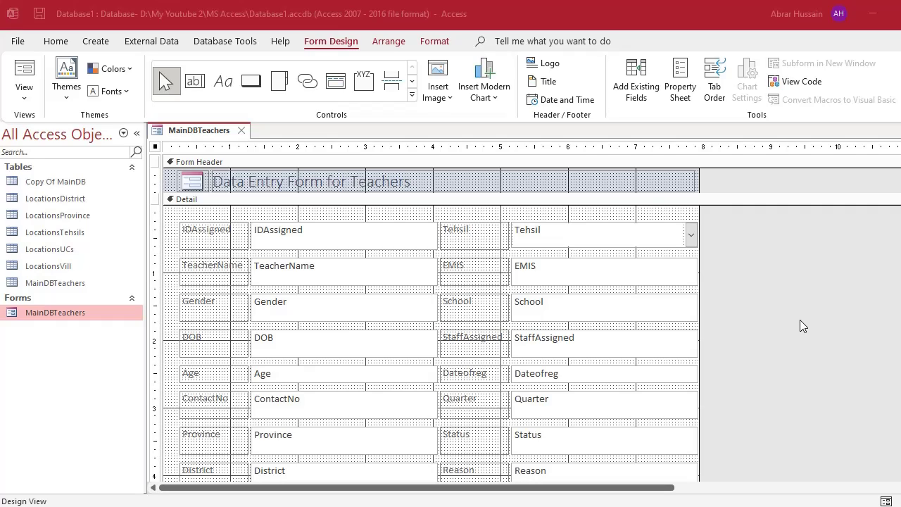
Browse the Locations lookup tables and the MainDBTeachers table in the navigation pane.
{"action": "left_click", "coordinate": [54, 250]}
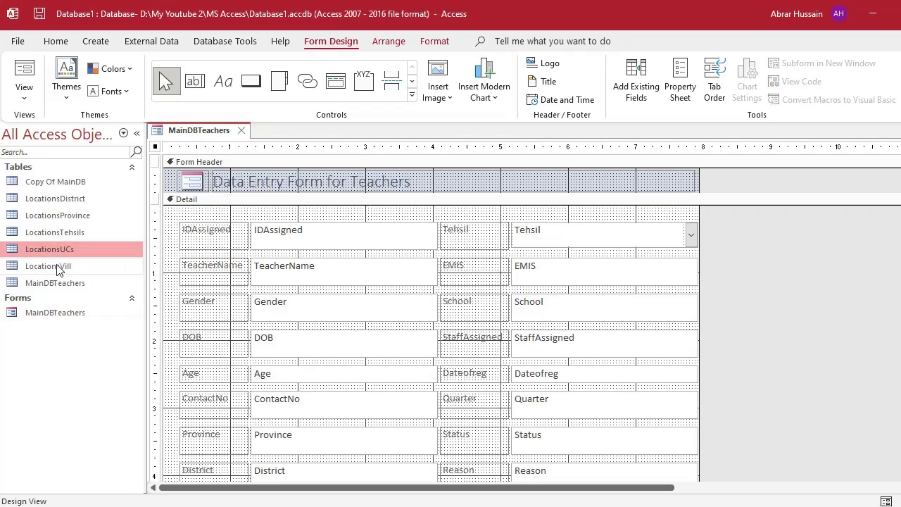
{"action": "left_click", "coordinate": [58, 268]}
{"action": "left_click", "coordinate": [57, 284]}
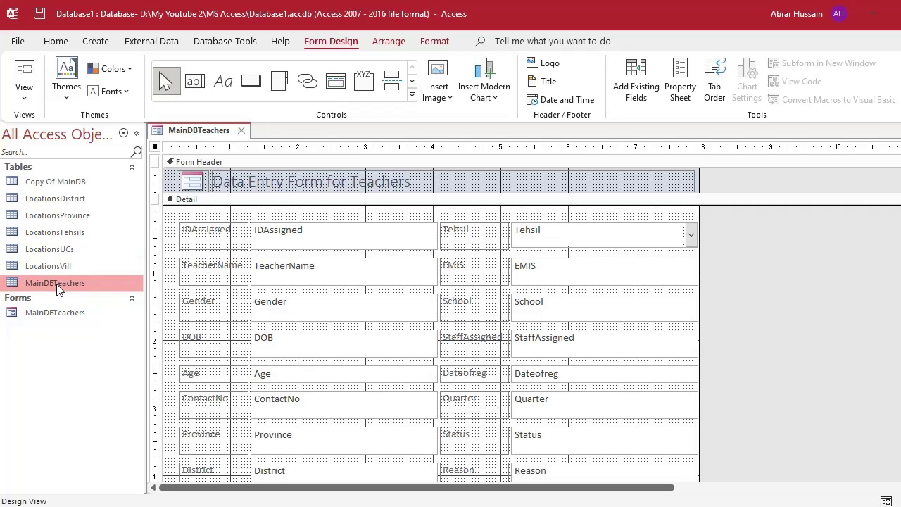
{"action": "left_click", "coordinate": [53, 267]}
{"action": "left_click", "coordinate": [48, 249]}
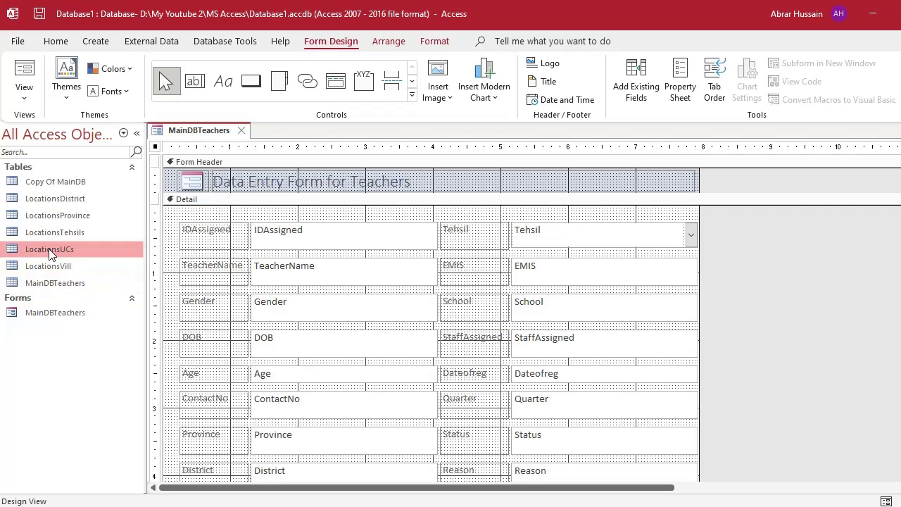
{"action": "left_click", "coordinate": [48, 232]}
{"action": "left_click", "coordinate": [42, 216]}
{"action": "left_click", "coordinate": [54, 200]}
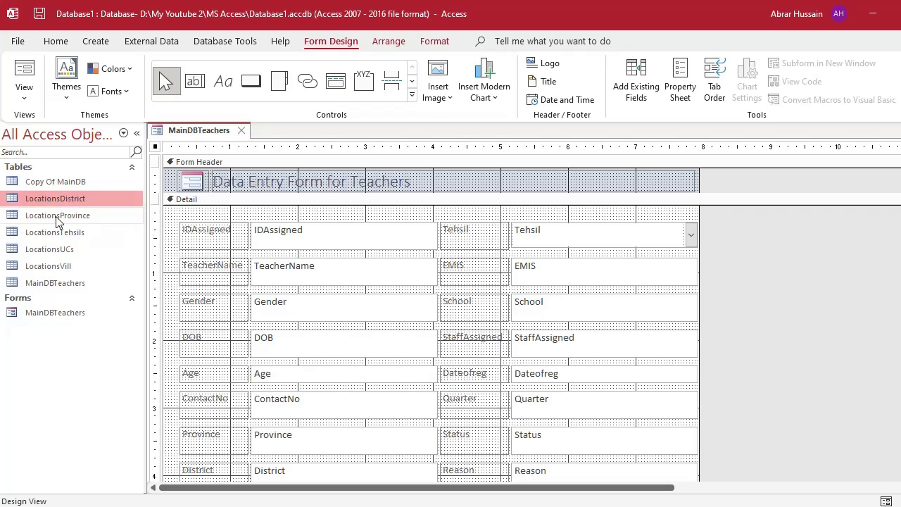
{"action": "left_click", "coordinate": [58, 221]}
{"action": "left_click", "coordinate": [60, 231]}
{"action": "left_click", "coordinate": [60, 250]}
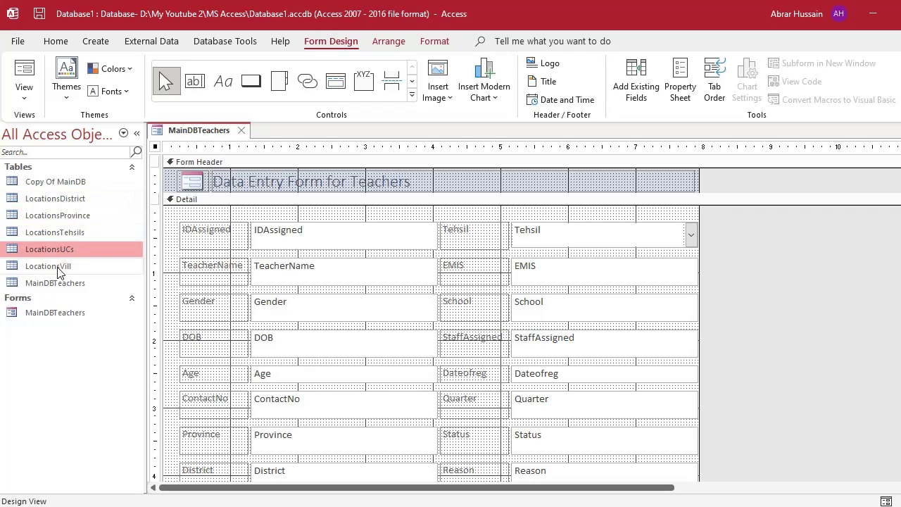
{"action": "left_click", "coordinate": [57, 266]}
{"action": "left_click", "coordinate": [55, 199]}
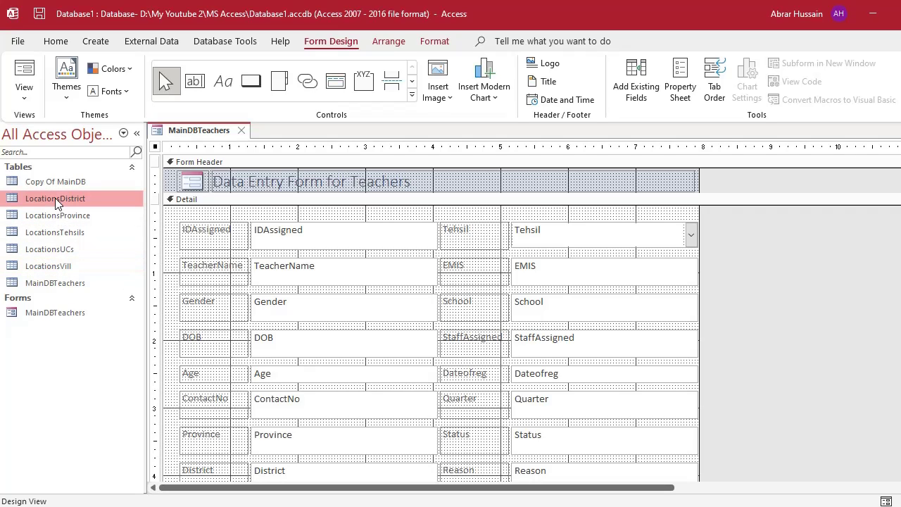
{"action": "left_click", "coordinate": [60, 218]}
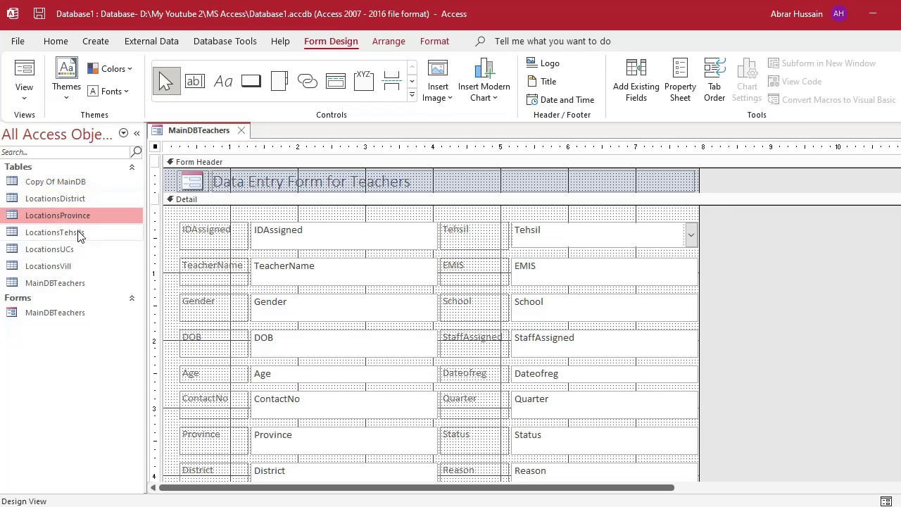
{"action": "left_click", "coordinate": [60, 233]}
{"action": "left_click", "coordinate": [63, 251]}
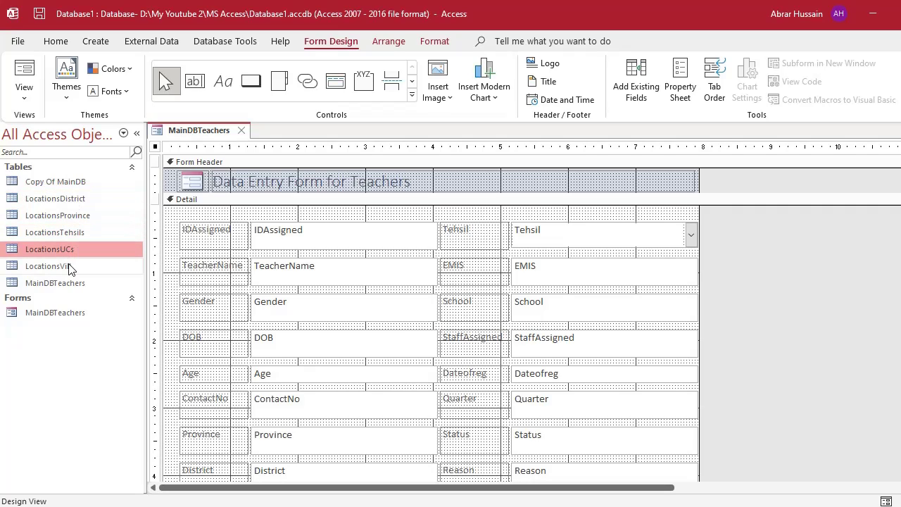
{"action": "left_click", "coordinate": [69, 267]}
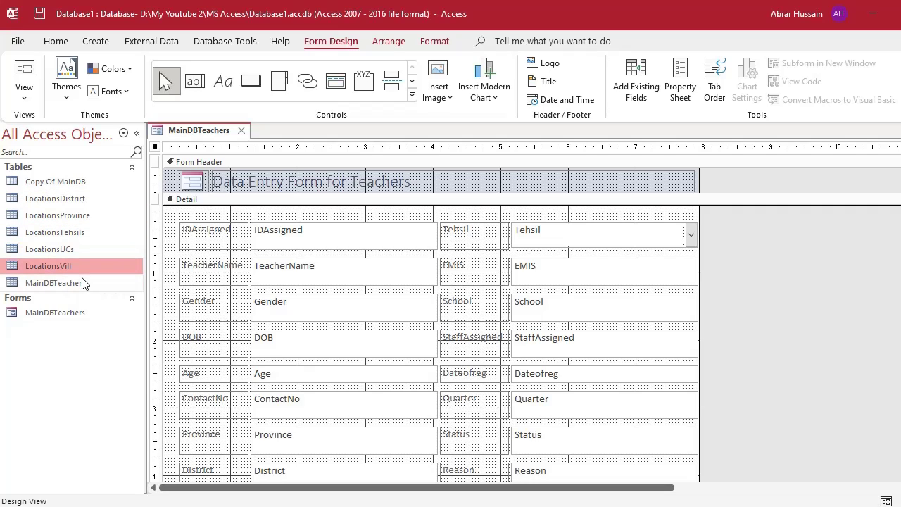
Select the MainDBTeachers form and inspect its IDAssigned box and Detail section in design.
{"action": "left_click", "coordinate": [65, 315]}
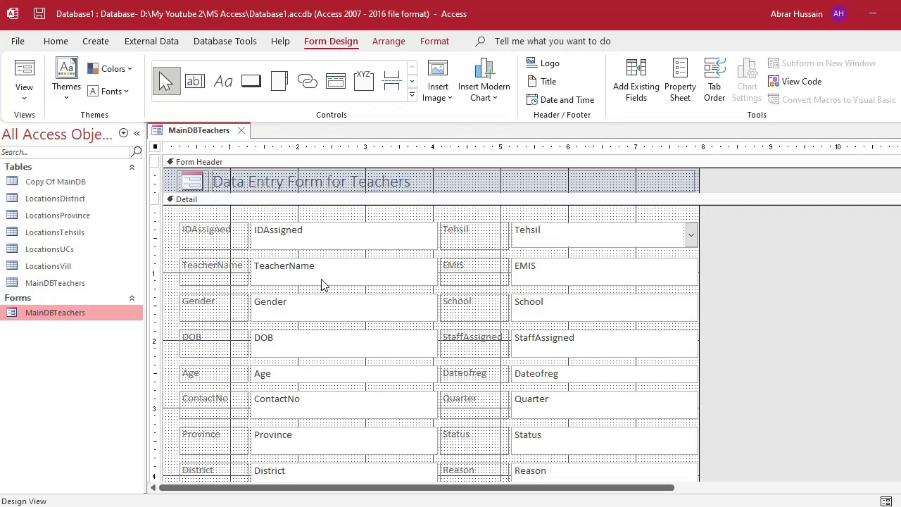
{"action": "left_click", "coordinate": [335, 241]}
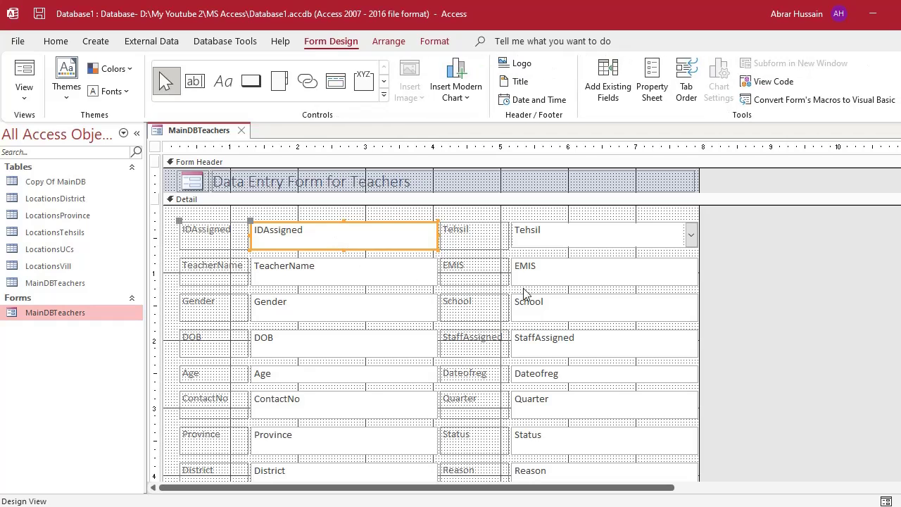
{"action": "left_click", "coordinate": [777, 294]}
{"action": "scroll", "coordinate": [318, 301], "scroll_direction": "down", "scroll_amount": 3}
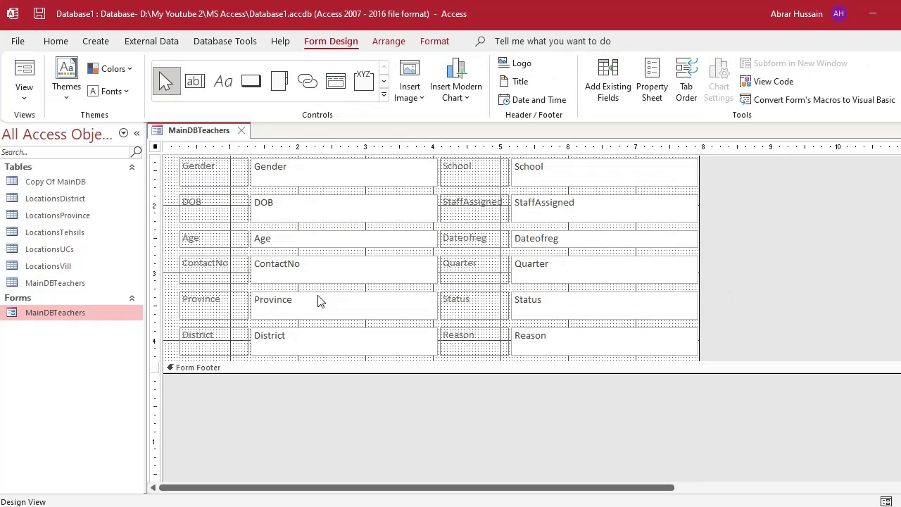
{"action": "scroll", "coordinate": [319, 301], "scroll_direction": "up", "scroll_amount": 4}
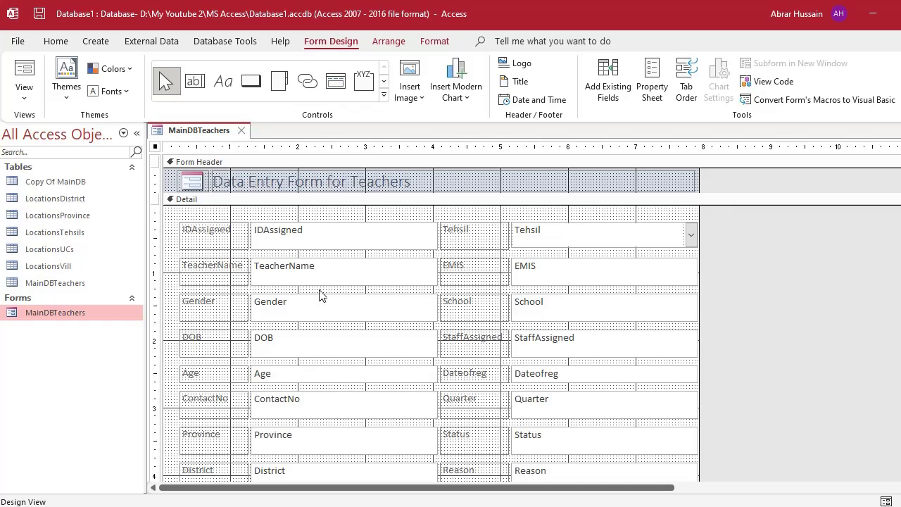
{"action": "left_click", "coordinate": [236, 213]}
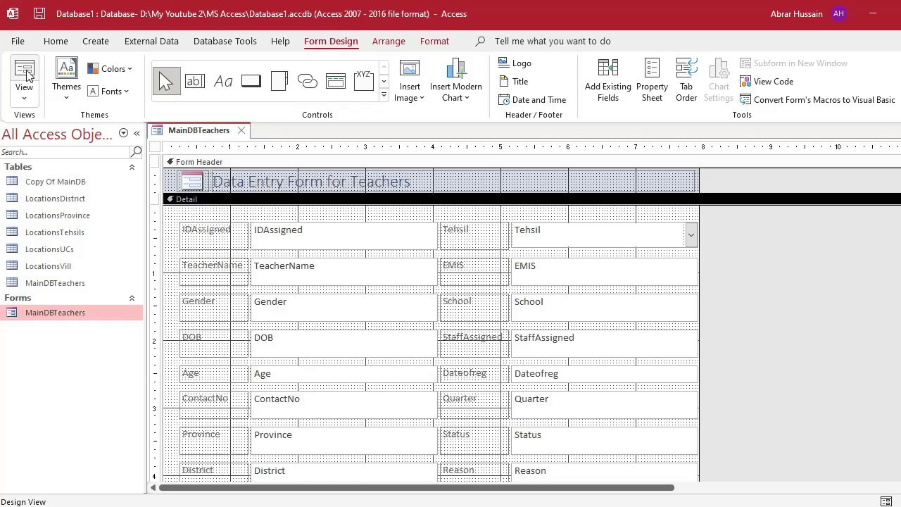
Switch to Form View, step forward to record 6, then back to record 1 of 1292.
{"action": "left_click", "coordinate": [24, 95]}
{"action": "left_click", "coordinate": [27, 127]}
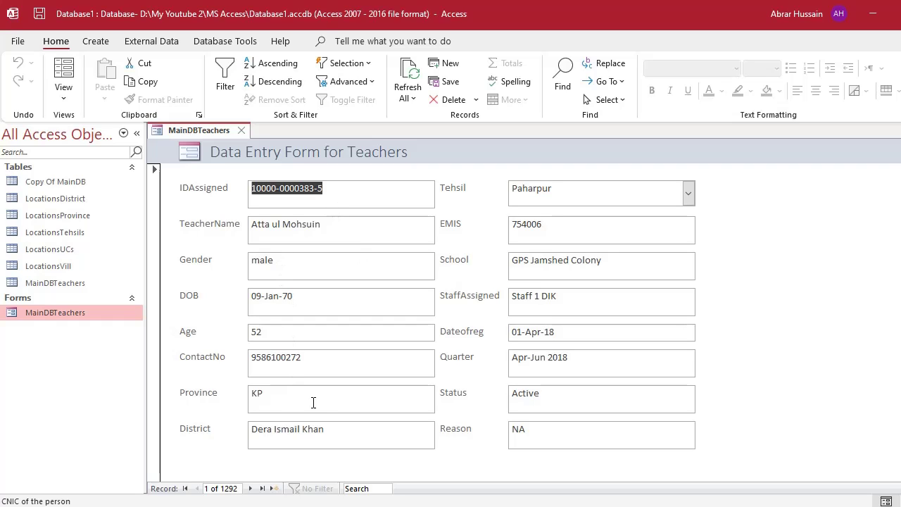
{"action": "left_click", "coordinate": [250, 488]}
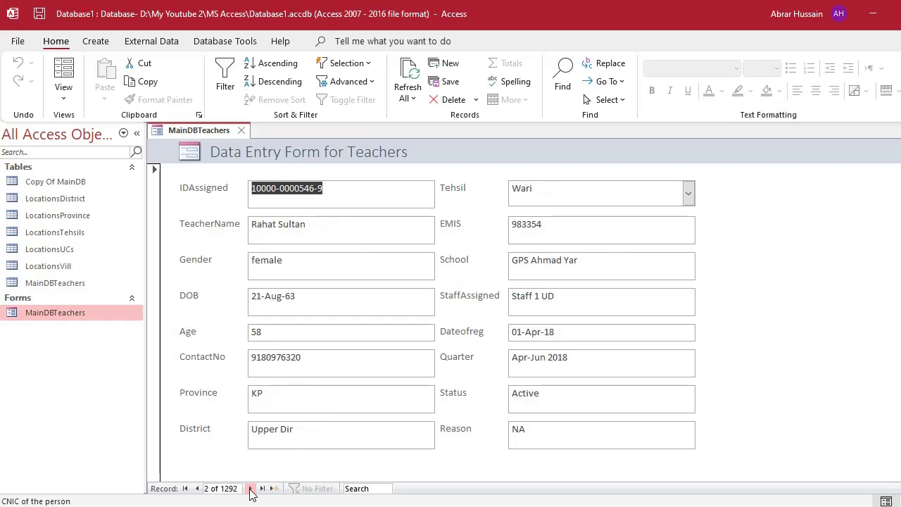
{"action": "left_click", "coordinate": [250, 488]}
{"action": "left_click", "coordinate": [250, 488]}
{"action": "left_click", "coordinate": [250, 488]}
{"action": "left_click", "coordinate": [250, 488]}
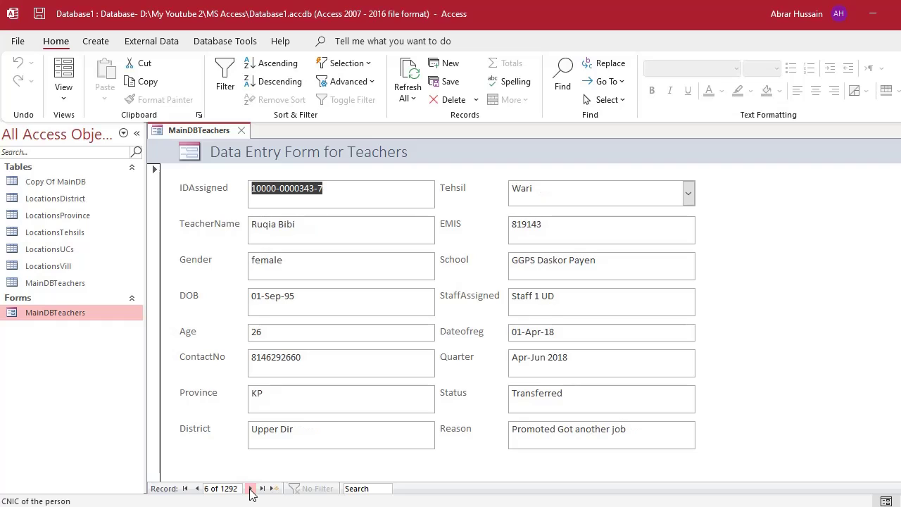
{"action": "left_click", "coordinate": [197, 488]}
{"action": "left_click", "coordinate": [197, 489]}
{"action": "left_click", "coordinate": [197, 488]}
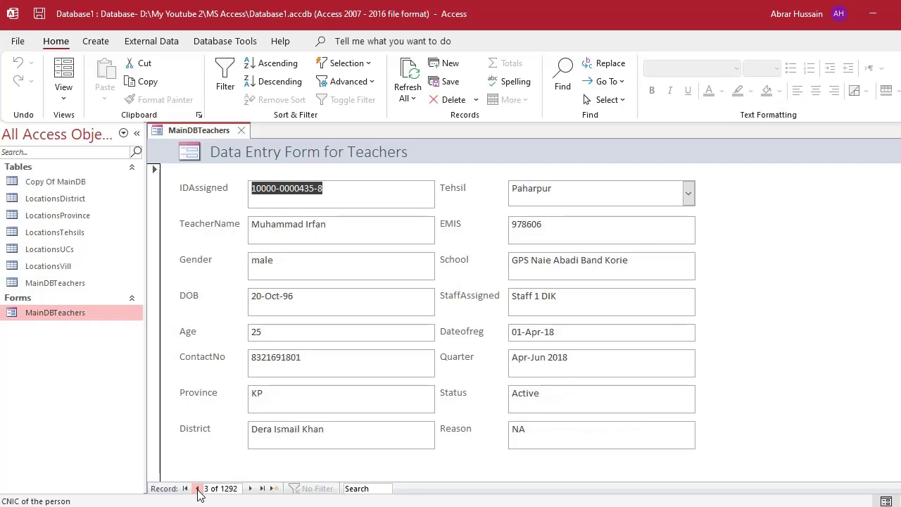
{"action": "left_click", "coordinate": [197, 488]}
{"action": "left_click", "coordinate": [197, 489]}
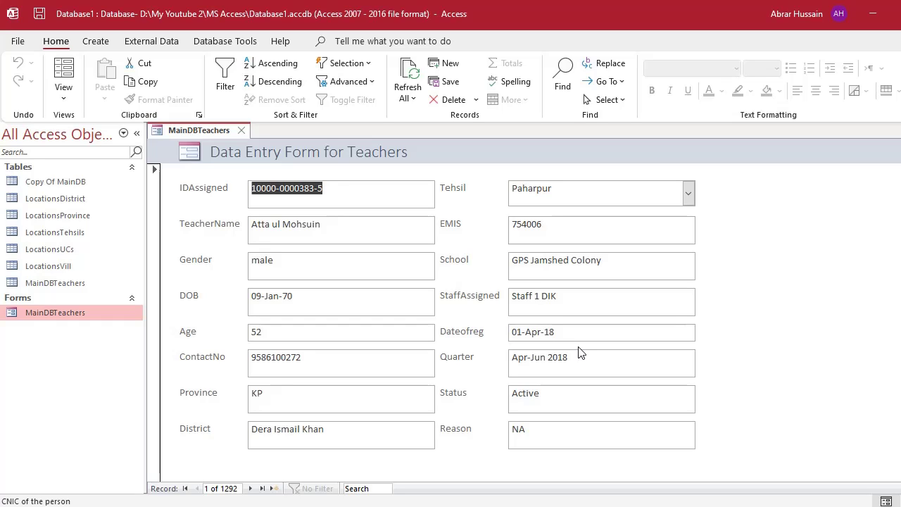
Switch the Teachers form back to Design View.
{"action": "left_click", "coordinate": [64, 90]}
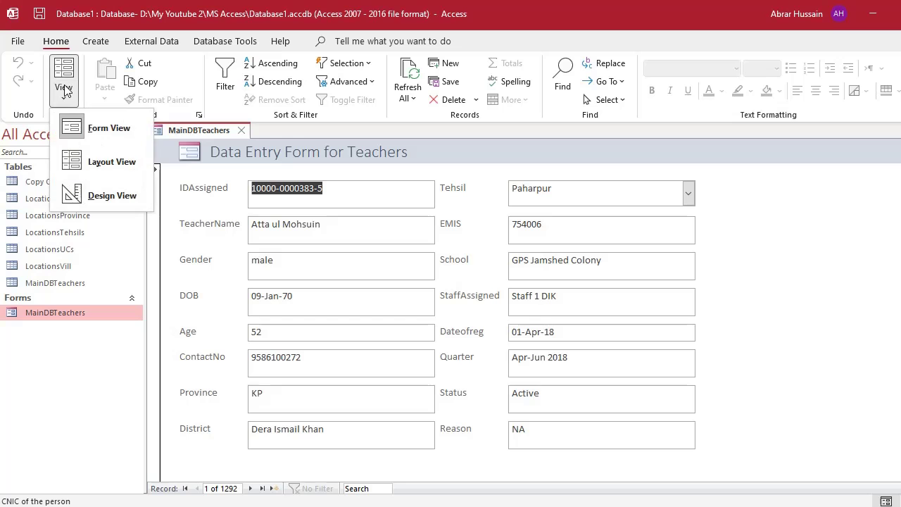
{"action": "left_click", "coordinate": [92, 195]}
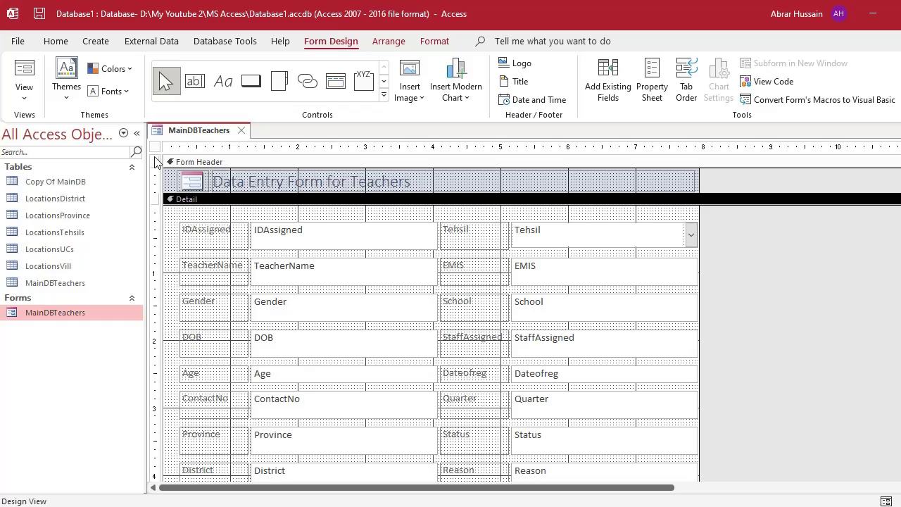
{"action": "scroll", "coordinate": [428, 272], "scroll_direction": "down", "scroll_amount": 2}
{"action": "scroll", "coordinate": [427, 273], "scroll_direction": "up", "scroll_amount": 2}
Open the whole form's Property Sheet, review its tabs, and select Data Entry on the Data tab.
{"action": "double_click", "coordinate": [155, 148]}
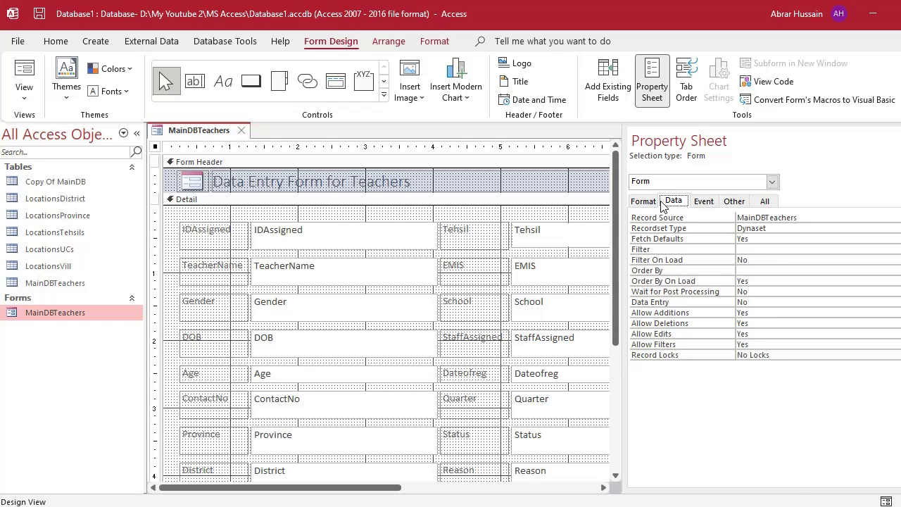
{"action": "left_click", "coordinate": [643, 202]}
{"action": "left_click", "coordinate": [675, 202]}
{"action": "left_click", "coordinate": [704, 201]}
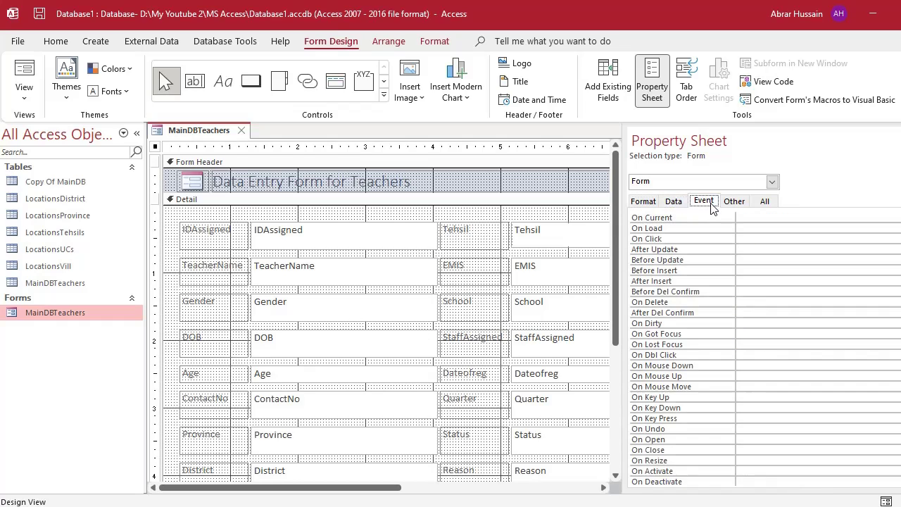
{"action": "left_click", "coordinate": [735, 201]}
{"action": "left_click", "coordinate": [674, 202]}
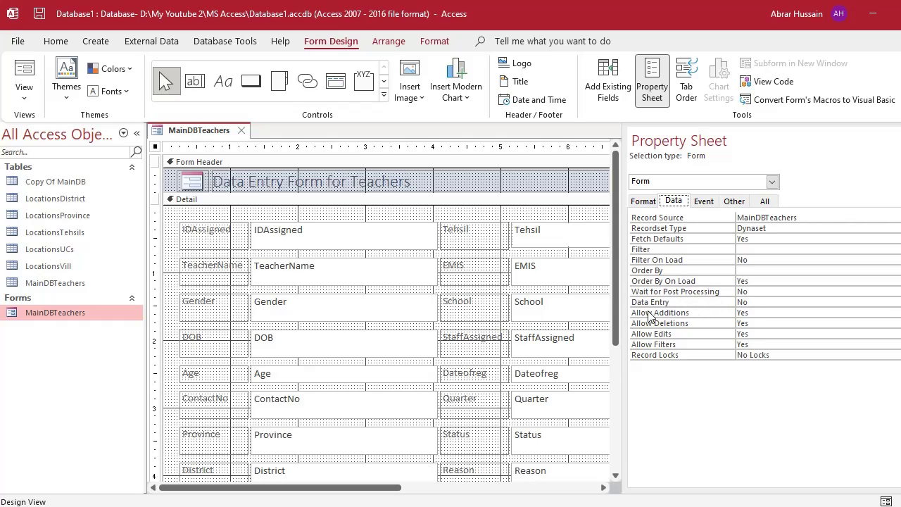
{"action": "left_click", "coordinate": [754, 303]}
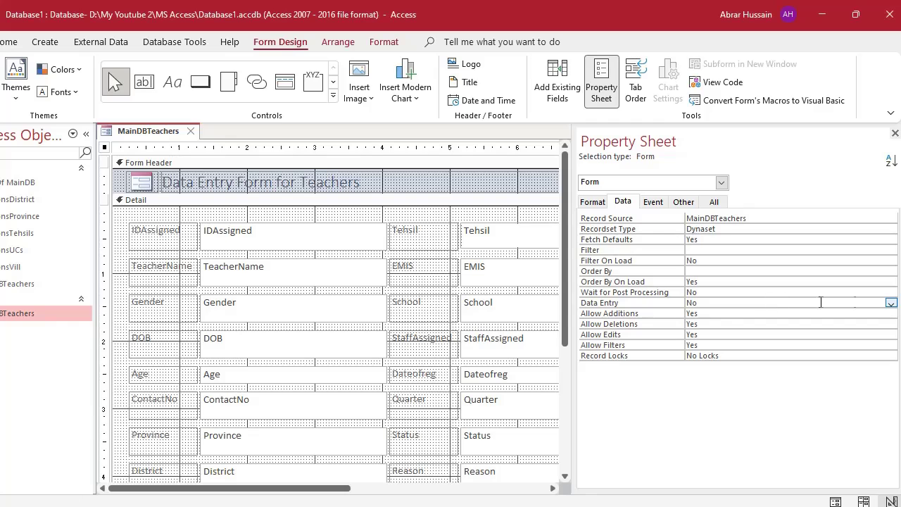
Set the form's Data Entry property to Yes and view the blank new record in Form View.
{"action": "left_click", "coordinate": [892, 303]}
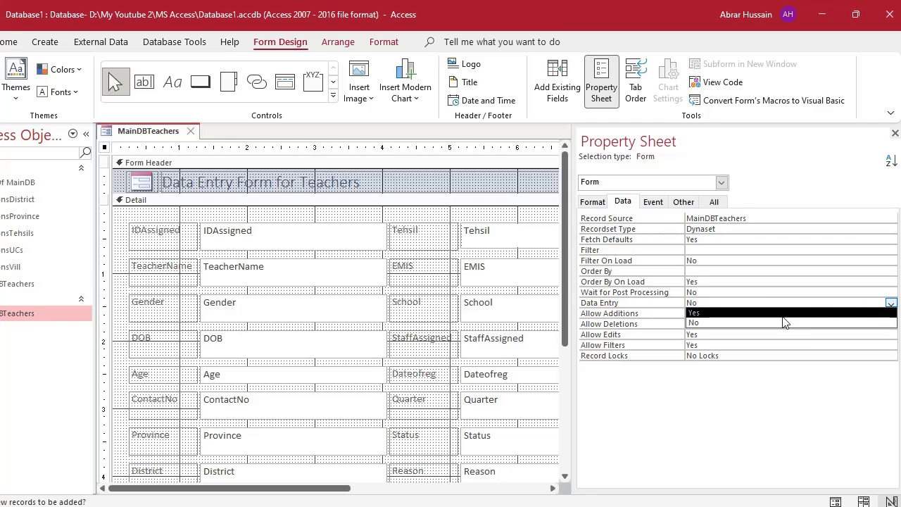
{"action": "left_click", "coordinate": [736, 314]}
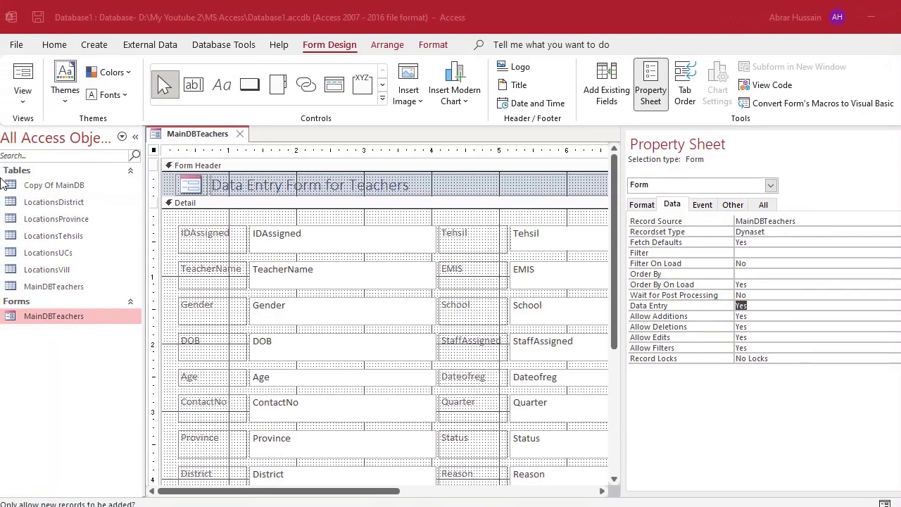
{"action": "left_click", "coordinate": [22, 77]}
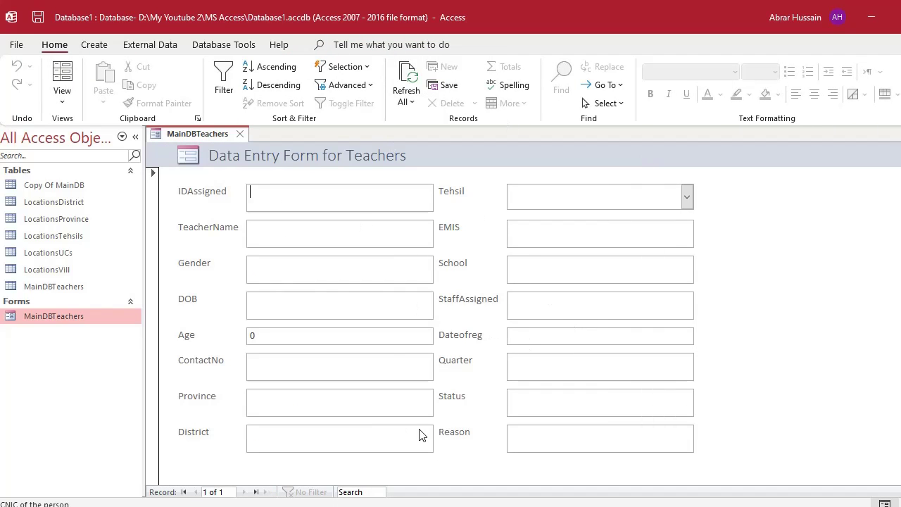
Try entering 455 in the IDAssigned field of the new blank record.
{"action": "left_click", "coordinate": [227, 492]}
{"action": "type", "text": "455"}
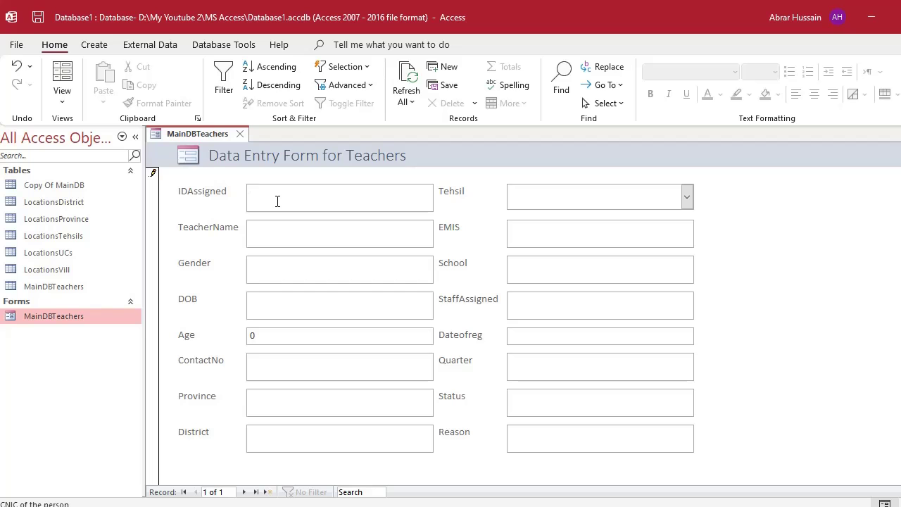
{"action": "left_click", "coordinate": [65, 104]}
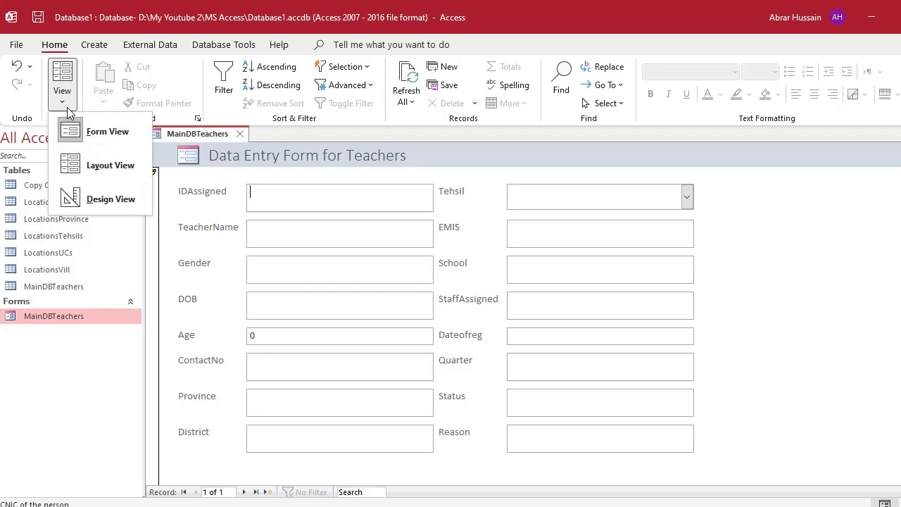
Back in Design View, confirm the form's Data Entry is Yes and select the IDAssigned box.
{"action": "left_click", "coordinate": [85, 207]}
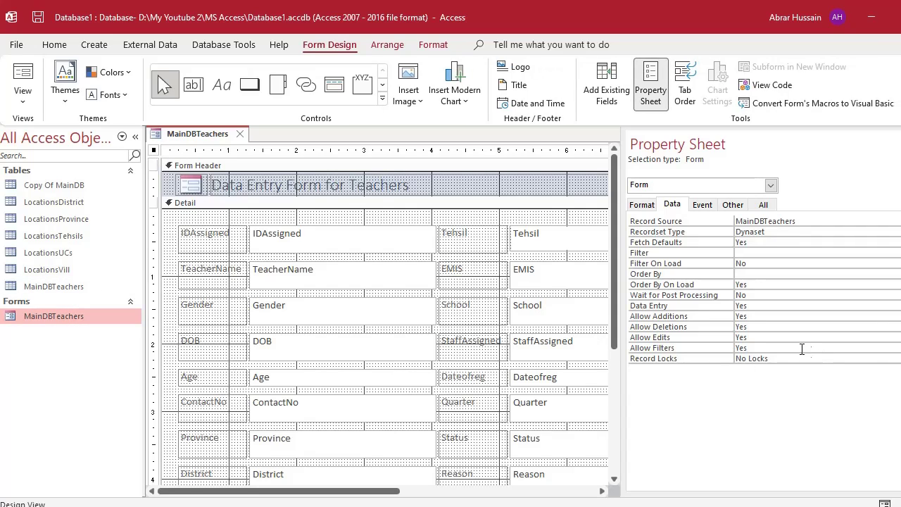
{"action": "left_click", "coordinate": [755, 308]}
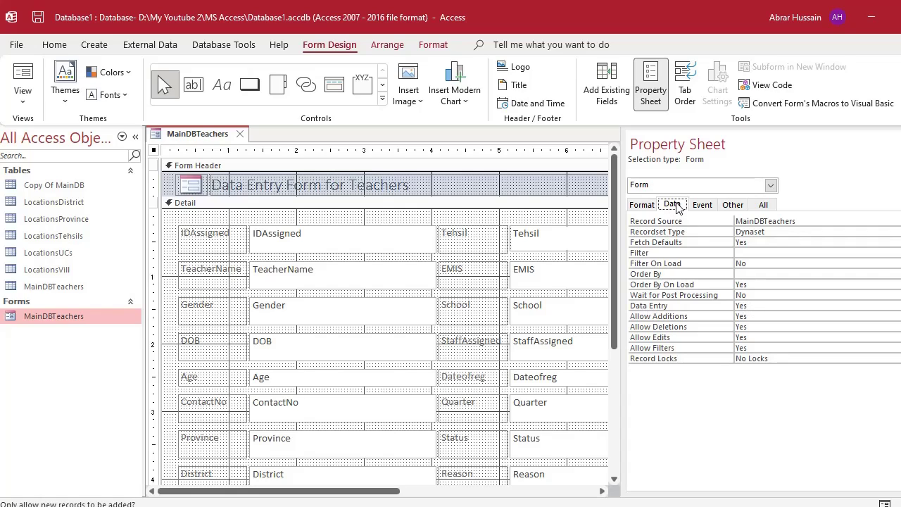
{"action": "left_click", "coordinate": [155, 150]}
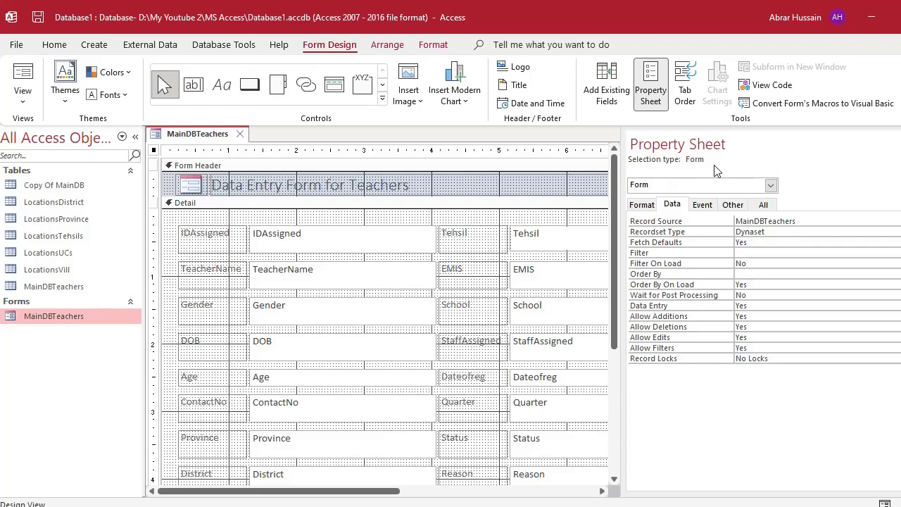
{"action": "left_click", "coordinate": [649, 91]}
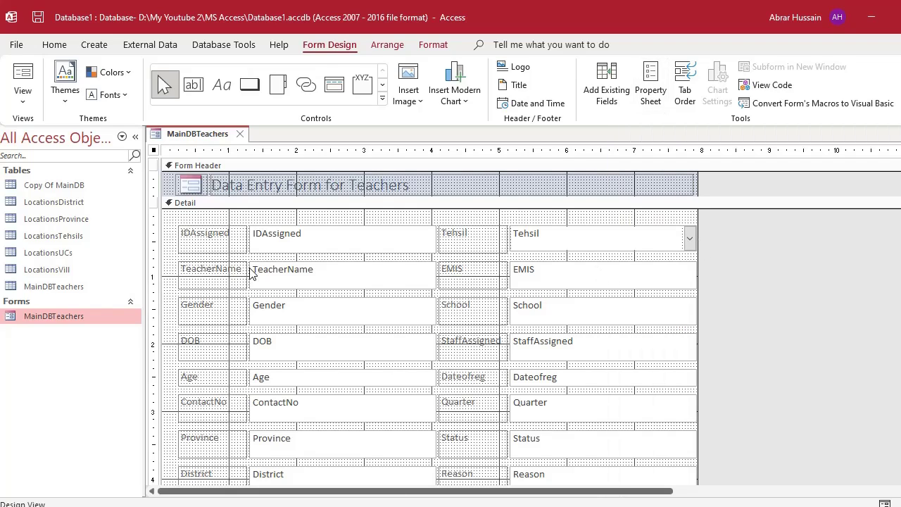
{"action": "double_click", "coordinate": [155, 150]}
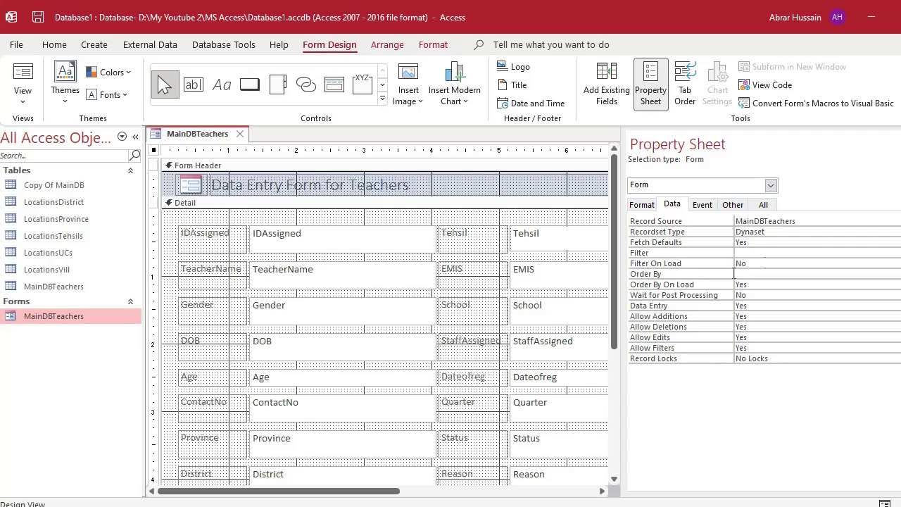
{"action": "left_click", "coordinate": [676, 206]}
{"action": "left_click", "coordinate": [759, 307]}
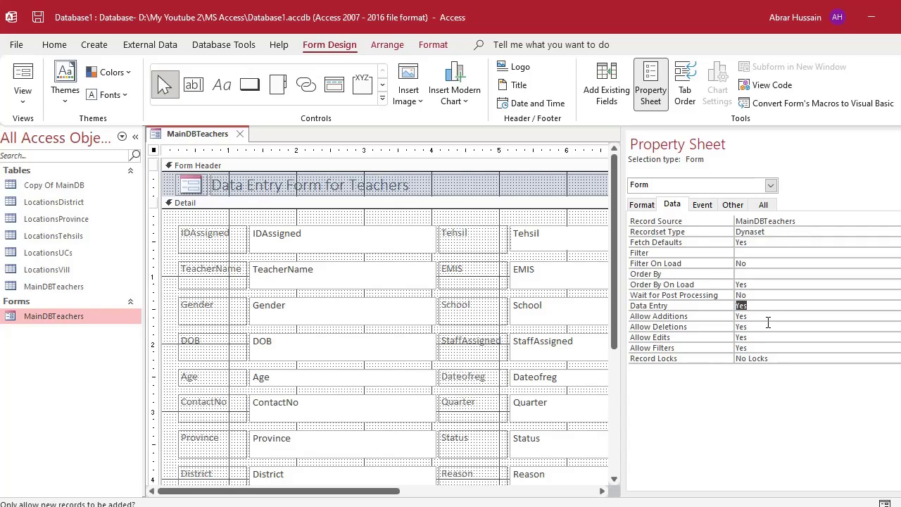
{"action": "left_click", "coordinate": [359, 229]}
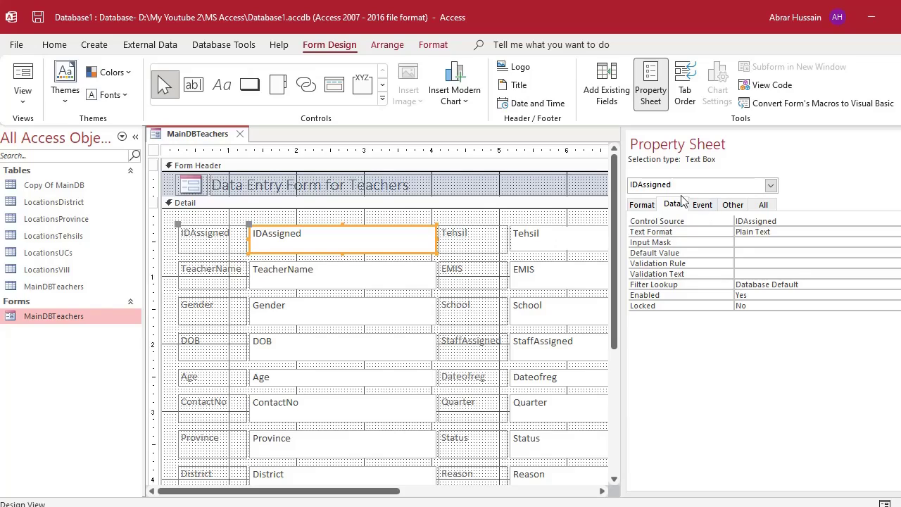
{"action": "left_click", "coordinate": [643, 204]}
{"action": "left_click", "coordinate": [672, 205]}
{"action": "left_click", "coordinate": [745, 242]}
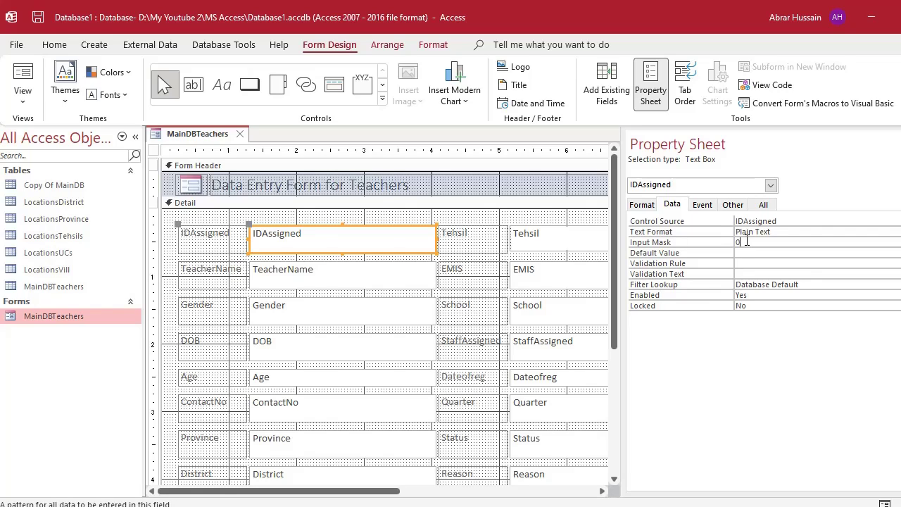
{"action": "type", "text": "00000-0000000-0"}
{"action": "left_click_drag", "start_coordinate": [804, 242], "coordinate": [715, 235]}
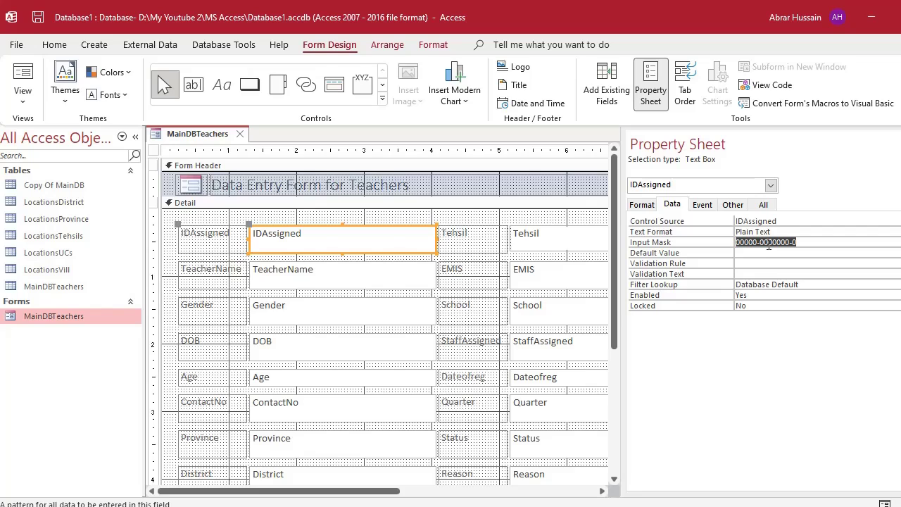
{"action": "left_click", "coordinate": [766, 243]}
{"action": "left_click", "coordinate": [755, 254]}
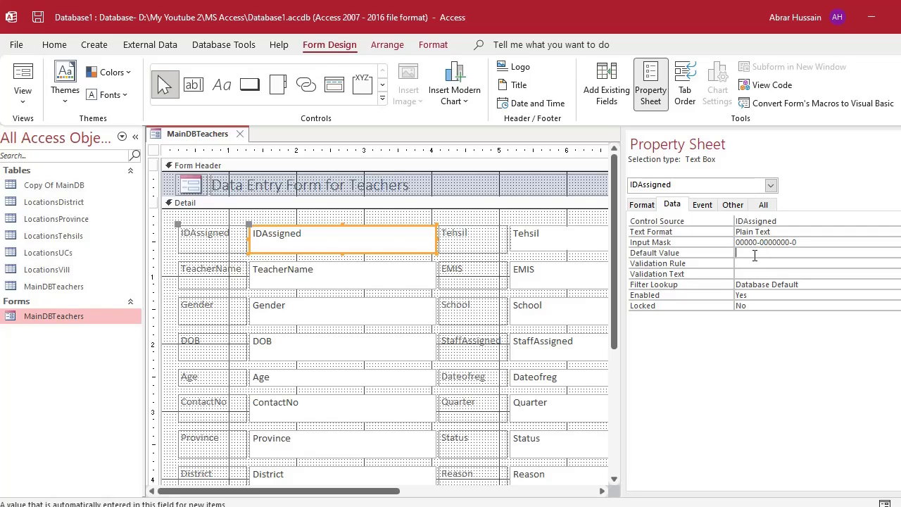
{"action": "left_click", "coordinate": [23, 79]}
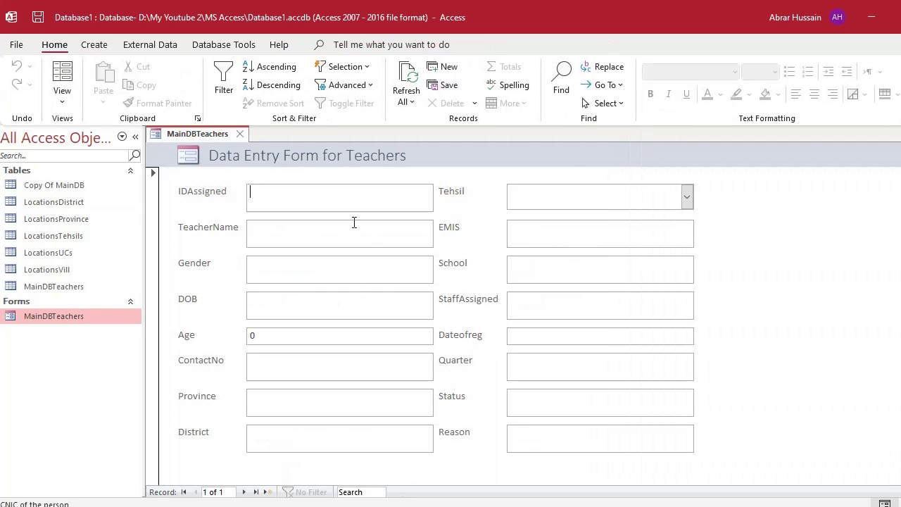
Enter a CNIC number into the IDAssigned field, starting at the beginning of its mask.
{"action": "left_click", "coordinate": [302, 200]}
{"action": "left_click_drag", "start_coordinate": [256, 193], "coordinate": [214, 191]}
{"action": "left_click", "coordinate": [328, 193]}
{"action": "left_click", "coordinate": [276, 193]}
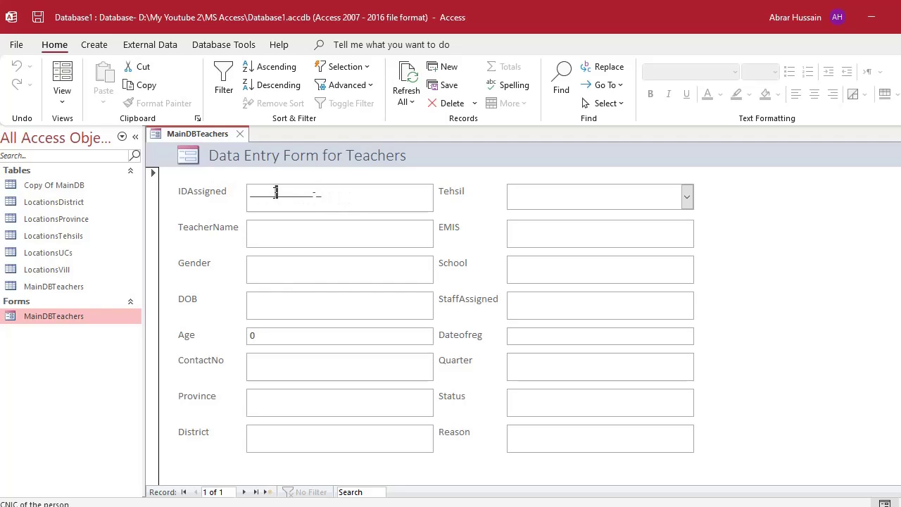
{"action": "left_click", "coordinate": [257, 194]}
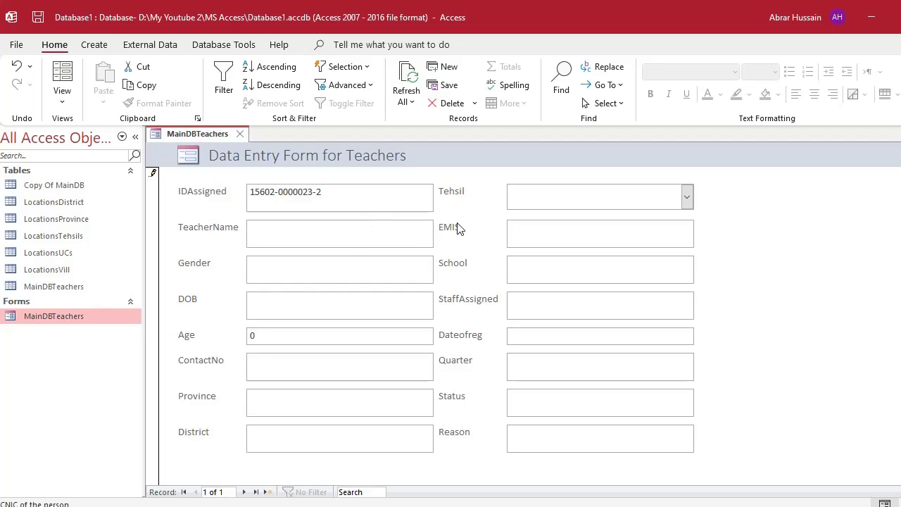
Review the MainDBTeachers table's last records, close it, and open the Tehsil combo's choices.
{"action": "double_click", "coordinate": [66, 293]}
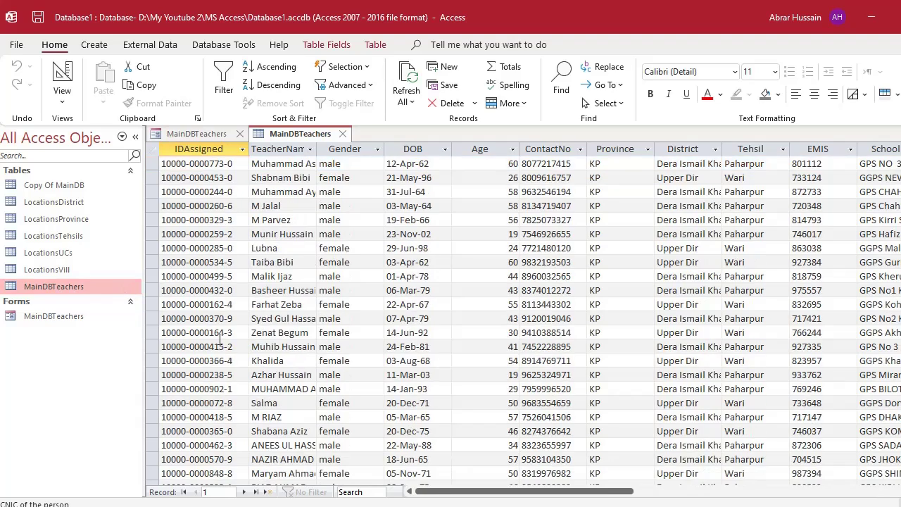
{"action": "key", "text": "ctrl+plus"}
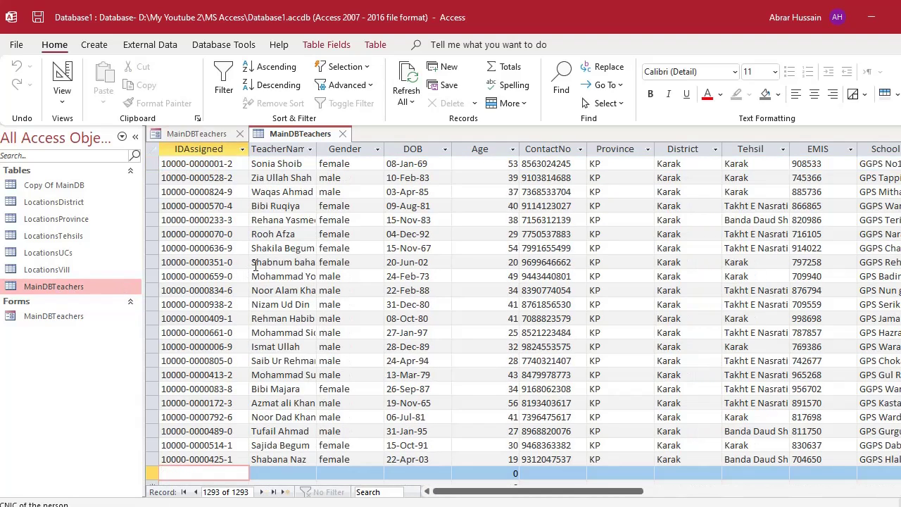
{"action": "scroll", "coordinate": [256, 267], "scroll_direction": "down", "scroll_amount": 3}
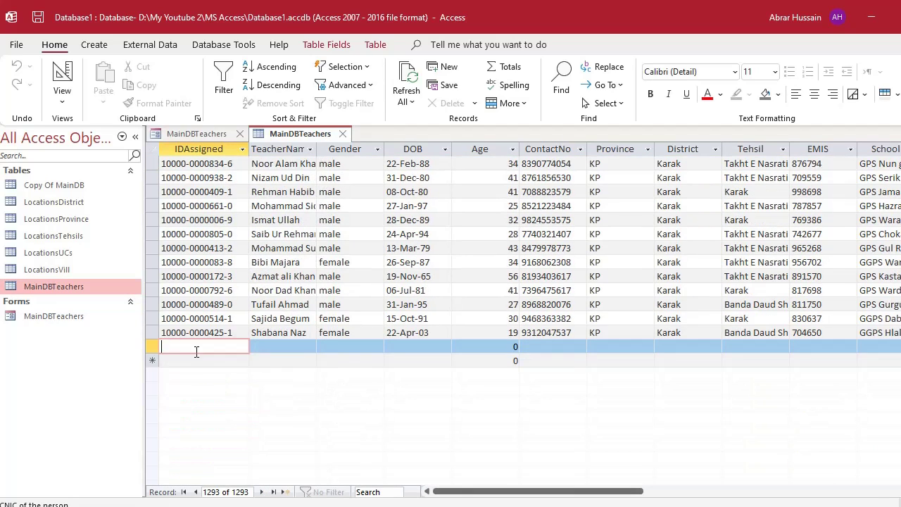
{"action": "key", "text": "ctrl+F4"}
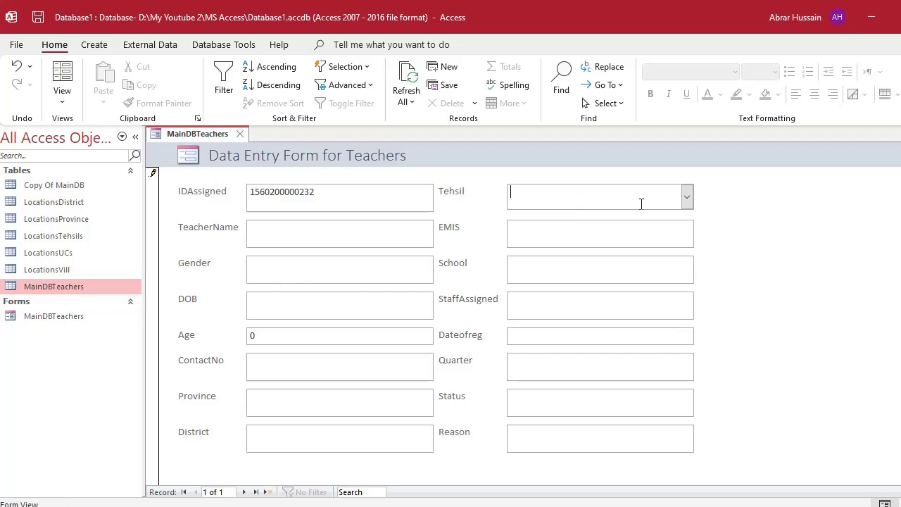
{"action": "left_click", "coordinate": [687, 198]}
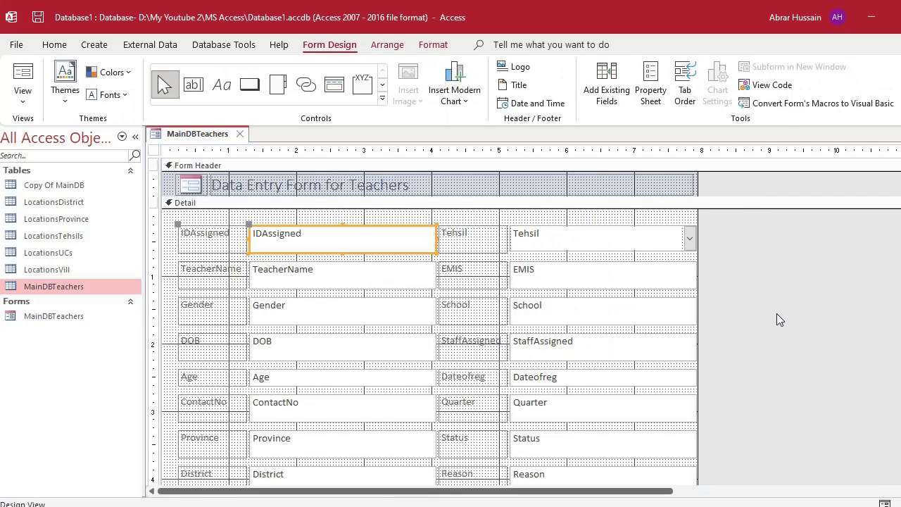
Select the Gender text box and change it to a combo box via Change To.
{"action": "scroll", "coordinate": [777, 313], "scroll_direction": "down", "scroll_amount": 3}
{"action": "scroll", "coordinate": [317, 301], "scroll_direction": "up", "scroll_amount": 3}
{"action": "left_click", "coordinate": [579, 235]}
{"action": "left_click", "coordinate": [271, 266]}
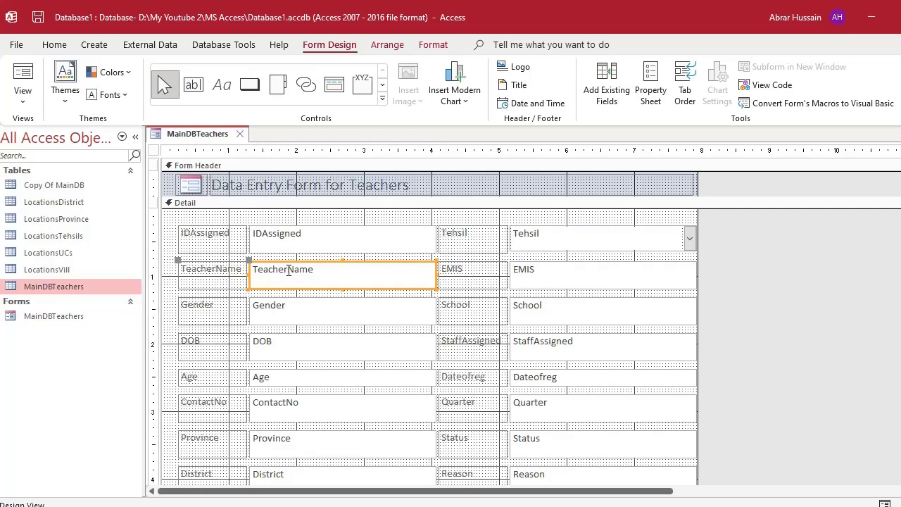
{"action": "left_click", "coordinate": [276, 314]}
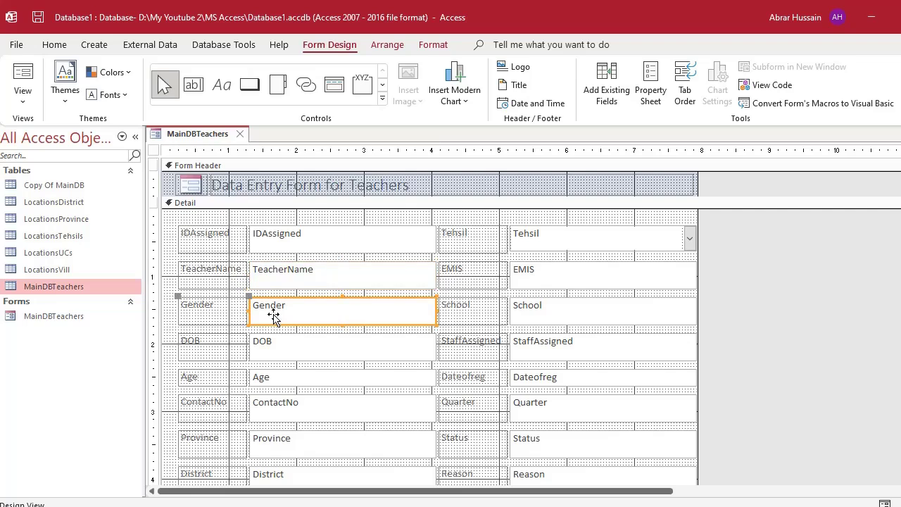
{"action": "scroll", "coordinate": [342, 302], "scroll_direction": "down", "scroll_amount": 2}
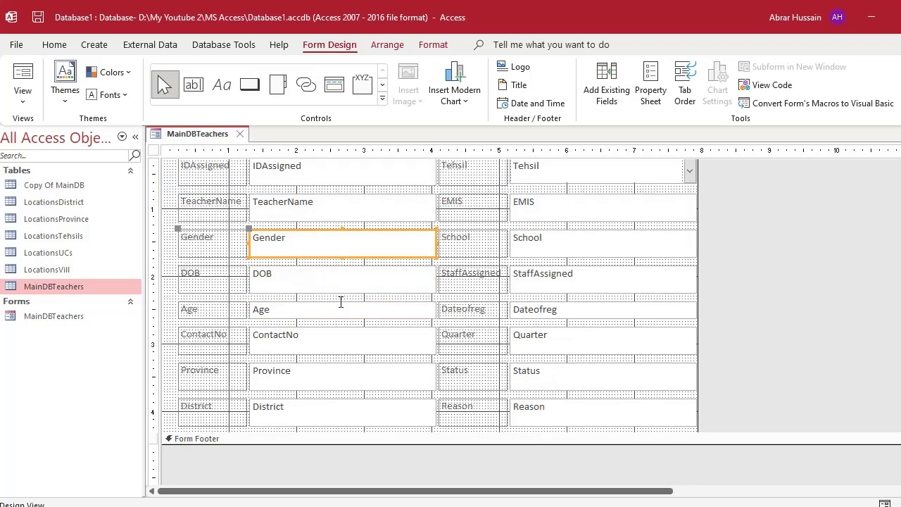
{"action": "right_click", "coordinate": [292, 231]}
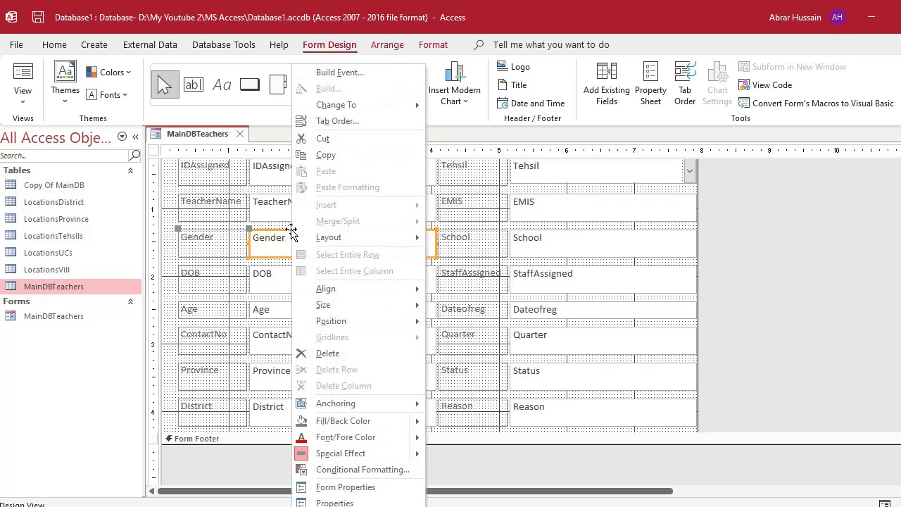
{"action": "mouse_move", "coordinate": [358, 111]}
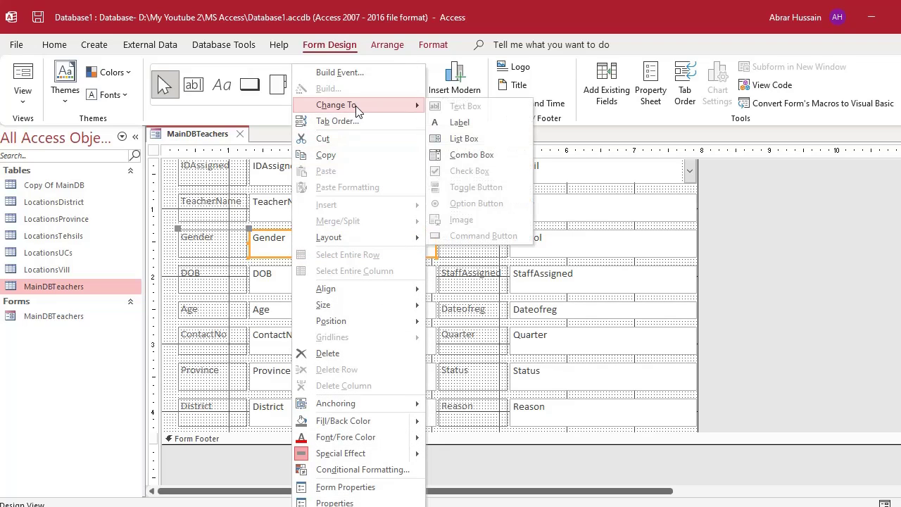
{"action": "left_click", "coordinate": [481, 155]}
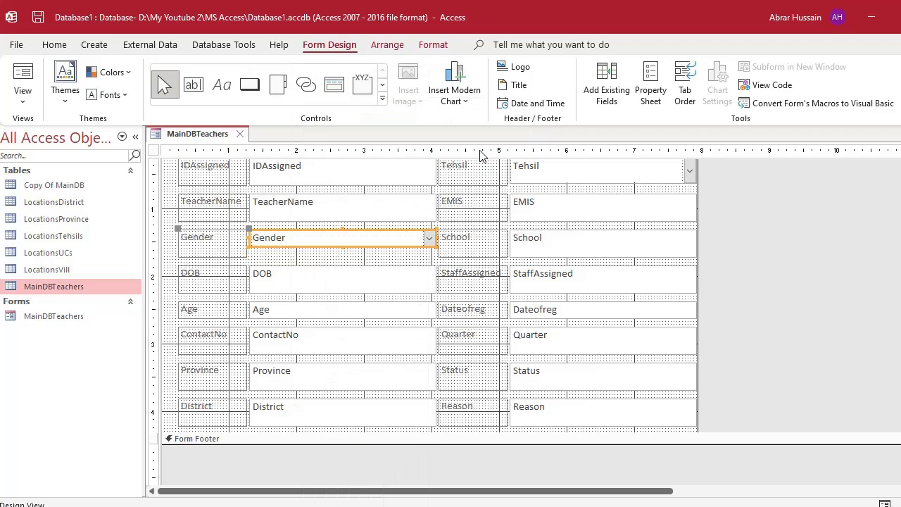
Open the Gender combo box's properties and delete its existing Male;Female row source.
{"action": "double_click", "coordinate": [421, 234]}
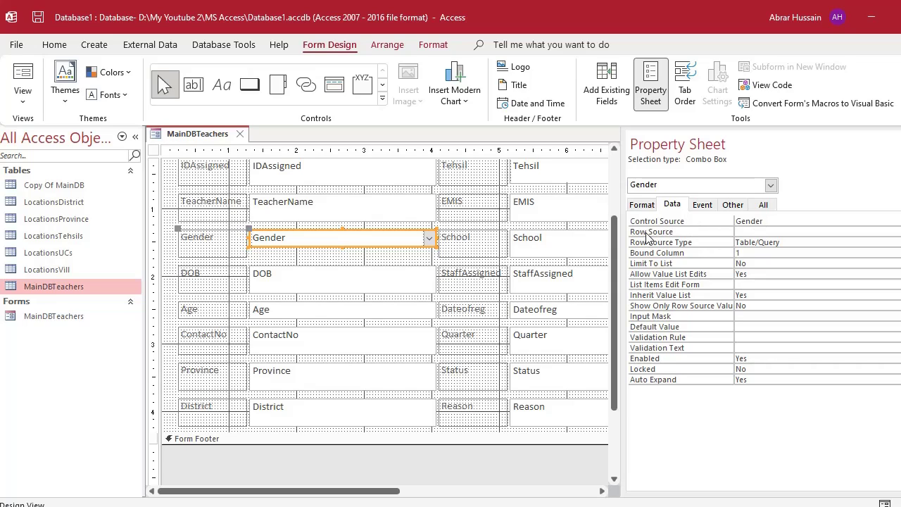
{"action": "left_click", "coordinate": [760, 234]}
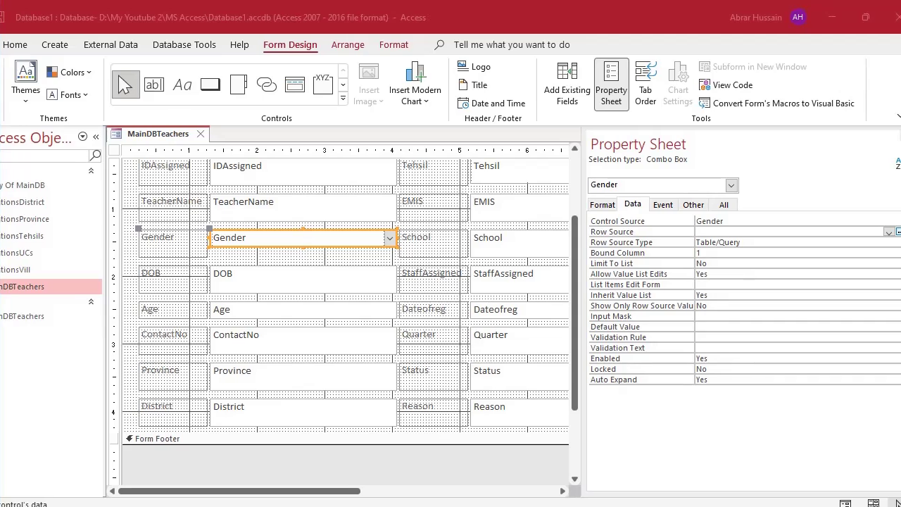
{"action": "left_click", "coordinate": [890, 235]}
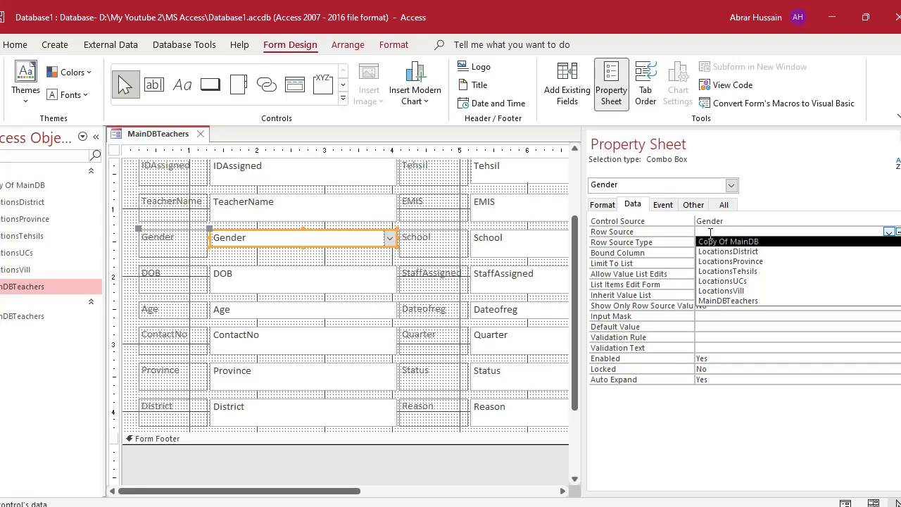
{"action": "left_click", "coordinate": [711, 233]}
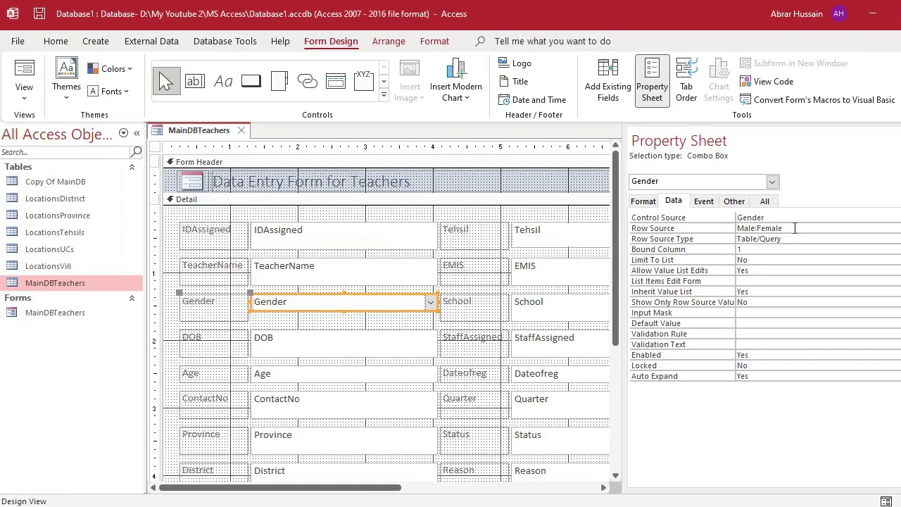
{"action": "key", "text": "ctrl+a"}
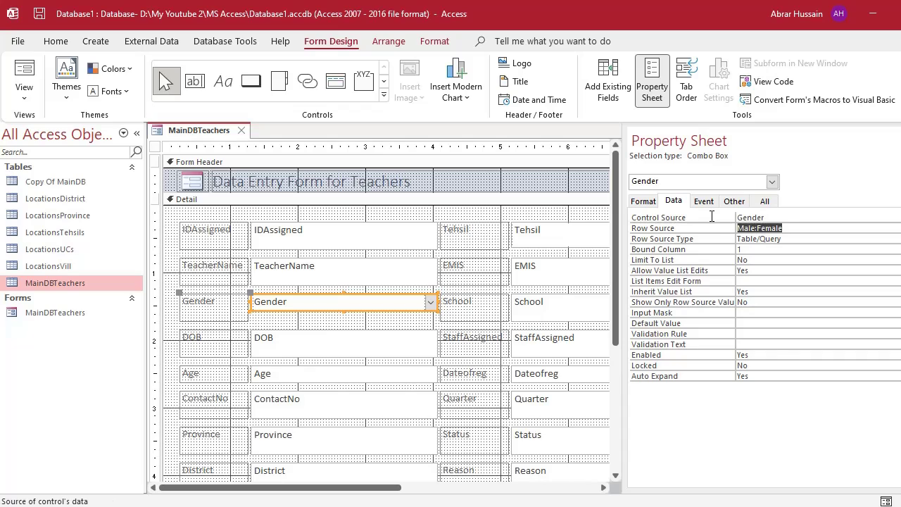
{"action": "key", "text": "Delete"}
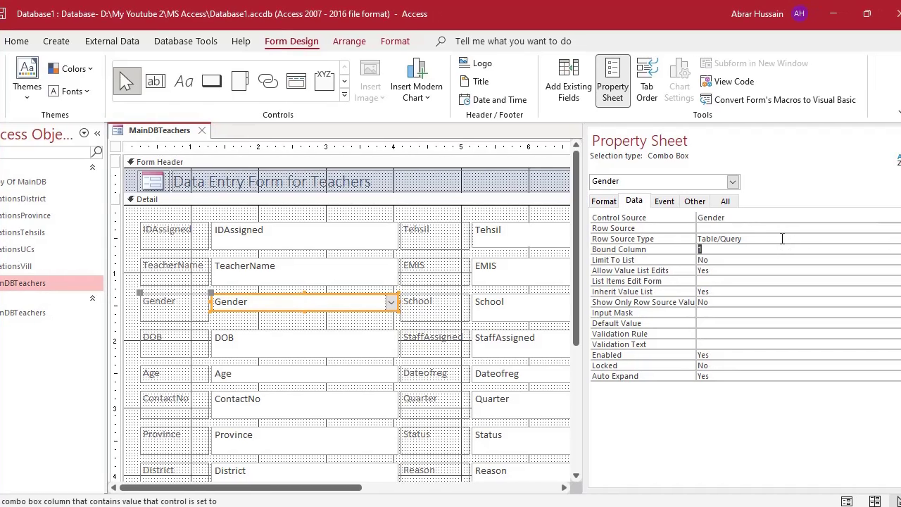
{"action": "left_click", "coordinate": [891, 228]}
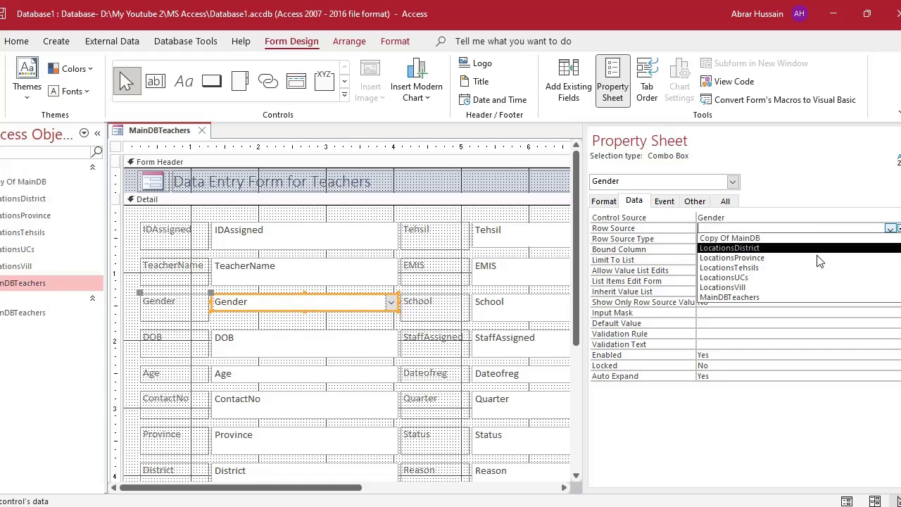
{"action": "left_click", "coordinate": [795, 345]}
{"action": "left_click", "coordinate": [721, 228]}
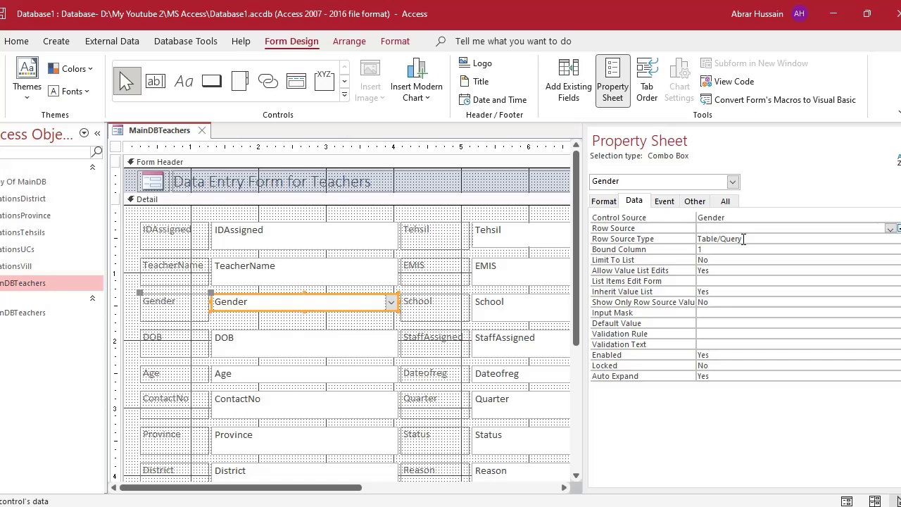
Set the Gender combo box's Row Source Type to Value List.
{"action": "left_click", "coordinate": [744, 240]}
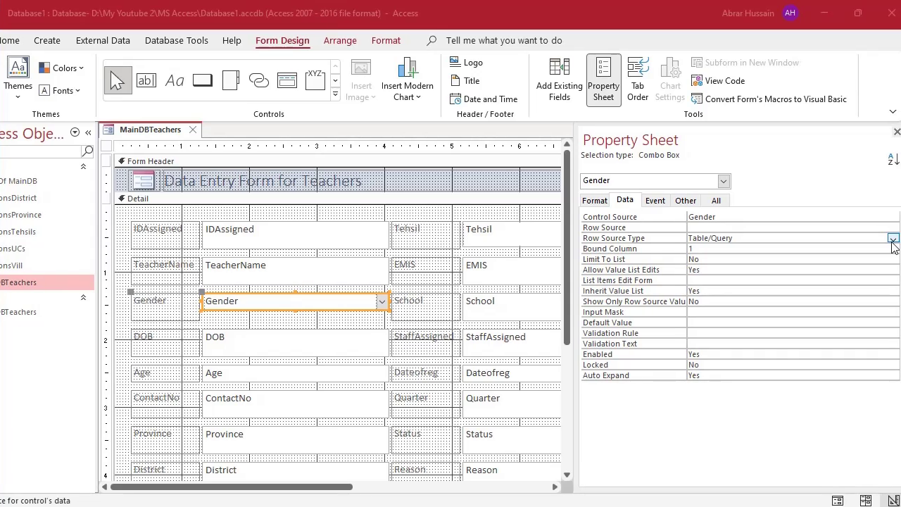
{"action": "left_click", "coordinate": [893, 240]}
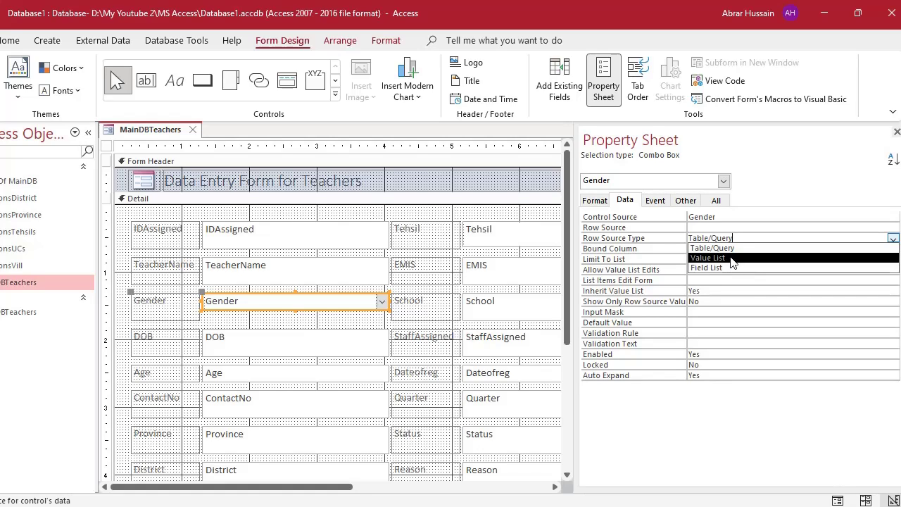
{"action": "left_click", "coordinate": [732, 258]}
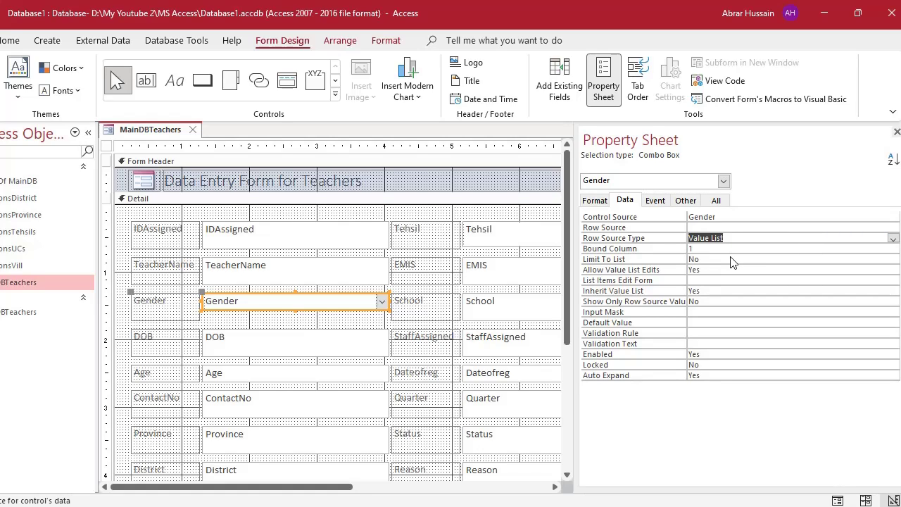
{"action": "left_click", "coordinate": [709, 228]}
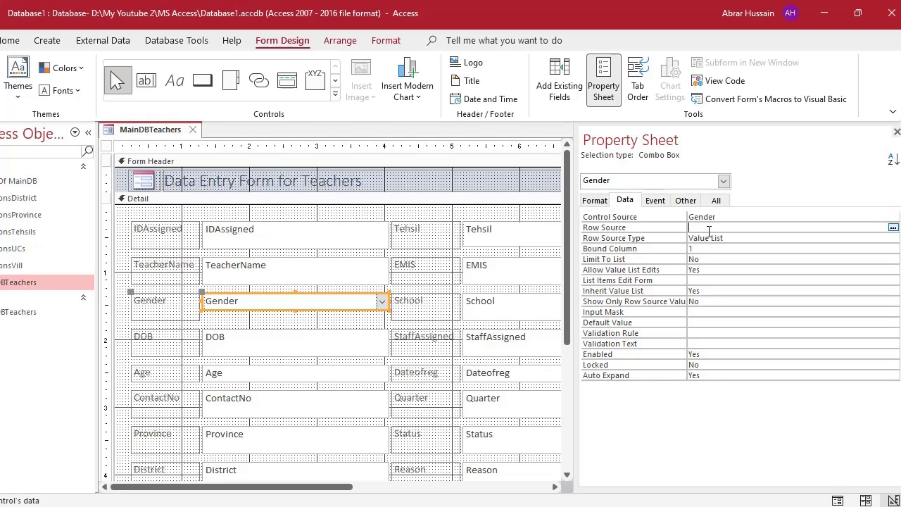
Enter Male;Female;Other as the Gender combo box's Row Source, keeping Row Source Type as Value List.
{"action": "type", "text": "M"}
{"action": "type", "text": "ale;Female;Other"}
{"action": "left_click", "coordinate": [739, 228]}
{"action": "left_click", "coordinate": [739, 238]}
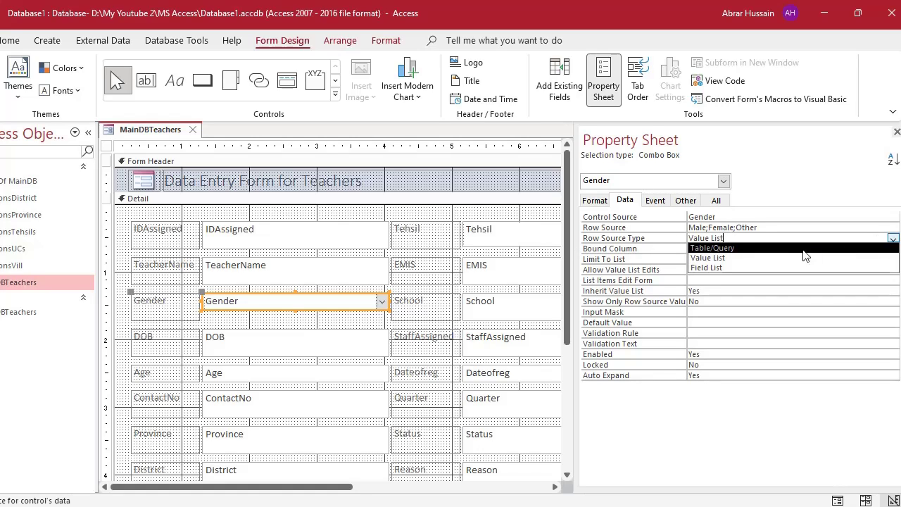
{"action": "left_click", "coordinate": [782, 258]}
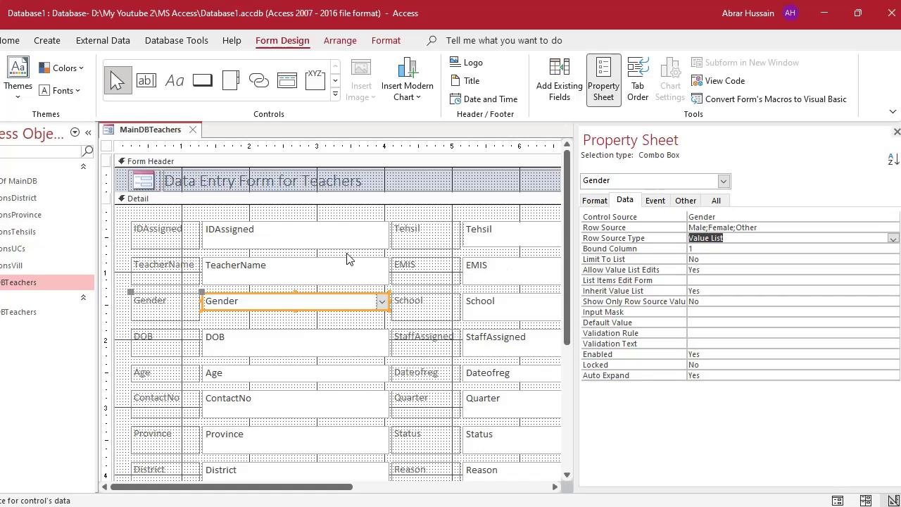
{"action": "left_click", "coordinate": [707, 252]}
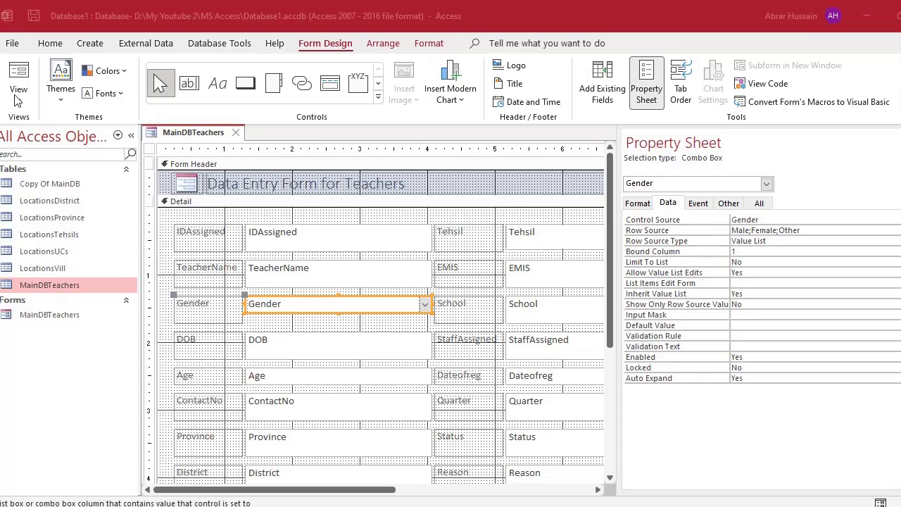
In Form View, open and close the Gender and Tehsil dropdowns without choosing anything.
{"action": "left_click", "coordinate": [18, 79]}
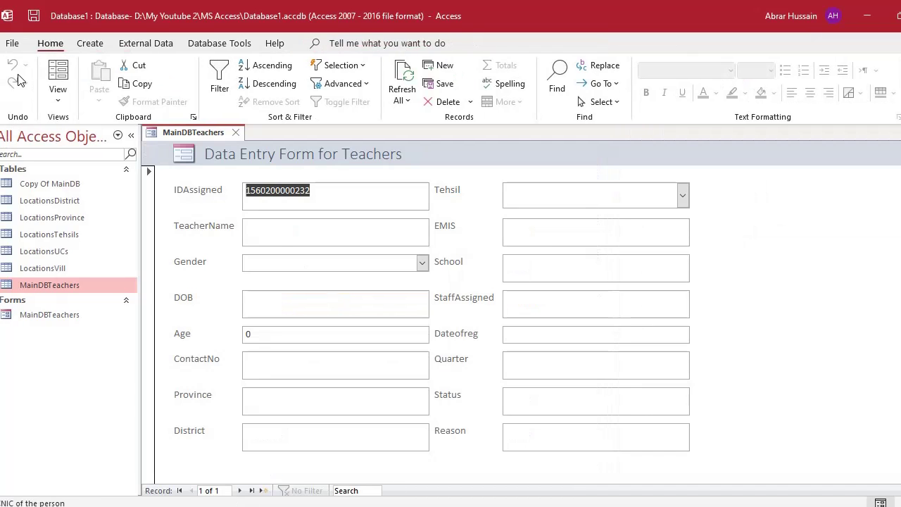
{"action": "left_click", "coordinate": [423, 265]}
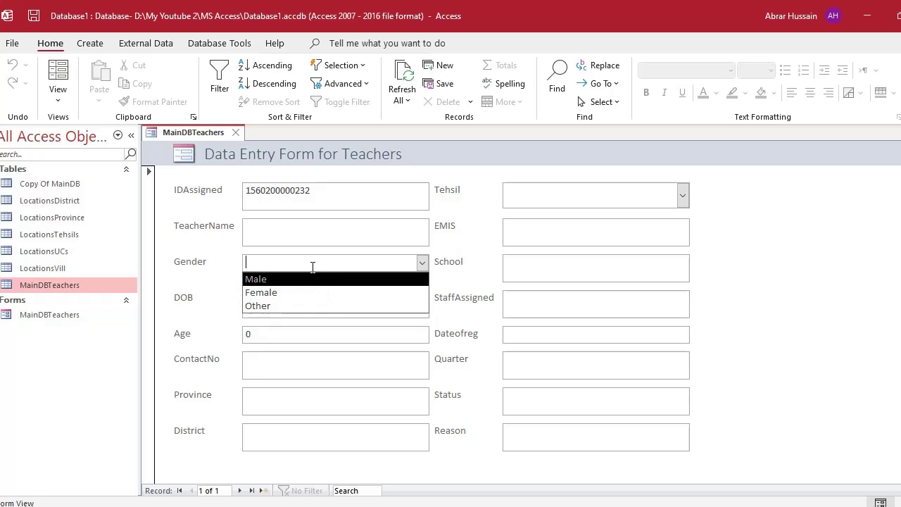
{"action": "left_click", "coordinate": [536, 198]}
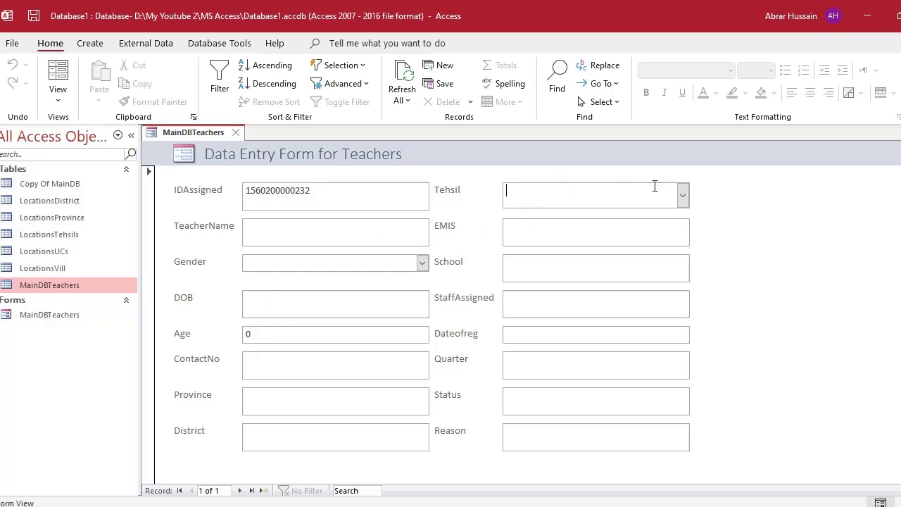
{"action": "left_click", "coordinate": [683, 196]}
{"action": "left_click", "coordinate": [682, 196]}
{"action": "left_click", "coordinate": [423, 264]}
{"action": "left_click", "coordinate": [425, 270]}
Clear Gender, pick Male, type off-list text 'ewewewe', then return to Design View.
{"action": "left_click", "coordinate": [64, 99]}
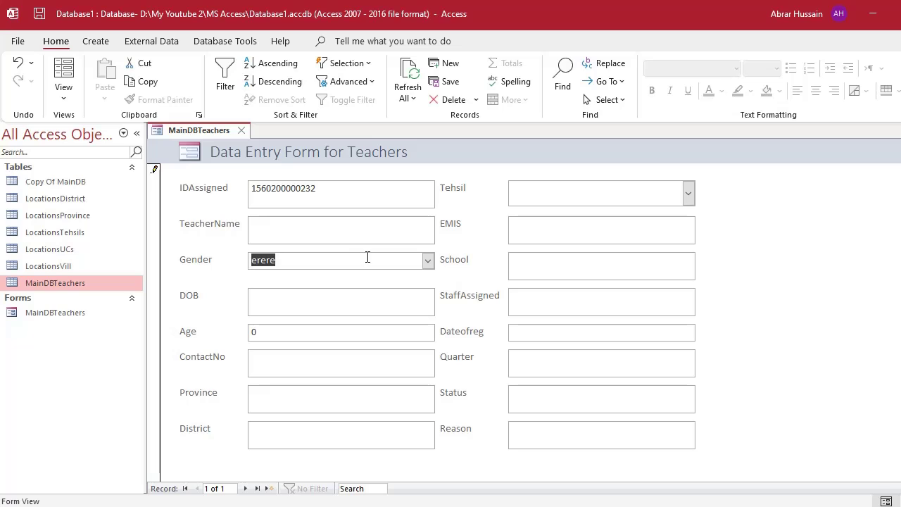
{"action": "key", "text": "BackSpace"}
{"action": "left_click", "coordinate": [429, 261]}
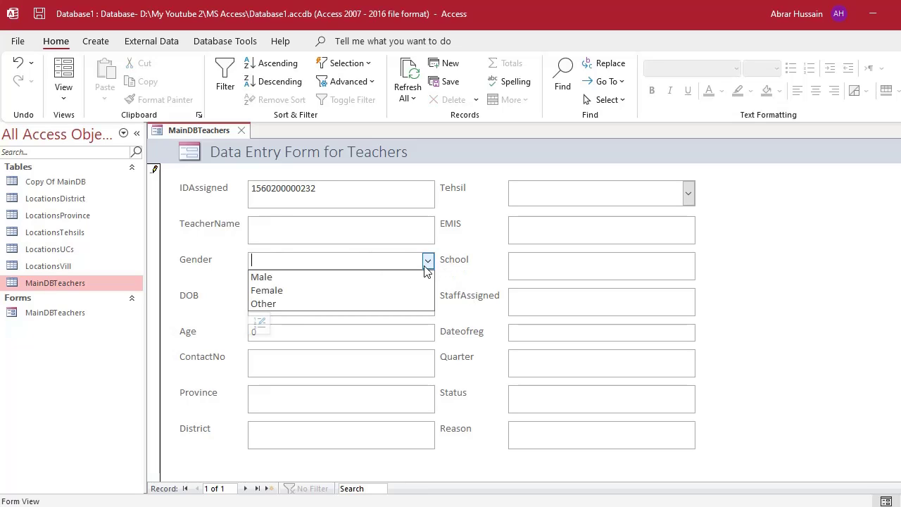
{"action": "left_click", "coordinate": [378, 279]}
{"action": "left_click", "coordinate": [429, 262]}
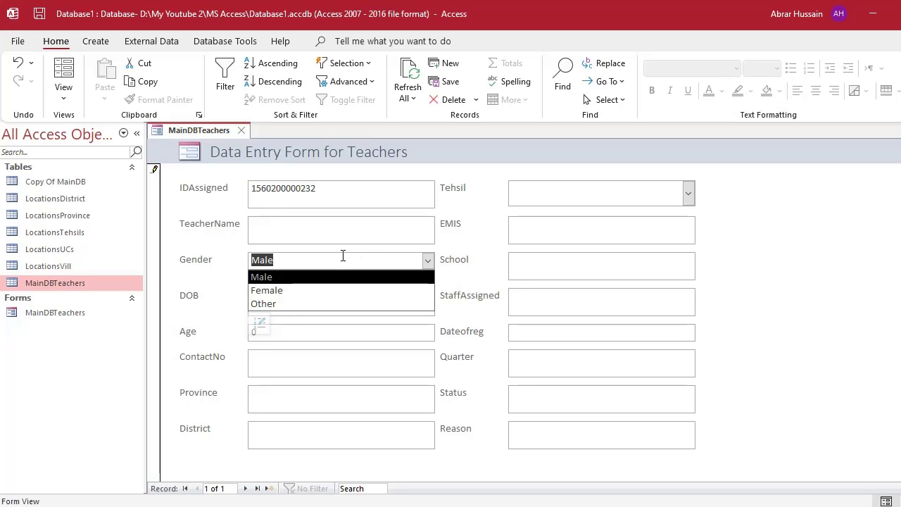
{"action": "type", "text": "ewewewe"}
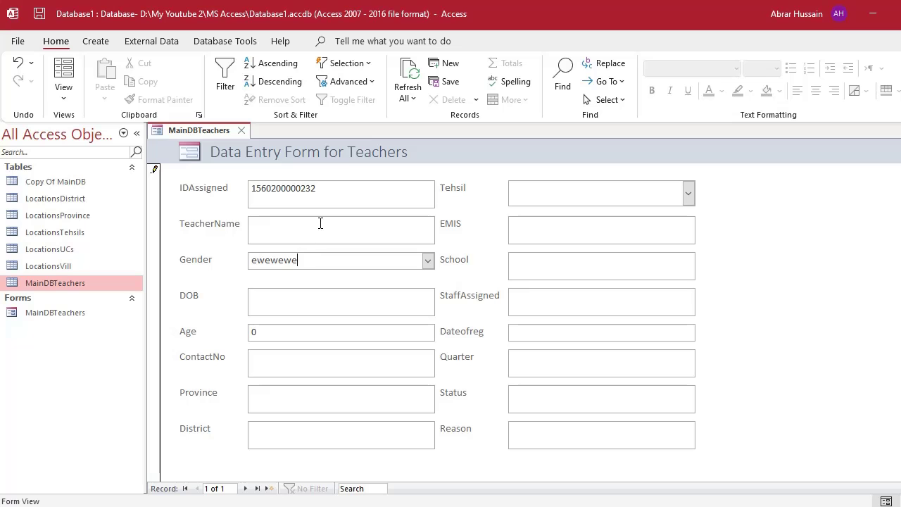
{"action": "left_click", "coordinate": [63, 93]}
{"action": "left_click", "coordinate": [109, 195]}
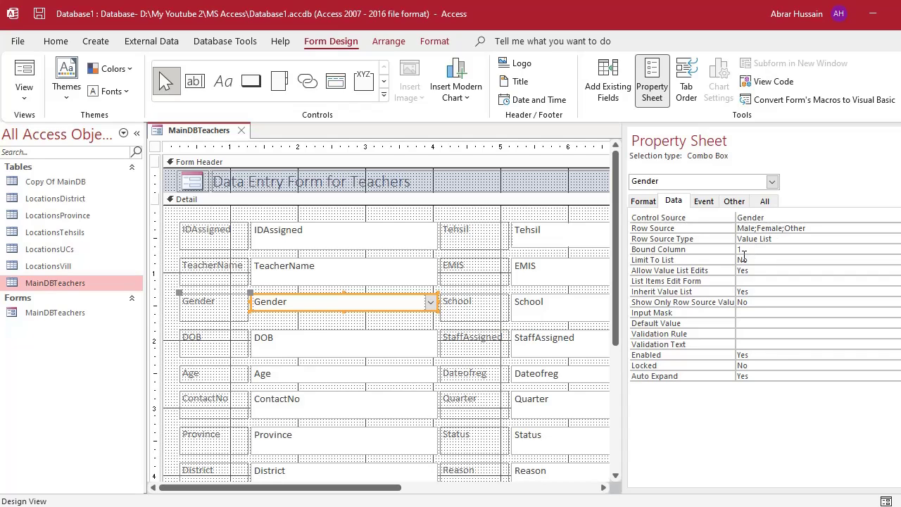
Set the Gender combo box's Limit To List to Yes and review Allow Value List Edits.
{"action": "left_click", "coordinate": [649, 265]}
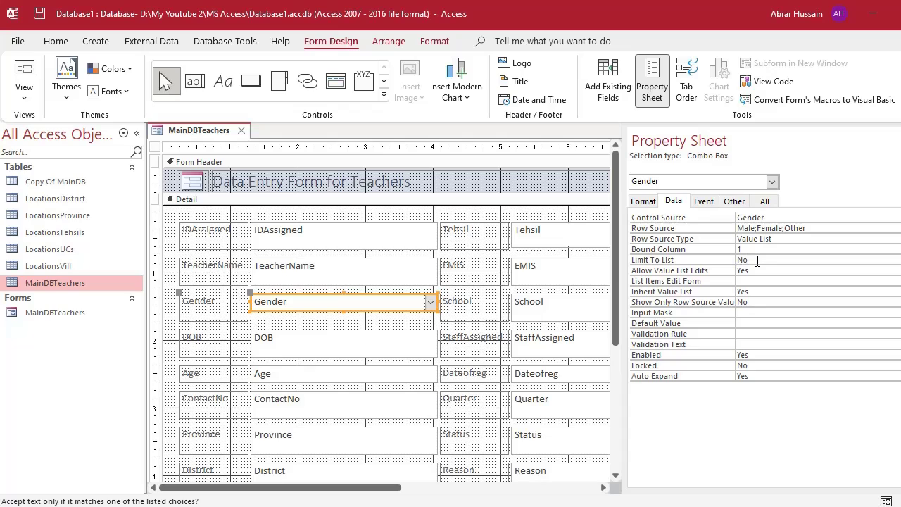
{"action": "left_click_drag", "start_coordinate": [758, 261], "coordinate": [717, 259]}
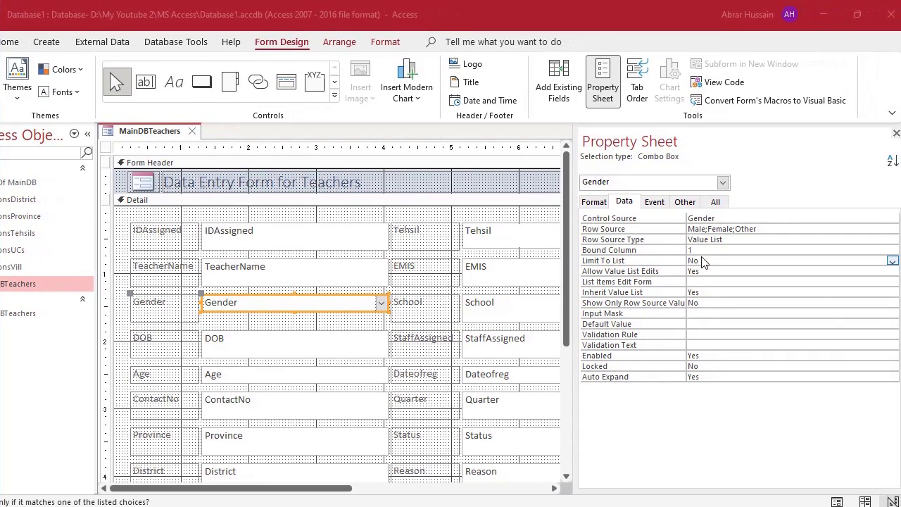
{"action": "left_click", "coordinate": [893, 261]}
{"action": "left_click", "coordinate": [850, 272]}
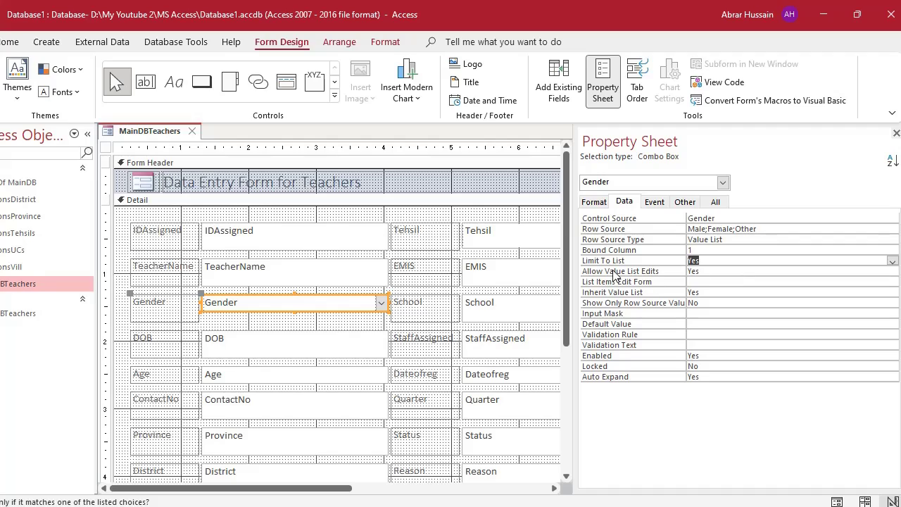
{"action": "left_click", "coordinate": [709, 272]}
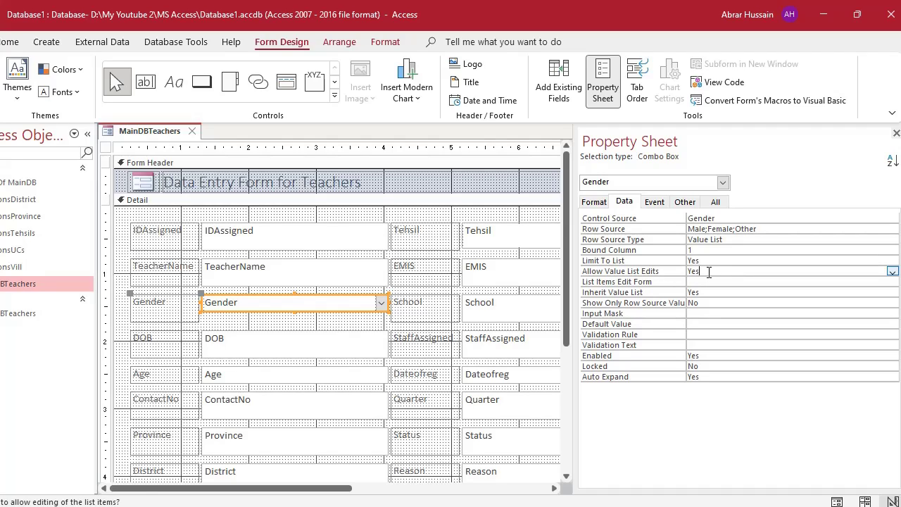
{"action": "left_click", "coordinate": [731, 240]}
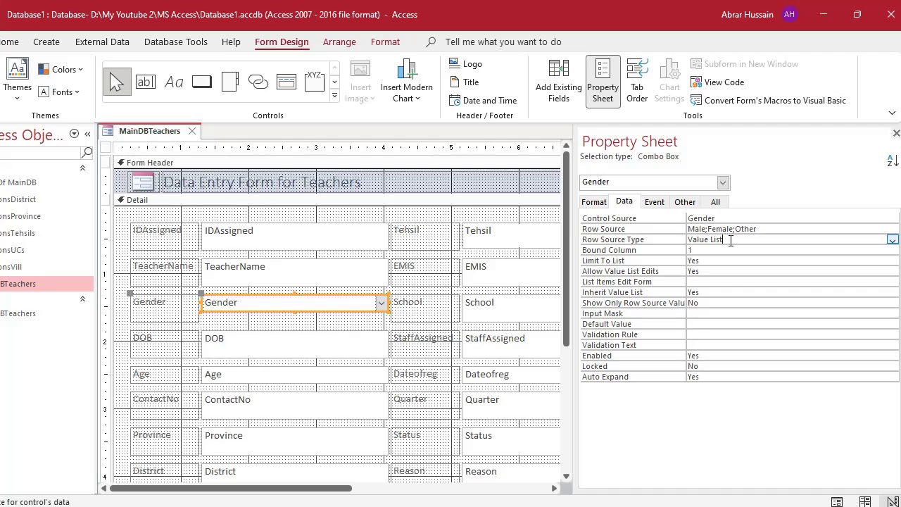
{"action": "left_click", "coordinate": [711, 273]}
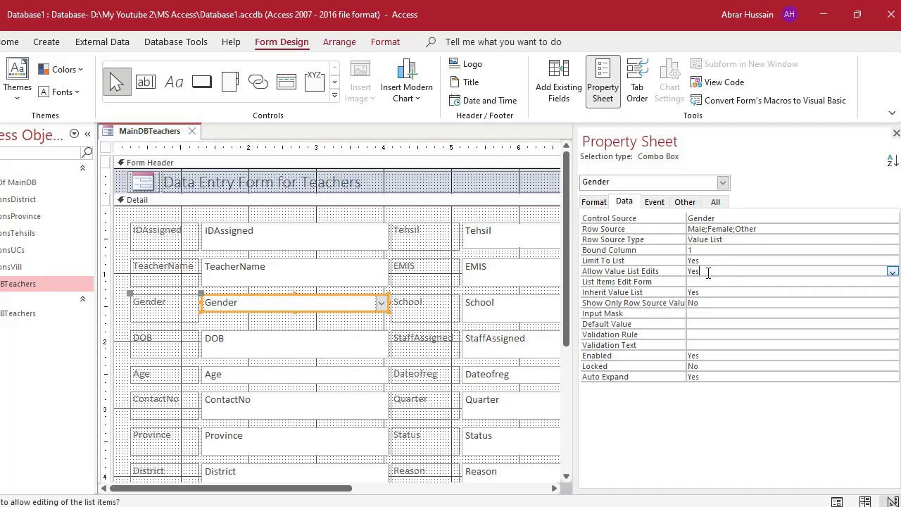
{"action": "double_click", "coordinate": [707, 273]}
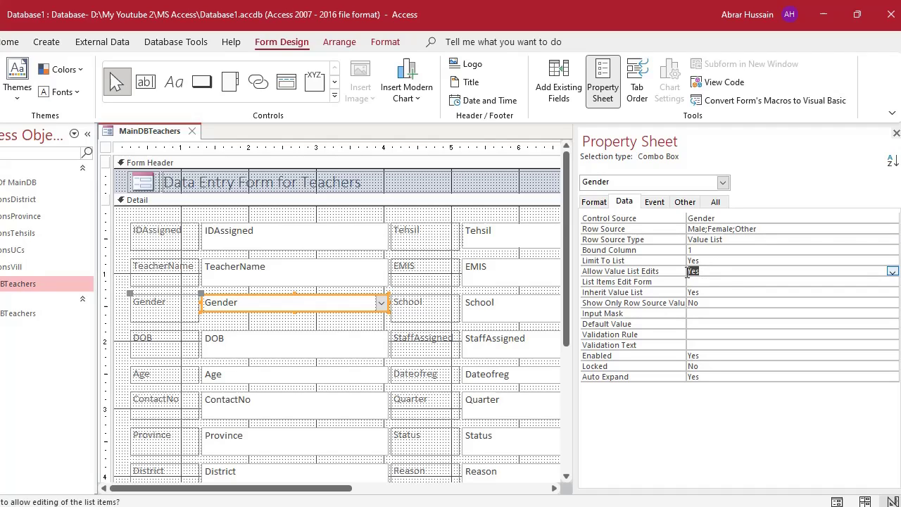
{"action": "left_click", "coordinate": [728, 240]}
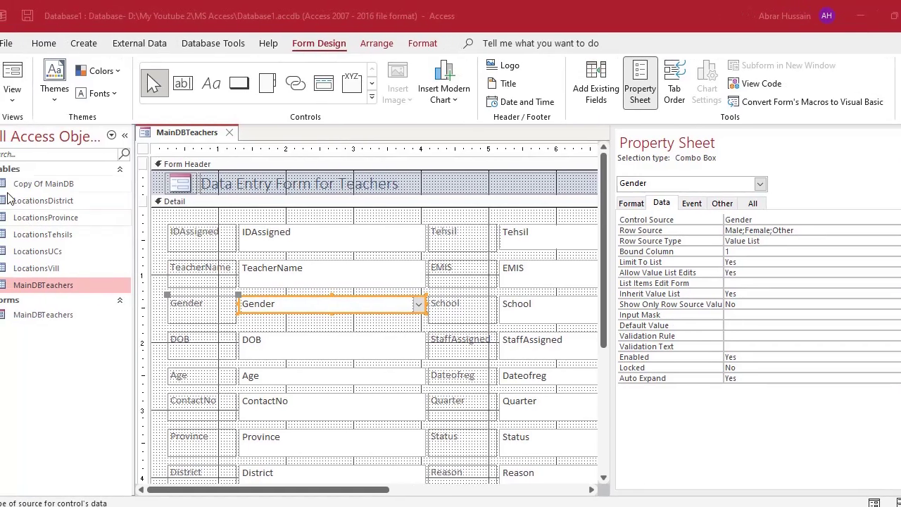
In Form View, enter off-list 'terere' in Gender, decline the list-edit prompt, then choose Other.
{"action": "left_click", "coordinate": [20, 79]}
{"action": "double_click", "coordinate": [300, 260]}
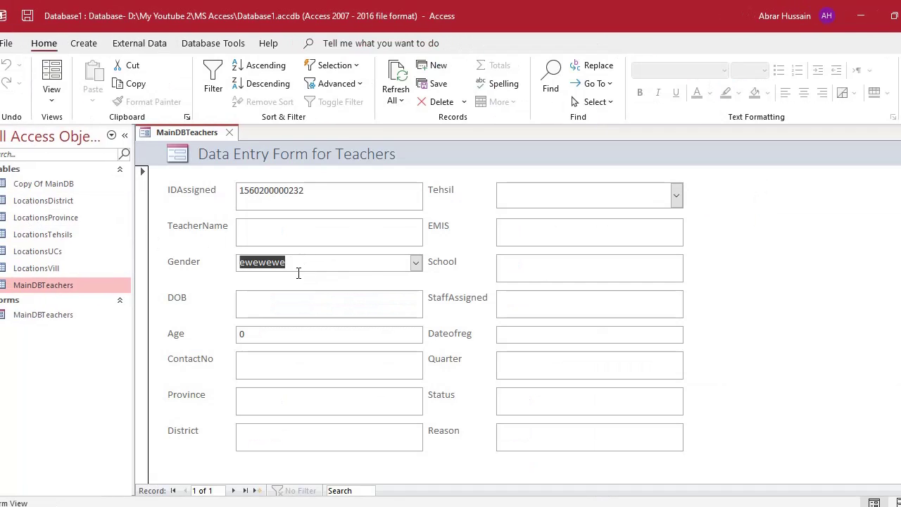
{"action": "type", "text": "terere"}
{"action": "key", "text": "Return"}
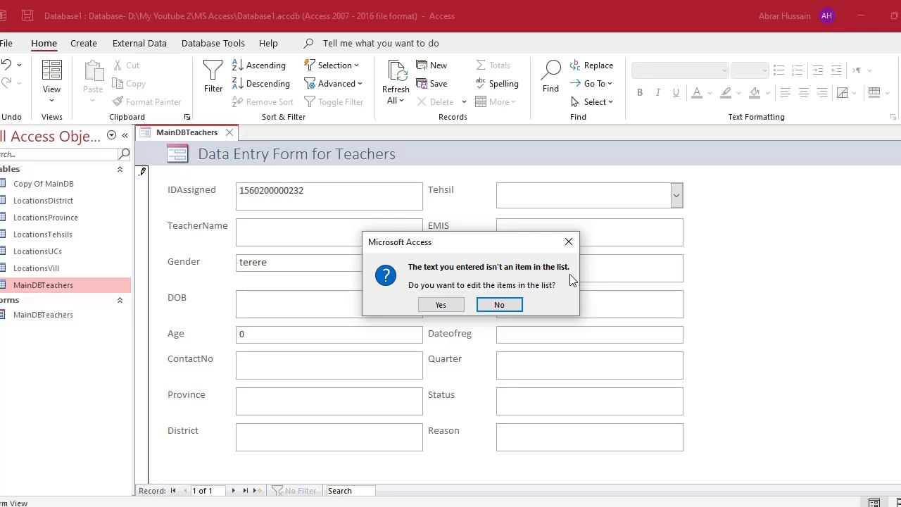
{"action": "left_click", "coordinate": [499, 305]}
{"action": "left_click", "coordinate": [416, 262]}
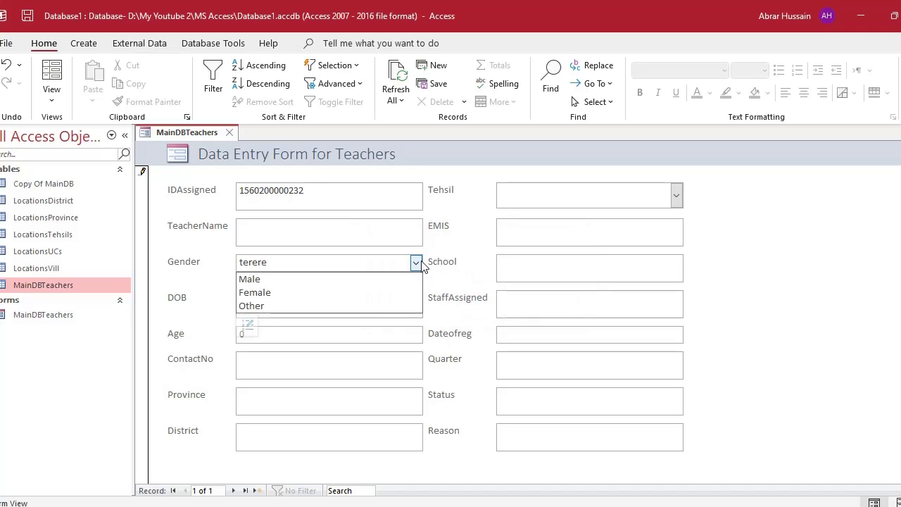
{"action": "left_click", "coordinate": [328, 280]}
{"action": "left_click", "coordinate": [416, 262]}
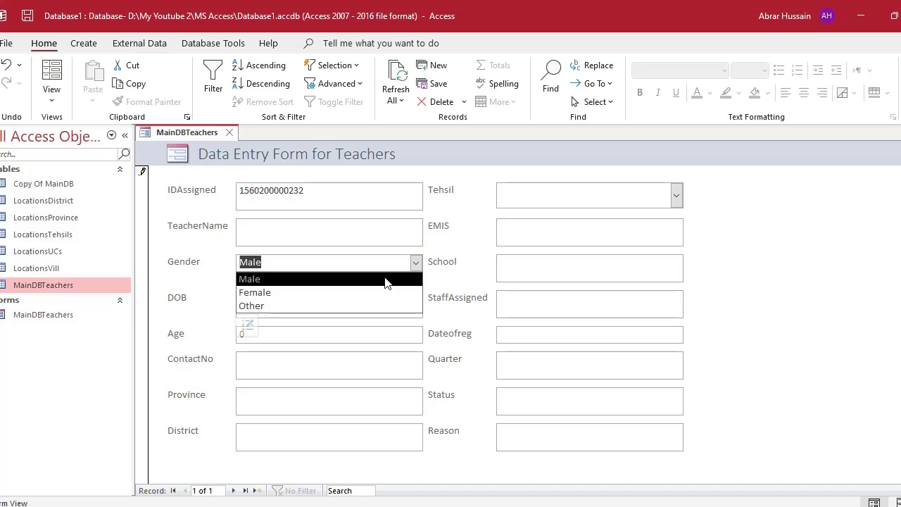
{"action": "left_click", "coordinate": [367, 306]}
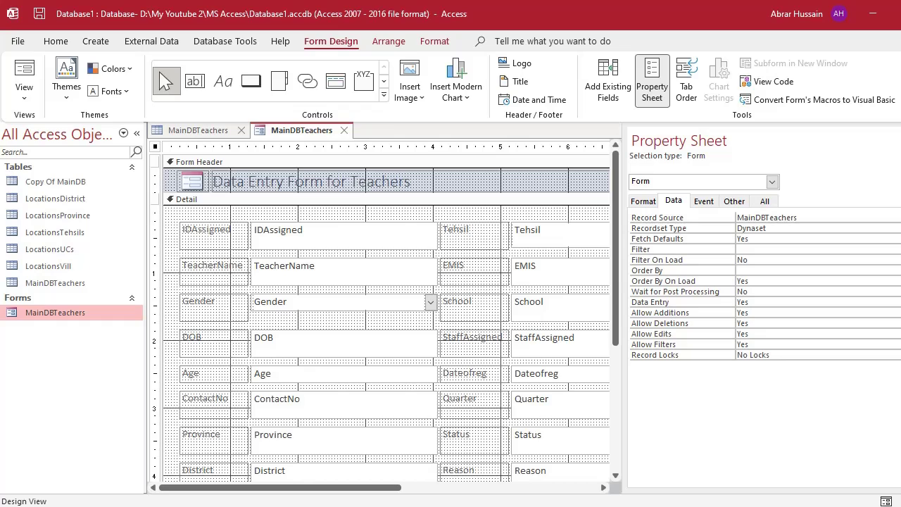
Select the DOB text box and show its properties, then switch the Teachers form to Form View.
{"action": "key", "text": "F4"}
{"action": "left_click", "coordinate": [285, 344]}
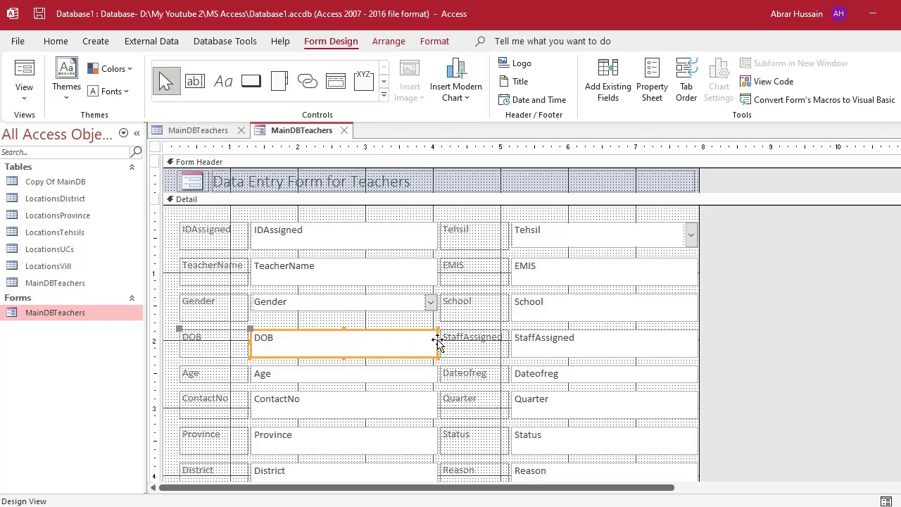
{"action": "left_click_drag", "start_coordinate": [438, 343], "coordinate": [437, 343]}
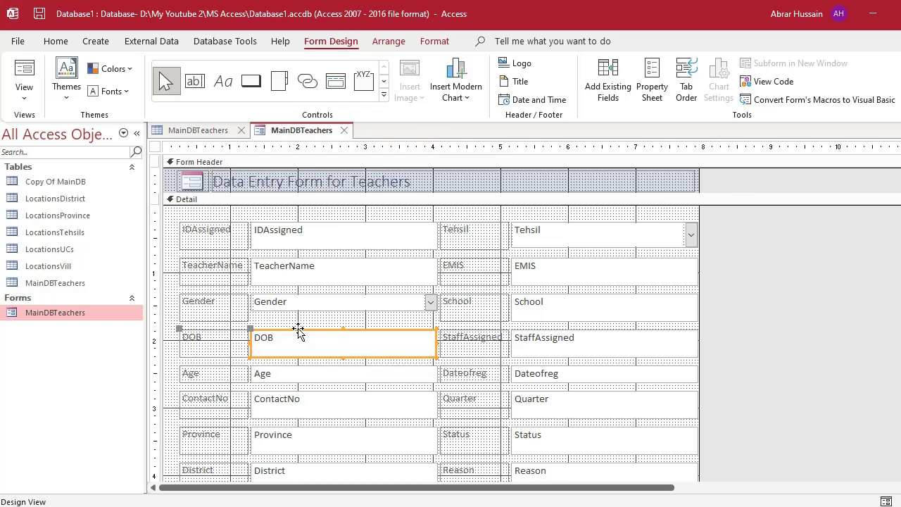
{"action": "key", "text": "F4"}
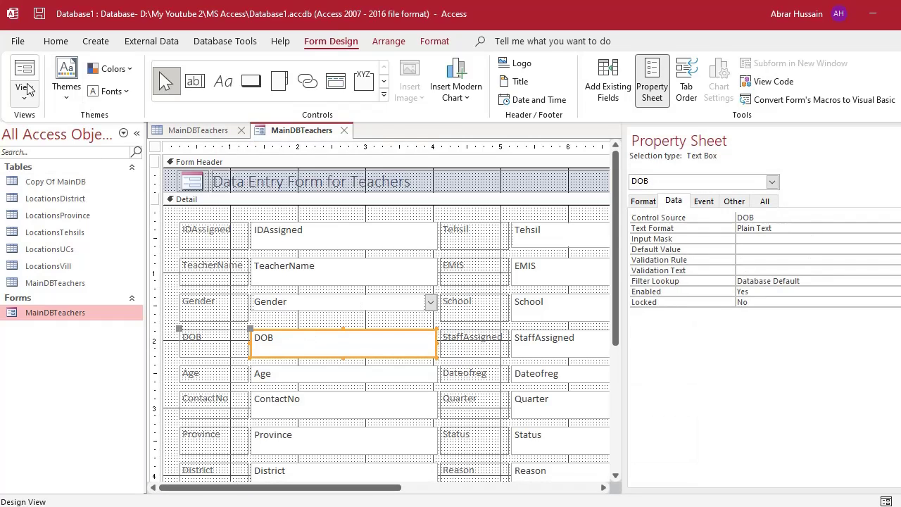
{"action": "left_click", "coordinate": [24, 71]}
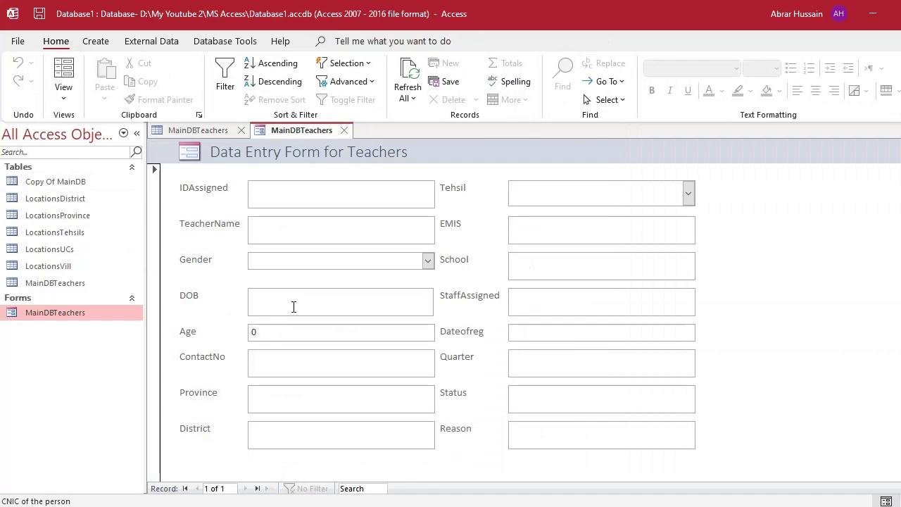
Open and close the DOB date picker twice, then return the form to Design View.
{"action": "left_click", "coordinate": [294, 300]}
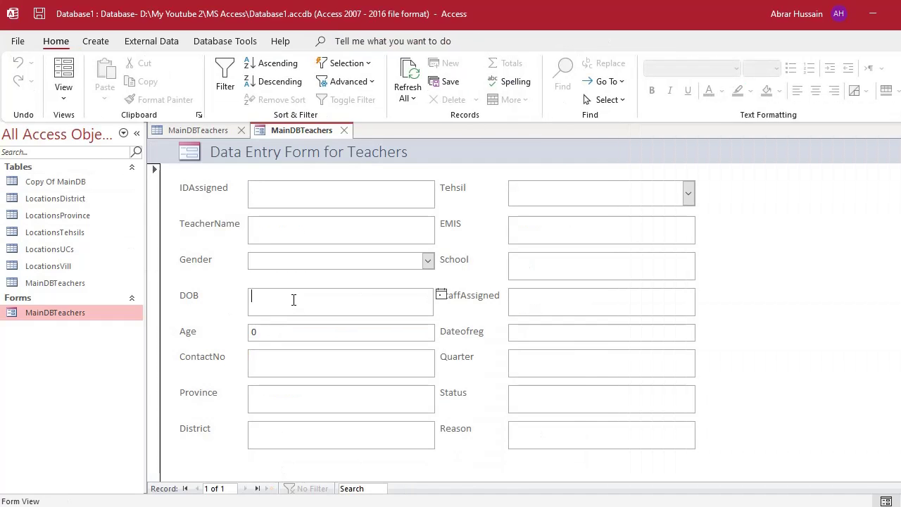
{"action": "left_click", "coordinate": [442, 294]}
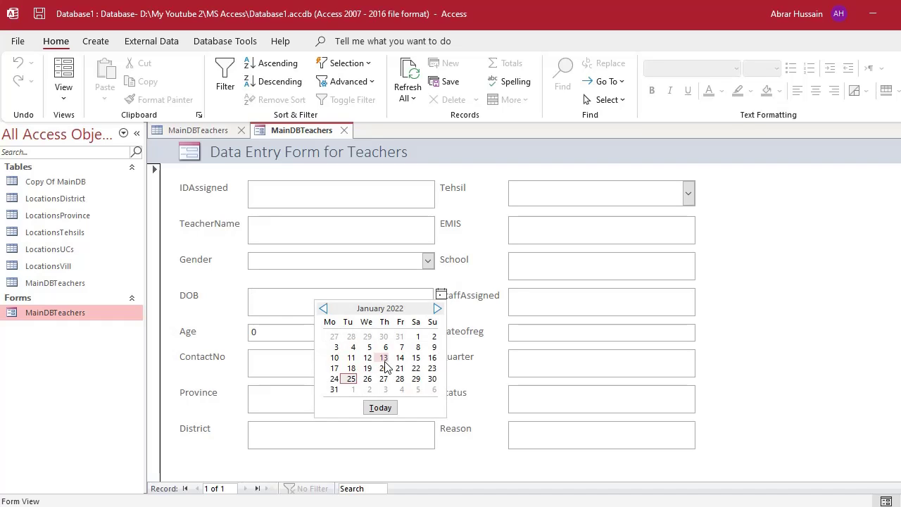
{"action": "left_click", "coordinate": [270, 310]}
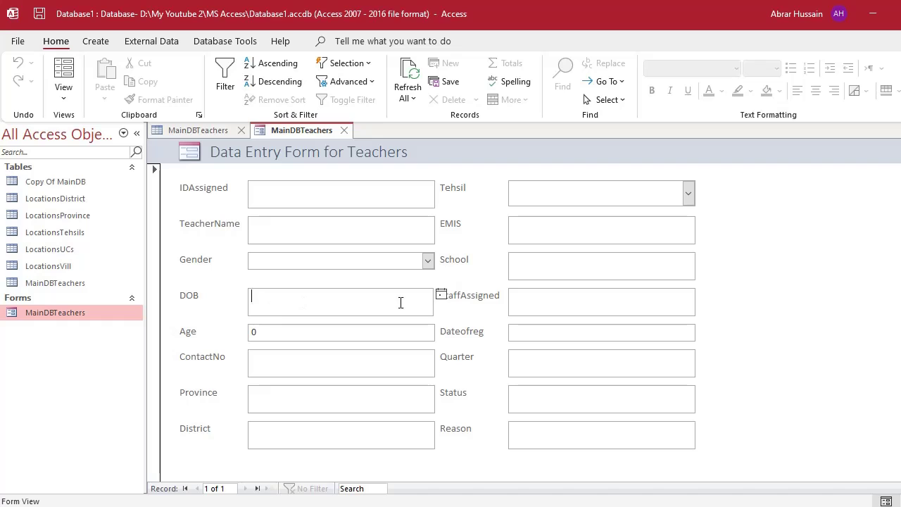
{"action": "left_click", "coordinate": [441, 296]}
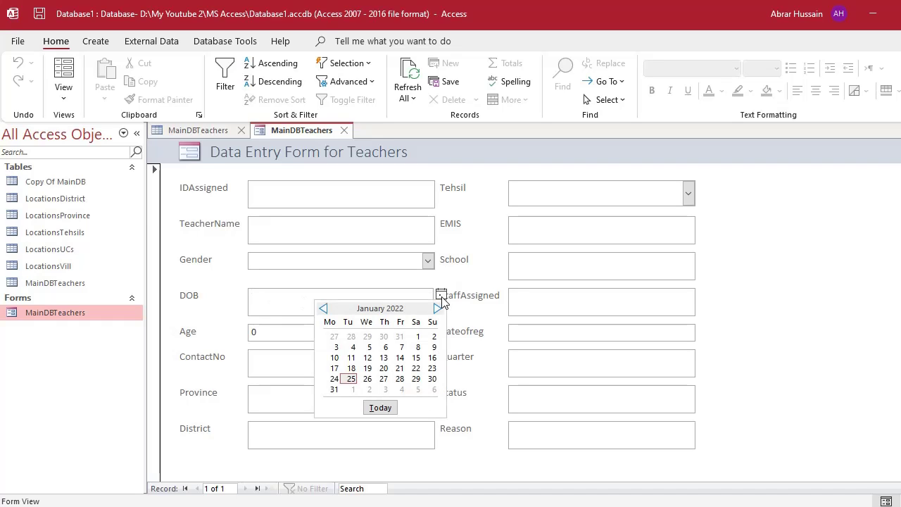
{"action": "left_click", "coordinate": [271, 312]}
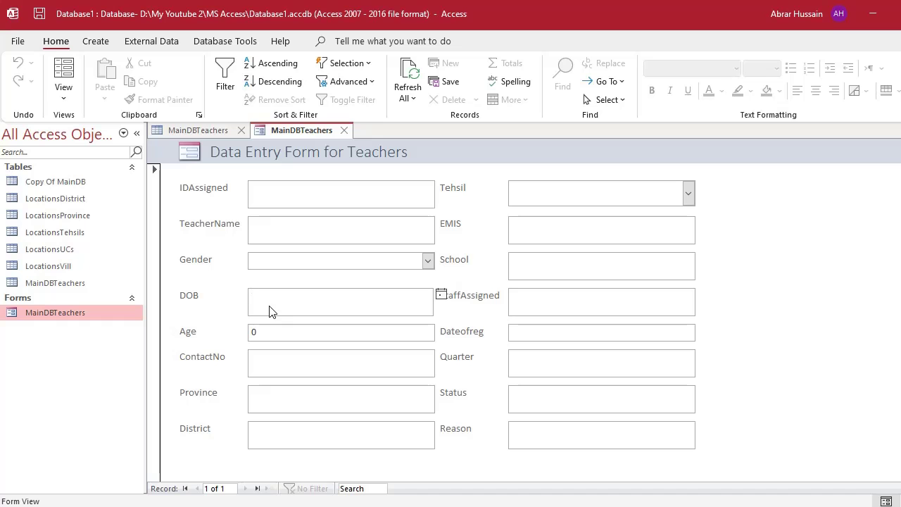
{"action": "left_click", "coordinate": [60, 93]}
Select the Age text box and delete its Default Value expression on the Data tab.
{"action": "left_click", "coordinate": [286, 346]}
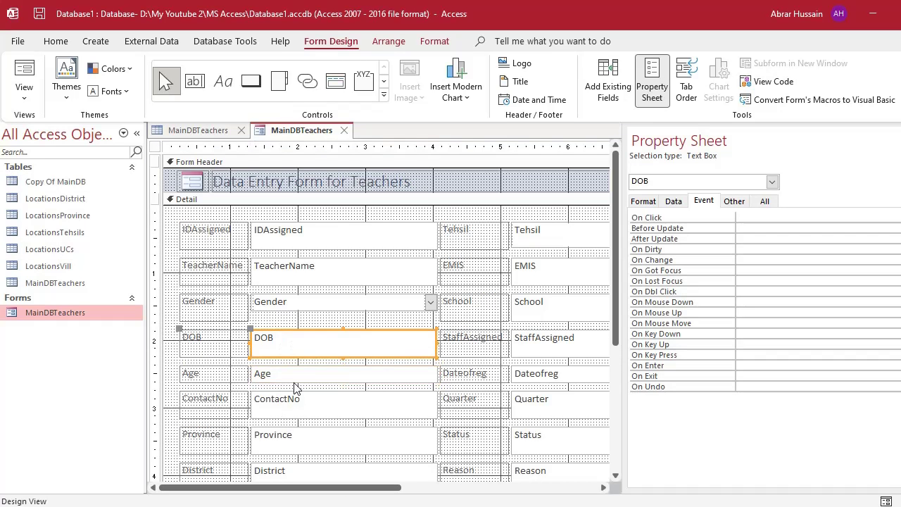
{"action": "left_click", "coordinate": [292, 374]}
{"action": "left_click", "coordinate": [341, 381]}
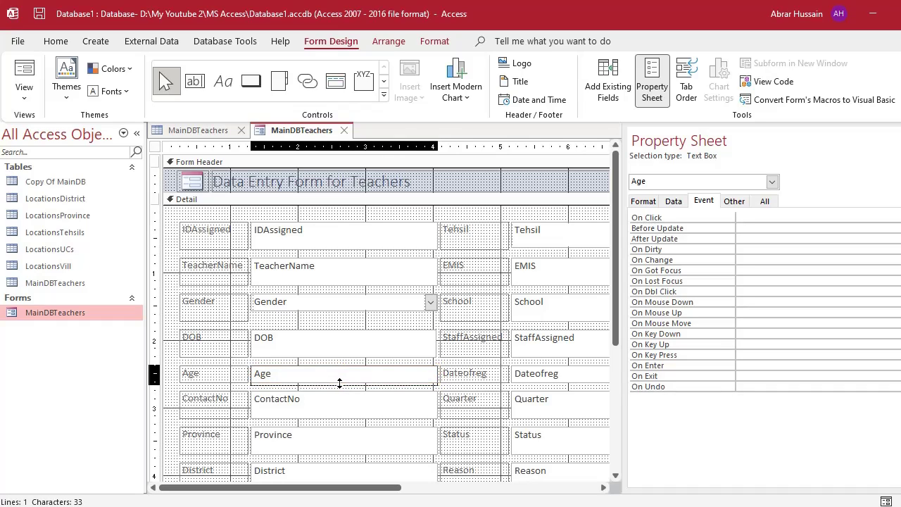
{"action": "left_click", "coordinate": [346, 382]}
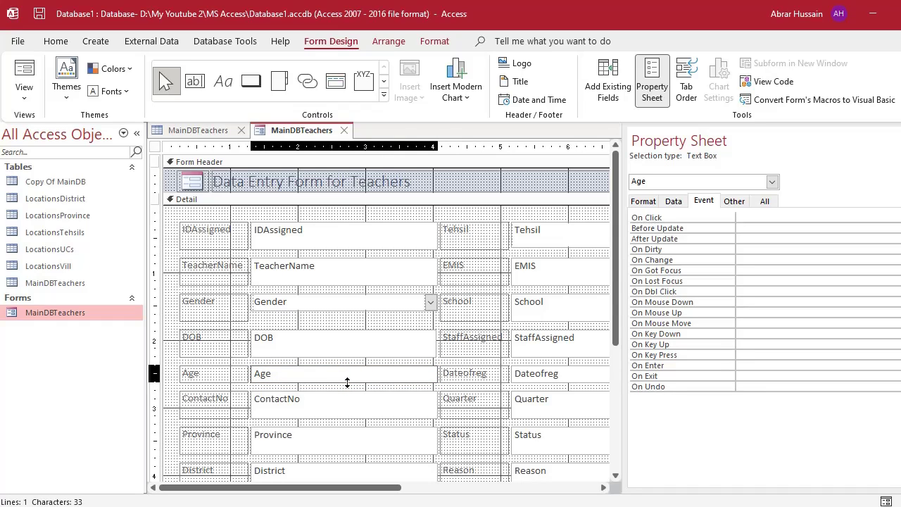
{"action": "left_click", "coordinate": [347, 382]}
{"action": "key", "text": "F4"}
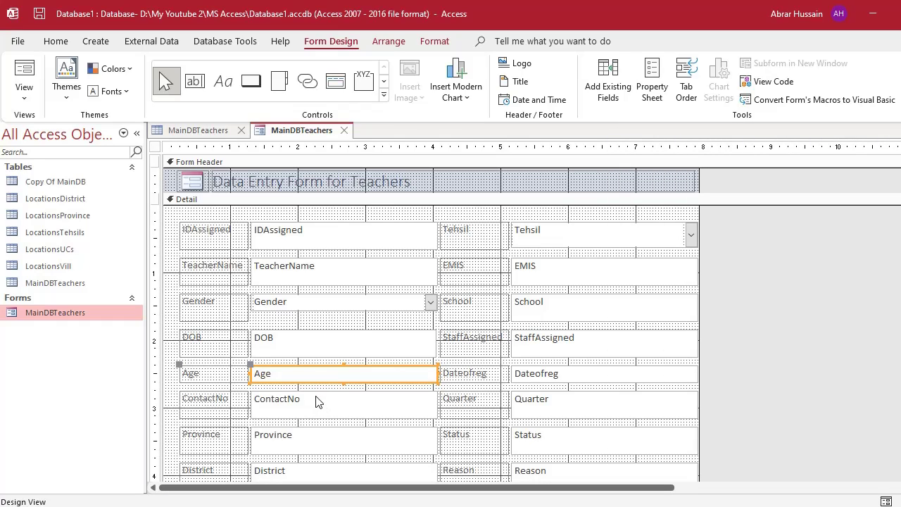
{"action": "left_click", "coordinate": [276, 367]}
{"action": "double_click", "coordinate": [283, 369]}
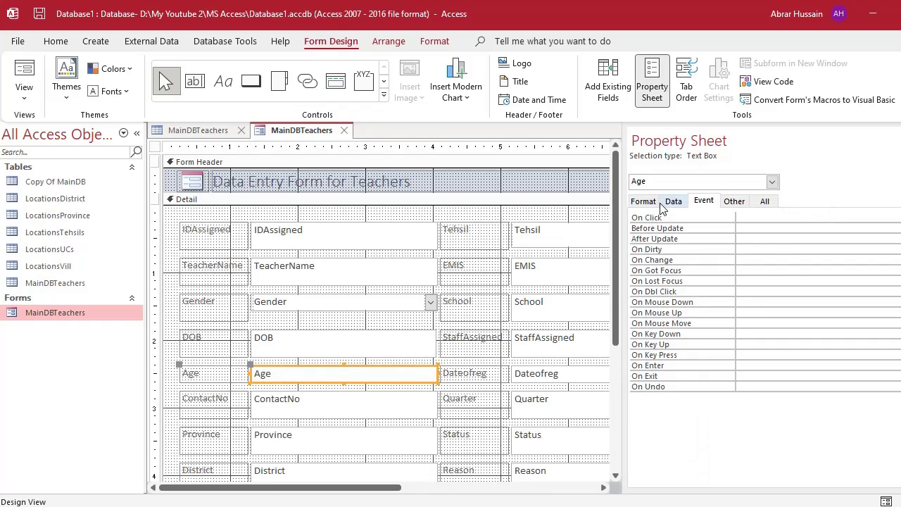
{"action": "left_click", "coordinate": [674, 204]}
{"action": "left_click_drag", "start_coordinate": [869, 252], "coordinate": [668, 240]}
{"action": "key", "text": "BackSpace"}
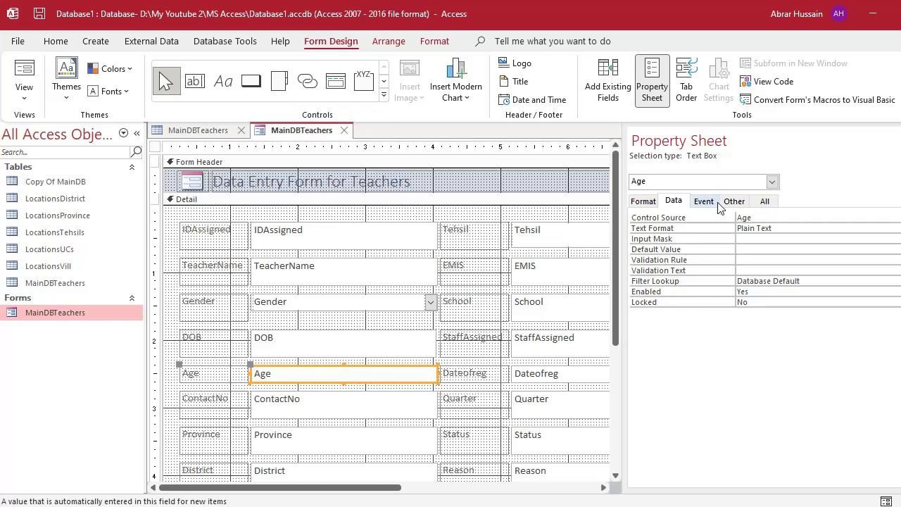
Start a code builder for the Age box's On Got Focus event, then cancel it.
{"action": "left_click", "coordinate": [706, 203]}
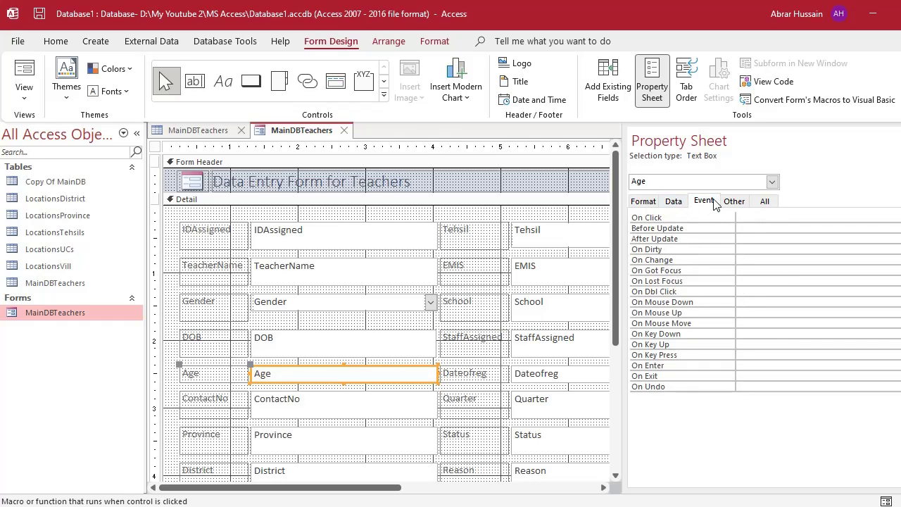
{"action": "left_click", "coordinate": [637, 271]}
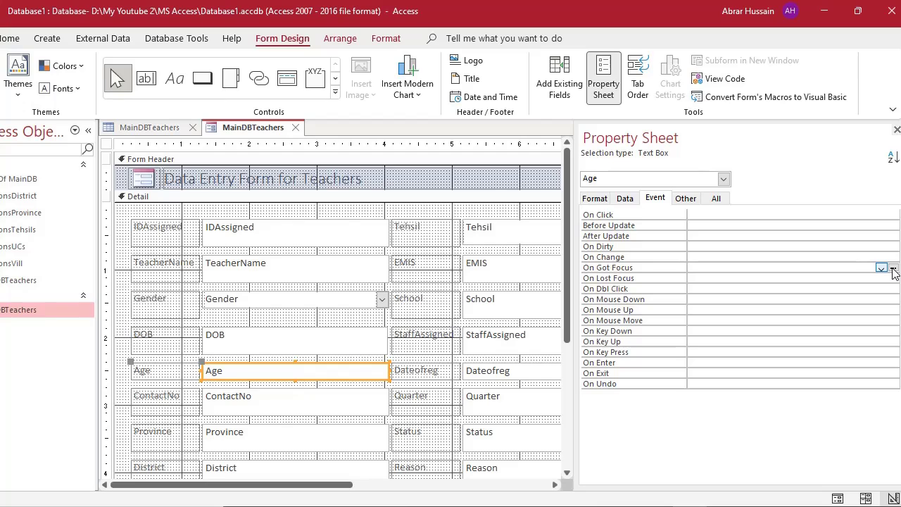
{"action": "left_click", "coordinate": [893, 269]}
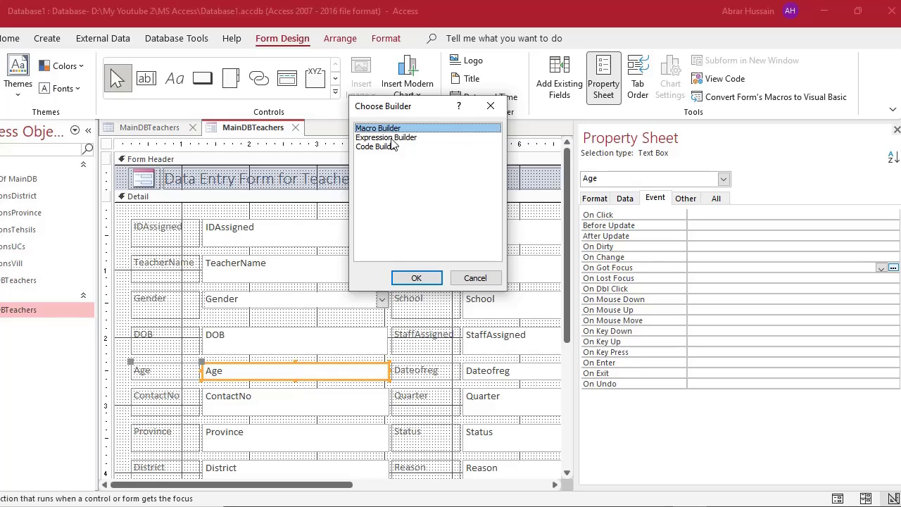
{"action": "left_click", "coordinate": [393, 138]}
{"action": "left_click", "coordinate": [374, 147]}
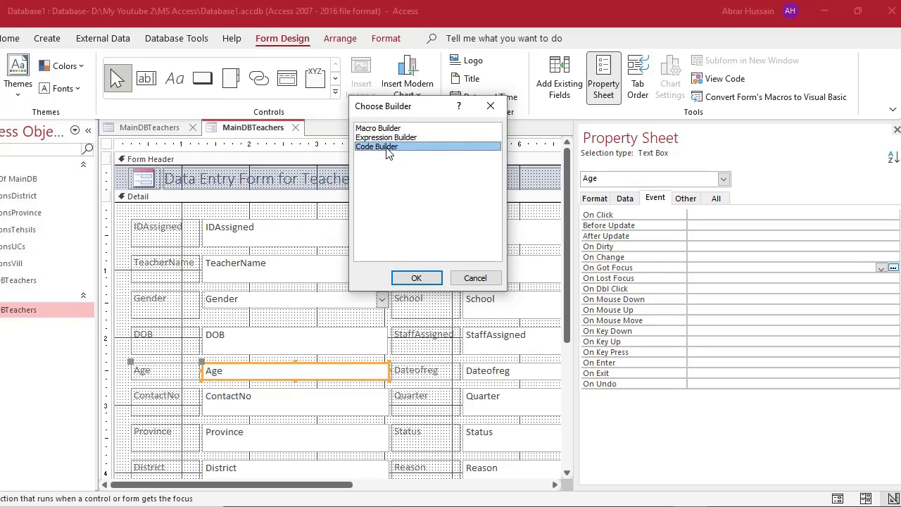
{"action": "left_click", "coordinate": [466, 277]}
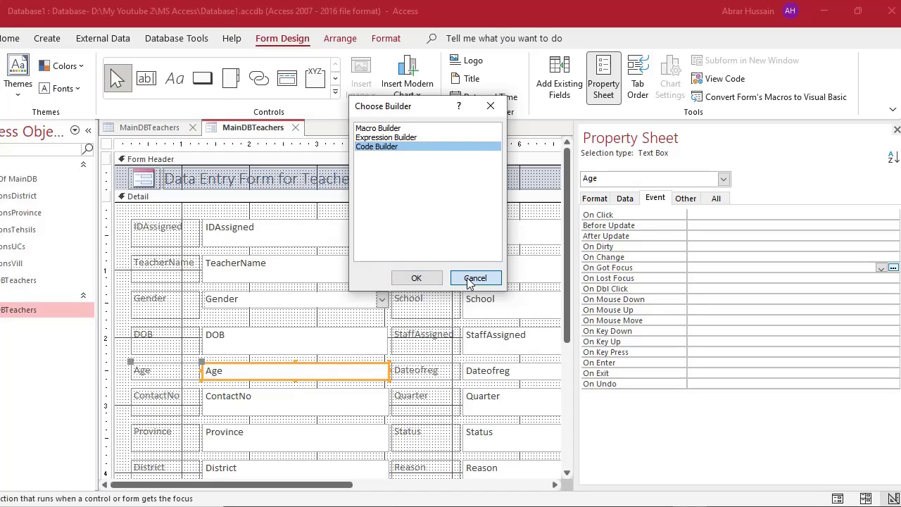
Close the Property Sheet and select the form's ContactNo, IDAssigned, TeacherName, Gender and DOB controls.
{"action": "left_click", "coordinate": [897, 130]}
{"action": "scroll", "coordinate": [343, 371], "scroll_direction": "down", "scroll_amount": 2}
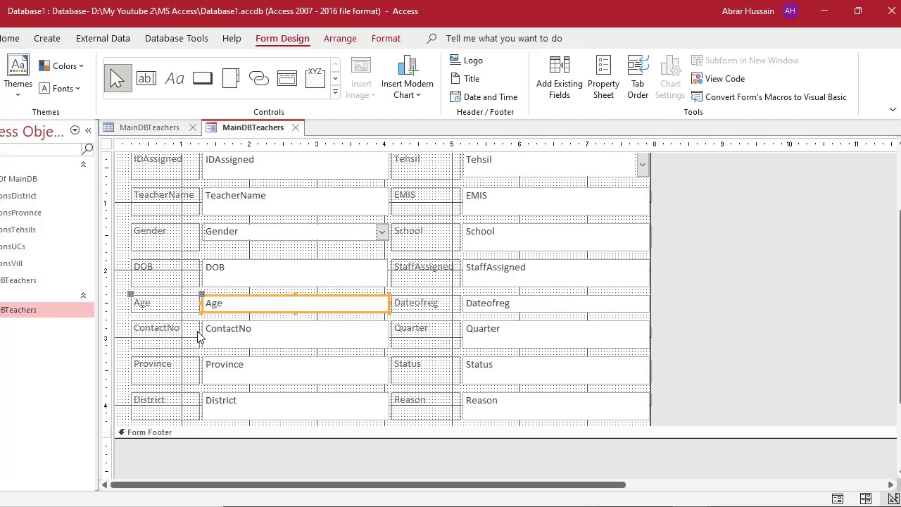
{"action": "left_click", "coordinate": [162, 340]}
{"action": "left_click", "coordinate": [258, 339]}
{"action": "left_click", "coordinate": [170, 331]}
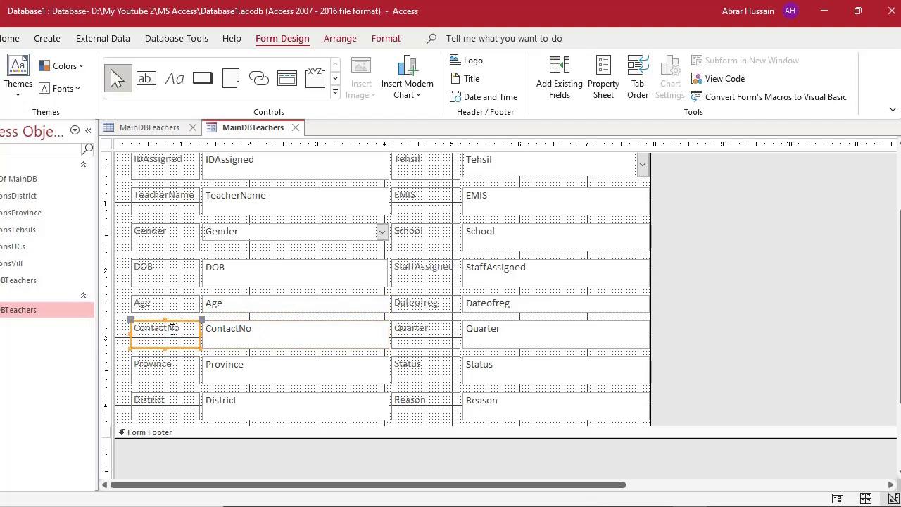
{"action": "scroll", "coordinate": [262, 261], "scroll_direction": "up", "scroll_amount": 2}
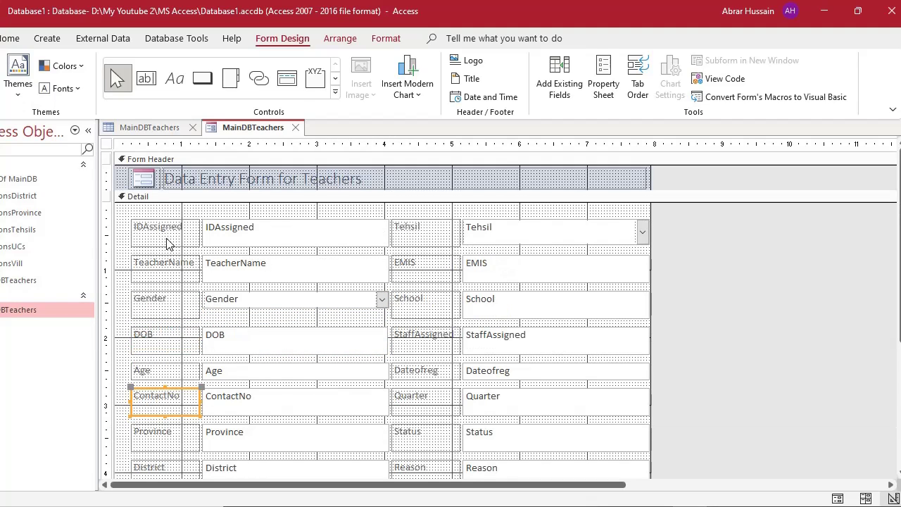
{"action": "left_click", "coordinate": [171, 242]}
{"action": "left_click", "coordinate": [245, 232]}
{"action": "left_click", "coordinate": [243, 264]}
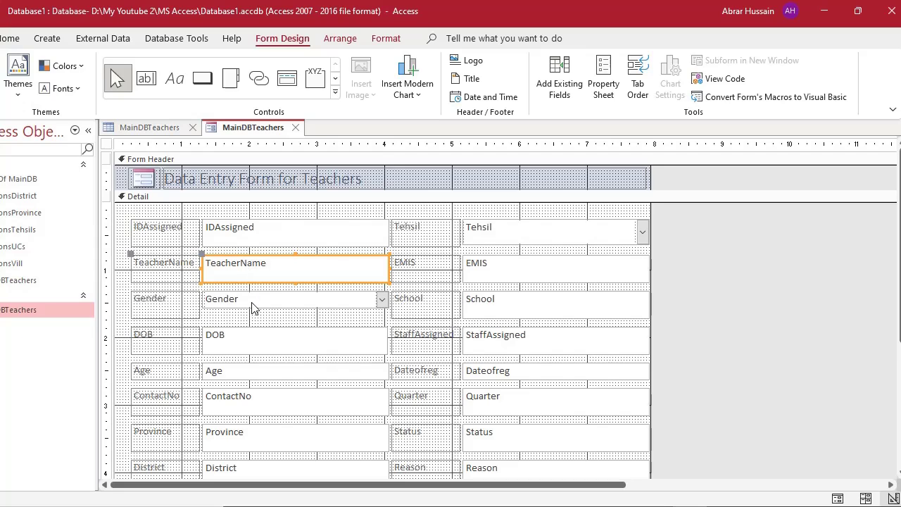
{"action": "left_click", "coordinate": [252, 308]}
{"action": "left_click", "coordinate": [255, 327]}
{"action": "left_click", "coordinate": [257, 297]}
{"action": "left_click", "coordinate": [253, 268]}
Rename the IDAssigned label to 'The ID Assigned', fixing the typo.
{"action": "left_click", "coordinate": [156, 230]}
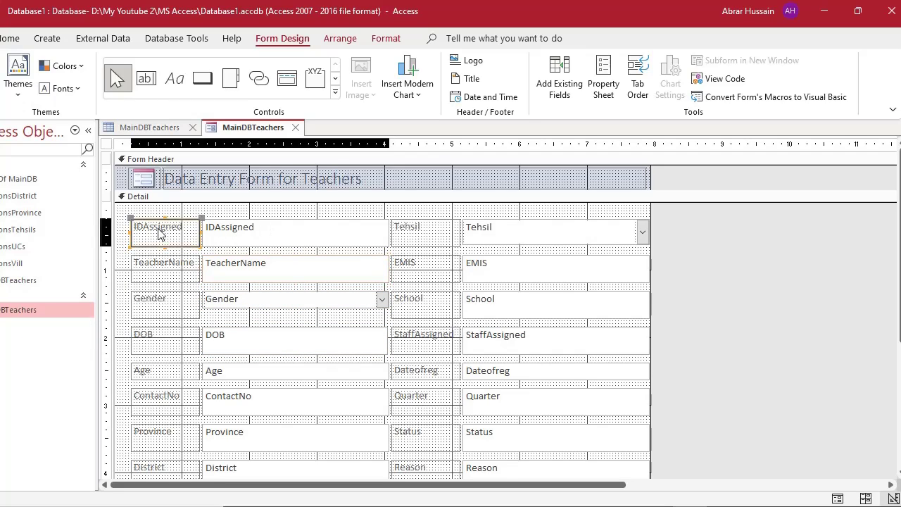
{"action": "left_click", "coordinate": [154, 228]}
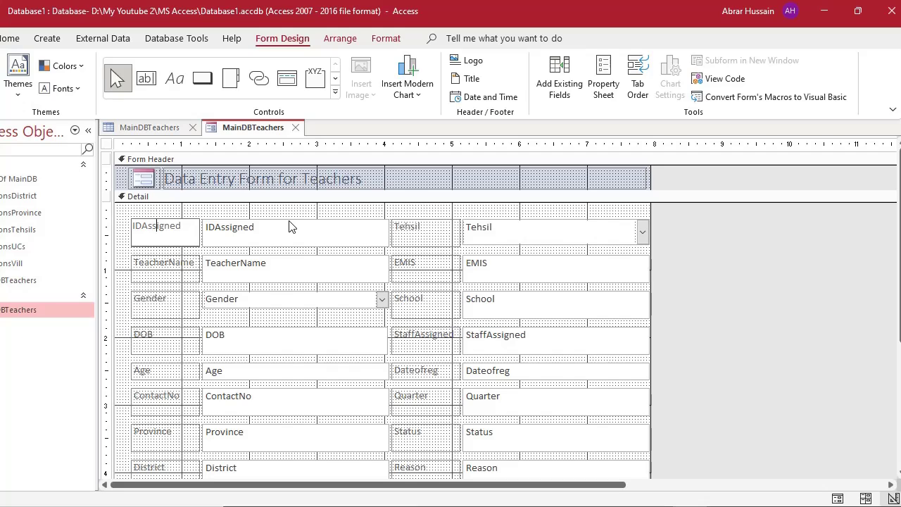
{"action": "key", "text": "ctrl+a"}
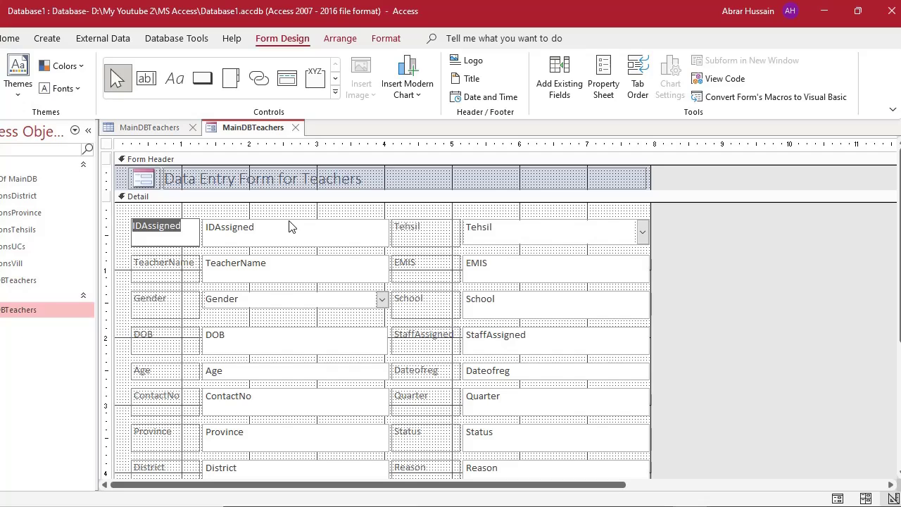
{"action": "type", "text": "The ID Ass"}
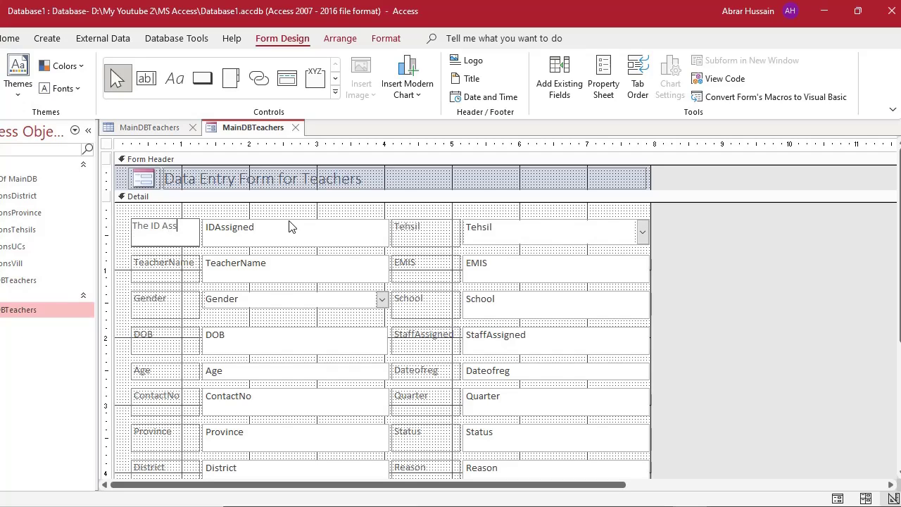
{"action": "type", "text": "idgned"}
{"action": "left_click", "coordinate": [305, 210]}
{"action": "left_click", "coordinate": [165, 238]}
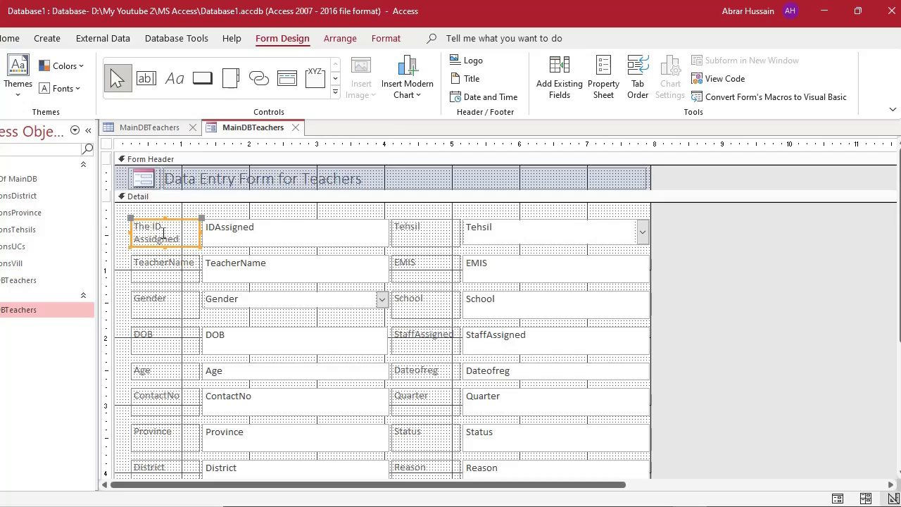
{"action": "left_click", "coordinate": [158, 238]}
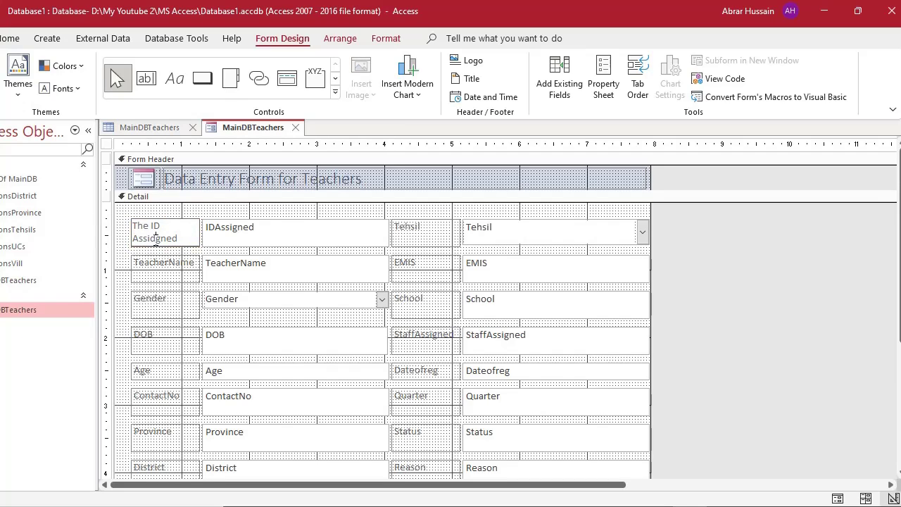
{"action": "key", "text": "BackSpace"}
{"action": "left_click", "coordinate": [210, 213]}
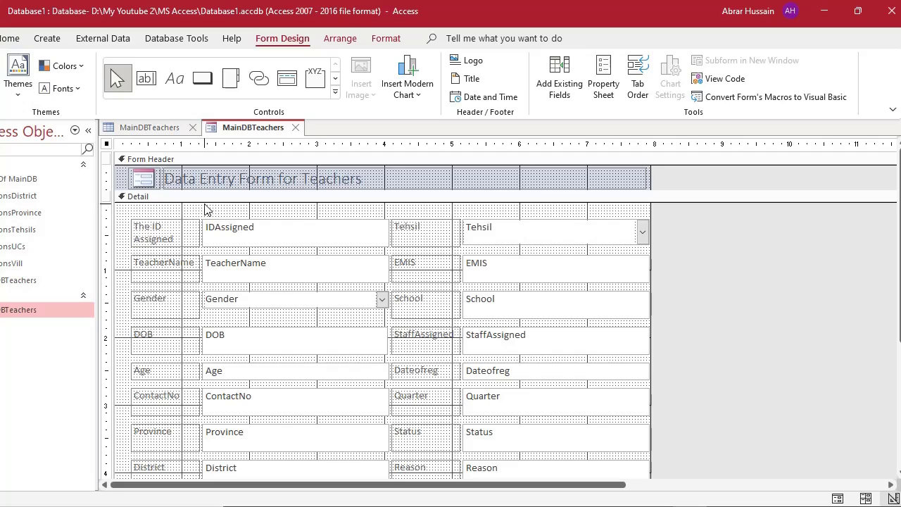
Reword the TeacherName label to 'Name of Teacher'.
{"action": "left_click", "coordinate": [167, 262]}
{"action": "left_click", "coordinate": [169, 262]}
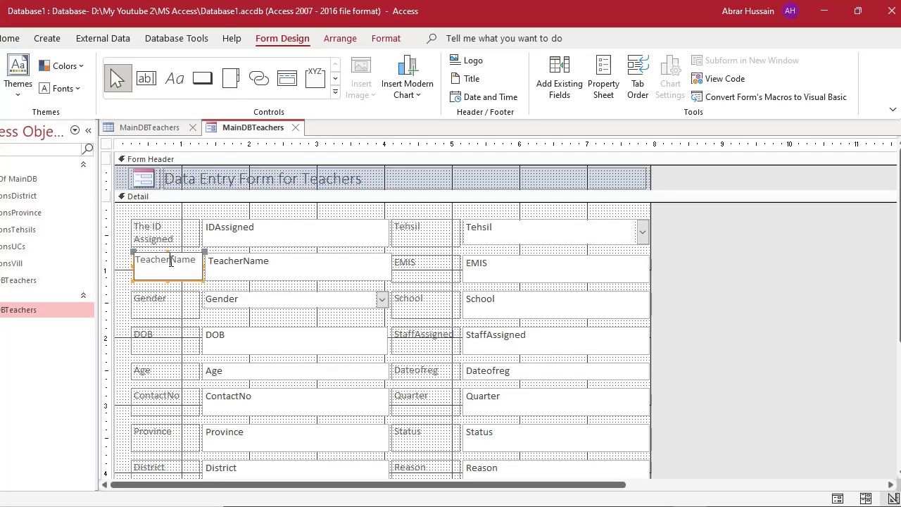
{"action": "key", "text": "shift+Home"}
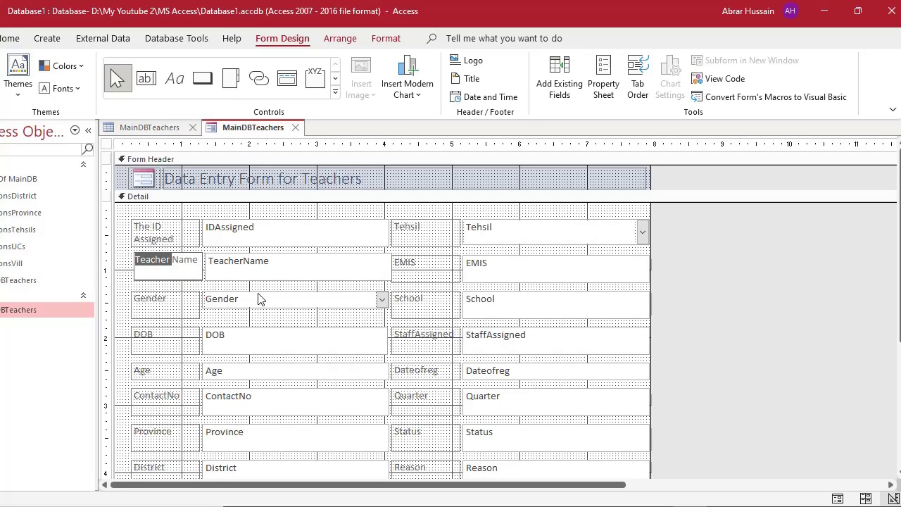
{"action": "key", "text": "Right"}
{"action": "key", "text": "Delete"}
{"action": "key", "text": "Return"}
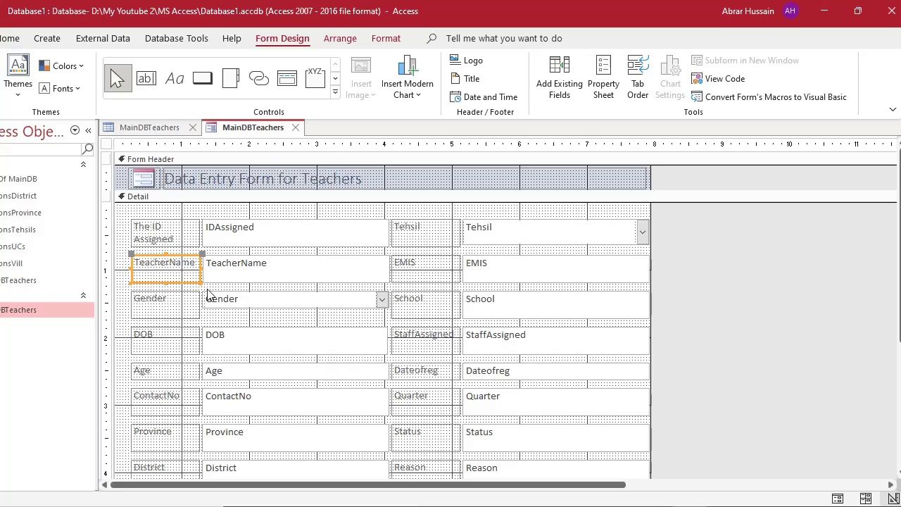
{"action": "left_click", "coordinate": [163, 270]}
{"action": "left_click_drag", "start_coordinate": [168, 262], "coordinate": [175, 262]}
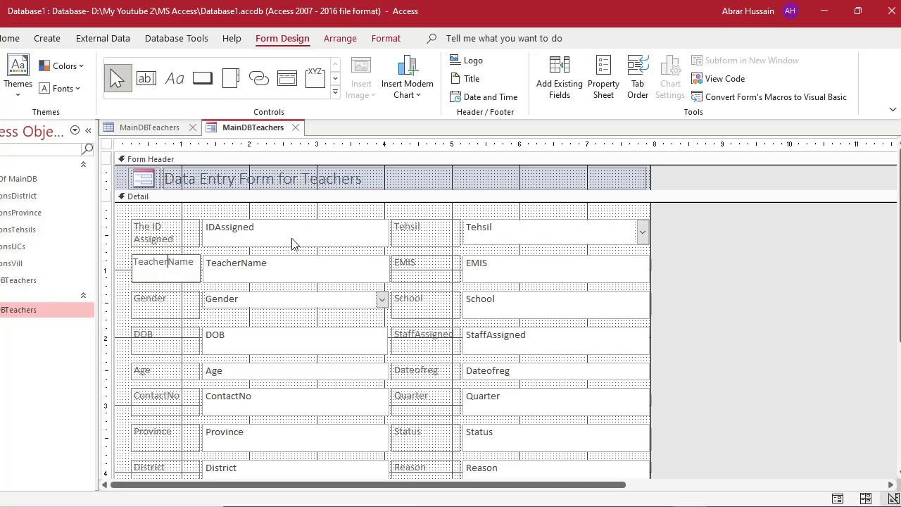
{"action": "key", "text": "shift+Home"}
{"action": "key", "text": "Delete"}
{"action": "type", "text": "of Teacher"}
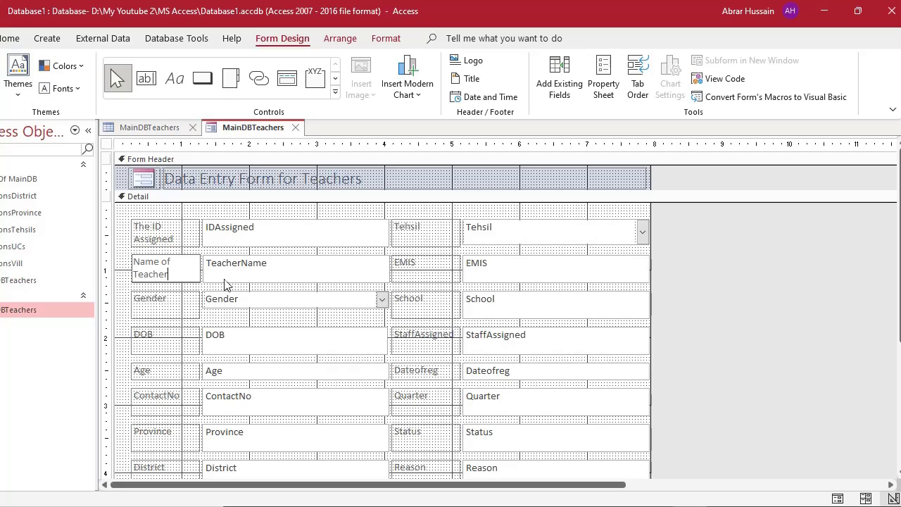
{"action": "left_click", "coordinate": [169, 305]}
Change the DOB caption to 'Date Of Birth' and the ContactNo caption to 'Contact No'.
{"action": "left_click", "coordinate": [169, 339]}
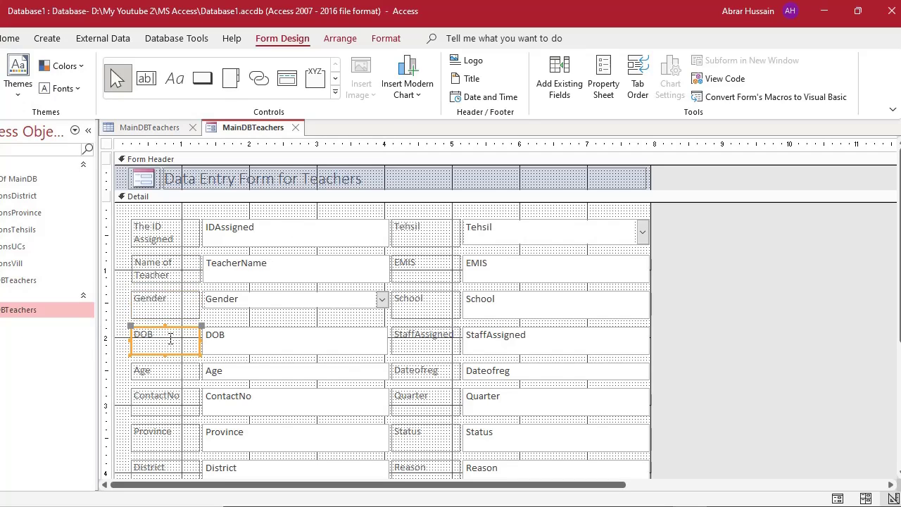
{"action": "left_click", "coordinate": [170, 340]}
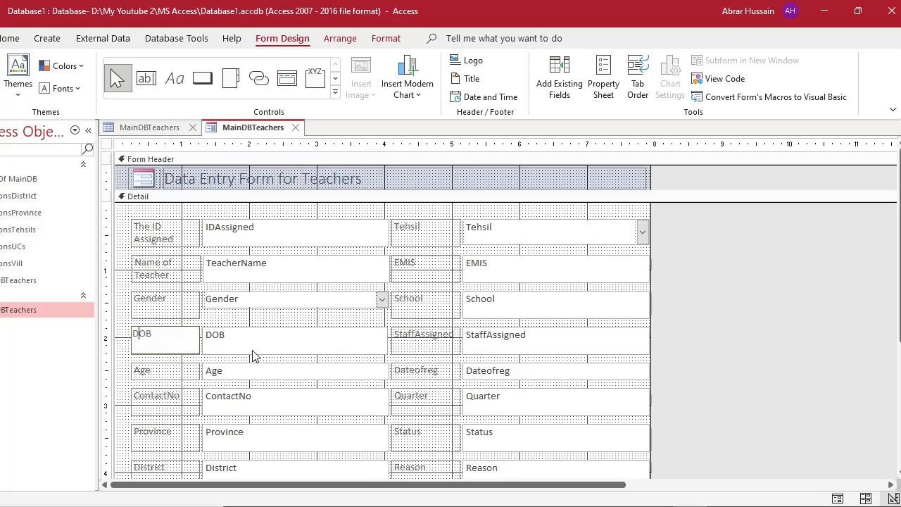
{"action": "type", "text": "ate Of Birth"}
{"action": "left_click", "coordinate": [693, 306]}
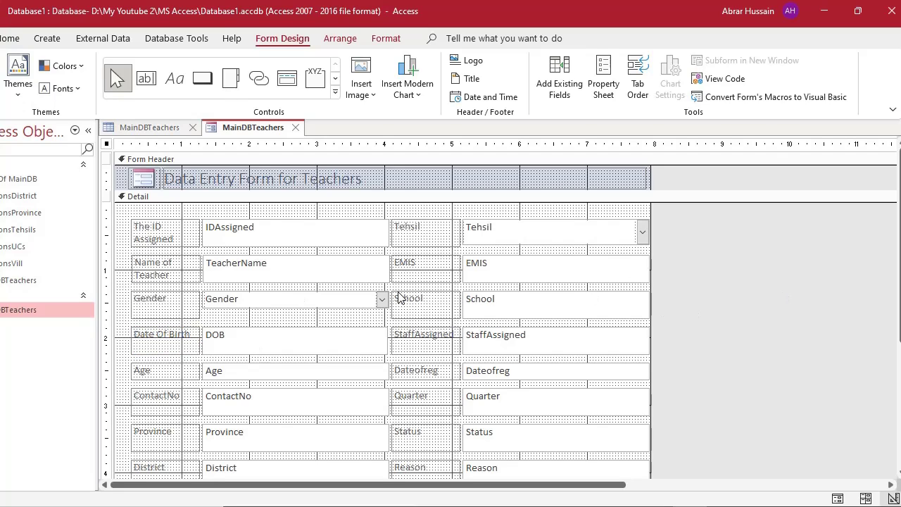
{"action": "scroll", "coordinate": [167, 333], "scroll_direction": "down", "scroll_amount": 2}
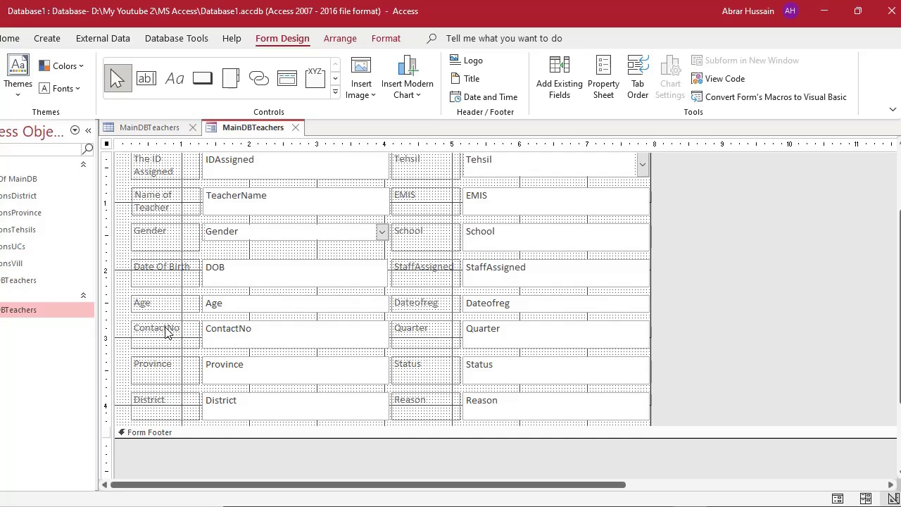
{"action": "left_click", "coordinate": [155, 328]}
{"action": "left_click", "coordinate": [157, 328]}
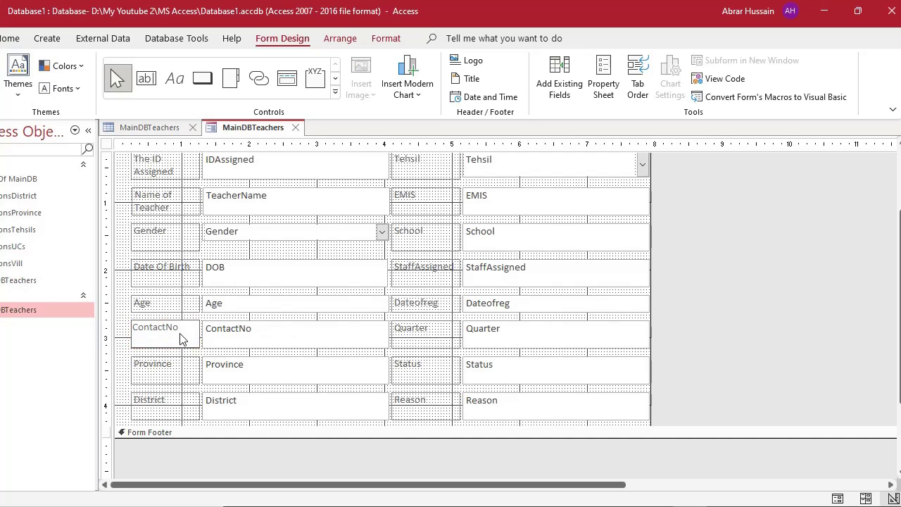
{"action": "left_click", "coordinate": [252, 330]}
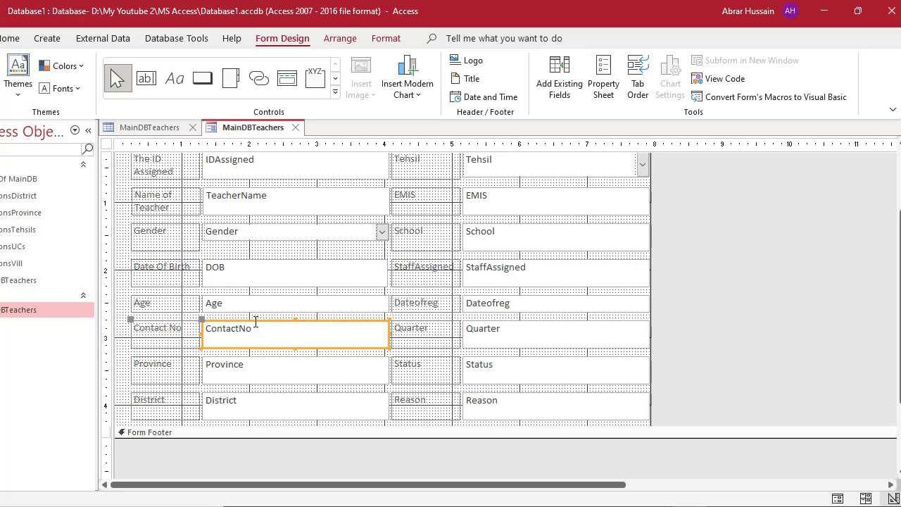
{"action": "left_click", "coordinate": [244, 366]}
{"action": "left_click", "coordinate": [250, 330]}
{"action": "left_click", "coordinate": [252, 326]}
{"action": "double_click", "coordinate": [252, 326]}
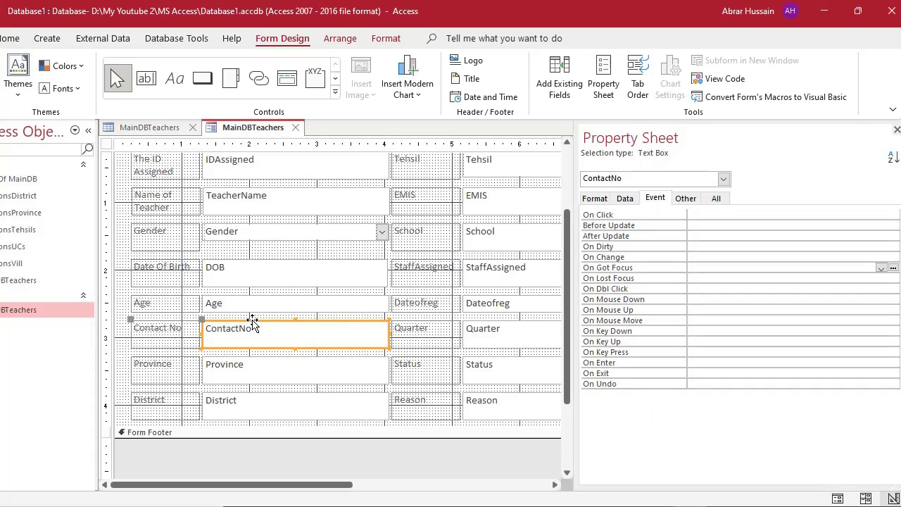
{"action": "left_click", "coordinate": [626, 200]}
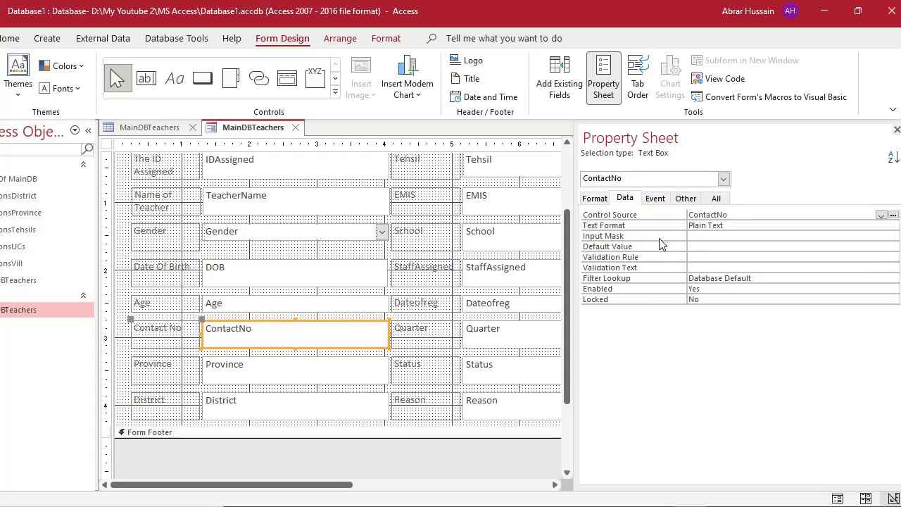
{"action": "left_click", "coordinate": [710, 237]}
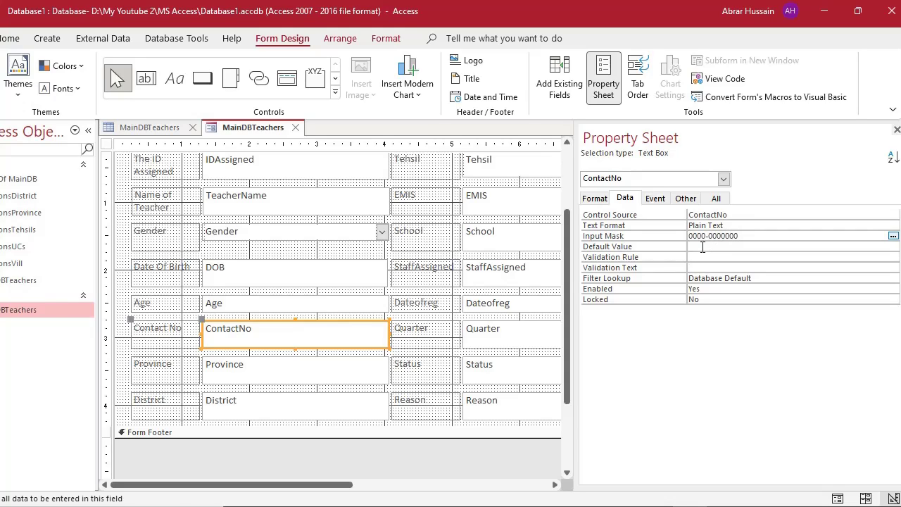
{"action": "left_click_drag", "start_coordinate": [719, 225], "coordinate": [738, 238]}
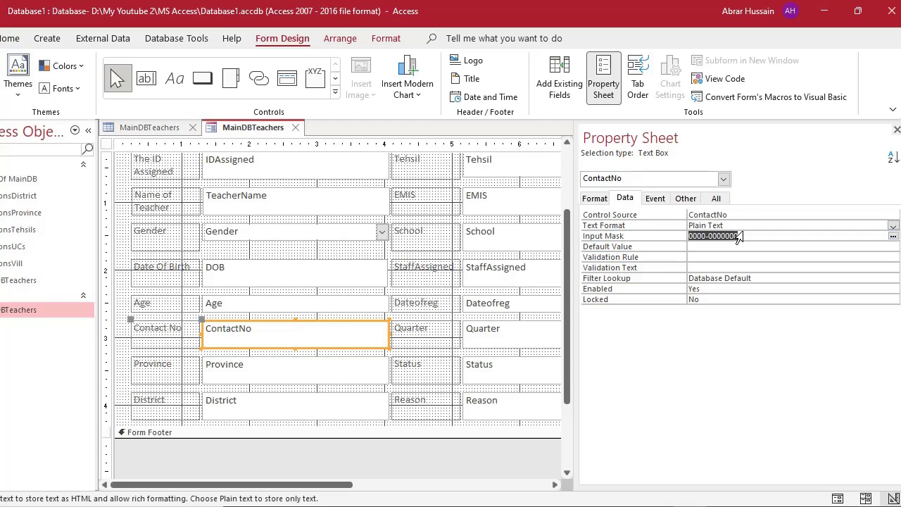
{"action": "left_click", "coordinate": [730, 247]}
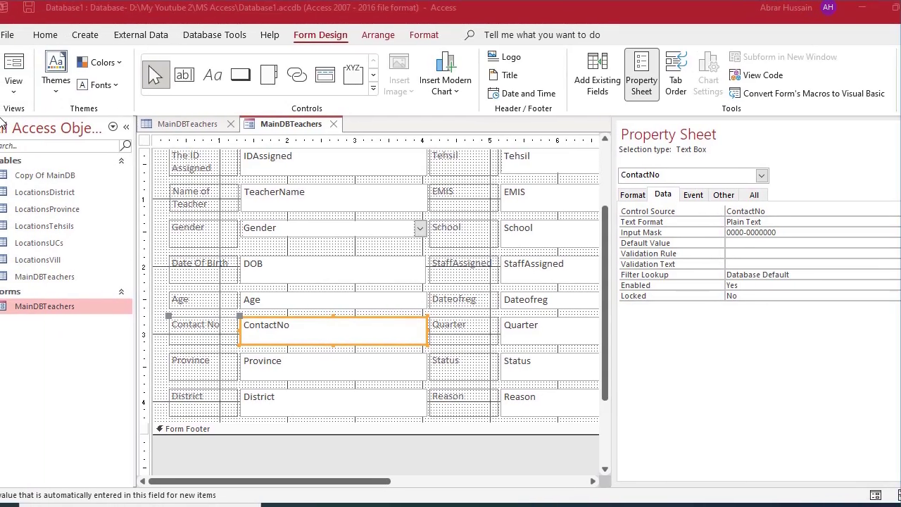
{"action": "left_click", "coordinate": [13, 67]}
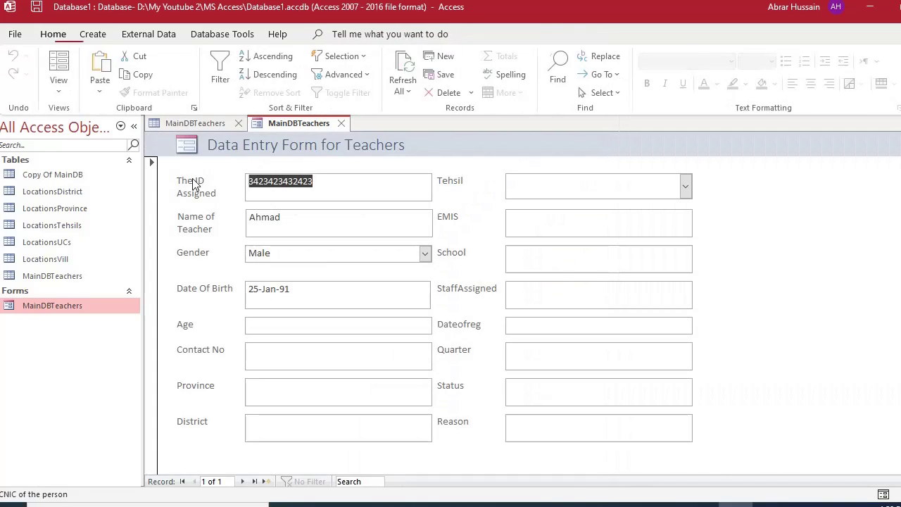
{"action": "left_click", "coordinate": [279, 350]}
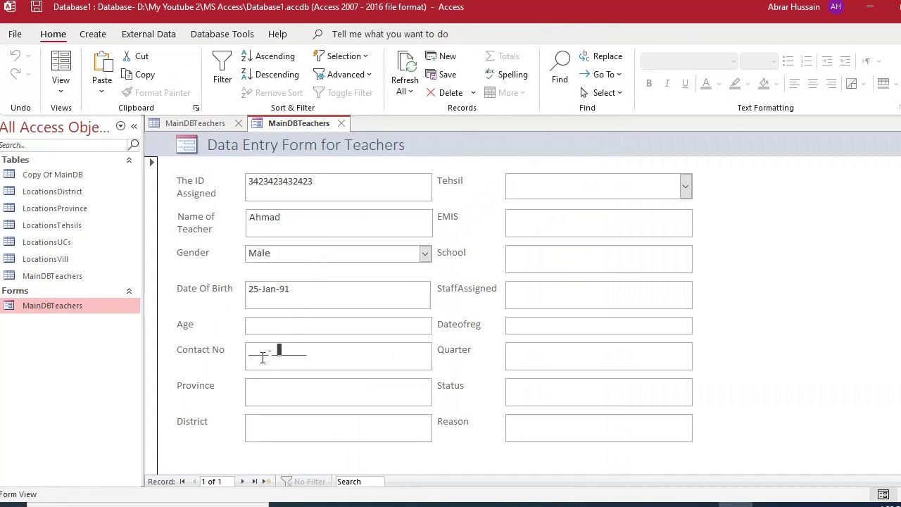
{"action": "left_click_drag", "start_coordinate": [262, 358], "coordinate": [197, 346]}
{"action": "left_click", "coordinate": [331, 358]}
{"action": "left_click", "coordinate": [280, 396]}
{"action": "left_click", "coordinate": [71, 94]}
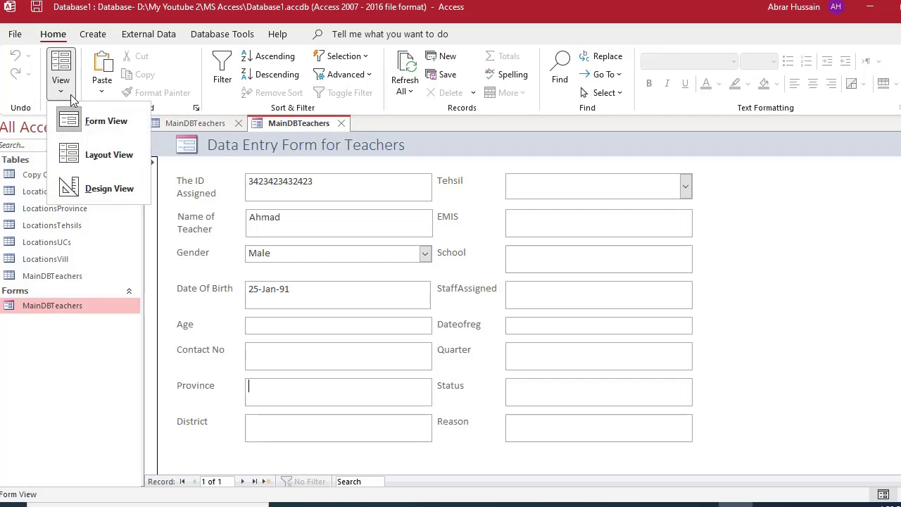
{"action": "left_click", "coordinate": [98, 188]}
Convert the Province text box to a combo box and select its Row Source property.
{"action": "scroll", "coordinate": [410, 340], "scroll_direction": "down", "scroll_amount": 3}
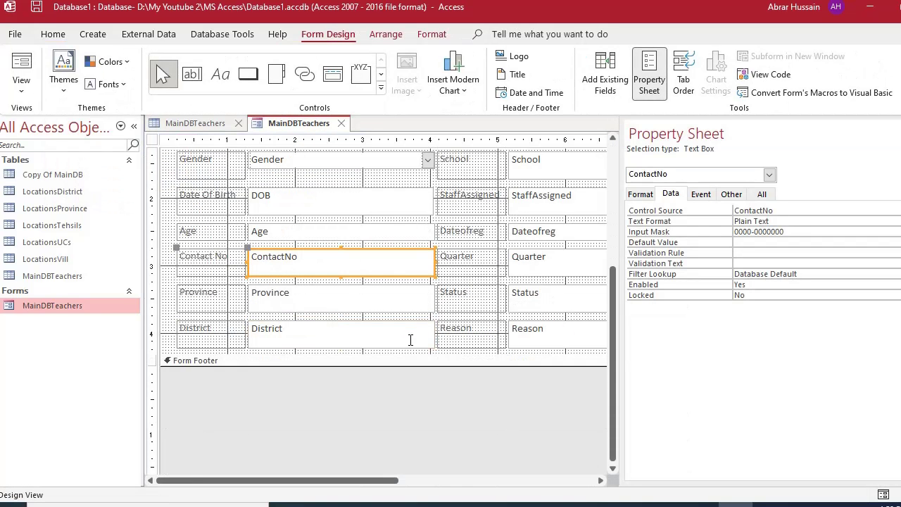
{"action": "left_click", "coordinate": [286, 287]}
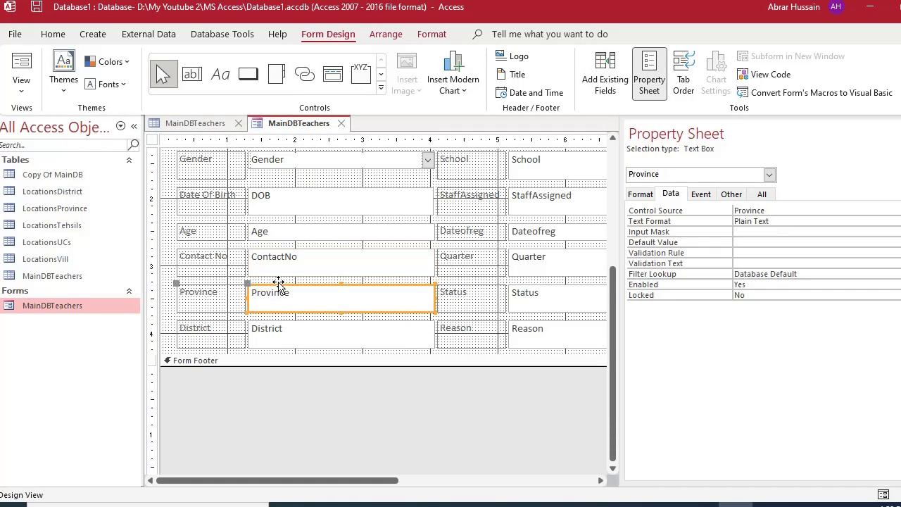
{"action": "left_click", "coordinate": [280, 289]}
{"action": "left_click", "coordinate": [293, 286]}
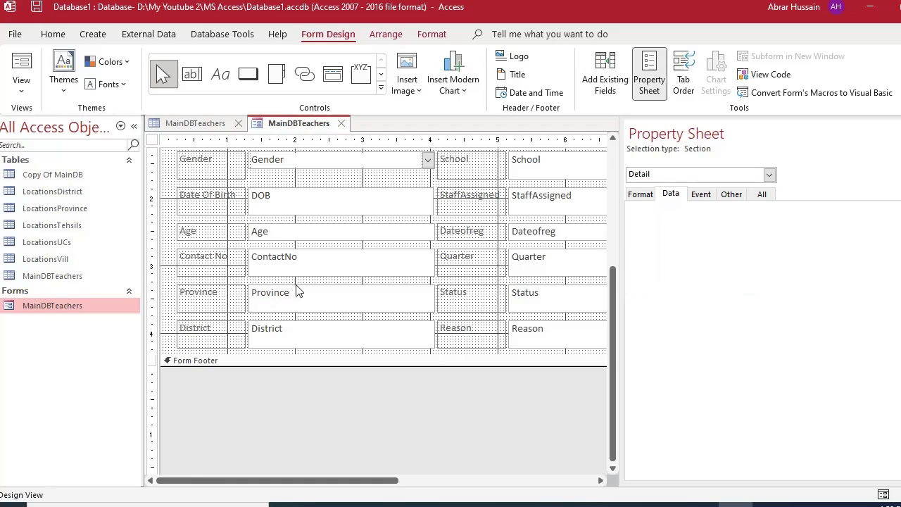
{"action": "left_click", "coordinate": [298, 287]}
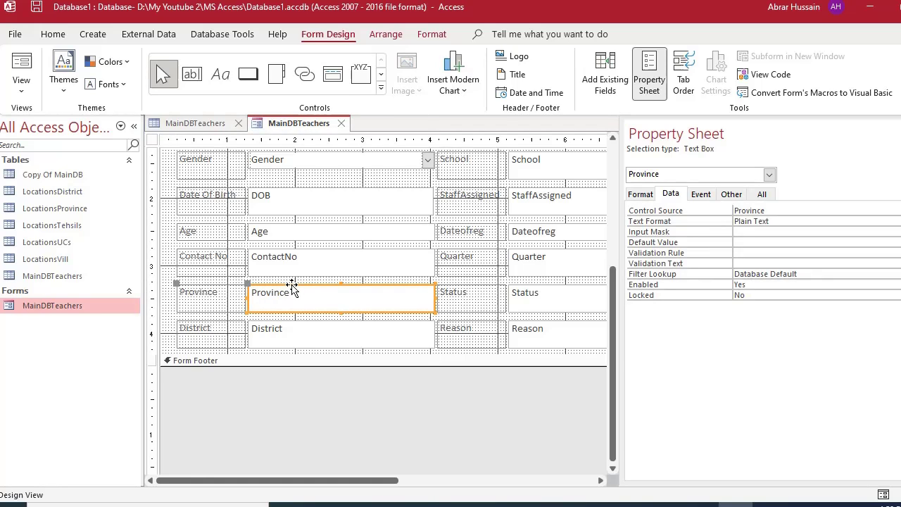
{"action": "right_click", "coordinate": [292, 288]}
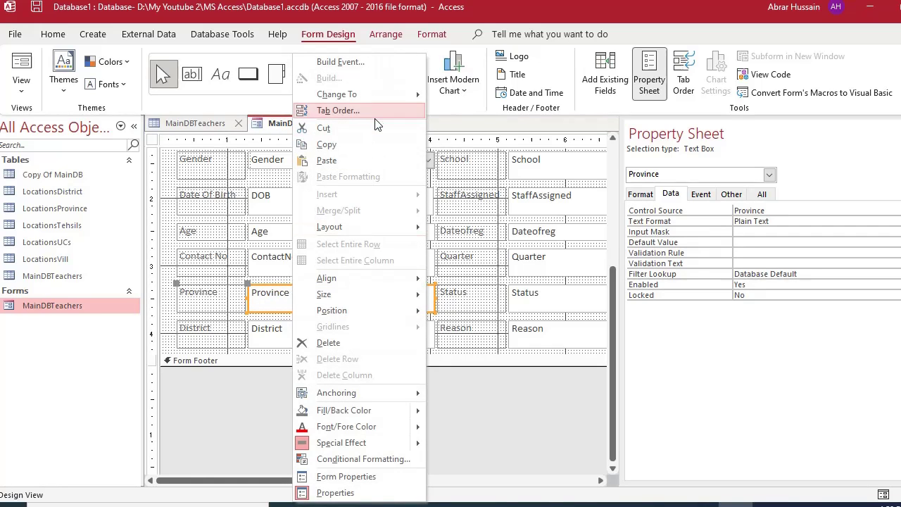
{"action": "mouse_move", "coordinate": [382, 98]}
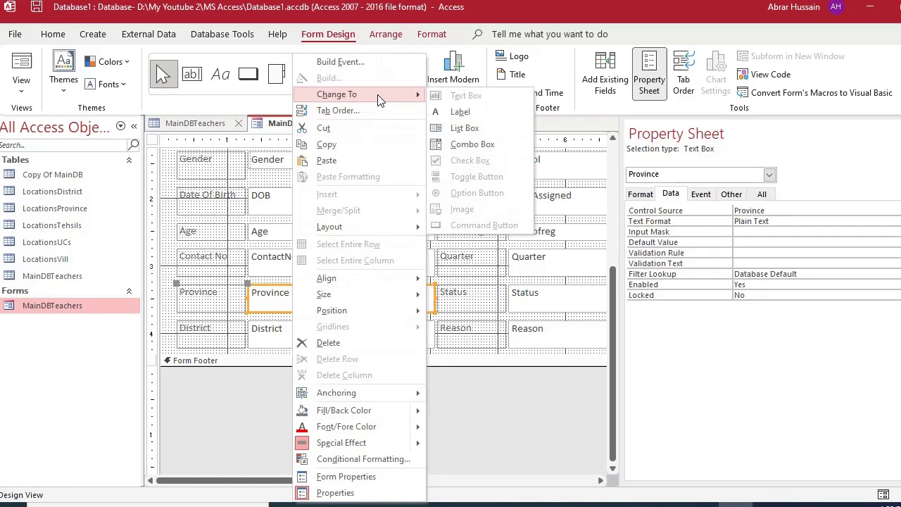
{"action": "left_click", "coordinate": [482, 148]}
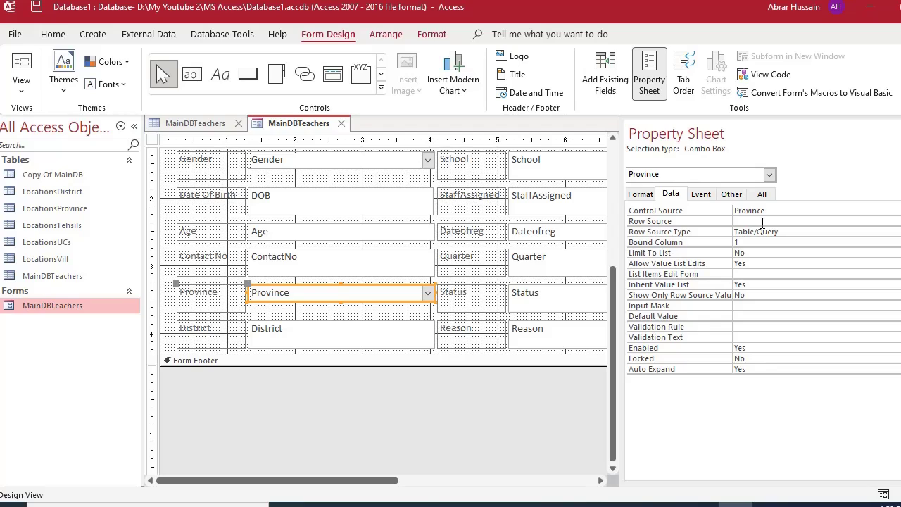
{"action": "left_click", "coordinate": [673, 196]}
{"action": "left_click", "coordinate": [765, 221]}
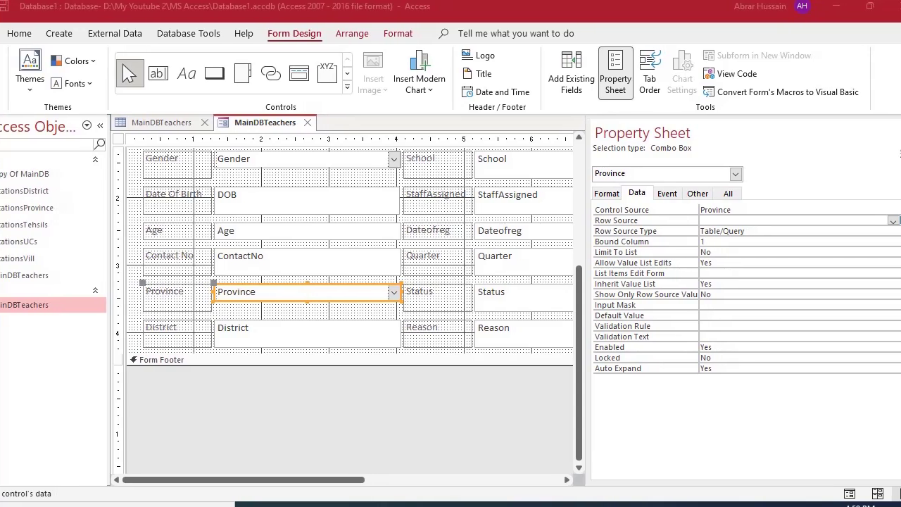
Set the Province combo box's Row Source to LocationsProvince and Limit To List to Yes.
{"action": "left_click", "coordinate": [887, 223]}
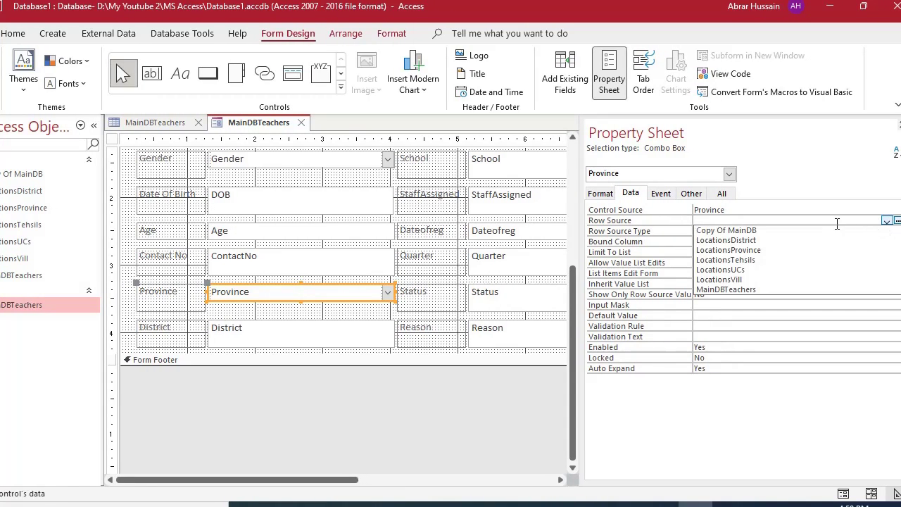
{"action": "left_click", "coordinate": [763, 251]}
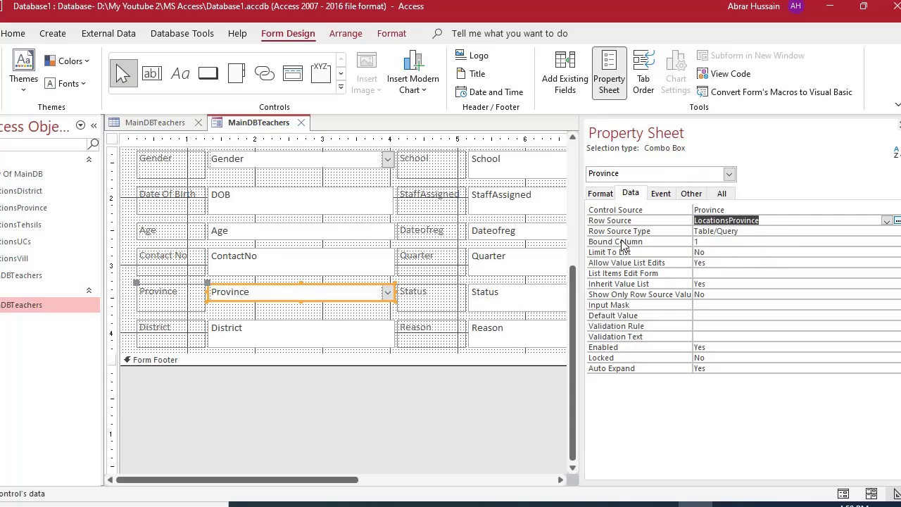
{"action": "left_click", "coordinate": [722, 241]}
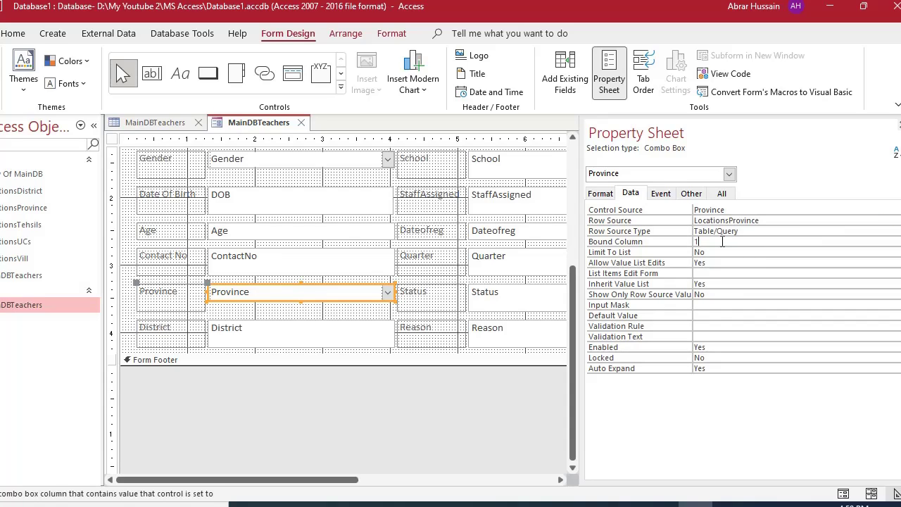
{"action": "left_click", "coordinate": [719, 253]}
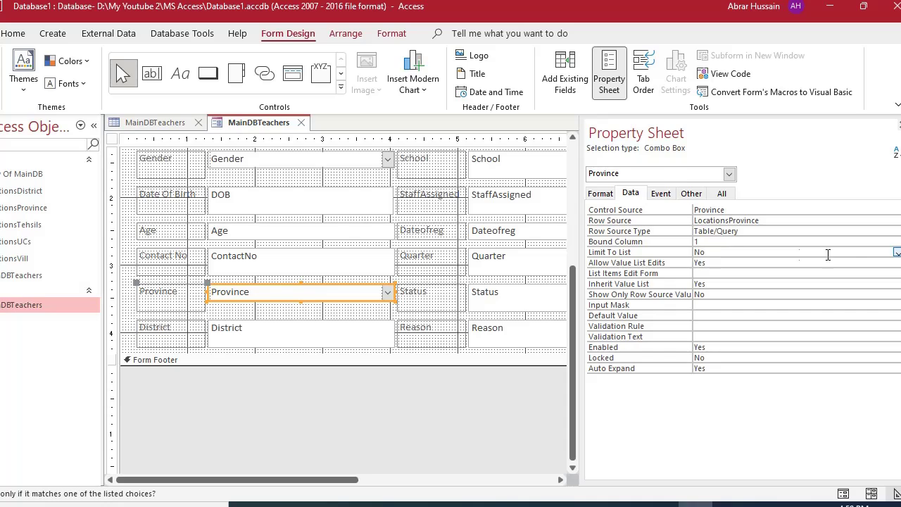
{"action": "left_click", "coordinate": [896, 252]}
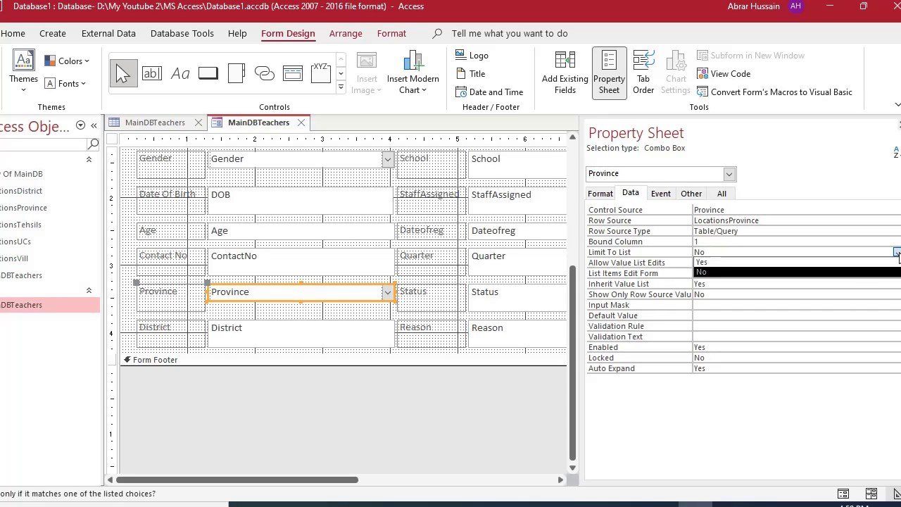
{"action": "left_click", "coordinate": [856, 262]}
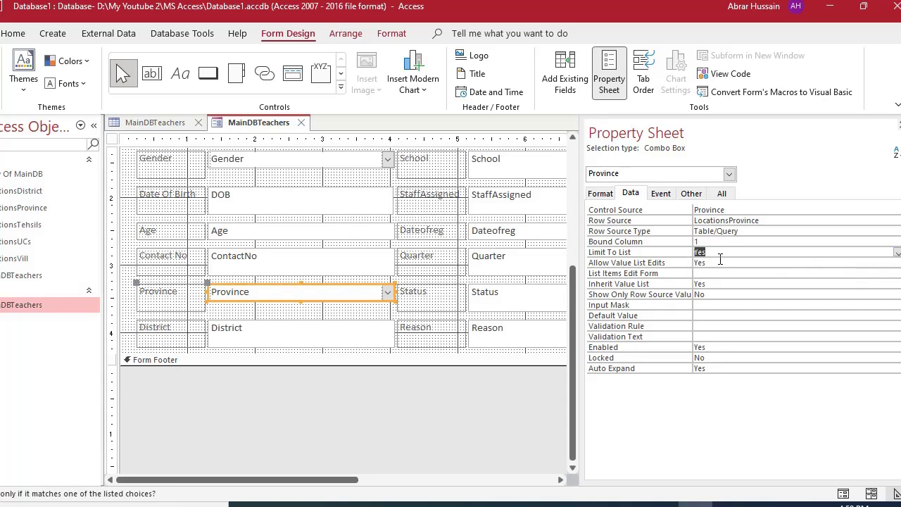
{"action": "left_click", "coordinate": [721, 259]}
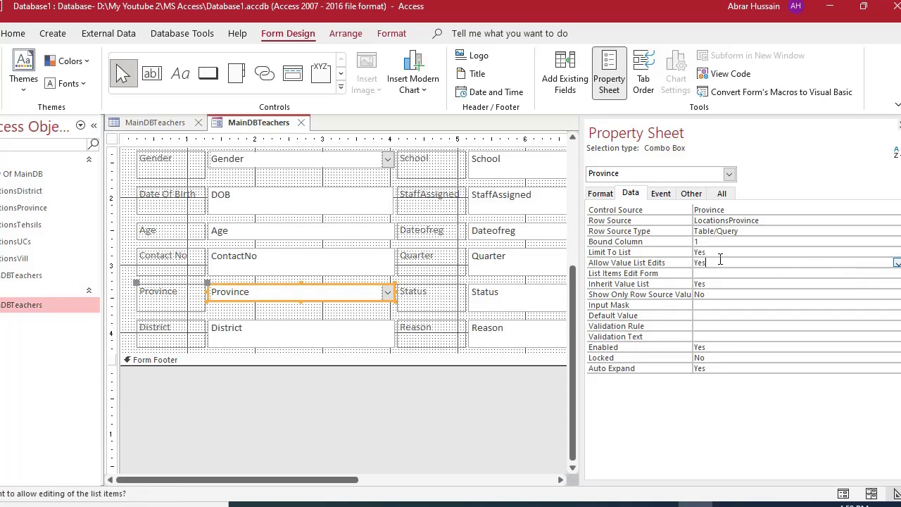
Set Column Count to 2, check Bound Column, and inspect the LocationsProvince table's columns.
{"action": "left_click", "coordinate": [600, 194]}
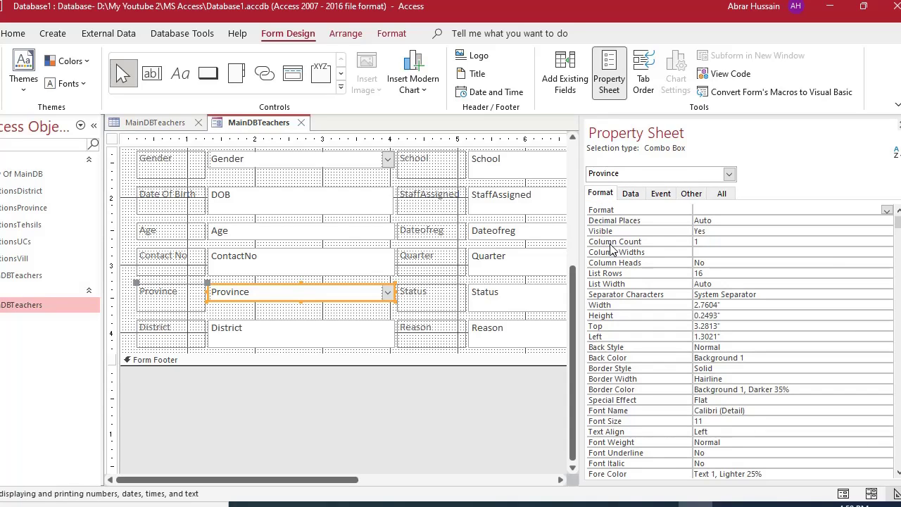
{"action": "left_click", "coordinate": [703, 242]}
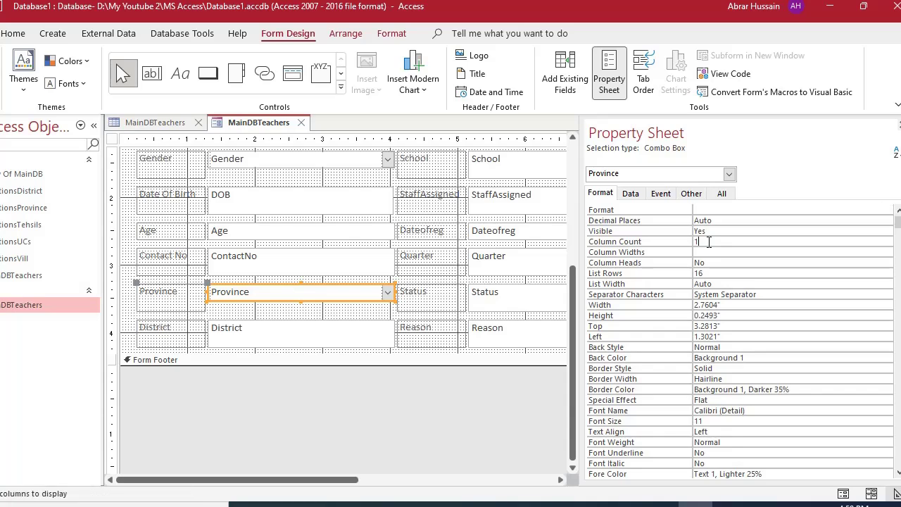
{"action": "left_click", "coordinate": [674, 242]}
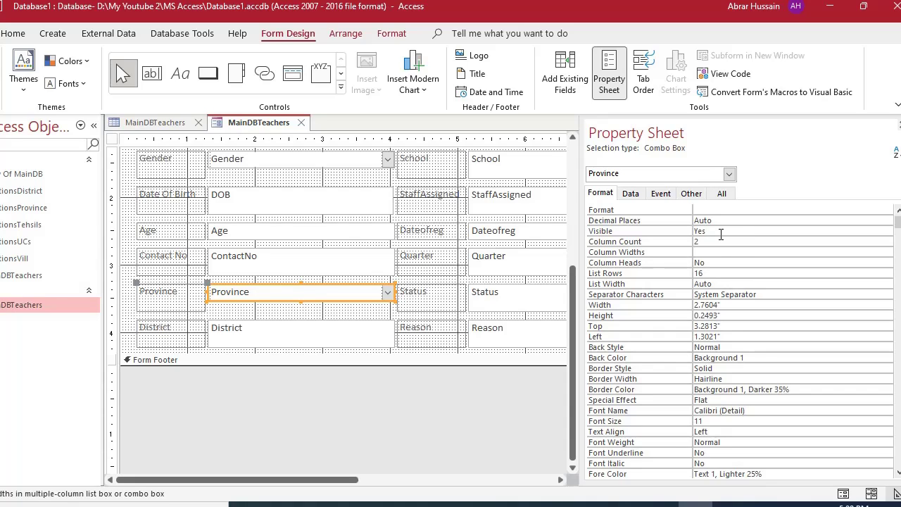
{"action": "left_click", "coordinate": [631, 193]}
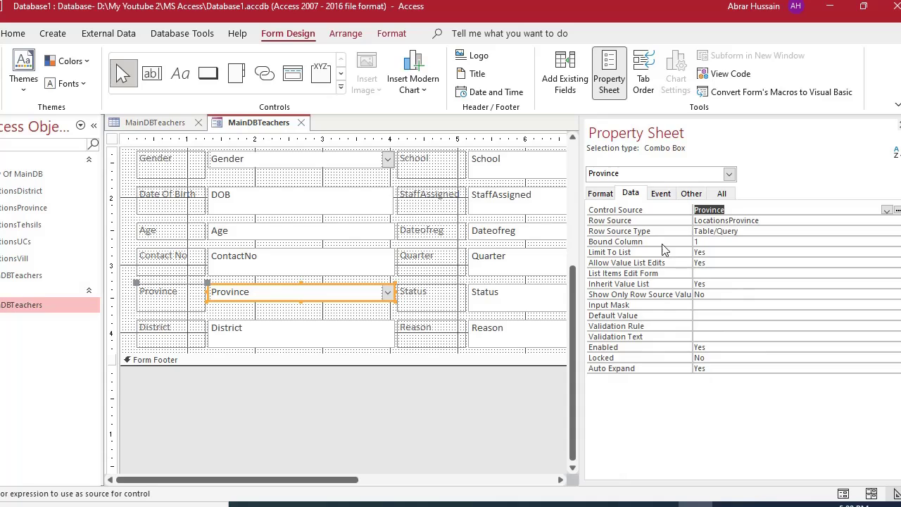
{"action": "left_click", "coordinate": [707, 242]}
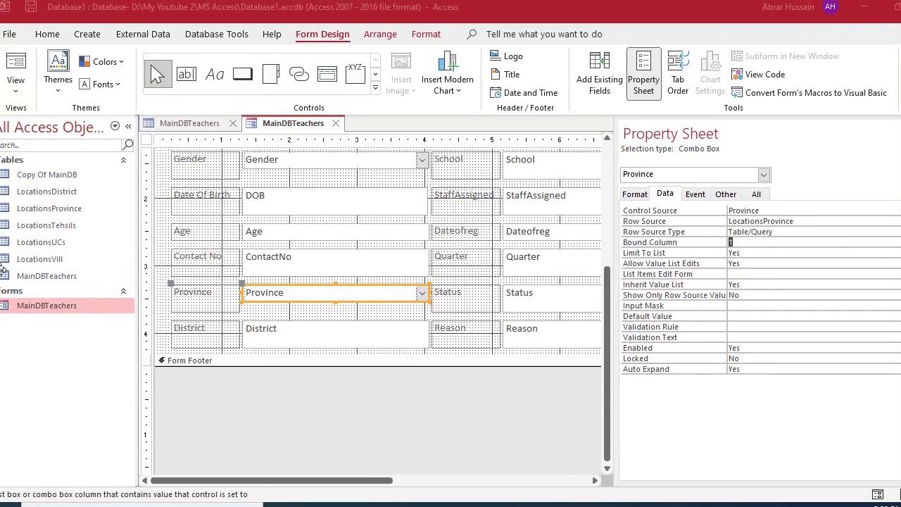
{"action": "left_click", "coordinate": [63, 209]}
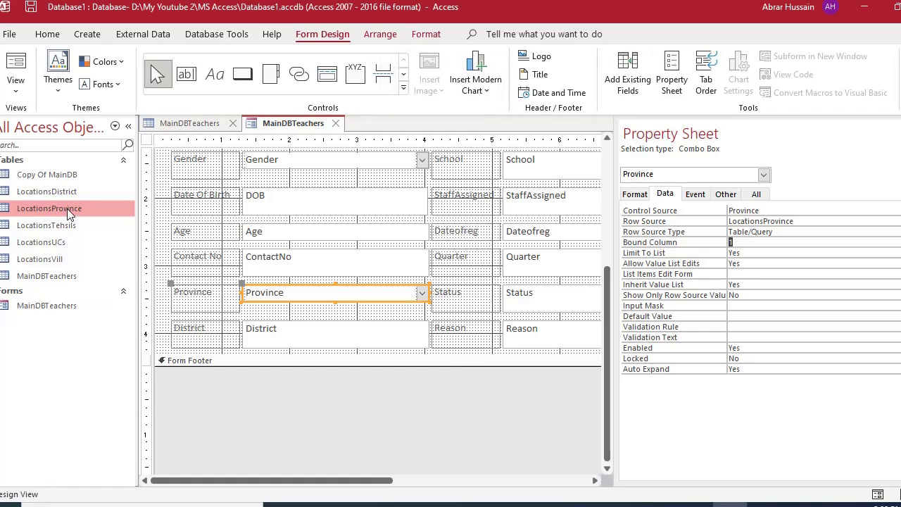
{"action": "double_click", "coordinate": [66, 209]}
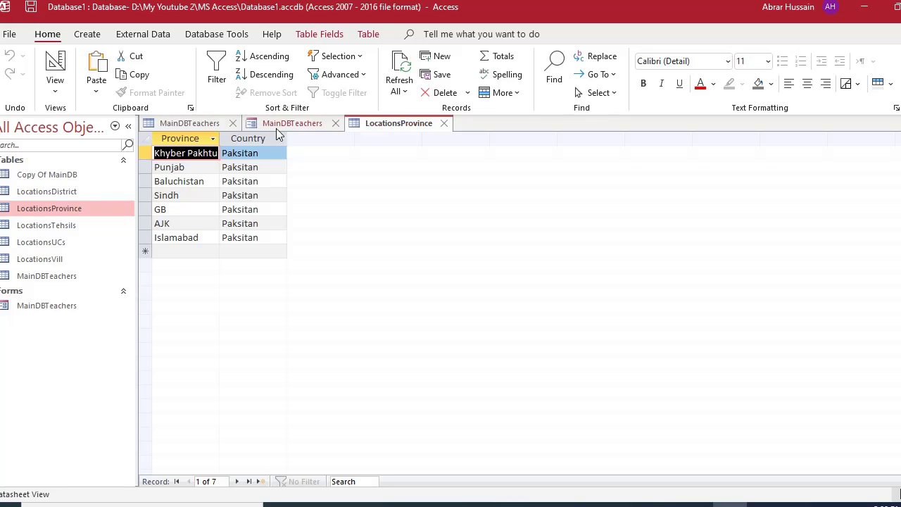
{"action": "left_click", "coordinate": [444, 124]}
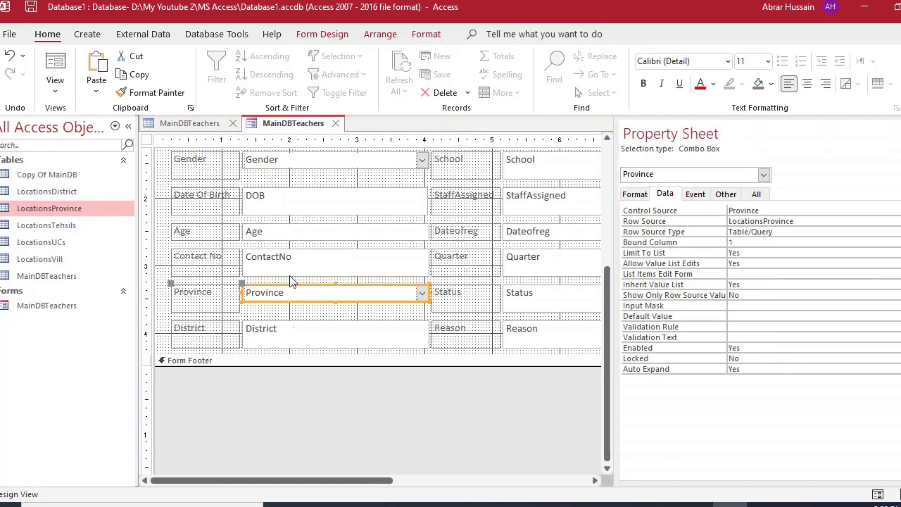
Convert the District text box to a combo box, then undo the conversion.
{"action": "left_click", "coordinate": [286, 327]}
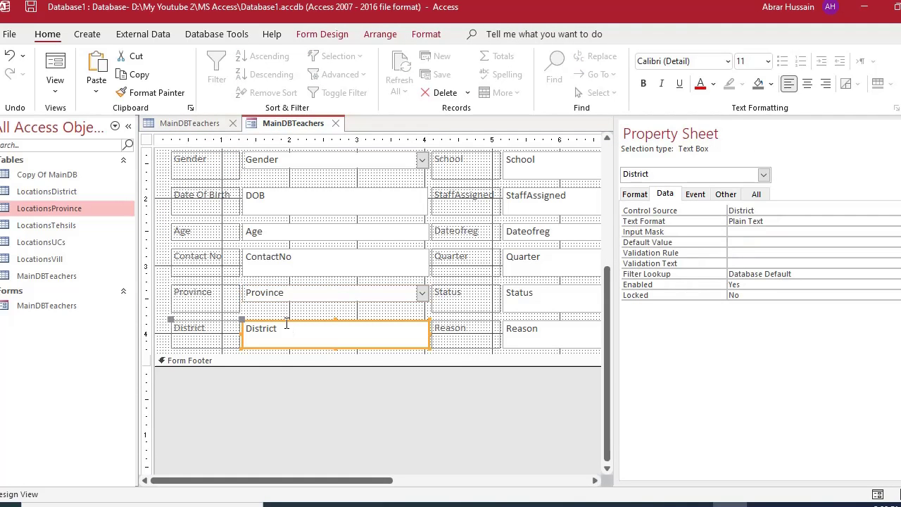
{"action": "right_click", "coordinate": [293, 325]}
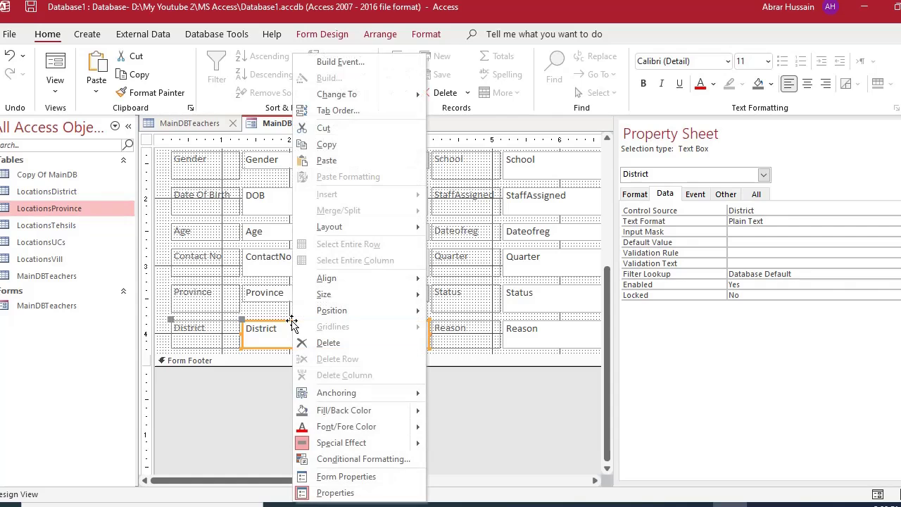
{"action": "mouse_move", "coordinate": [416, 94]}
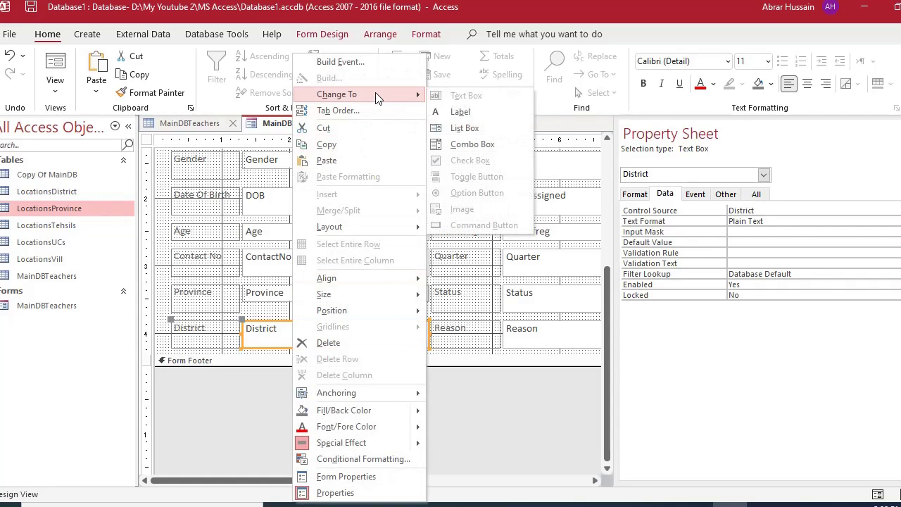
{"action": "left_click", "coordinate": [475, 145]}
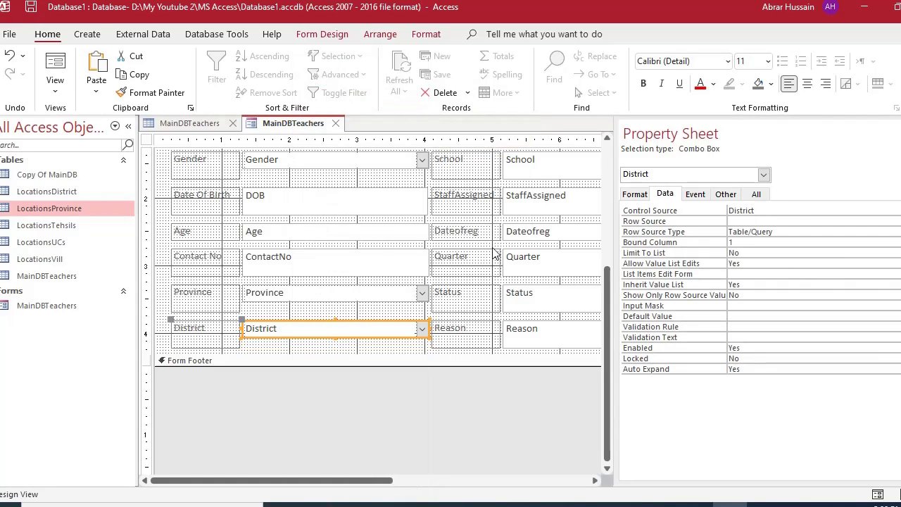
{"action": "left_click", "coordinate": [758, 222]}
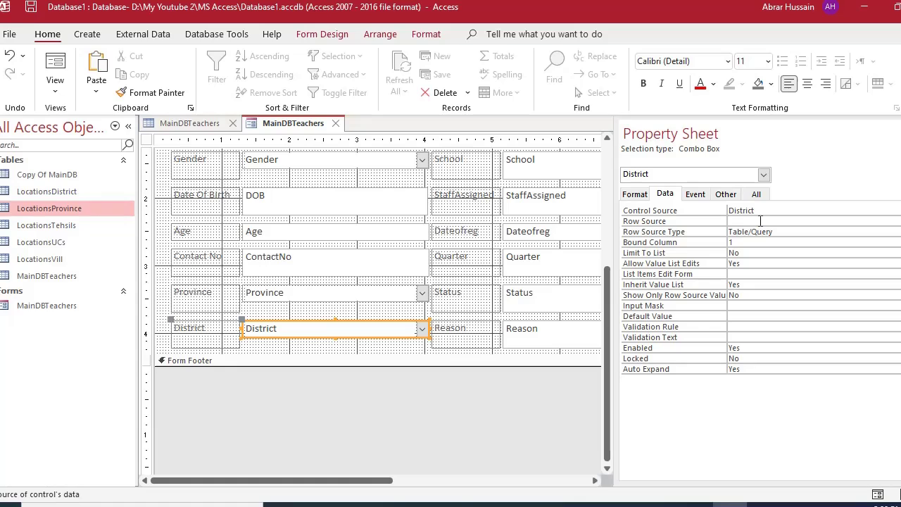
{"action": "key", "text": "ctrl+z"}
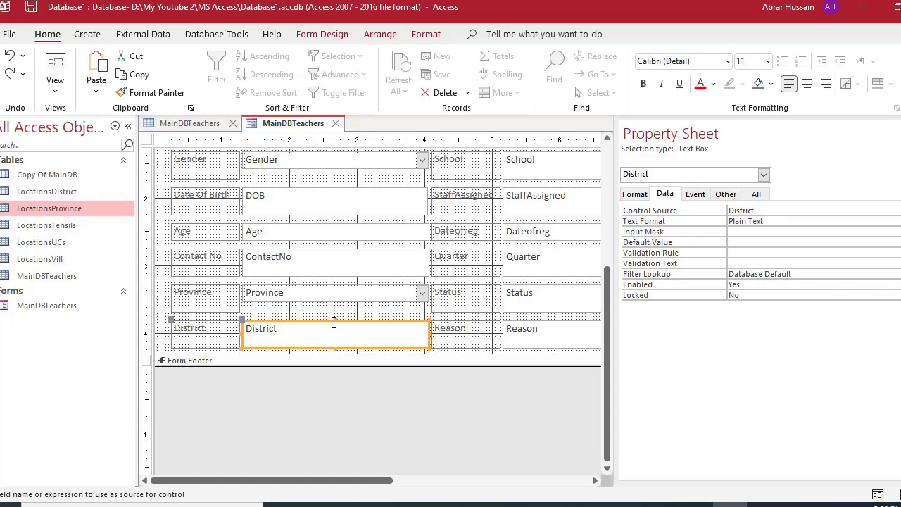
Convert District to a combo box with Row Source LocationsDistrict, checking the table's columns.
{"action": "right_click", "coordinate": [334, 322]}
{"action": "mouse_move", "coordinate": [414, 99]}
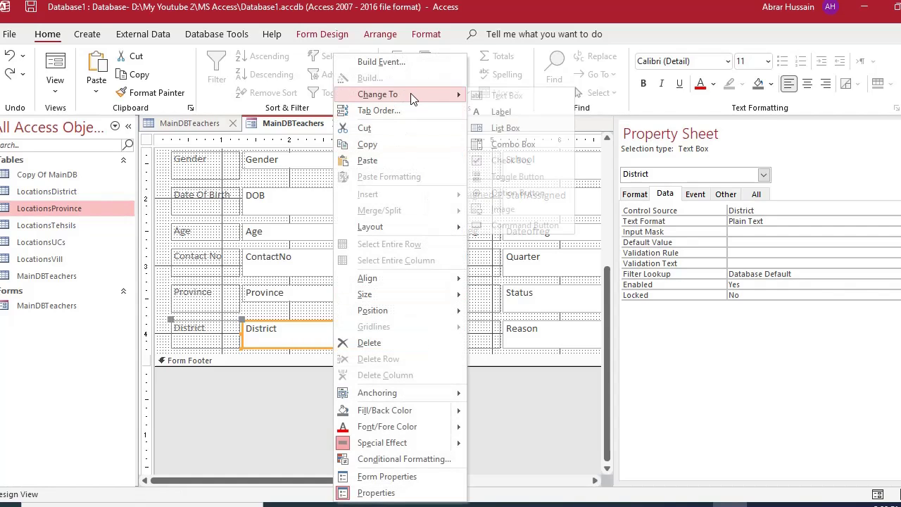
{"action": "left_click", "coordinate": [511, 144]}
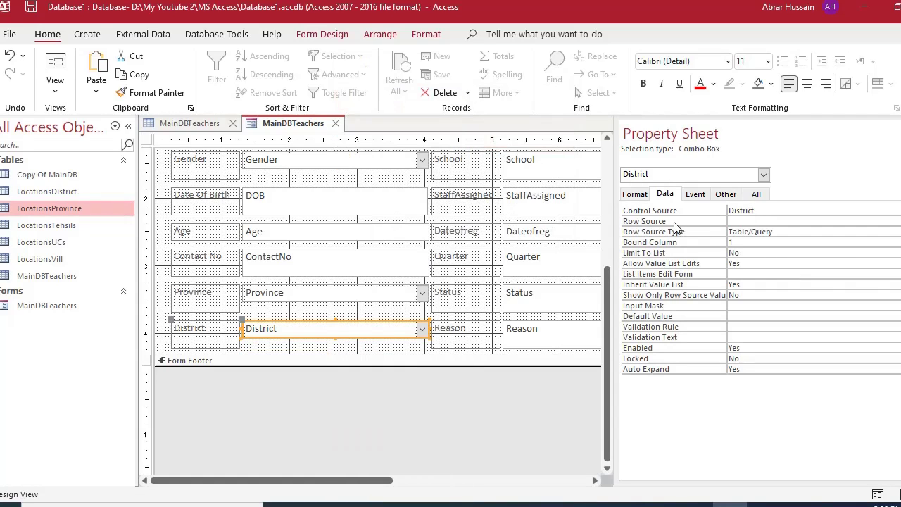
{"action": "left_click", "coordinate": [756, 221]}
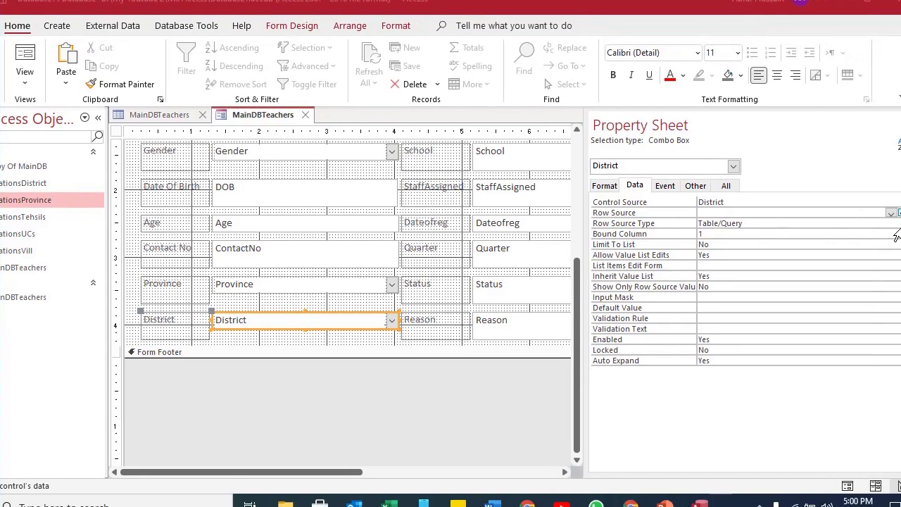
{"action": "left_click", "coordinate": [890, 213]}
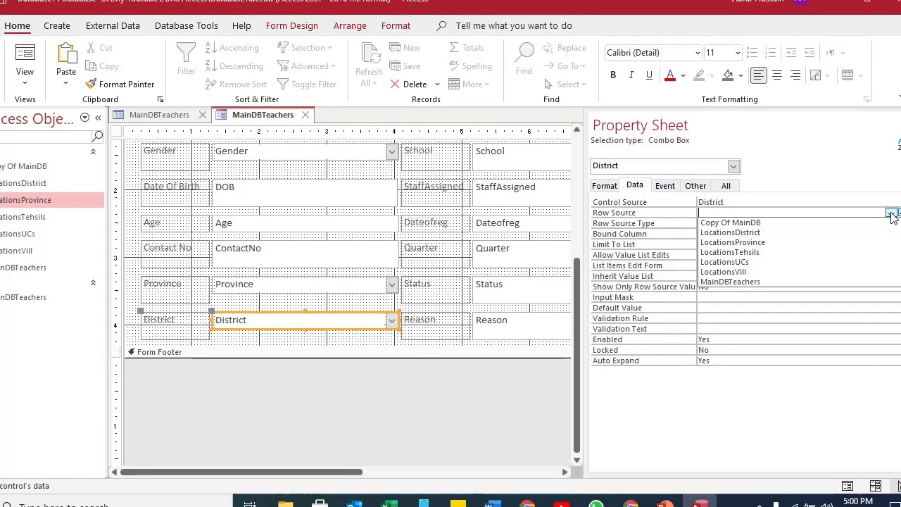
{"action": "left_click", "coordinate": [764, 234]}
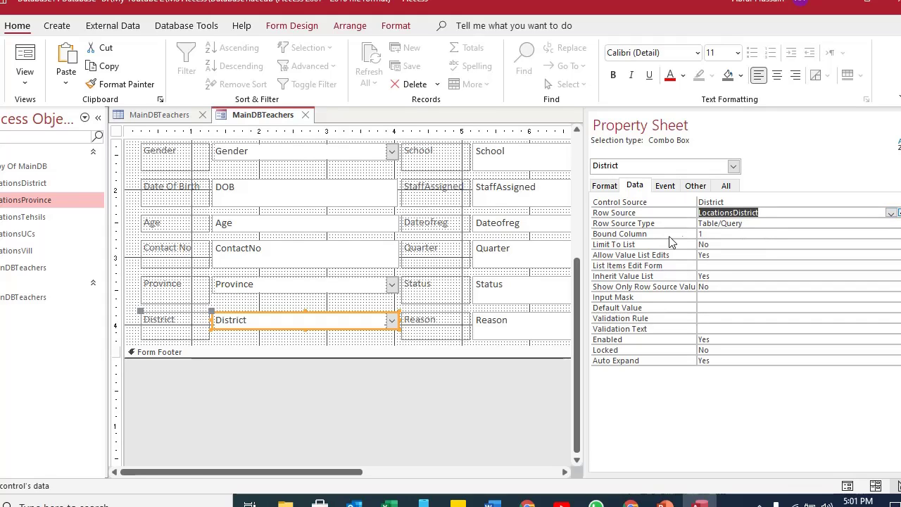
{"action": "left_click", "coordinate": [703, 234]}
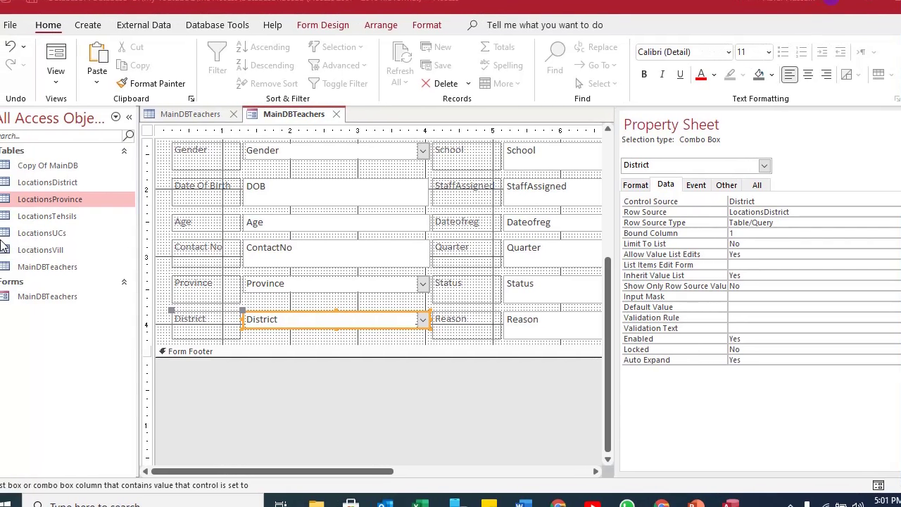
{"action": "double_click", "coordinate": [70, 186]}
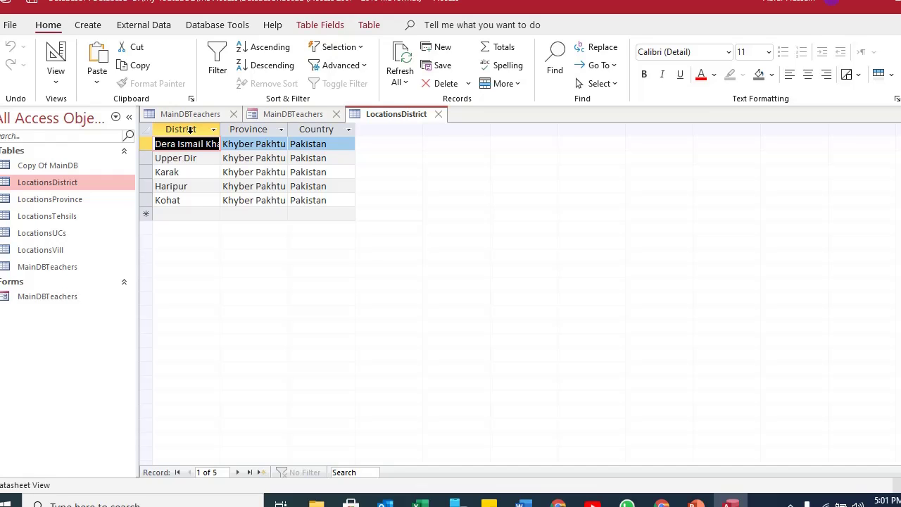
{"action": "left_click", "coordinate": [438, 113]}
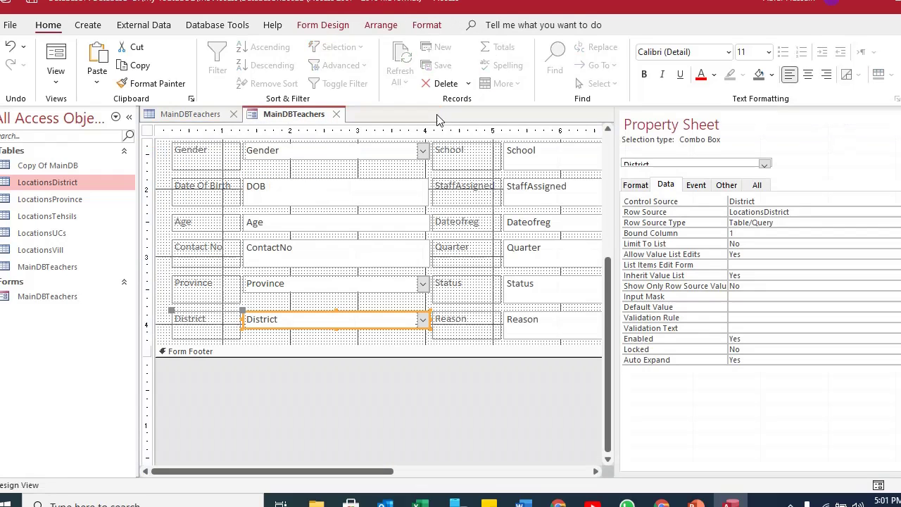
{"action": "left_click", "coordinate": [740, 234]}
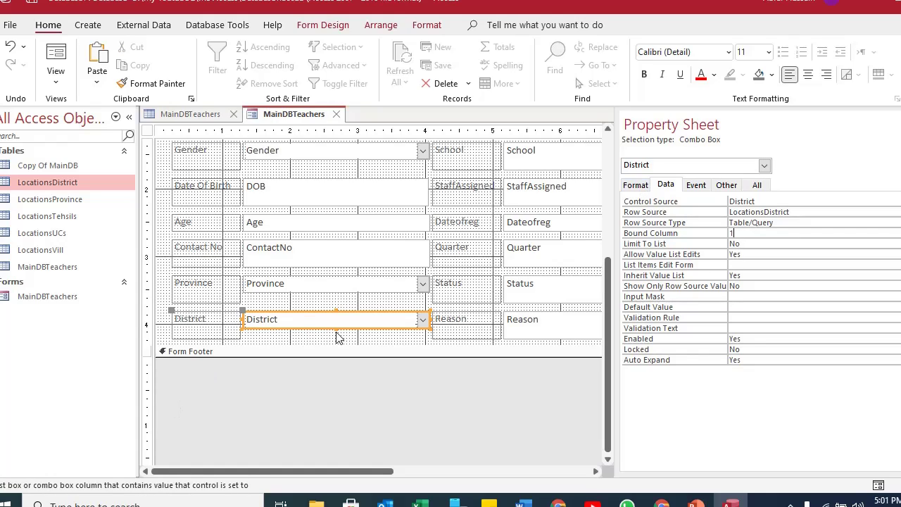
Make the District combo box taller and set its Column Count to 3.
{"action": "left_click_drag", "start_coordinate": [336, 328], "coordinate": [336, 339]}
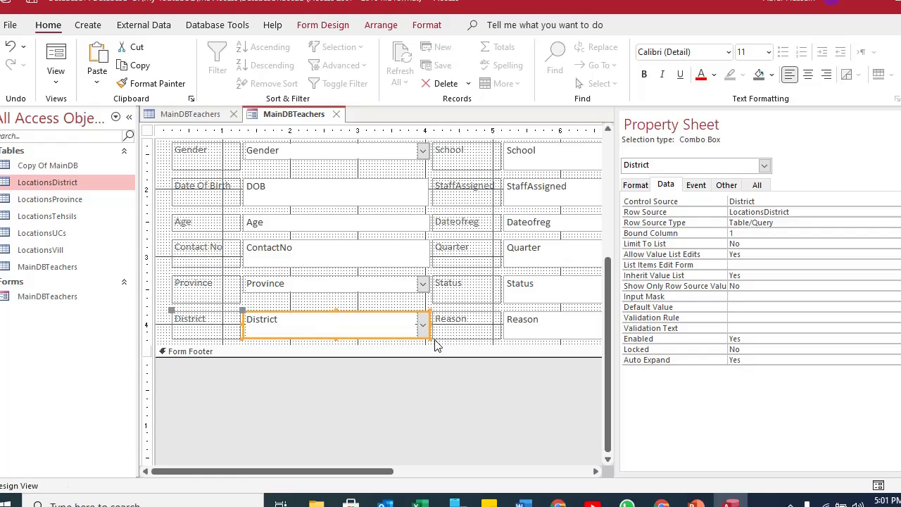
{"action": "left_click", "coordinate": [641, 186]}
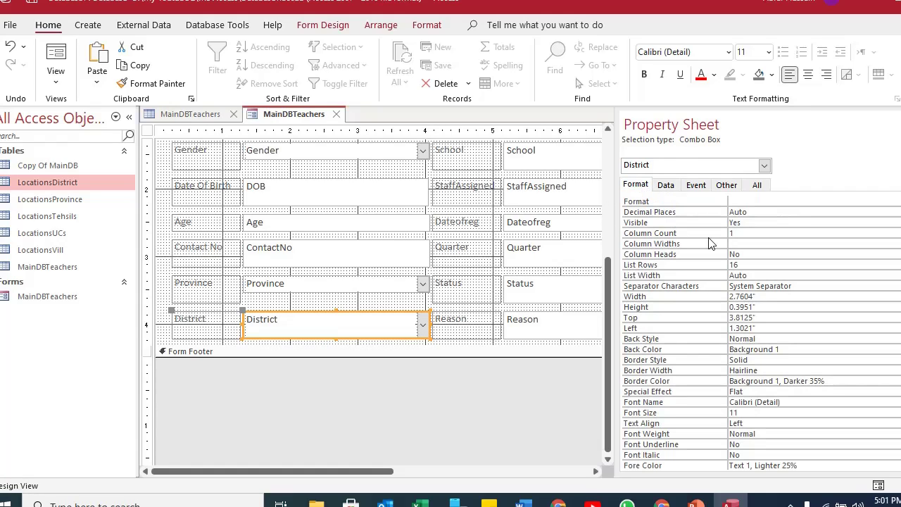
{"action": "double_click", "coordinate": [741, 233]}
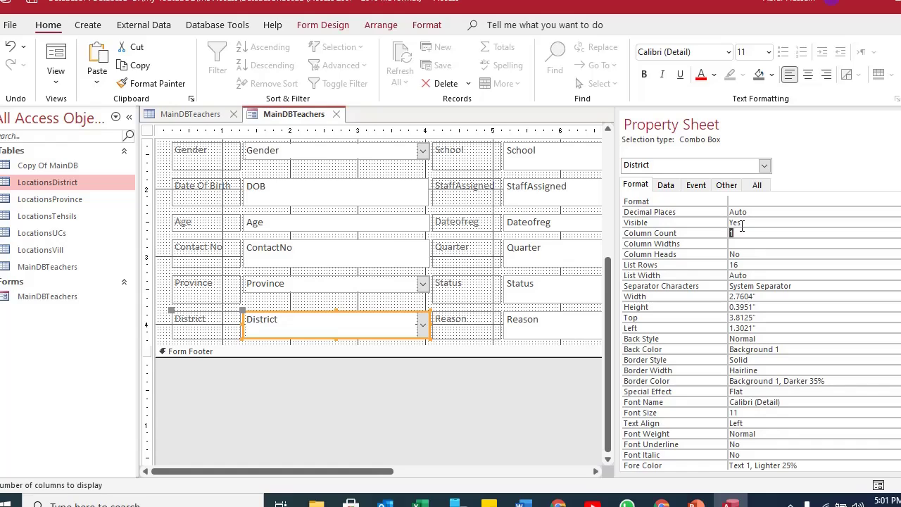
{"action": "type", "text": "3"}
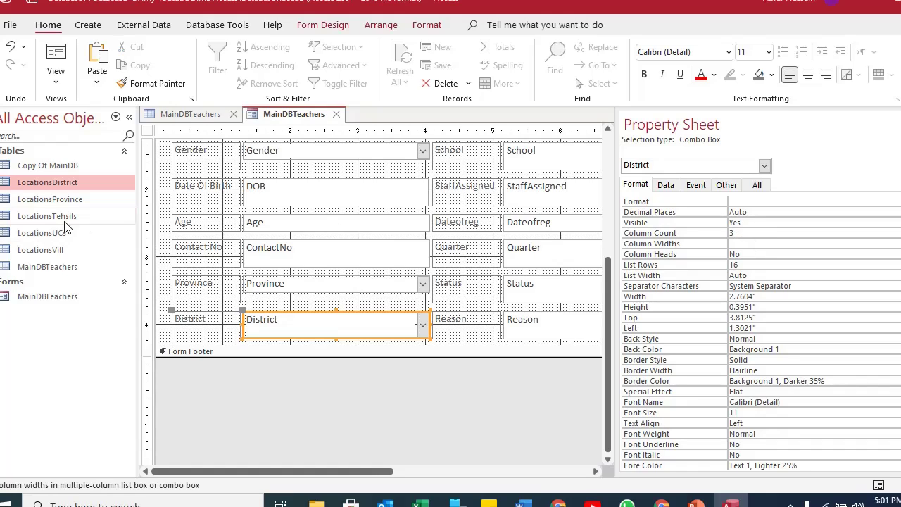
{"action": "double_click", "coordinate": [51, 183]}
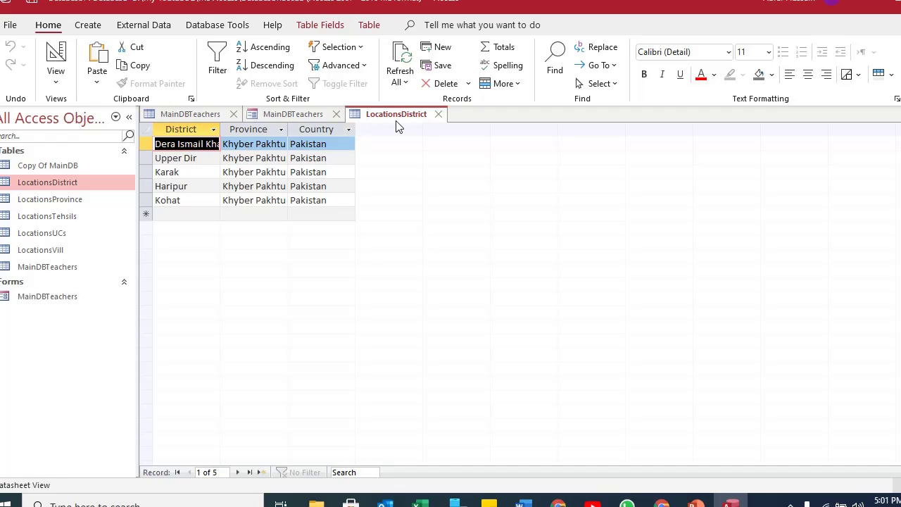
{"action": "left_click", "coordinate": [438, 115]}
{"action": "left_click", "coordinate": [439, 114]}
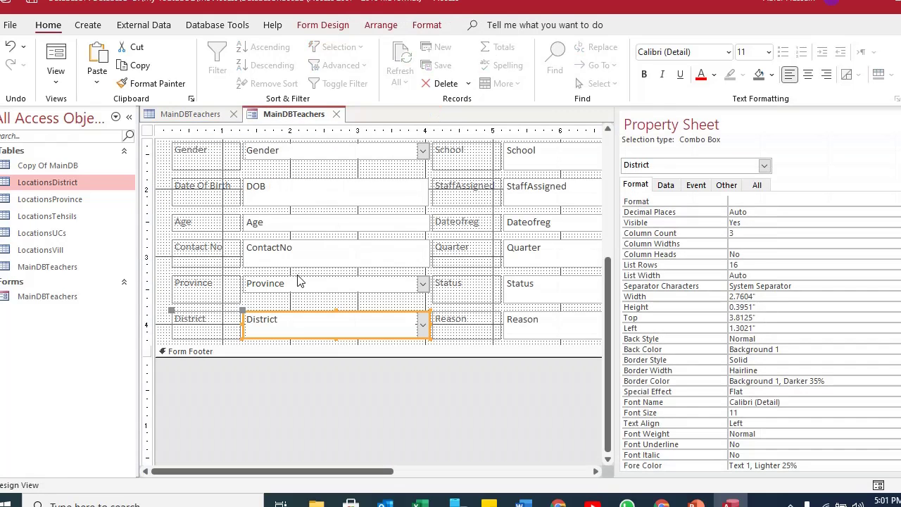
Switch the Teachers form to Form View and open the Province list without choosing.
{"action": "left_click", "coordinate": [56, 55]}
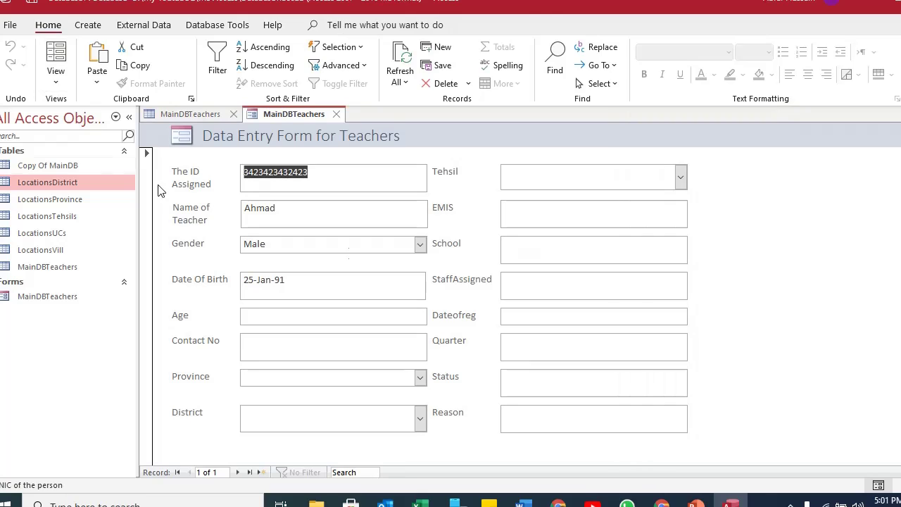
{"action": "left_click", "coordinate": [259, 381]}
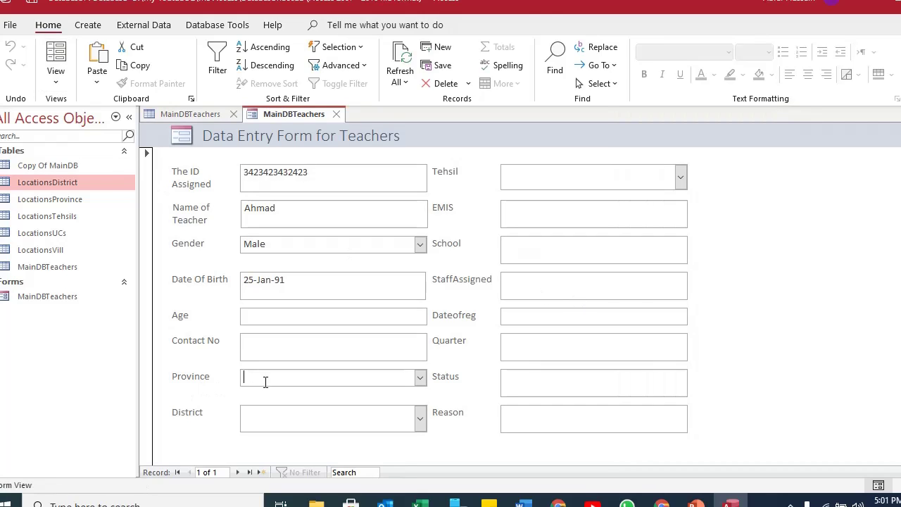
{"action": "left_click", "coordinate": [420, 378]}
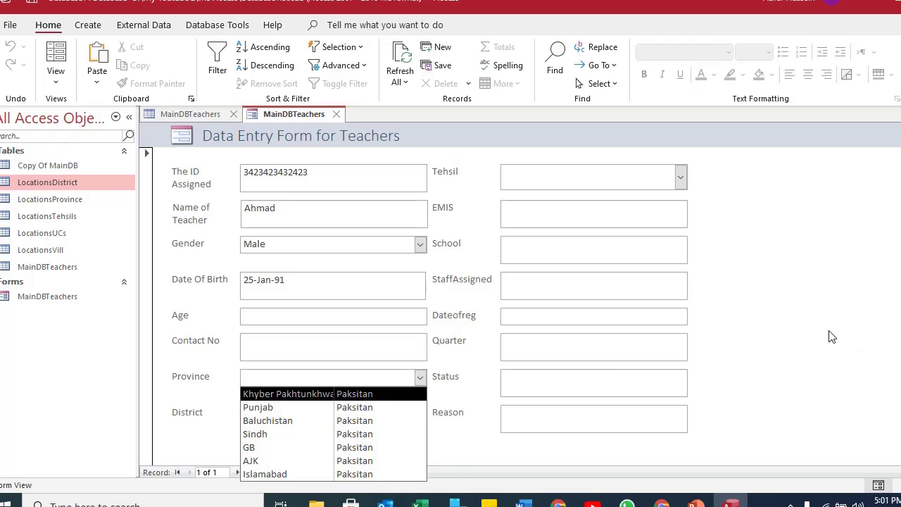
{"action": "left_click", "coordinate": [775, 333]}
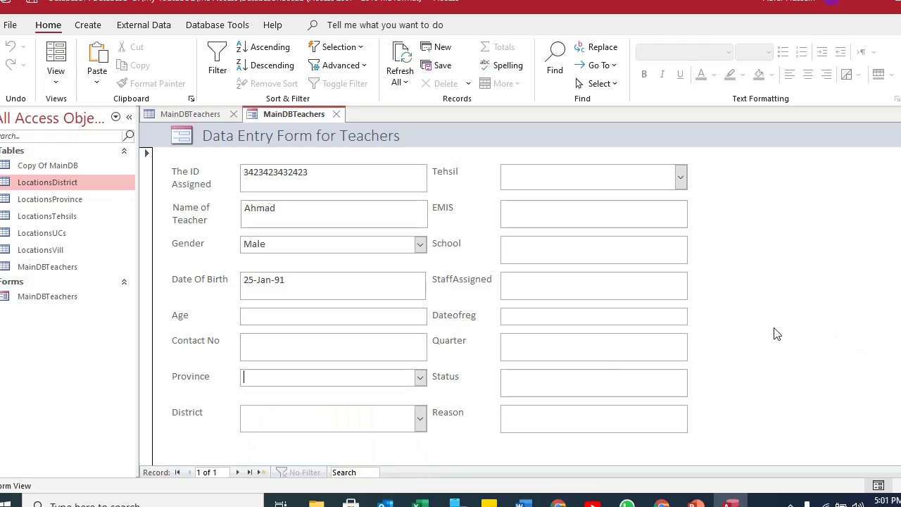
Pick Karak, then Dera Ismail Khan as the District, and return to Design View.
{"action": "left_click", "coordinate": [420, 420]}
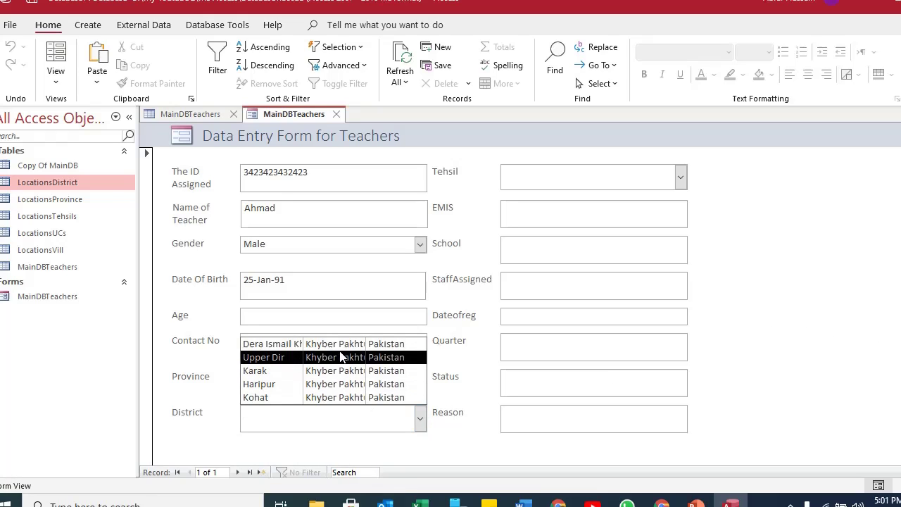
{"action": "left_click", "coordinate": [255, 371]}
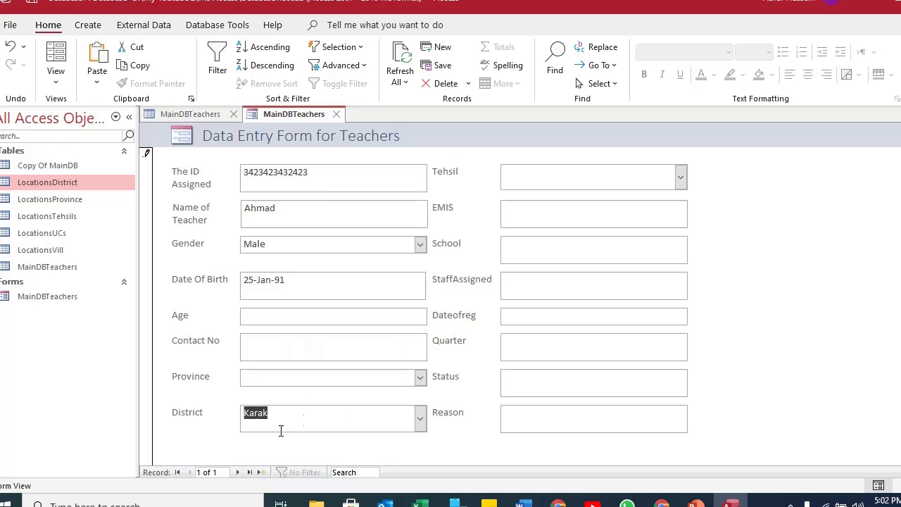
{"action": "left_click", "coordinate": [421, 420]}
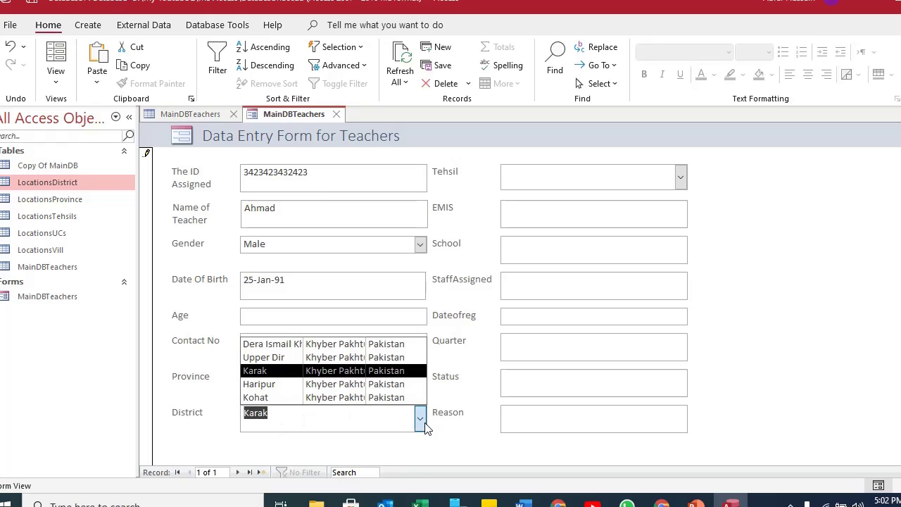
{"action": "left_click", "coordinate": [296, 347]}
{"action": "left_click", "coordinate": [279, 378]}
{"action": "left_click", "coordinate": [279, 341]}
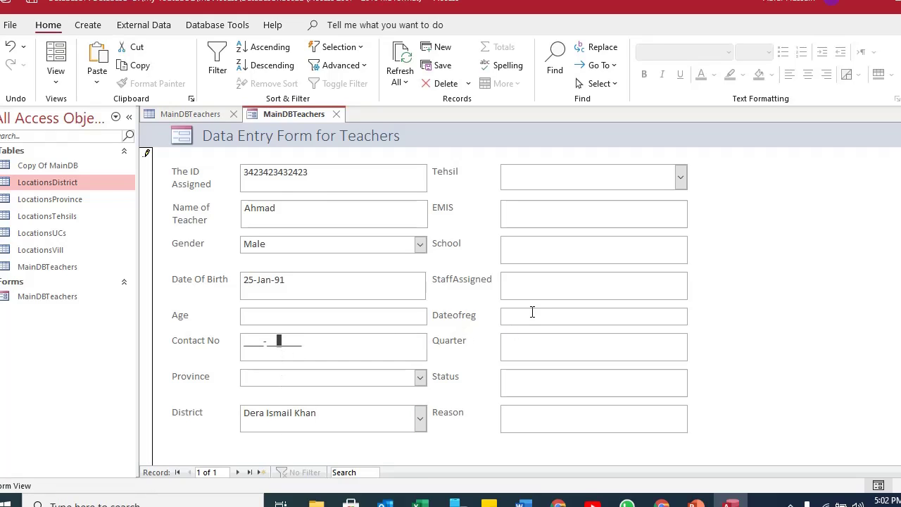
{"action": "left_click", "coordinate": [56, 79]}
{"action": "left_click", "coordinate": [91, 177]}
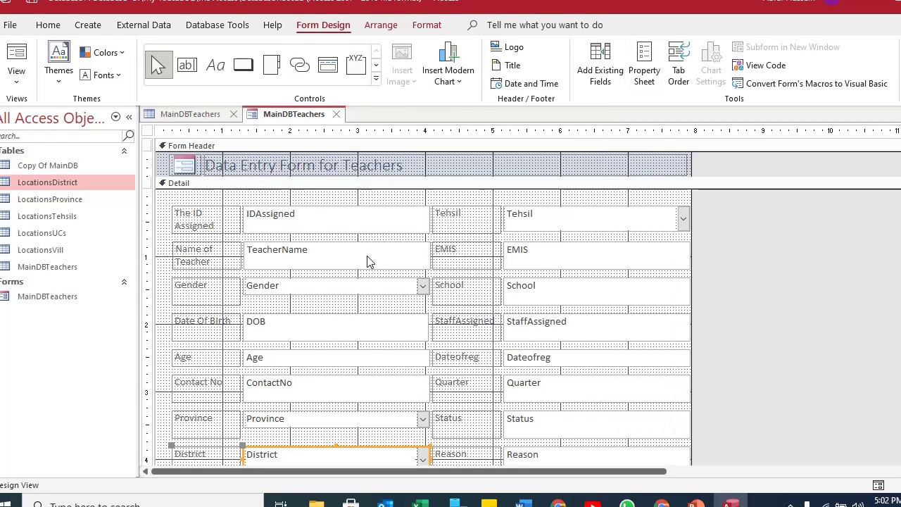
Drag the Form Footer's edge downward to enlarge the footer below the Detail fields.
{"action": "scroll", "coordinate": [759, 288], "scroll_direction": "down", "scroll_amount": 2}
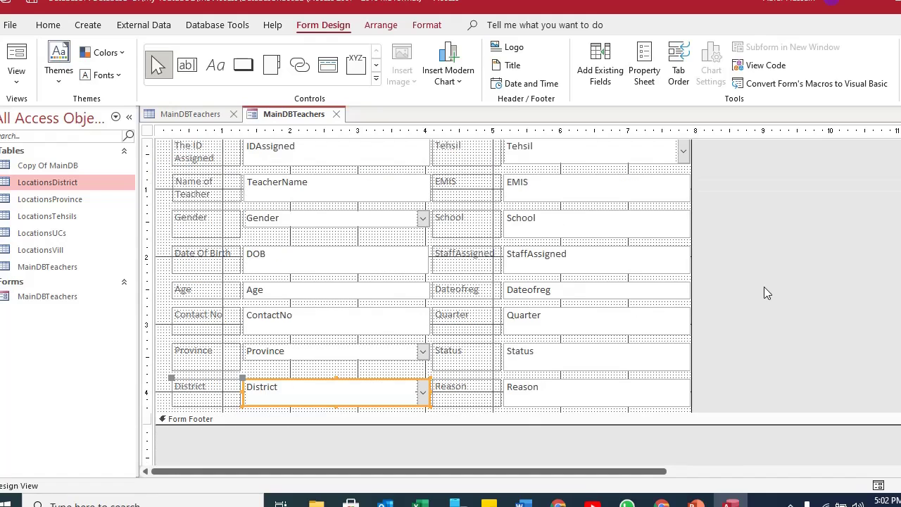
{"action": "scroll", "coordinate": [764, 287], "scroll_direction": "up", "scroll_amount": 2}
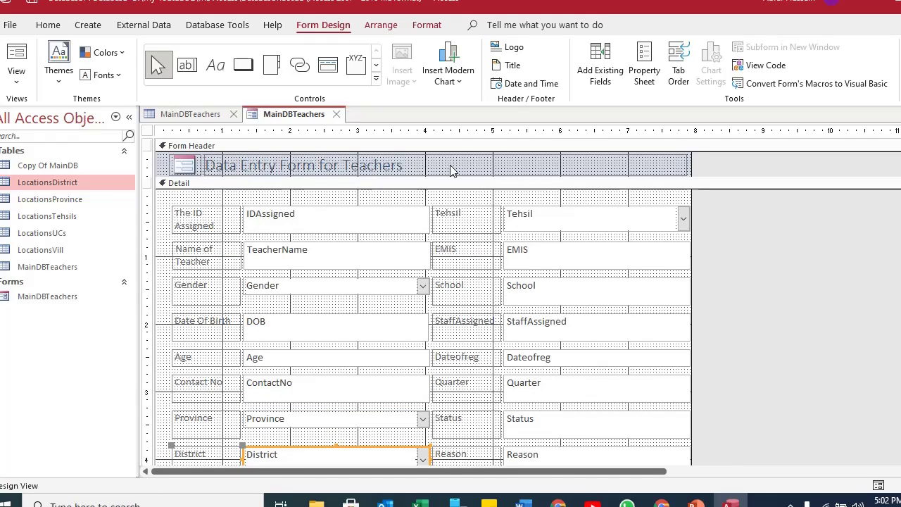
{"action": "left_click", "coordinate": [181, 201]}
{"action": "left_click", "coordinate": [181, 200]}
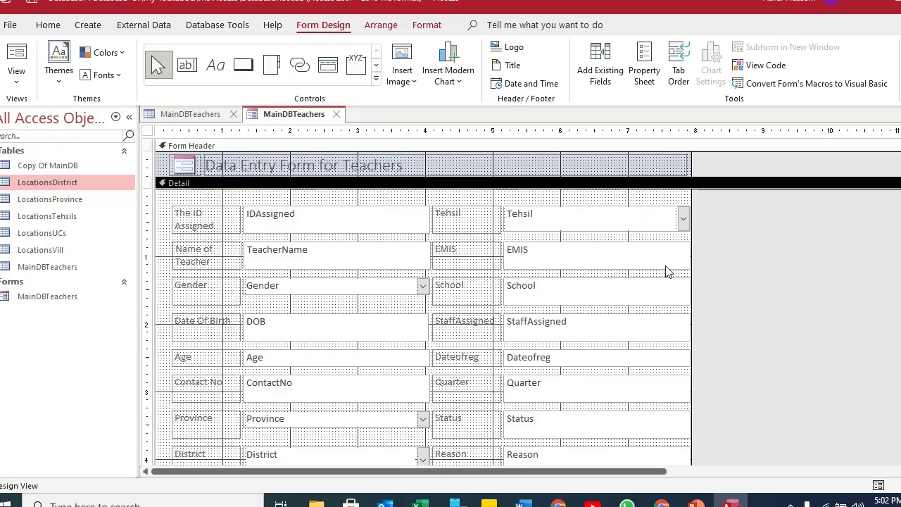
{"action": "scroll", "coordinate": [262, 321], "scroll_direction": "down", "scroll_amount": 4}
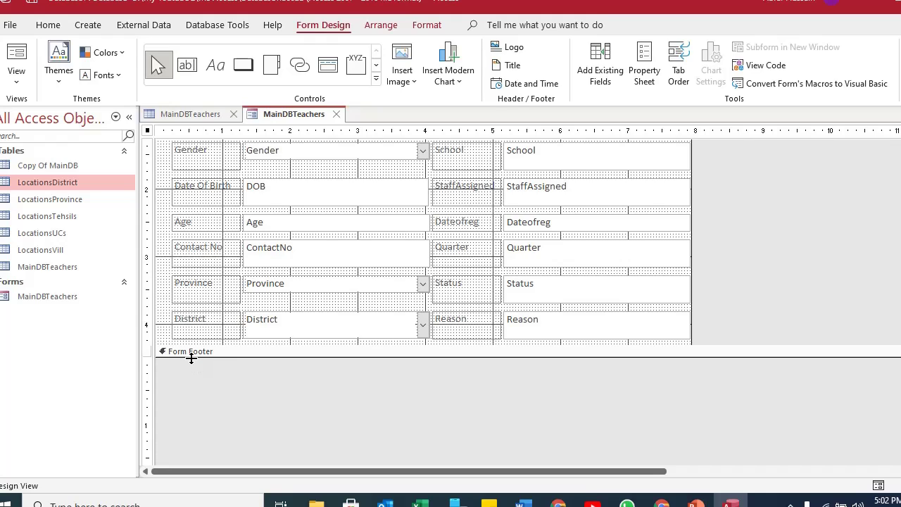
{"action": "left_click_drag", "start_coordinate": [191, 359], "coordinate": [679, 362]}
{"action": "left_click_drag", "start_coordinate": [181, 382], "coordinate": [661, 373]}
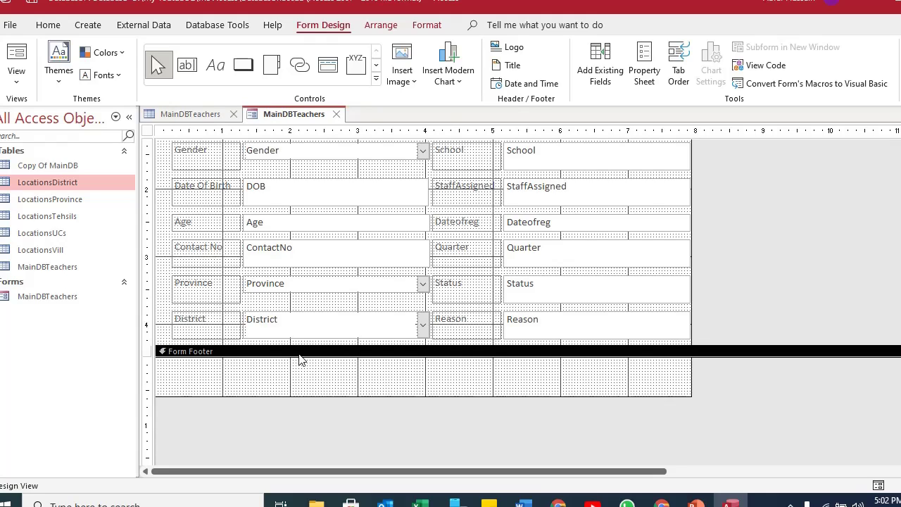
Add a 'Data ENtry Form' label to the form footer and check it in Form View.
{"action": "left_click", "coordinate": [214, 65]}
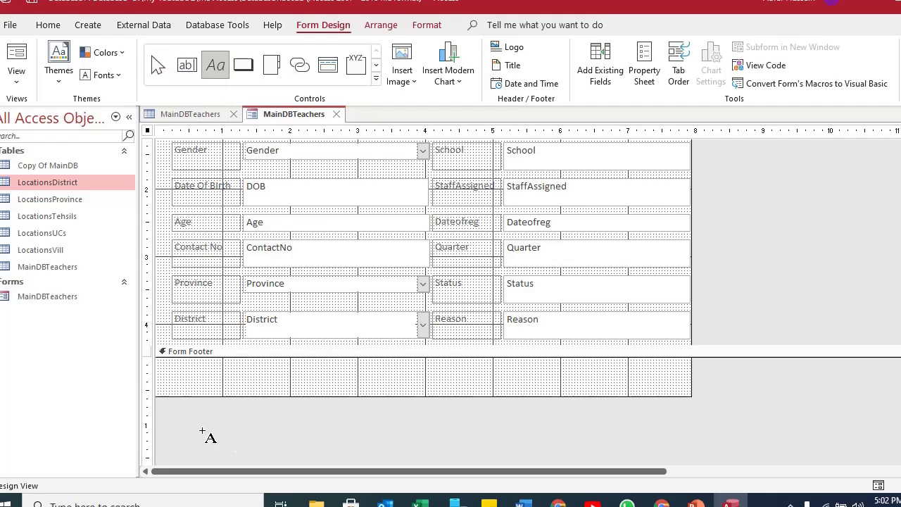
{"action": "left_click", "coordinate": [190, 372]}
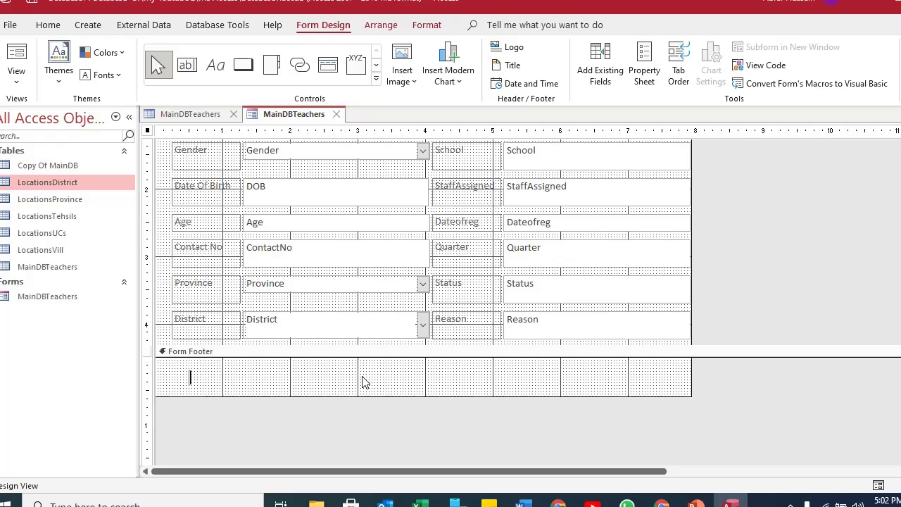
{"action": "type", "text": "Data ENtry Form"}
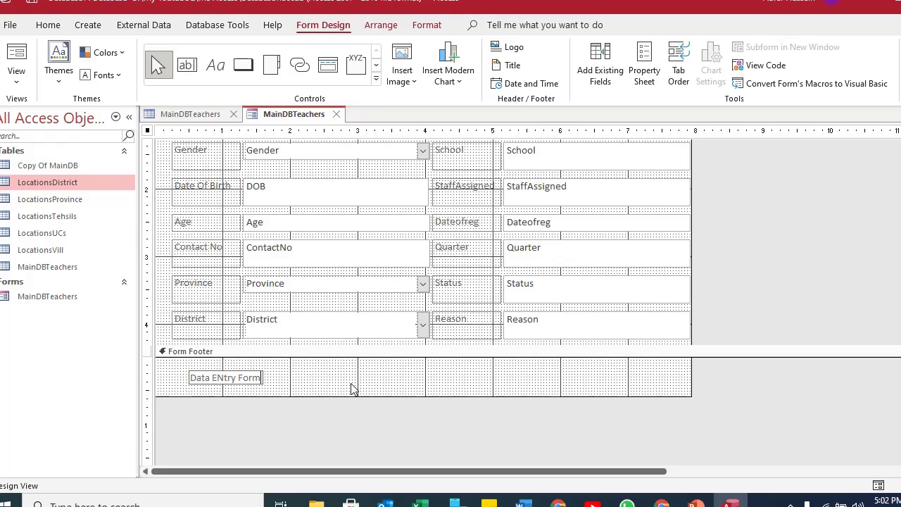
{"action": "left_click", "coordinate": [348, 384]}
{"action": "left_click", "coordinate": [21, 62]}
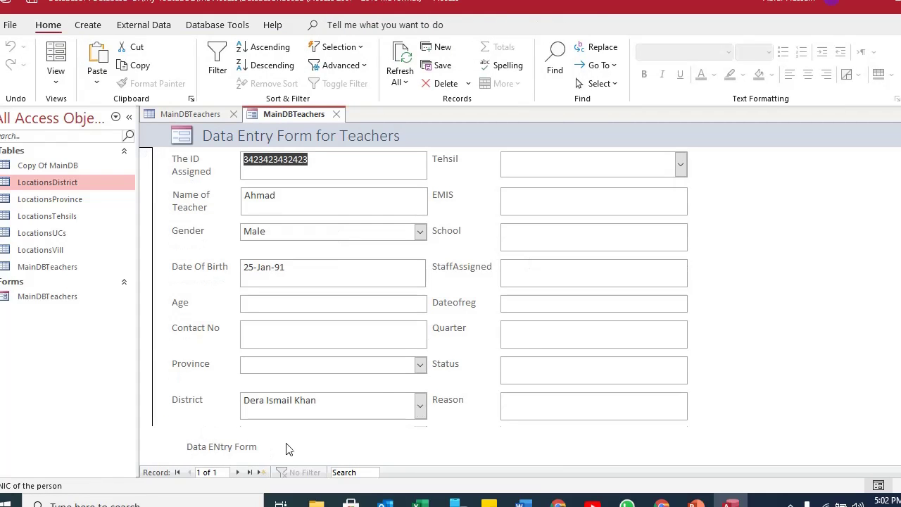
{"action": "scroll", "coordinate": [381, 238], "scroll_direction": "up", "scroll_amount": 1}
{"action": "key", "text": "ctrl+period"}
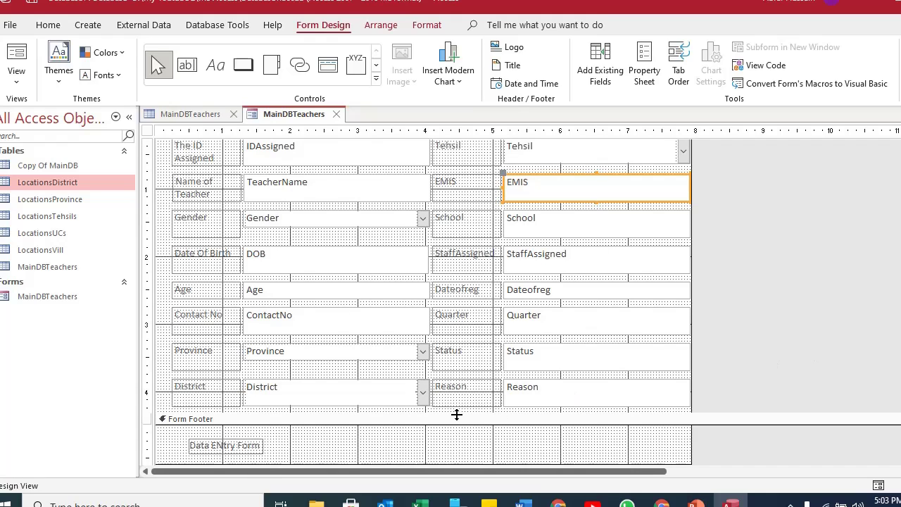
{"action": "left_click", "coordinate": [285, 360]}
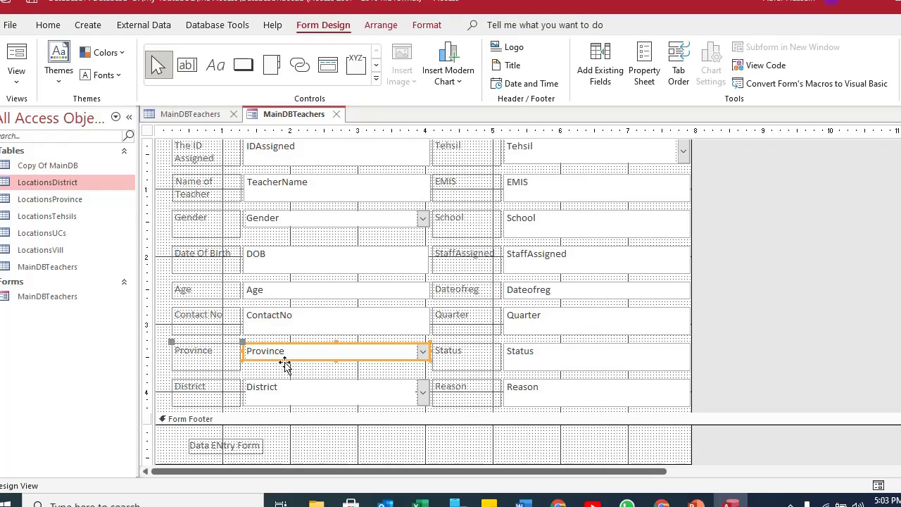
{"action": "left_click", "coordinate": [283, 383]}
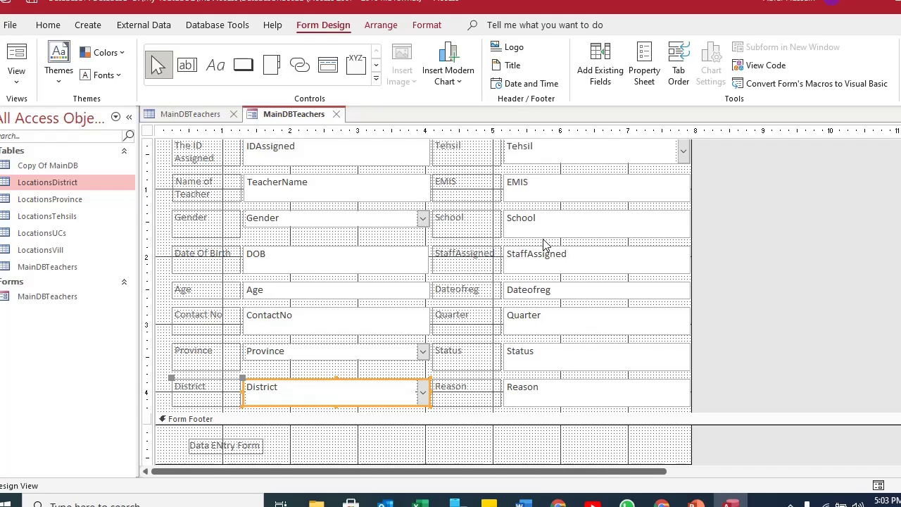
{"action": "scroll", "coordinate": [547, 245], "scroll_direction": "up", "scroll_amount": 3}
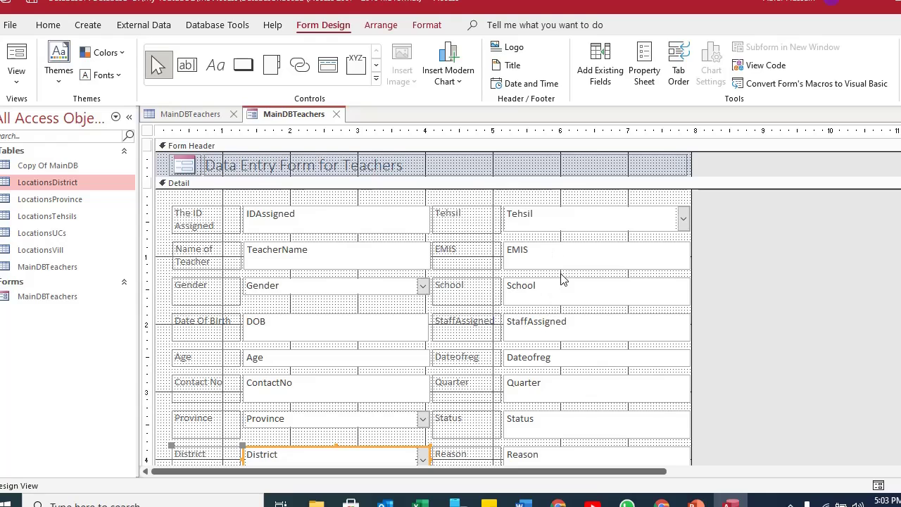
{"action": "left_click", "coordinate": [760, 274]}
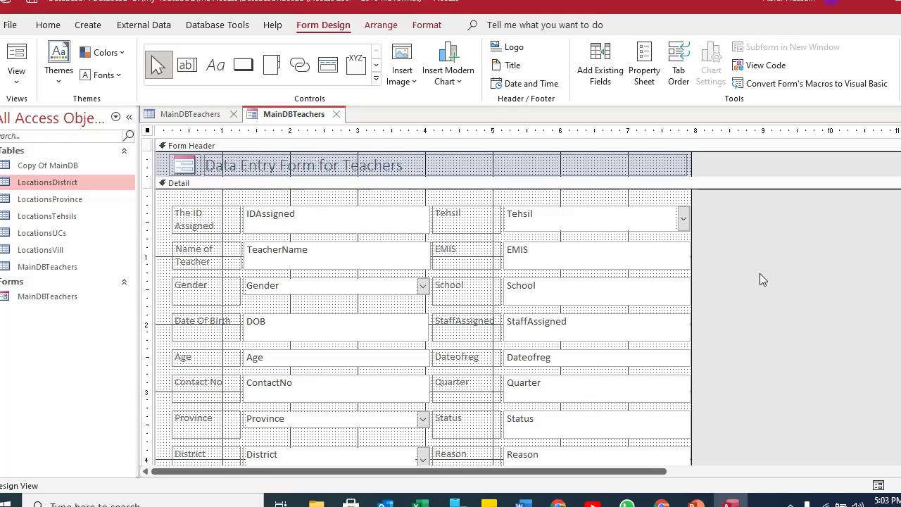
{"action": "left_click", "coordinate": [532, 252]}
{"action": "left_click", "coordinate": [528, 299]}
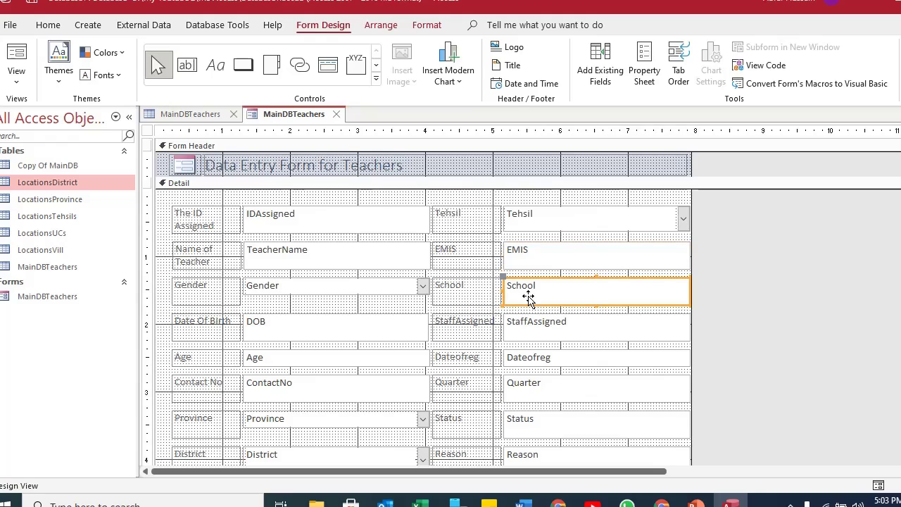
{"action": "left_click", "coordinate": [518, 252]}
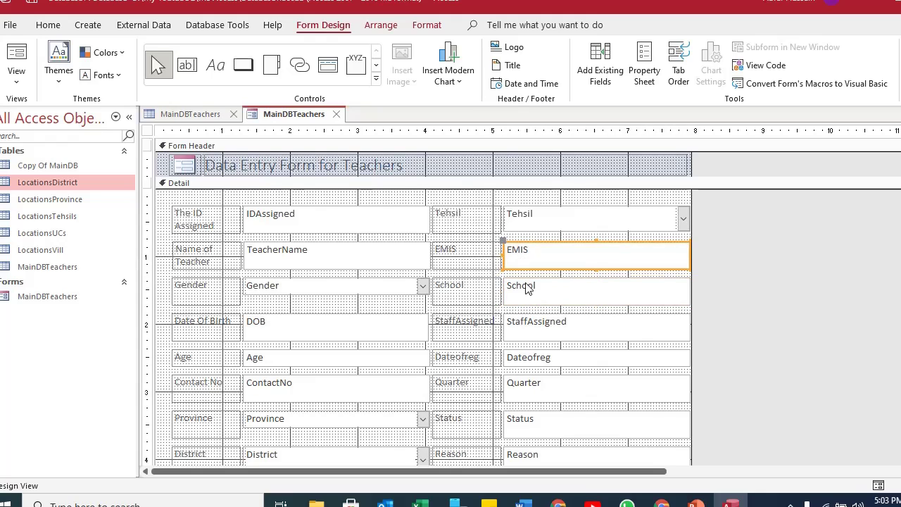
{"action": "left_click", "coordinate": [528, 289]}
{"action": "left_click", "coordinate": [527, 255]}
{"action": "left_click", "coordinate": [533, 298]}
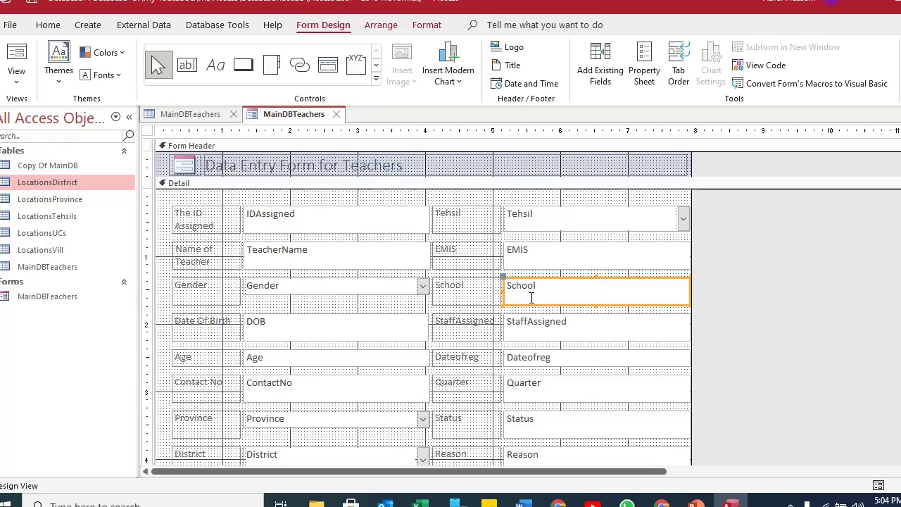
{"action": "left_click", "coordinate": [522, 224]}
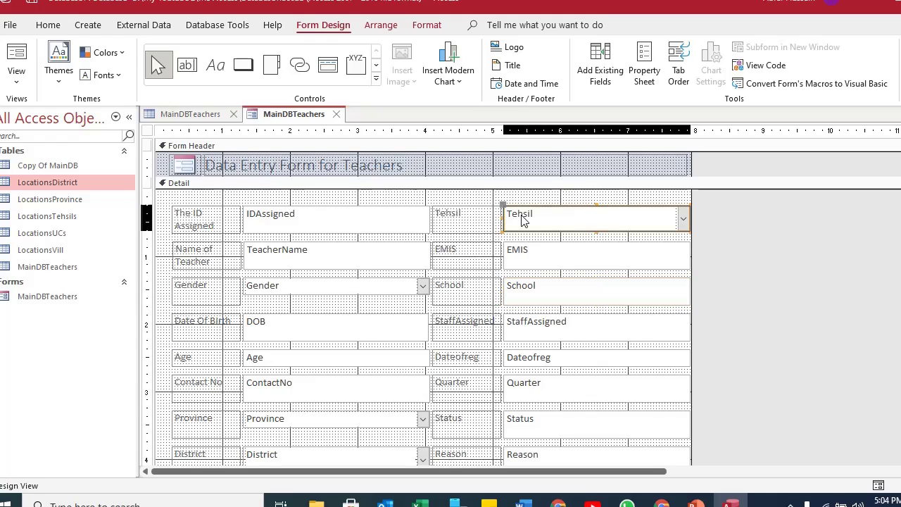
{"action": "left_click", "coordinate": [532, 286]}
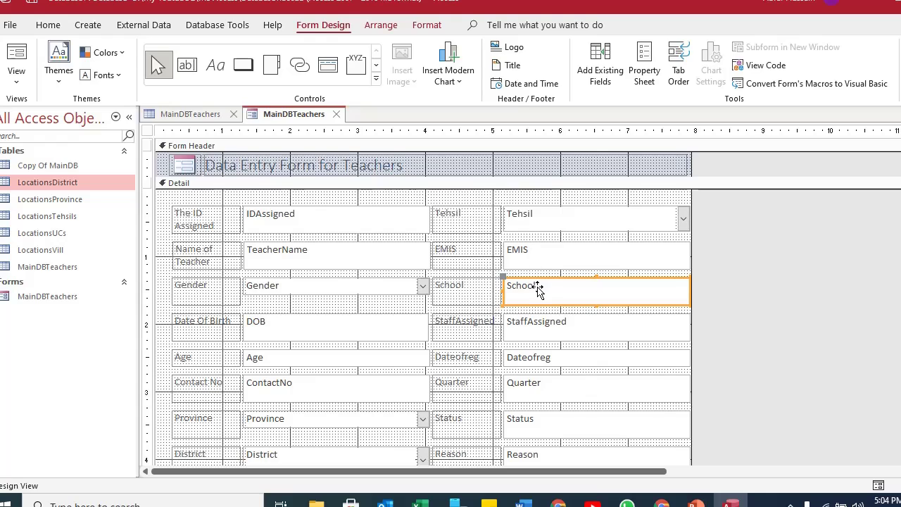
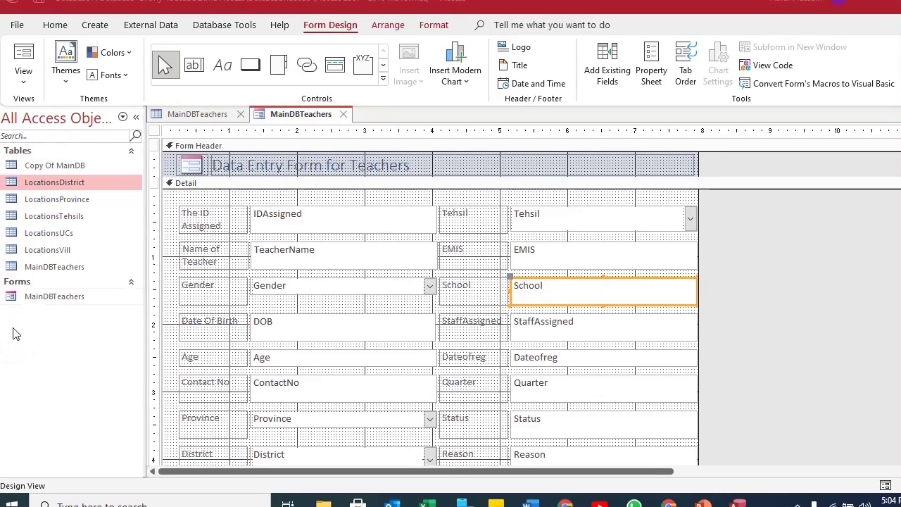
Paste a copy of the LocationsVill table and name it LocationsSchools.
{"action": "left_click", "coordinate": [40, 249]}
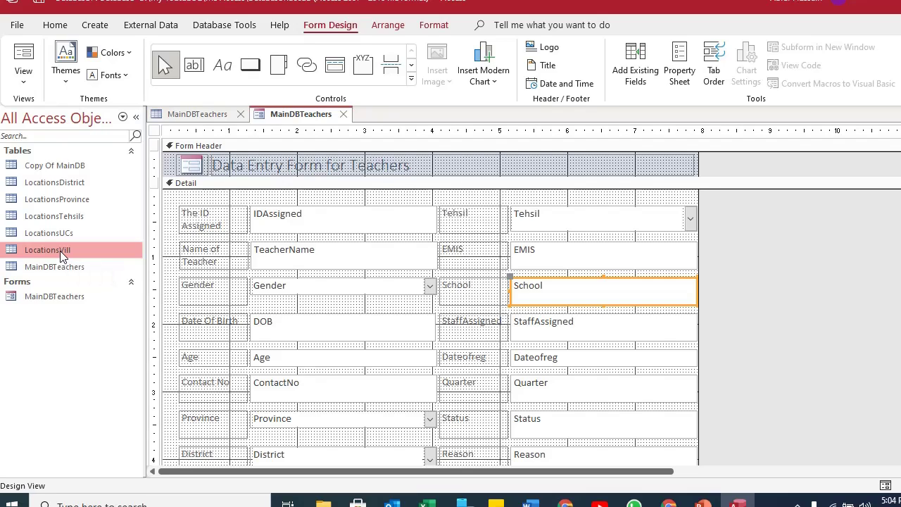
{"action": "key", "text": "ctrl+v"}
{"action": "left_click", "coordinate": [445, 151]}
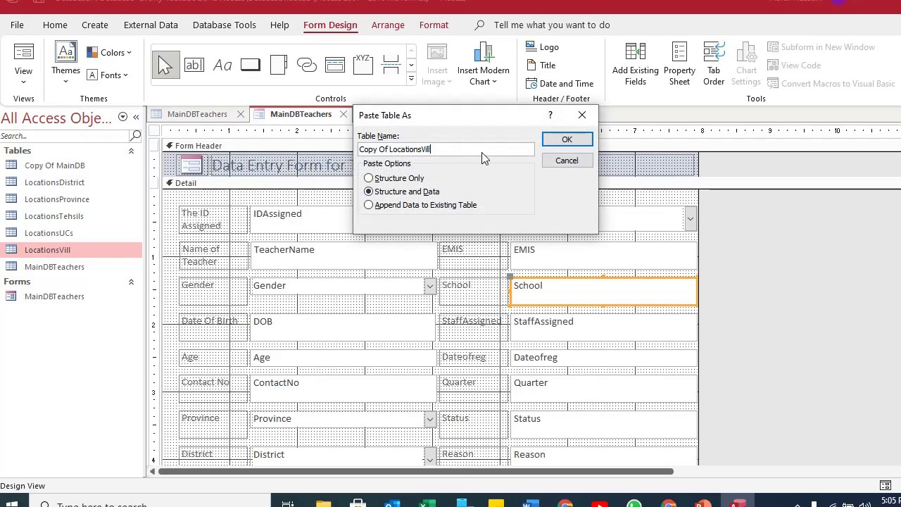
{"action": "key", "text": "BackSpace"}
{"action": "key", "text": "BackSpace"}
{"action": "type", "text": "Sch"}
{"action": "key", "text": "Home"}
{"action": "key", "text": "ctrl+shift+Right"}
{"action": "key", "text": "ctrl+shift+Right"}
{"action": "key", "text": "Delete"}
{"action": "left_click", "coordinate": [567, 139]}
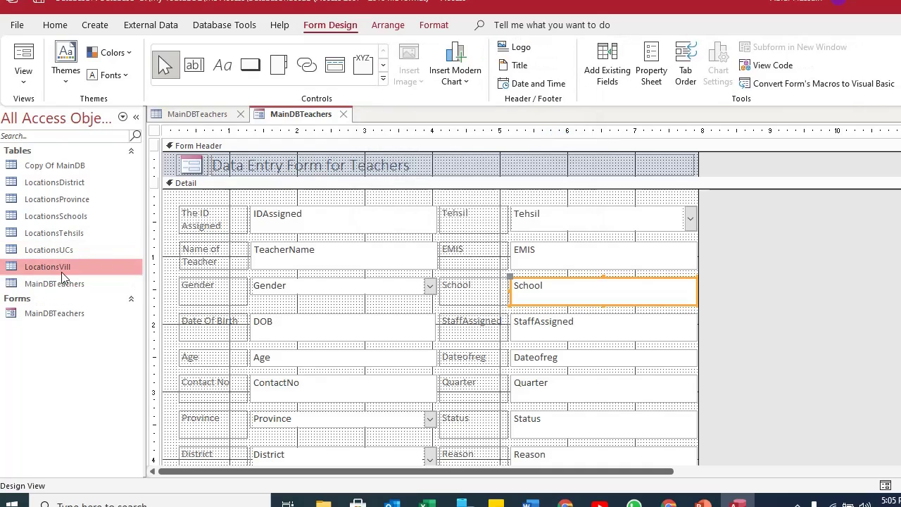
Compare the location tables in the navigation pane, ending on LocationsSchools.
{"action": "left_click", "coordinate": [54, 283]}
{"action": "left_click", "coordinate": [67, 256]}
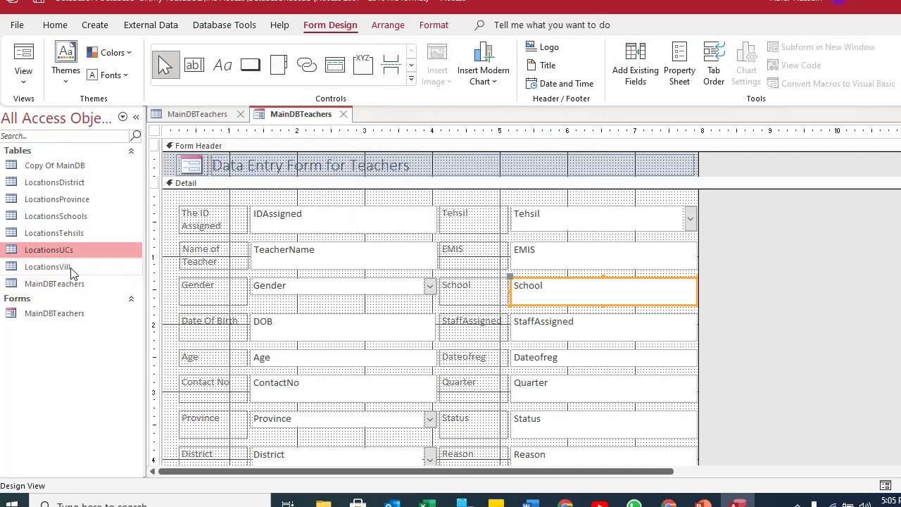
{"action": "left_click", "coordinate": [70, 270]}
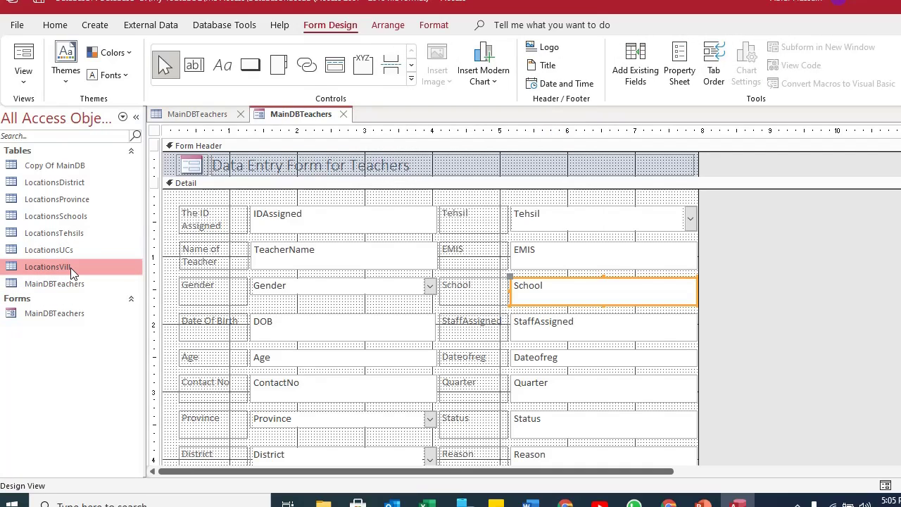
{"action": "left_click", "coordinate": [63, 216]}
{"action": "left_click", "coordinate": [61, 268]}
{"action": "left_click", "coordinate": [60, 213]}
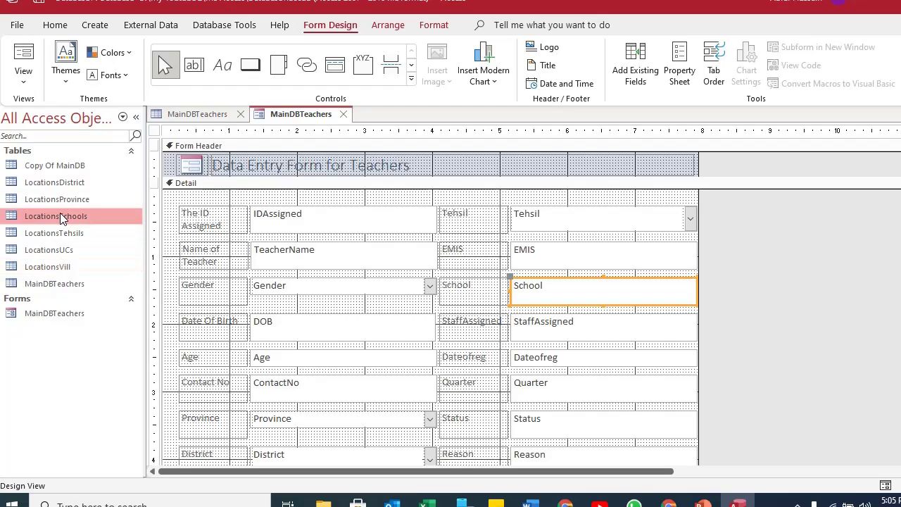
Open LocationsSchools in Design View and insert two blank field rows above Village.
{"action": "double_click", "coordinate": [61, 215]}
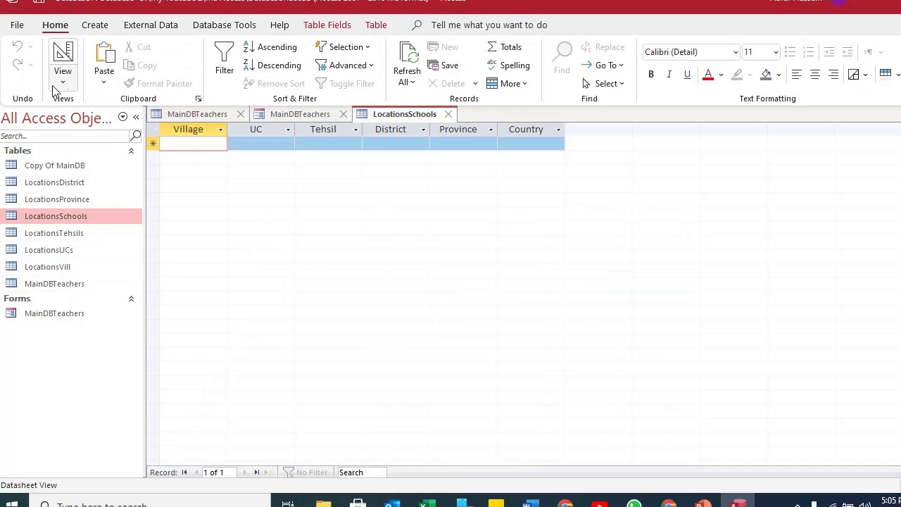
{"action": "left_click", "coordinate": [65, 56]}
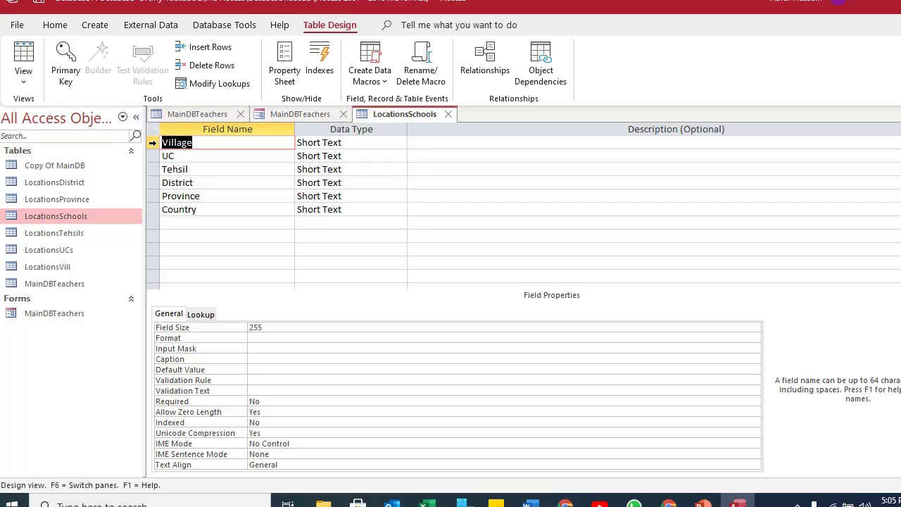
{"action": "right_click", "coordinate": [153, 146]}
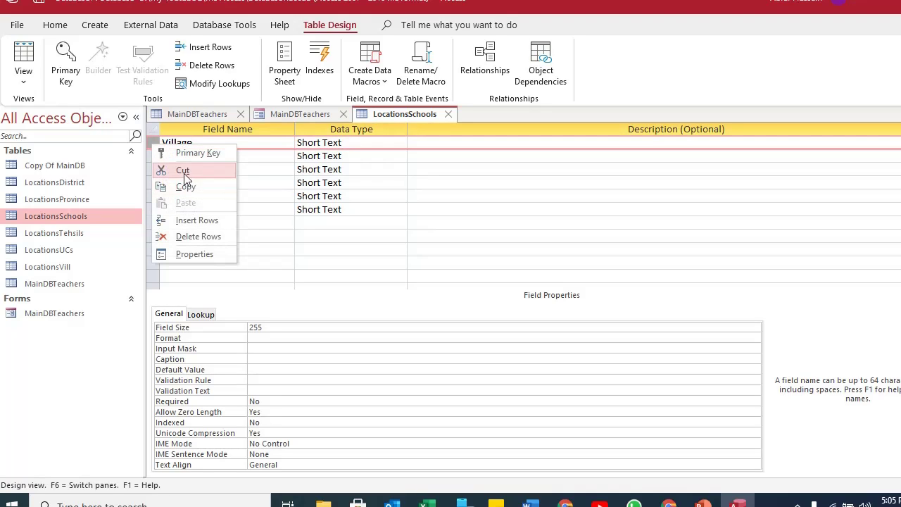
{"action": "left_click", "coordinate": [188, 223]}
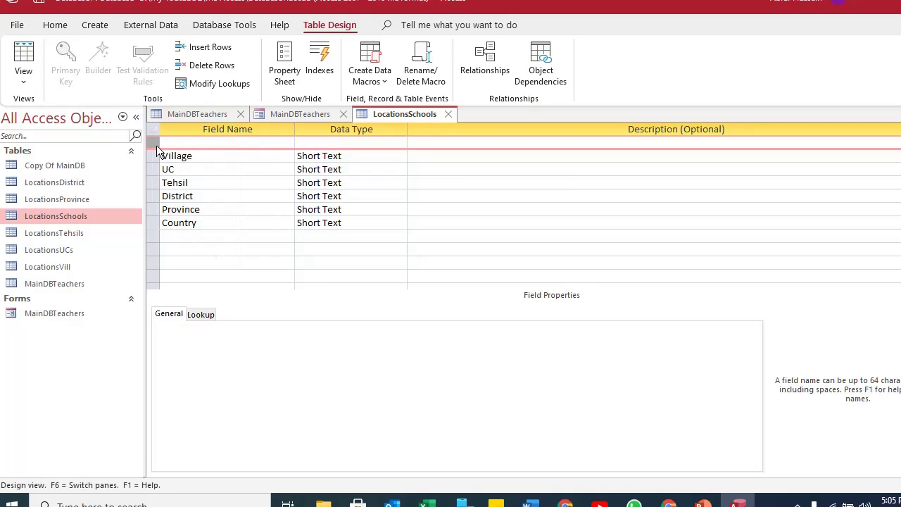
{"action": "right_click", "coordinate": [157, 145]}
{"action": "left_click", "coordinate": [190, 222]}
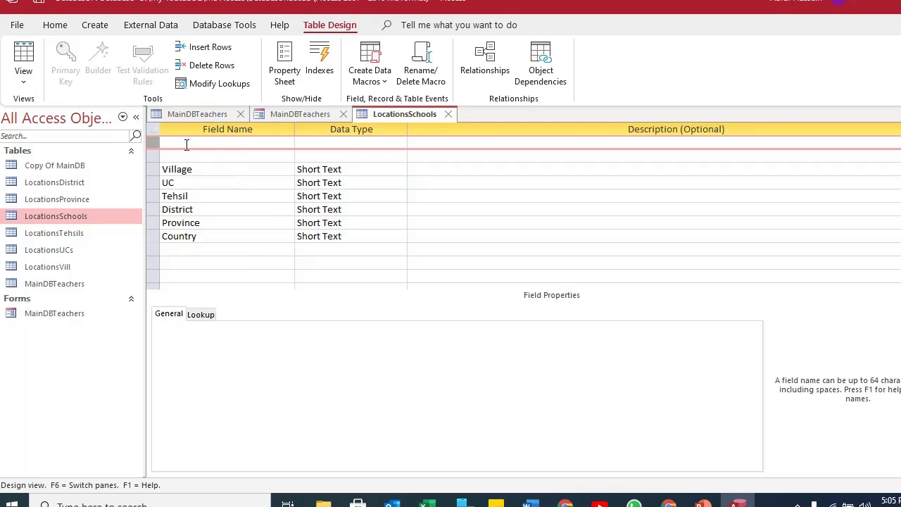
Name the new fields SchoolName and EMIS, then view the table as a datasheet.
{"action": "left_click", "coordinate": [187, 143]}
{"action": "type", "text": "Sch"}
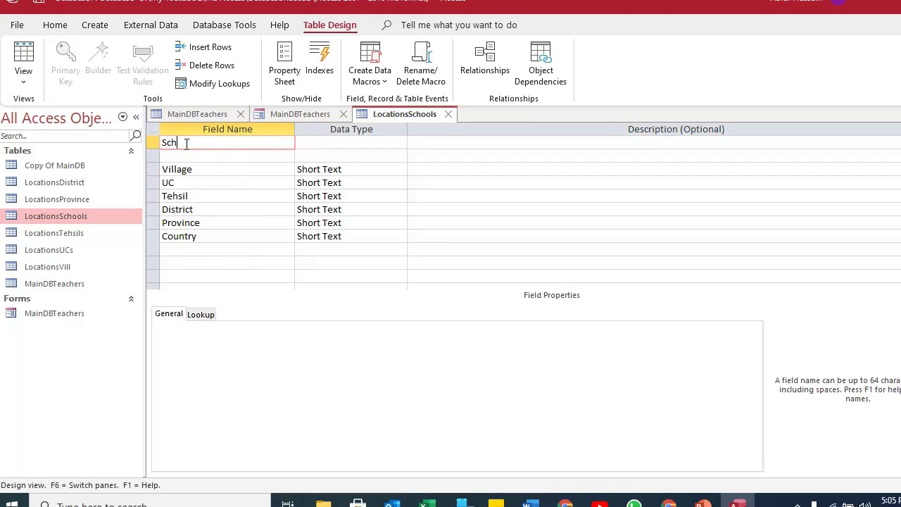
{"action": "type", "text": "oolName"}
{"action": "key", "text": "Down"}
{"action": "type", "text": "EMIS"}
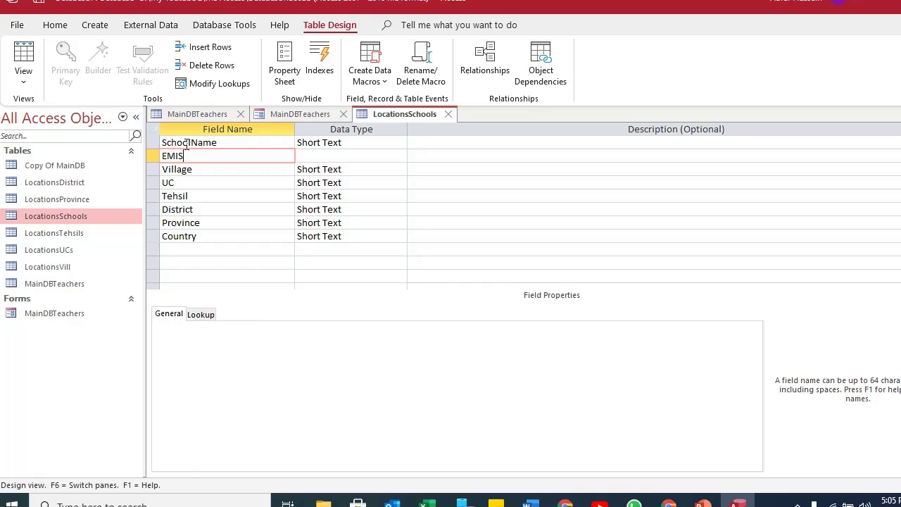
{"action": "key", "text": "Down"}
{"action": "key", "text": "Down"}
{"action": "key", "text": "Down"}
{"action": "key", "text": "Down"}
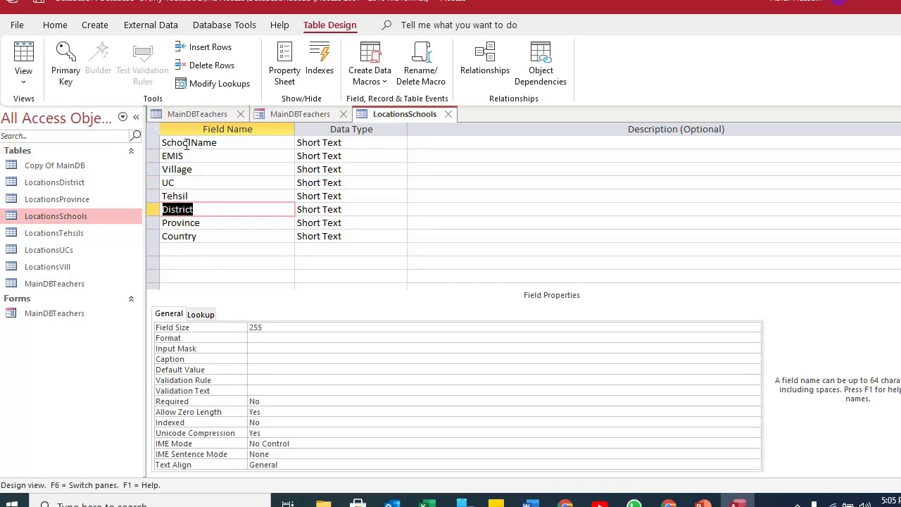
{"action": "key", "text": "Up"}
{"action": "key", "text": "Up"}
{"action": "key", "text": "Up"}
{"action": "key", "text": "Up"}
{"action": "key", "text": "Up"}
{"action": "key", "text": "Down"}
{"action": "key", "text": "Down"}
{"action": "key", "text": "Down"}
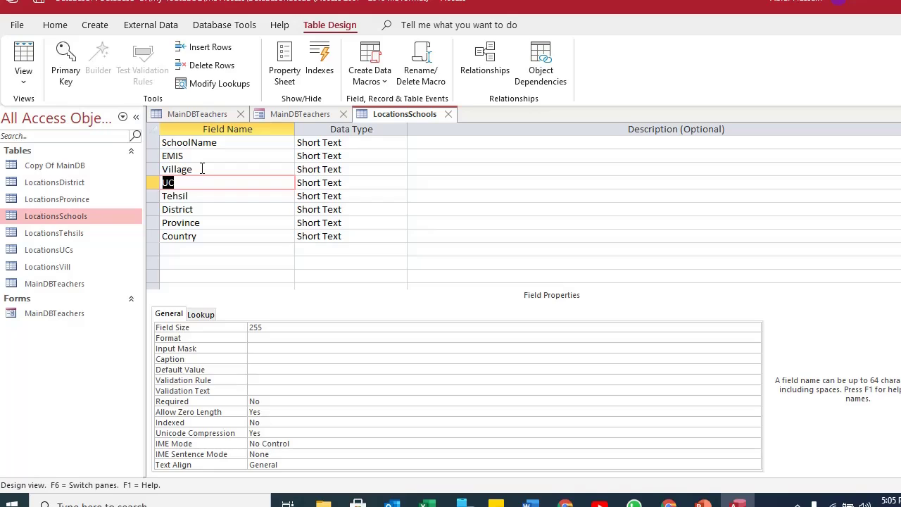
{"action": "left_click", "coordinate": [202, 169]}
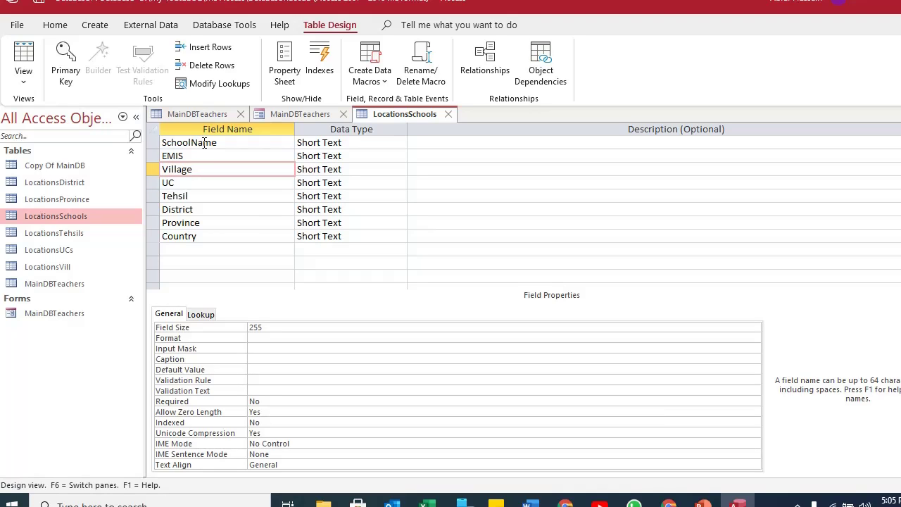
{"action": "left_click", "coordinate": [23, 60]}
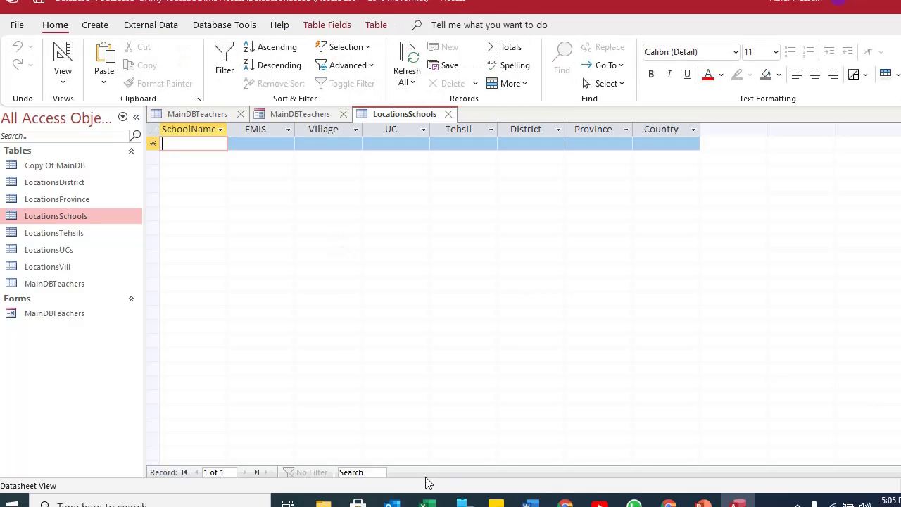
Review the teacher records on the DB Teacher Education DBAccess sheet alongside the empty Access table.
{"action": "mouse_move", "coordinate": [427, 501]}
{"action": "left_click", "coordinate": [491, 457]}
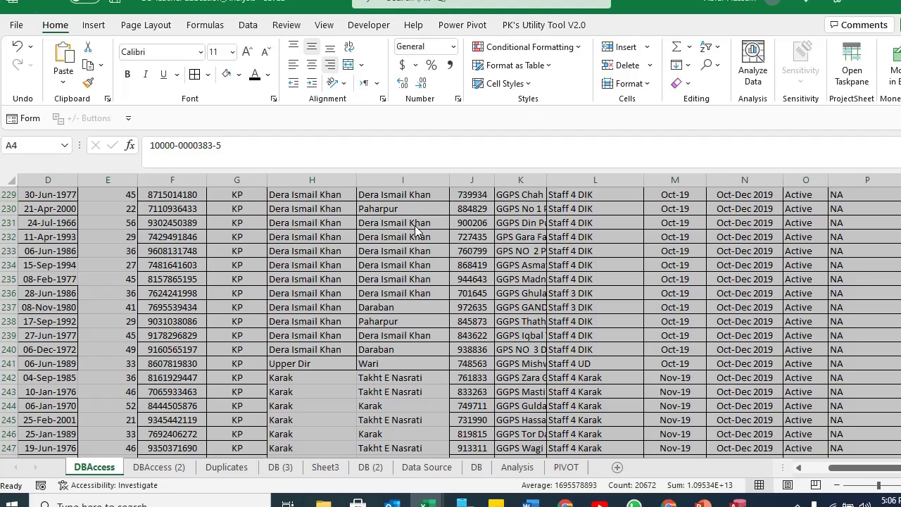
{"action": "scroll", "coordinate": [414, 225], "scroll_direction": "up", "scroll_amount": 8}
{"action": "left_click", "coordinate": [415, 222]}
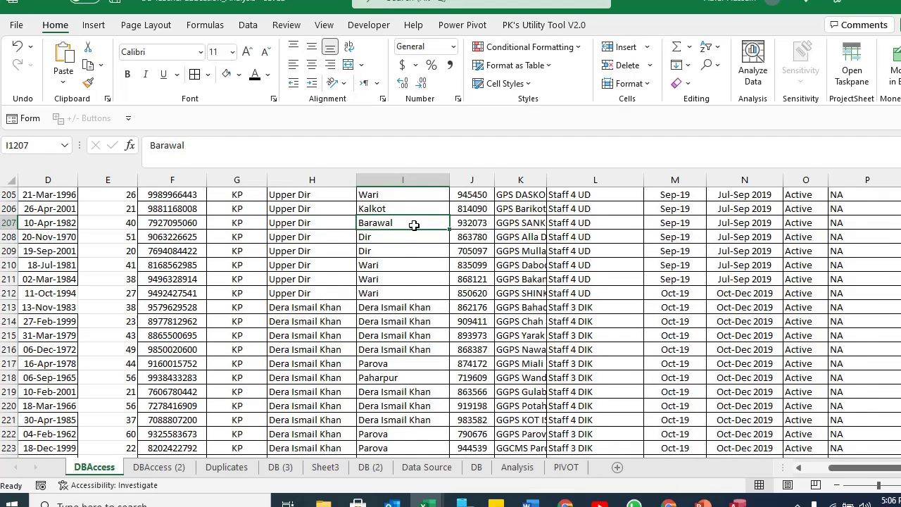
{"action": "key", "text": "ctrl+Home"}
{"action": "key", "text": "Down"}
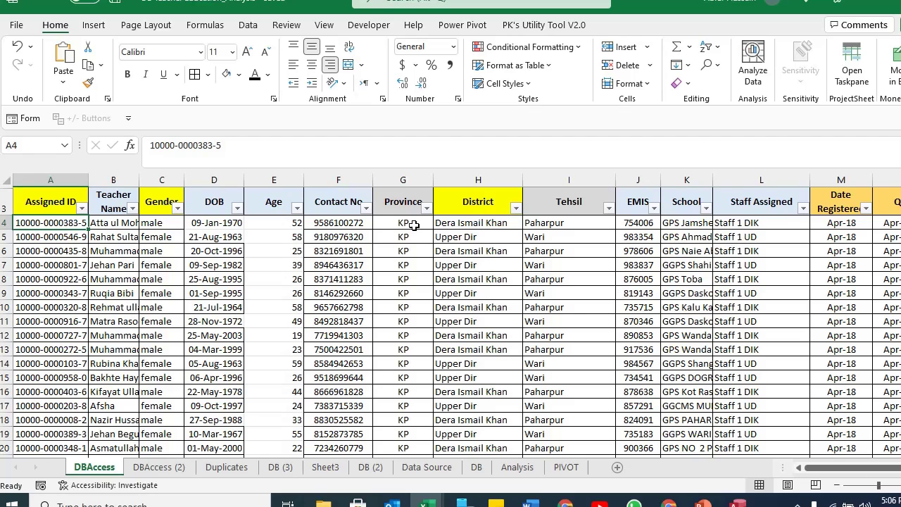
{"action": "key", "text": "Up"}
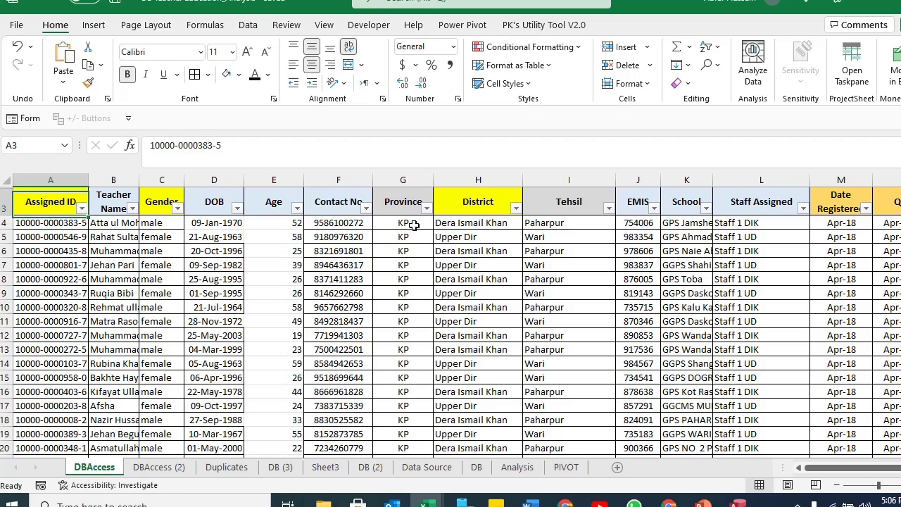
{"action": "key", "text": "alt+Tab"}
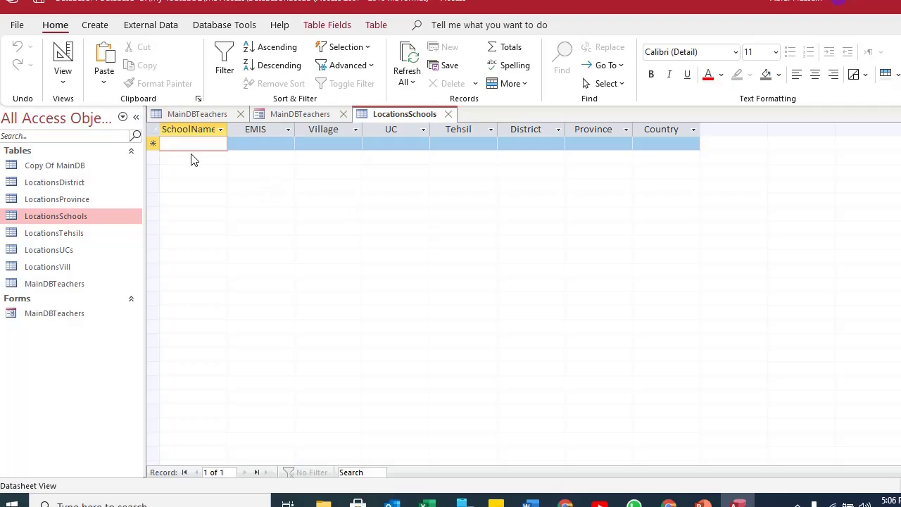
{"action": "left_click", "coordinate": [154, 141]}
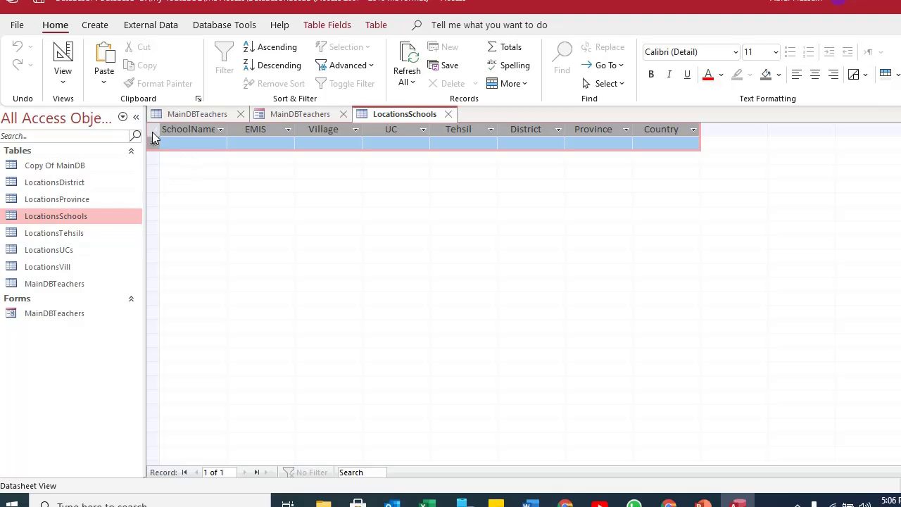
{"action": "key", "text": "alt+Tab"}
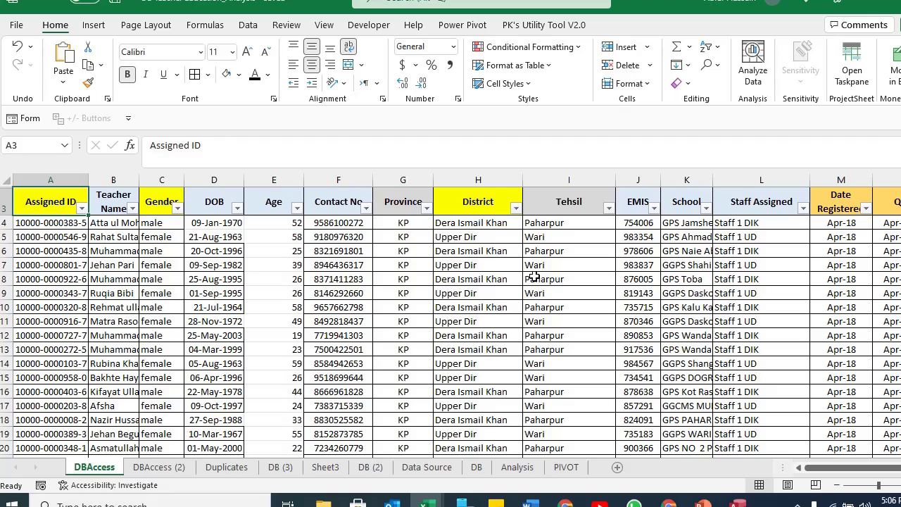
Check the new sheet's SchoolName, Village and UC headers against the teacher records' columns.
{"action": "key", "text": "alt+Tab"}
{"action": "key", "text": "Down"}
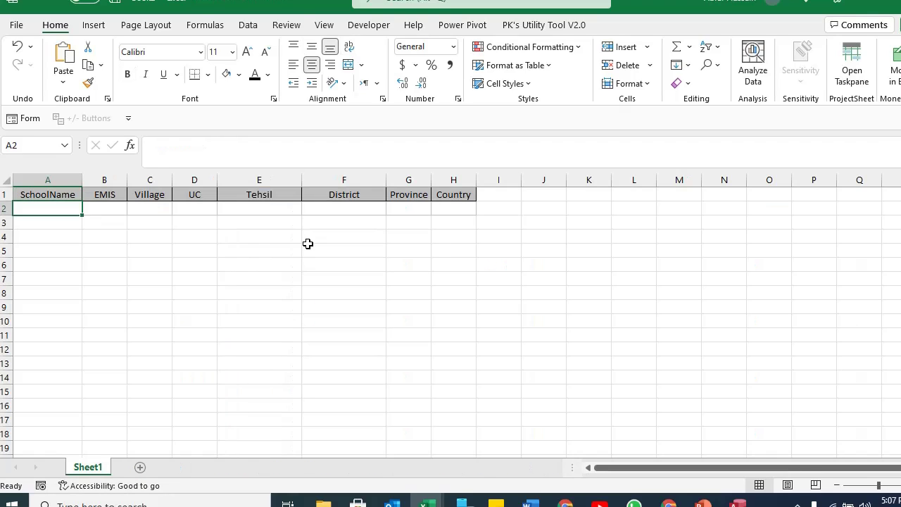
{"action": "key", "text": "Up"}
{"action": "key", "text": "Down"}
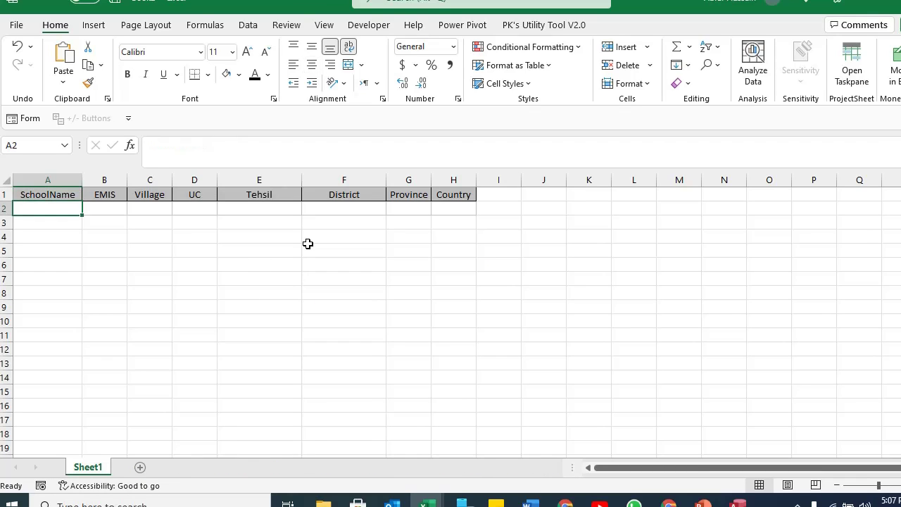
{"action": "key", "text": "Up"}
{"action": "key", "text": "Right"}
{"action": "key", "text": "Right"}
{"action": "key", "text": "Right"}
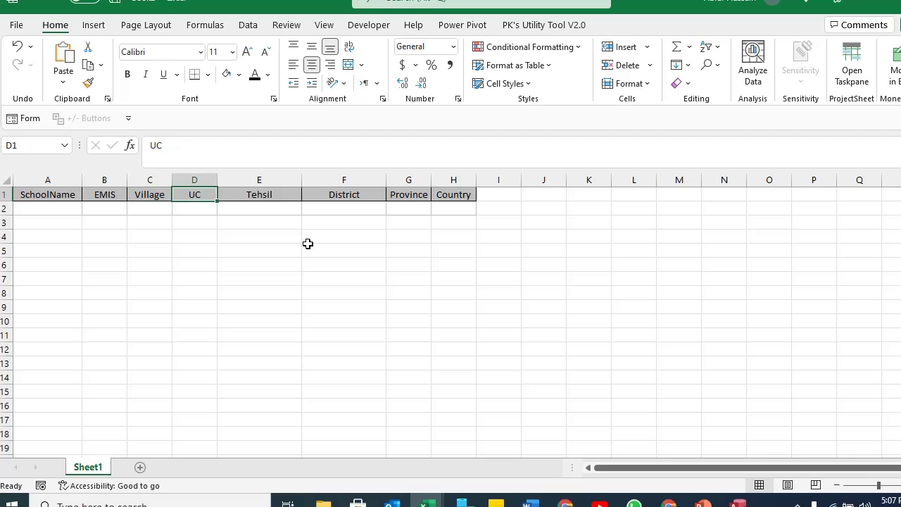
{"action": "key", "text": "Right"}
{"action": "key", "text": "Right"}
{"action": "key", "text": "Right"}
{"action": "key", "text": "Home"}
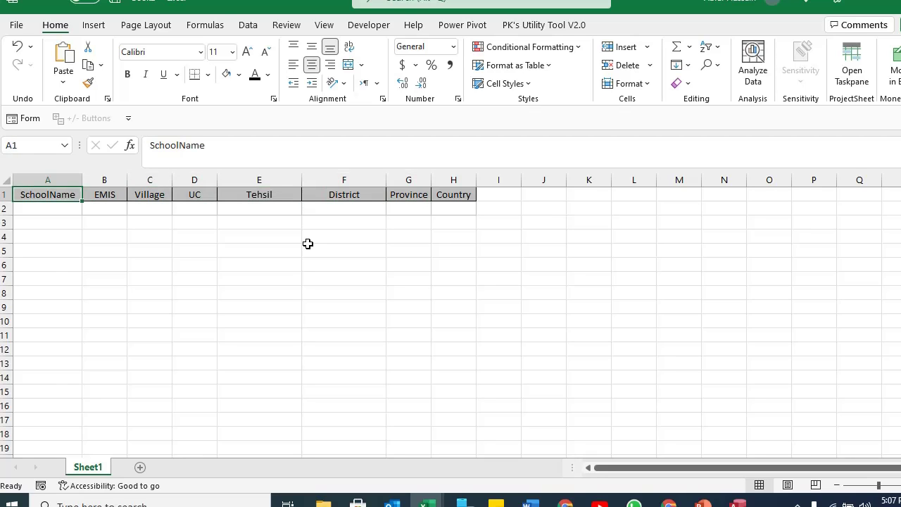
{"action": "key", "text": "alt+Tab"}
{"action": "key", "text": "alt+Tab"}
{"action": "key", "text": "alt+Tab"}
{"action": "key", "text": "Tab"}
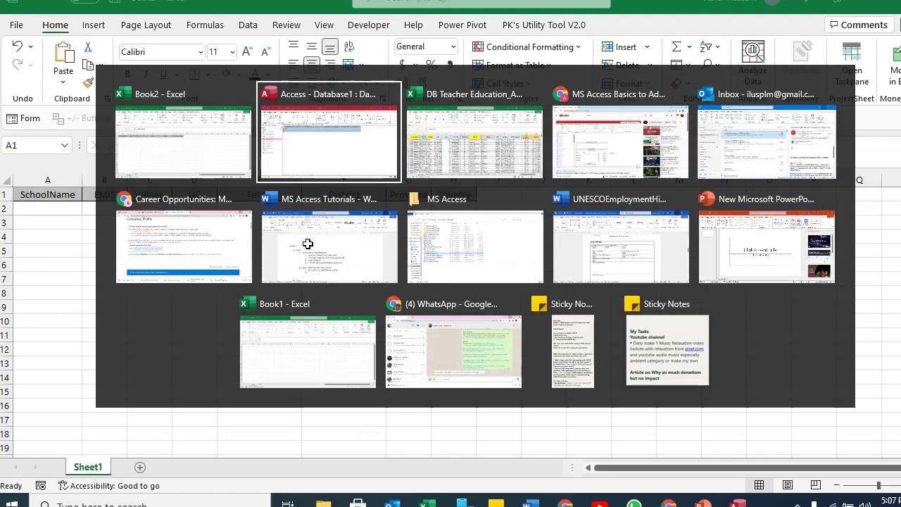
{"action": "key", "text": "Down"}
{"action": "key", "text": "Right"}
{"action": "key", "text": "Right"}
{"action": "key", "text": "Right"}
{"action": "key", "text": "Right"}
{"action": "key", "text": "Right"}
{"action": "key", "text": "Right"}
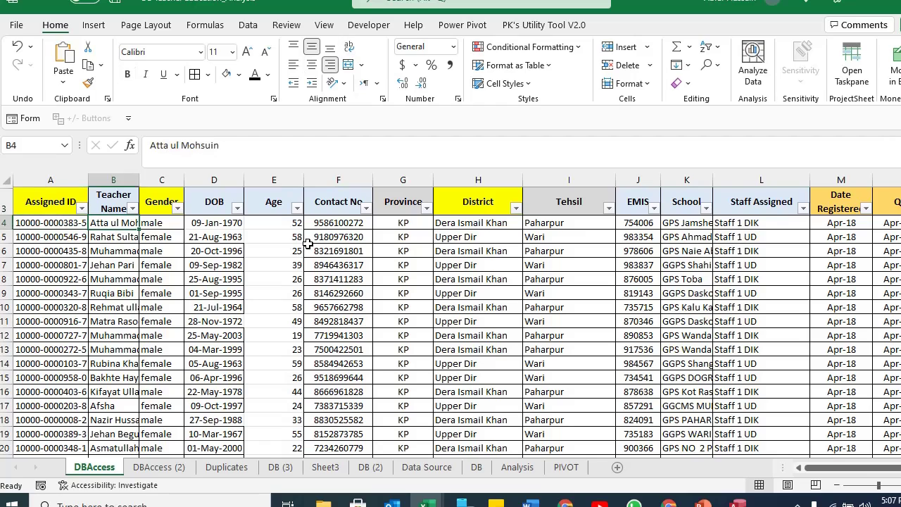
{"action": "key", "text": "Right"}
{"action": "key", "text": "Right"}
{"action": "key", "text": "Right"}
{"action": "key", "text": "Right"}
{"action": "key", "text": "Right"}
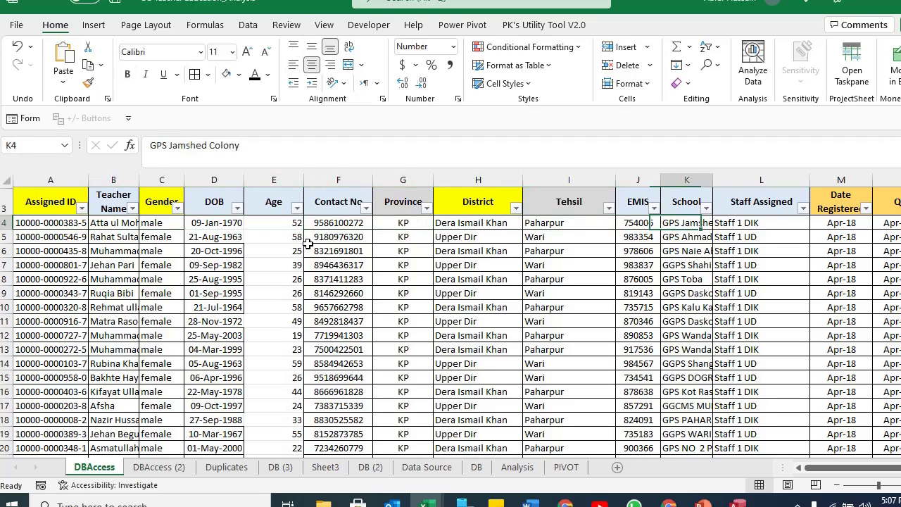
{"action": "key", "text": "Left"}
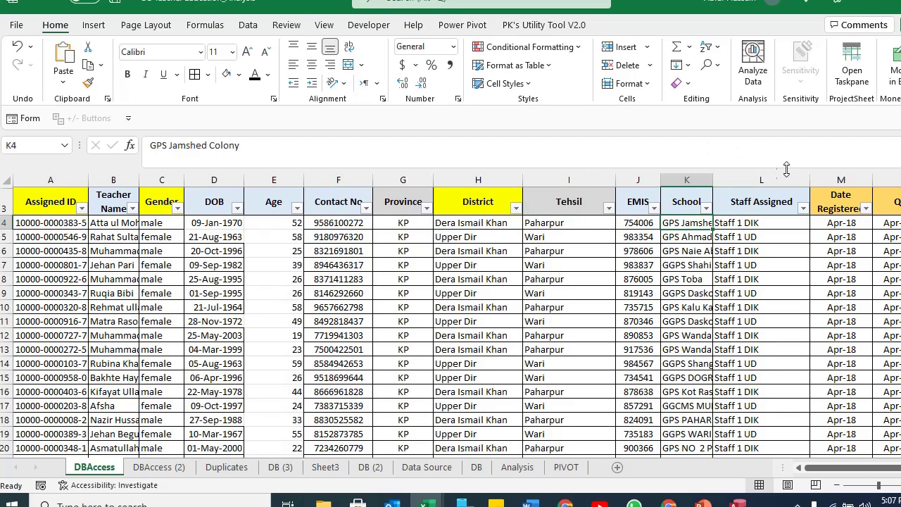
Widen the School column and copy all school names under SchoolName in the new sheet.
{"action": "left_click_drag", "start_coordinate": [713, 181], "coordinate": [748, 183]}
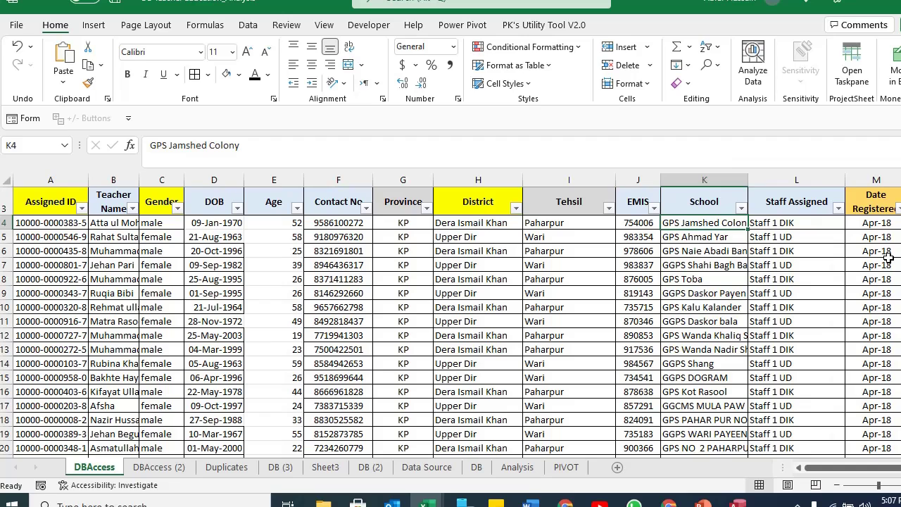
{"action": "key", "text": "Down"}
{"action": "key", "text": "ctrl+shift+Down"}
{"action": "key", "text": "ctrl+Up"}
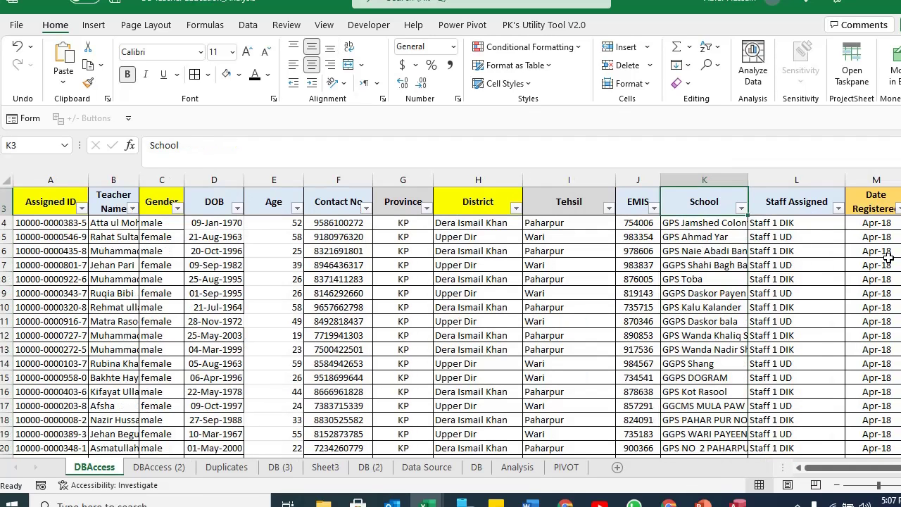
{"action": "key", "text": "Down"}
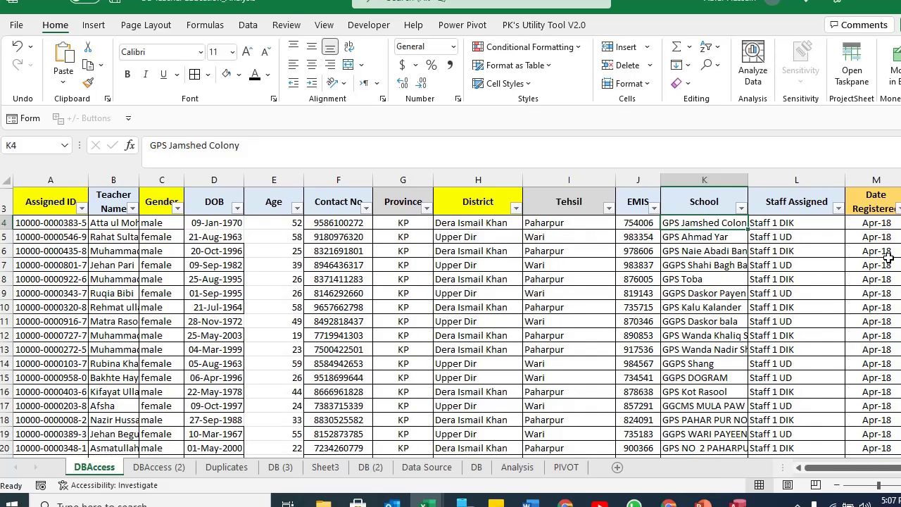
{"action": "key", "text": "ctrl+shift+Down"}
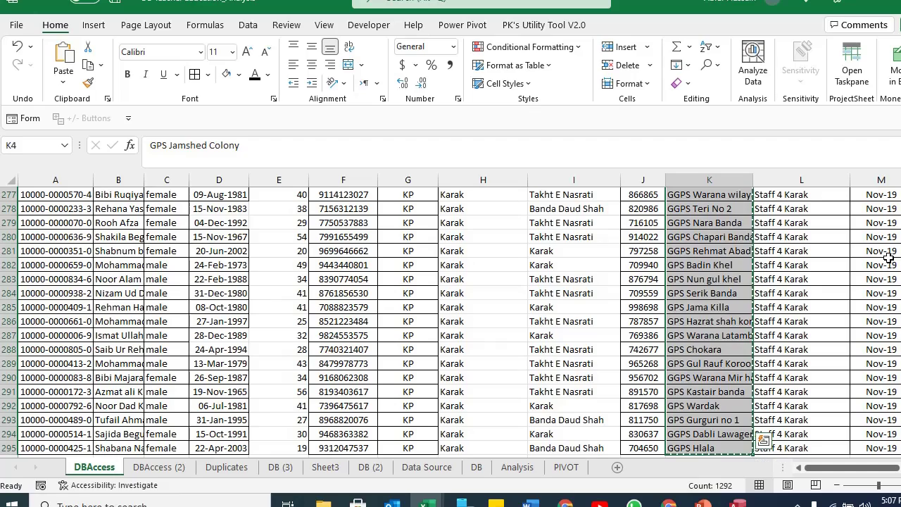
{"action": "key", "text": "ctrl+c"}
{"action": "key", "text": "alt+Tab"}
{"action": "key", "text": "Down"}
{"action": "key", "text": "Return"}
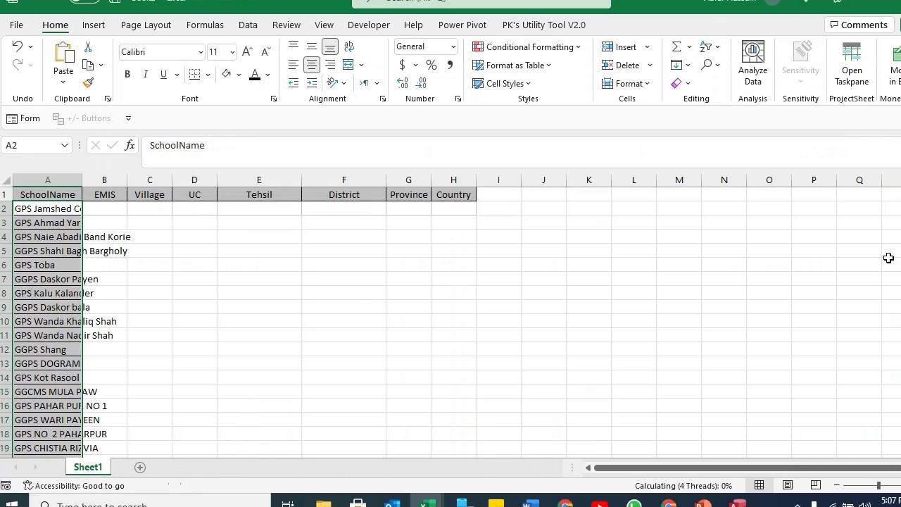
Copy the EMIS numbers into the new sheet's EMIS column.
{"action": "key", "text": "alt+Tab"}
{"action": "key", "text": "Left"}
{"action": "key", "text": "ctrl+shift+Down"}
{"action": "key", "text": "ctrl+c"}
{"action": "key", "text": "alt+Tab"}
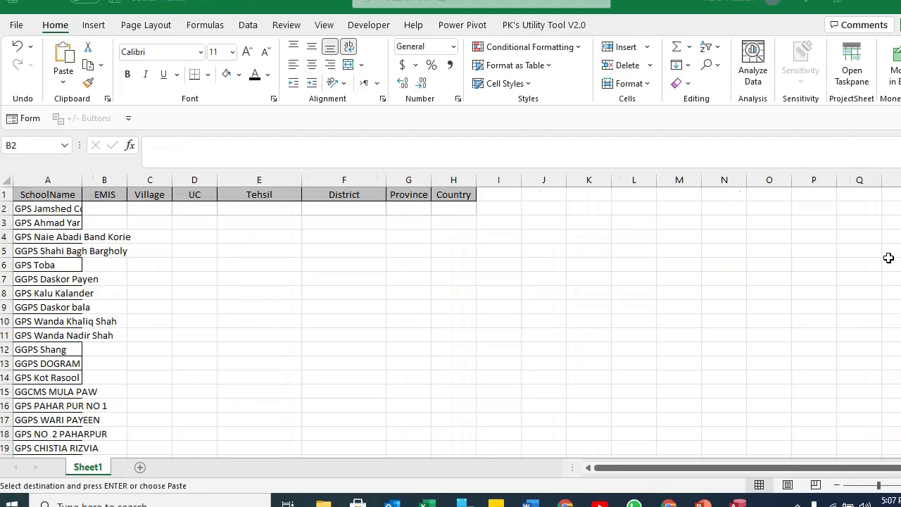
{"action": "key", "text": "Right"}
{"action": "key", "text": "ctrl+v"}
Copy the Tehsil values into the new sheet's Tehsil column.
{"action": "key", "text": "Right"}
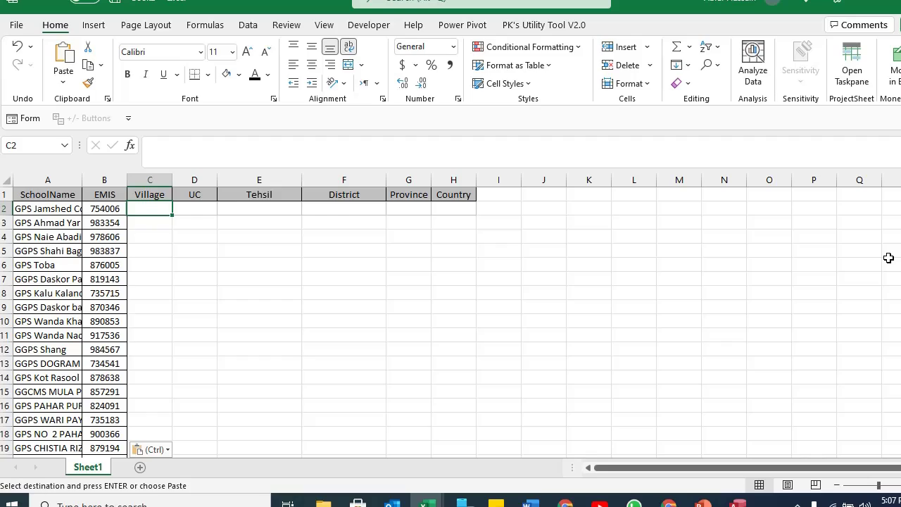
{"action": "key", "text": "Right"}
{"action": "key", "text": "alt+Tab"}
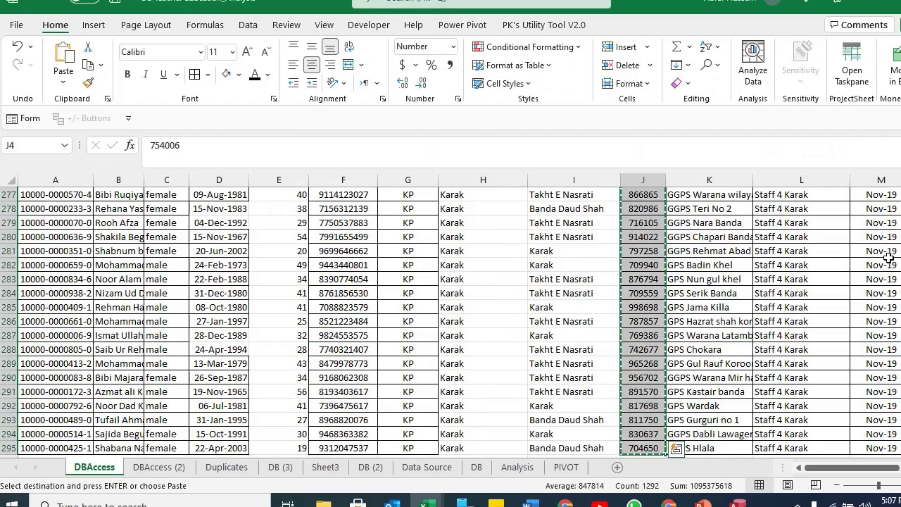
{"action": "key", "text": "alt+Tab"}
{"action": "key", "text": "Right"}
{"action": "key", "text": "alt+Tab"}
{"action": "key", "text": "Left"}
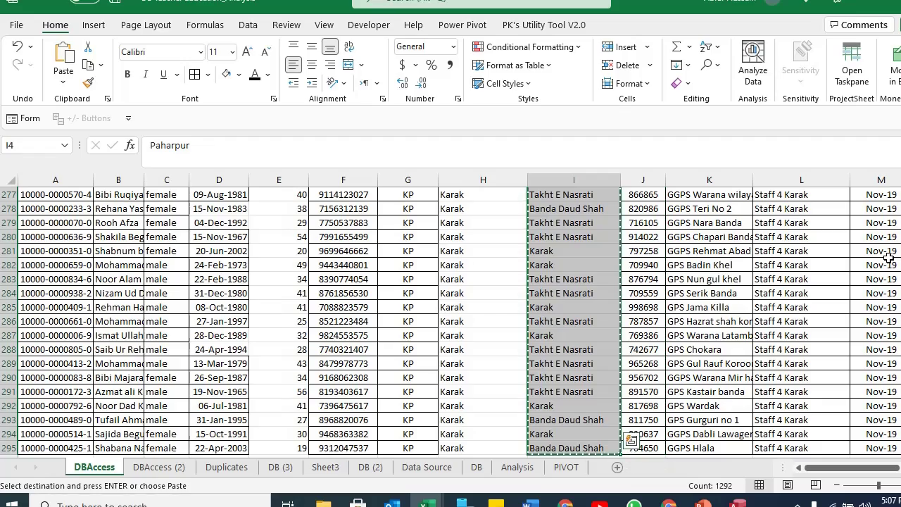
{"action": "key", "text": "alt+Tab"}
{"action": "key", "text": "ctrl+v"}
Copy the district values into the new sheet's District column.
{"action": "key", "text": "Up"}
{"action": "key", "text": "Right"}
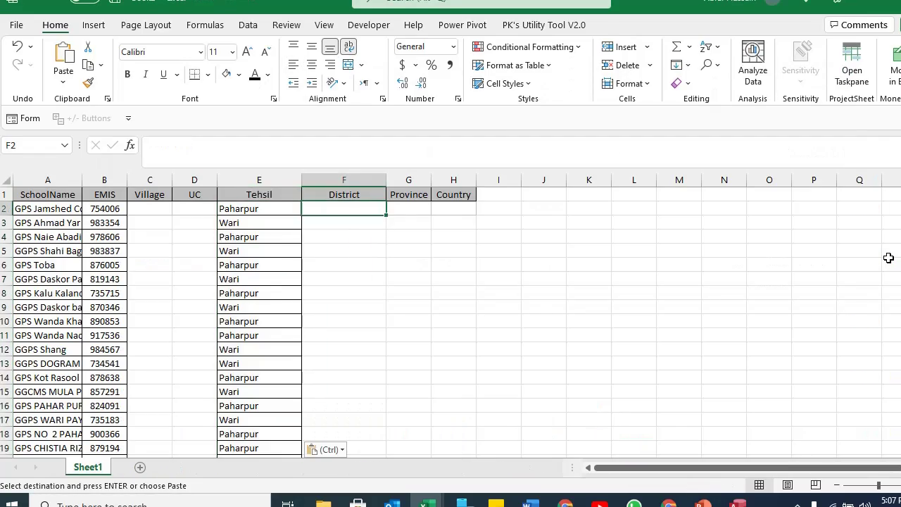
{"action": "key", "text": "alt+Tab"}
{"action": "key", "text": "ctrl+Up"}
{"action": "key", "text": "Left"}
{"action": "key", "text": "Down"}
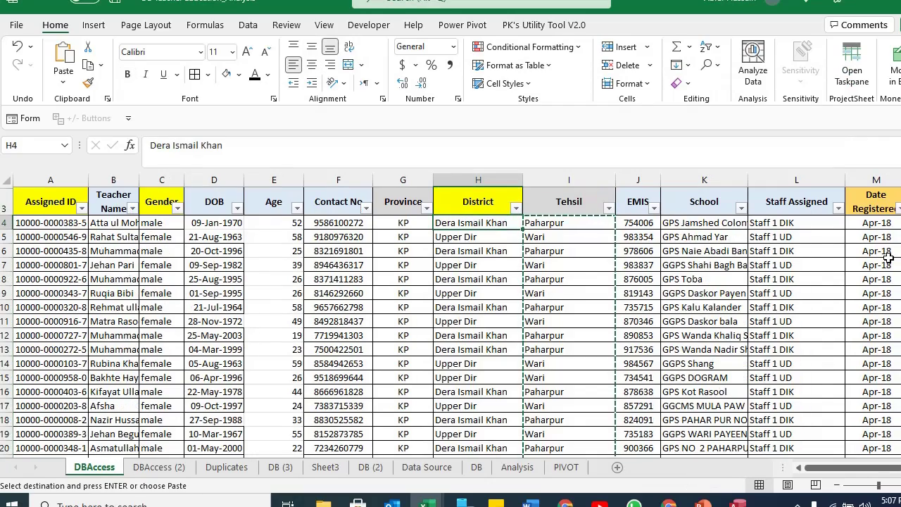
{"action": "key", "text": "ctrl+shift+Down"}
{"action": "key", "text": "ctrl+c"}
{"action": "key", "text": "alt+Tab"}
{"action": "key", "text": "Down"}
{"action": "key", "text": "ctrl+v"}
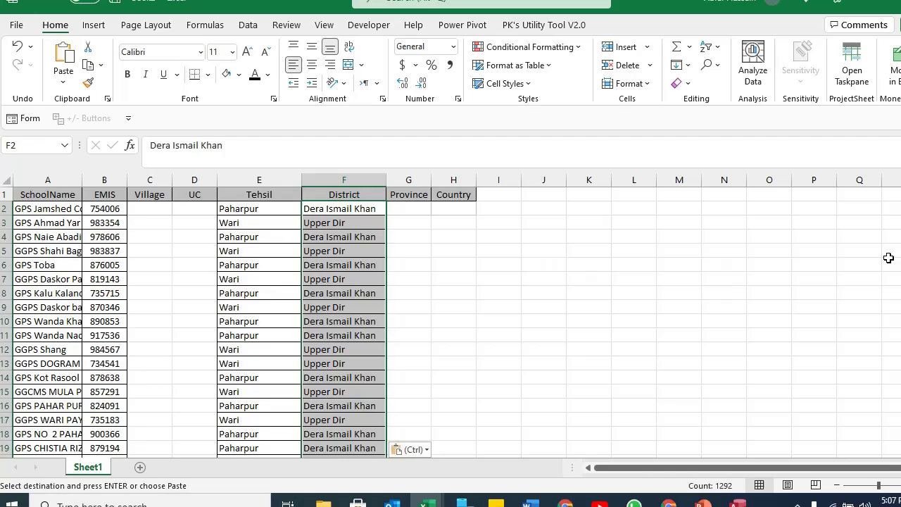
Copy the province values into the new sheet's Province column.
{"action": "key", "text": "alt+Tab"}
{"action": "key", "text": "ctrl+Up"}
{"action": "key", "text": "Left"}
{"action": "key", "text": "Down"}
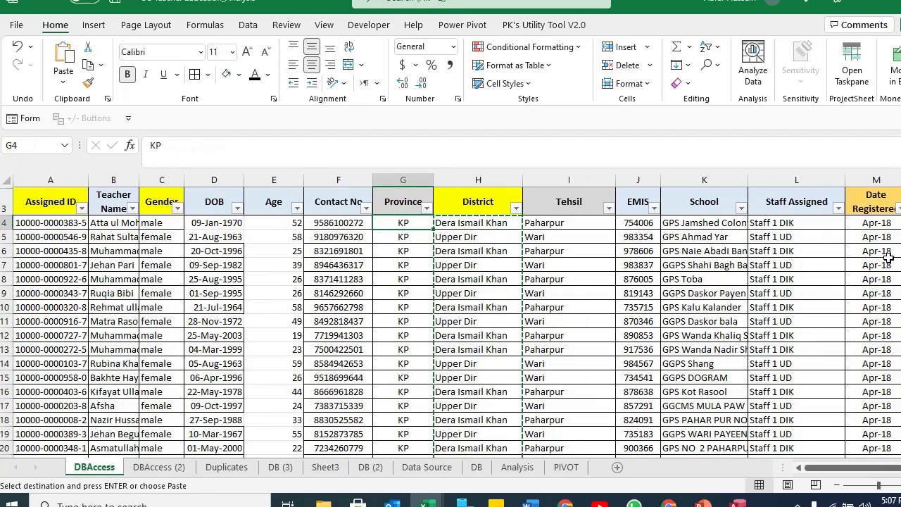
{"action": "key", "text": "ctrl+shift+Down"}
{"action": "key", "text": "ctrl+c"}
{"action": "key", "text": "alt+Tab"}
{"action": "key", "text": "ctrl+shift+Down"}
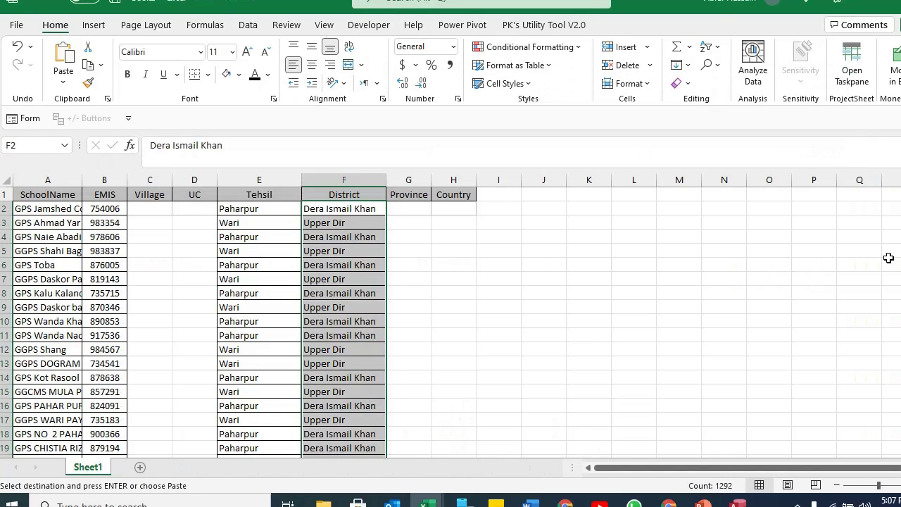
{"action": "key", "text": "Right"}
{"action": "key", "text": "ctrl+v"}
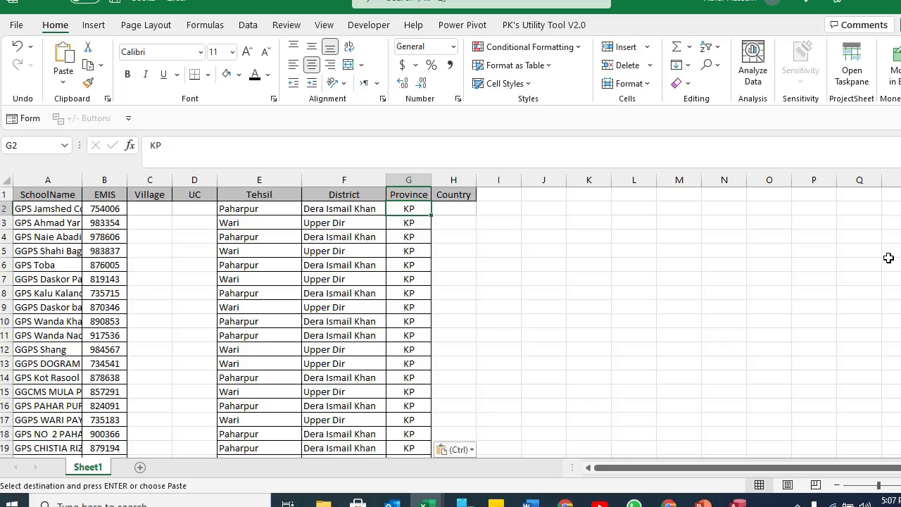
{"action": "key", "text": "Escape"}
Fill every Province cell with Khyber Pakhtunkhwa and autofit the column.
{"action": "type", "text": "Khyber"}
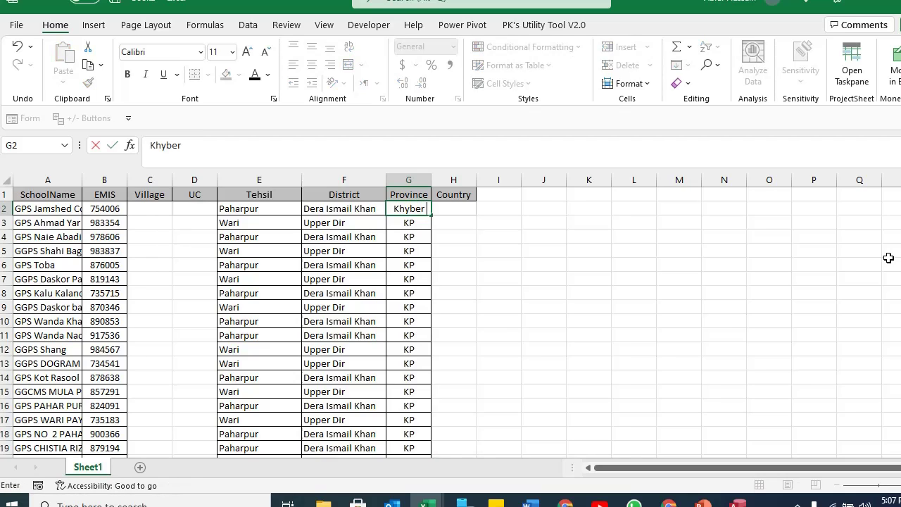
{"action": "type", "text": " Pakhtun"}
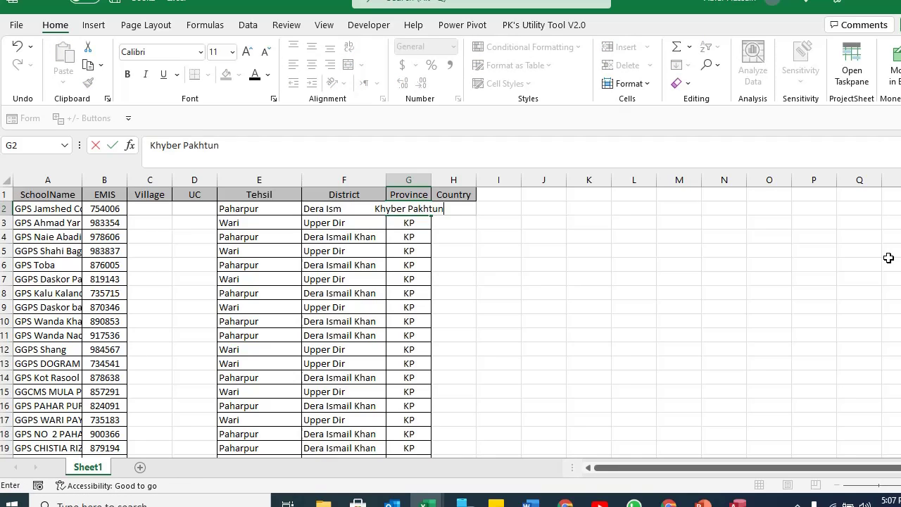
{"action": "type", "text": "khwa"}
{"action": "key", "text": "ctrl+Return"}
{"action": "key", "text": "ctrl+c"}
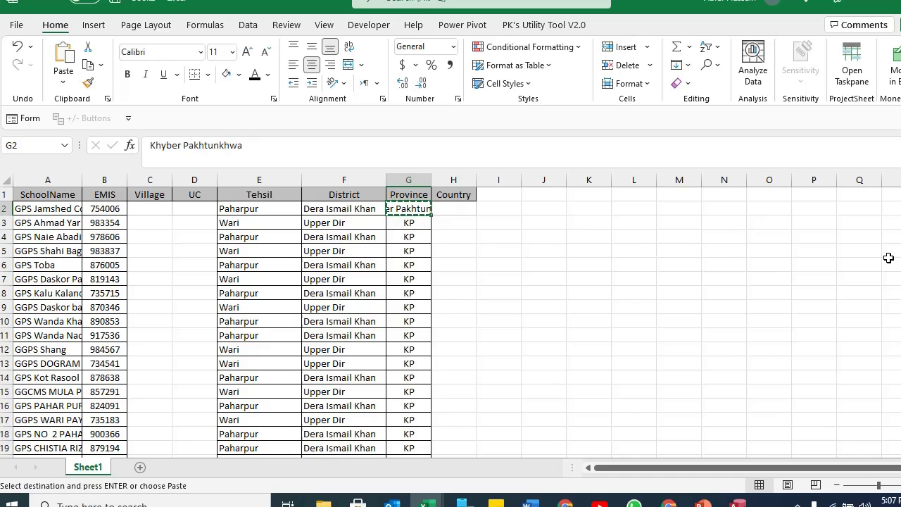
{"action": "key", "text": "ctrl+shift+Down"}
{"action": "key", "text": "ctrl+v"}
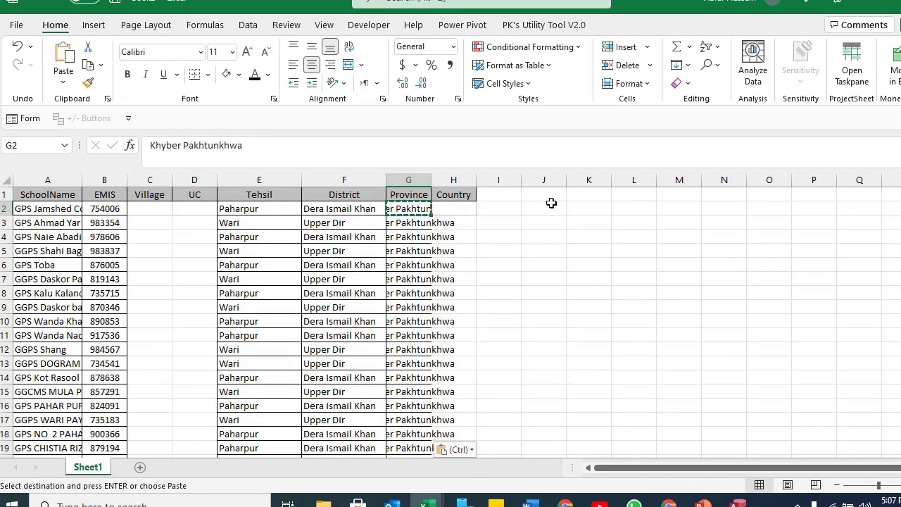
{"action": "double_click", "coordinate": [432, 180]}
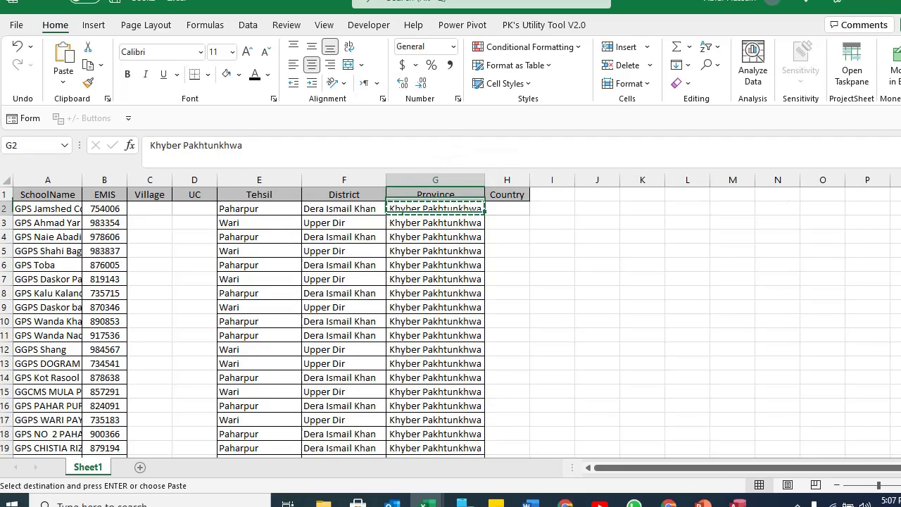
Enter Pakistan in the first Country cell, correcting the 'Paksitan' typo.
{"action": "left_click", "coordinate": [507, 208]}
{"action": "key", "text": "ctrl+v"}
{"action": "type", "text": "Paksitan"}
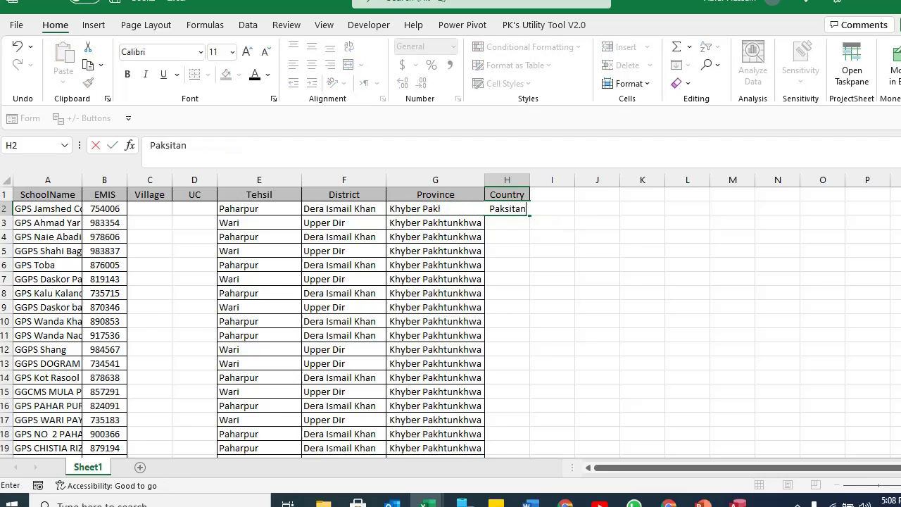
{"action": "key", "text": "Return"}
{"action": "double_click", "coordinate": [514, 208]}
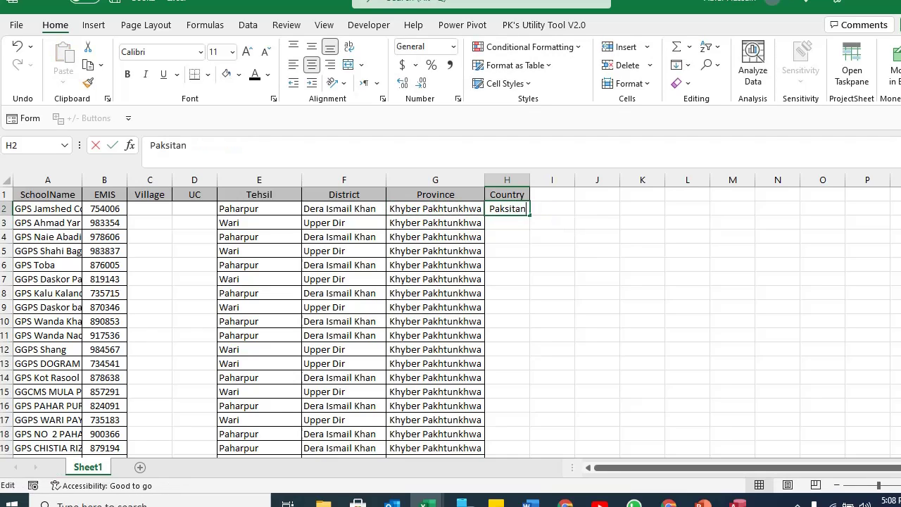
{"action": "key", "text": "BackSpace"}
{"action": "key", "text": "Right"}
{"action": "type", "text": "s"}
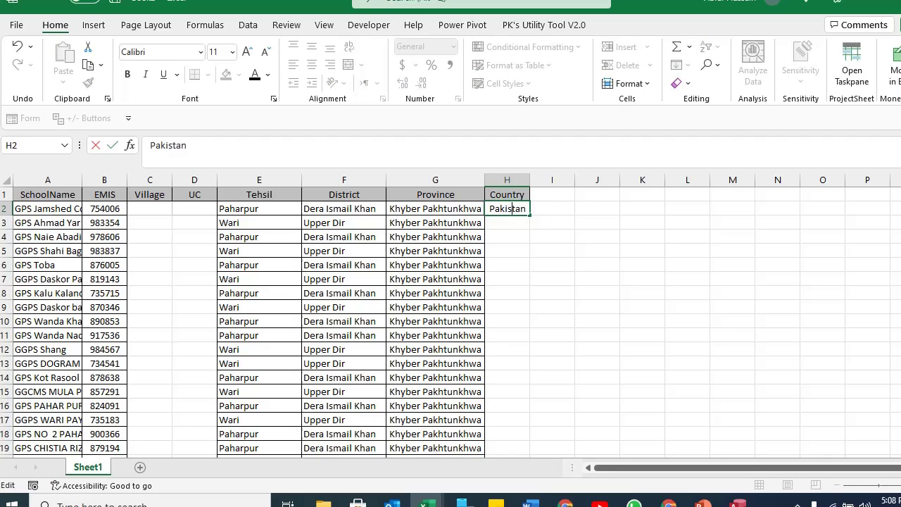
{"action": "key", "text": "ctrl+Return"}
Fill the whole Country column with Pakistan down to the last record.
{"action": "key", "text": "ctrl+c"}
{"action": "key", "text": "Left"}
{"action": "key", "text": "ctrl+Down"}
{"action": "key", "text": "Right"}
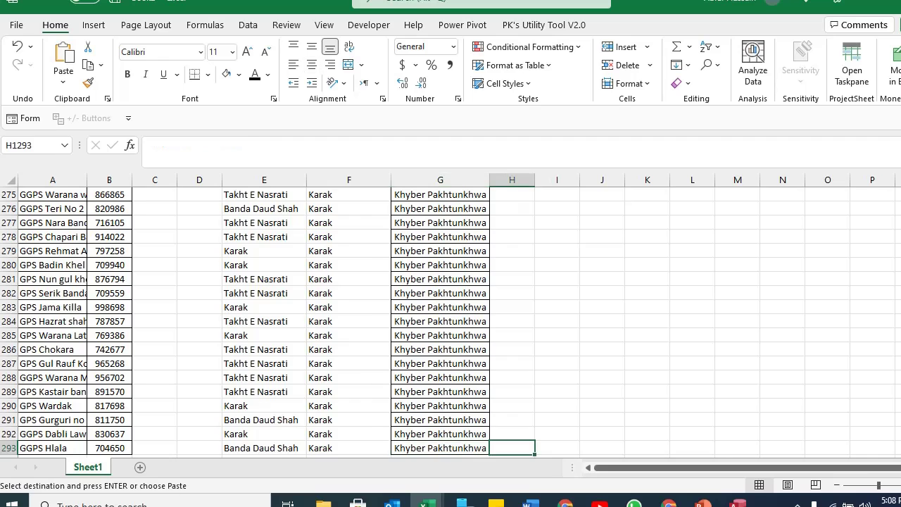
{"action": "key", "text": "ctrl+shift+Up"}
{"action": "key", "text": "ctrl+v"}
{"action": "key", "text": "ctrl+Up"}
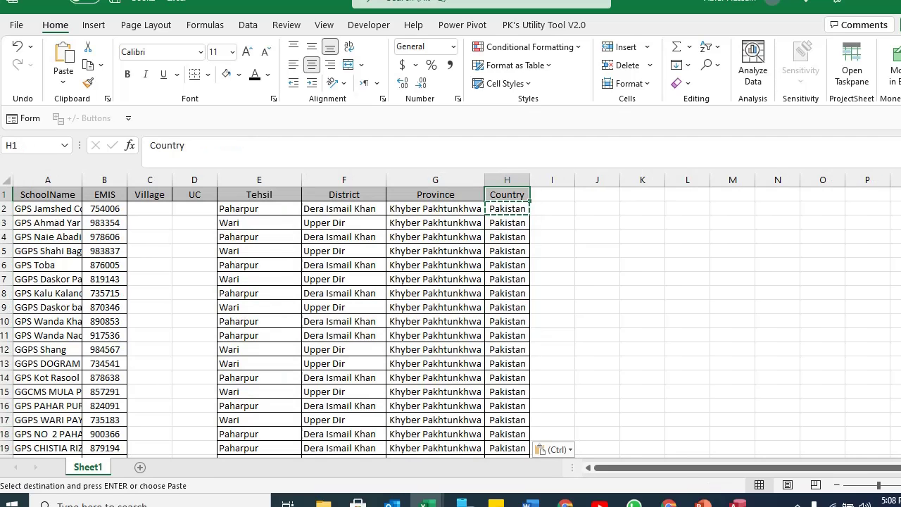
{"action": "key", "text": "ctrl+Left"}
{"action": "key", "text": "Down"}
{"action": "key", "text": "Escape"}
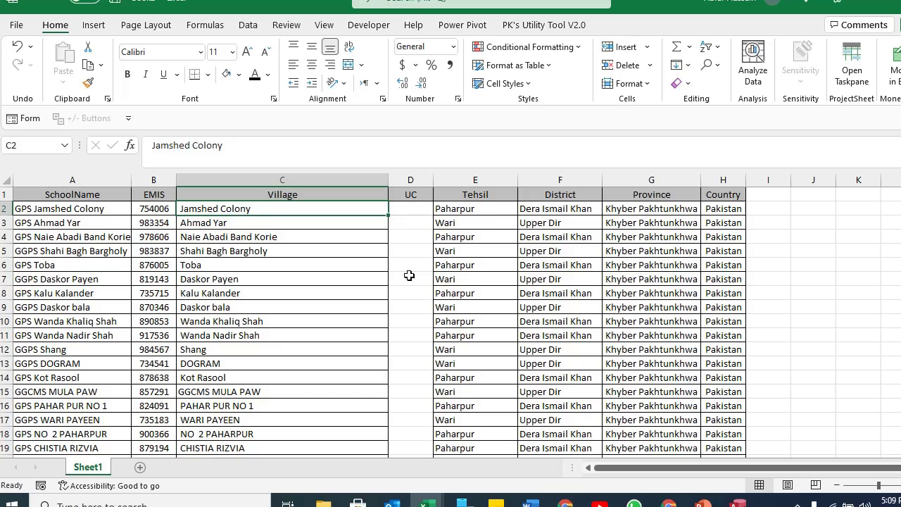
Copy the whole school table and switch between the source and new workbooks.
{"action": "key", "text": "Up"}
{"action": "key", "text": "ctrl+Left"}
{"action": "key", "text": "Down"}
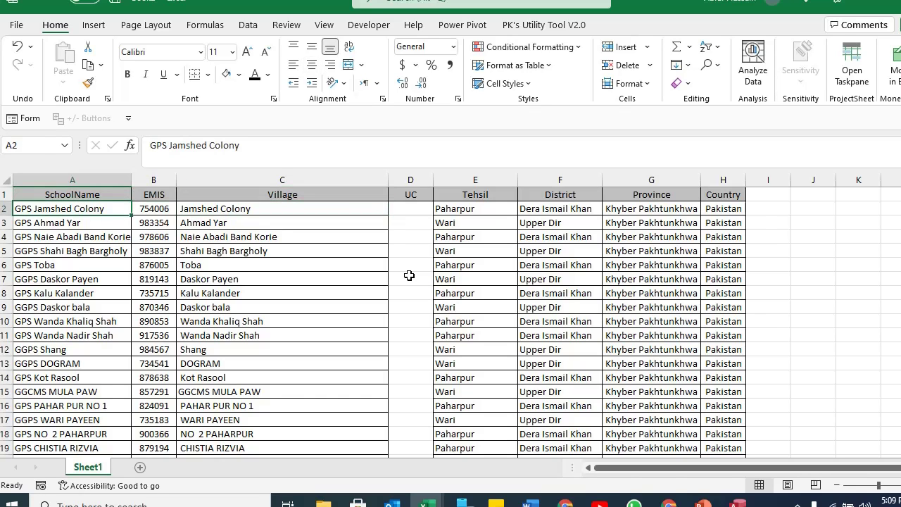
{"action": "key", "text": "ctrl+shift+Right"}
{"action": "key", "text": "ctrl+shift+Down"}
{"action": "key", "text": "ctrl+c"}
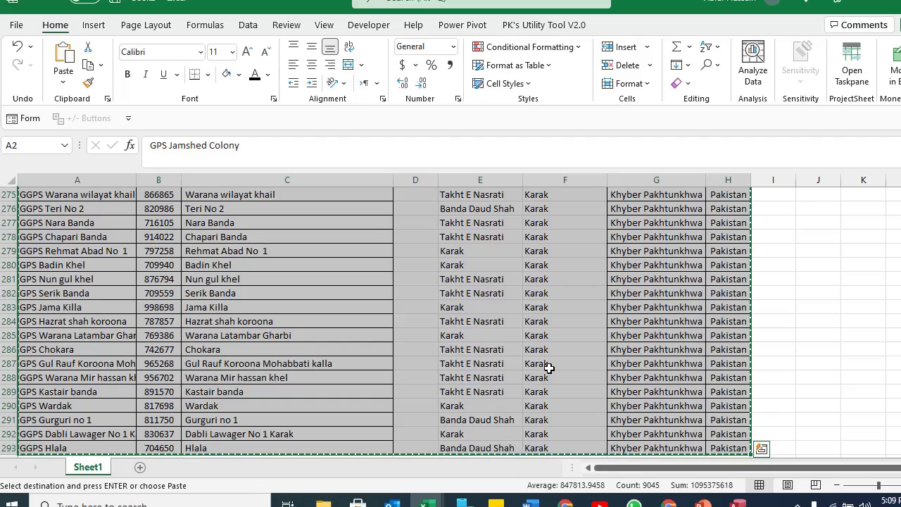
{"action": "key", "text": "alt+Tab"}
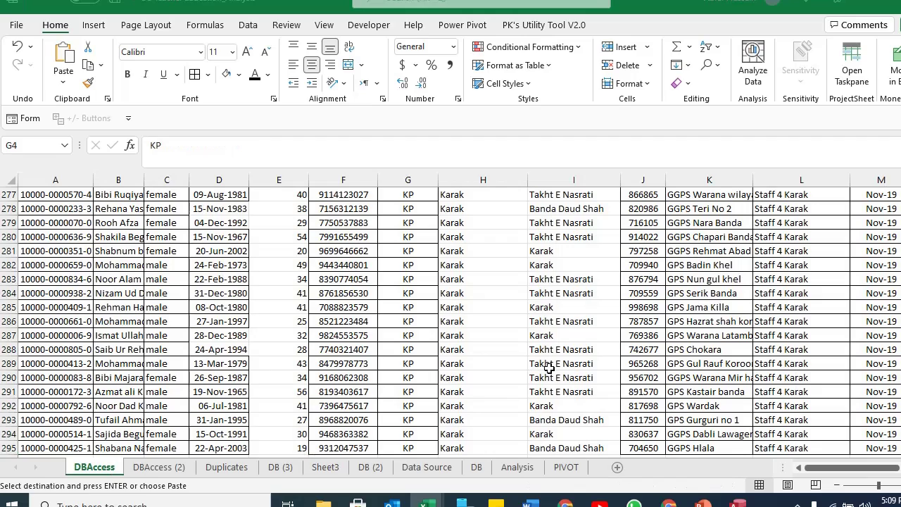
{"action": "key", "text": "alt+Tab"}
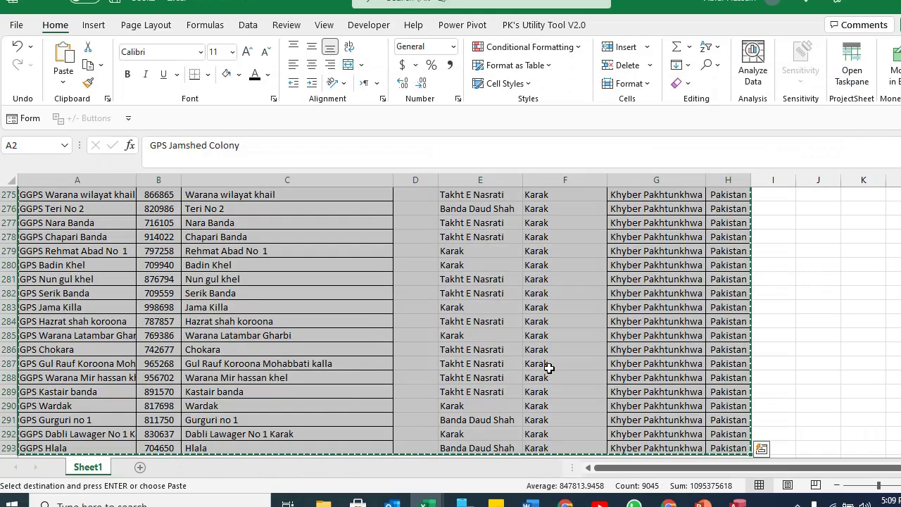
Select the full school range A1:H293 from the SchoolName header and show the Data tab.
{"action": "key", "text": "ctrl+Home"}
{"action": "key", "text": "Right"}
{"action": "key", "text": "Down"}
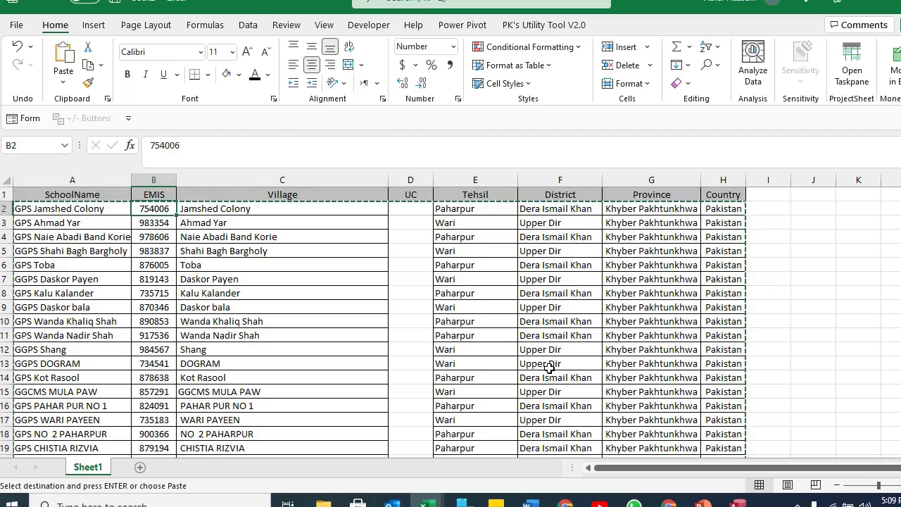
{"action": "key", "text": "Escape"}
{"action": "key", "text": "Up"}
{"action": "key", "text": "Down"}
{"action": "key", "text": "Left"}
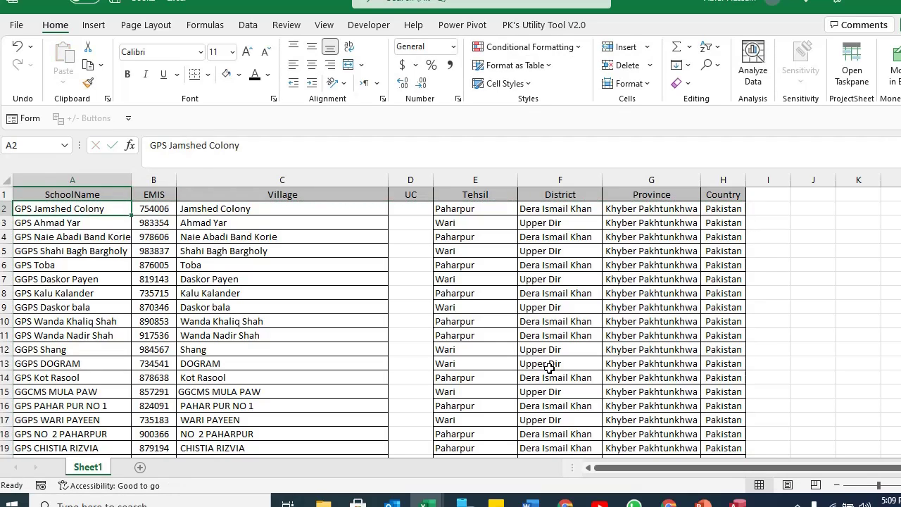
{"action": "key", "text": "Up"}
{"action": "key", "text": "Down"}
{"action": "key", "text": "Up"}
{"action": "key", "text": "Down"}
{"action": "key", "text": "Up"}
{"action": "key", "text": "ctrl+shift+End"}
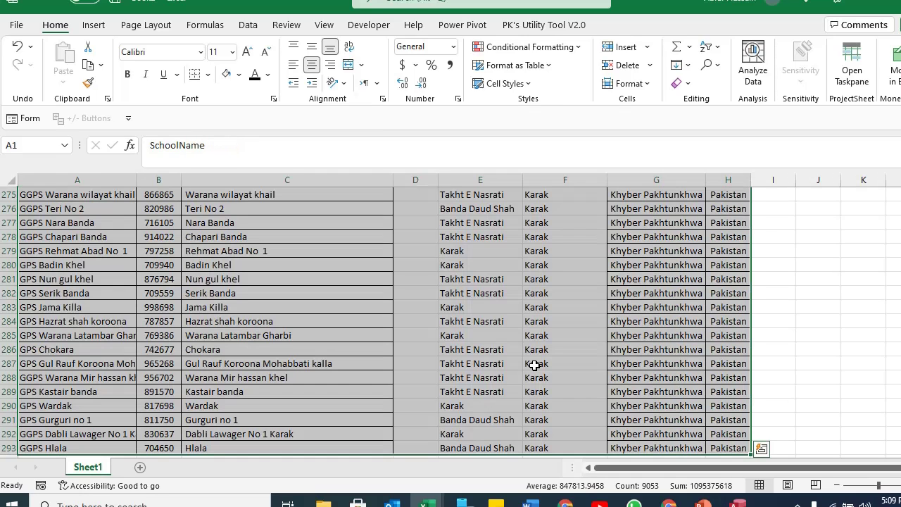
{"action": "left_click", "coordinate": [247, 25]}
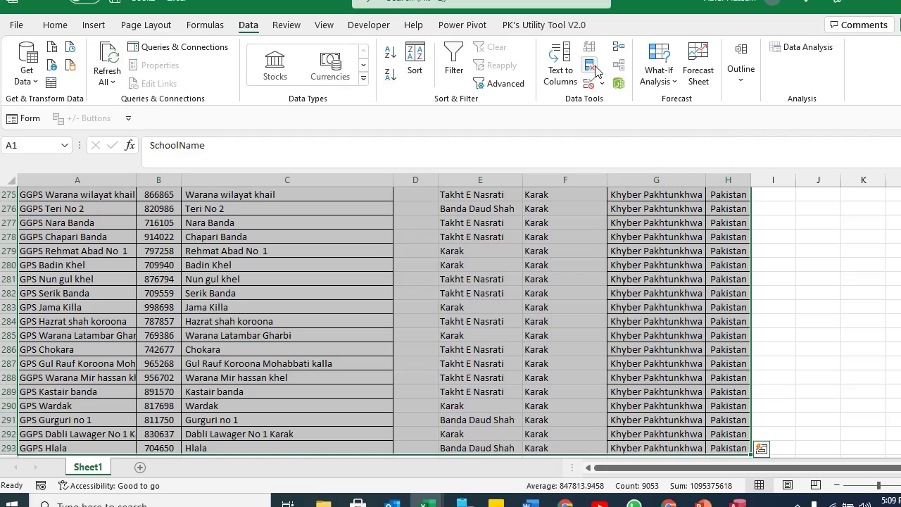
Remove duplicate rows keyed on EMIS only, leaving 1286 unique school records.
{"action": "left_click", "coordinate": [592, 67]}
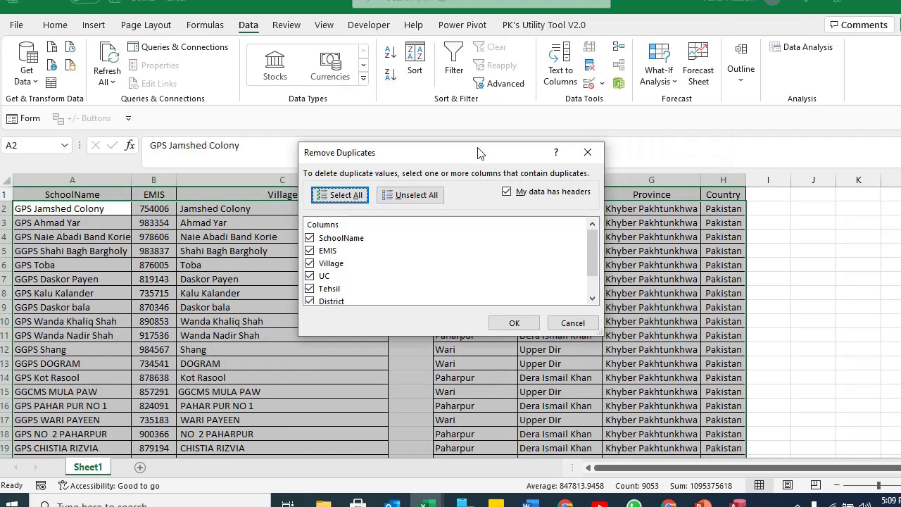
{"action": "left_click", "coordinate": [411, 195]}
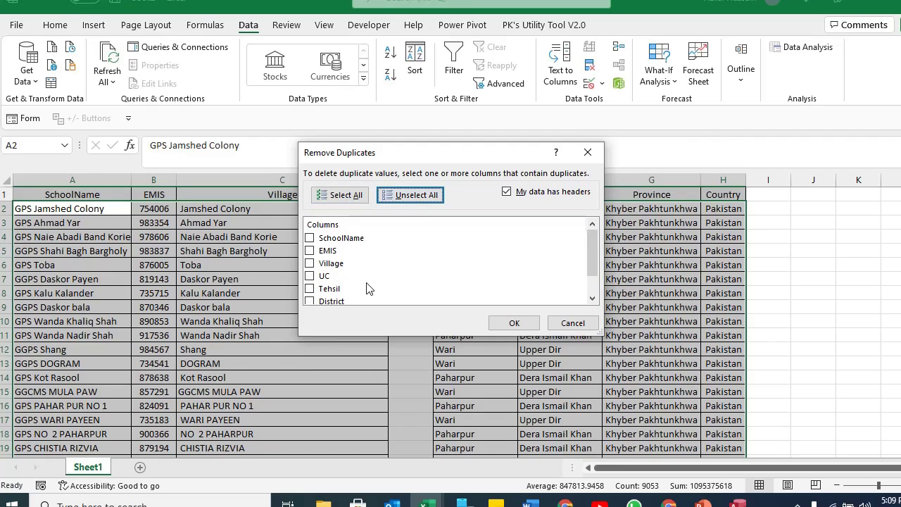
{"action": "left_click", "coordinate": [310, 252]}
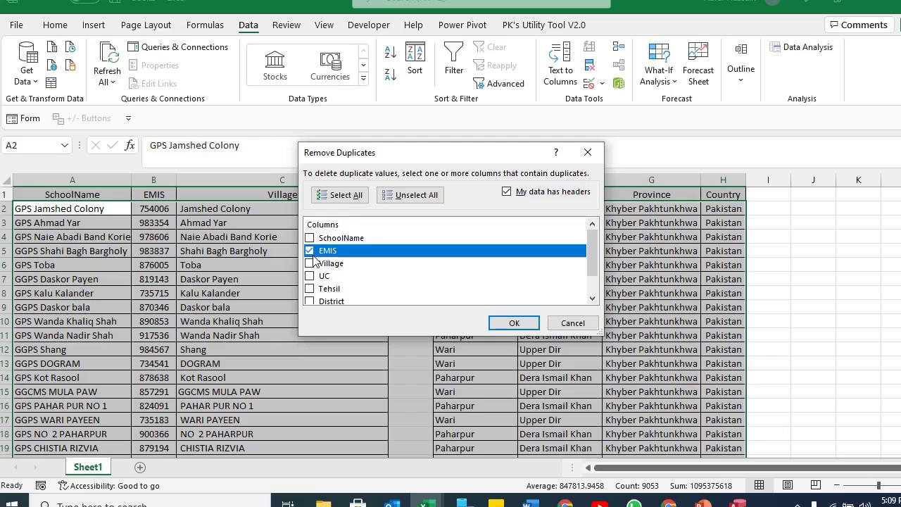
{"action": "left_click", "coordinate": [412, 196]}
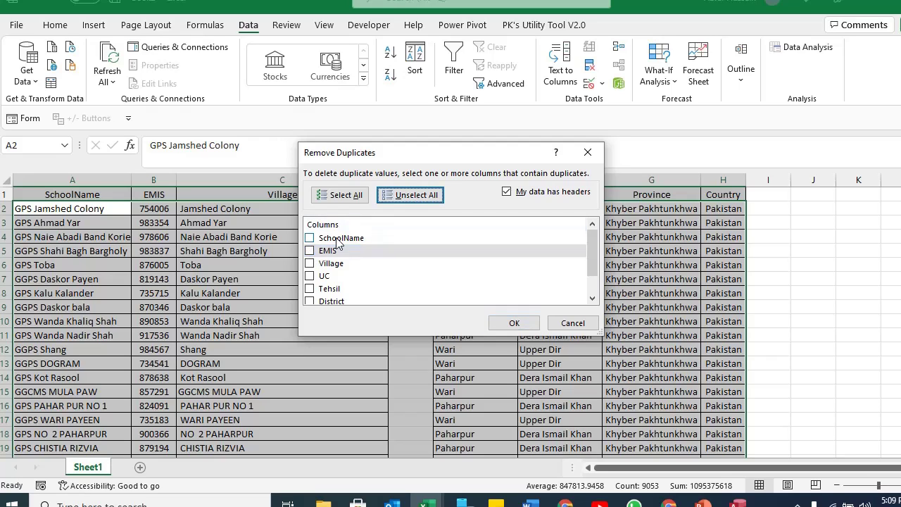
{"action": "left_click", "coordinate": [310, 250]}
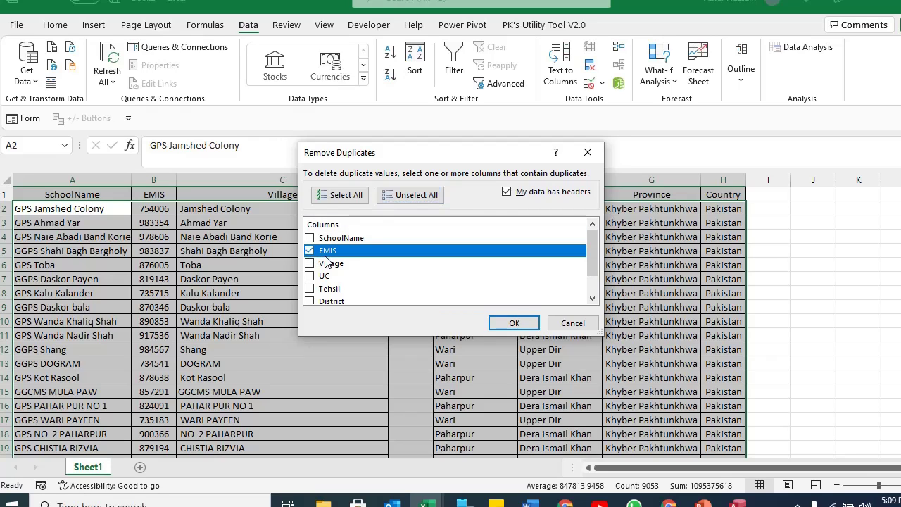
{"action": "left_click", "coordinate": [514, 322]}
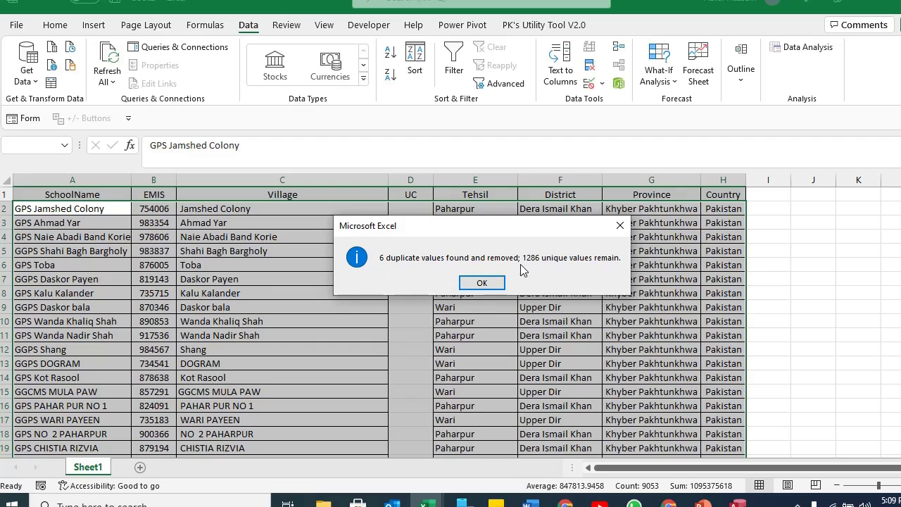
{"action": "left_click", "coordinate": [481, 283]}
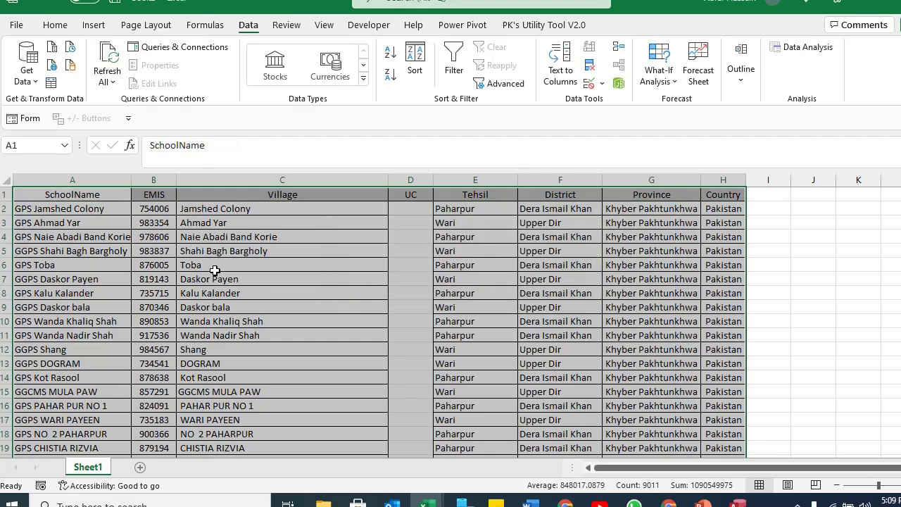
{"action": "left_click", "coordinate": [81, 201]}
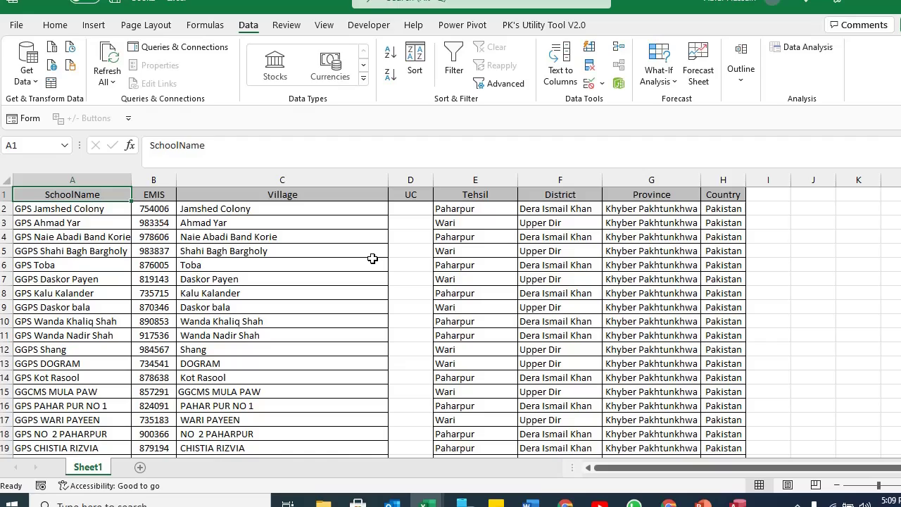
Copy the school records A2:H287 in Excel and switch over to Access.
{"action": "key", "text": "Down"}
{"action": "key", "text": "ctrl+shift+Right"}
{"action": "key", "text": "ctrl+shift+Down"}
{"action": "key", "text": "ctrl+c"}
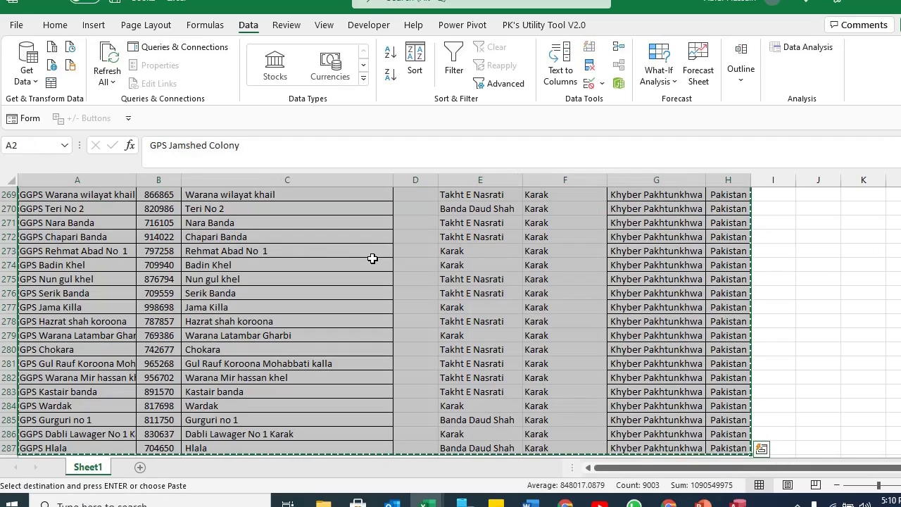
{"action": "key", "text": "ctrl+Tab"}
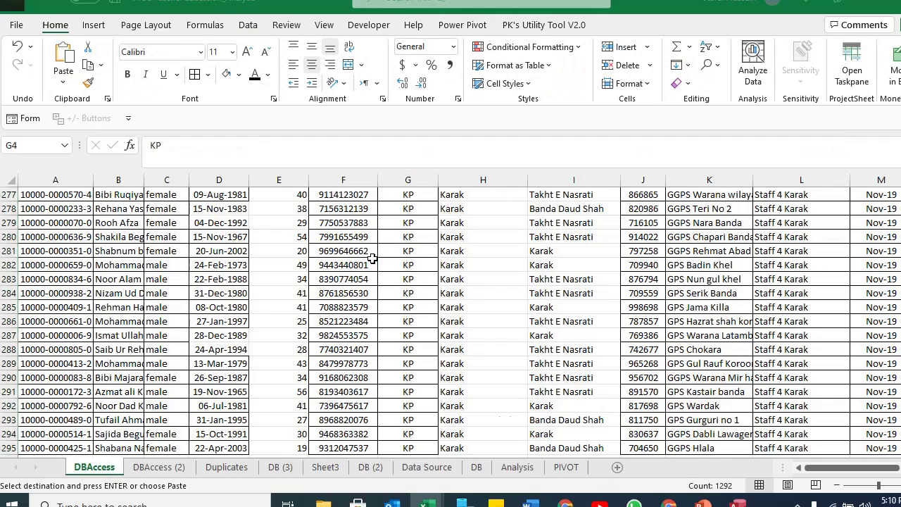
{"action": "key", "text": "ctrl+Tab"}
{"action": "left_click", "coordinate": [703, 504]}
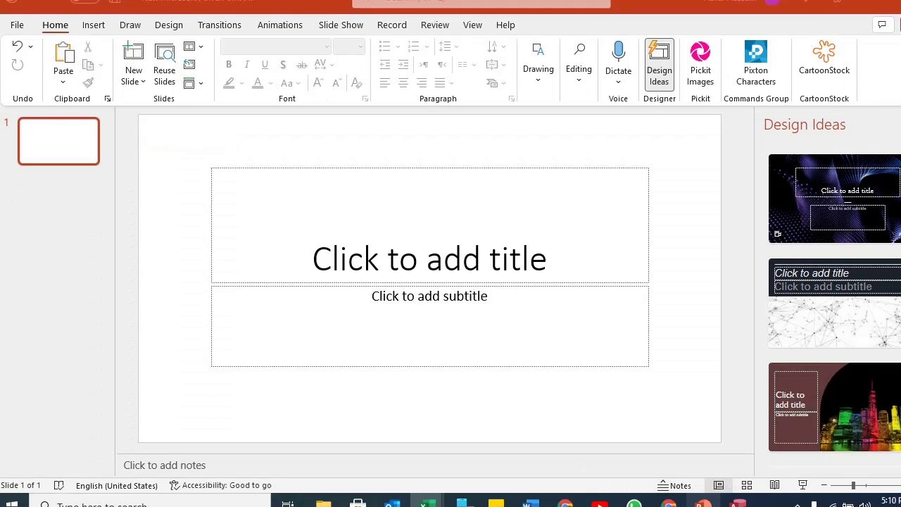
{"action": "left_click", "coordinate": [738, 505]}
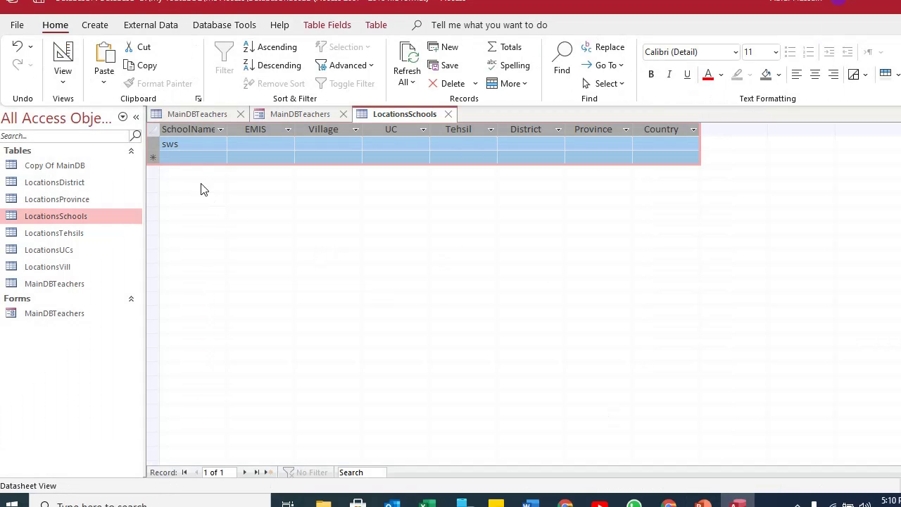
Paste the 1286 records into LocationsSchools and widen the SchoolName column.
{"action": "key", "text": "ctrl+v"}
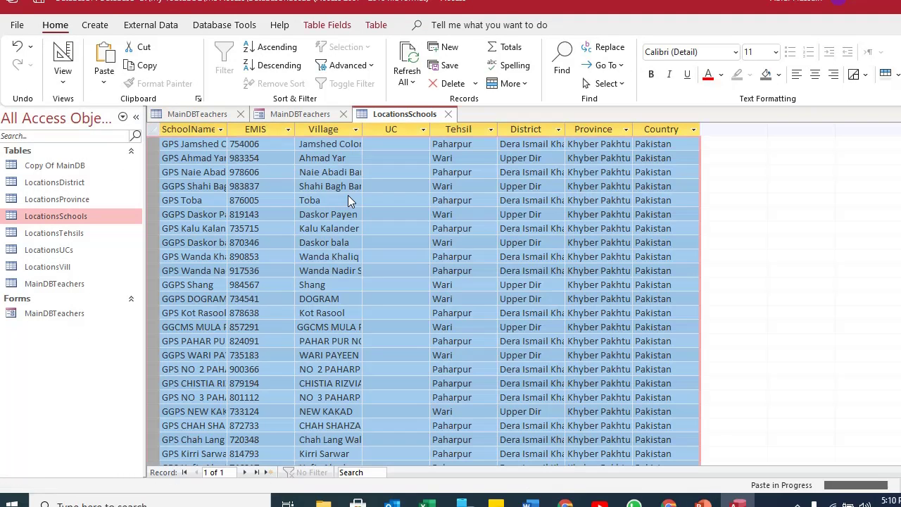
{"action": "left_click", "coordinate": [452, 286]}
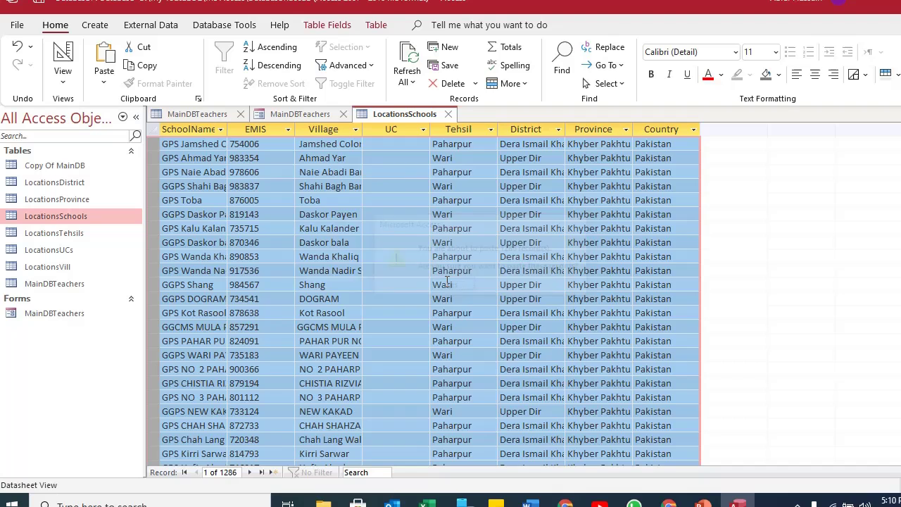
{"action": "left_click", "coordinate": [280, 184]}
{"action": "left_click_drag", "start_coordinate": [229, 130], "coordinate": [252, 131]}
{"action": "left_click", "coordinate": [329, 201]}
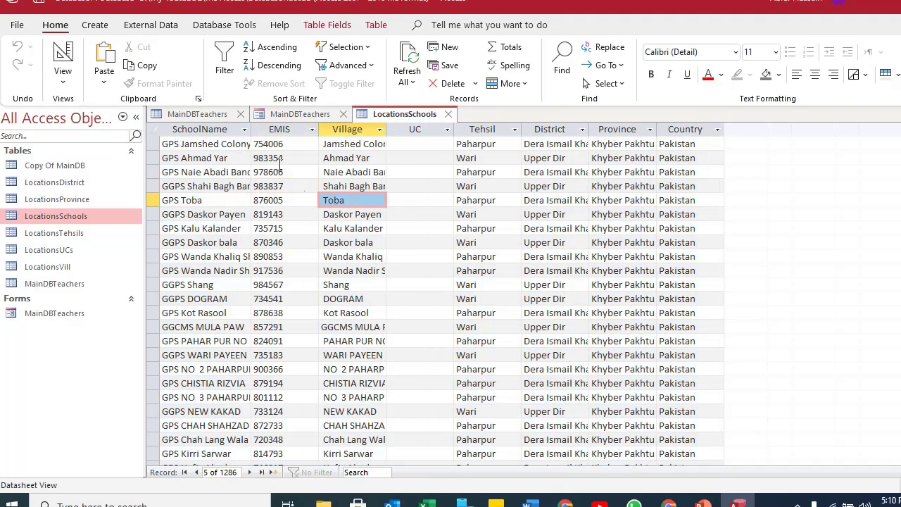
{"action": "left_click", "coordinate": [282, 158]}
{"action": "left_click", "coordinate": [231, 147]}
{"action": "left_click", "coordinate": [302, 114]}
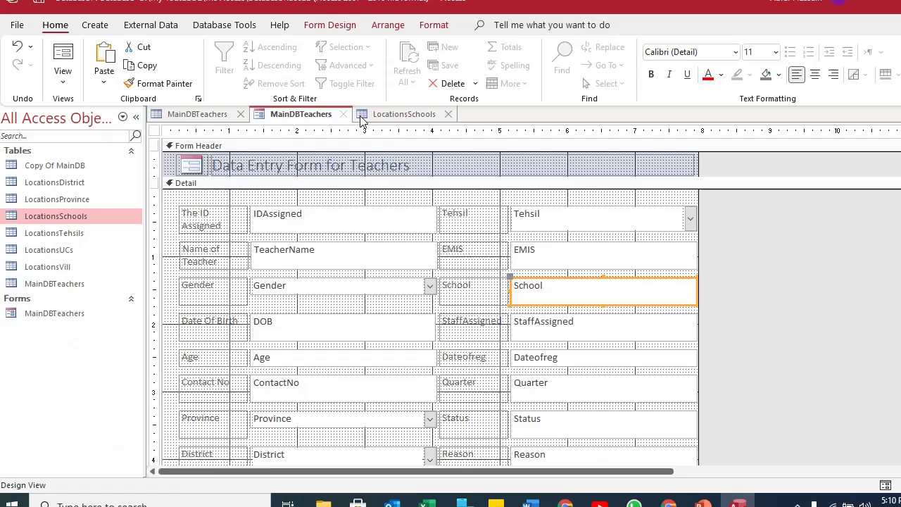
{"action": "left_click", "coordinate": [361, 118]}
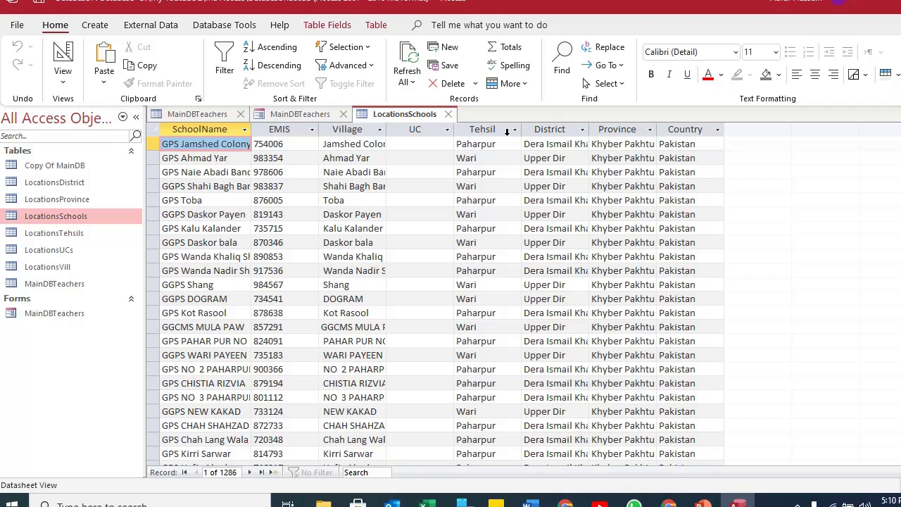
{"action": "left_click", "coordinate": [688, 130]}
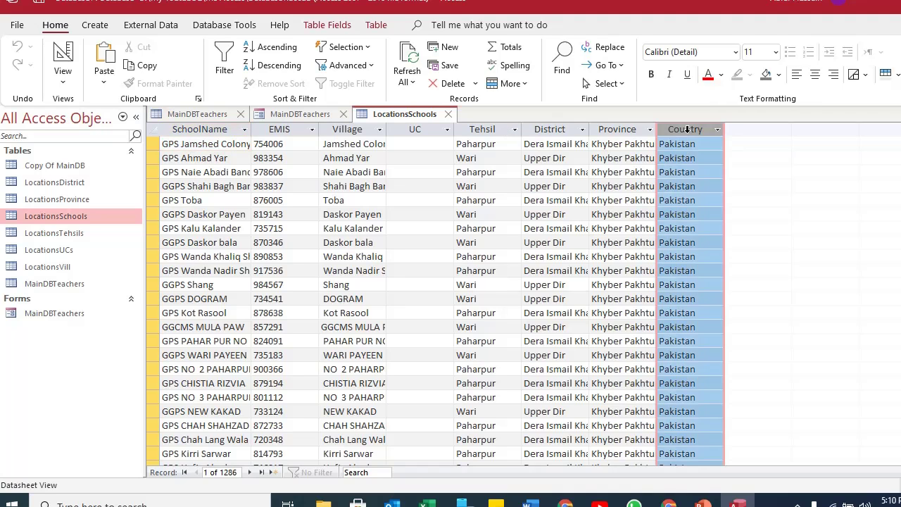
{"action": "left_click", "coordinate": [627, 126]}
{"action": "left_click", "coordinate": [573, 129]}
{"action": "left_click", "coordinate": [499, 130]}
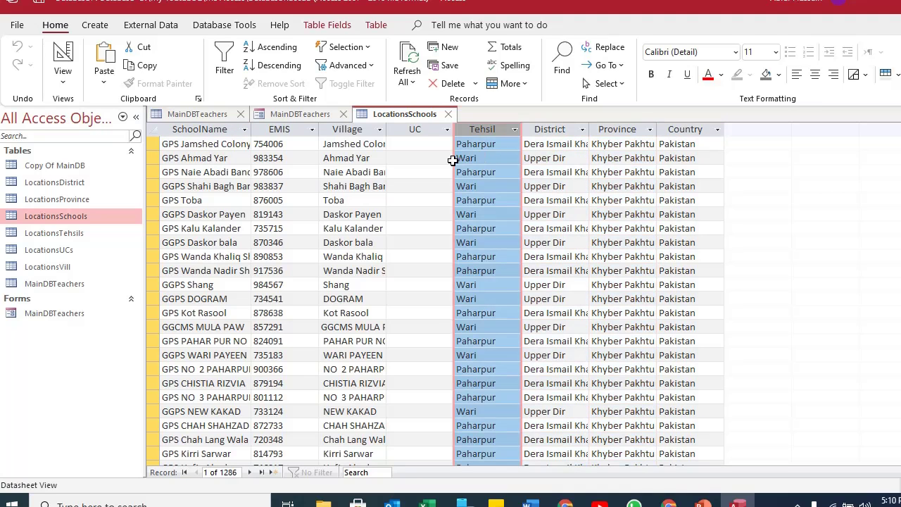
{"action": "left_click", "coordinate": [417, 137]}
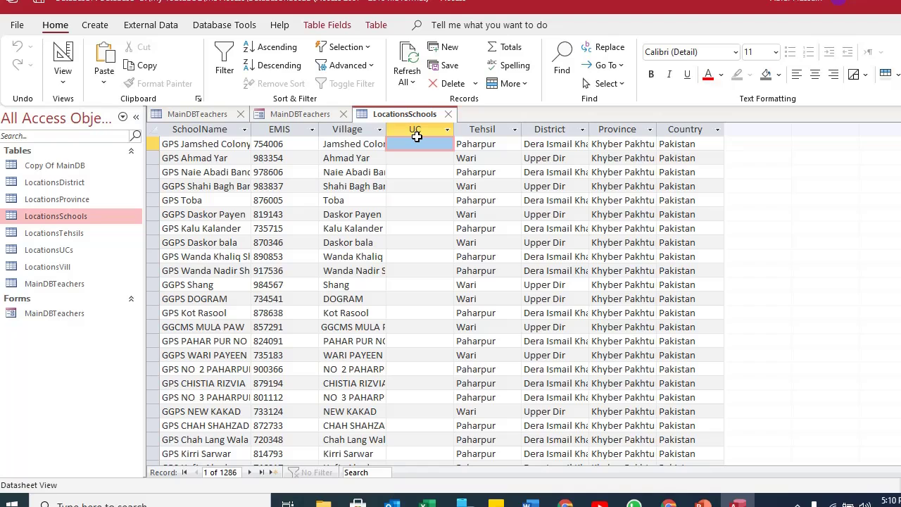
{"action": "left_click", "coordinate": [491, 130]}
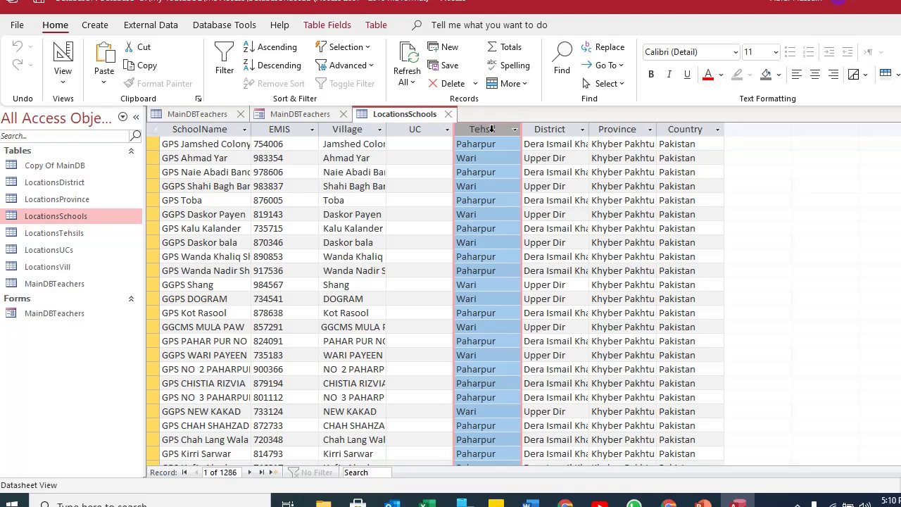
{"action": "left_click", "coordinate": [354, 130]}
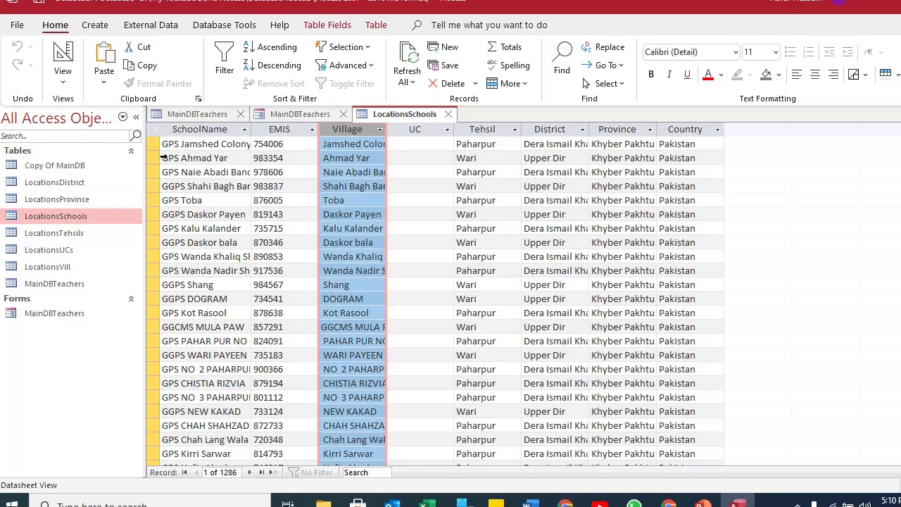
{"action": "left_click", "coordinate": [200, 130]}
{"action": "left_click", "coordinate": [343, 130]}
{"action": "left_click", "coordinate": [154, 134]}
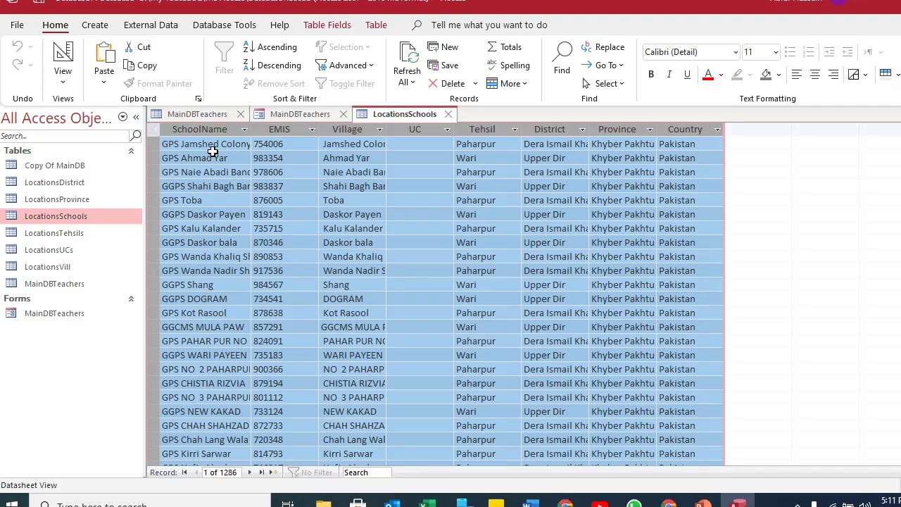
Close the LocationsSchools table, saving its layout, and return to the form design.
{"action": "left_click", "coordinate": [448, 114]}
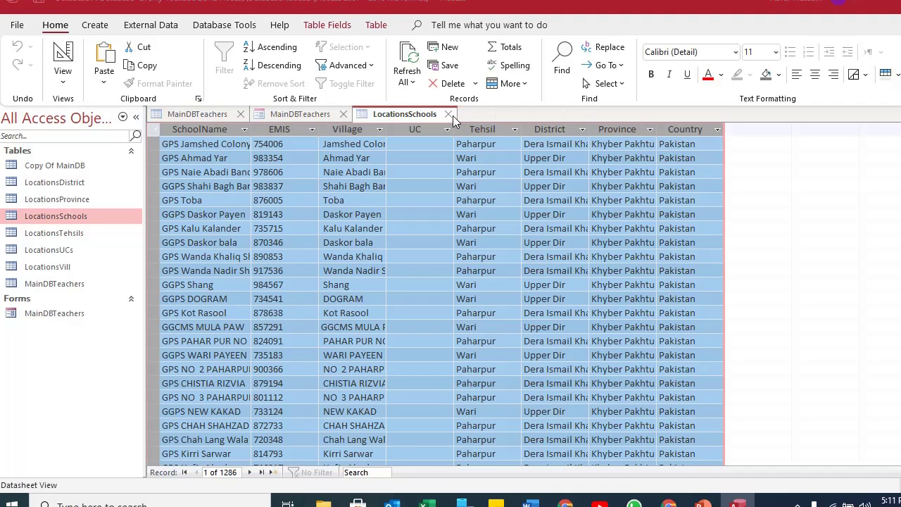
{"action": "left_click", "coordinate": [422, 282]}
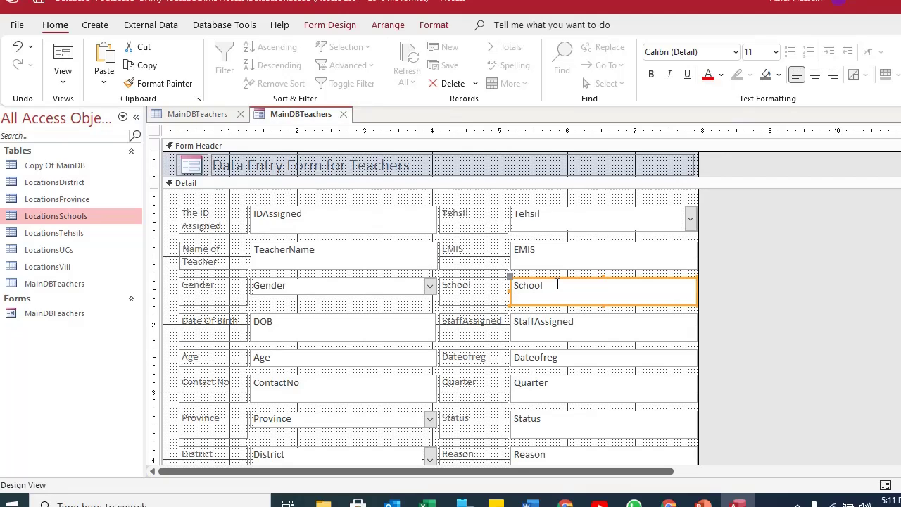
{"action": "left_click", "coordinate": [529, 250]}
{"action": "left_click", "coordinate": [543, 292]}
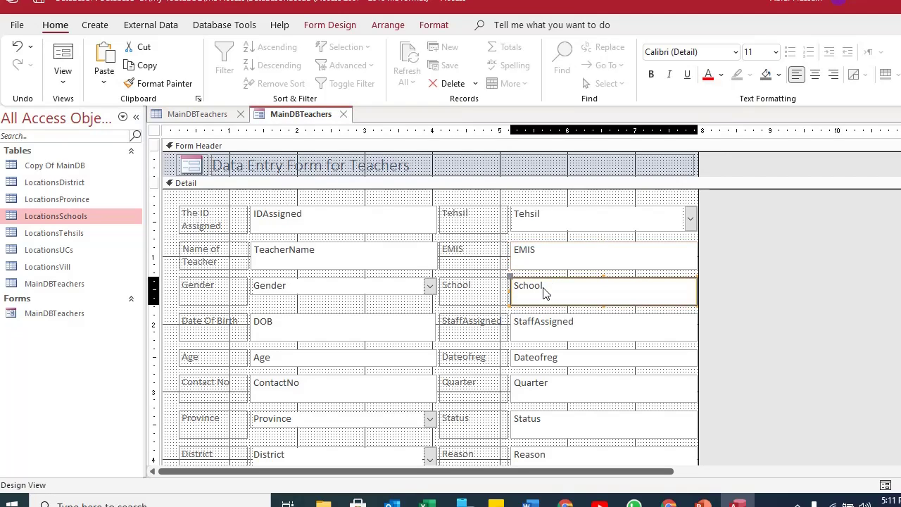
{"action": "left_click", "coordinate": [525, 253]}
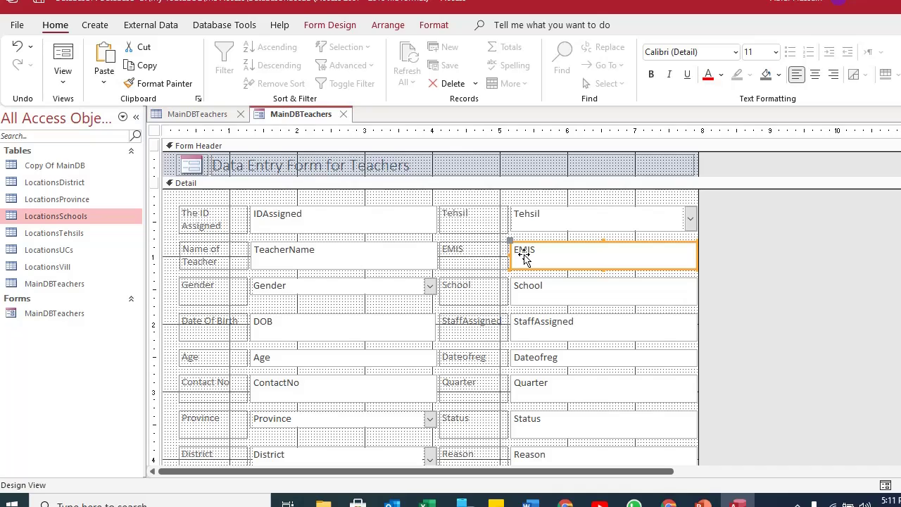
{"action": "left_click", "coordinate": [470, 283]}
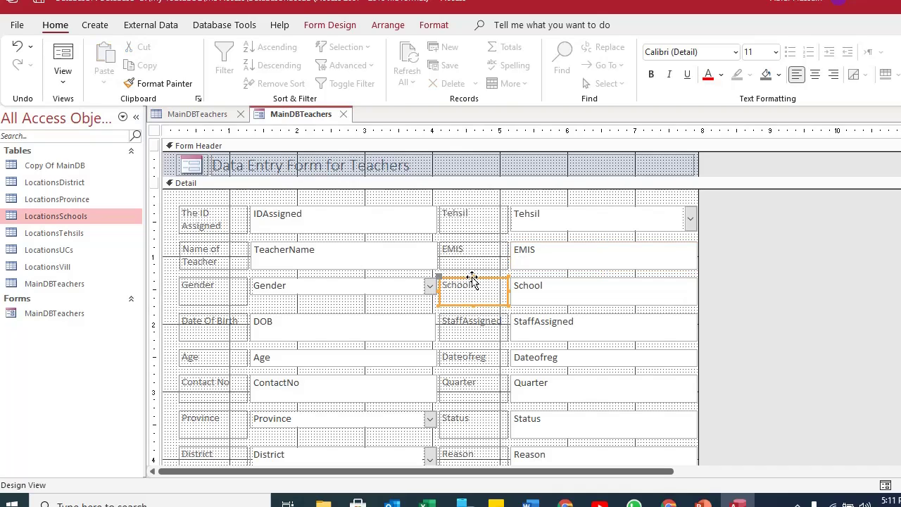
Nudge the School text box up into line with EMIS and open its properties.
{"action": "left_click", "coordinate": [549, 284]}
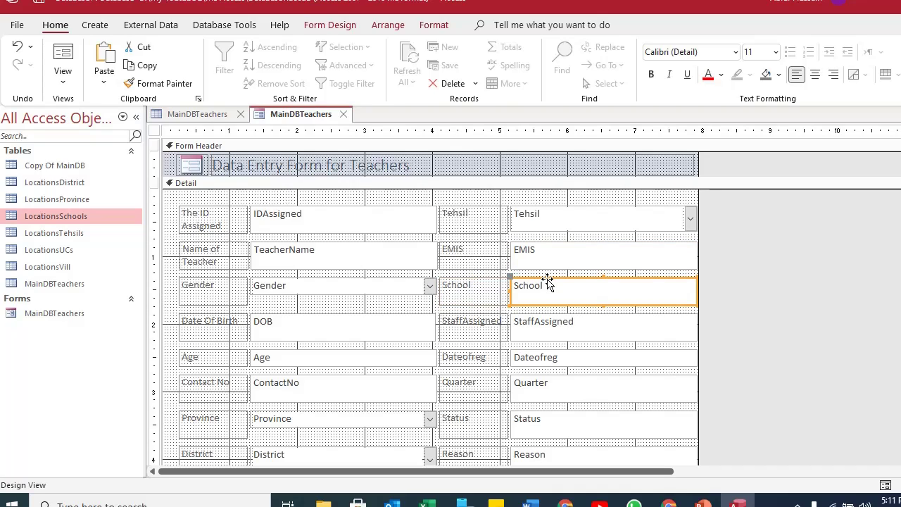
{"action": "left_click", "coordinate": [527, 258]}
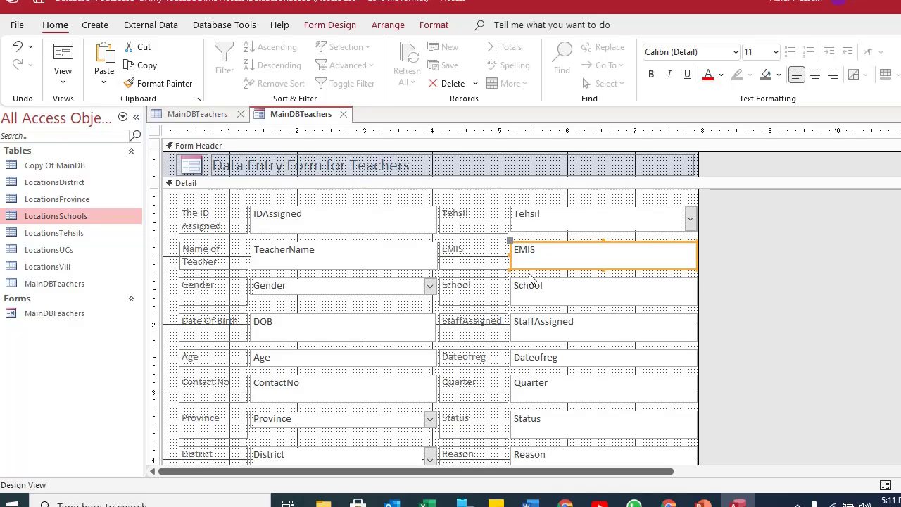
{"action": "left_click", "coordinate": [532, 285]}
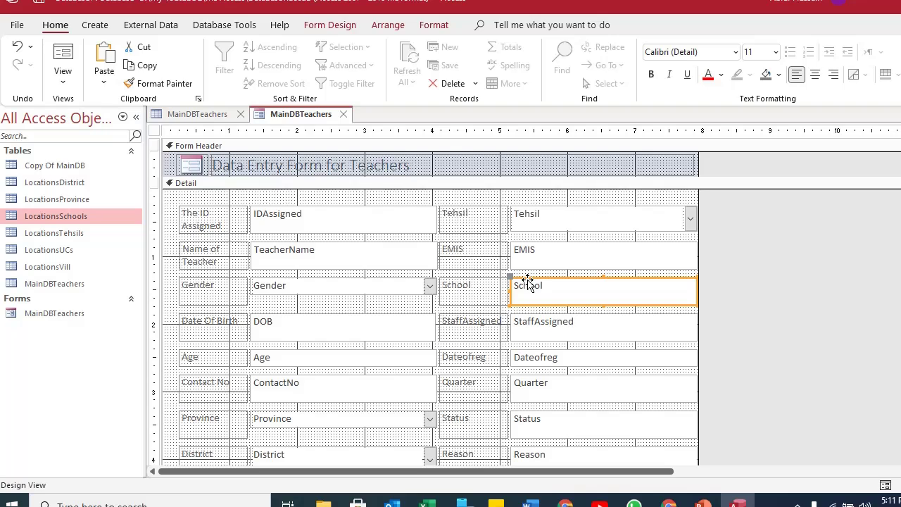
{"action": "left_click", "coordinate": [528, 237]}
{"action": "left_click", "coordinate": [530, 252]}
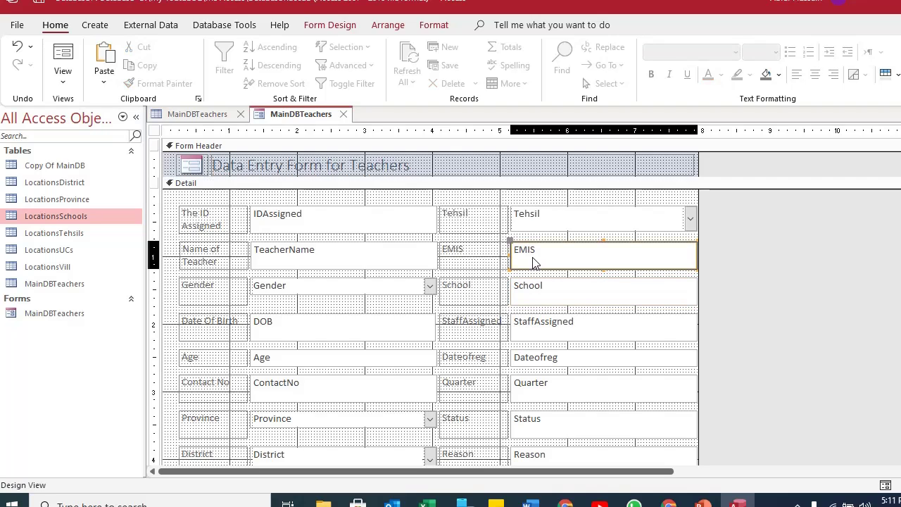
{"action": "left_click", "coordinate": [548, 287]}
{"action": "left_click", "coordinate": [539, 256]}
{"action": "left_click", "coordinate": [545, 297]}
{"action": "left_click", "coordinate": [533, 255]}
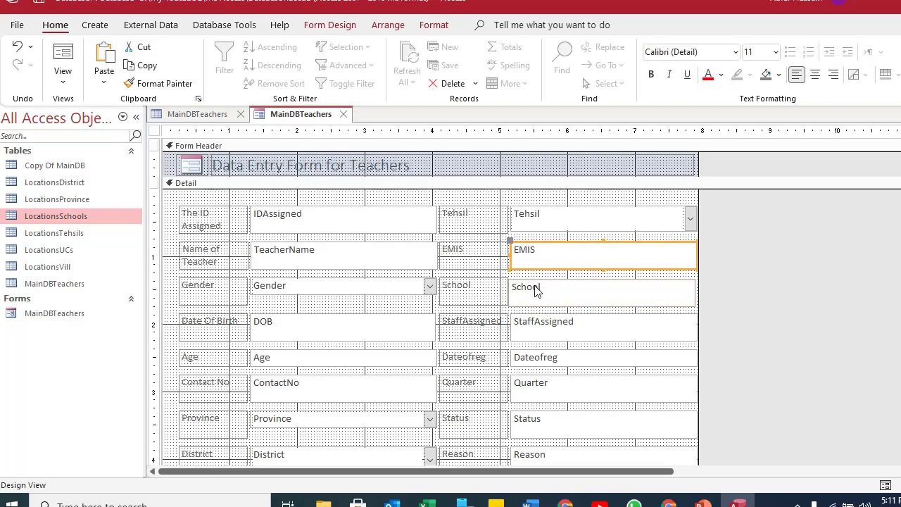
{"action": "left_click", "coordinate": [539, 290]}
{"action": "left_click", "coordinate": [536, 257]}
{"action": "left_click", "coordinate": [536, 289]}
{"action": "left_click", "coordinate": [530, 253]}
{"action": "left_click", "coordinate": [539, 300]}
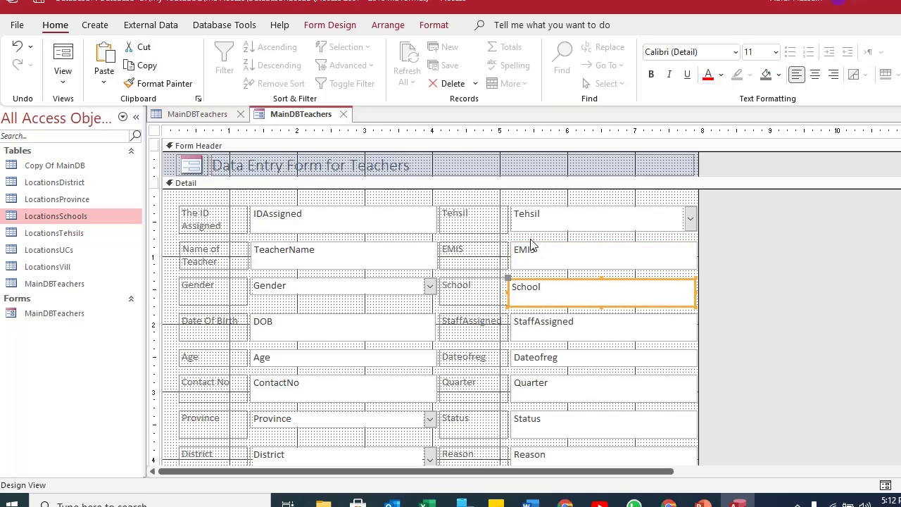
{"action": "left_click", "coordinate": [534, 248]}
{"action": "left_click", "coordinate": [530, 295]}
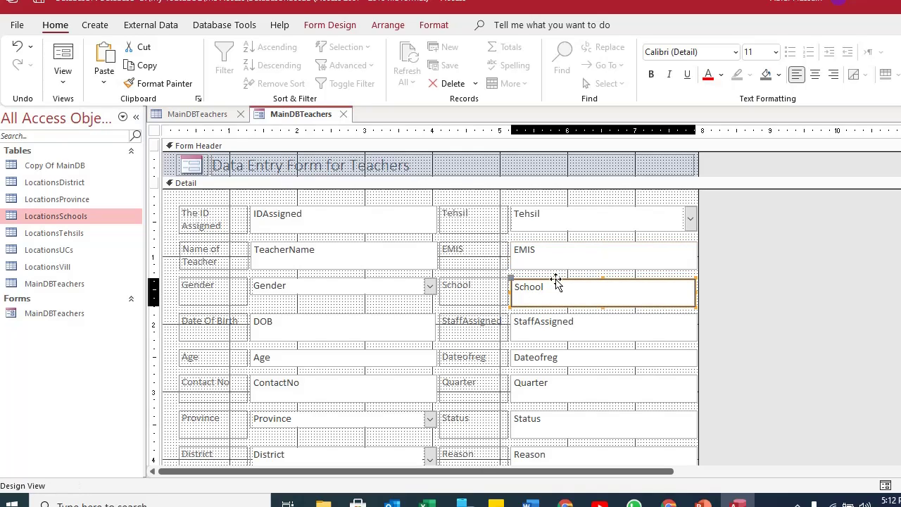
{"action": "left_click_drag", "start_coordinate": [531, 285], "coordinate": [535, 282]}
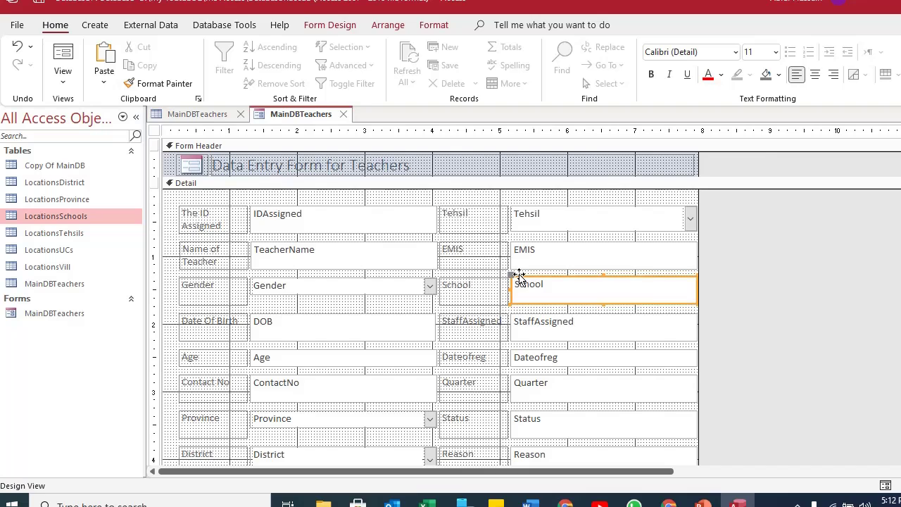
{"action": "double_click", "coordinate": [519, 279]}
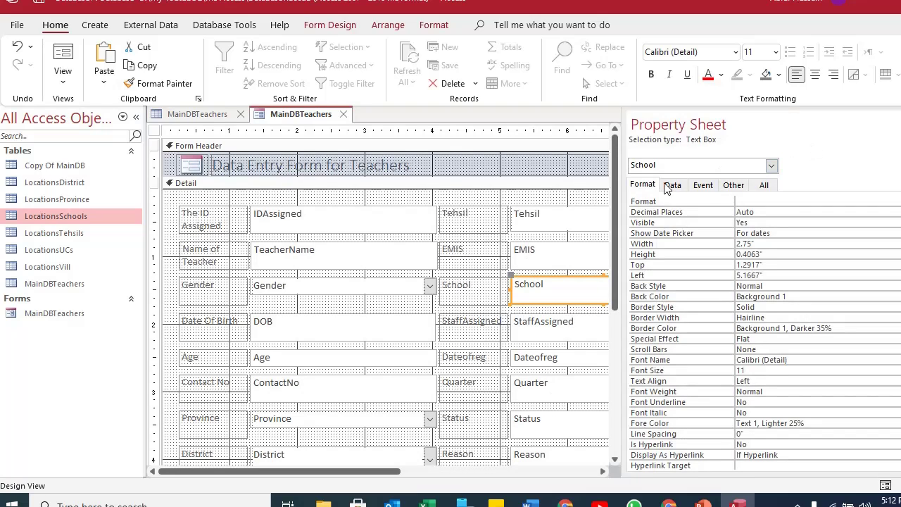
Change the School text box into a combo box.
{"action": "right_click", "coordinate": [540, 276]}
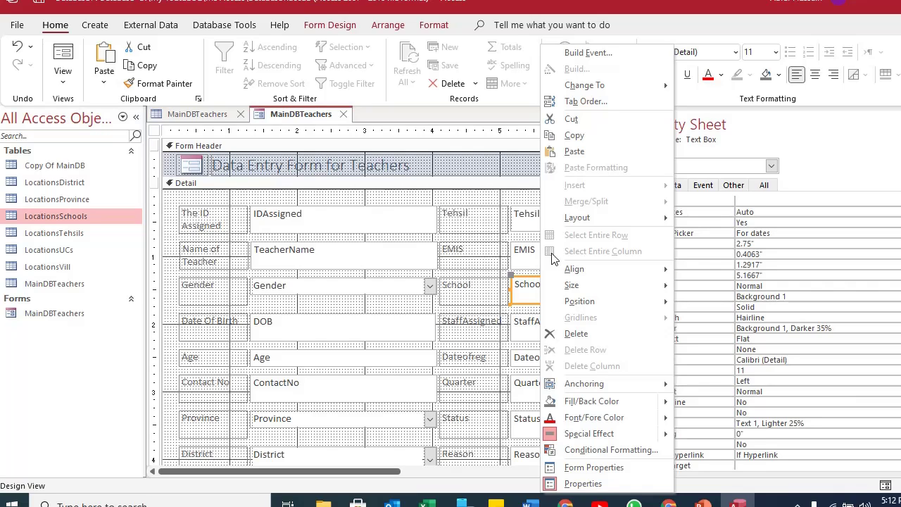
{"action": "mouse_move", "coordinate": [618, 90]}
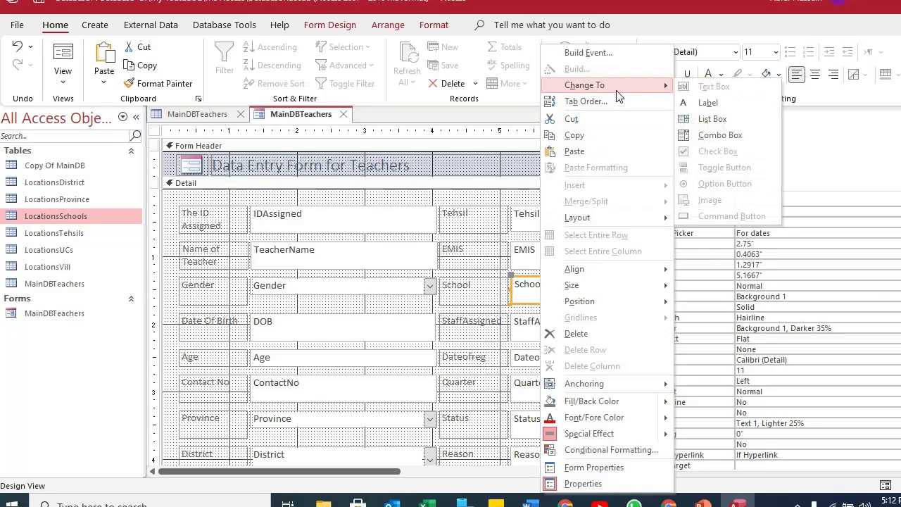
{"action": "left_click", "coordinate": [732, 136]}
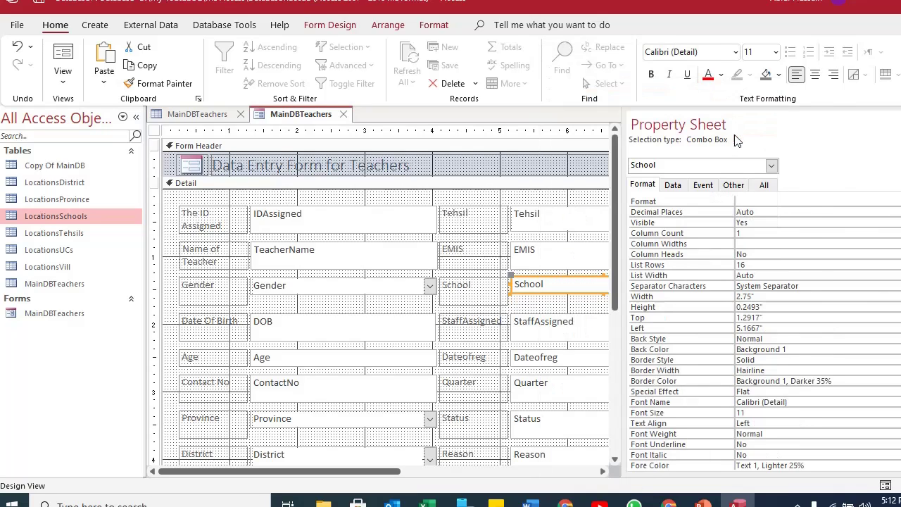
Set the combo box Row Source to LocationsSchools and check its Column Count of 1.
{"action": "left_click", "coordinate": [676, 186]}
{"action": "left_click", "coordinate": [756, 214]}
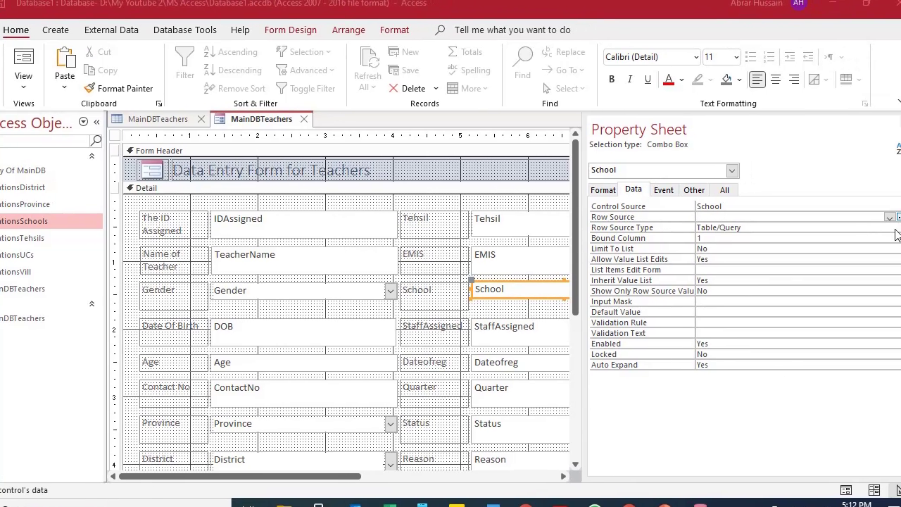
{"action": "left_click", "coordinate": [889, 218]}
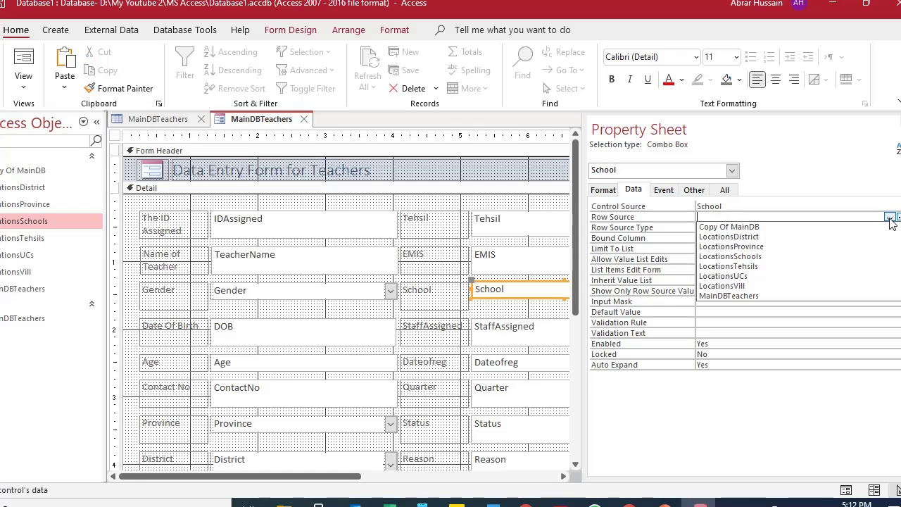
{"action": "left_click", "coordinate": [770, 257]}
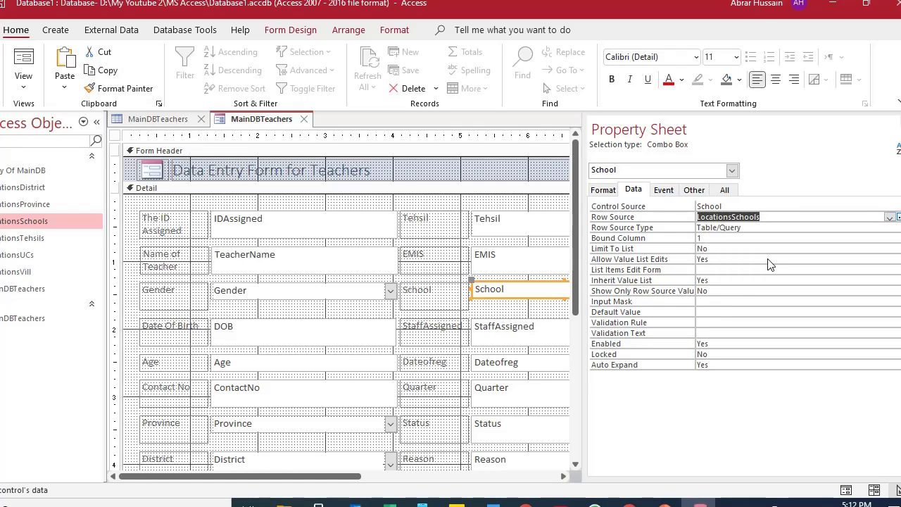
{"action": "left_click", "coordinate": [734, 237]}
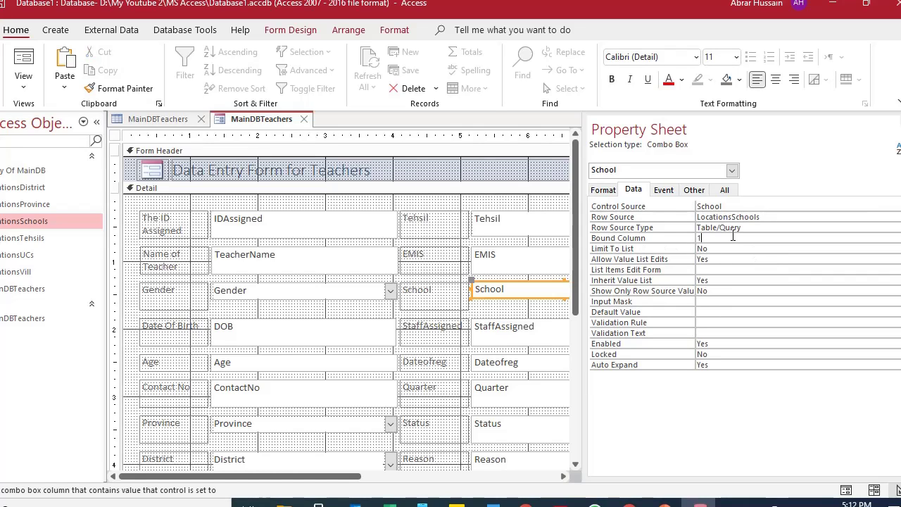
{"action": "left_click", "coordinate": [610, 189]}
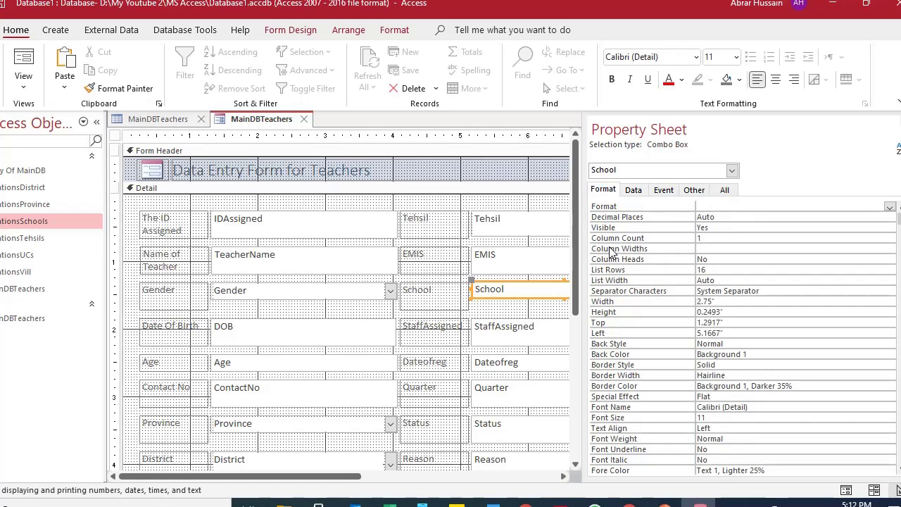
{"action": "left_click", "coordinate": [704, 238]}
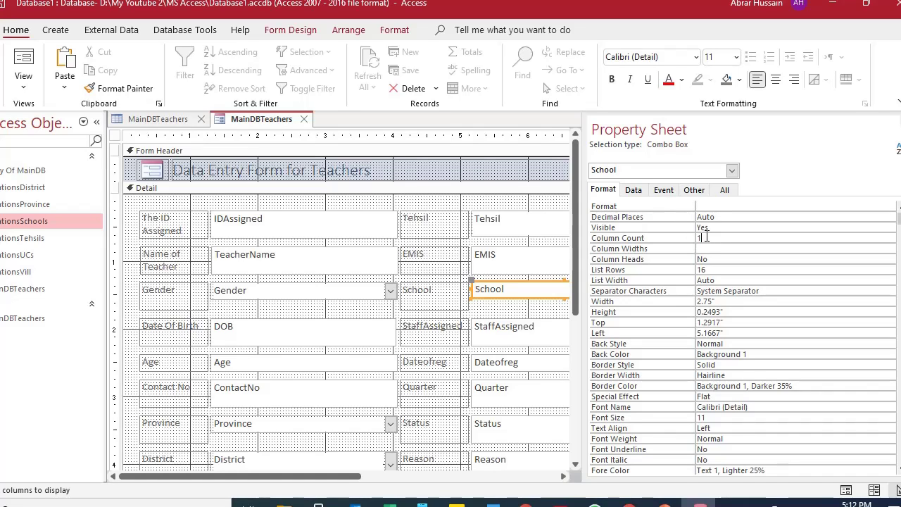
{"action": "double_click", "coordinate": [705, 238]}
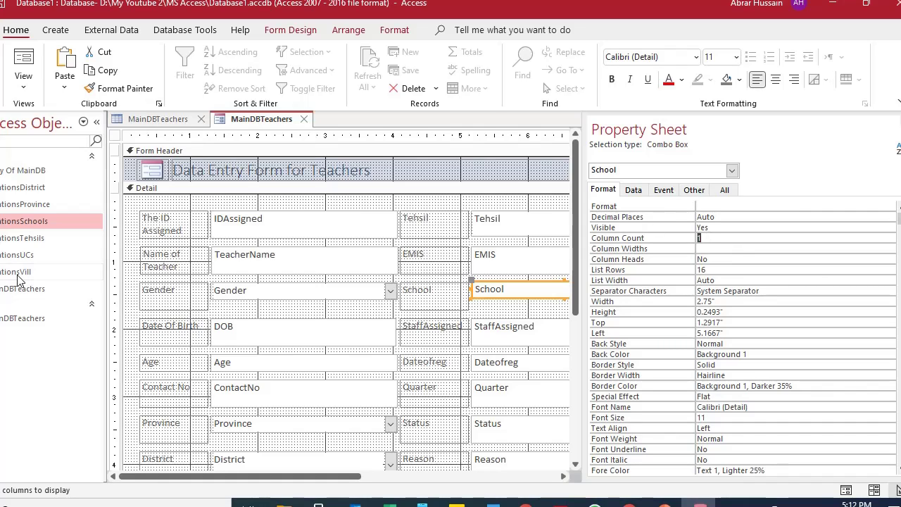
Inspect the LocationsSchools columns, then return to MainDBTeachers design and close the Property Sheet.
{"action": "double_click", "coordinate": [25, 222]}
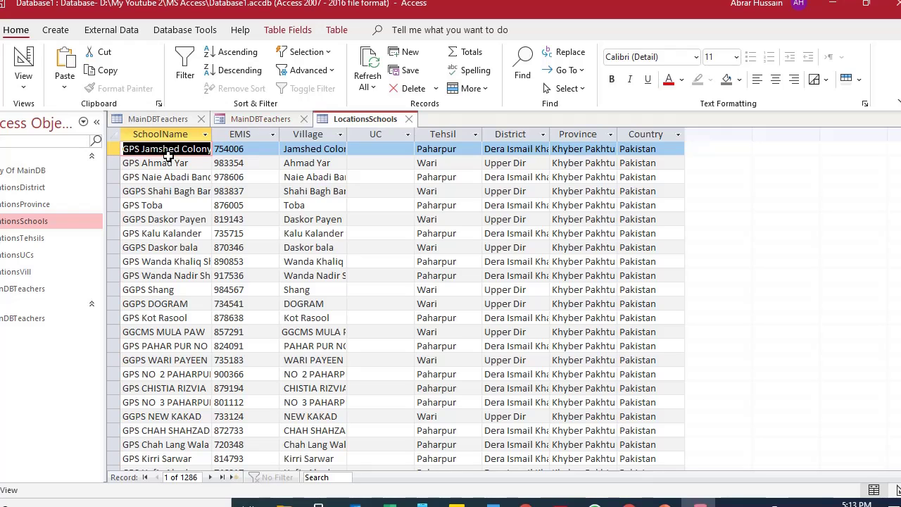
{"action": "left_click", "coordinate": [258, 118]}
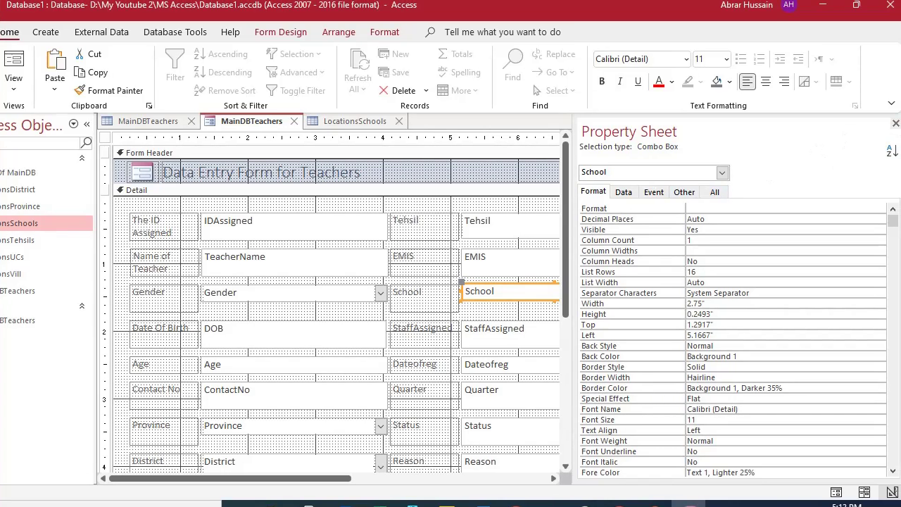
{"action": "left_click", "coordinate": [896, 123]}
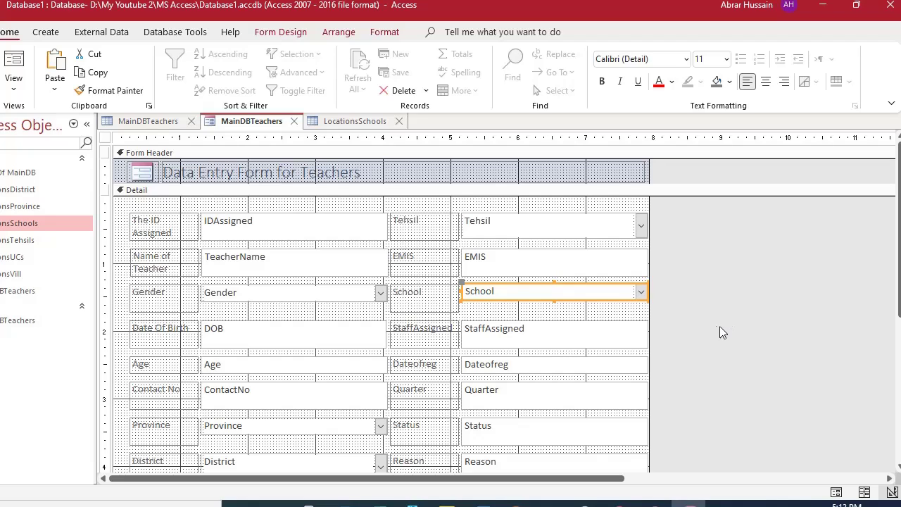
{"action": "left_click", "coordinate": [720, 327]}
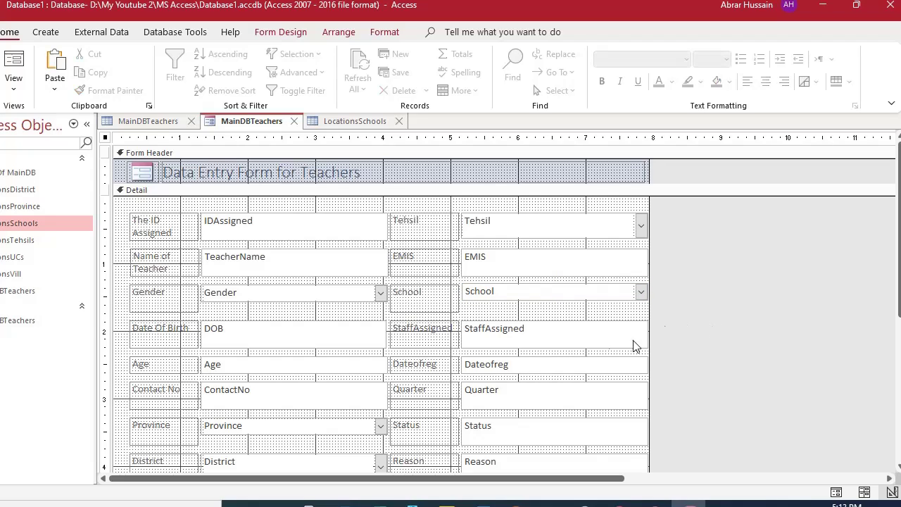
{"action": "left_click", "coordinate": [484, 341]}
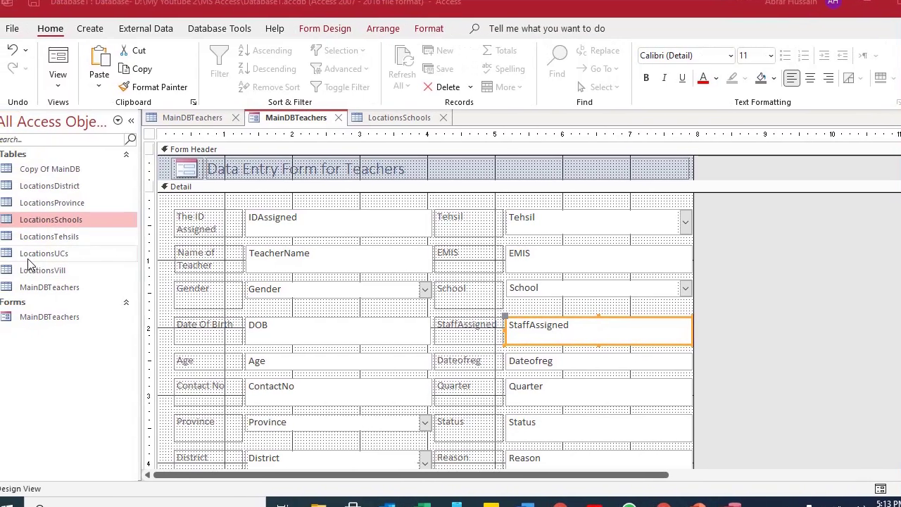
{"action": "left_click", "coordinate": [48, 223]}
{"action": "left_click", "coordinate": [49, 203]}
{"action": "left_click", "coordinate": [49, 220]}
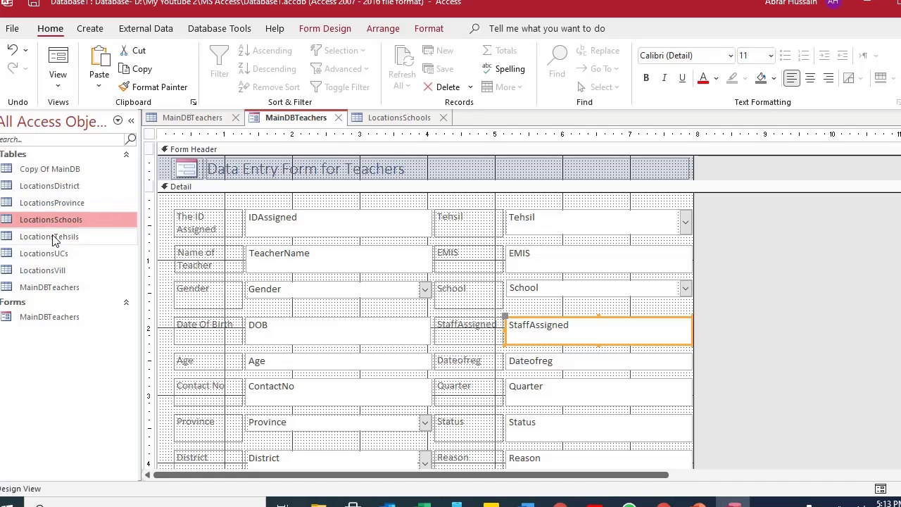
{"action": "left_click", "coordinate": [50, 236]}
{"action": "left_click", "coordinate": [55, 219]}
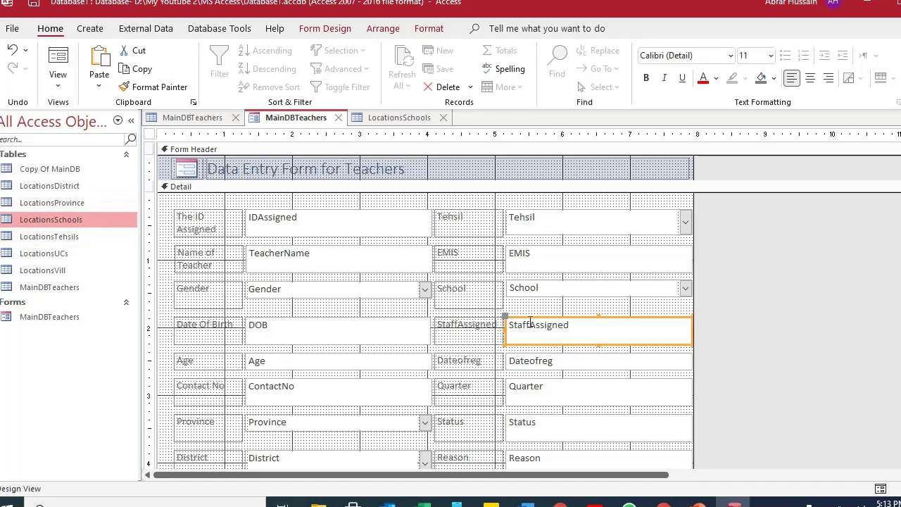
{"action": "left_click", "coordinate": [64, 237]}
{"action": "left_click", "coordinate": [65, 254]}
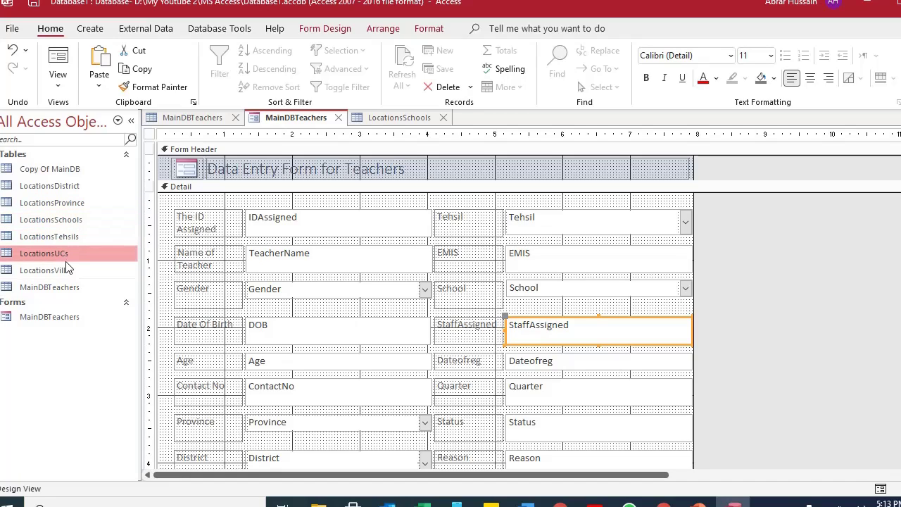
{"action": "left_click", "coordinate": [64, 269]}
{"action": "left_click", "coordinate": [58, 258]}
{"action": "left_click", "coordinate": [60, 235]}
{"action": "left_click", "coordinate": [60, 216]}
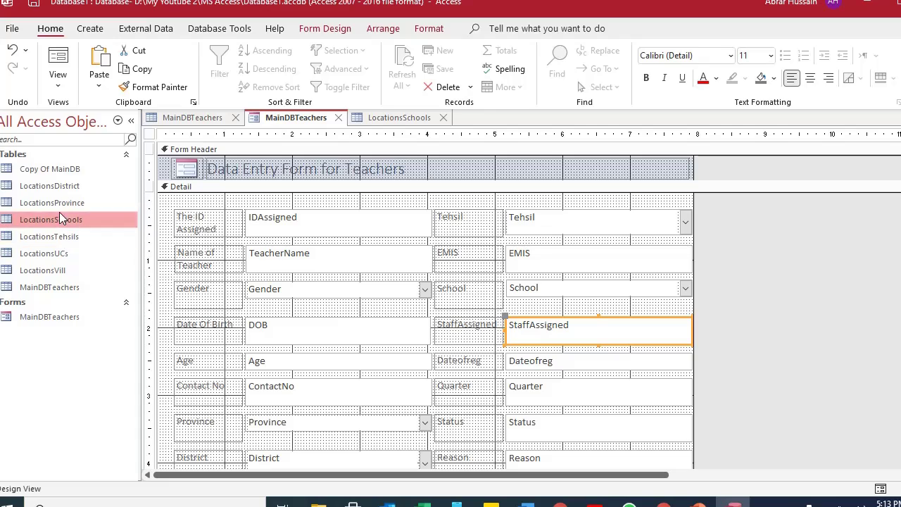
{"action": "left_click", "coordinate": [56, 203]}
{"action": "left_click", "coordinate": [53, 185]}
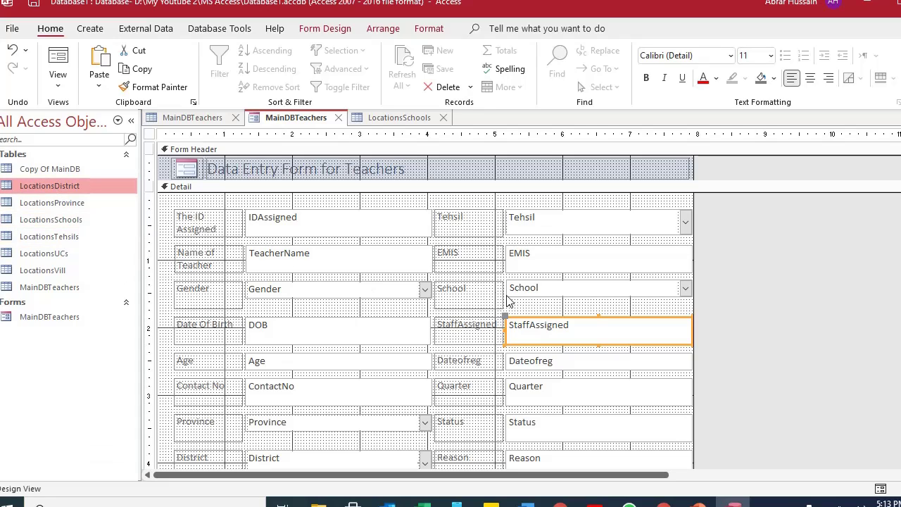
{"action": "left_click", "coordinate": [70, 238]}
{"action": "left_click", "coordinate": [69, 254]}
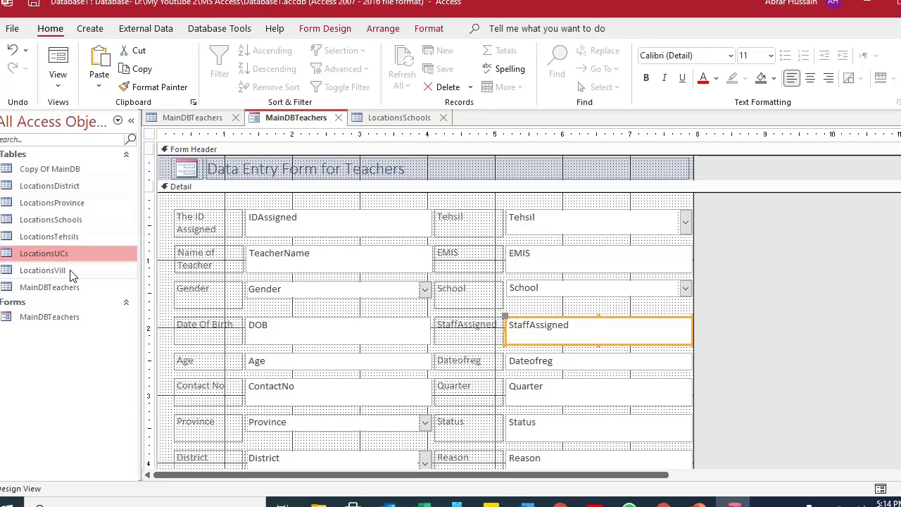
{"action": "left_click", "coordinate": [70, 270]}
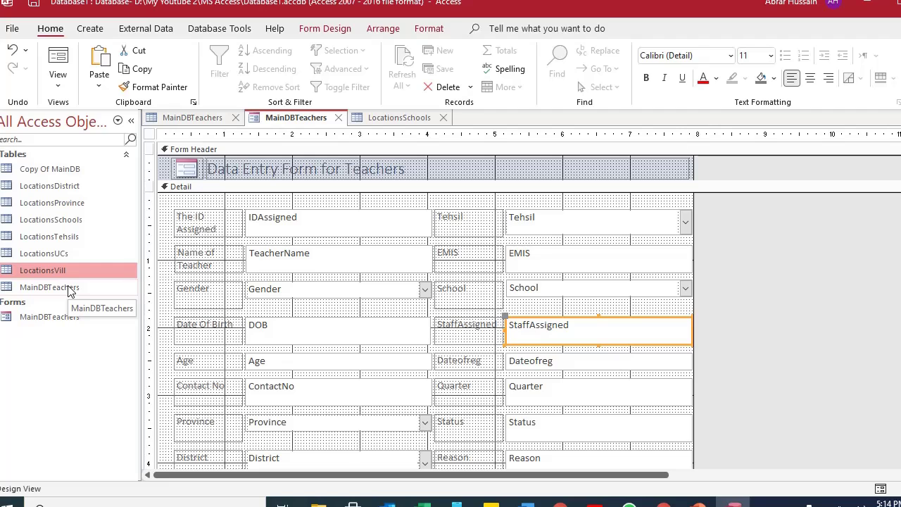
Create a blank table in Design View and save it as ListStaff.
{"action": "left_click", "coordinate": [85, 34]}
{"action": "left_click", "coordinate": [79, 63]}
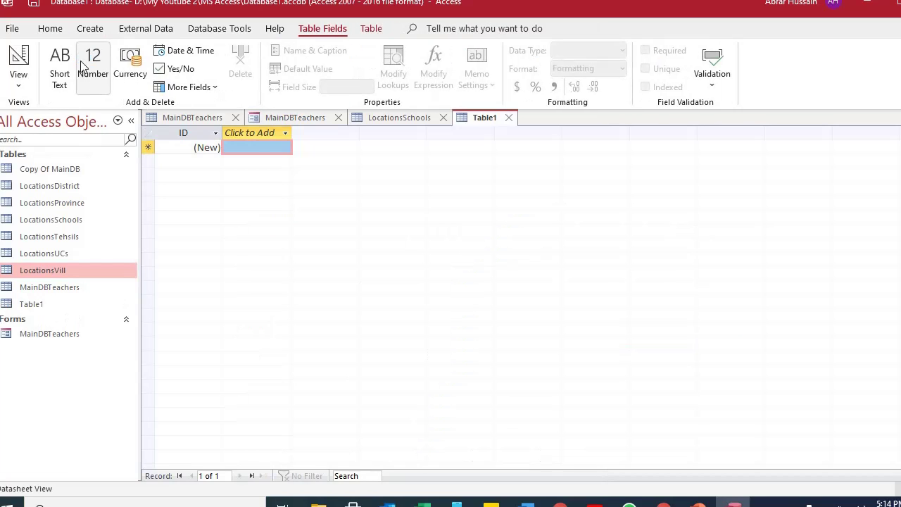
{"action": "left_click", "coordinate": [18, 79]}
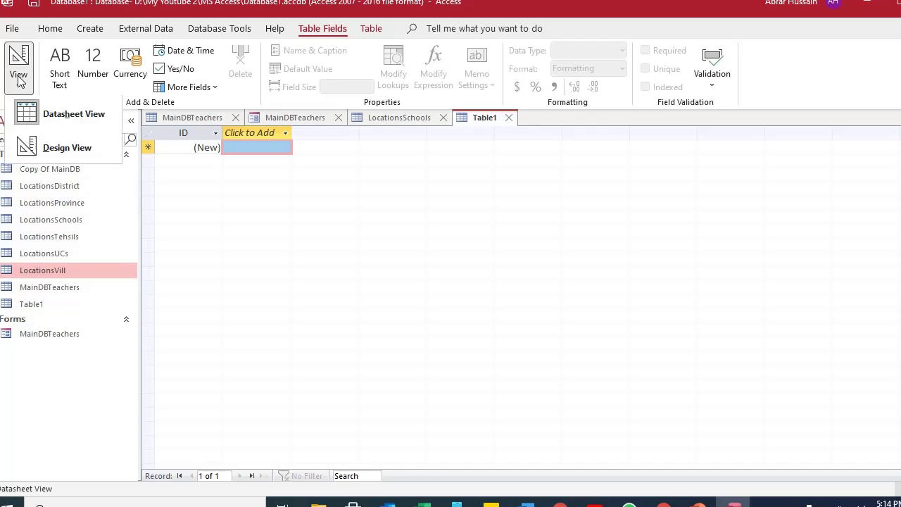
{"action": "left_click", "coordinate": [40, 149]}
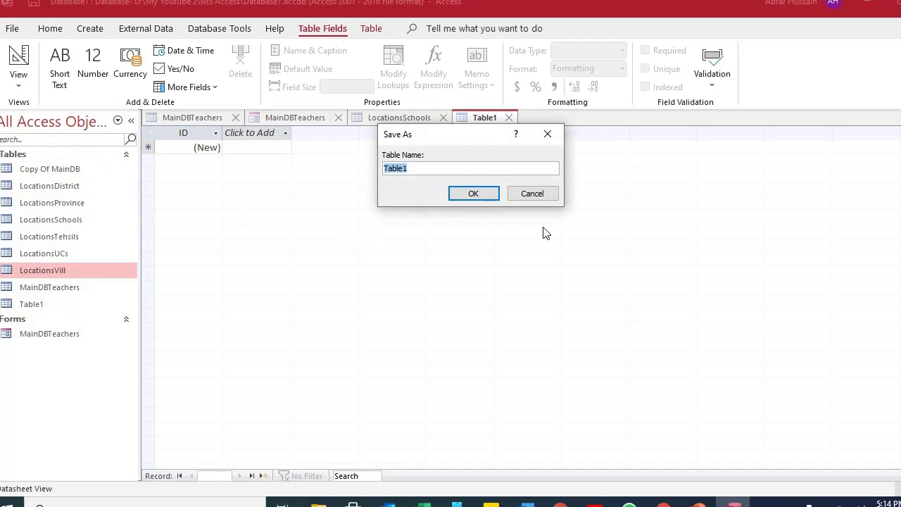
{"action": "type", "text": "Staff"}
{"action": "type", "text": "Re"}
{"action": "key", "text": "ctrl+a"}
{"action": "type", "text": "ListStaff"}
{"action": "left_click", "coordinate": [474, 194]}
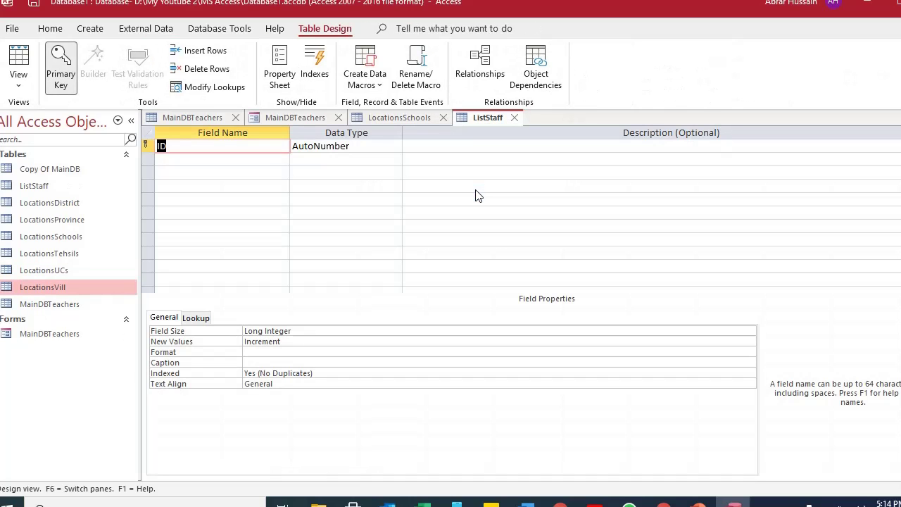
Delete the ID primary key field and add a Nameofstaff field.
{"action": "left_click", "coordinate": [148, 145]}
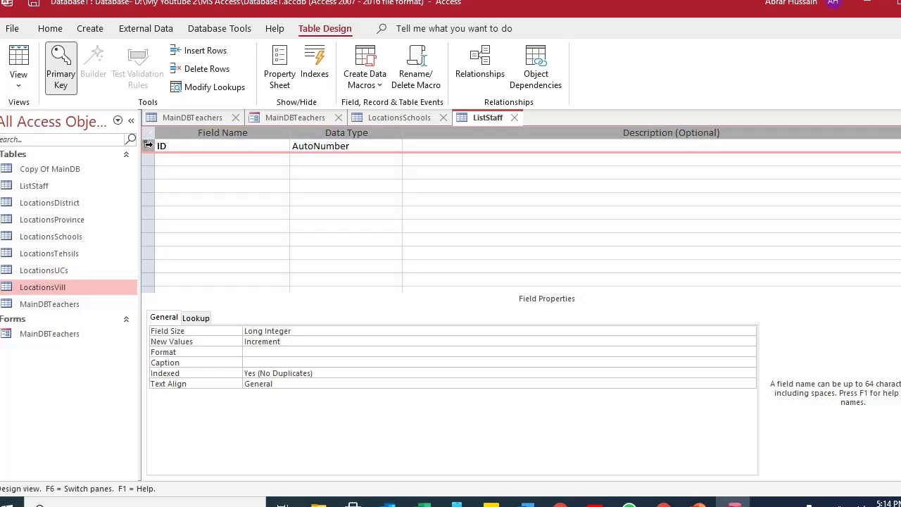
{"action": "key", "text": "Delete"}
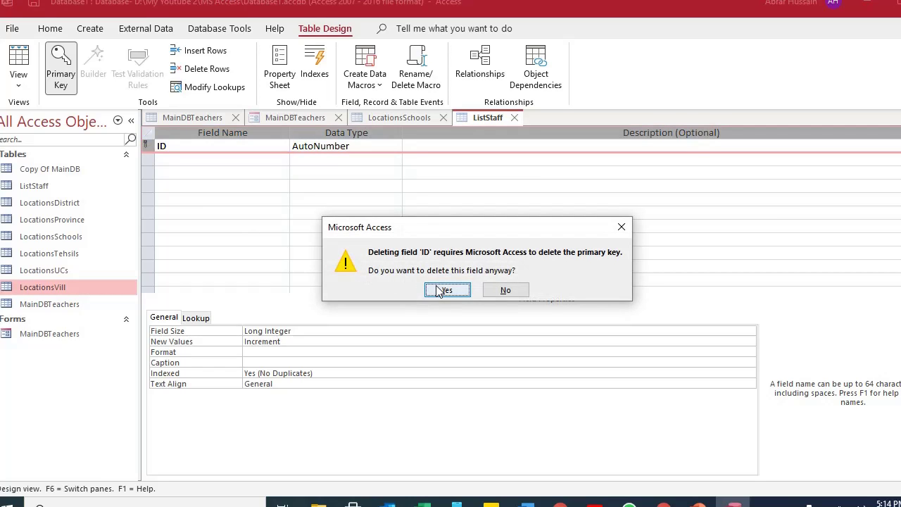
{"action": "left_click", "coordinate": [431, 288]}
{"action": "type", "text": "Name"}
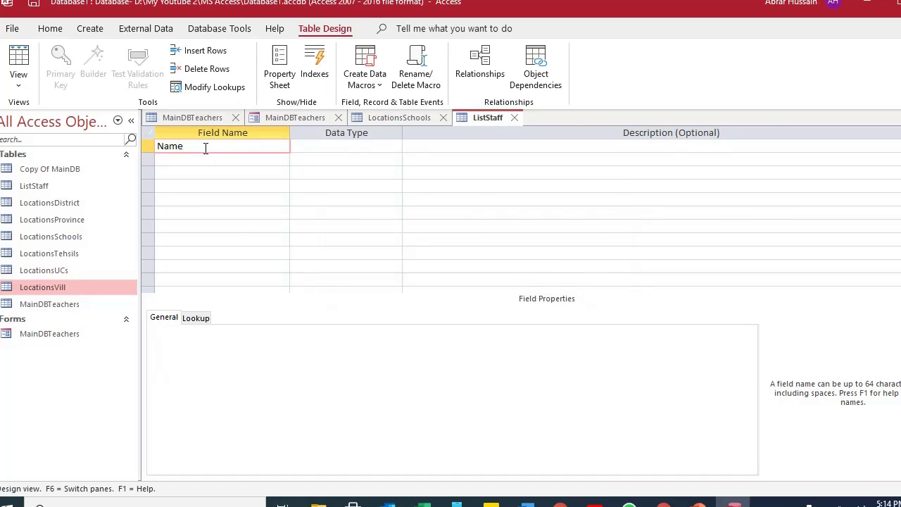
{"action": "key", "text": "Tab"}
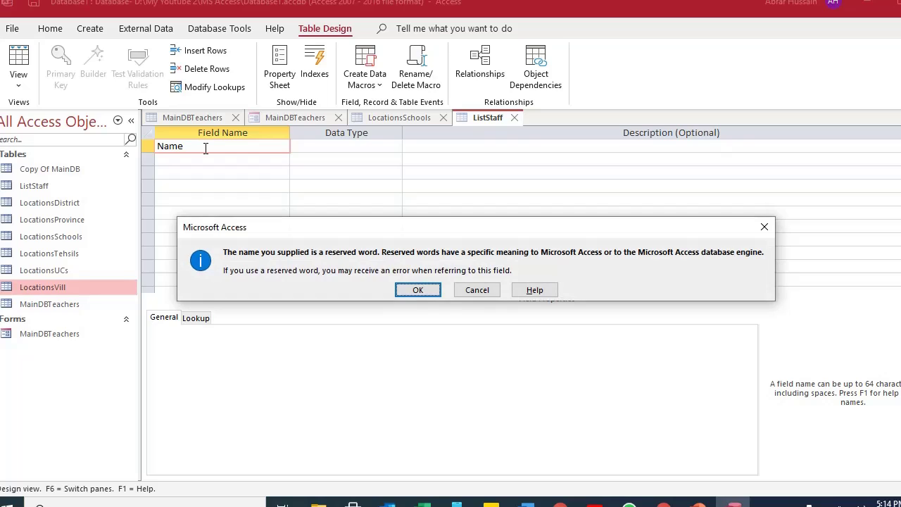
{"action": "key", "text": "Return"}
{"action": "left_click", "coordinate": [205, 147]}
{"action": "type", "text": "ofstaff"}
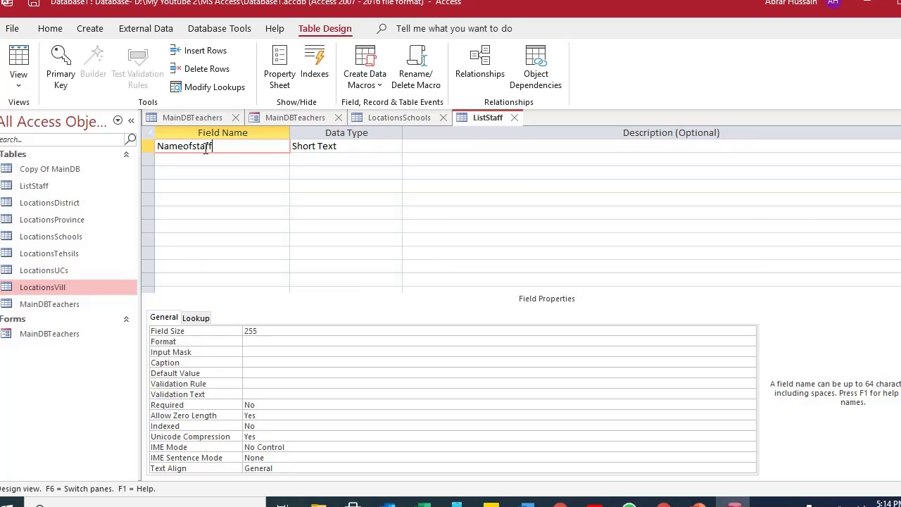
{"action": "key", "text": "Down"}
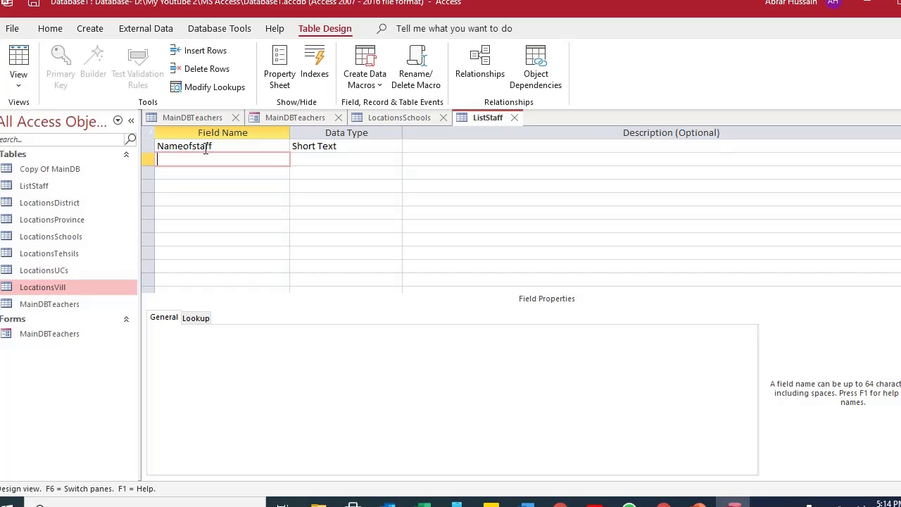
Add the EmpID and ContactNo fields, correcting the ContactNo spelling.
{"action": "type", "text": "EmpID"}
{"action": "key", "text": "Return"}
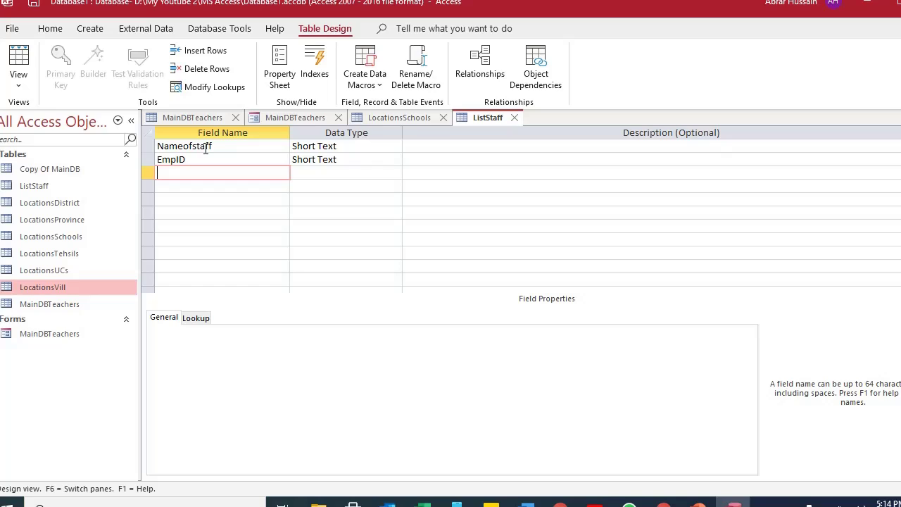
{"action": "type", "text": "Conytact"}
{"action": "key", "text": "BackSpace"}
{"action": "key", "text": "BackSpace"}
{"action": "key", "text": "BackSpace"}
{"action": "key", "text": "BackSpace"}
{"action": "type", "text": "ctNo"}
{"action": "key", "text": "Return"}
{"action": "key", "text": "Return"}
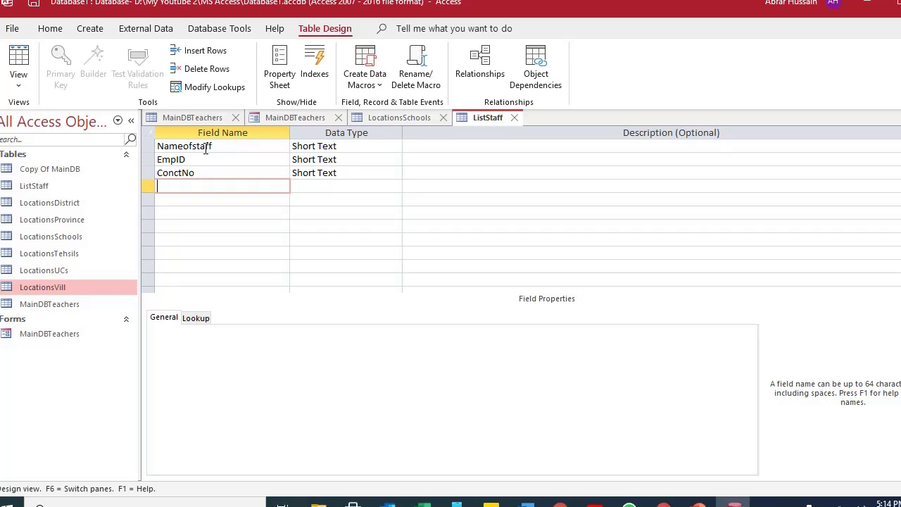
{"action": "key", "text": "Up"}
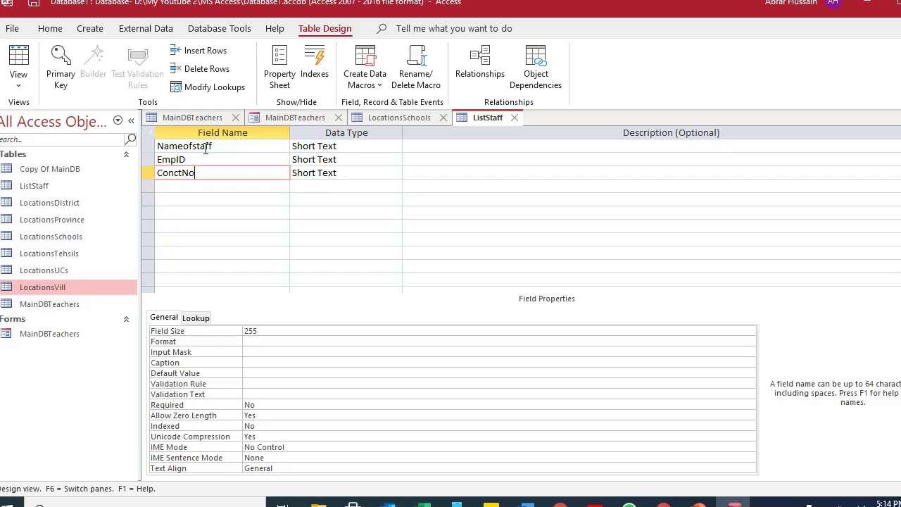
{"action": "type", "text": "act"}
{"action": "key", "text": "Down"}
{"action": "key", "text": "Up"}
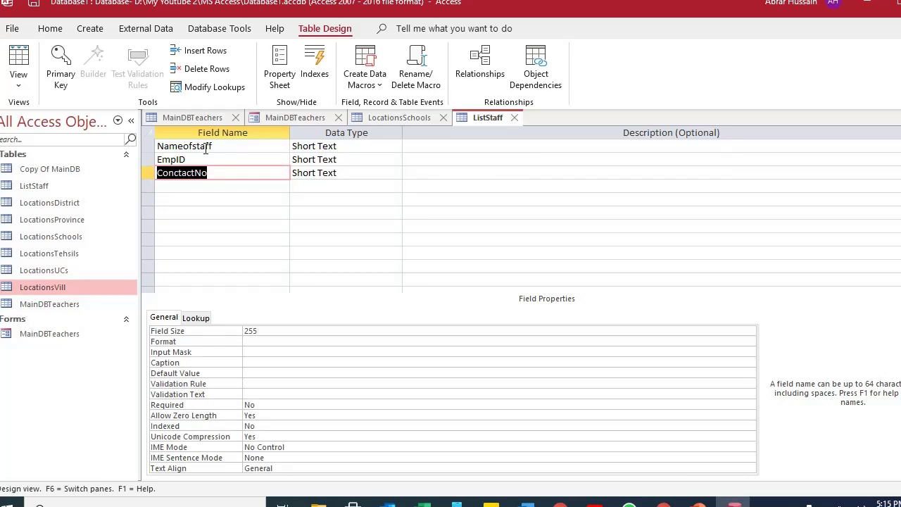
{"action": "key", "text": "F2"}
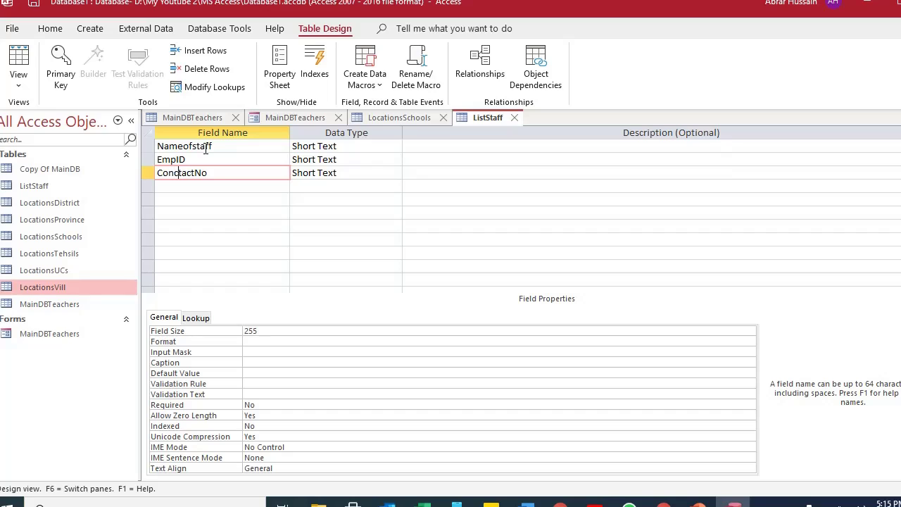
{"action": "key", "text": "BackSpace"}
{"action": "key", "text": "Down"}
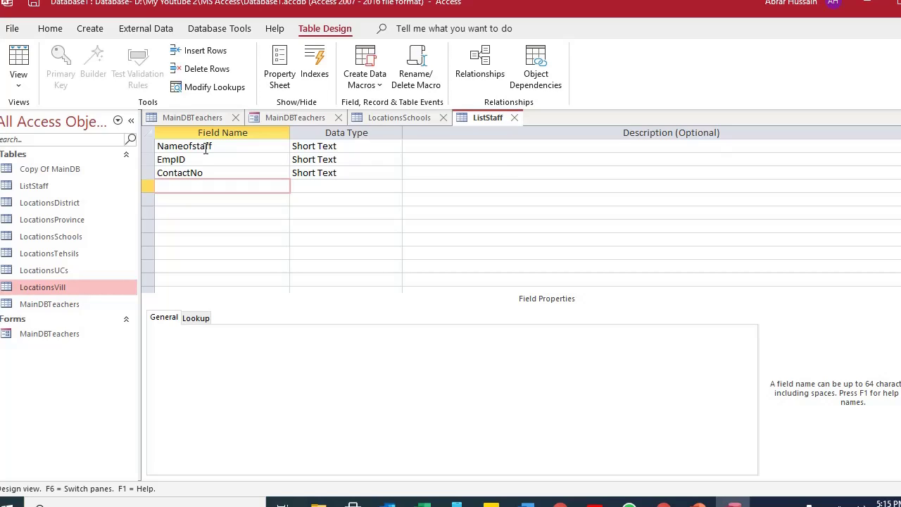
Add the District and Office fields and review the field list.
{"action": "type", "text": "District"}
{"action": "key", "text": "Down"}
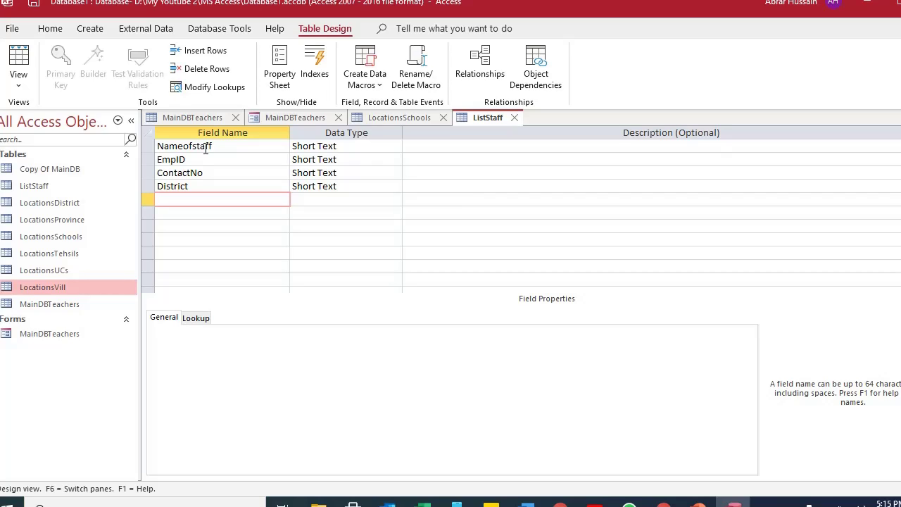
{"action": "type", "text": "Office"}
{"action": "key", "text": "Down"}
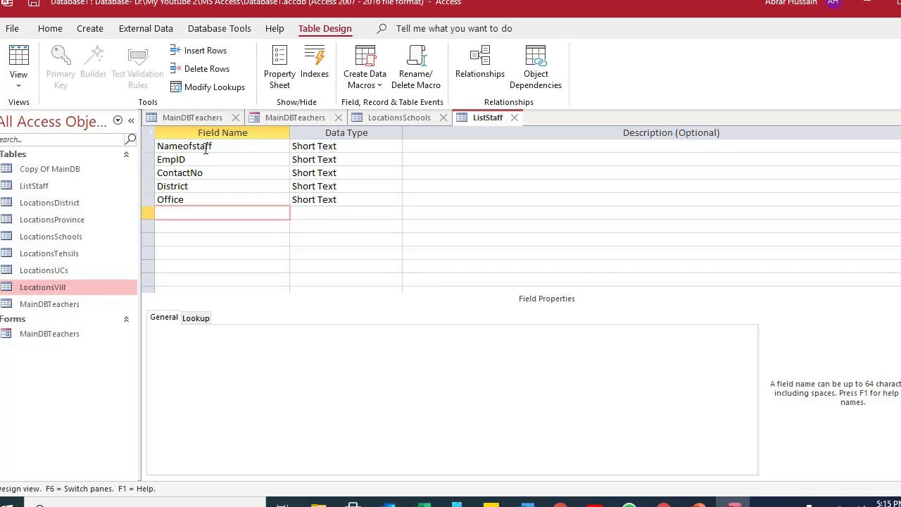
{"action": "key", "text": "Up"}
{"action": "key", "text": "Up"}
{"action": "key", "text": "Up"}
{"action": "key", "text": "Up"}
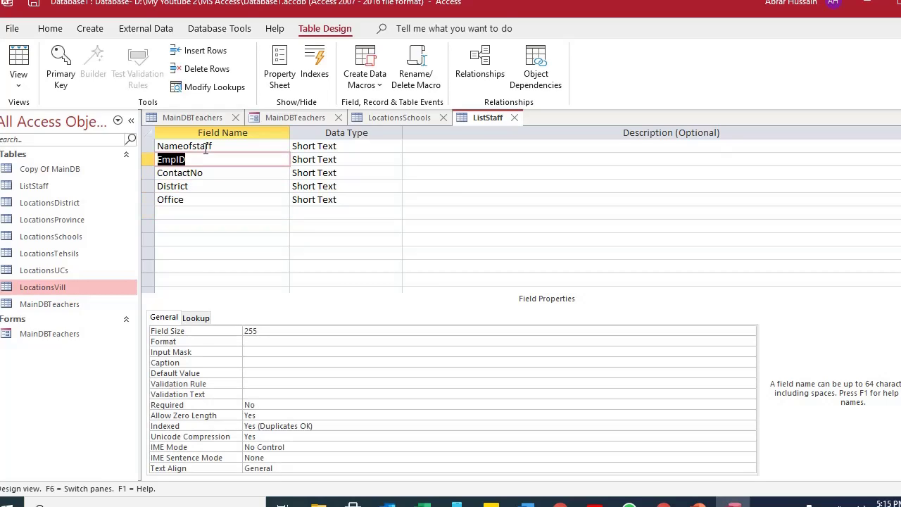
{"action": "key", "text": "Down"}
{"action": "key", "text": "Right"}
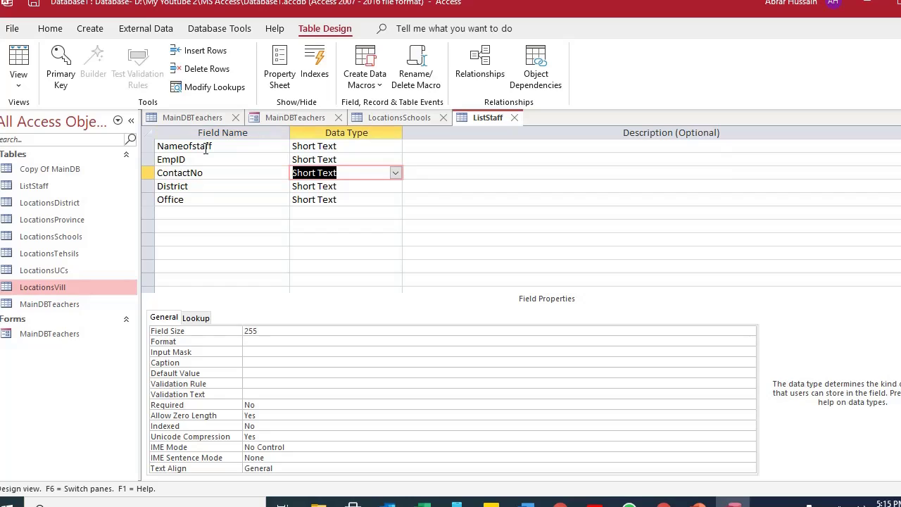
{"action": "key", "text": "Left"}
{"action": "key", "text": "Down"}
{"action": "key", "text": "Down"}
{"action": "key", "text": "Up"}
{"action": "key", "text": "Up"}
{"action": "key", "text": "Up"}
{"action": "key", "text": "Up"}
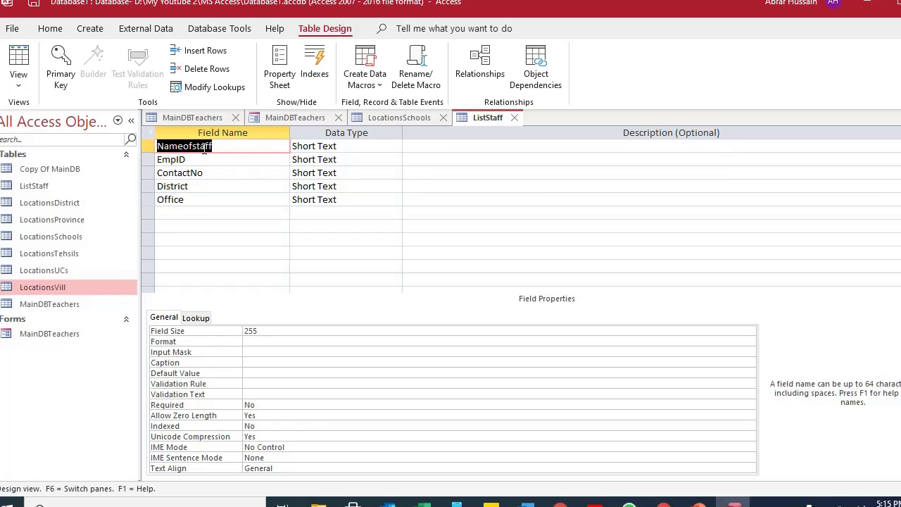
Show ListStaff in Datasheet View and review the Excel school list's column headings.
{"action": "left_click", "coordinate": [18, 62]}
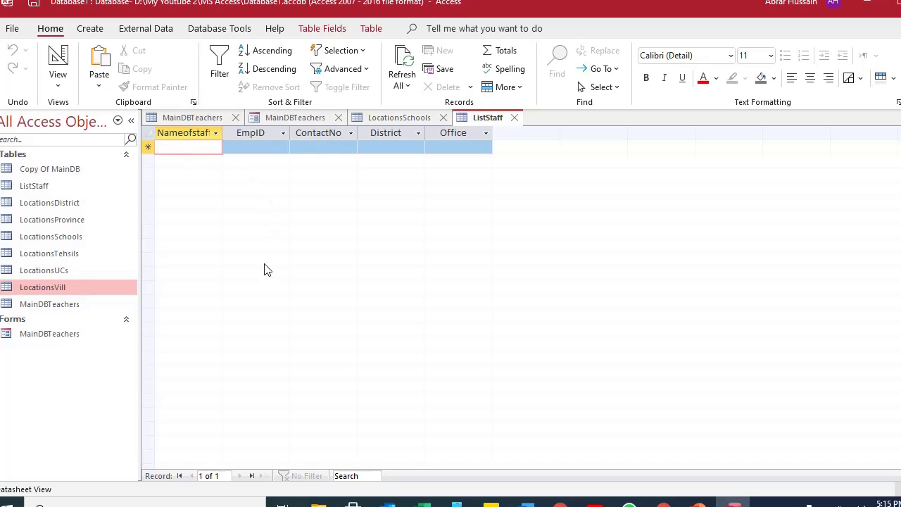
{"action": "key", "text": "alt+Tab"}
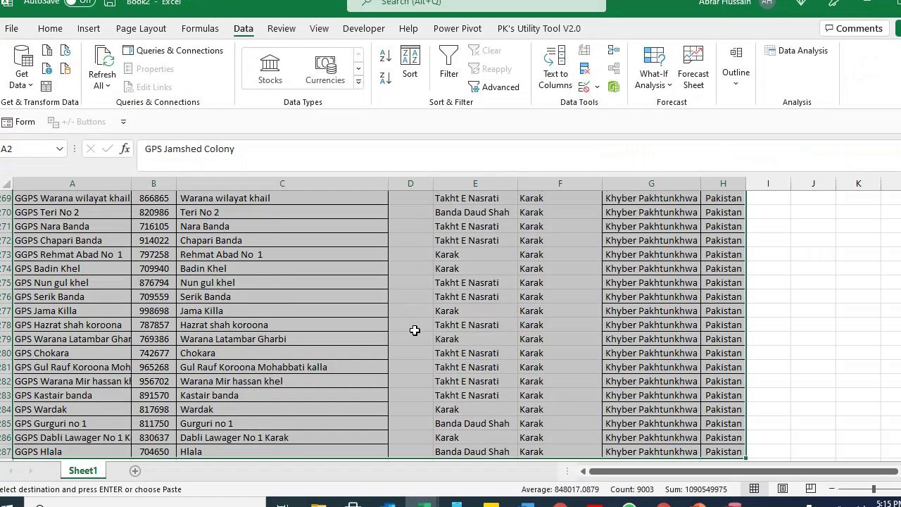
{"action": "scroll", "coordinate": [415, 331], "scroll_direction": "up", "scroll_amount": 10}
{"action": "key", "text": "ctrl+Home"}
{"action": "key", "text": "Right"}
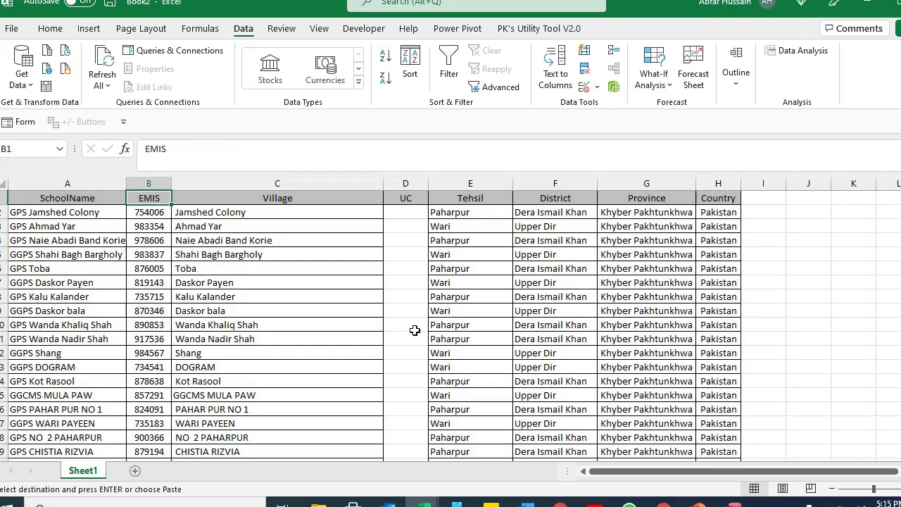
{"action": "key", "text": "Right"}
{"action": "key", "text": "Right"}
{"action": "key", "text": "Right"}
{"action": "key", "text": "Right"}
{"action": "key", "text": "Right"}
{"action": "key", "text": "Right"}
{"action": "key", "text": "Right"}
{"action": "key", "text": "Right"}
{"action": "key", "text": "Right"}
{"action": "key", "text": "Left"}
{"action": "key", "text": "Left"}
{"action": "key", "text": "Left"}
{"action": "key", "text": "ctrl+Home"}
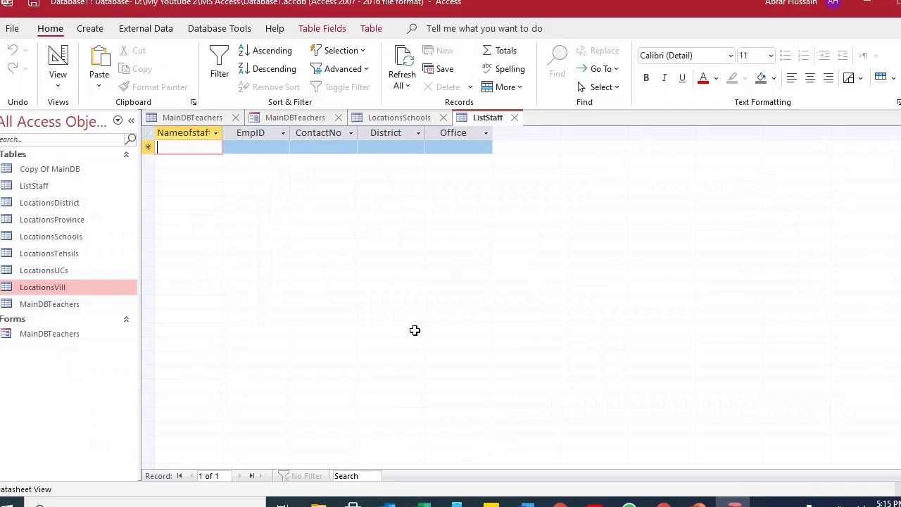
{"action": "key", "text": "alt+Tab"}
{"action": "key", "text": "alt+Tab"}
{"action": "key", "text": "alt+Tab"}
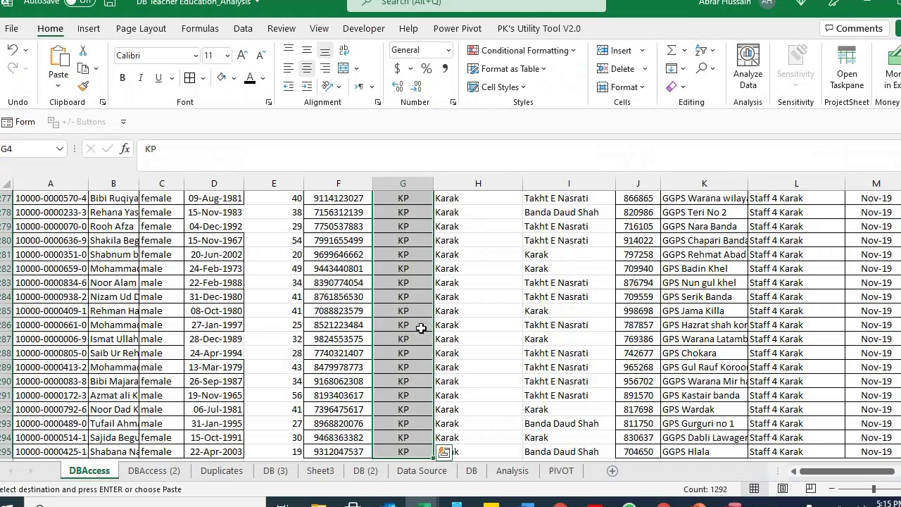
{"action": "key", "text": "Up"}
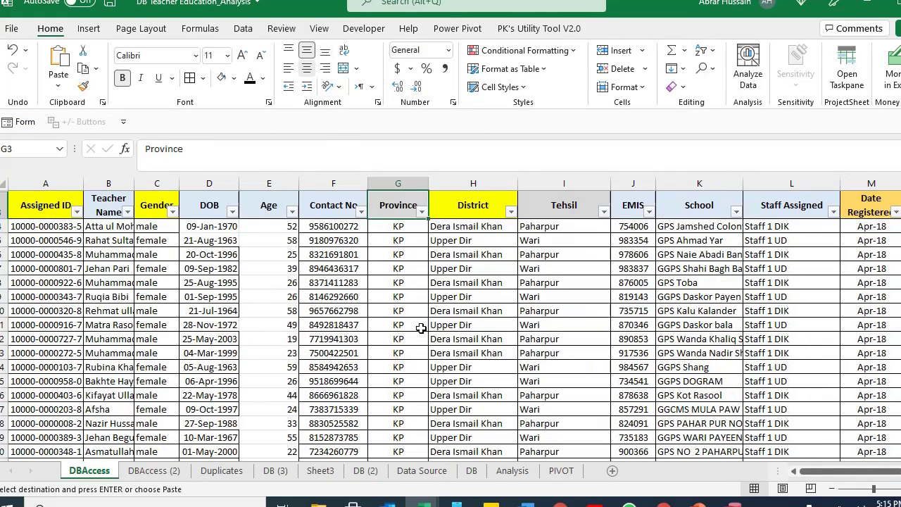
{"action": "key", "text": "alt+Tab"}
Enter 's' as a sample Nameofstaff record, copy the whole datasheet, and start a blank Excel workbook.
{"action": "type", "text": "s"}
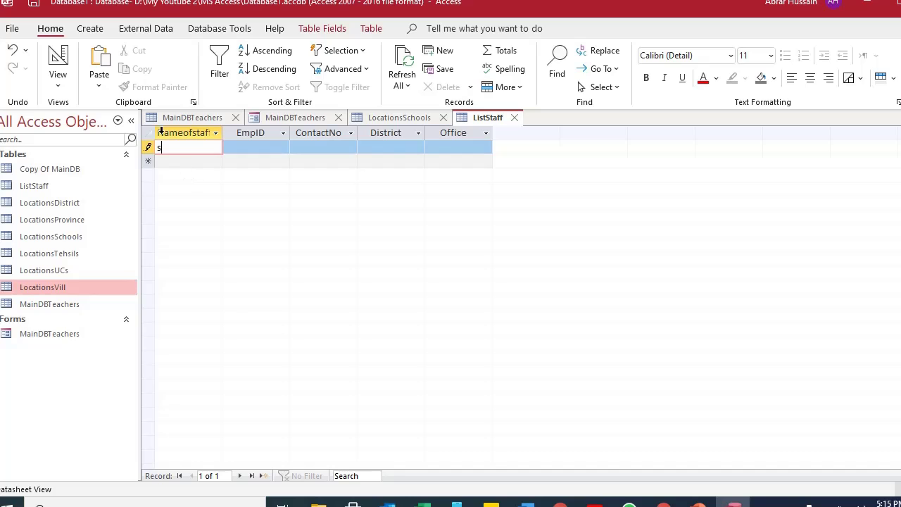
{"action": "left_click", "coordinate": [149, 132]}
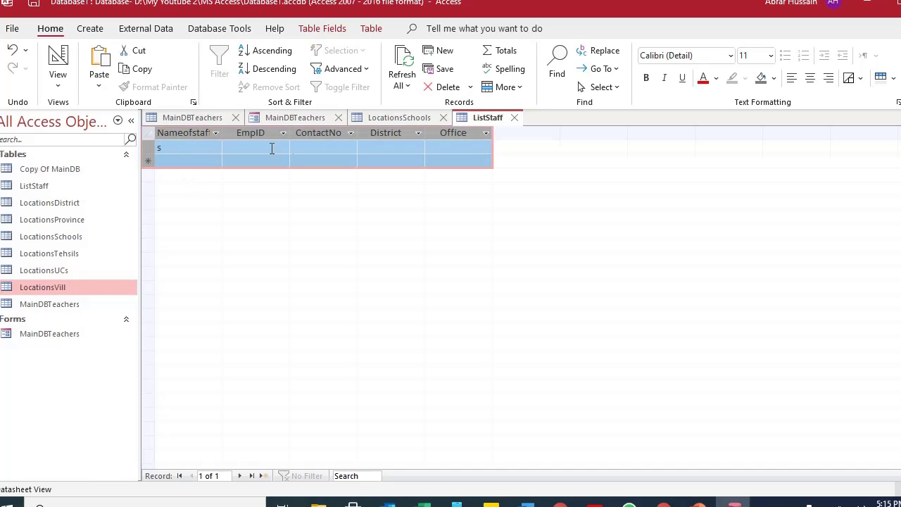
{"action": "key", "text": "alt+Tab"}
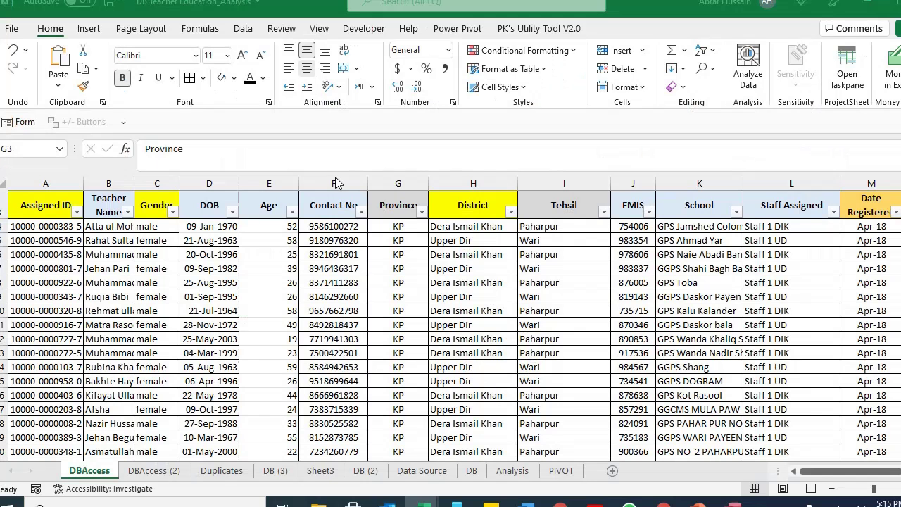
{"action": "key", "text": "ctrl+n"}
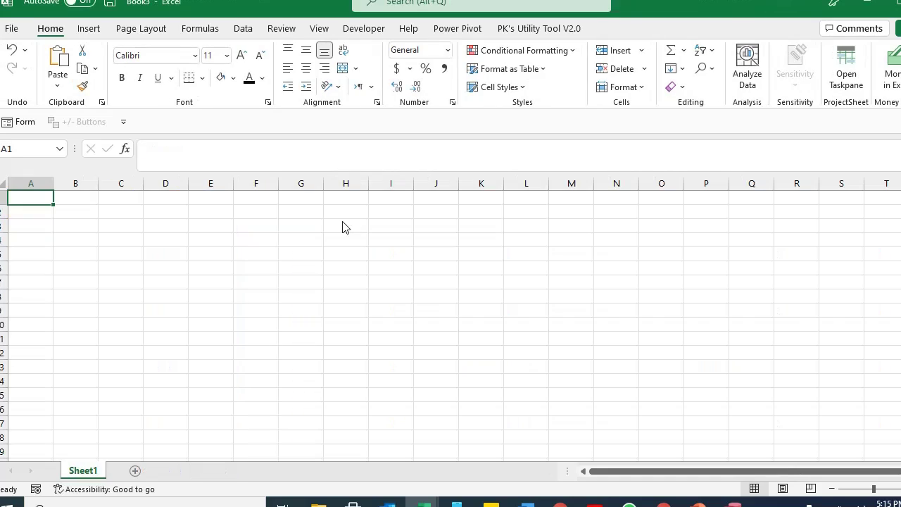
Paste the ListStaff headings into Book5 at G3 and locate the first Staff Assigned entry.
{"action": "left_click", "coordinate": [301, 226]}
{"action": "type", "text": "Nameofstaff\tEmpID\tContactNo\tDistrict\tOffice s"}
{"action": "key", "text": "alt+Tab"}
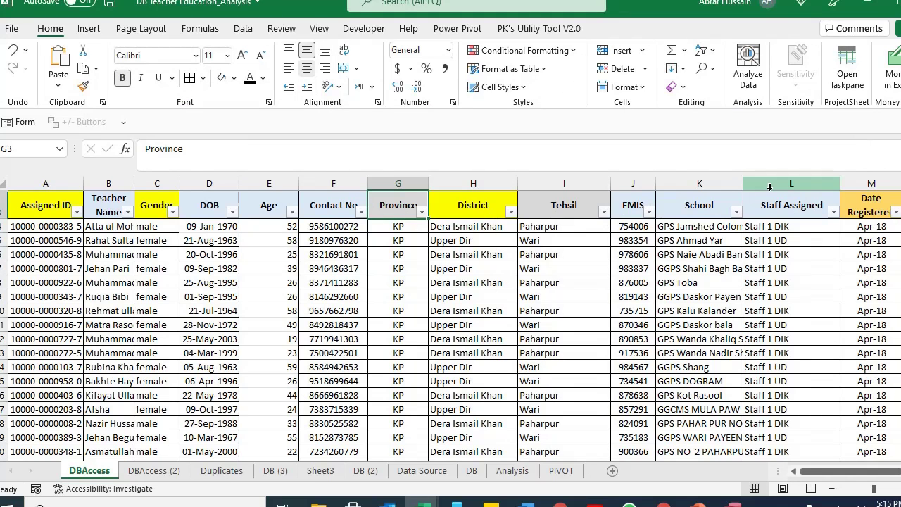
{"action": "left_click", "coordinate": [748, 197]}
{"action": "key", "text": "Down"}
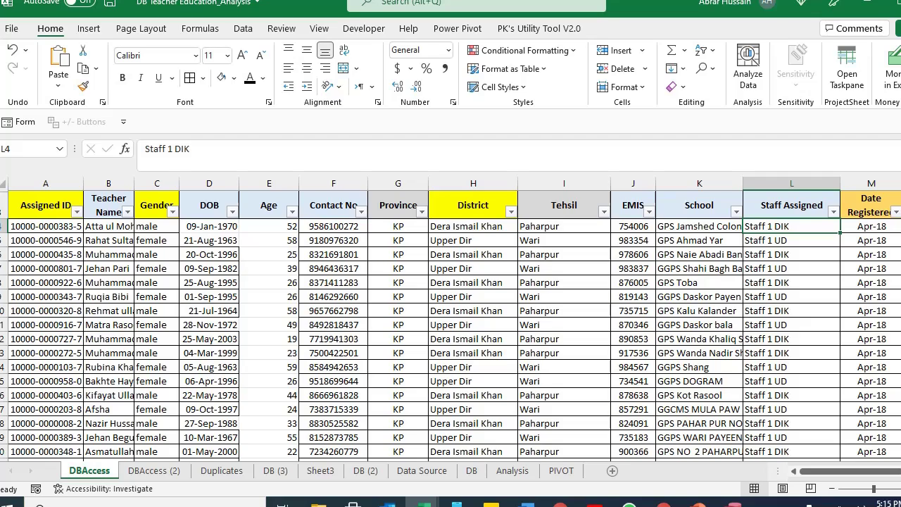
{"action": "left_click", "coordinate": [791, 205]}
{"action": "left_click", "coordinate": [791, 226]}
{"action": "left_click", "coordinate": [792, 254]}
{"action": "key", "text": "Up"}
{"action": "key", "text": "Up"}
{"action": "key", "text": "Down"}
{"action": "key", "text": "Down"}
{"action": "key", "text": "Down"}
{"action": "key", "text": "Up"}
{"action": "key", "text": "Up"}
{"action": "key", "text": "Up"}
Copy the Staff Assigned column L to its end and paste it into Book5 from G4.
{"action": "key", "text": "ctrl+shift+Down"}
{"action": "key", "text": "ctrl+c"}
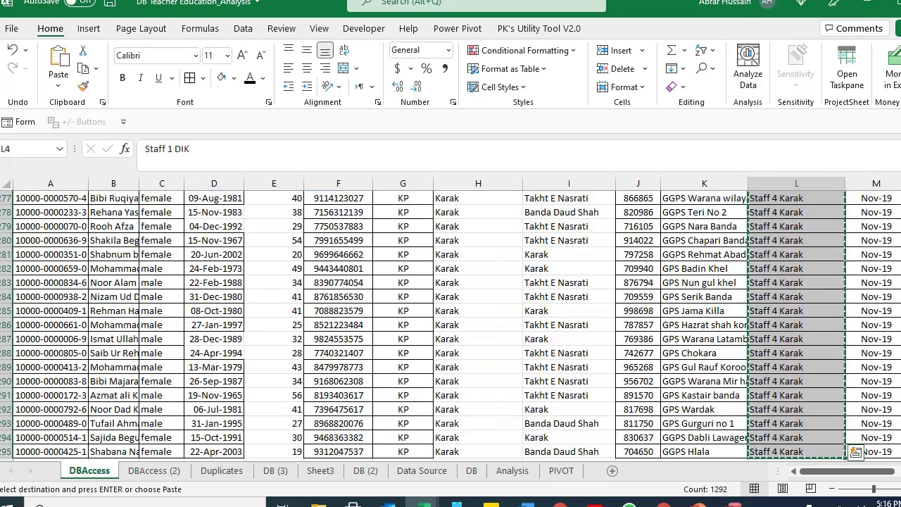
{"action": "key", "text": "alt+Tab"}
{"action": "left_click", "coordinate": [301, 240]}
{"action": "key", "text": "ctrl+v"}
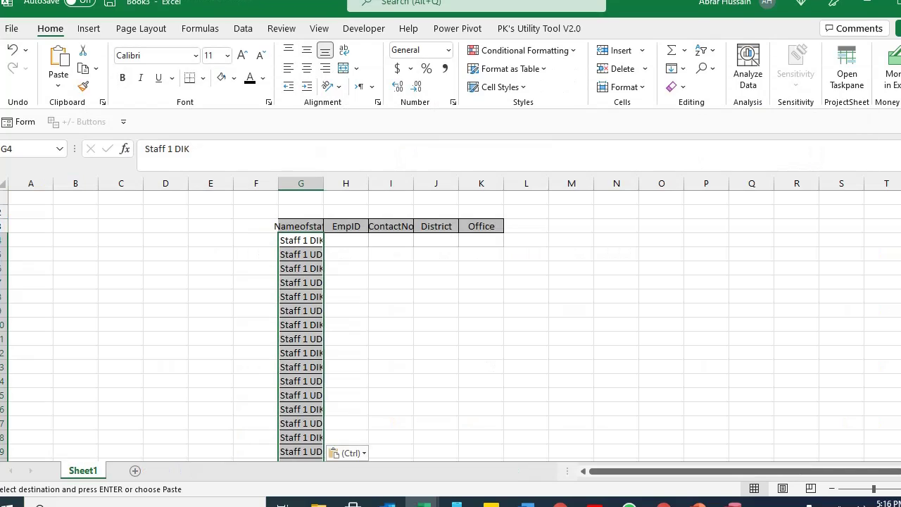
Copy the District values from column H and paste them into Book5's District column at J4.
{"action": "left_click", "coordinate": [346, 226]}
{"action": "left_click", "coordinate": [391, 240]}
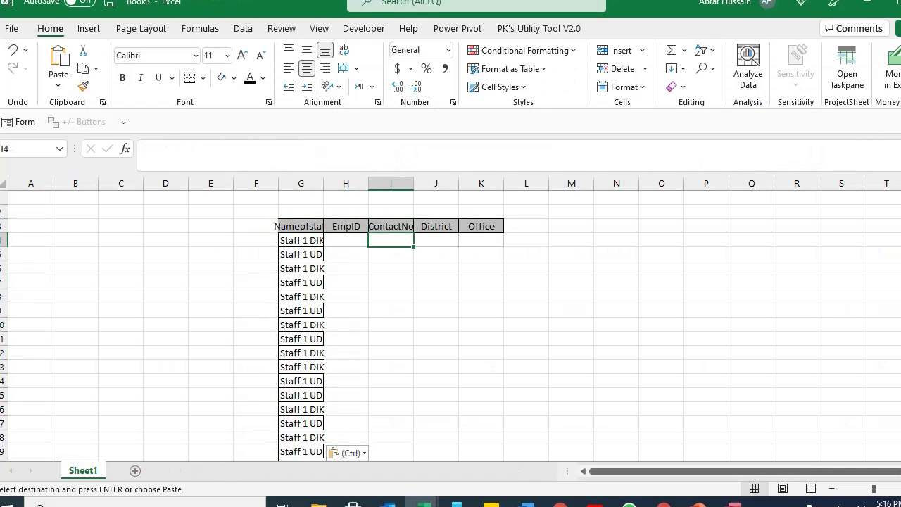
{"action": "left_click", "coordinate": [436, 226]}
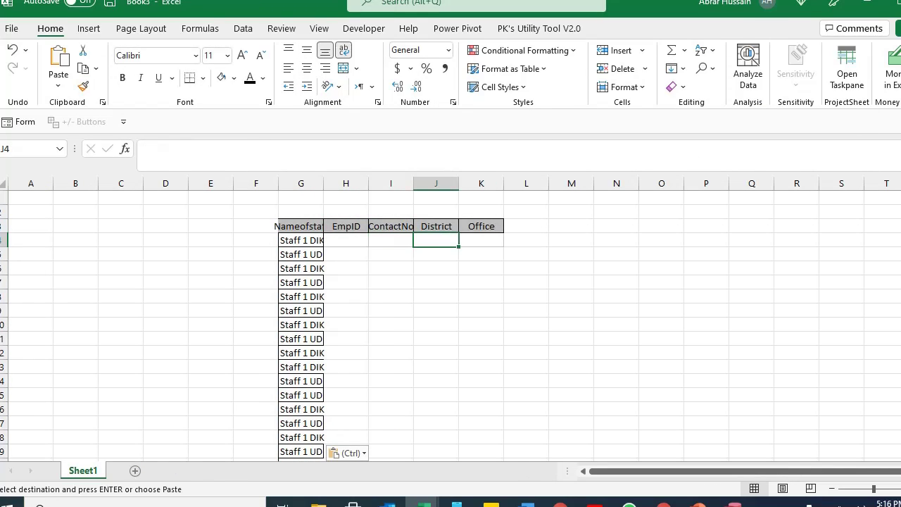
{"action": "key", "text": "alt+Tab"}
{"action": "key", "text": "Left"}
{"action": "key", "text": "Left"}
{"action": "key", "text": "Left"}
{"action": "key", "text": "Left"}
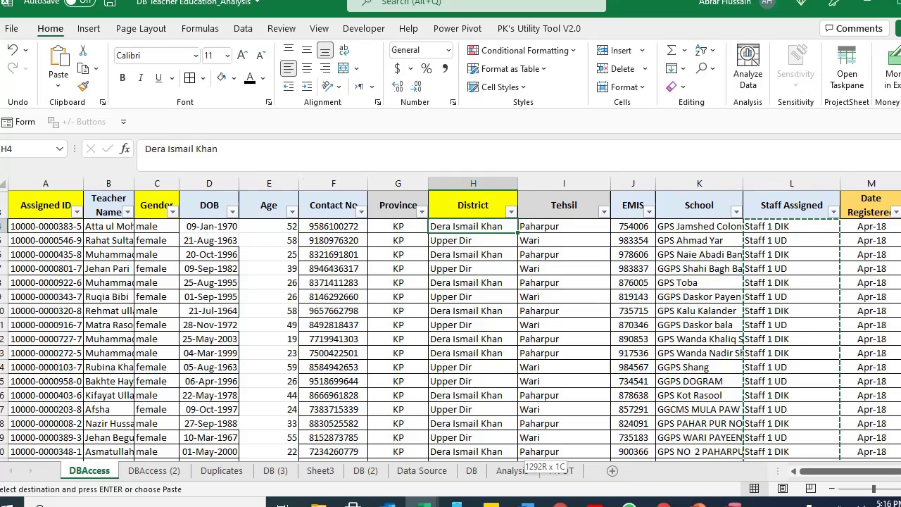
{"action": "key", "text": "ctrl+shift+Down"}
{"action": "key", "text": "ctrl+c"}
{"action": "key", "text": "alt+Tab"}
{"action": "key", "text": "ctrl+v"}
Select the whole staff list from the G3:K3 headings down to the last row.
{"action": "left_click", "coordinate": [481, 240]}
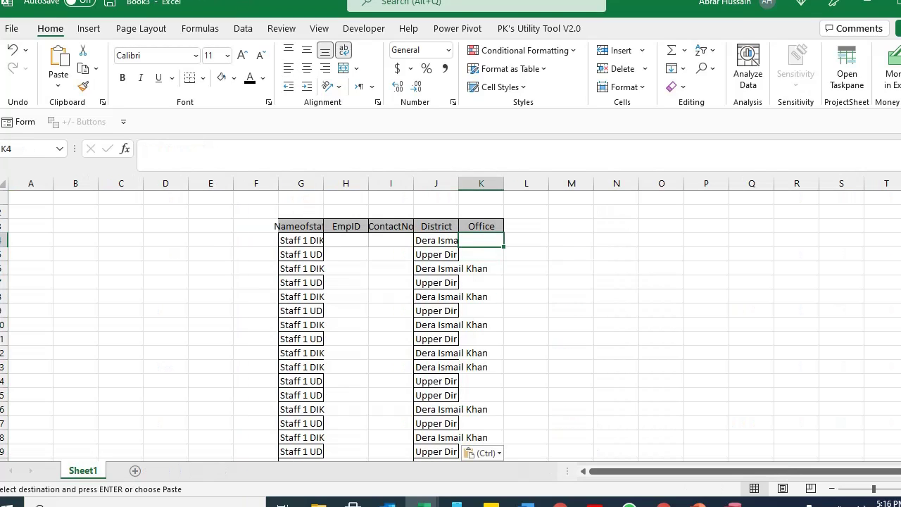
{"action": "key", "text": "Left"}
{"action": "key", "text": "Left"}
{"action": "key", "text": "Left"}
{"action": "key", "text": "Left"}
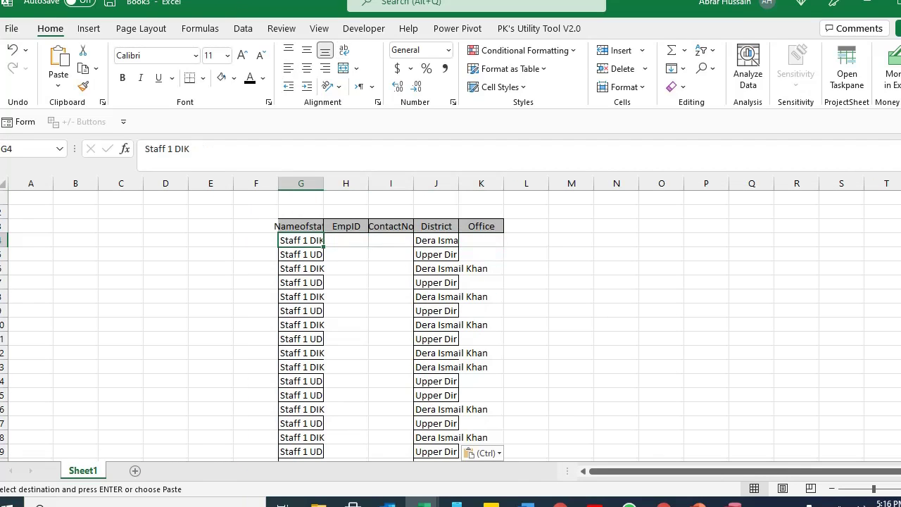
{"action": "key", "text": "Up"}
{"action": "key", "text": "ctrl+shift+Right"}
{"action": "key", "text": "ctrl+shift+Down"}
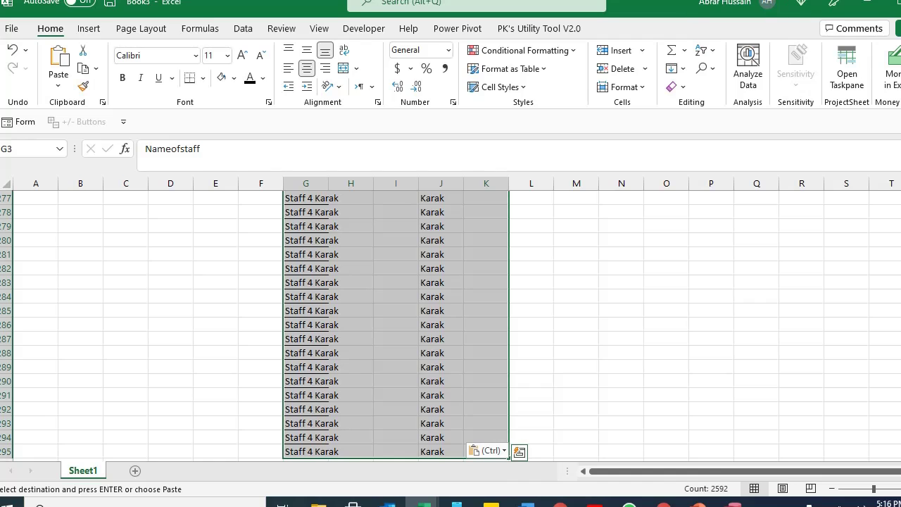
{"action": "left_click", "coordinate": [243, 28]}
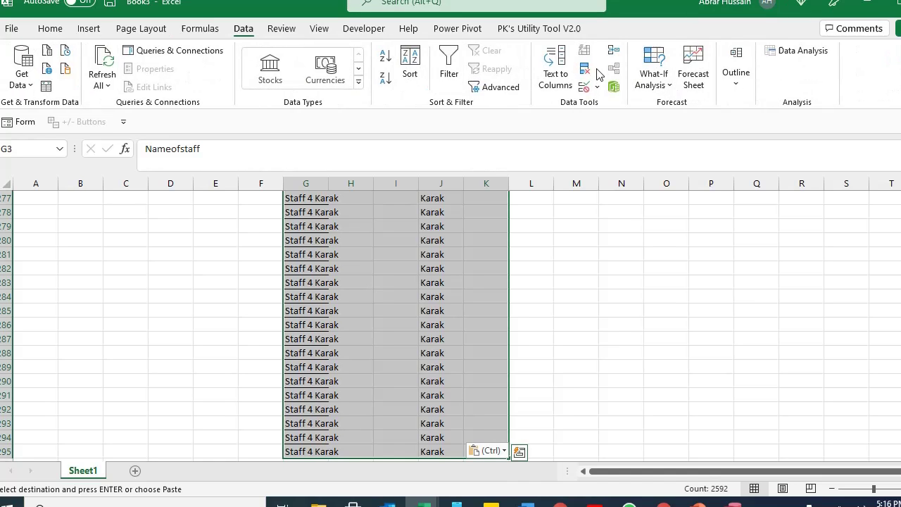
Remove duplicate rows matching on Nameofstaff only, leaving 13 unique staff.
{"action": "left_click", "coordinate": [584, 68]}
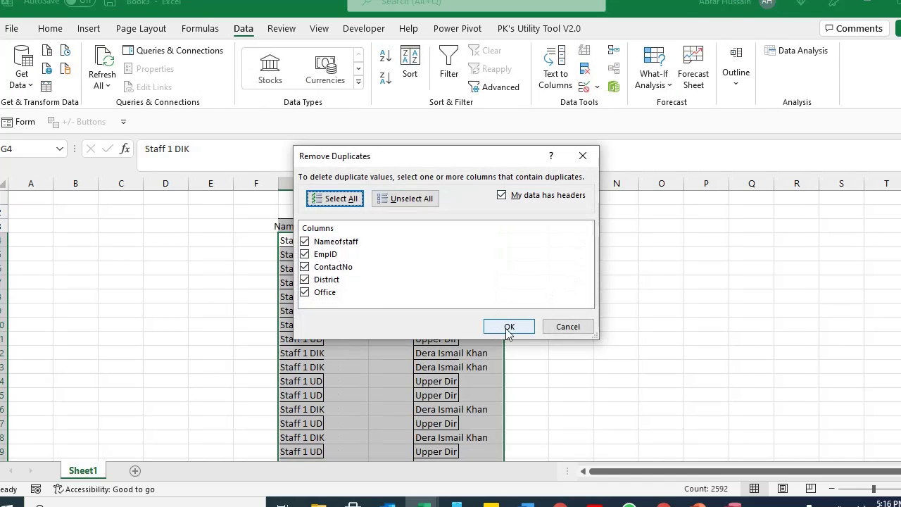
{"action": "left_click", "coordinate": [414, 200]}
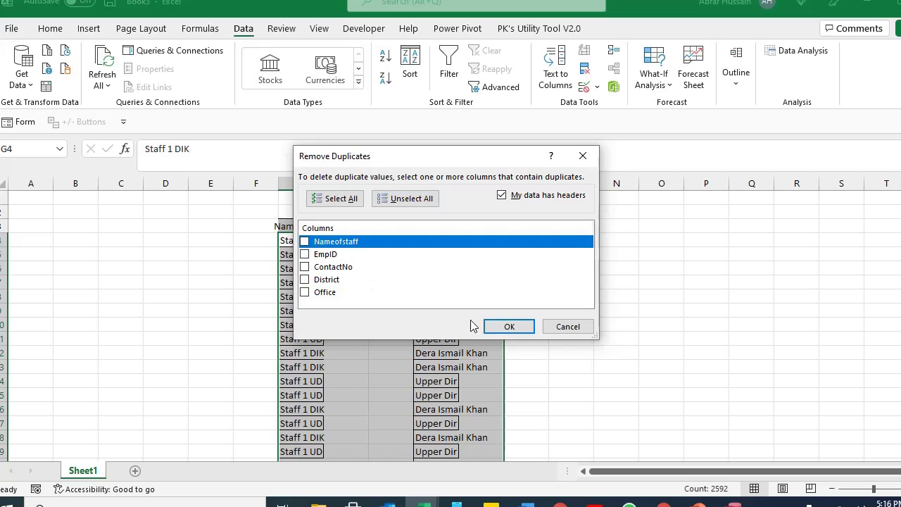
{"action": "left_click", "coordinate": [304, 243]}
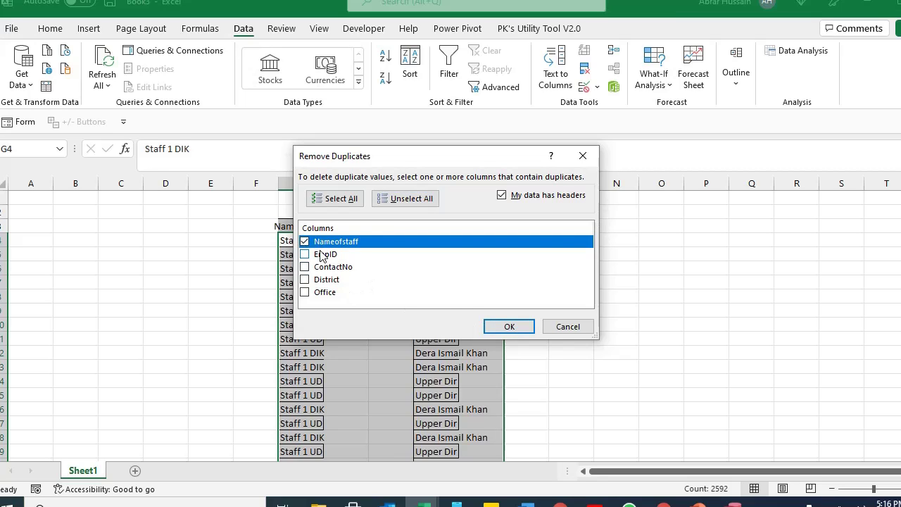
{"action": "left_click", "coordinate": [490, 326]}
{"action": "left_click", "coordinate": [483, 286]}
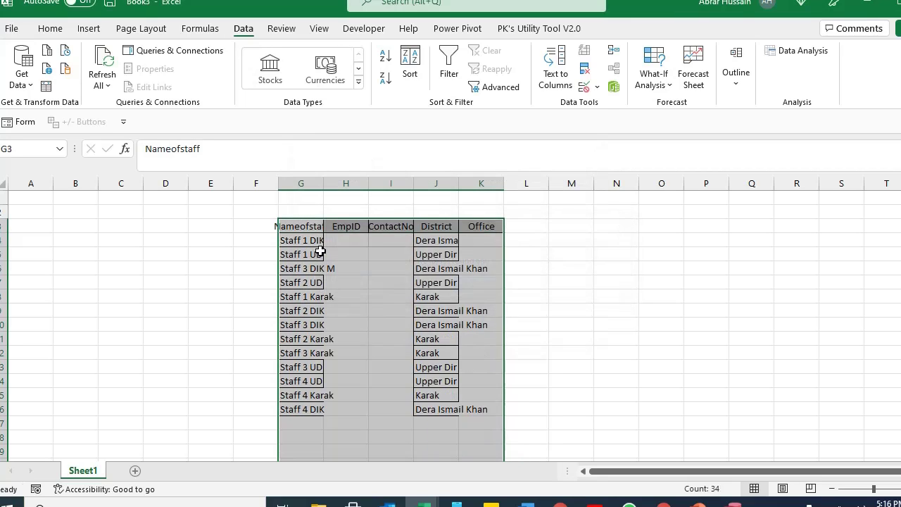
{"action": "left_click", "coordinate": [320, 251]}
Widen columns G and J to fit the staff and district names.
{"action": "left_click_drag", "start_coordinate": [323, 183], "coordinate": [375, 181]}
{"action": "key", "text": "Up"}
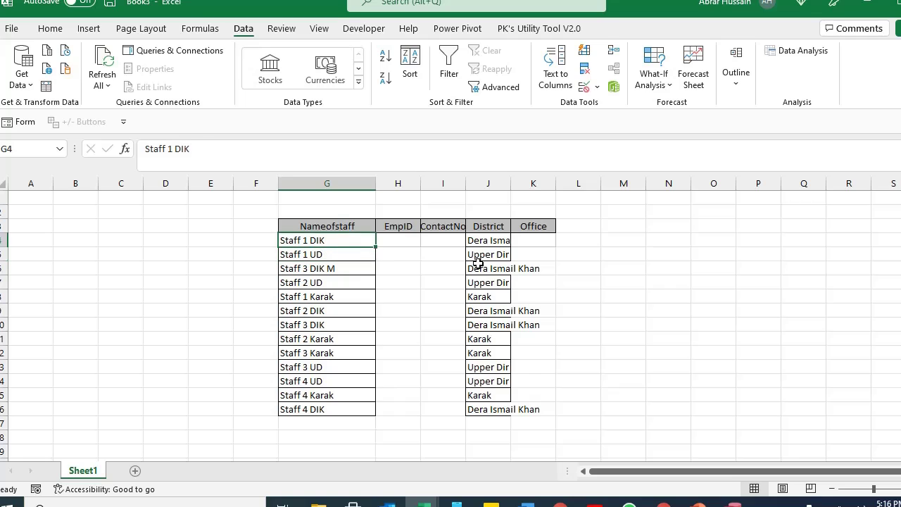
{"action": "left_click", "coordinate": [495, 243]}
{"action": "left_click_drag", "start_coordinate": [511, 183], "coordinate": [552, 184]}
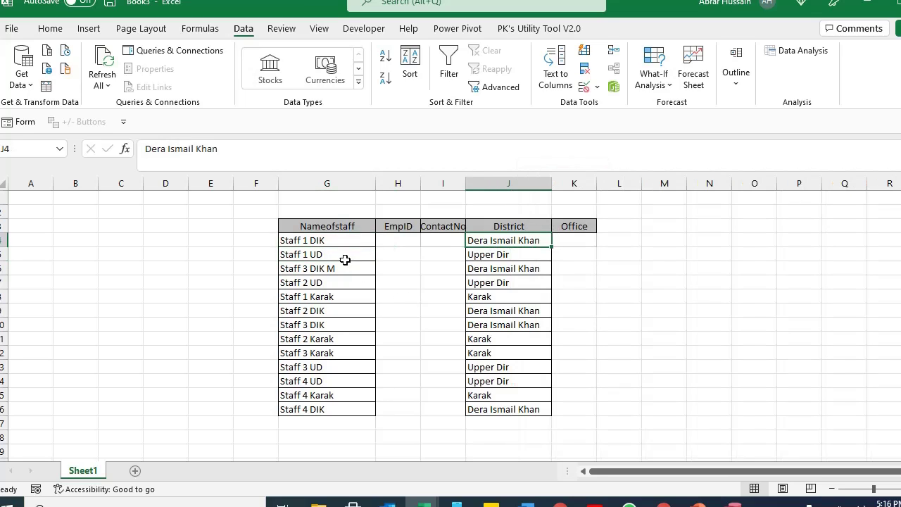
Copy the 13 staff rows across all five columns, G4:K16.
{"action": "left_click", "coordinate": [333, 240]}
{"action": "left_click_drag", "start_coordinate": [394, 243], "coordinate": [403, 415]}
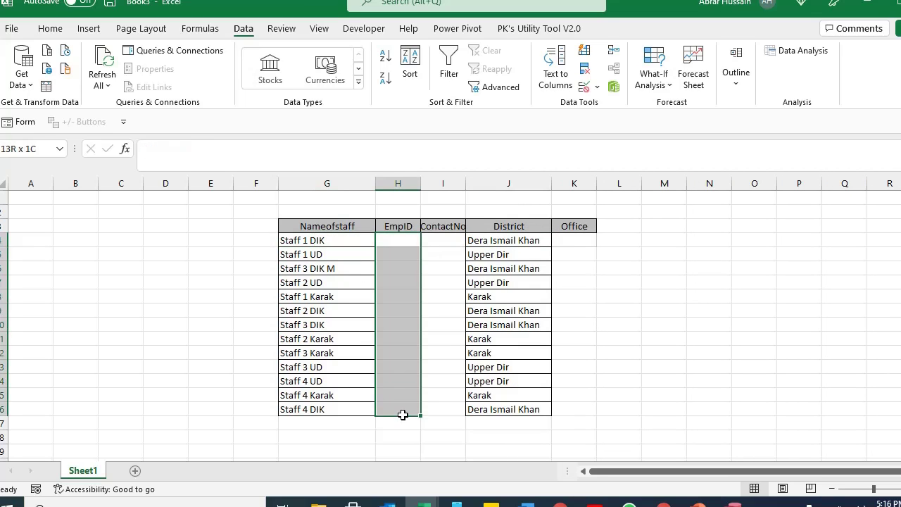
{"action": "left_click_drag", "start_coordinate": [435, 243], "coordinate": [443, 422]}
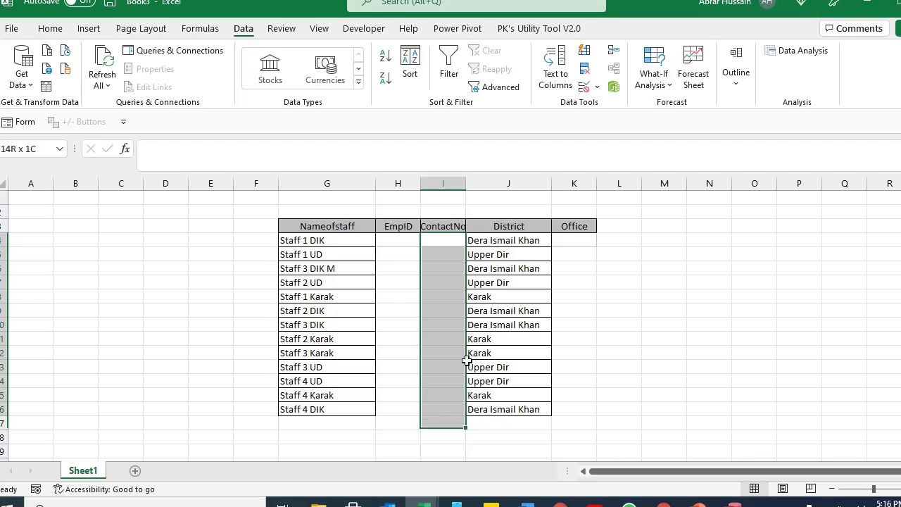
{"action": "left_click", "coordinate": [584, 223]}
{"action": "left_click_drag", "start_coordinate": [322, 240], "coordinate": [566, 408]}
{"action": "key", "text": "ctrl+c"}
{"action": "key", "text": "alt+Tab"}
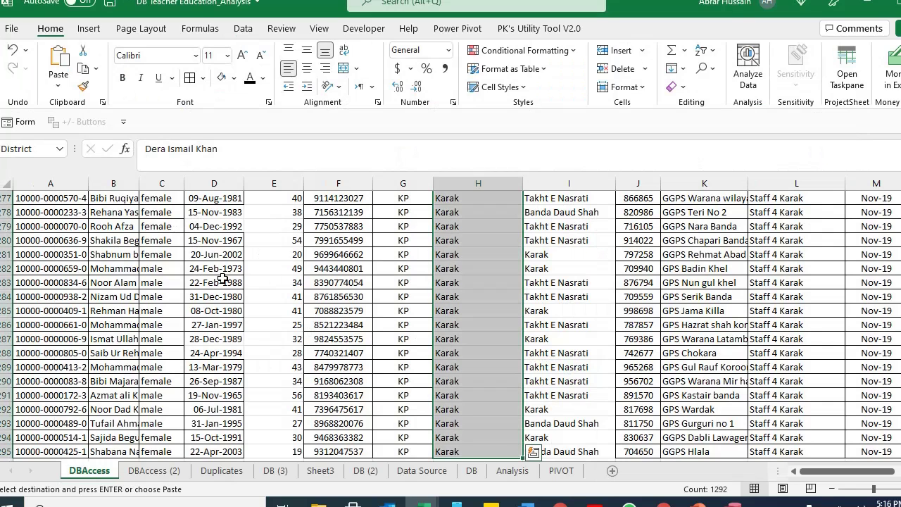
Paste the 13 copied staff rows with districts into ListStaff and confirm the paste.
{"action": "left_click", "coordinate": [633, 360]}
{"action": "key", "text": "alt+Tab"}
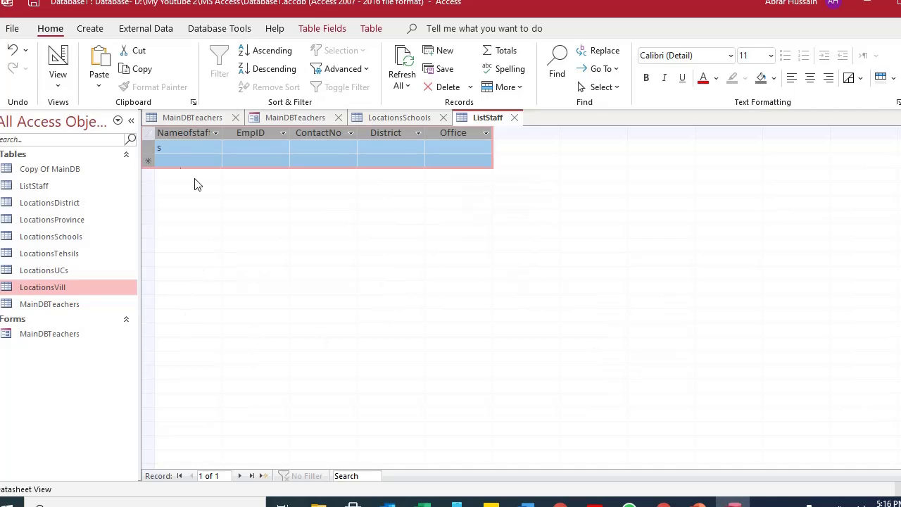
{"action": "key", "text": "ctrl+v"}
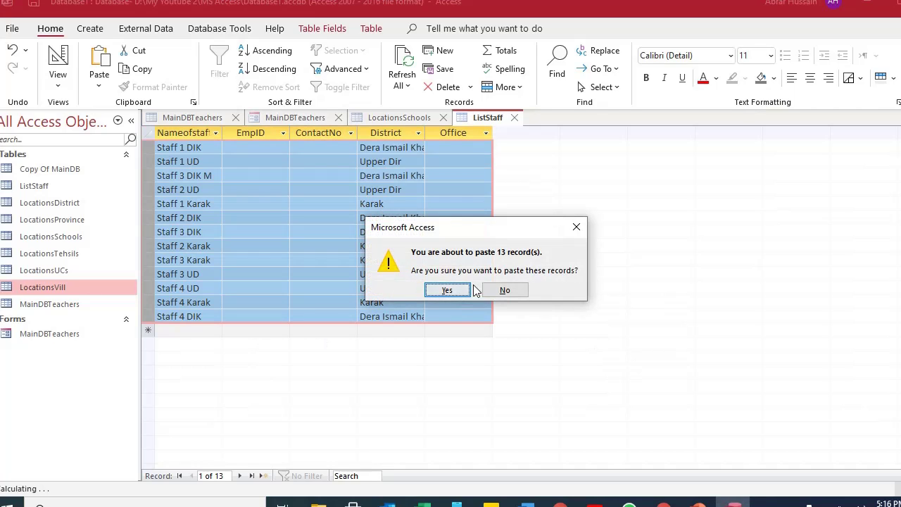
{"action": "left_click", "coordinate": [456, 291]}
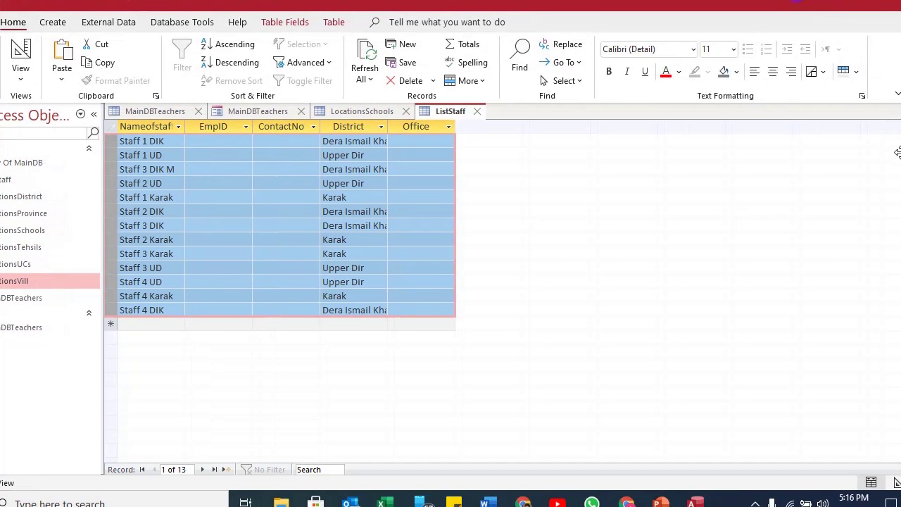
Close ListStaff and change the form's StaffAssigned control to a combo box.
{"action": "left_click", "coordinate": [518, 117]}
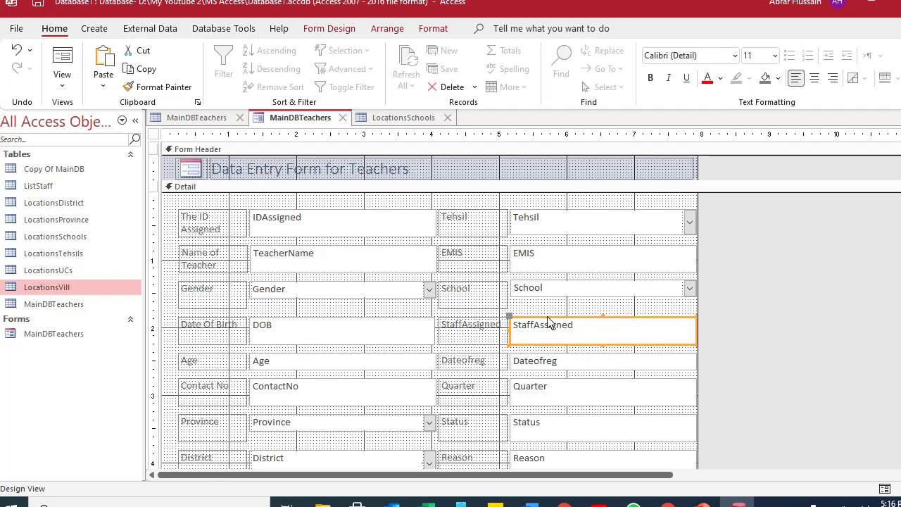
{"action": "right_click", "coordinate": [549, 322]}
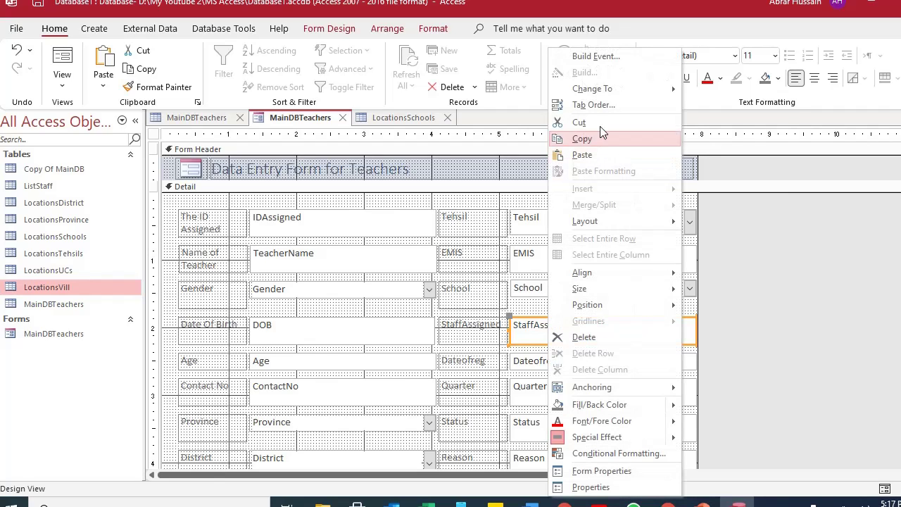
{"action": "mouse_move", "coordinate": [614, 92]}
{"action": "left_click", "coordinate": [733, 139]}
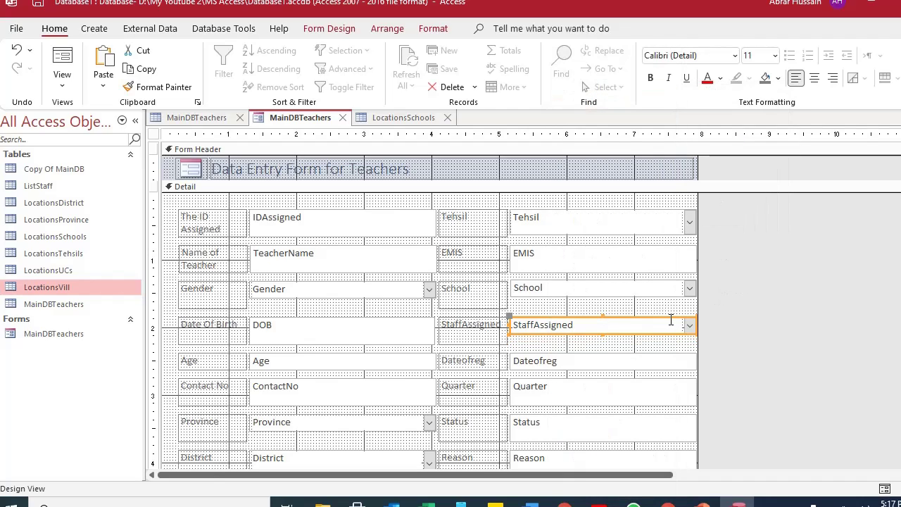
Set the StaffAssigned combo box's Row Source to the ListStaff table.
{"action": "double_click", "coordinate": [670, 323]}
{"action": "left_click", "coordinate": [679, 190]}
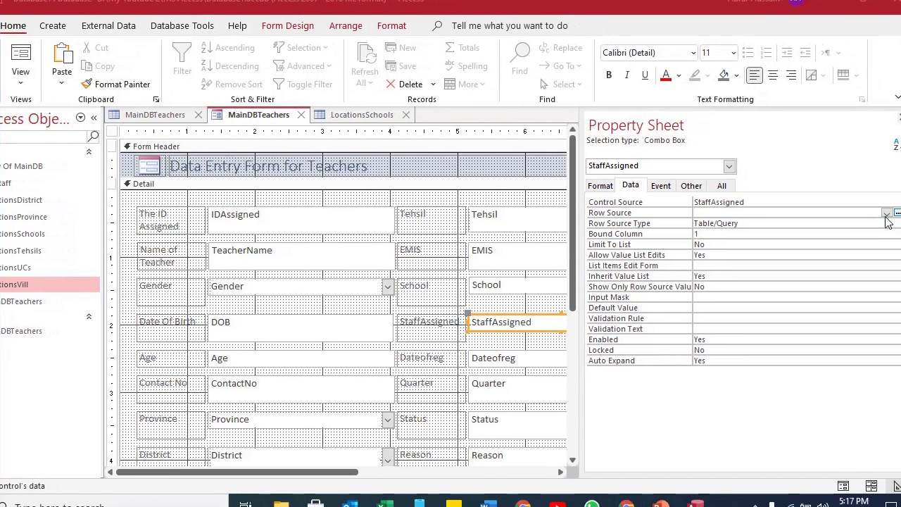
{"action": "left_click", "coordinate": [900, 218]}
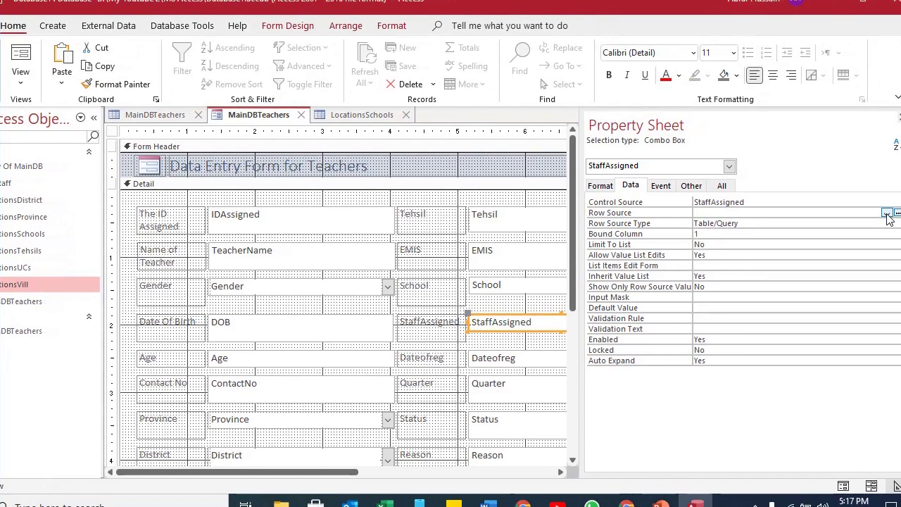
{"action": "left_click", "coordinate": [887, 214]}
{"action": "left_click", "coordinate": [792, 233]}
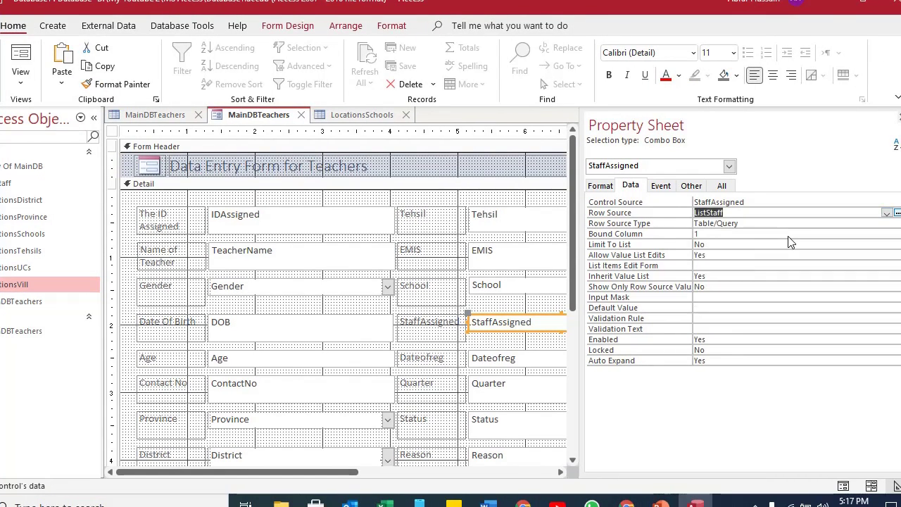
{"action": "left_click", "coordinate": [701, 234]}
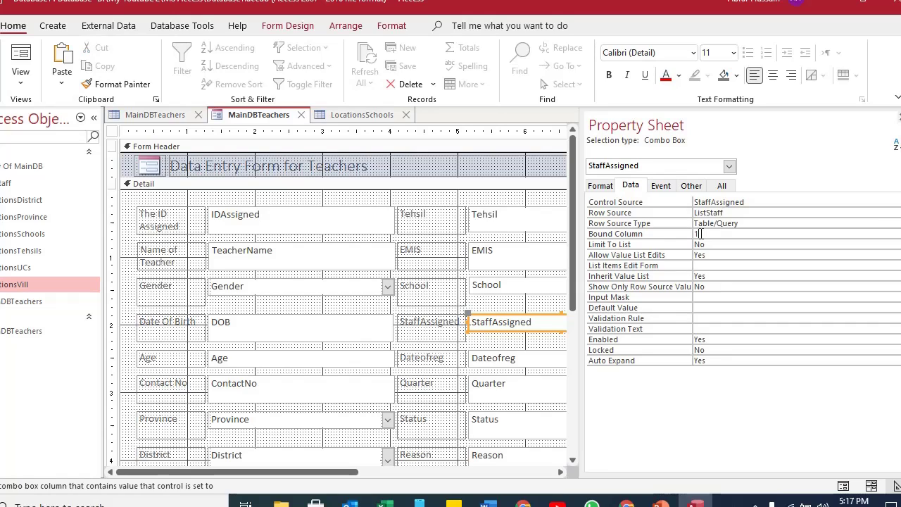
{"action": "left_click", "coordinate": [600, 185]}
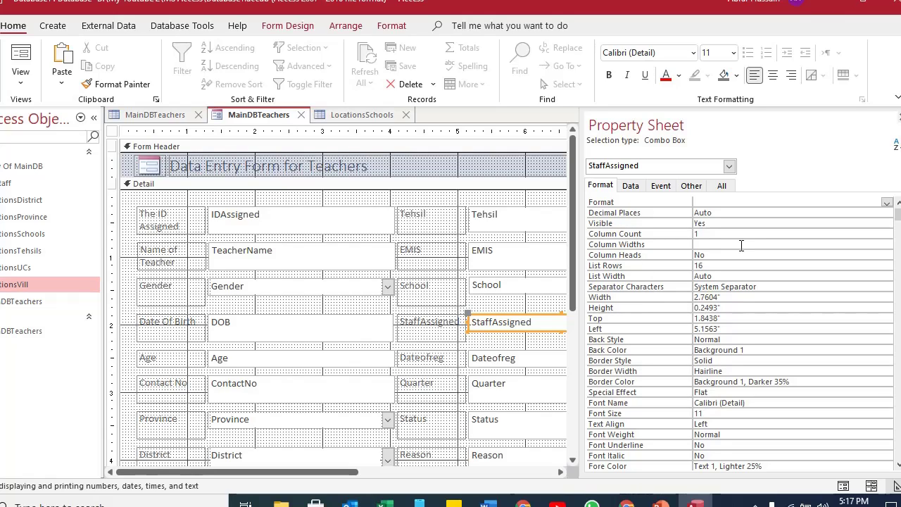
Open the ListStaff table to check its records, then return to the form design.
{"action": "left_click", "coordinate": [12, 284]}
{"action": "left_click", "coordinate": [13, 183]}
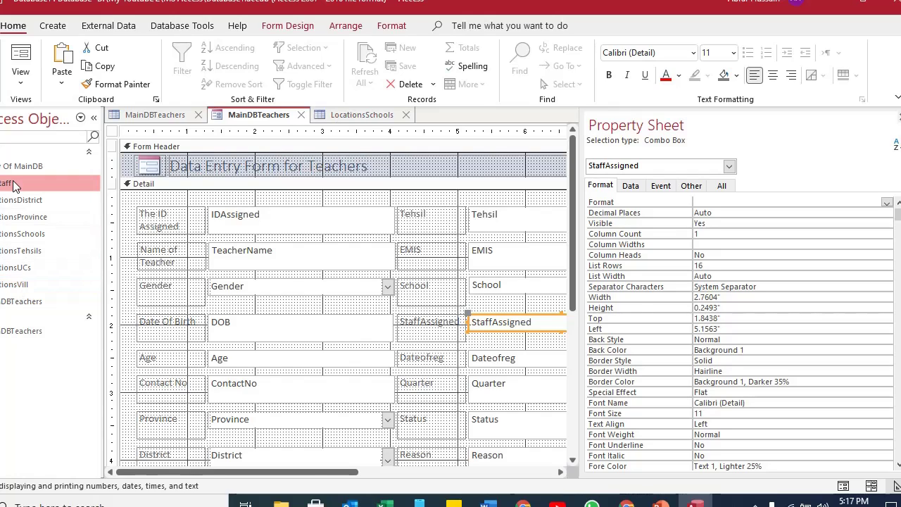
{"action": "double_click", "coordinate": [12, 184]}
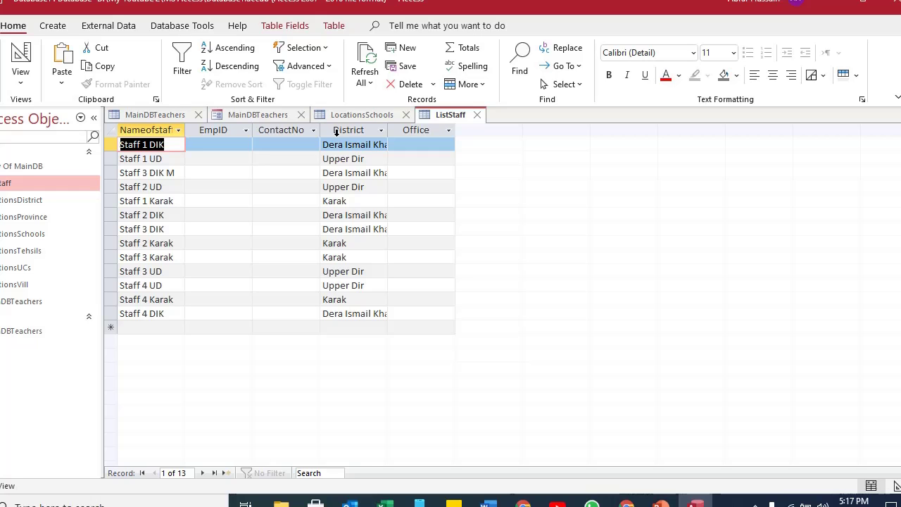
{"action": "key", "text": "alt+Tab"}
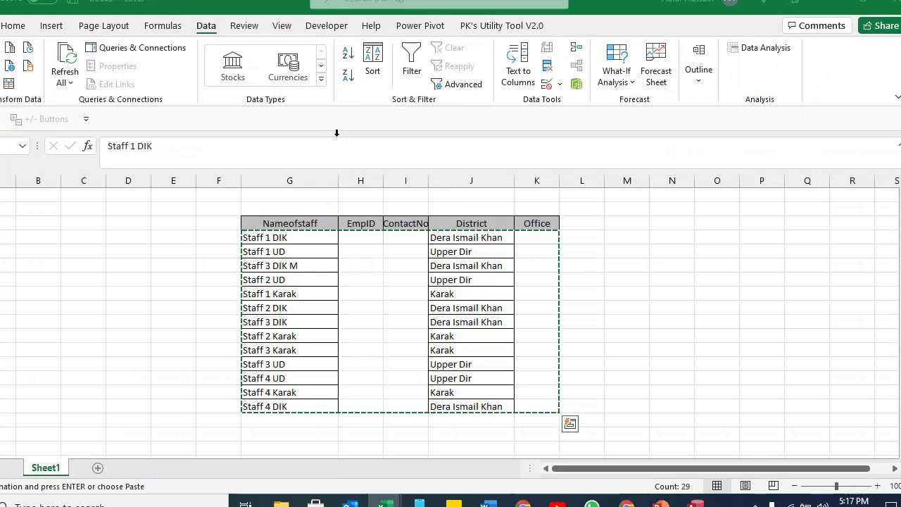
{"action": "key", "text": "alt+Tab"}
{"action": "left_click", "coordinate": [155, 115]}
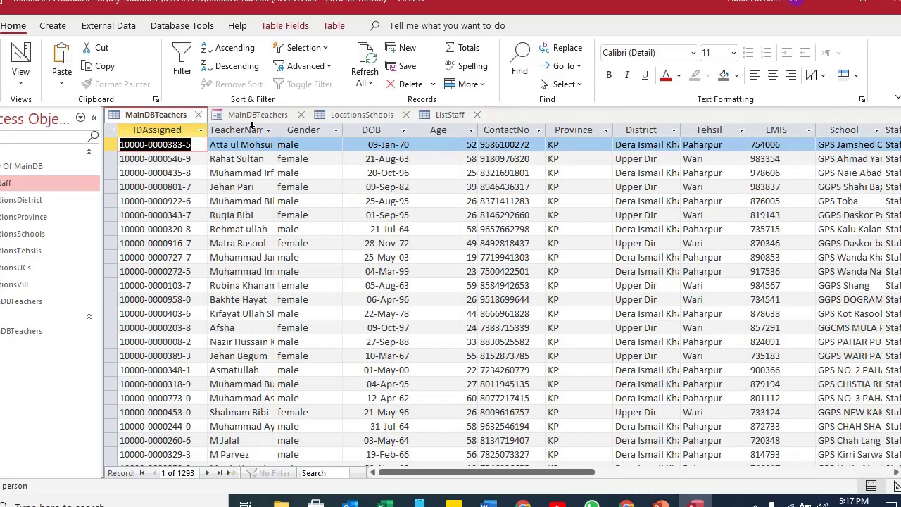
{"action": "left_click", "coordinate": [255, 116]}
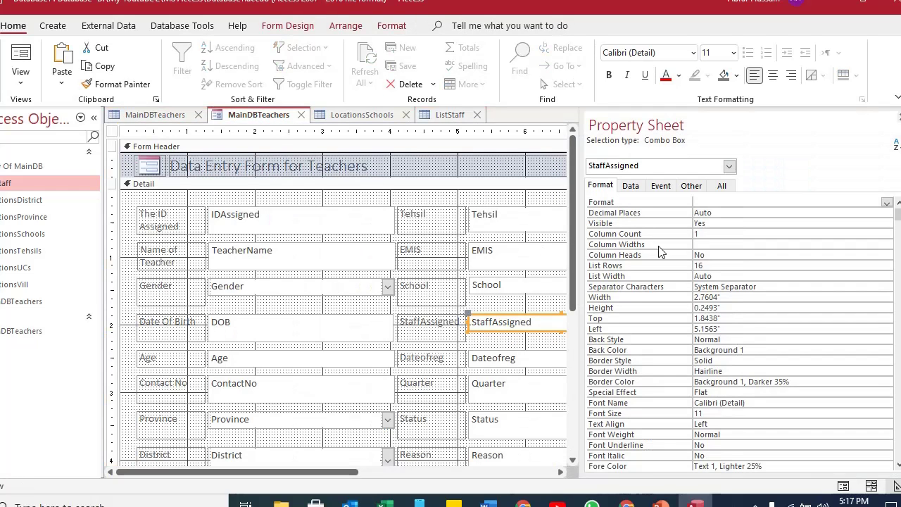
Set the StaffAssigned Column Count to 4 and view the form with its record data.
{"action": "left_click", "coordinate": [712, 233]}
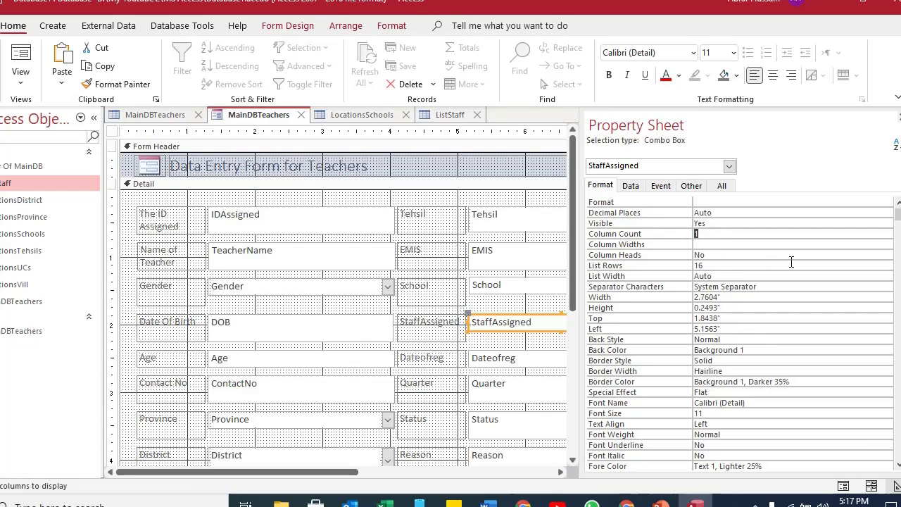
{"action": "type", "text": "4"}
{"action": "left_click", "coordinate": [737, 245]}
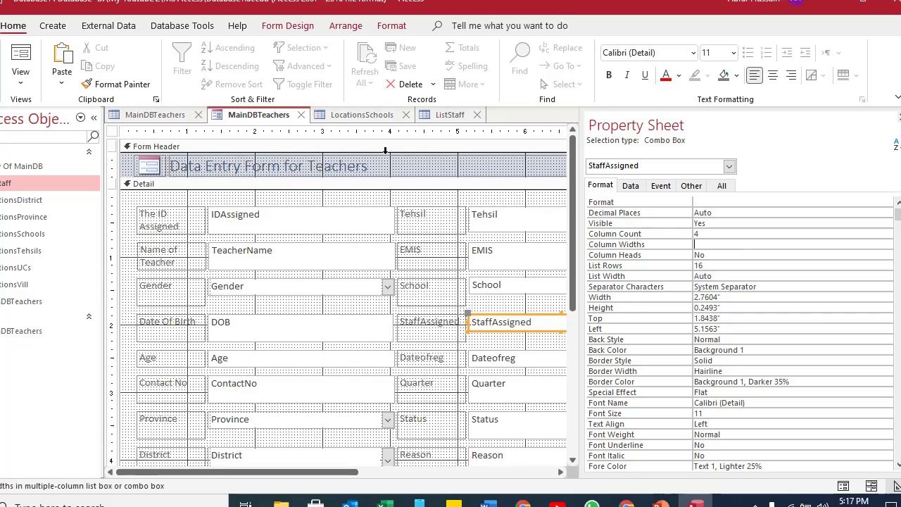
{"action": "left_click", "coordinate": [453, 115]}
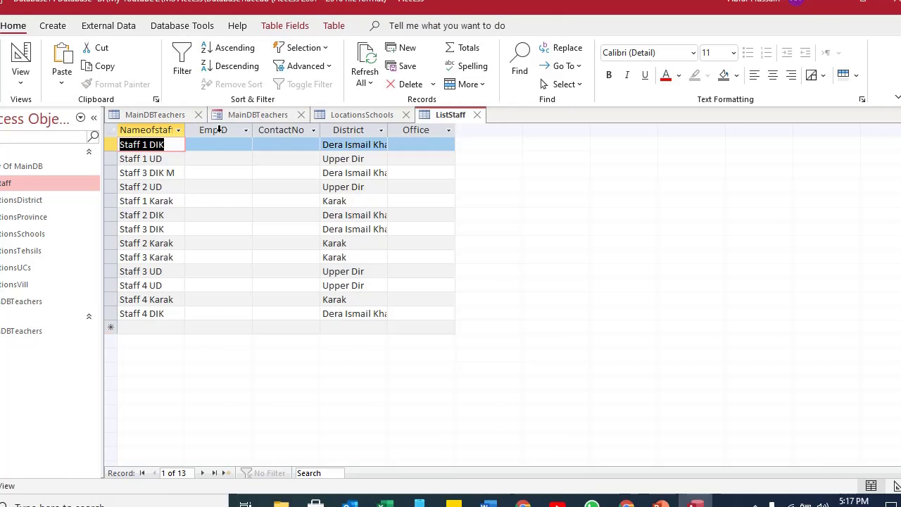
{"action": "left_click_drag", "start_coordinate": [217, 130], "coordinate": [283, 132]}
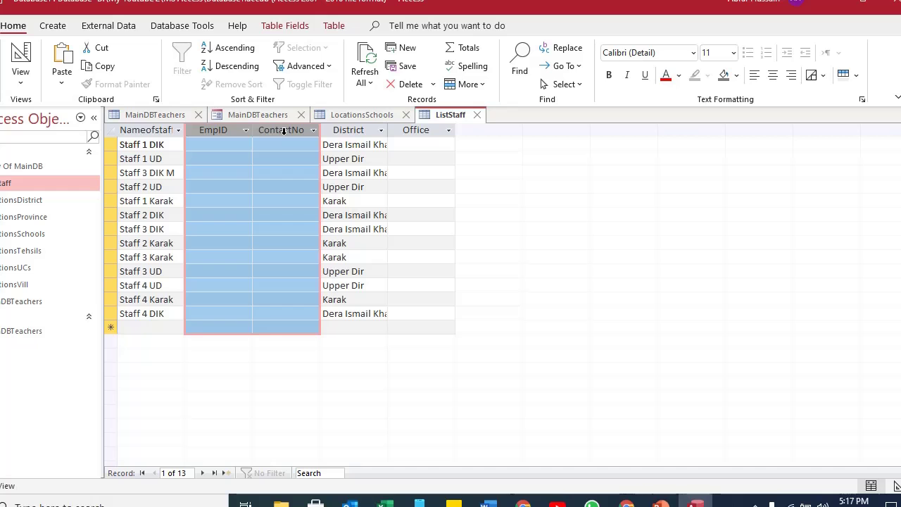
{"action": "left_click", "coordinate": [252, 116]}
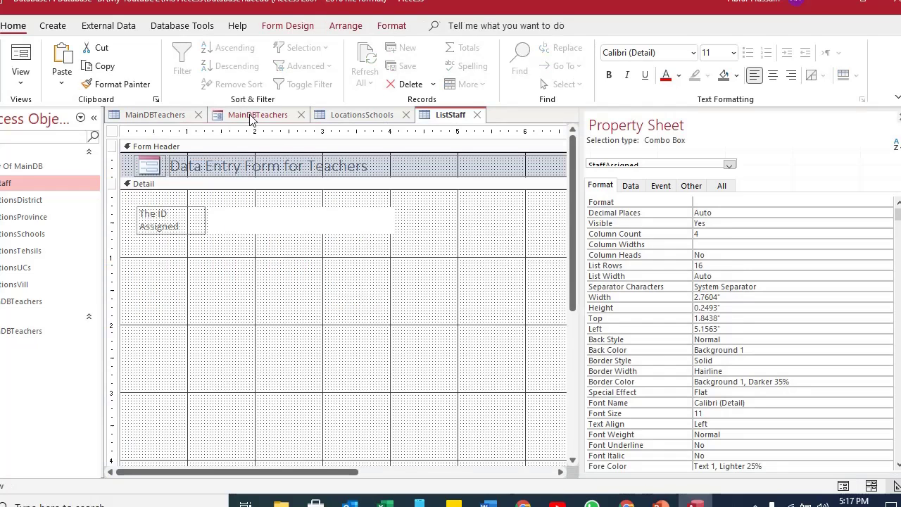
{"action": "left_click", "coordinate": [21, 62]}
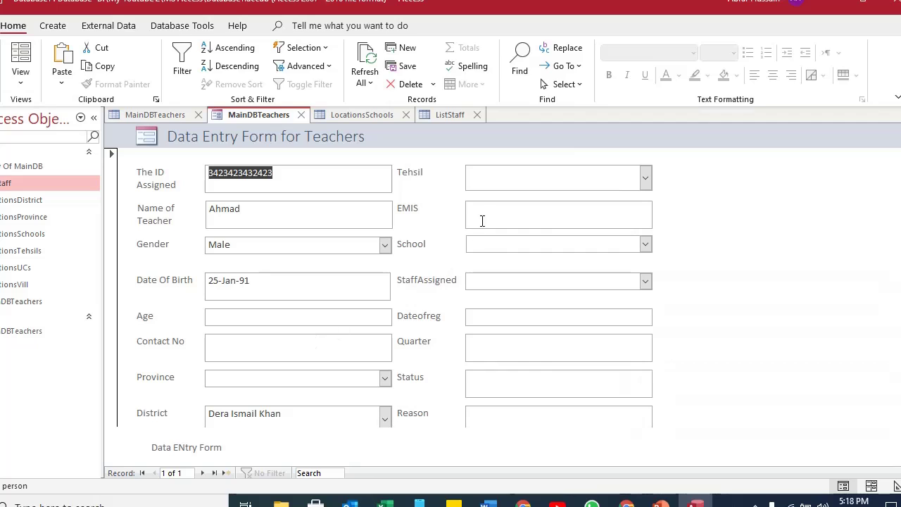
Compare the StaffAssigned drop-down with ListStaff's Nameofstaff and District columns, then return to Design View.
{"action": "left_click", "coordinate": [646, 281]}
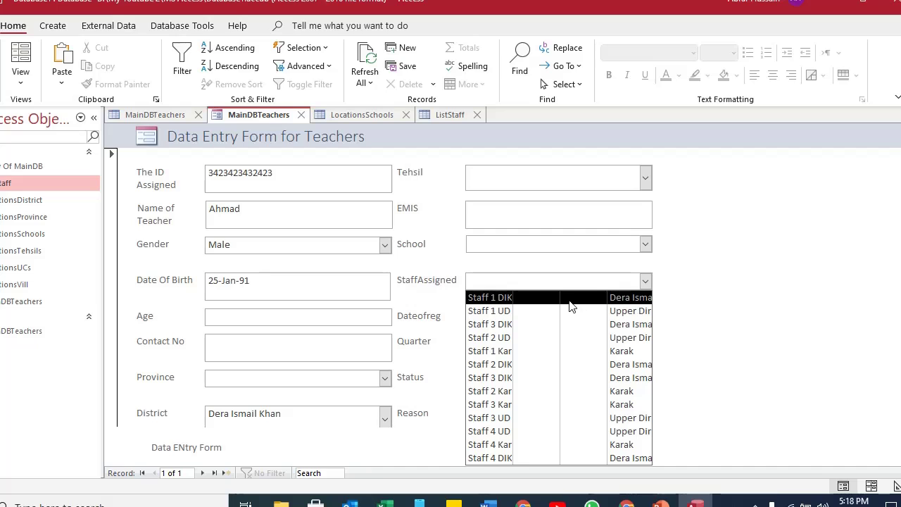
{"action": "left_click", "coordinate": [449, 114]}
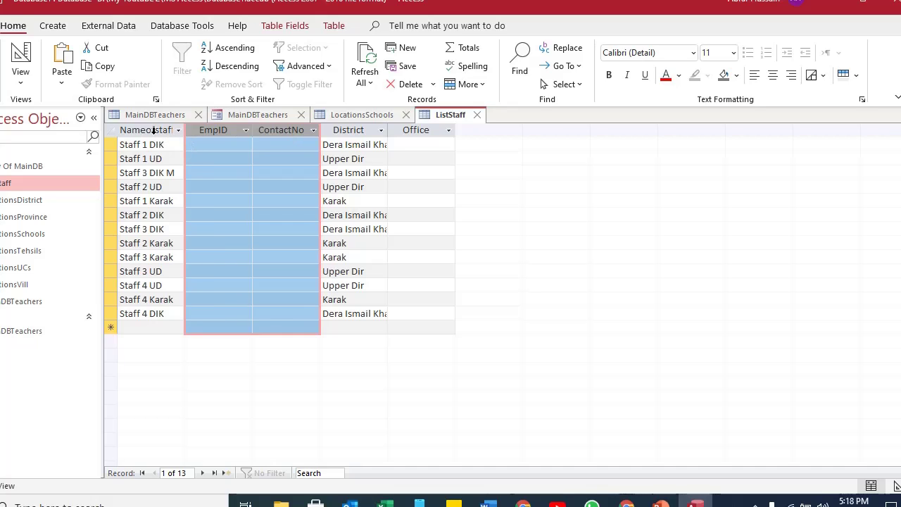
{"action": "left_click", "coordinate": [162, 131]}
{"action": "left_click", "coordinate": [360, 130]}
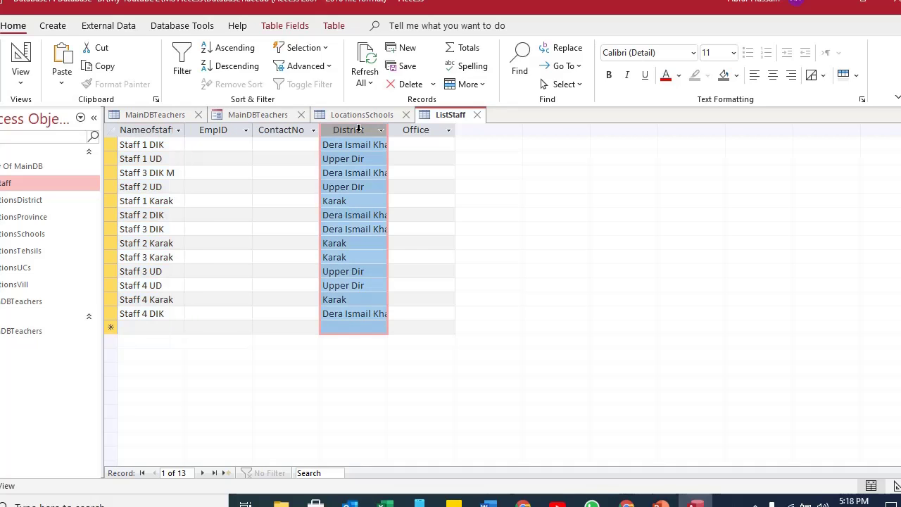
{"action": "left_click", "coordinate": [233, 117]}
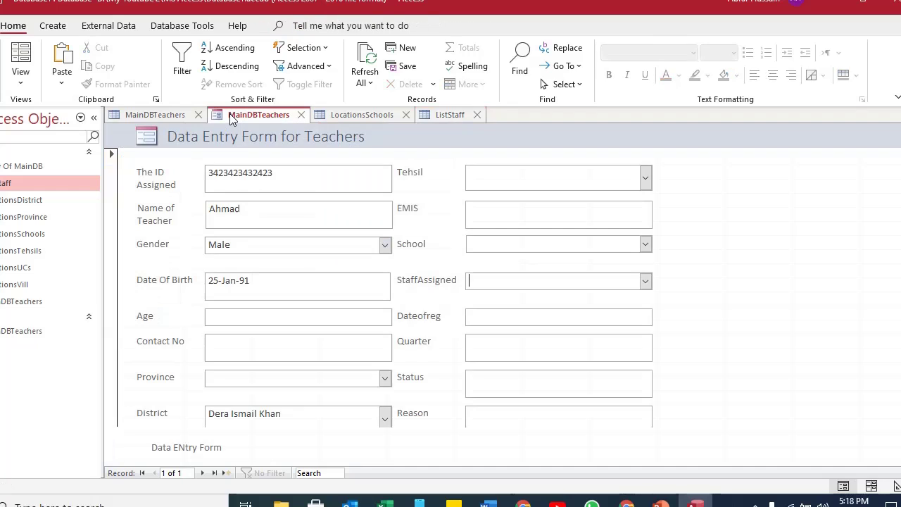
{"action": "left_click", "coordinate": [21, 78]}
{"action": "left_click", "coordinate": [50, 179]}
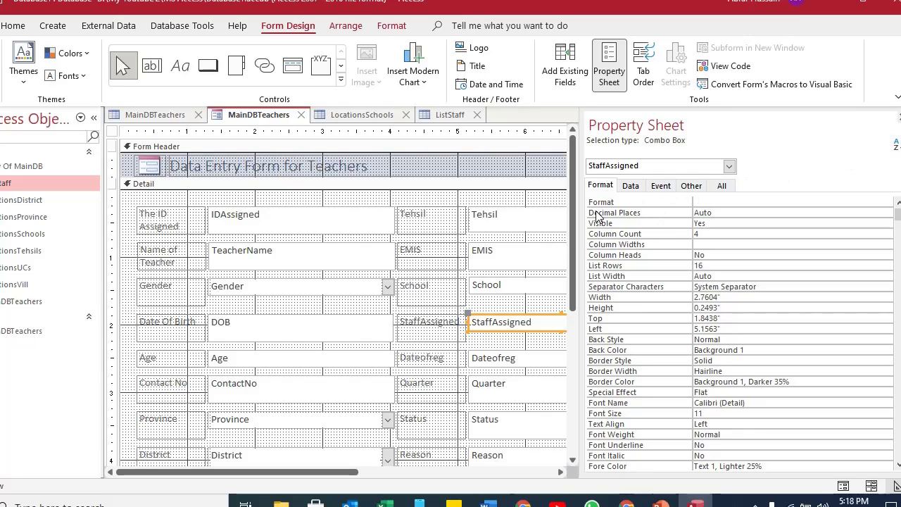
Enter a first Column Widths value for the StaffAssigned combo box and switch the form's view.
{"action": "left_click", "coordinate": [689, 234]}
{"action": "left_click", "coordinate": [707, 244]}
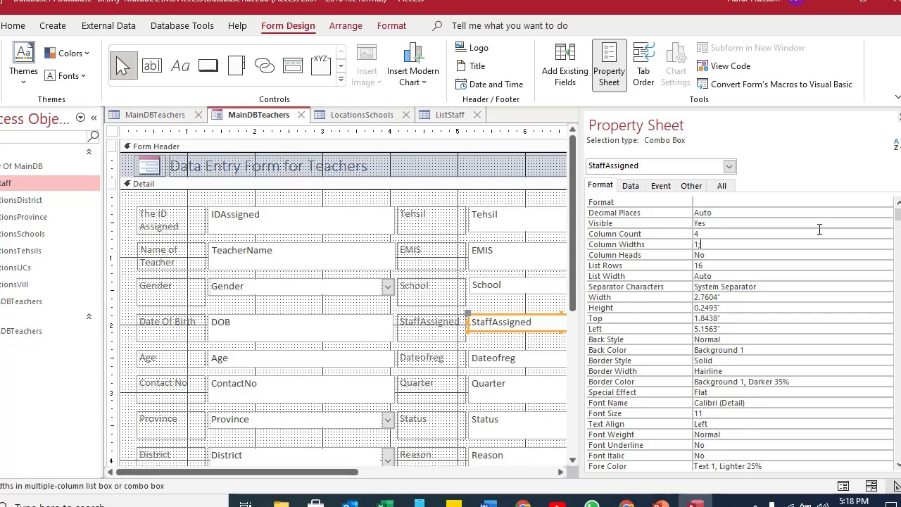
{"action": "type", "text": "0;0;1"}
{"action": "key", "text": "Return"}
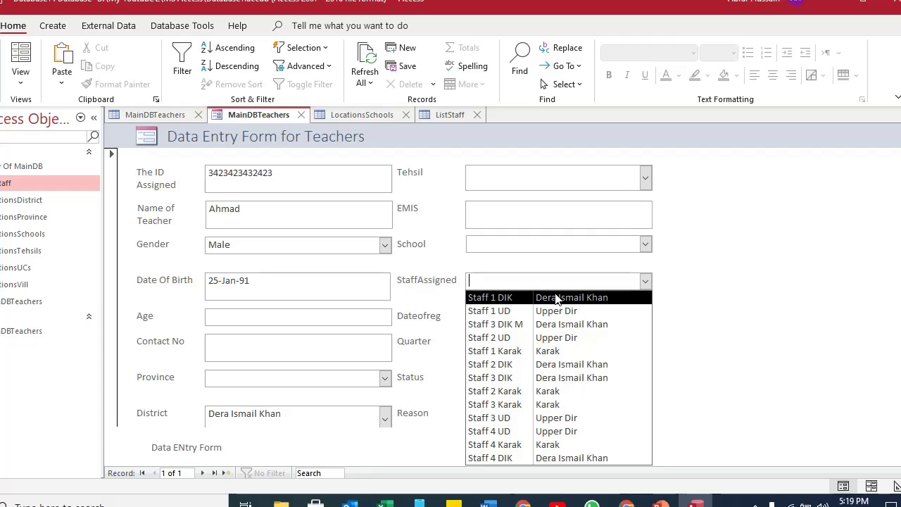
{"action": "left_click", "coordinate": [20, 79]}
{"action": "left_click", "coordinate": [28, 176]}
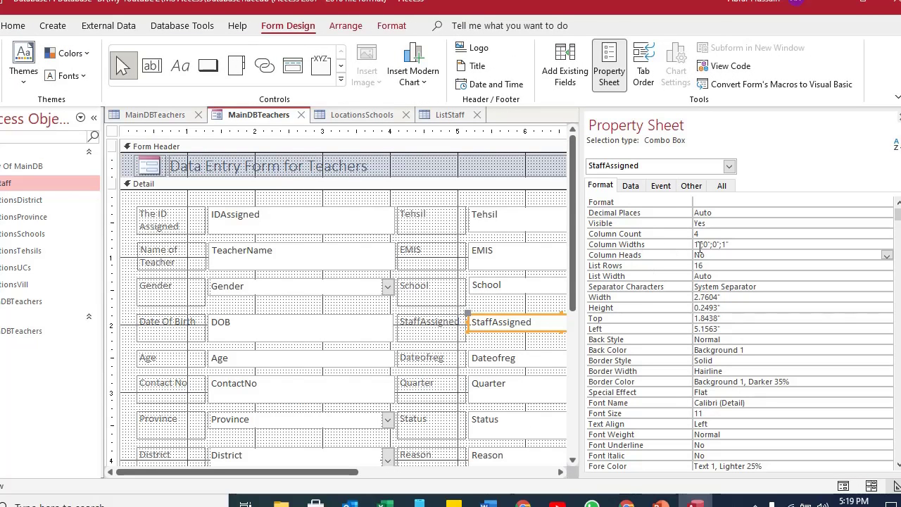
Correct the Column Widths to 1;0;0;1 so EmpID and ContactNo are hidden.
{"action": "left_click", "coordinate": [697, 245]}
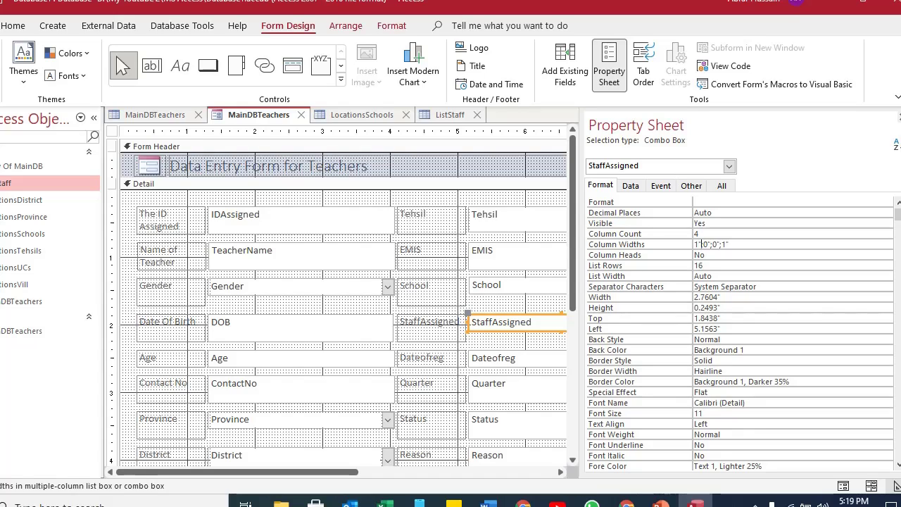
{"action": "left_click", "coordinate": [747, 246], "text": "shift"}
{"action": "key", "text": "BackSpace"}
{"action": "type", "text": ";"}
{"action": "type", "text": "0"}
{"action": "key", "text": "Tab"}
Test the StaffAssigned drop-down in Form View, then in Design View select the Tehsil combo box.
{"action": "key", "text": "F5"}
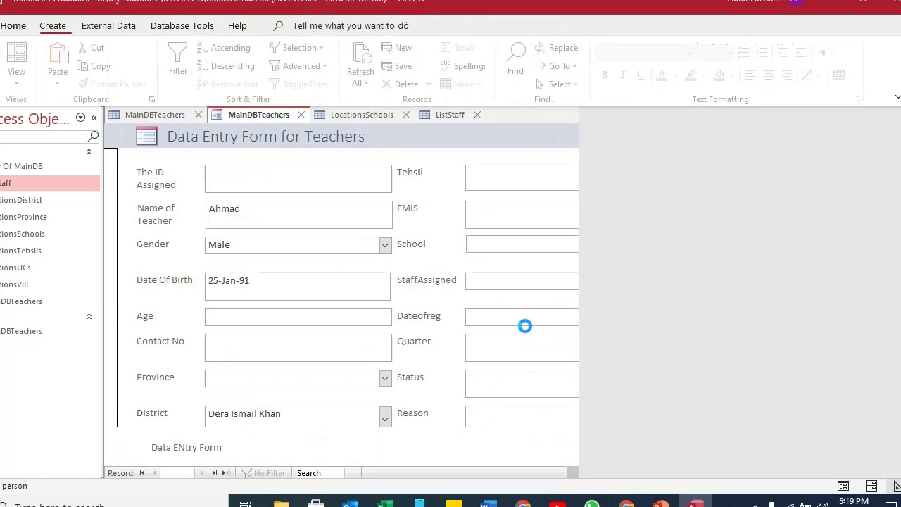
{"action": "left_click", "coordinate": [645, 281]}
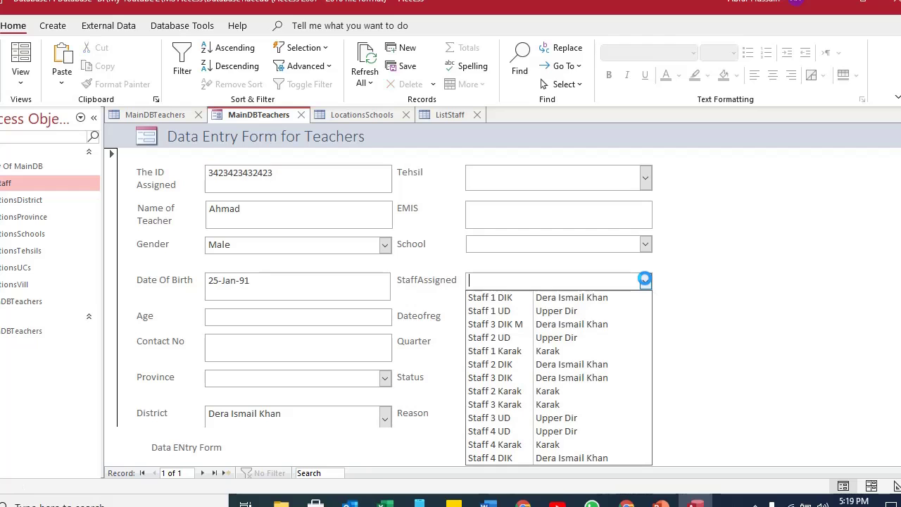
{"action": "left_click", "coordinate": [724, 275]}
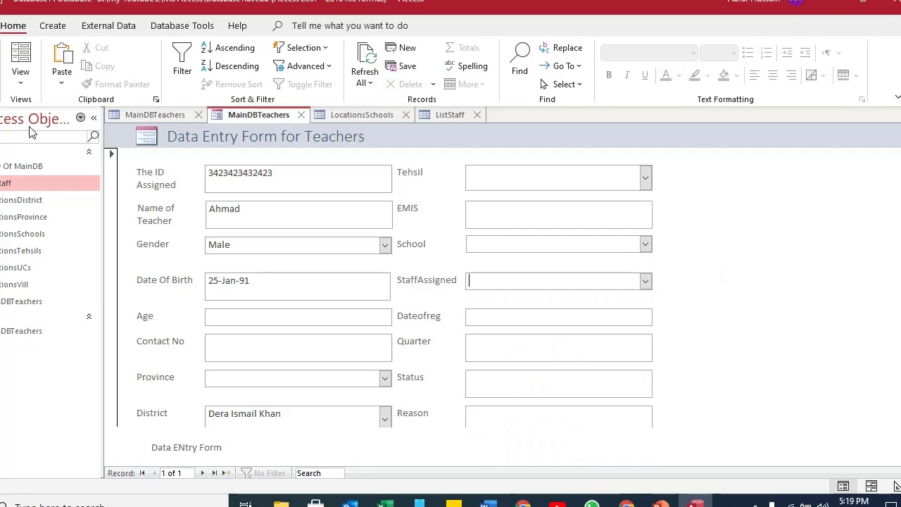
{"action": "left_click", "coordinate": [20, 70]}
{"action": "left_click", "coordinate": [56, 181]}
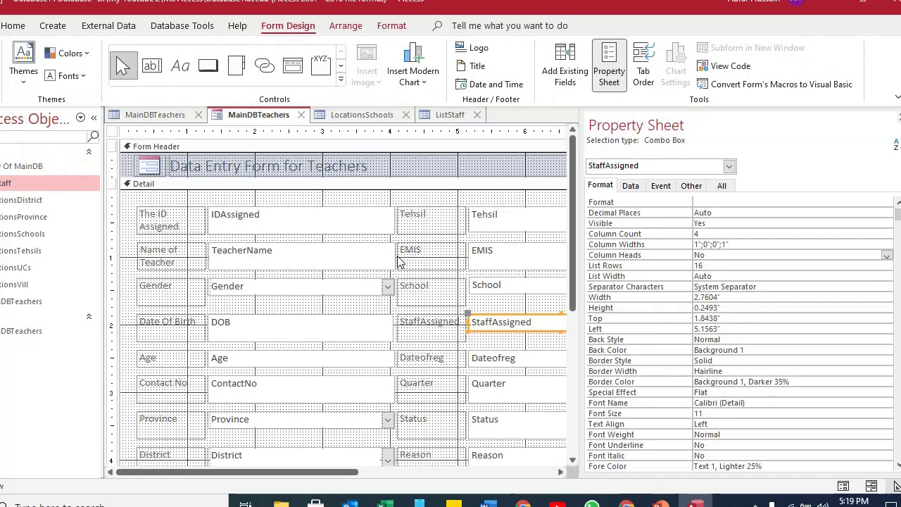
{"action": "left_click", "coordinate": [514, 220]}
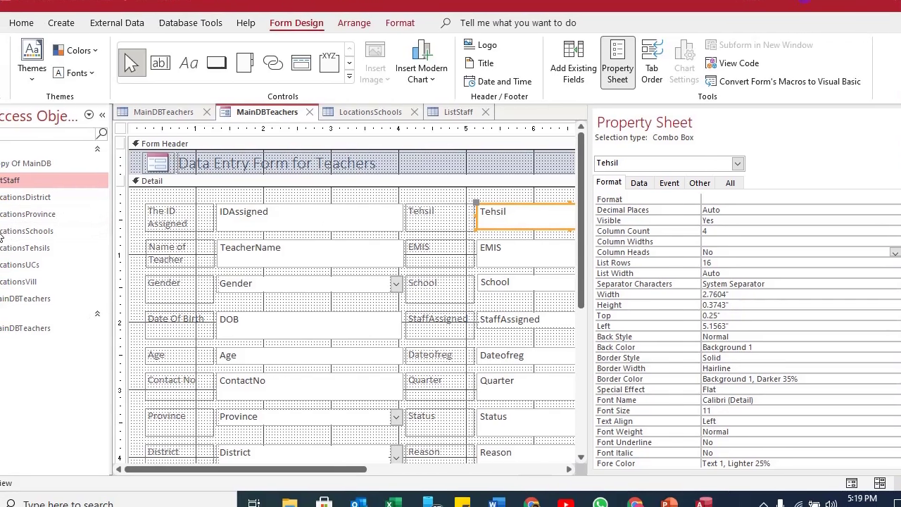
Open LocationsTehsils and compare its Tehsil, District, Province and Country columns with the other tables.
{"action": "double_click", "coordinate": [28, 248]}
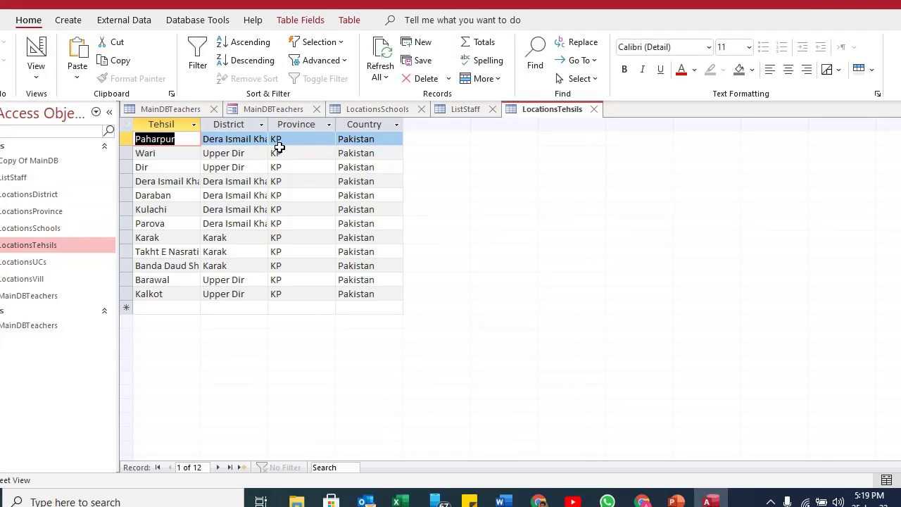
{"action": "left_click_drag", "start_coordinate": [167, 124], "coordinate": [364, 128]}
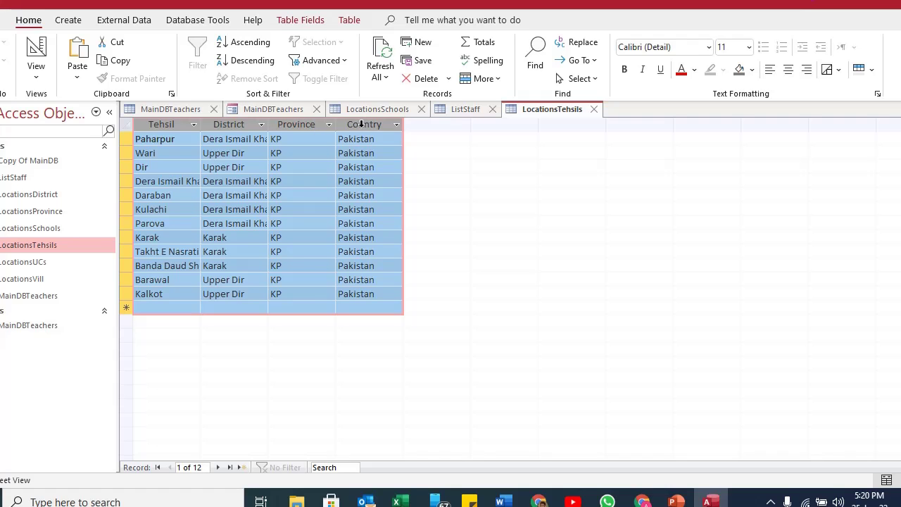
{"action": "key", "text": "ctrl+F6"}
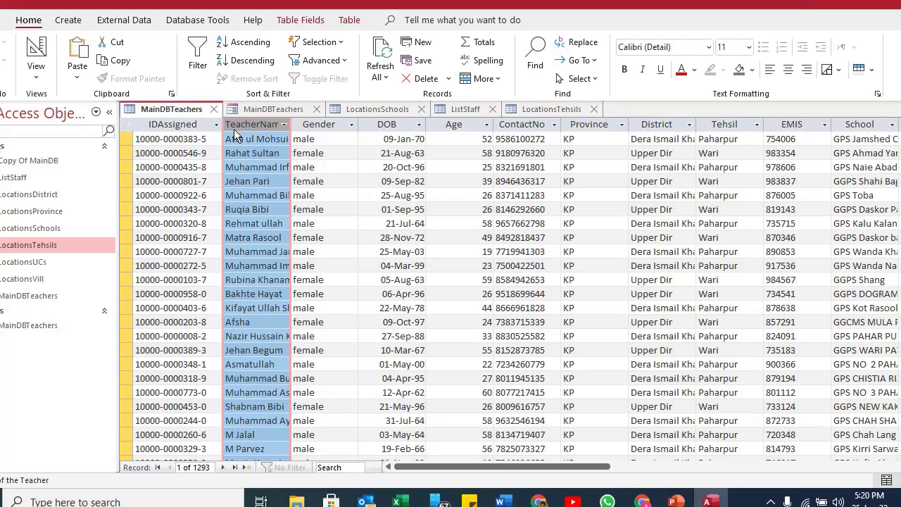
{"action": "left_click", "coordinate": [541, 112]}
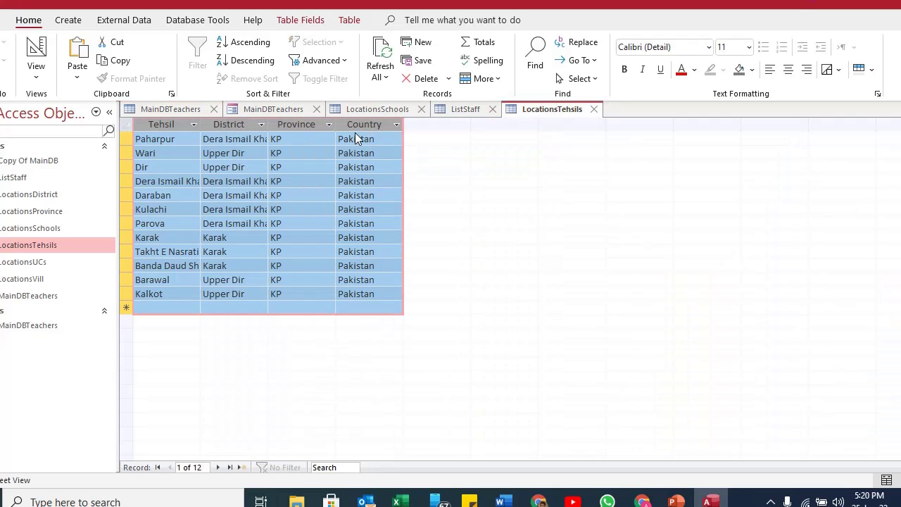
{"action": "left_click", "coordinate": [312, 112]}
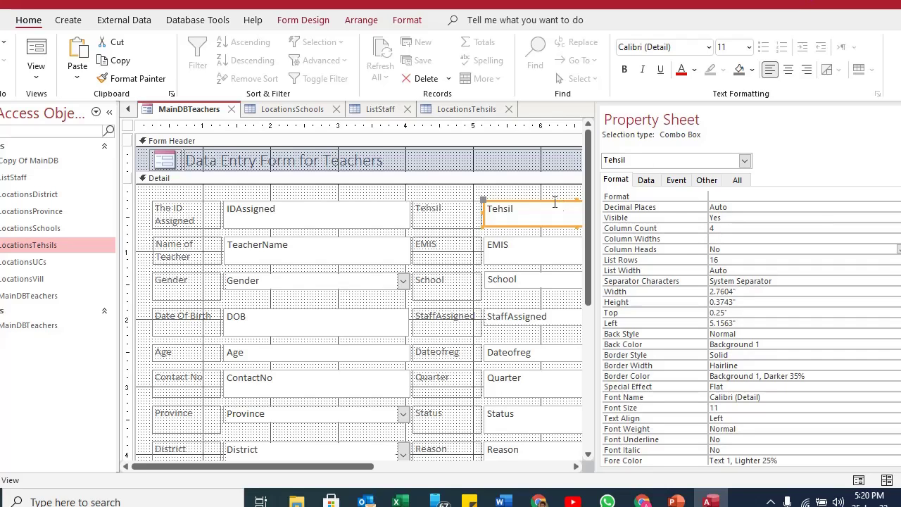
{"action": "left_click", "coordinate": [380, 109]}
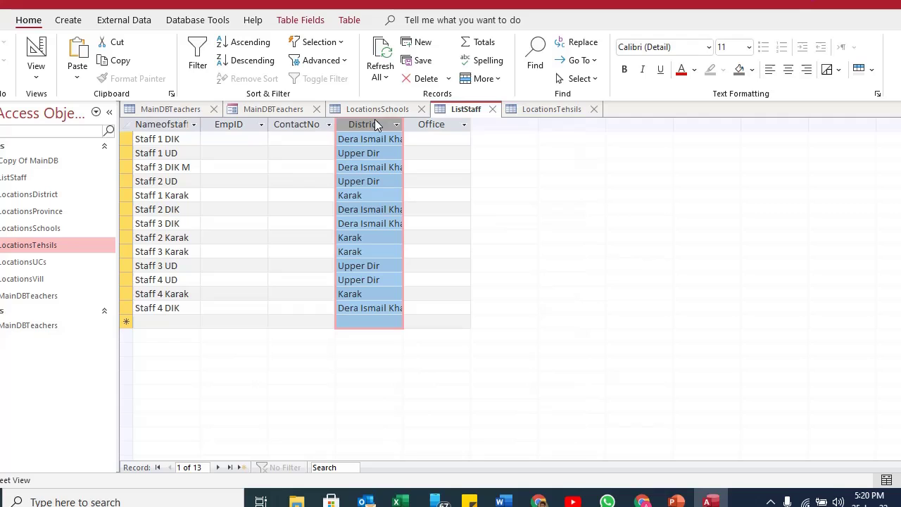
{"action": "left_click", "coordinate": [236, 140]}
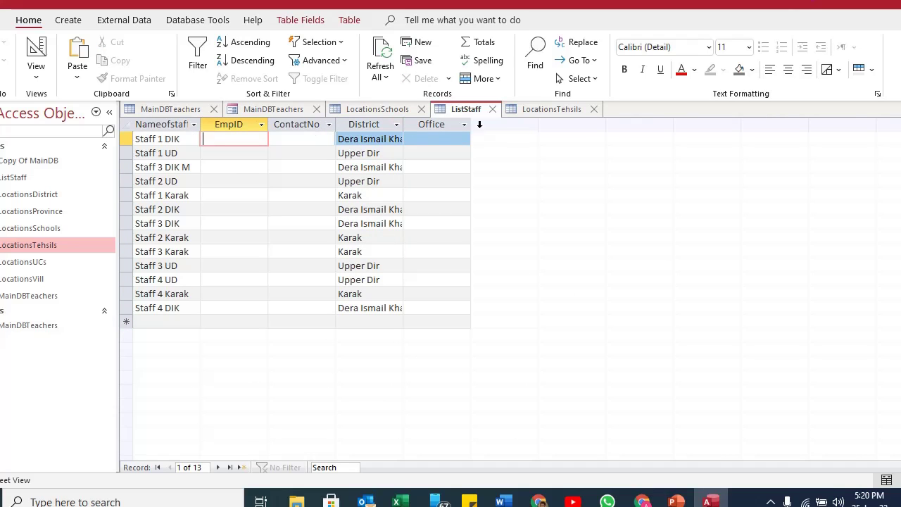
{"action": "left_click", "coordinate": [551, 113]}
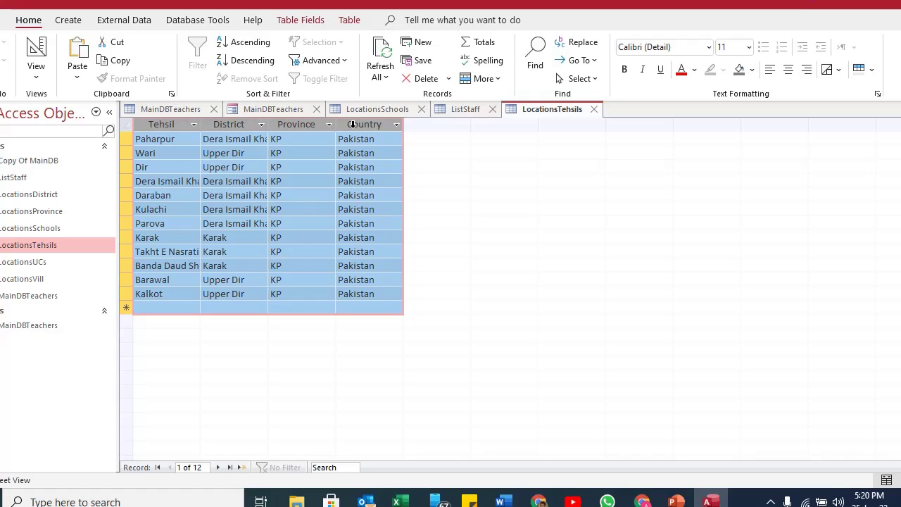
Set the Tehsil combo box's Column Count to 2 in the form design.
{"action": "left_click", "coordinate": [242, 111]}
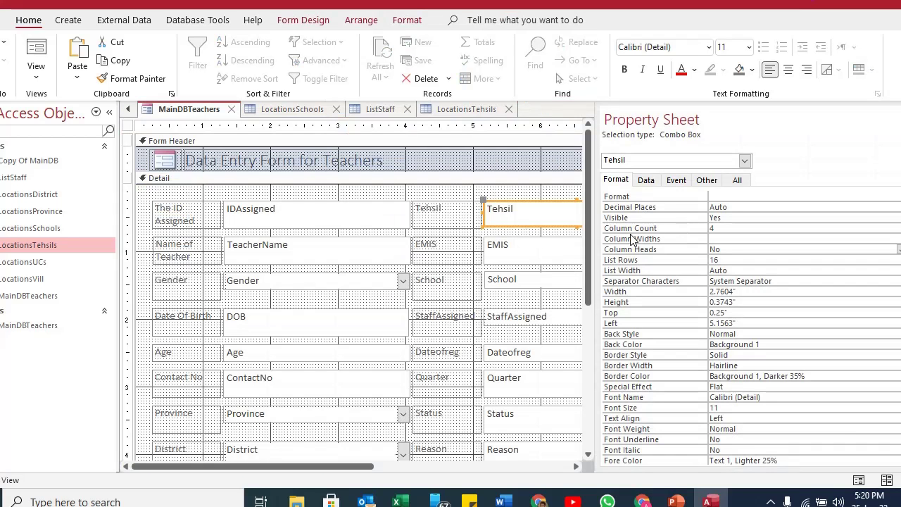
{"action": "double_click", "coordinate": [712, 229]}
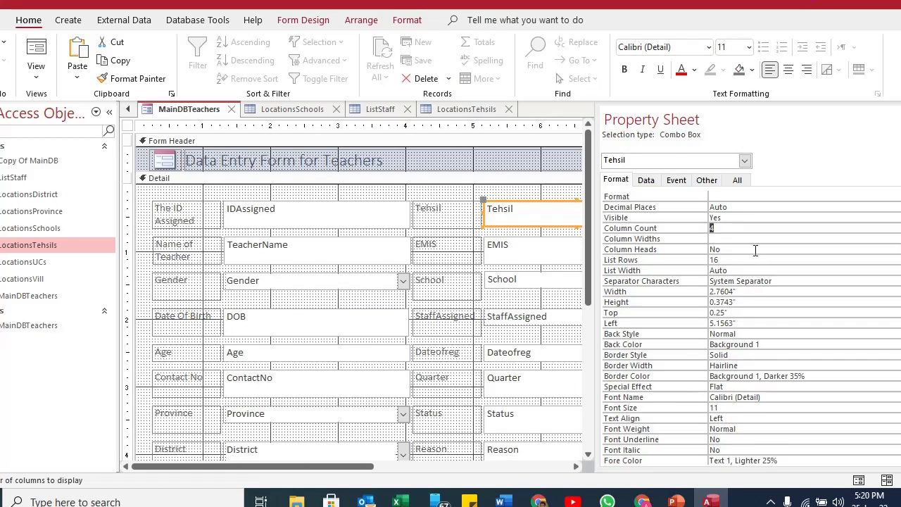
{"action": "type", "text": "2"}
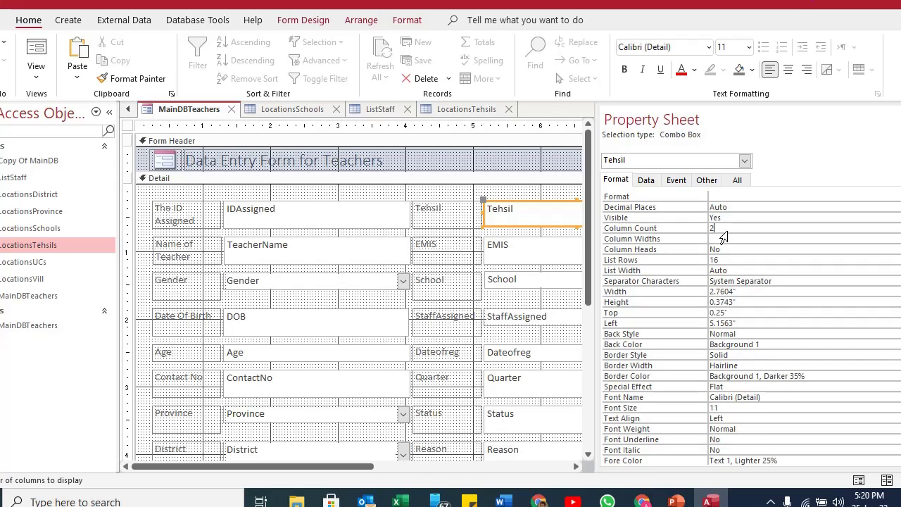
Give the Tehsil list Column Count 4 and Column Widths 1;1;0;0, then check it in Form View.
{"action": "left_click", "coordinate": [666, 229]}
{"action": "left_click", "coordinate": [720, 239]}
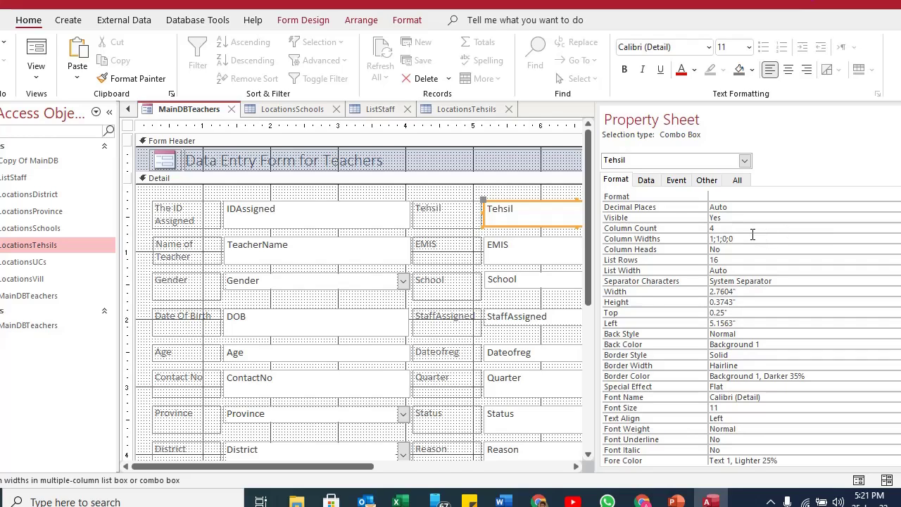
{"action": "left_click", "coordinate": [35, 50]}
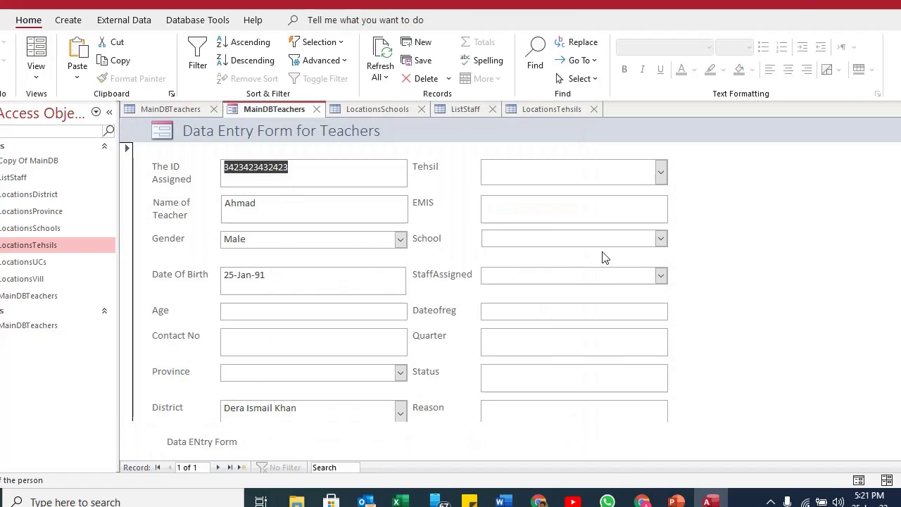
{"action": "left_click", "coordinate": [660, 172]}
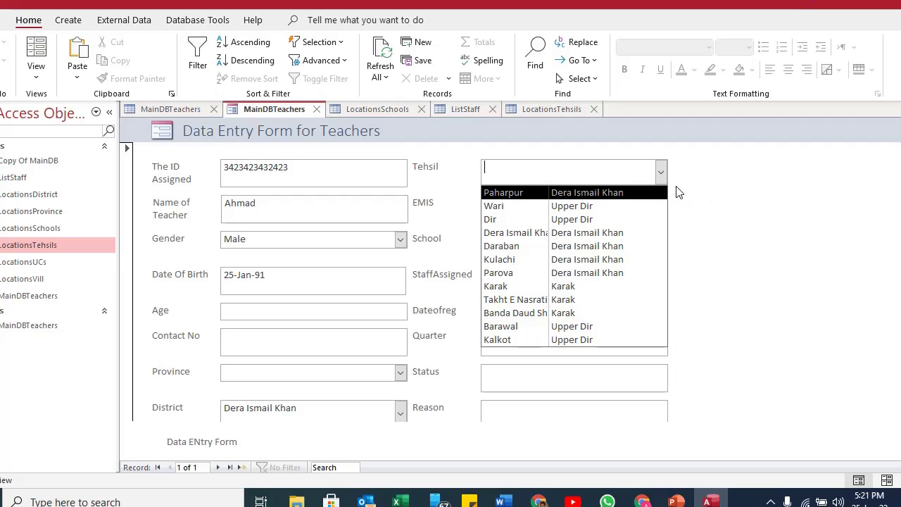
{"action": "left_click", "coordinate": [37, 79]}
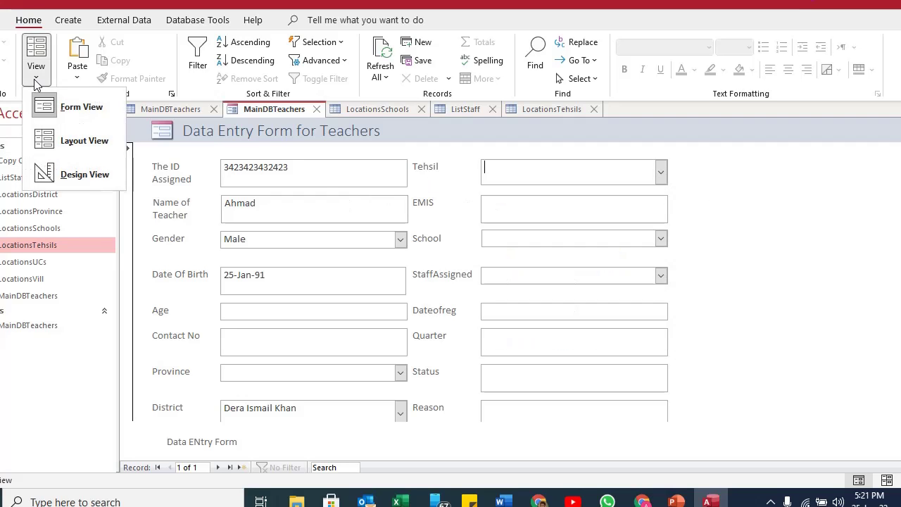
Back in Design View, set the Tehsil combo's Column Heads property to Yes.
{"action": "left_click", "coordinate": [71, 173]}
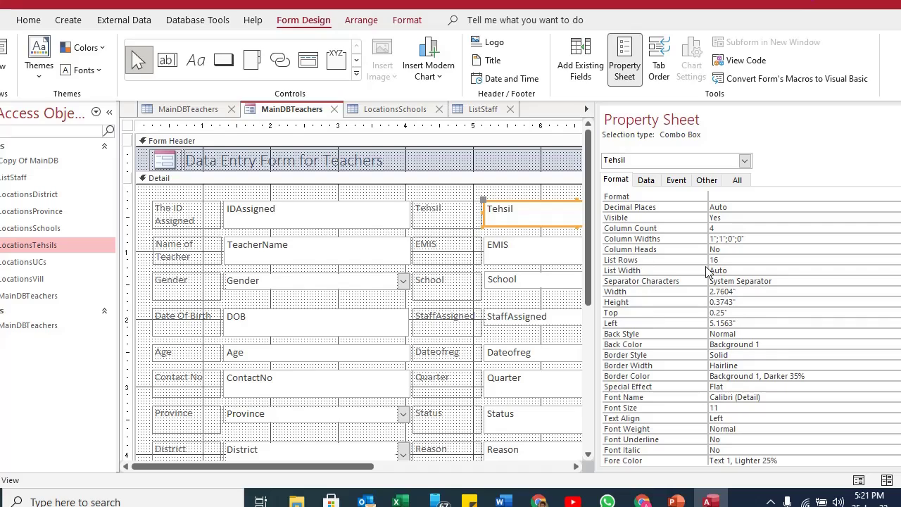
{"action": "left_click", "coordinate": [764, 238]}
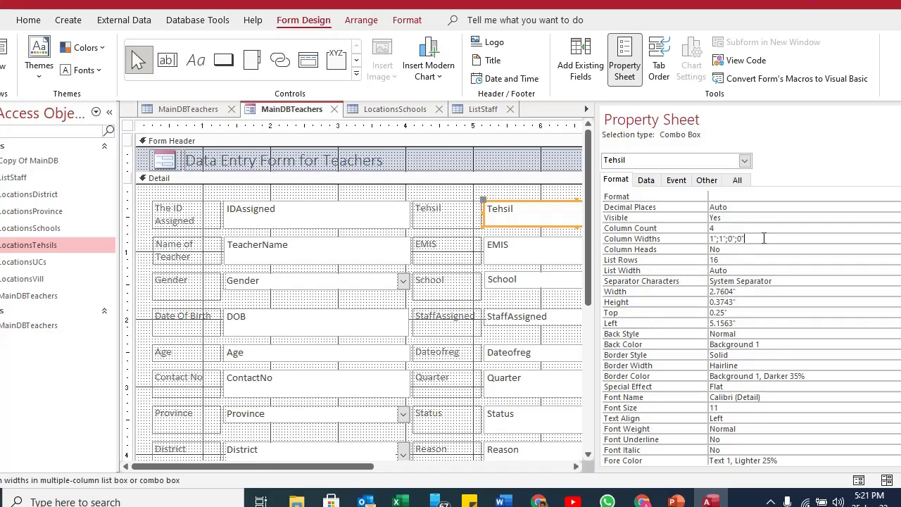
{"action": "left_click", "coordinate": [656, 250]}
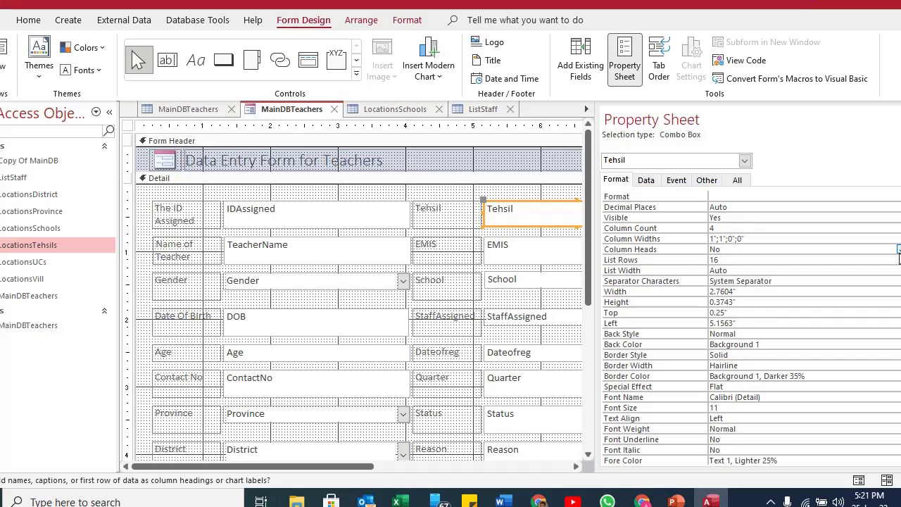
{"action": "left_click", "coordinate": [899, 250]}
{"action": "left_click", "coordinate": [810, 261]}
In Form View, open the Tehsil and School lists to check their headers and columns.
{"action": "left_click", "coordinate": [12, 56]}
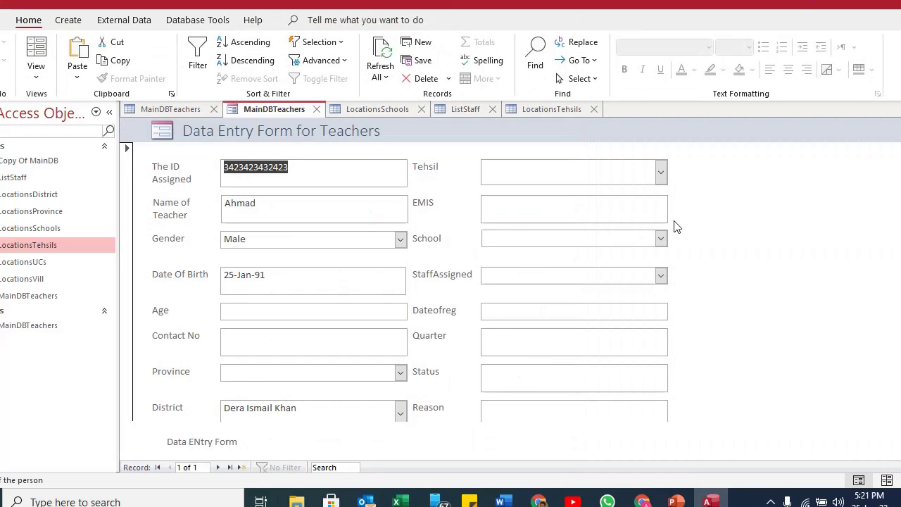
{"action": "left_click", "coordinate": [661, 172]}
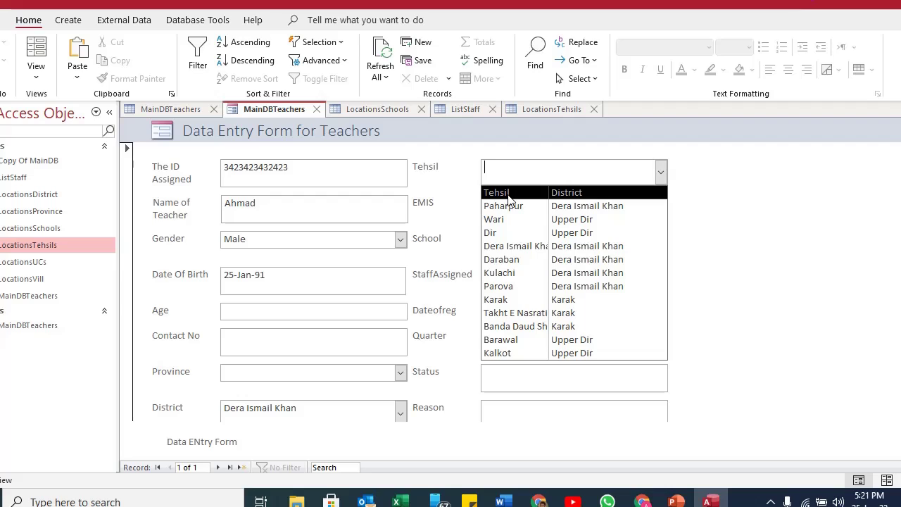
{"action": "left_click", "coordinate": [782, 188]}
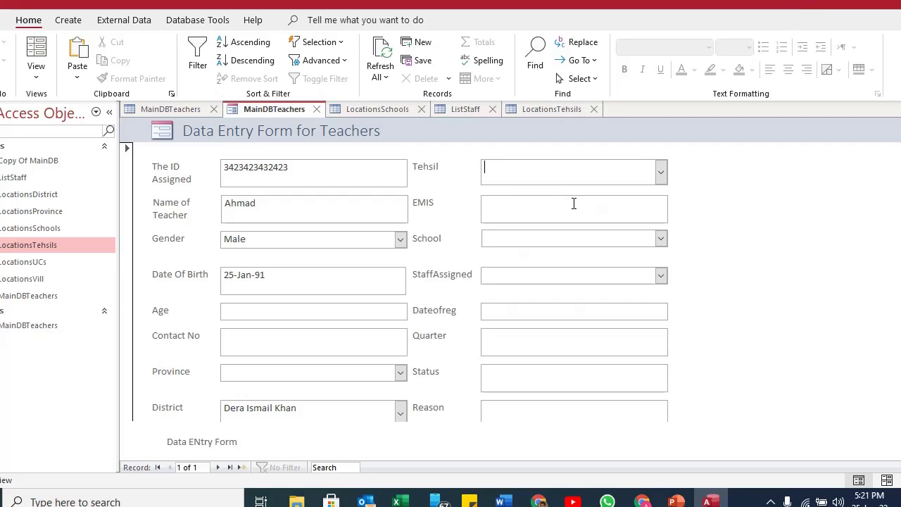
{"action": "left_click", "coordinate": [513, 204]}
{"action": "left_click", "coordinate": [514, 238]}
{"action": "left_click", "coordinate": [661, 239]}
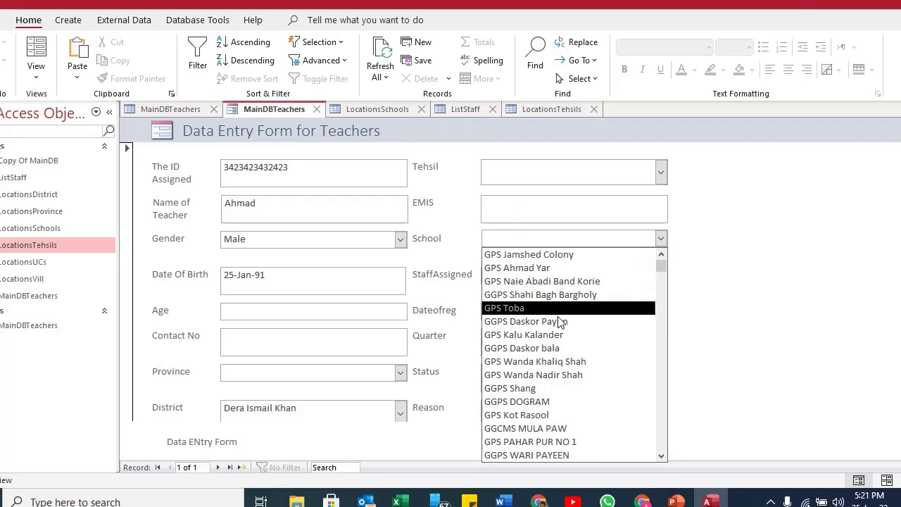
{"action": "left_click", "coordinate": [787, 335]}
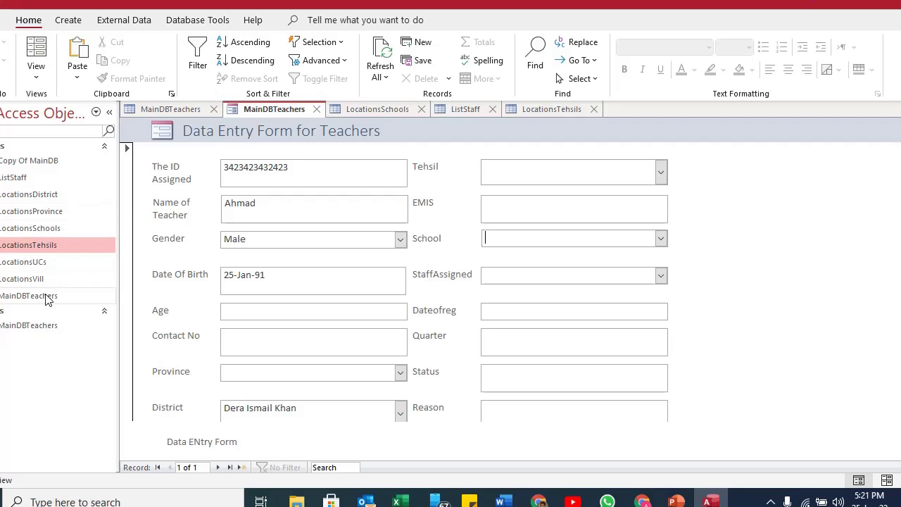
{"action": "double_click", "coordinate": [55, 231]}
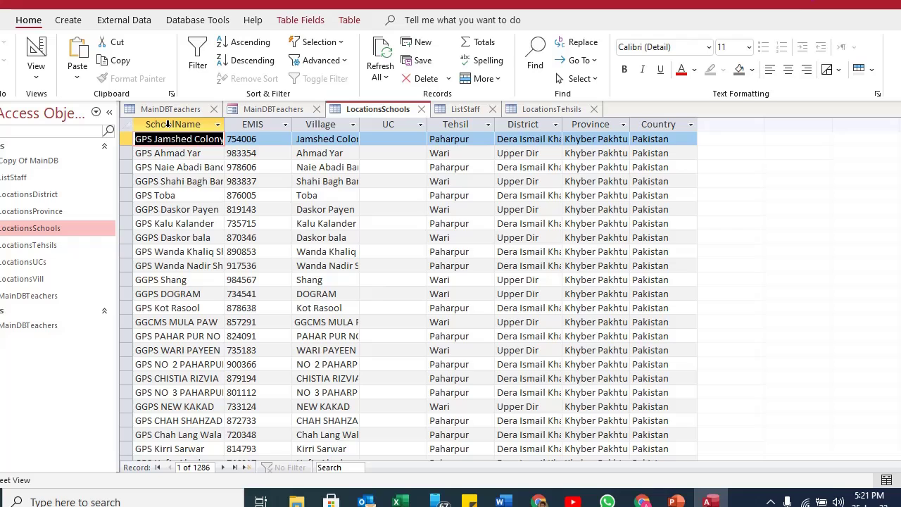
{"action": "left_click", "coordinate": [168, 124]}
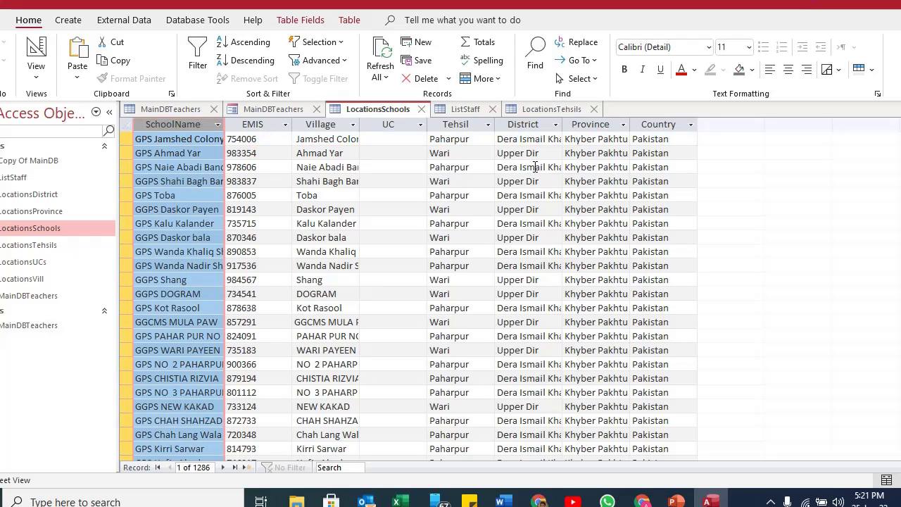
{"action": "left_click", "coordinate": [525, 124]}
{"action": "left_click", "coordinate": [464, 124]}
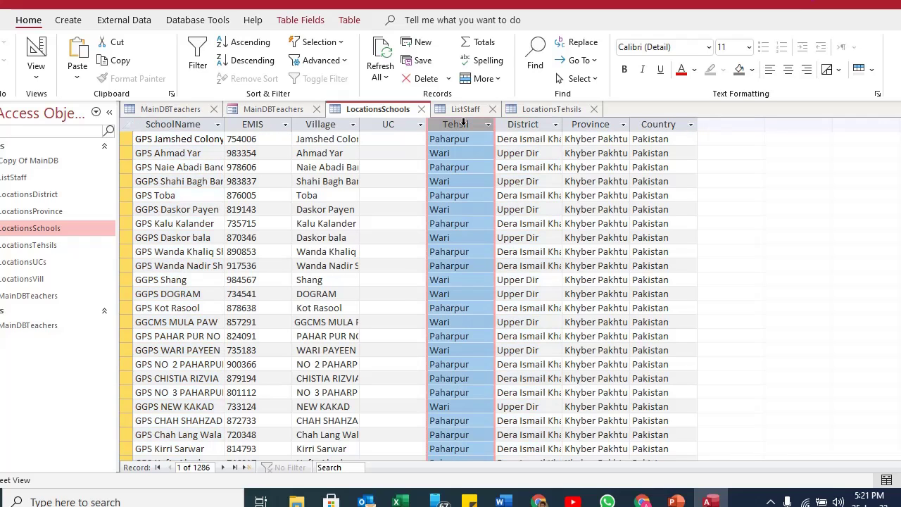
{"action": "left_click", "coordinate": [394, 125]}
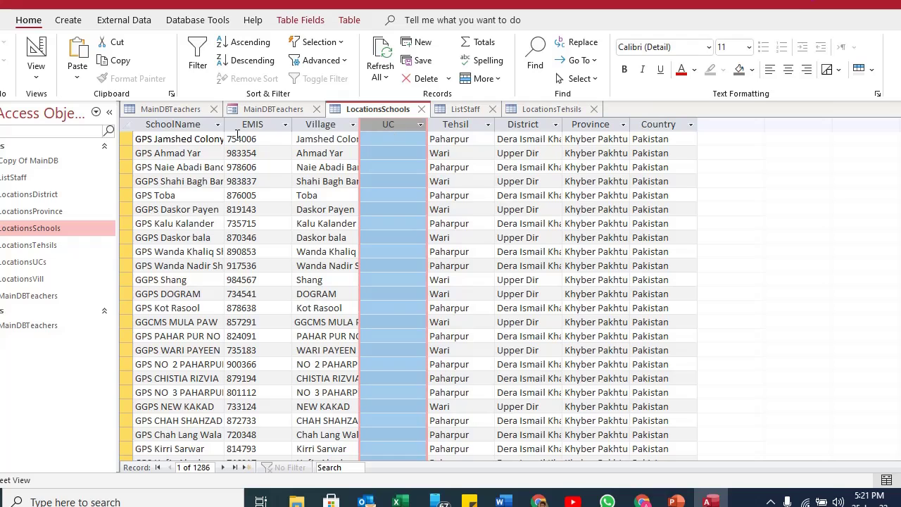
{"action": "left_click_drag", "start_coordinate": [185, 124], "coordinate": [641, 199]}
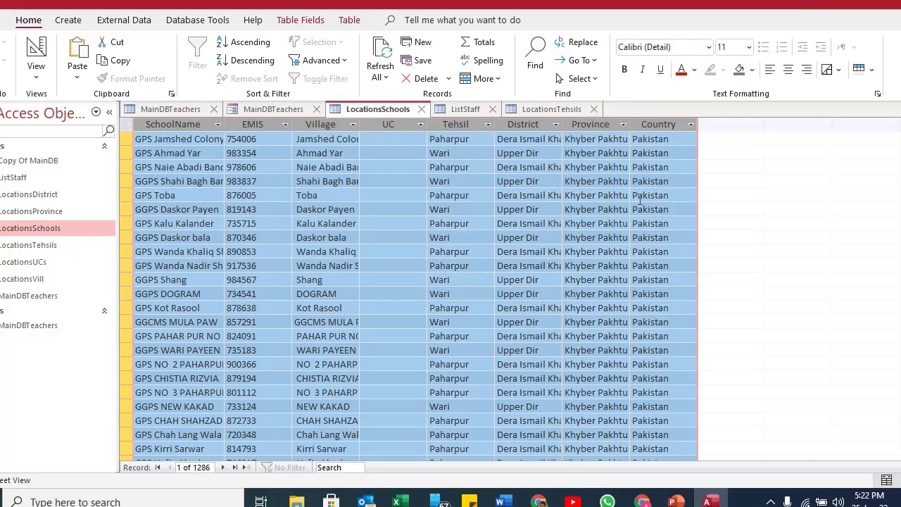
{"action": "left_click", "coordinate": [270, 109]}
In Design View, select the School combo and set its Column Count to 8.
{"action": "left_click", "coordinate": [36, 68]}
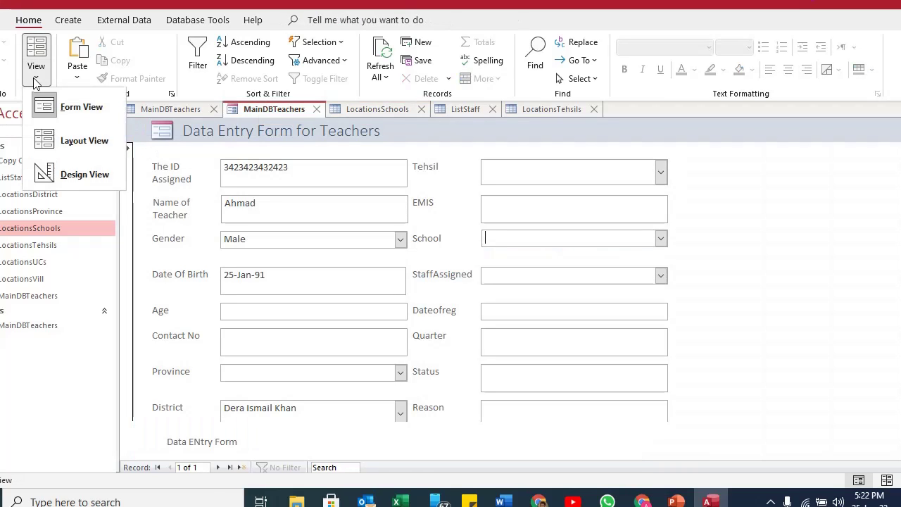
{"action": "left_click", "coordinate": [70, 175]}
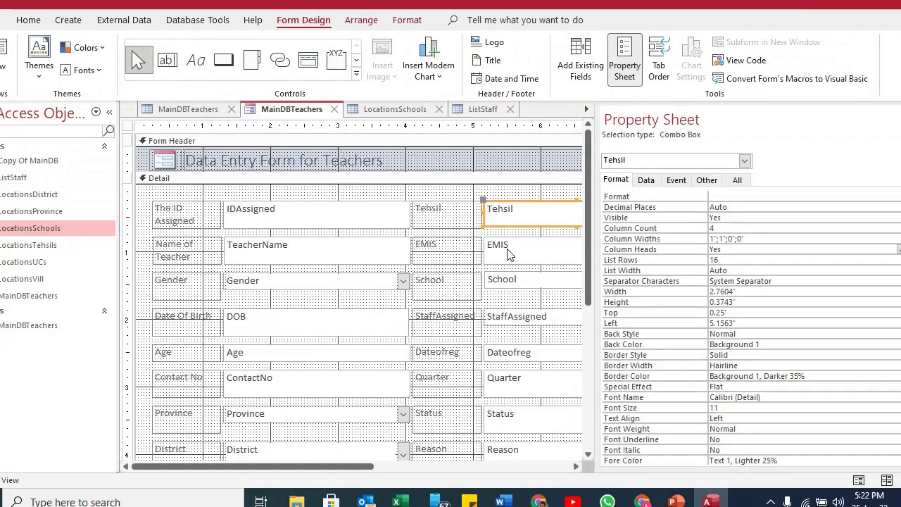
{"action": "left_click", "coordinate": [517, 281]}
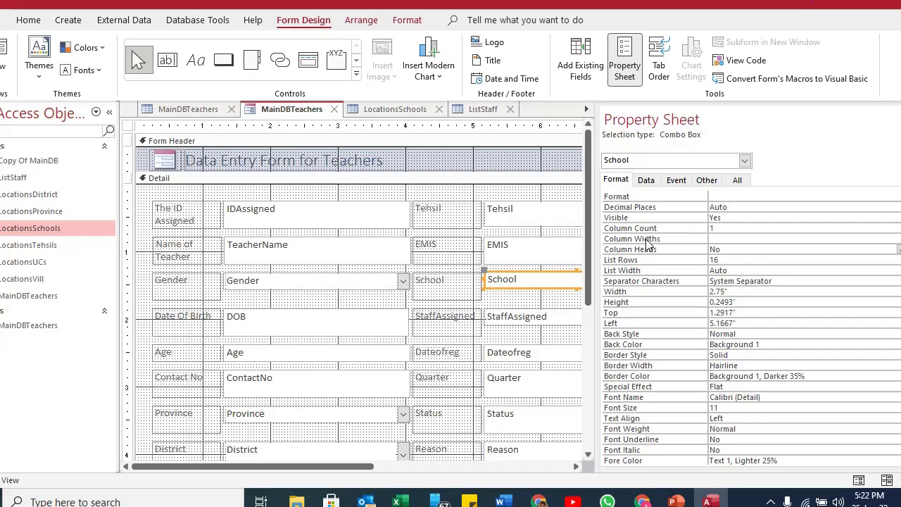
{"action": "double_click", "coordinate": [735, 228]}
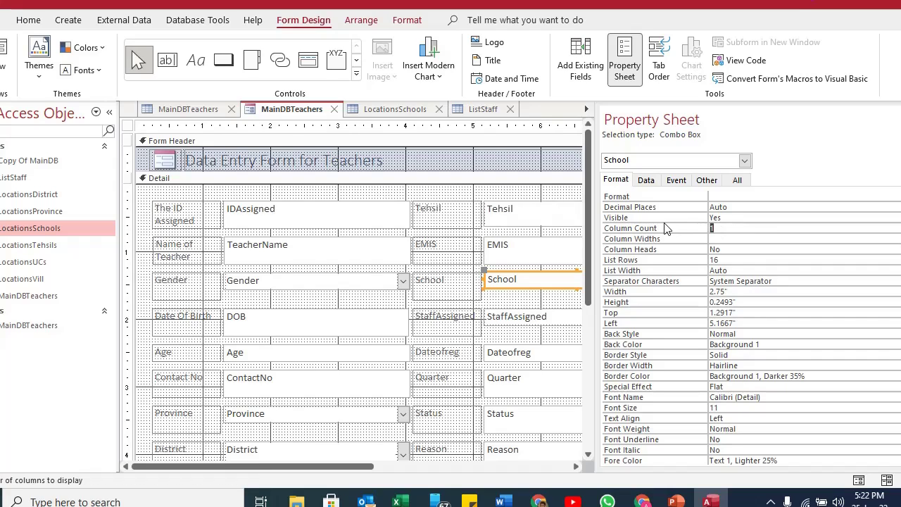
{"action": "type", "text": "8"}
{"action": "left_click", "coordinate": [733, 238]}
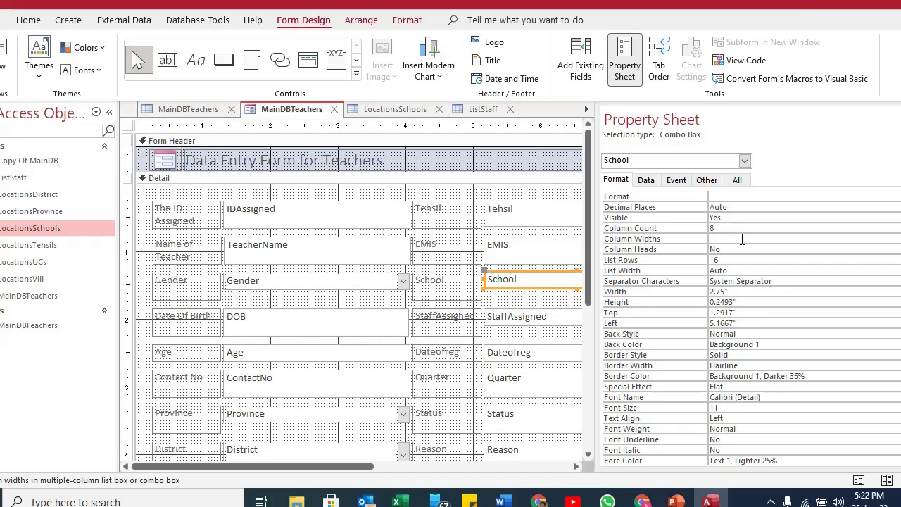
Look through the LocationsSchools, MainDBTeachers and ListStaff tables to check the school columns.
{"action": "left_click", "coordinate": [405, 109]}
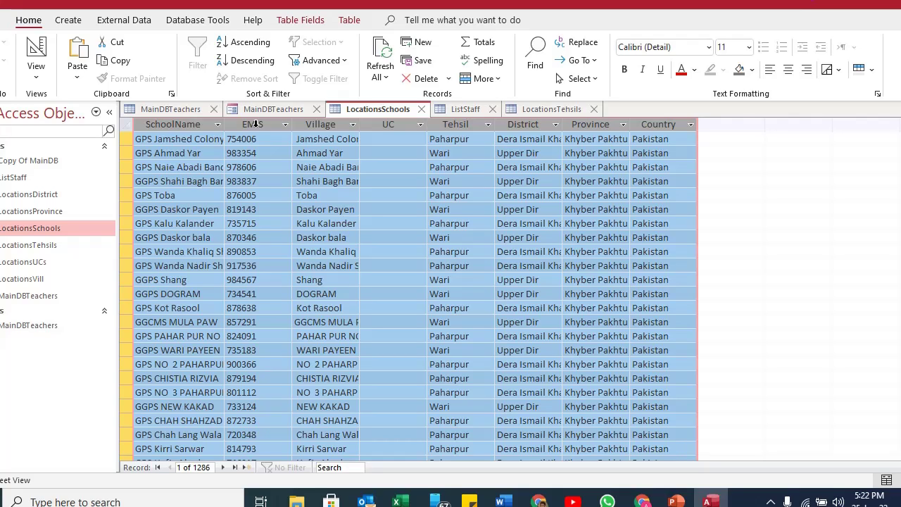
{"action": "left_click", "coordinate": [192, 111]}
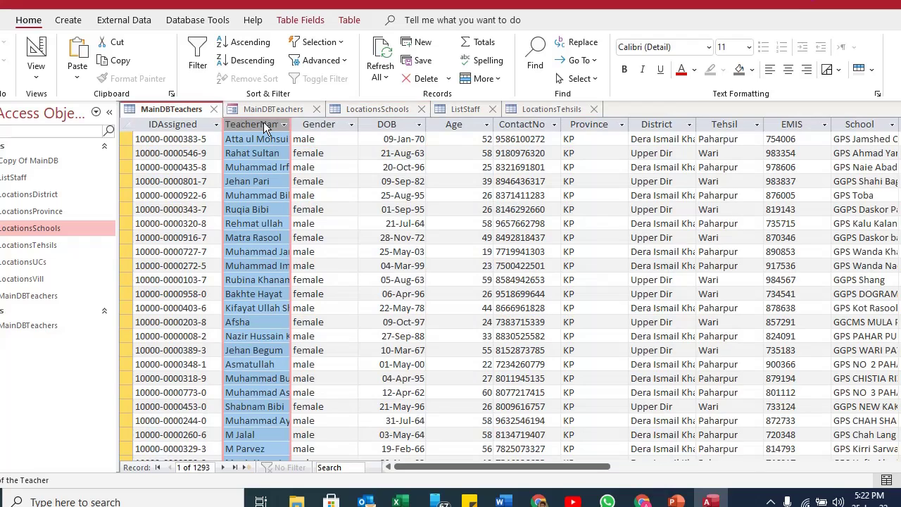
{"action": "left_click", "coordinate": [466, 111]}
{"action": "left_click", "coordinate": [380, 110]}
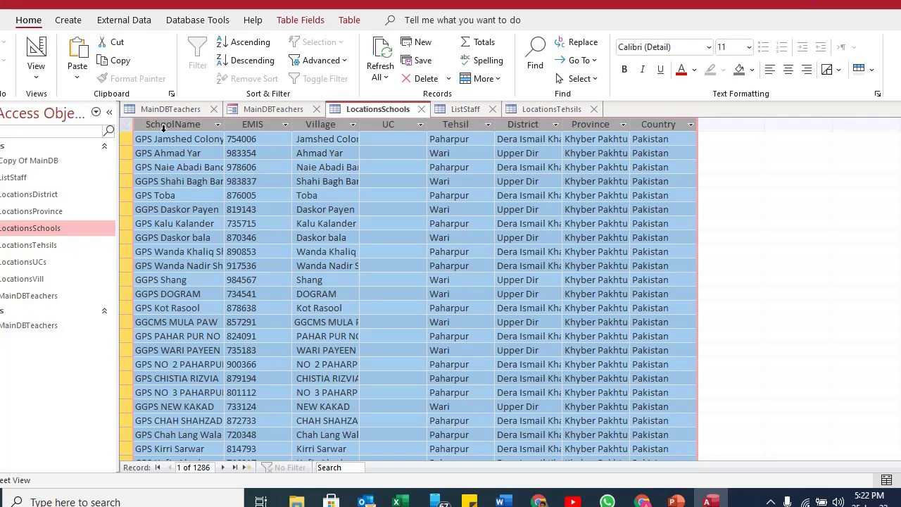
{"action": "left_click", "coordinate": [301, 111]}
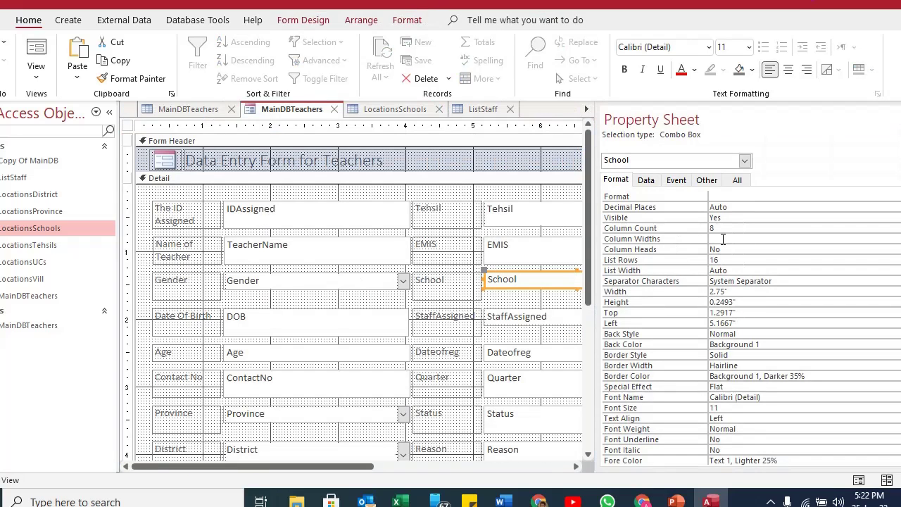
Set the School combo's Column Widths to 1;0;0;0;1;0;0;0 and view the form.
{"action": "left_click", "coordinate": [723, 240]}
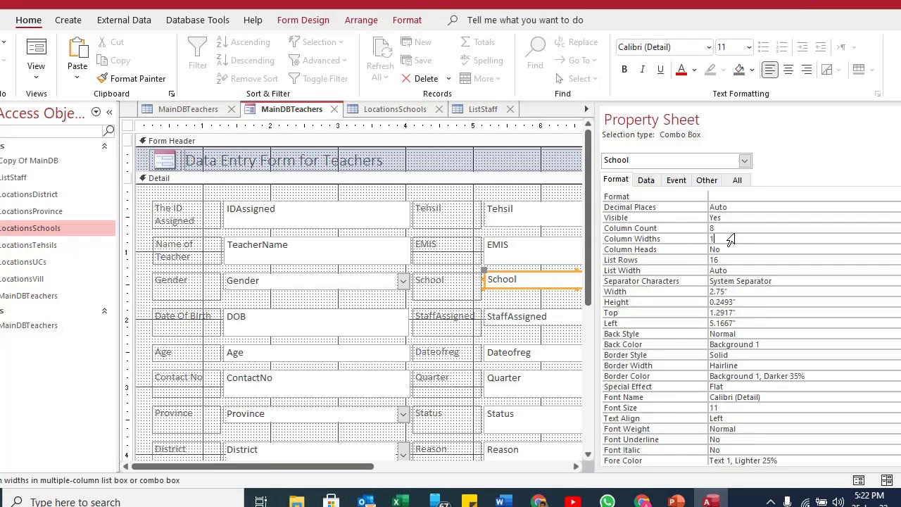
{"action": "key", "text": "BackSpace"}
{"action": "key", "text": "shift+End"}
{"action": "key", "text": "Delete"}
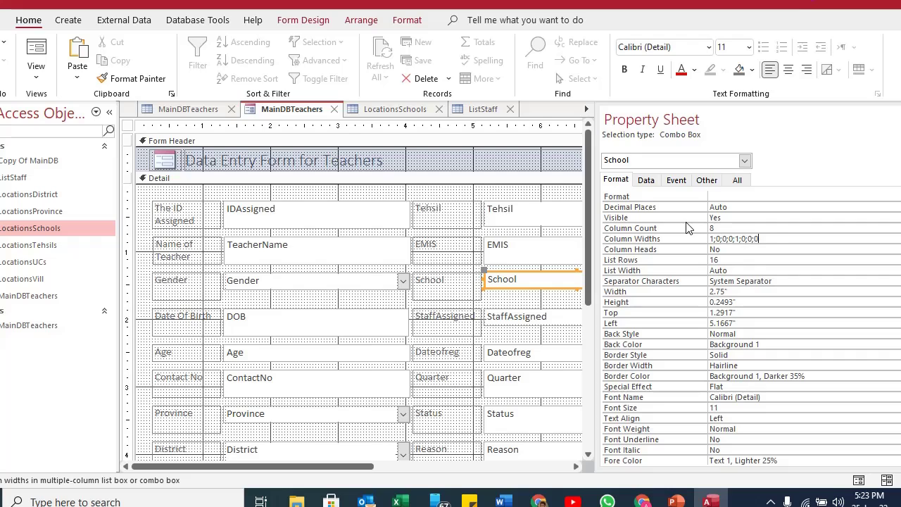
{"action": "key", "text": "Return"}
{"action": "key", "text": "F5"}
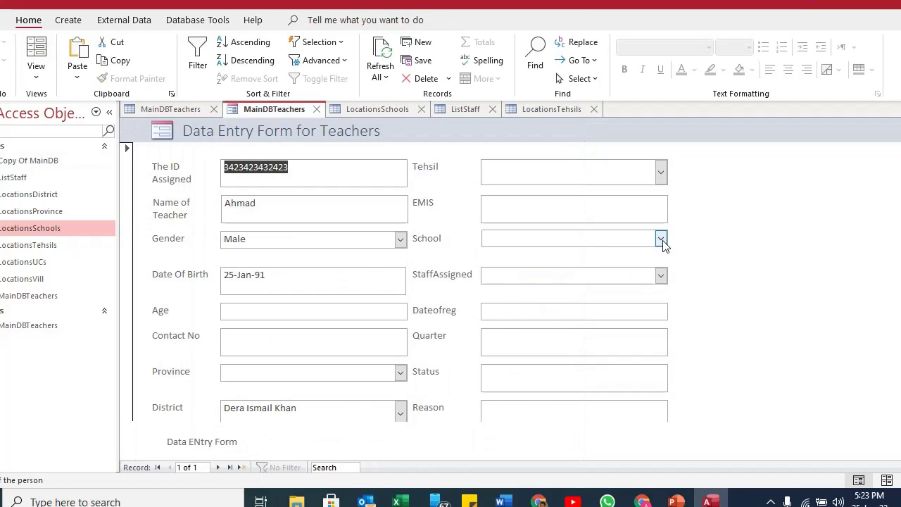
Open the School drop-down to check which columns it now shows.
{"action": "left_click", "coordinate": [661, 239]}
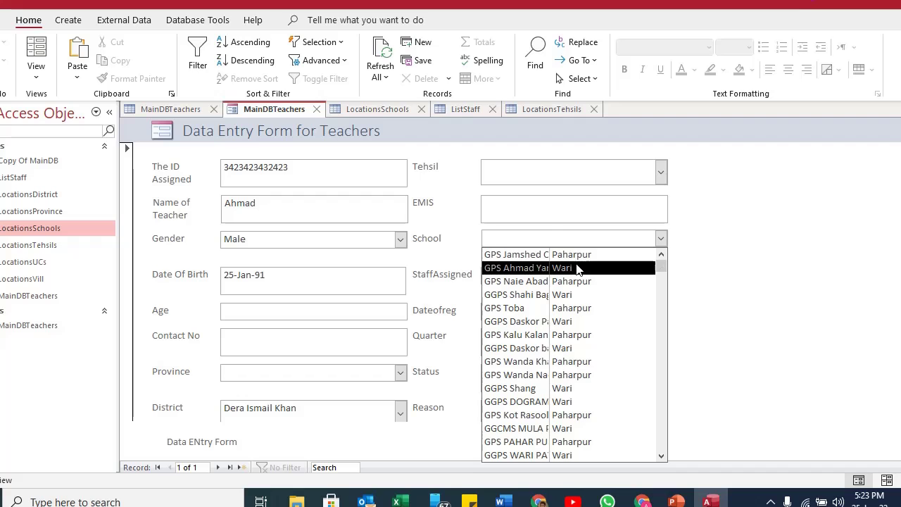
{"action": "left_click", "coordinate": [445, 243]}
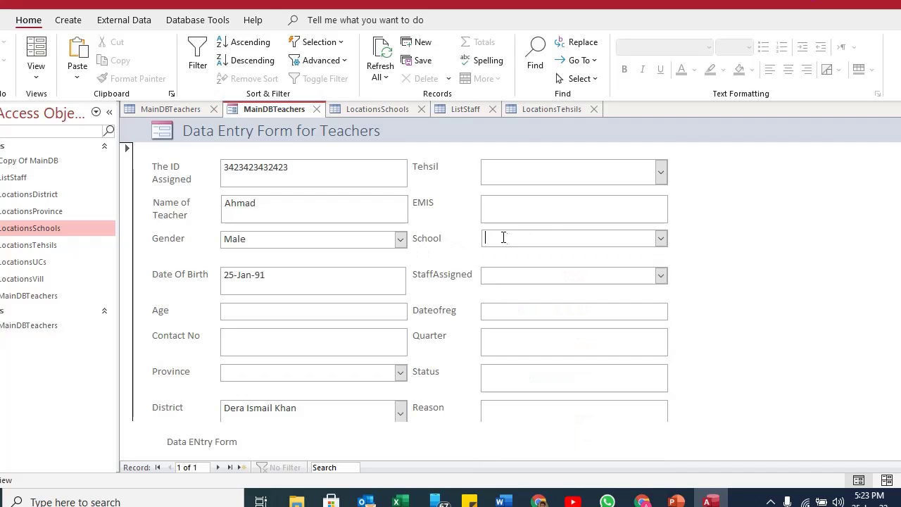
{"action": "left_click", "coordinate": [660, 238]}
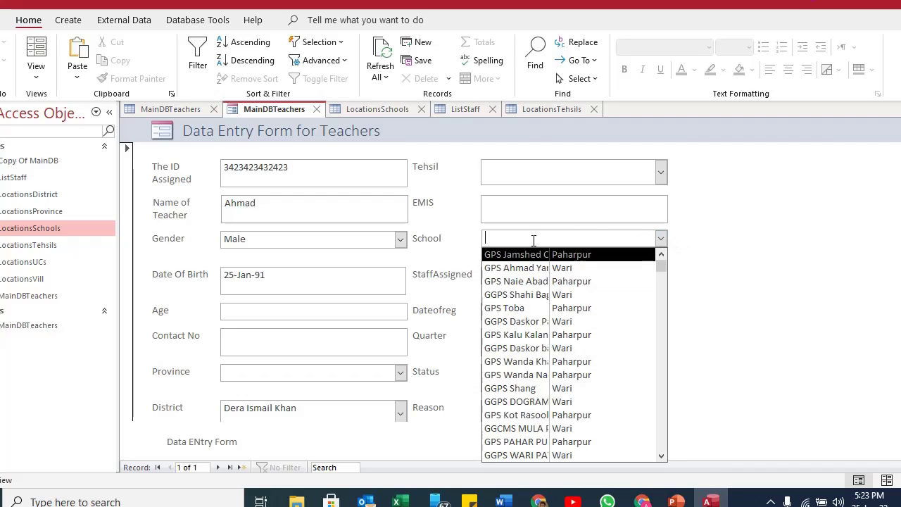
In Layout View, set the School combo's Column Heads to Yes and return to Form View.
{"action": "left_click", "coordinate": [36, 70]}
{"action": "left_click", "coordinate": [53, 141]}
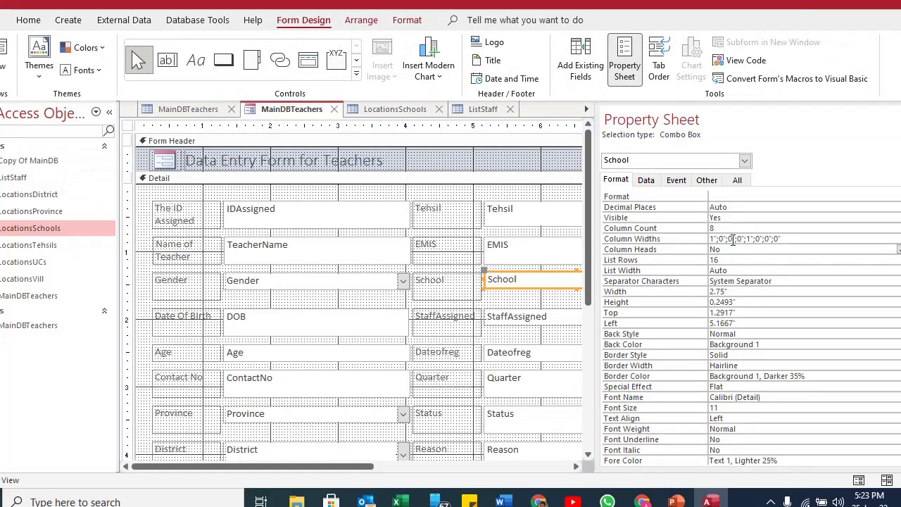
{"action": "left_click", "coordinate": [724, 250]}
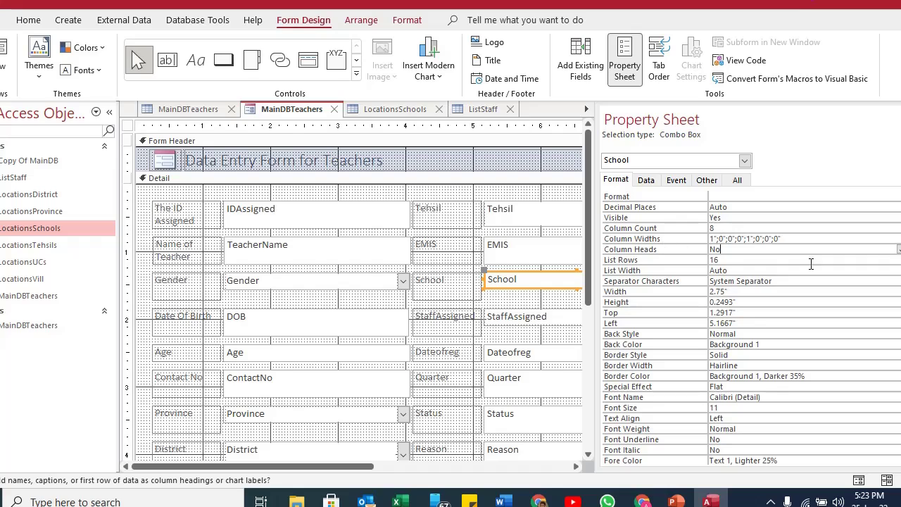
{"action": "left_click", "coordinate": [898, 249]}
{"action": "left_click", "coordinate": [857, 260]}
{"action": "left_click", "coordinate": [6, 51]}
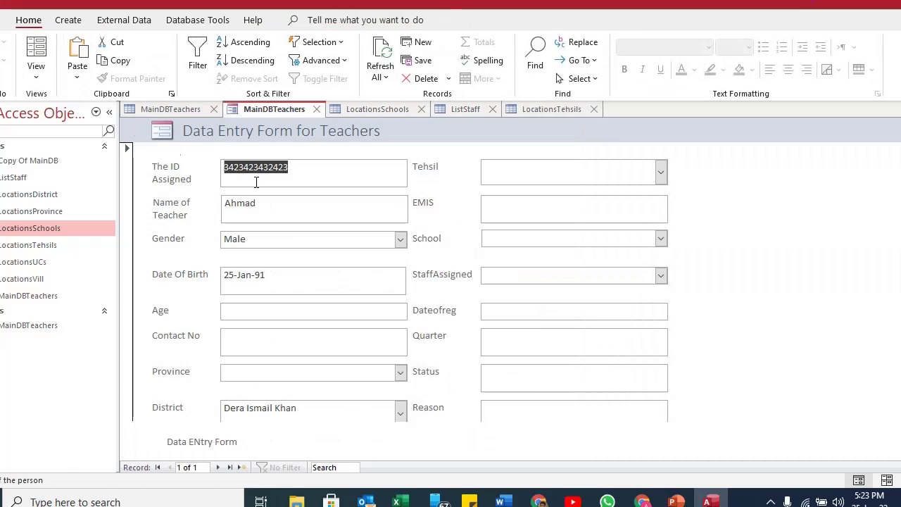
Choose GPS Toba as the School and Staff 2 UD as StaffAssigned.
{"action": "left_click", "coordinate": [662, 241]}
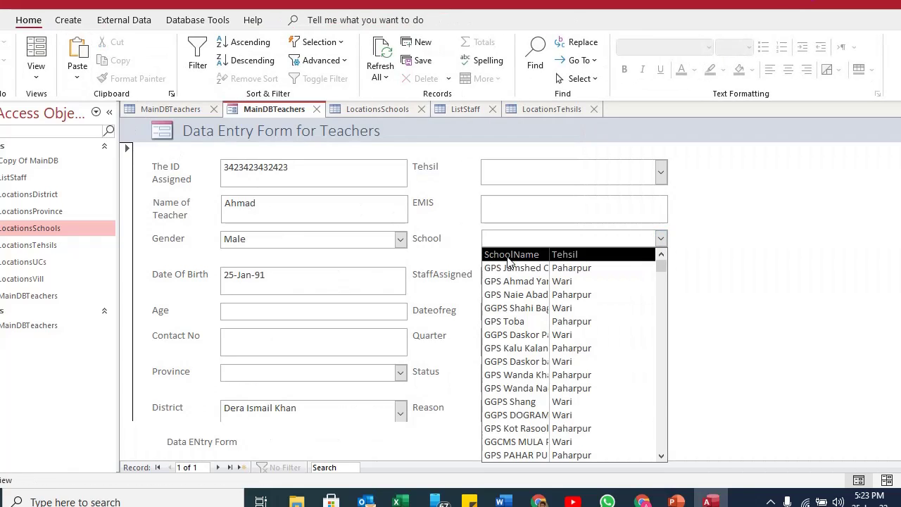
{"action": "left_click", "coordinate": [514, 321]}
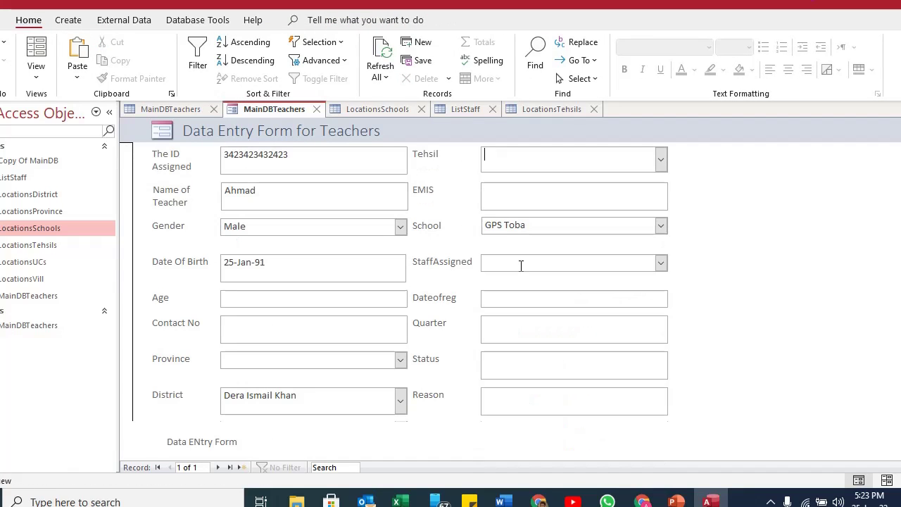
{"action": "left_click", "coordinate": [661, 262]}
{"action": "left_click", "coordinate": [617, 324]}
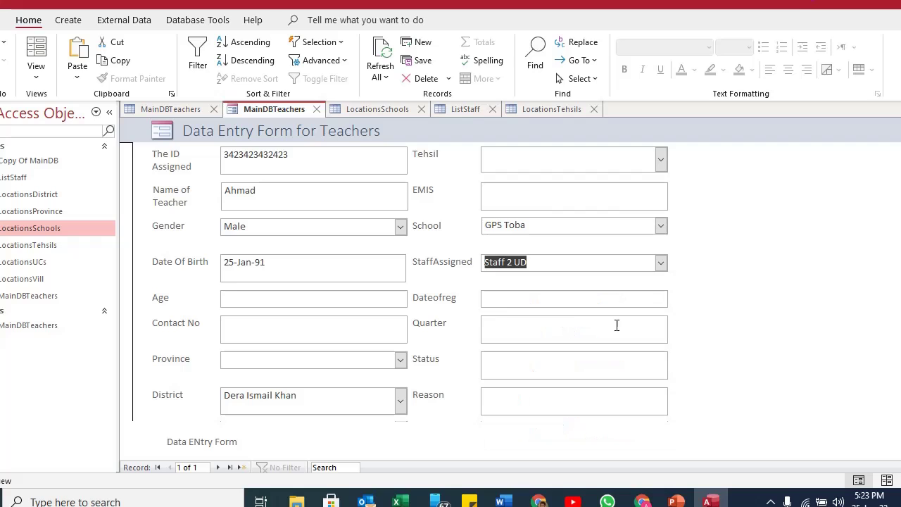
Try the Dateofreg date picker and move on to the Quarter field.
{"action": "left_click", "coordinate": [528, 298]}
{"action": "left_click", "coordinate": [676, 297]}
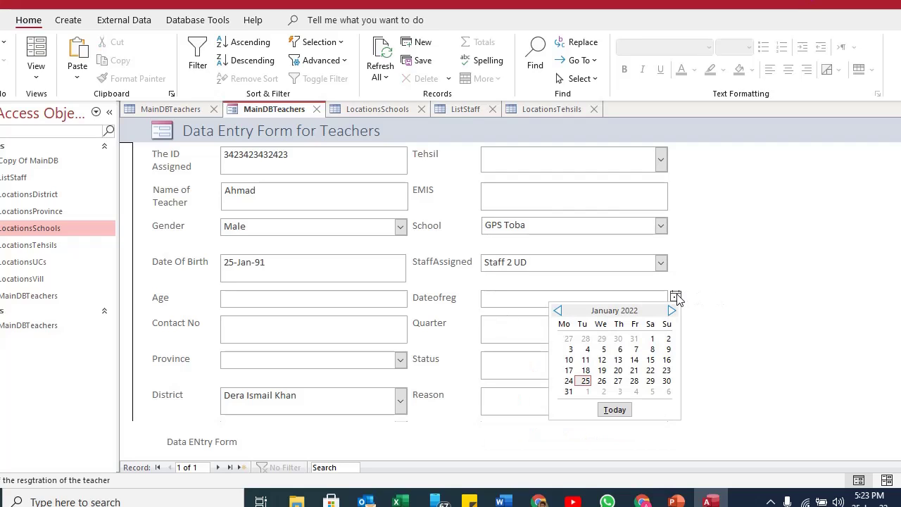
{"action": "left_click", "coordinate": [587, 338]}
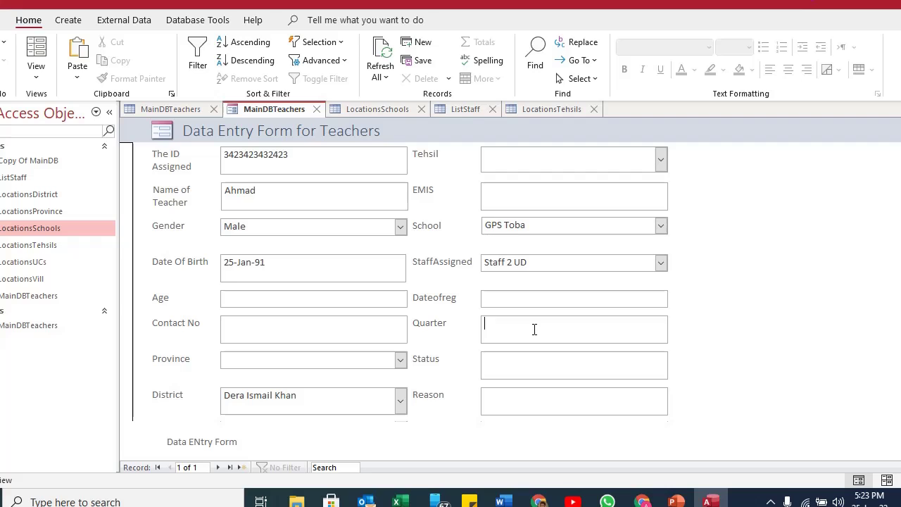
{"action": "left_click", "coordinate": [505, 300]}
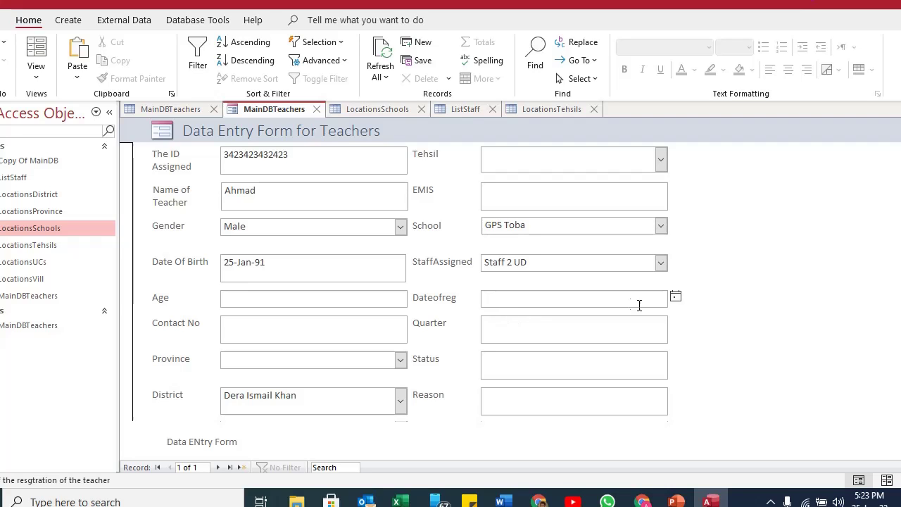
{"action": "left_click", "coordinate": [510, 337]}
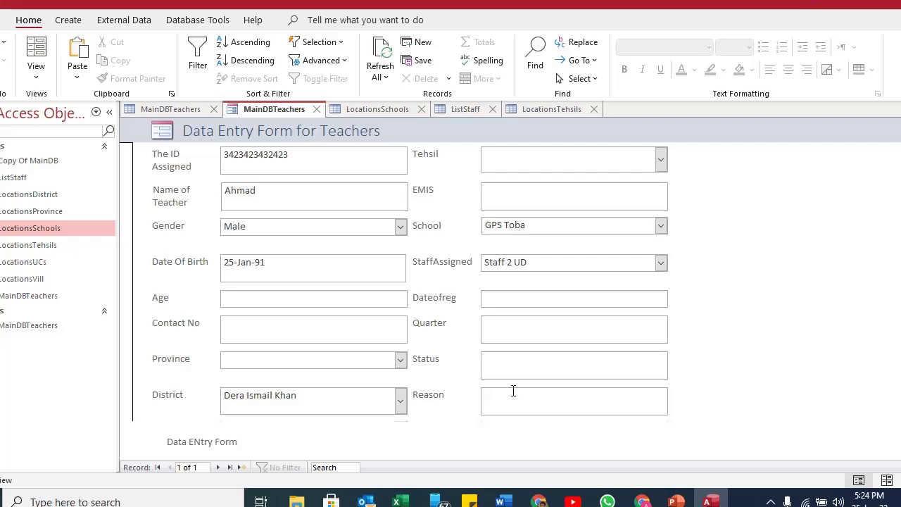
{"action": "left_click", "coordinate": [36, 51]}
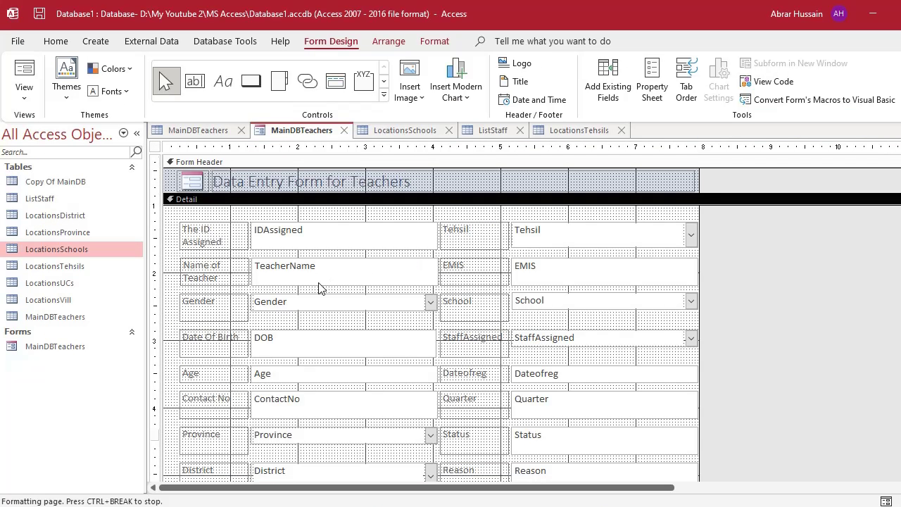
Drag the Form Footer bar down, then select all Detail controls and move them lower.
{"action": "scroll", "coordinate": [318, 287], "scroll_direction": "down", "scroll_amount": 5}
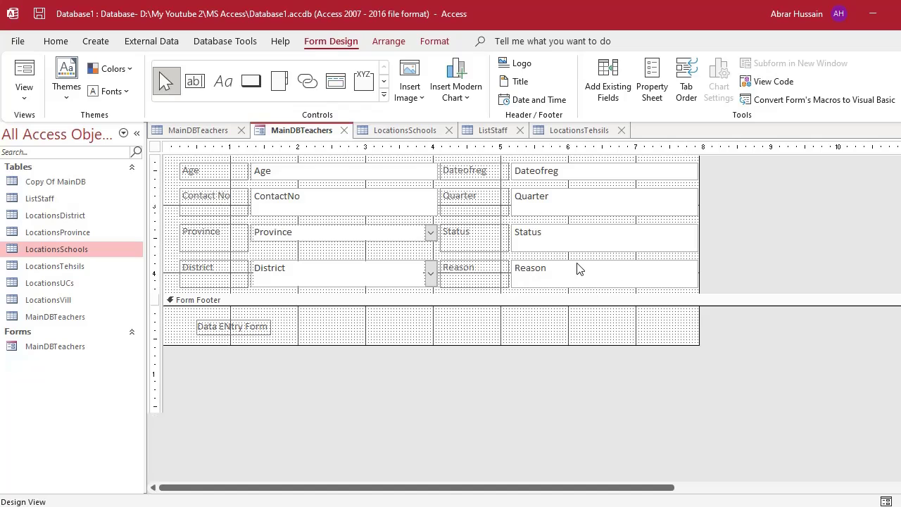
{"action": "scroll", "coordinate": [578, 268], "scroll_direction": "up", "scroll_amount": 5}
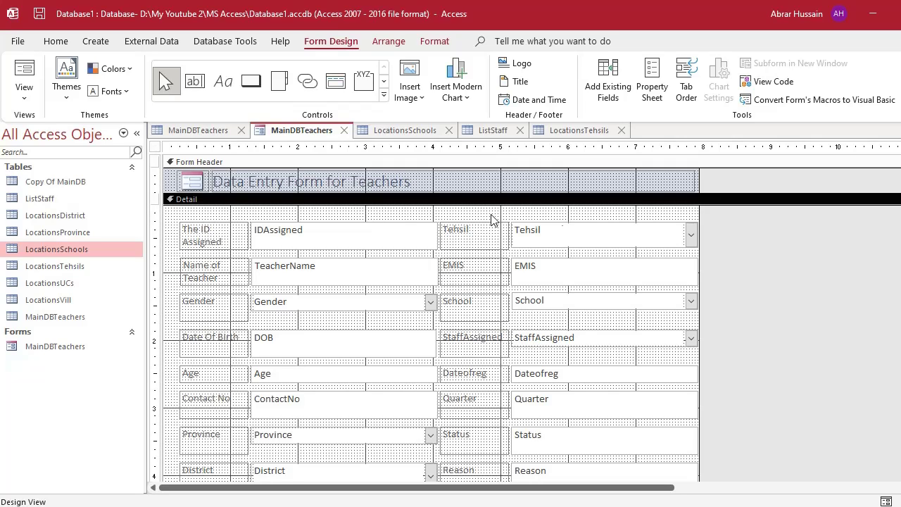
{"action": "scroll", "coordinate": [328, 298], "scroll_direction": "down", "scroll_amount": 6}
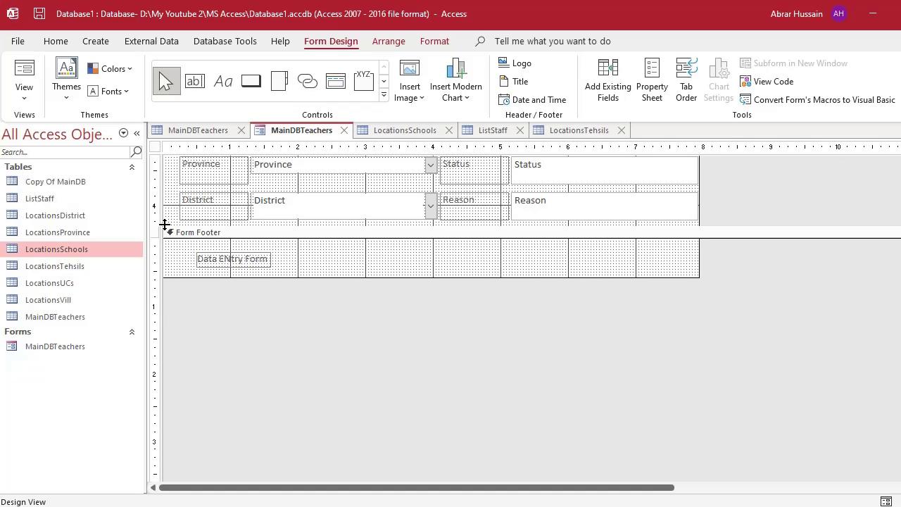
{"action": "left_click_drag", "start_coordinate": [165, 225], "coordinate": [162, 305]}
{"action": "left_click_drag", "start_coordinate": [183, 239], "coordinate": [635, 190]}
{"action": "scroll", "coordinate": [590, 251], "scroll_direction": "up", "scroll_amount": 5}
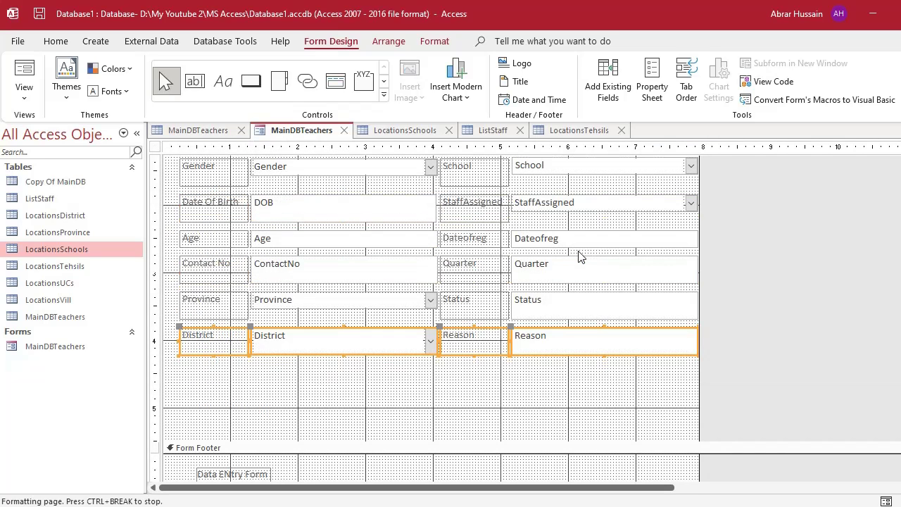
{"action": "left_click_drag", "start_coordinate": [157, 215], "coordinate": [733, 386]}
{"action": "scroll", "coordinate": [634, 347], "scroll_direction": "up", "scroll_amount": 3}
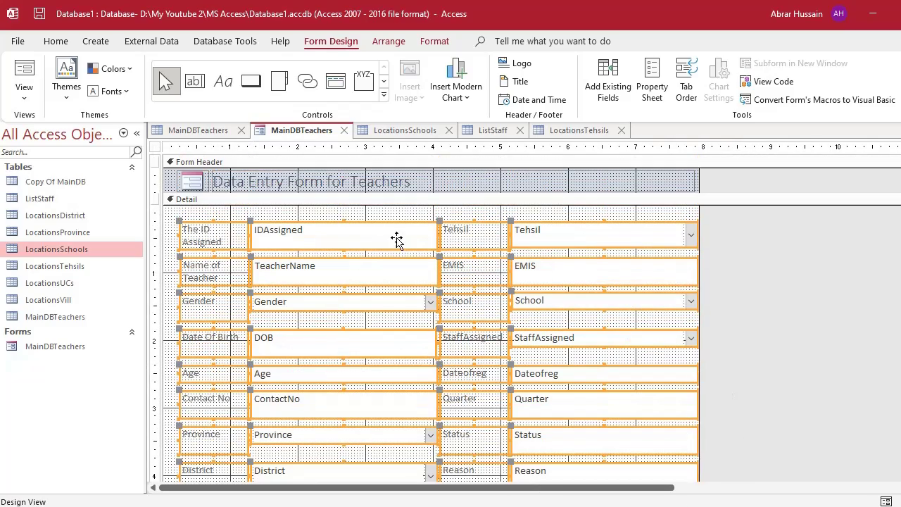
{"action": "left_click_drag", "start_coordinate": [386, 225], "coordinate": [376, 257]}
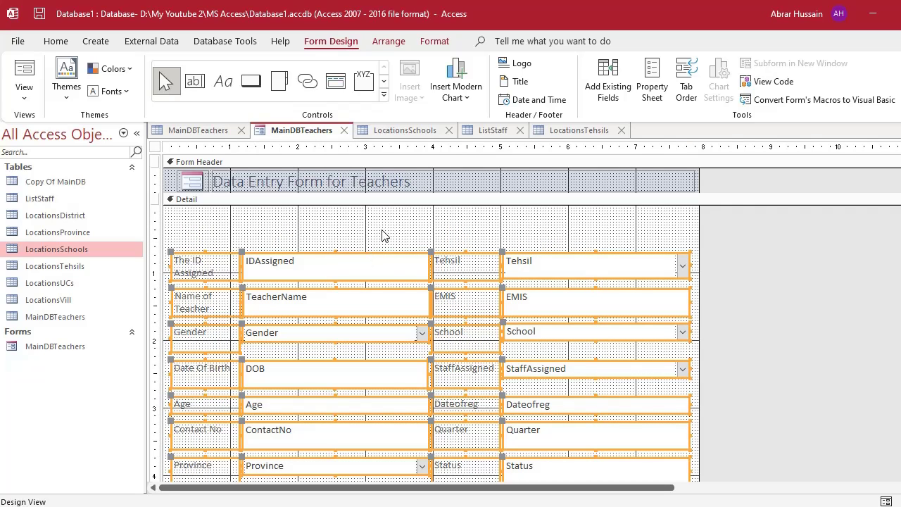
{"action": "left_click", "coordinate": [383, 230]}
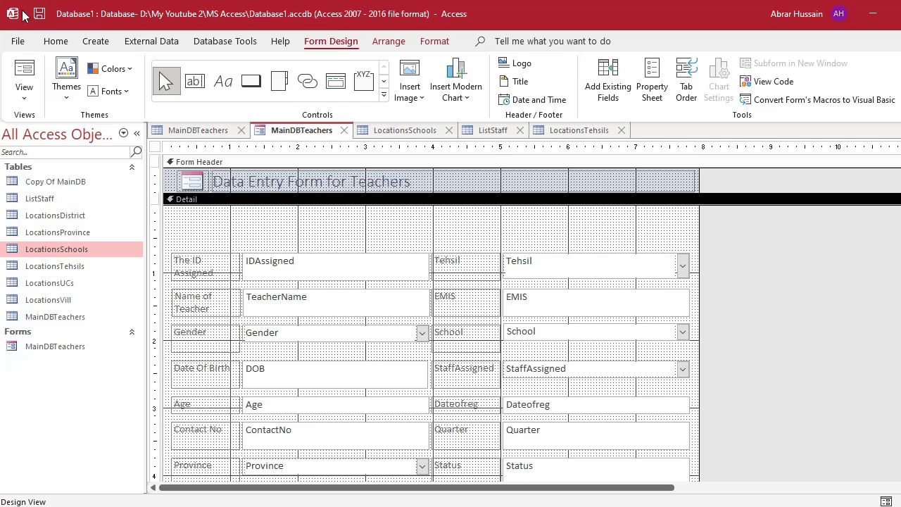
Draw a command button in the empty Detail area above the IDAssigned row.
{"action": "left_click", "coordinate": [56, 42]}
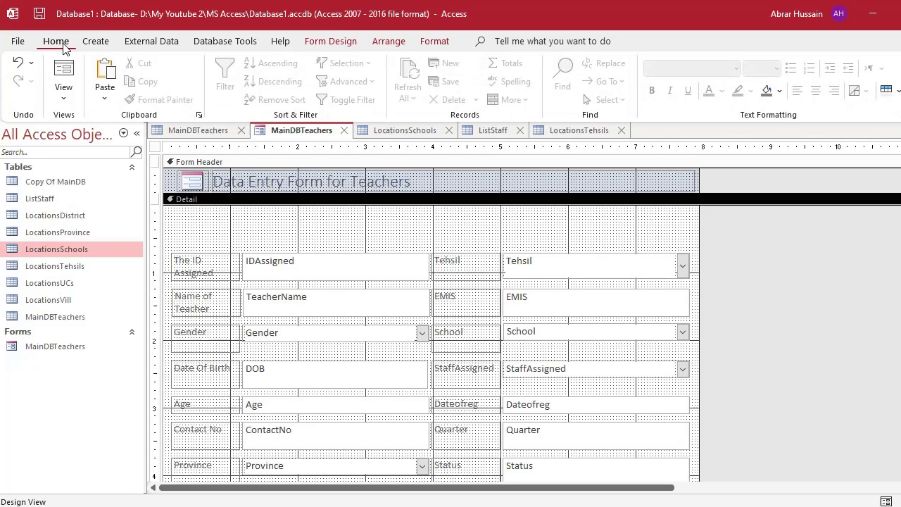
{"action": "left_click", "coordinate": [350, 42]}
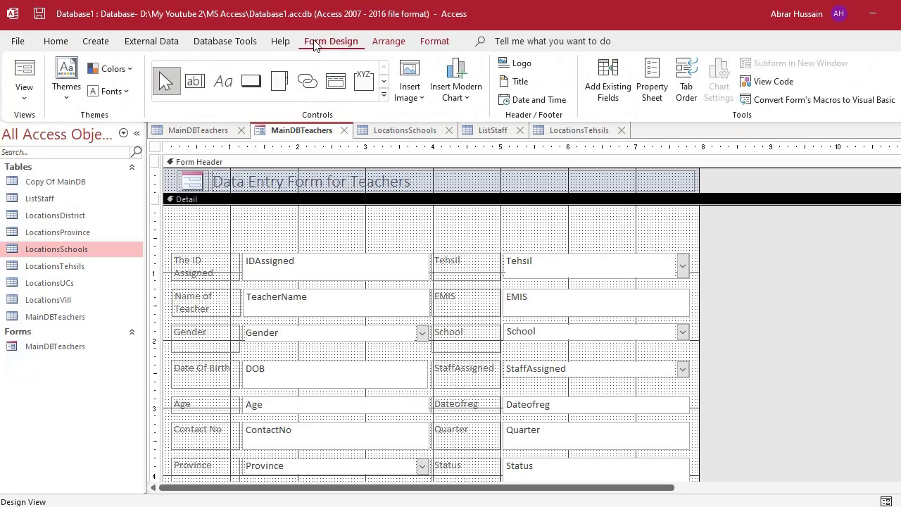
{"action": "left_click", "coordinate": [163, 82]}
{"action": "left_click", "coordinate": [279, 260]}
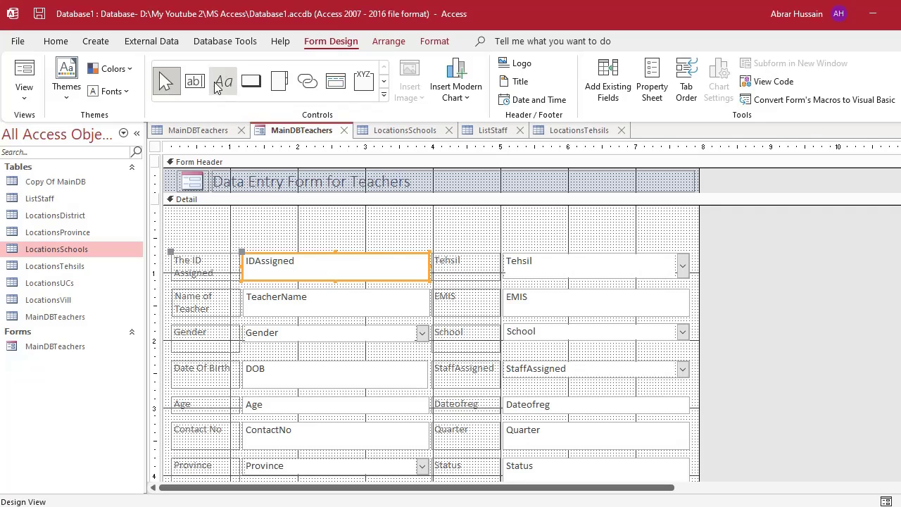
{"action": "left_click", "coordinate": [257, 80]}
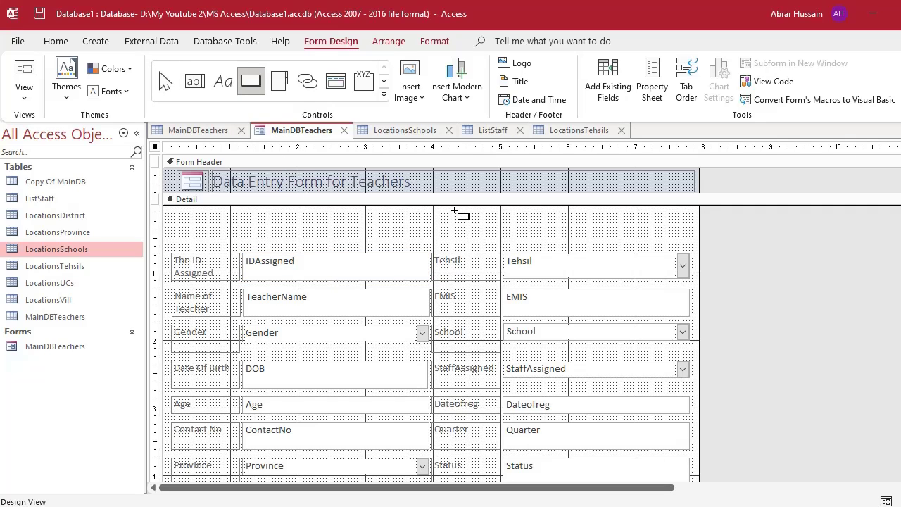
{"action": "mouse_move", "coordinate": [455, 210]}
{"action": "left_mouse_down"}
{"action": "mouse_move", "coordinate": [501, 238]}
{"action": "mouse_move", "coordinate": [531, 238]}
{"action": "left_mouse_up"}
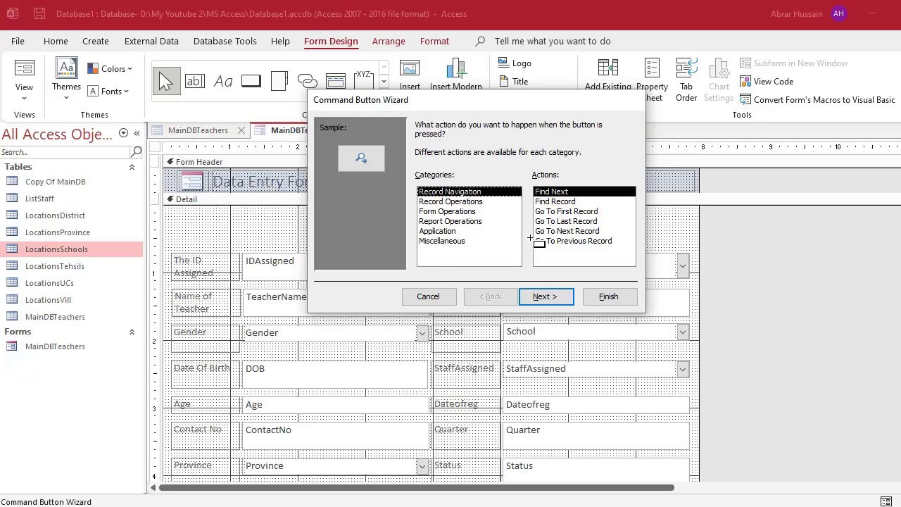
Pick Go To Next Record as the button's Record Navigation action in the wizard.
{"action": "left_click", "coordinate": [565, 202]}
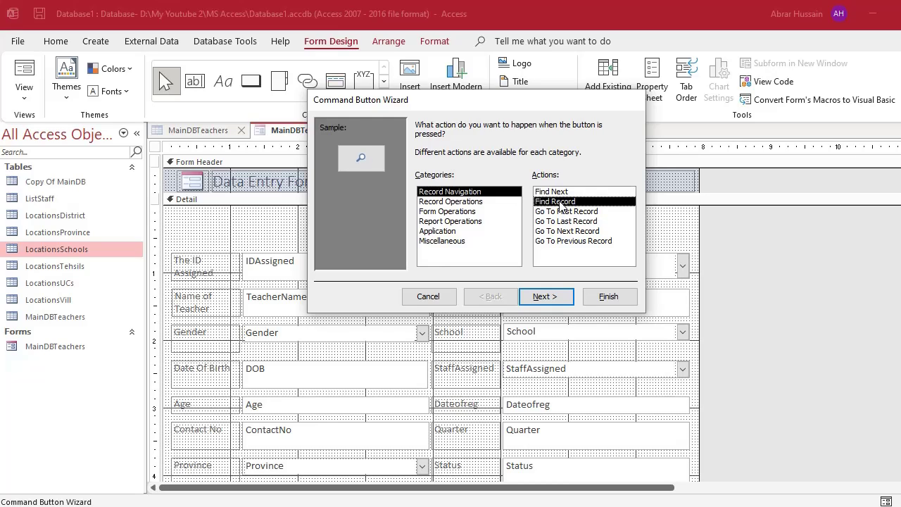
{"action": "left_click", "coordinate": [566, 212]}
{"action": "left_click", "coordinate": [575, 221]}
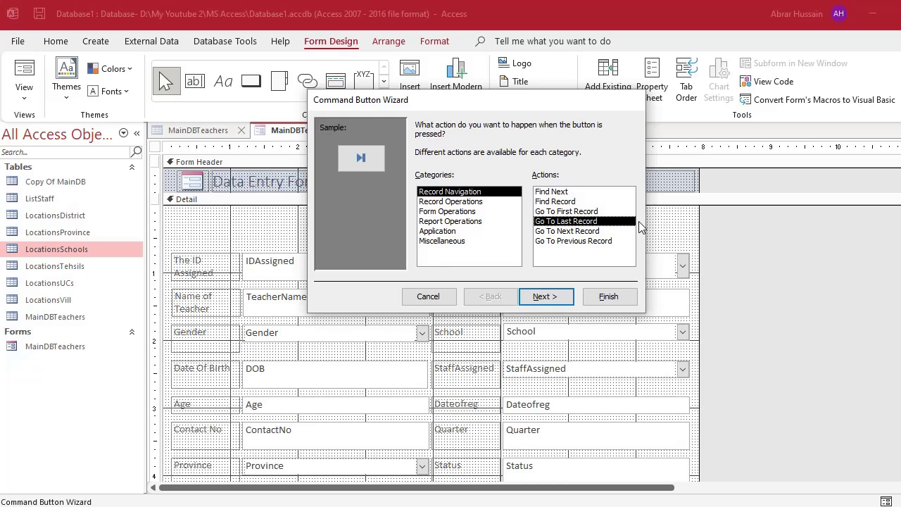
{"action": "left_click", "coordinate": [562, 231]}
{"action": "left_click", "coordinate": [564, 241]}
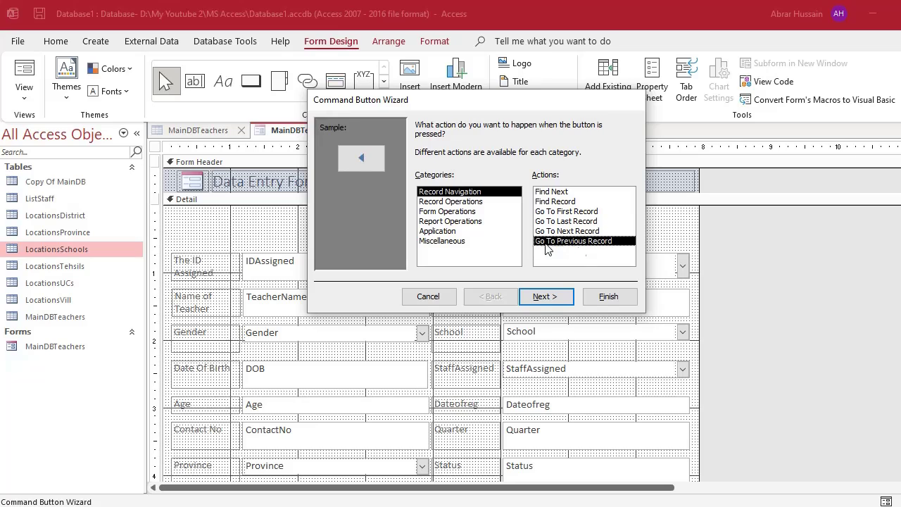
{"action": "left_click", "coordinate": [577, 233]}
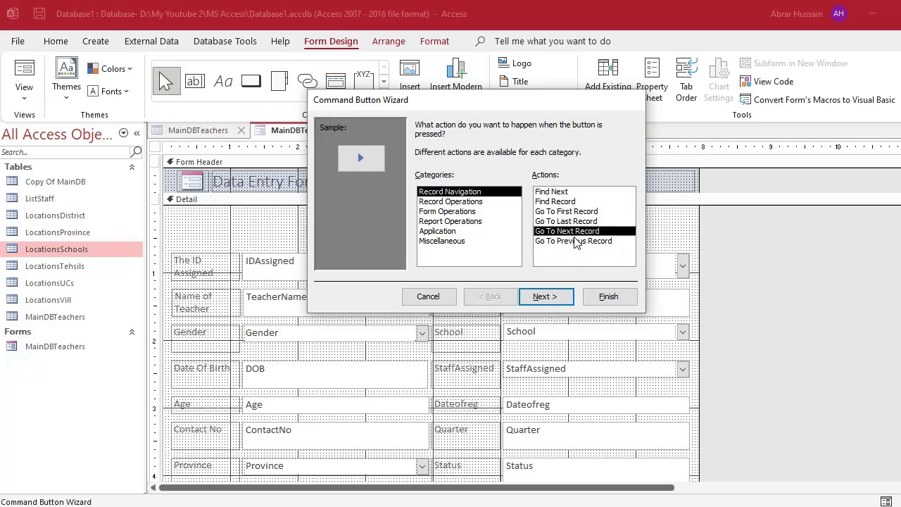
{"action": "left_click_drag", "start_coordinate": [542, 107], "coordinate": [510, 100]}
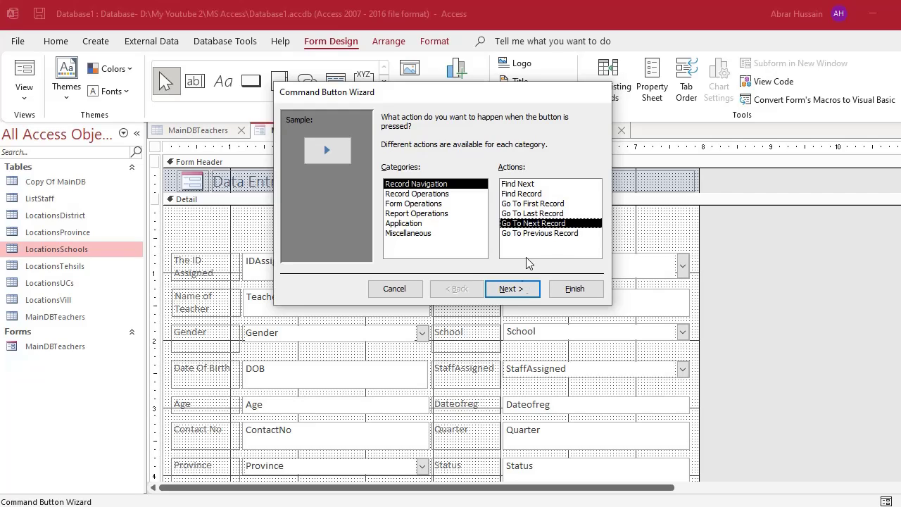
Give the button the text caption 'Next Record' rather than an arrow picture.
{"action": "left_click", "coordinate": [515, 290]}
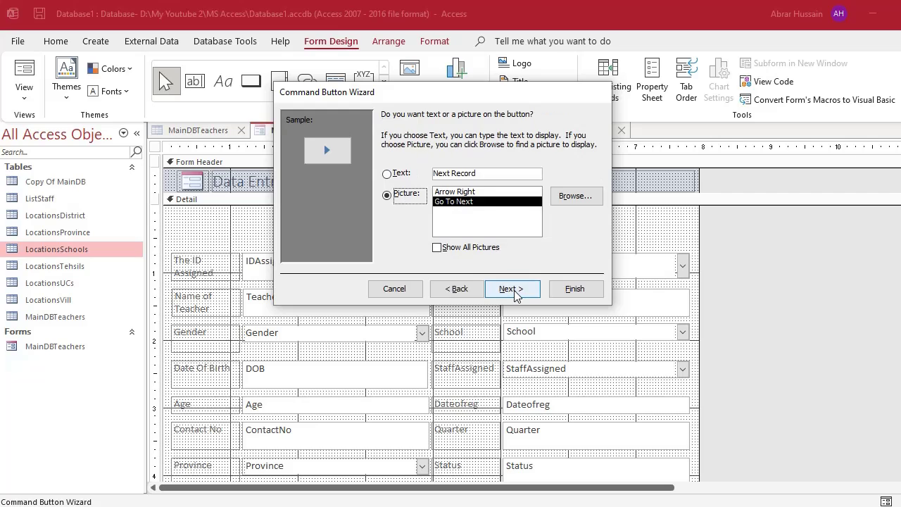
{"action": "left_click", "coordinate": [387, 175]}
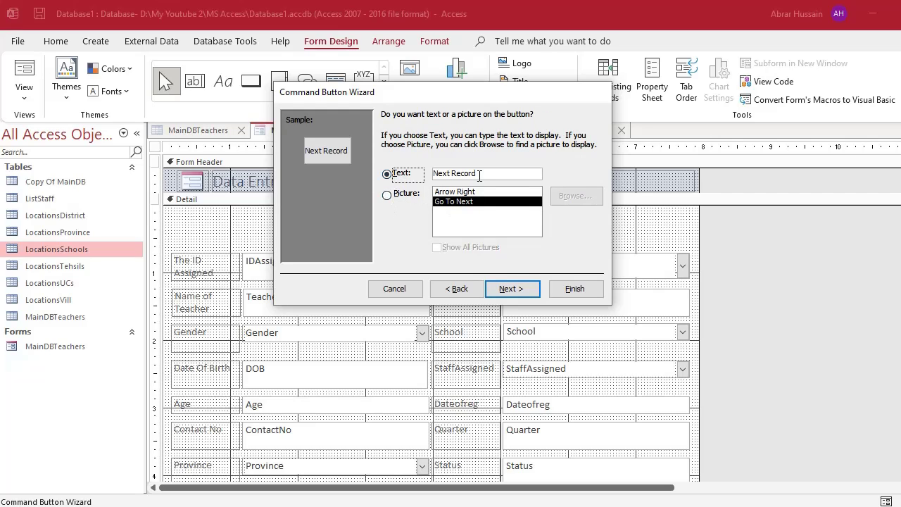
{"action": "left_click_drag", "start_coordinate": [491, 172], "coordinate": [427, 173]}
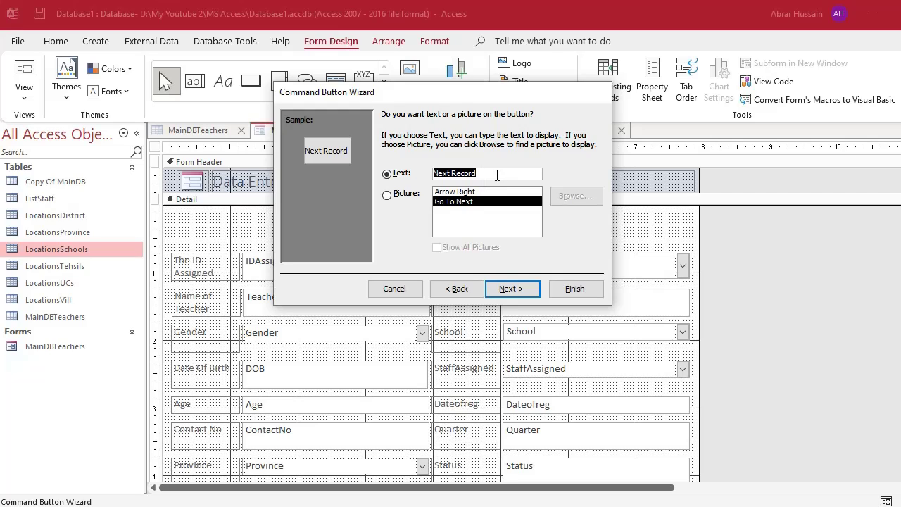
{"action": "left_click", "coordinate": [396, 194]}
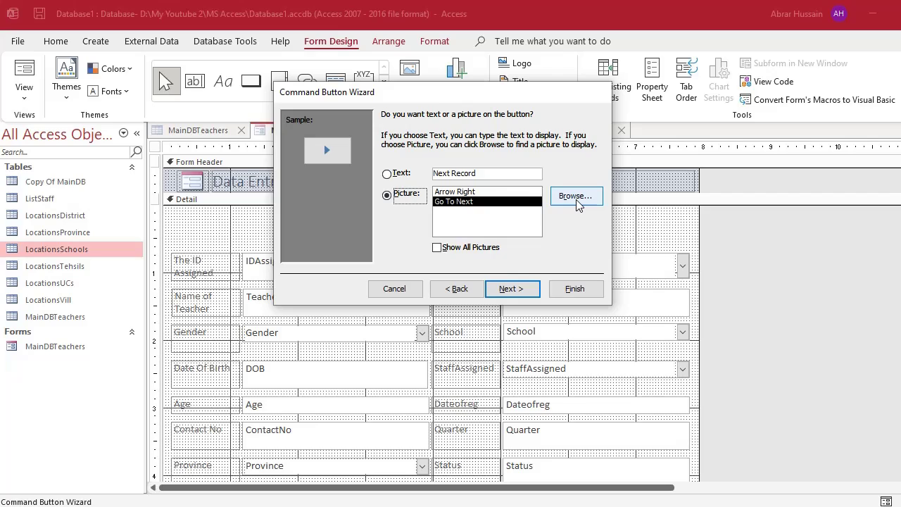
{"action": "left_click", "coordinate": [471, 192]}
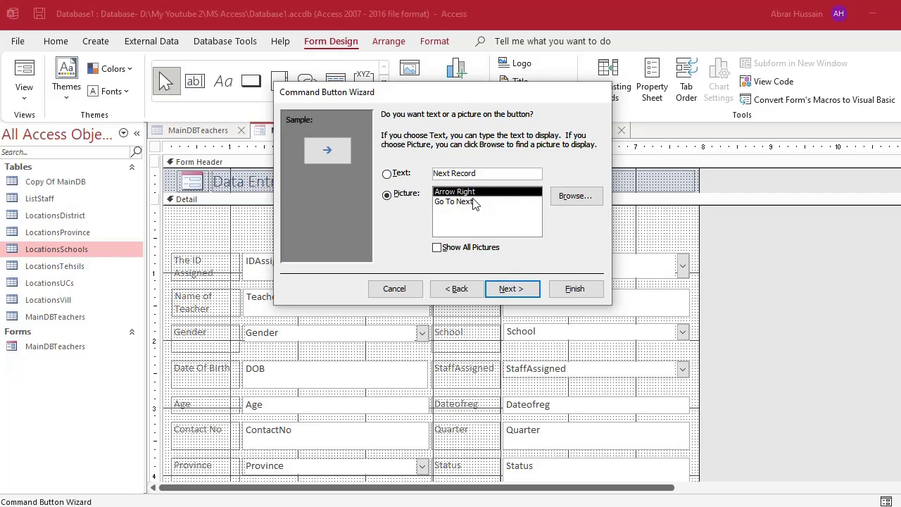
{"action": "left_click", "coordinate": [386, 174]}
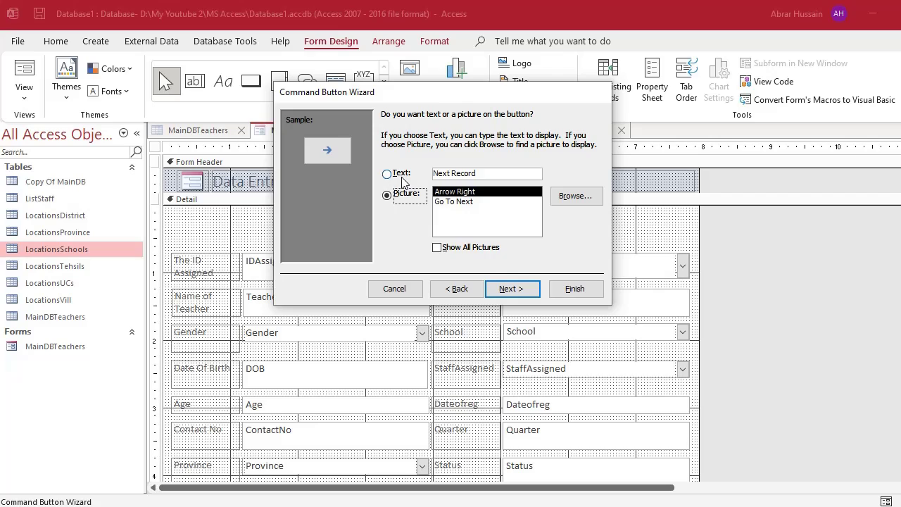
{"action": "left_click", "coordinate": [463, 196]}
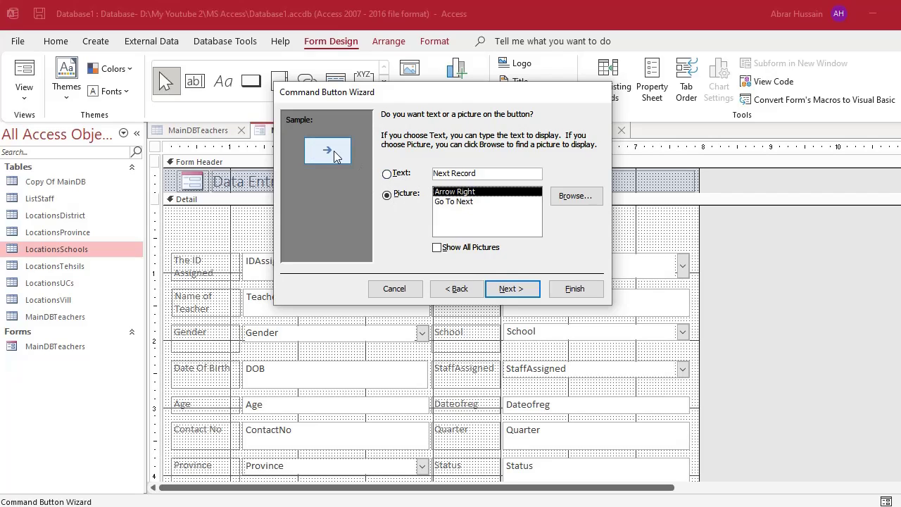
{"action": "left_click", "coordinate": [386, 174]}
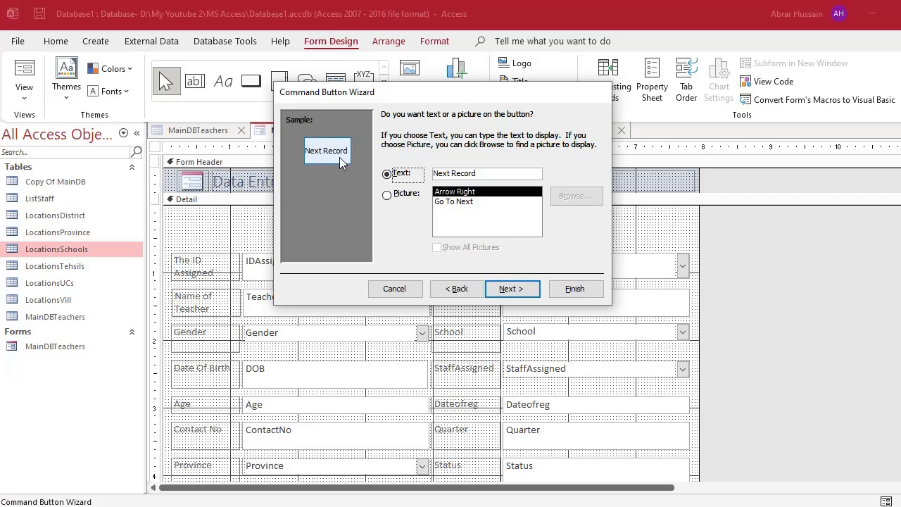
{"action": "left_click", "coordinate": [514, 289]}
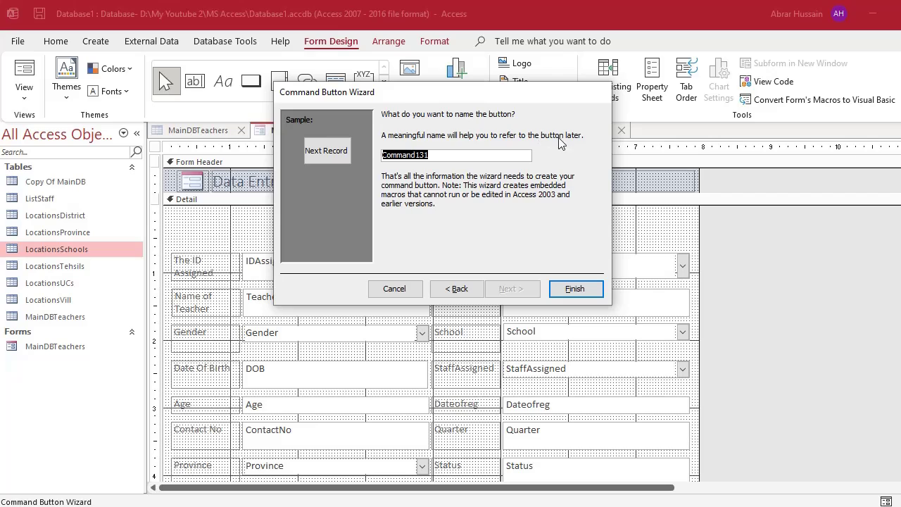
Name the button nextbutton and finish the wizard.
{"action": "left_click", "coordinate": [452, 158]}
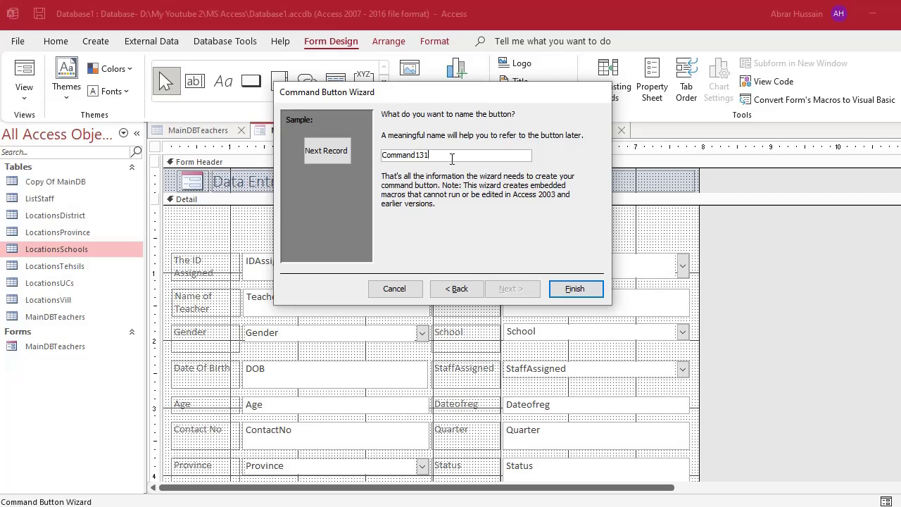
{"action": "double_click", "coordinate": [458, 155]}
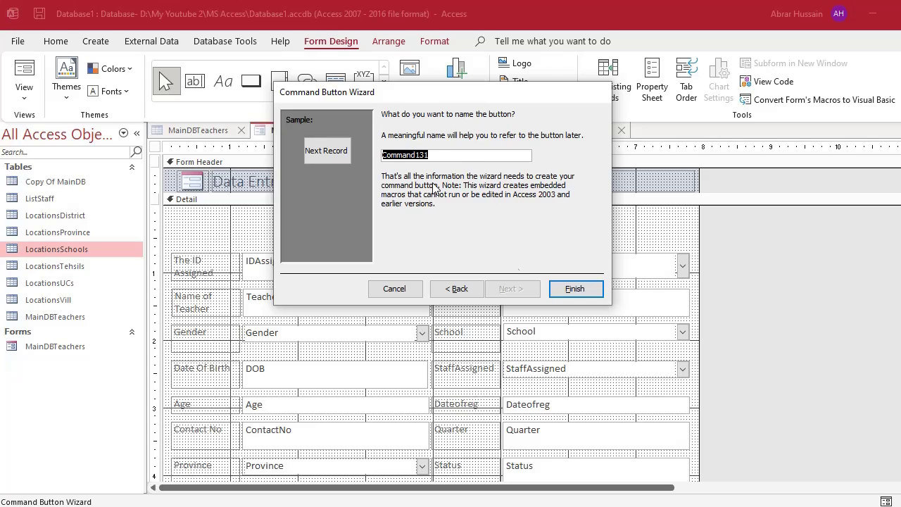
{"action": "left_click", "coordinate": [442, 155]}
{"action": "double_click", "coordinate": [442, 155]}
{"action": "type", "text": "next"}
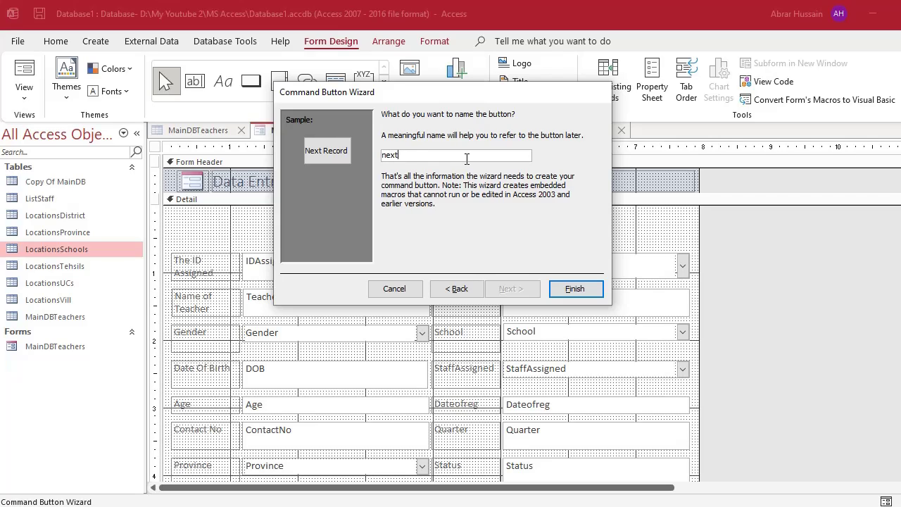
{"action": "type", "text": "button"}
{"action": "key", "text": "ctrl+a"}
{"action": "left_click", "coordinate": [442, 155]}
{"action": "left_click", "coordinate": [576, 289]}
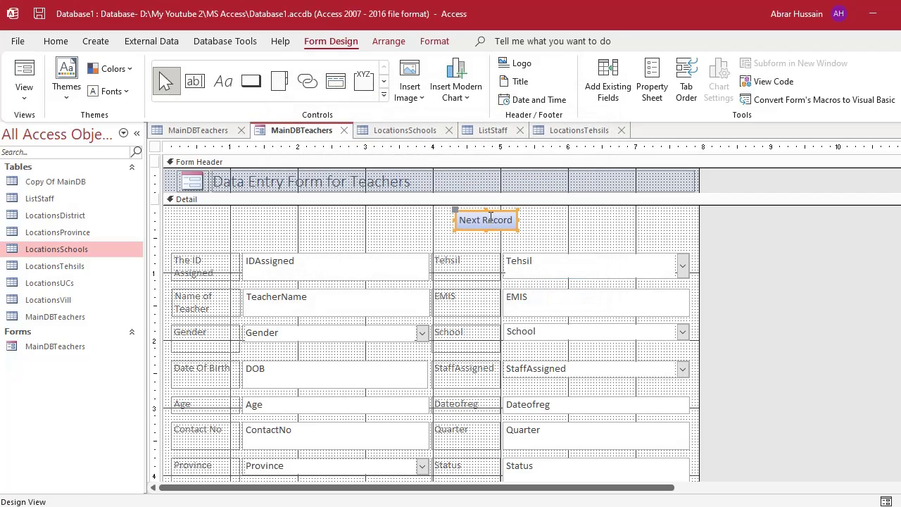
Draw a second button set to Go To Previous Record with text caption, named Previousbutton.
{"action": "left_click", "coordinate": [251, 81]}
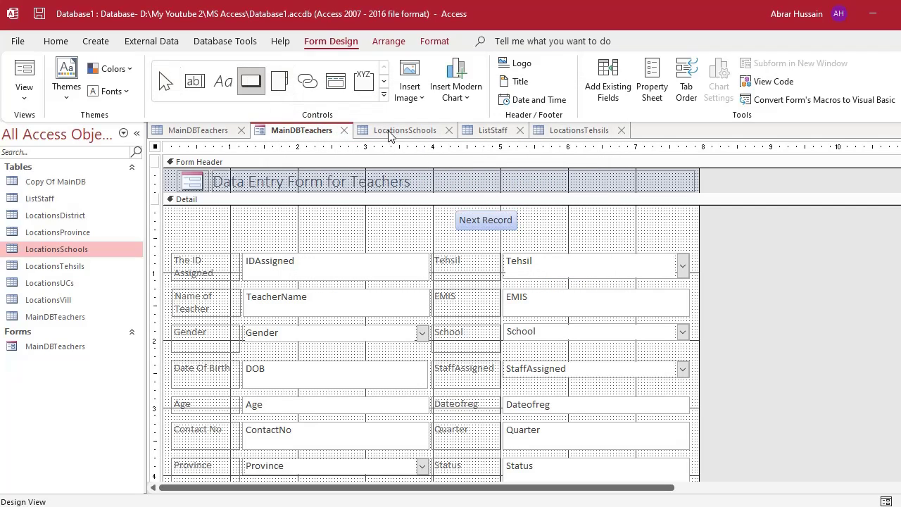
{"action": "left_click_drag", "start_coordinate": [526, 213], "coordinate": [599, 236]}
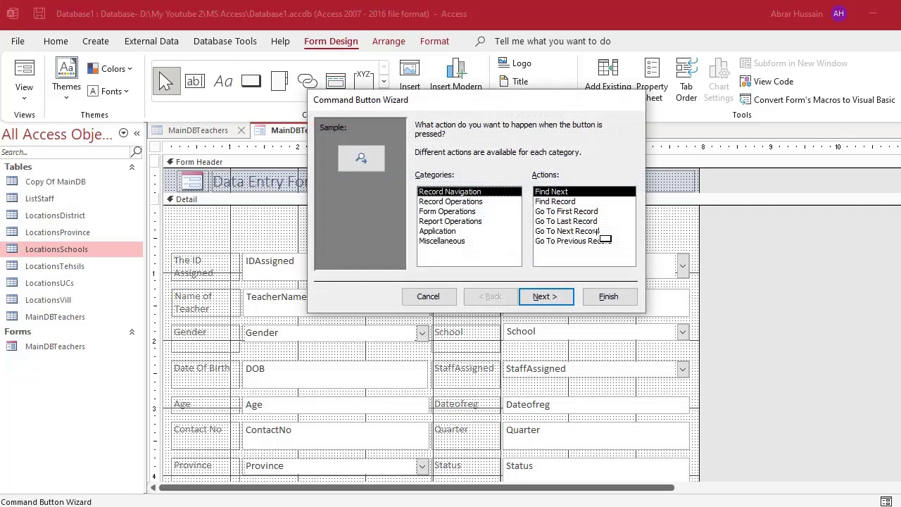
{"action": "left_click", "coordinate": [569, 241]}
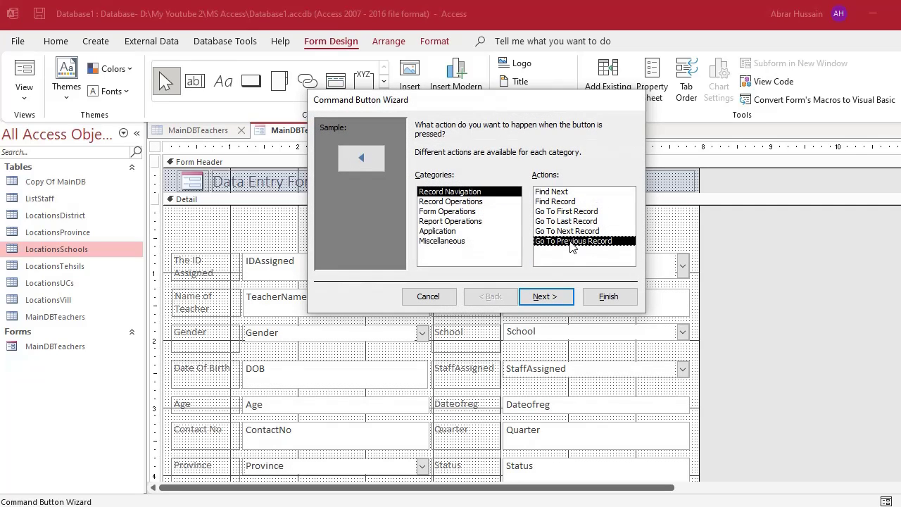
{"action": "left_click", "coordinate": [545, 296]}
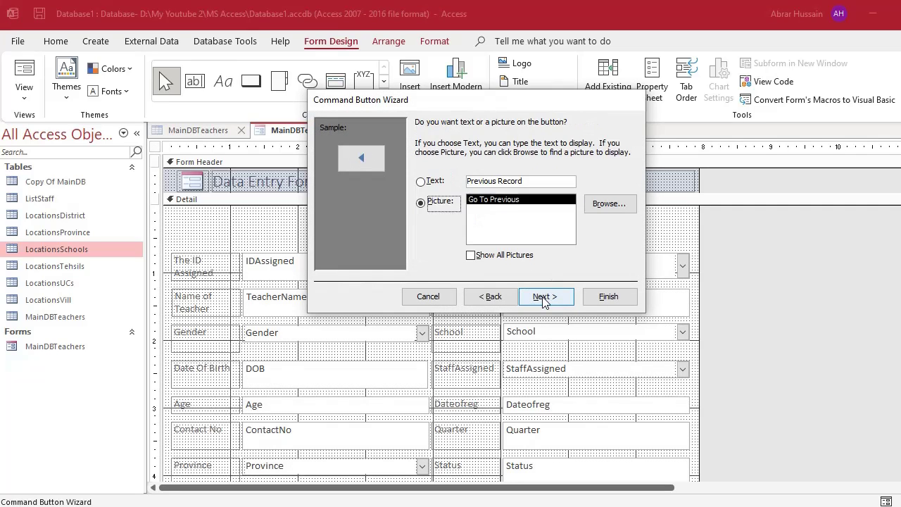
{"action": "left_click", "coordinate": [423, 181]}
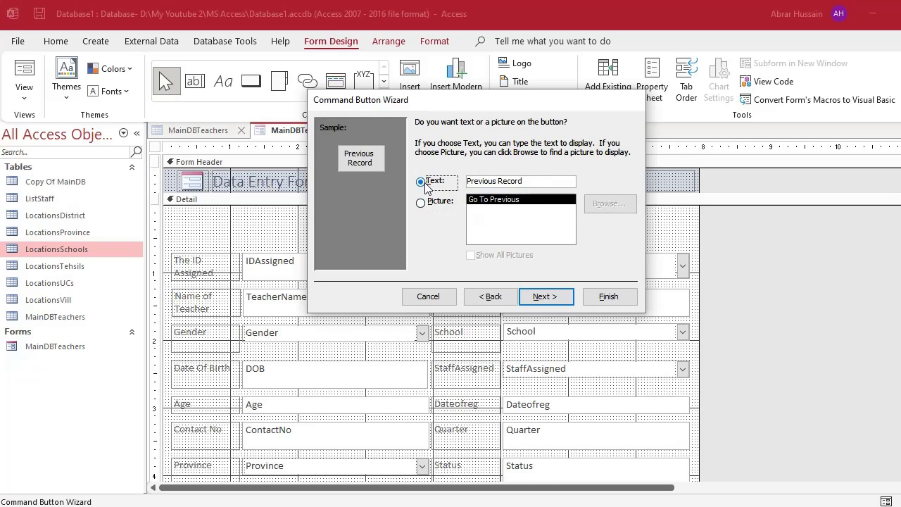
{"action": "left_click", "coordinate": [546, 296]}
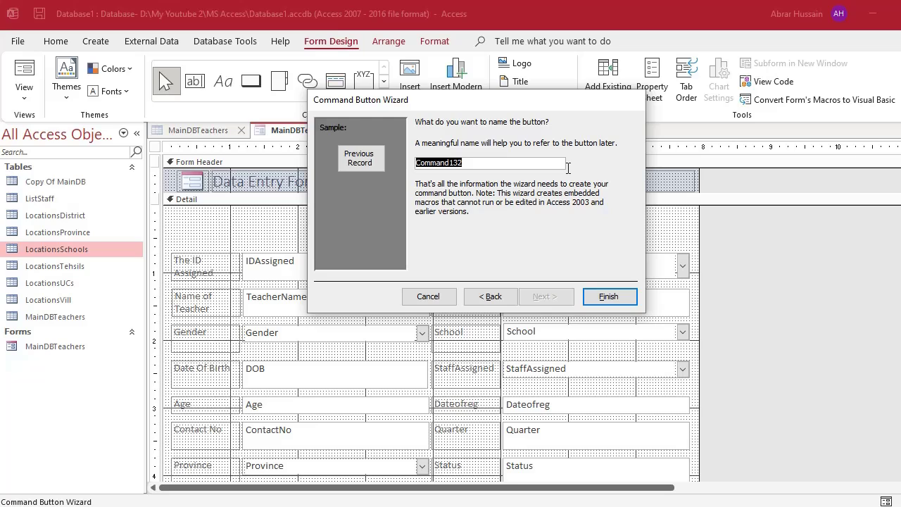
{"action": "type", "text": "Previousbutton"}
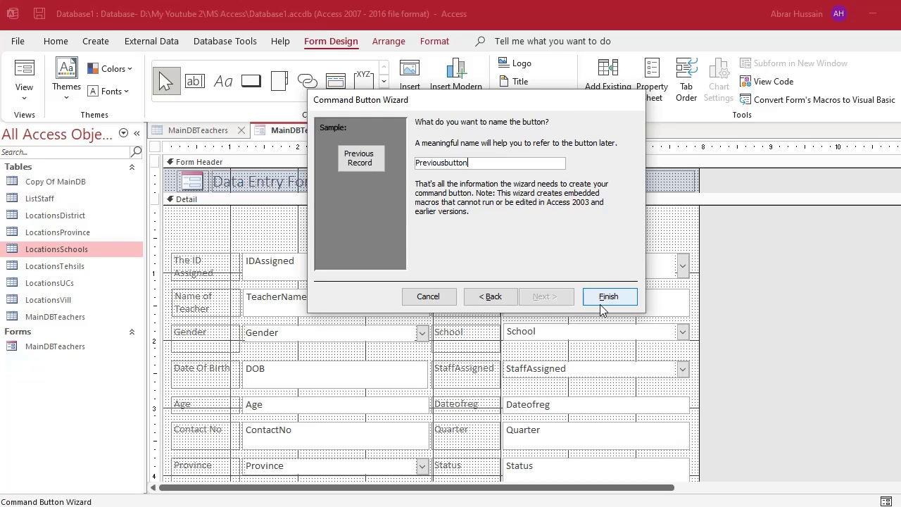
{"action": "left_click", "coordinate": [609, 296]}
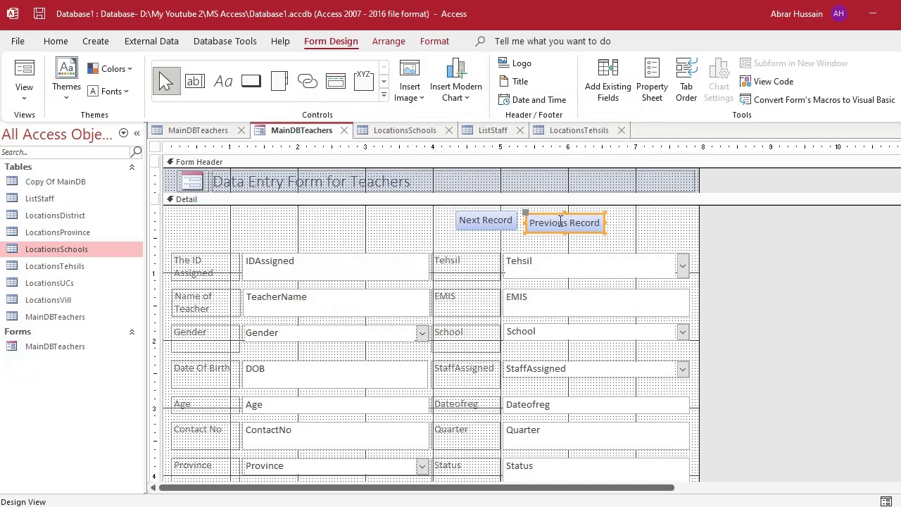
{"action": "left_click", "coordinate": [537, 214]}
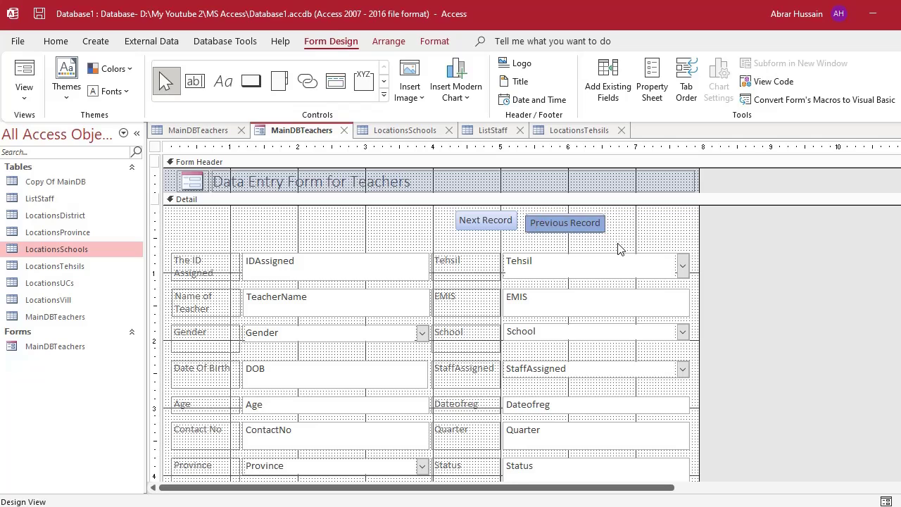
Line up the Previous Record button beside Next Record and open the button's properties.
{"action": "left_click", "coordinate": [584, 223]}
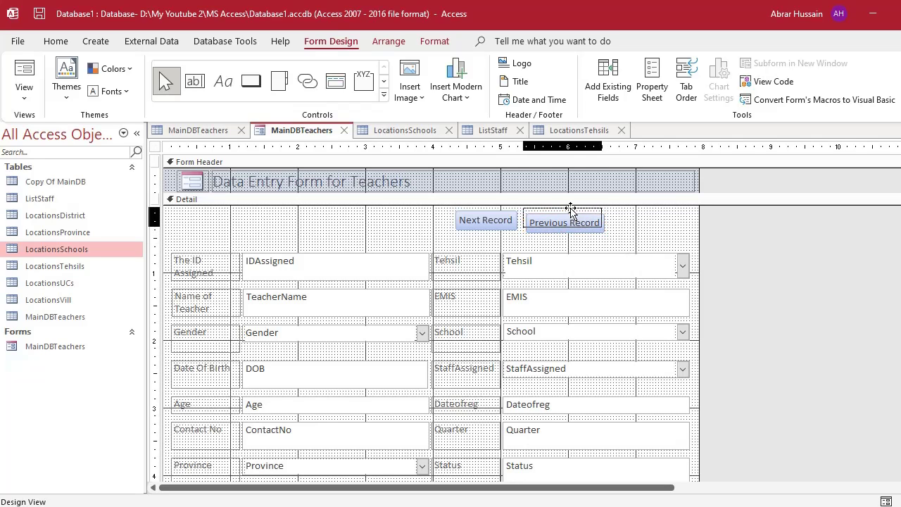
{"action": "left_click_drag", "start_coordinate": [571, 209], "coordinate": [569, 207]}
{"action": "left_click", "coordinate": [495, 212]}
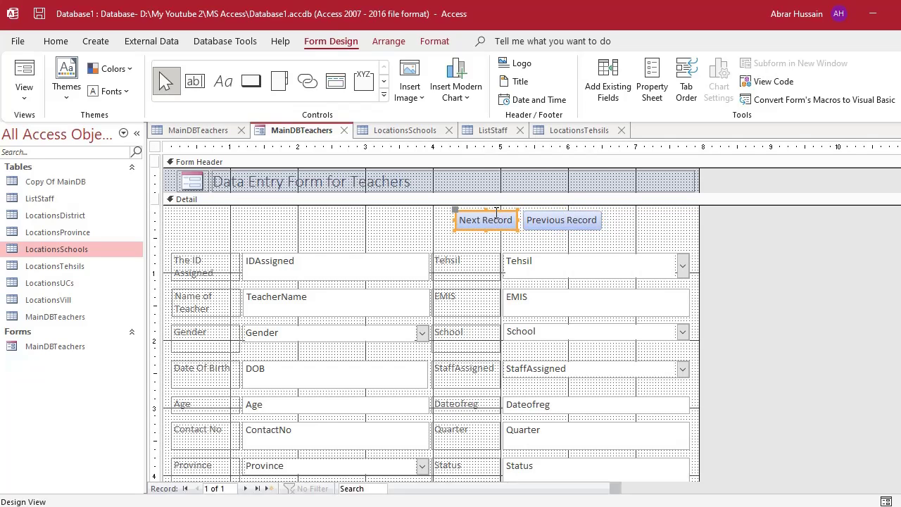
{"action": "double_click", "coordinate": [496, 212]}
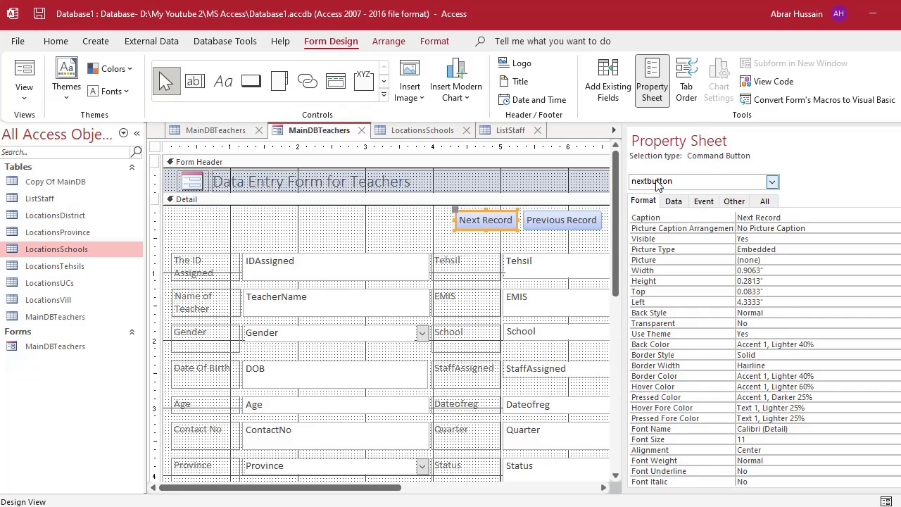
Check in the Other tab that the Previous Record button is named Previousbutton.
{"action": "left_click", "coordinate": [772, 182]}
{"action": "left_click", "coordinate": [662, 294]}
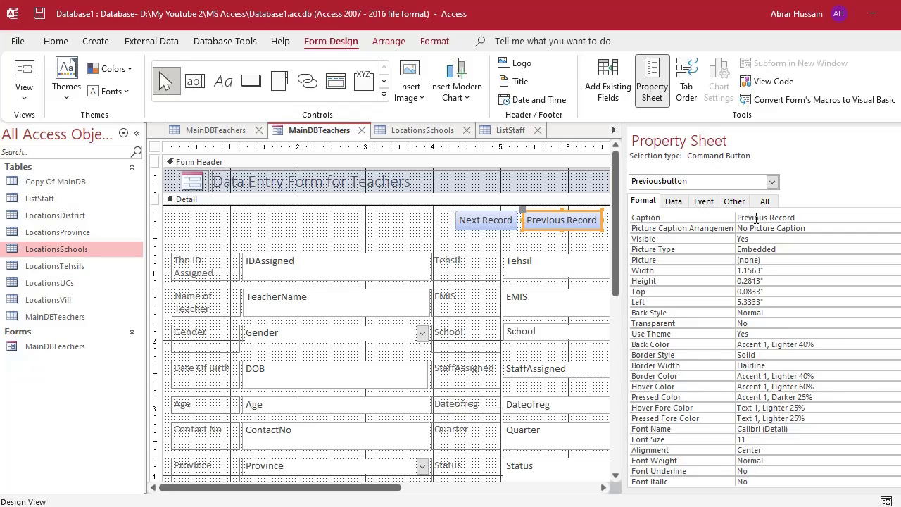
{"action": "left_click", "coordinate": [674, 201]}
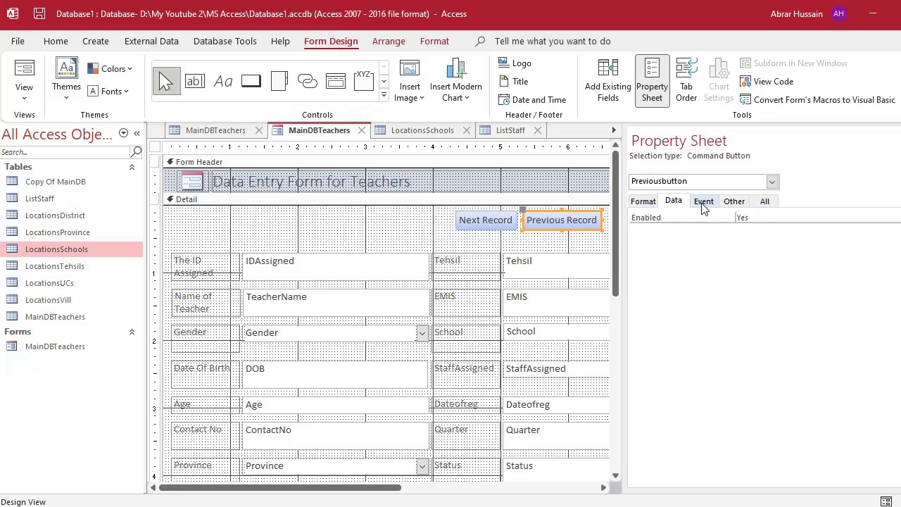
{"action": "left_click", "coordinate": [704, 203]}
{"action": "left_click", "coordinate": [733, 201]}
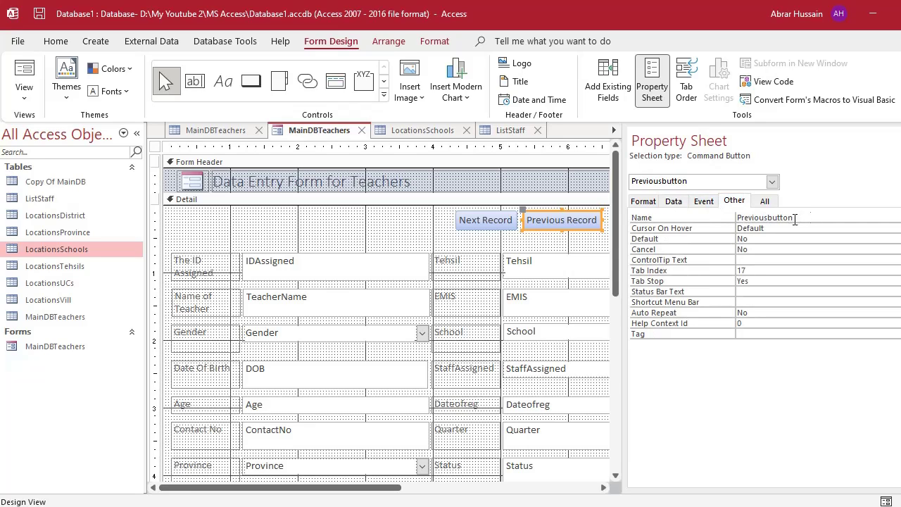
{"action": "double_click", "coordinate": [758, 220]}
{"action": "key", "text": "Delete"}
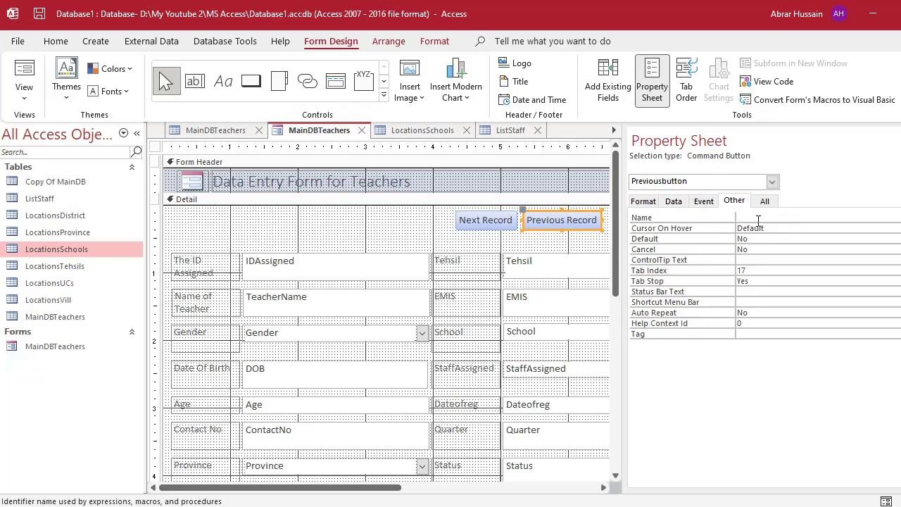
{"action": "key", "text": "ctrl+z"}
{"action": "left_click_drag", "start_coordinate": [796, 217], "coordinate": [737, 217]}
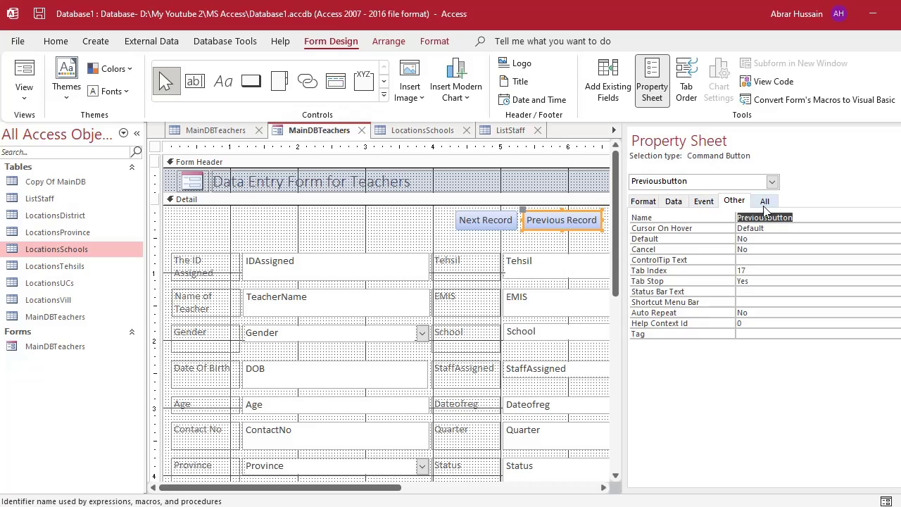
Confirm the Next Record button is named nextbutton, then hide the Property Sheet.
{"action": "left_click", "coordinate": [496, 226]}
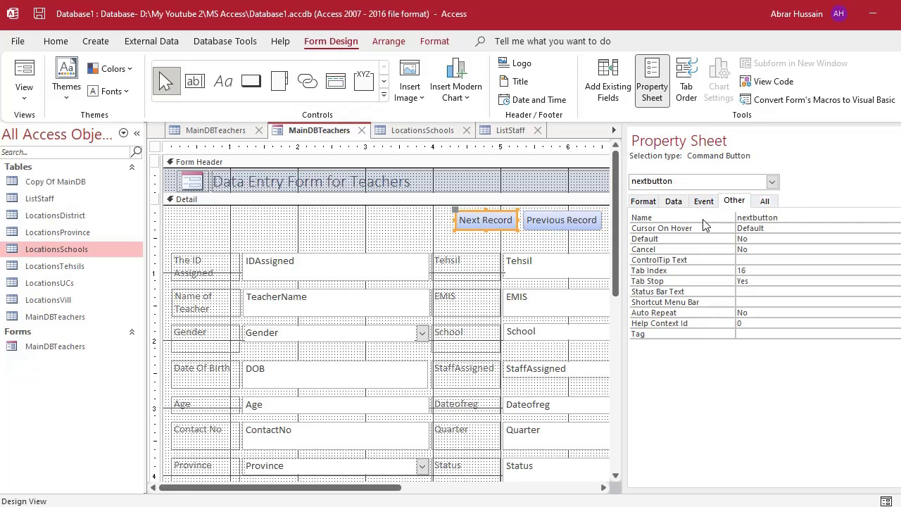
{"action": "left_click_drag", "start_coordinate": [788, 217], "coordinate": [736, 218]}
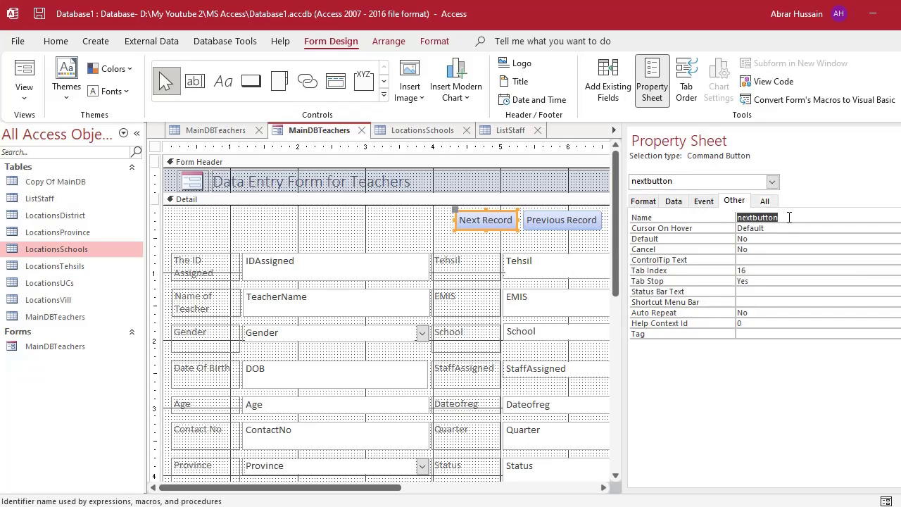
{"action": "left_click", "coordinate": [643, 201]}
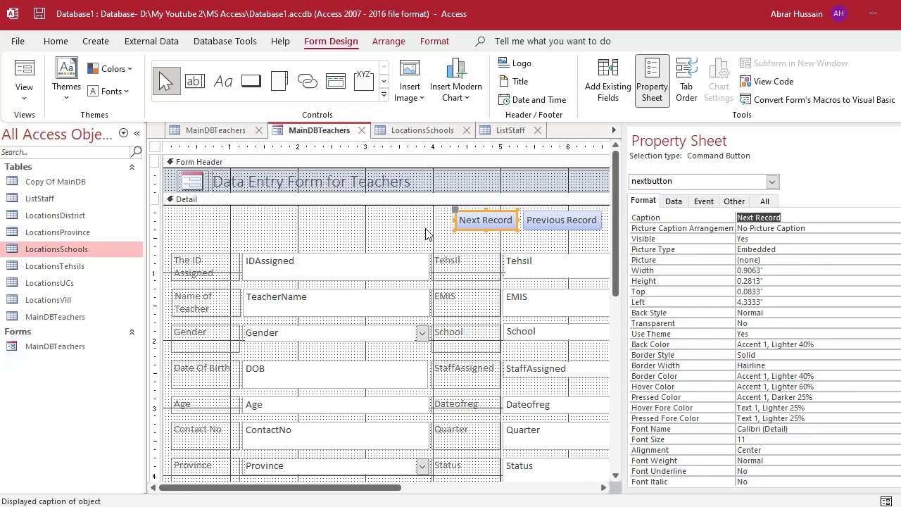
{"action": "left_click", "coordinate": [740, 203]}
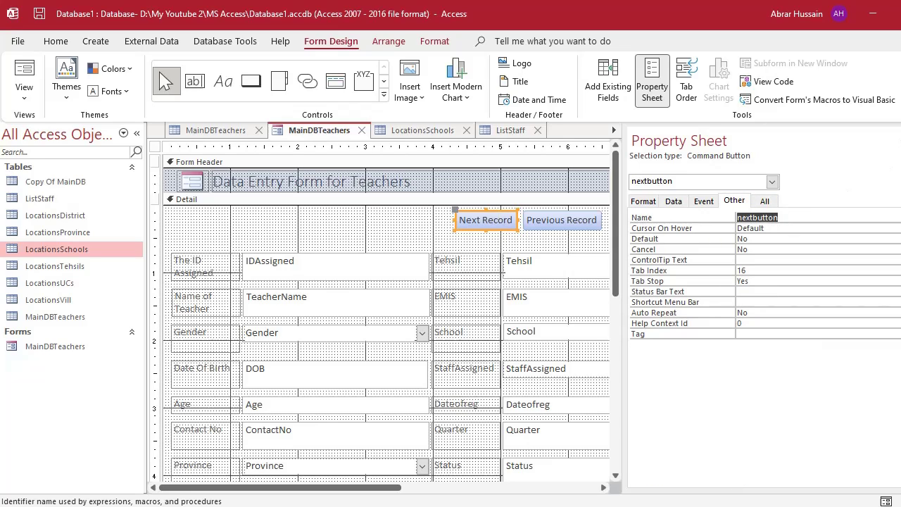
{"action": "key", "text": "F4"}
{"action": "left_click", "coordinate": [628, 229]}
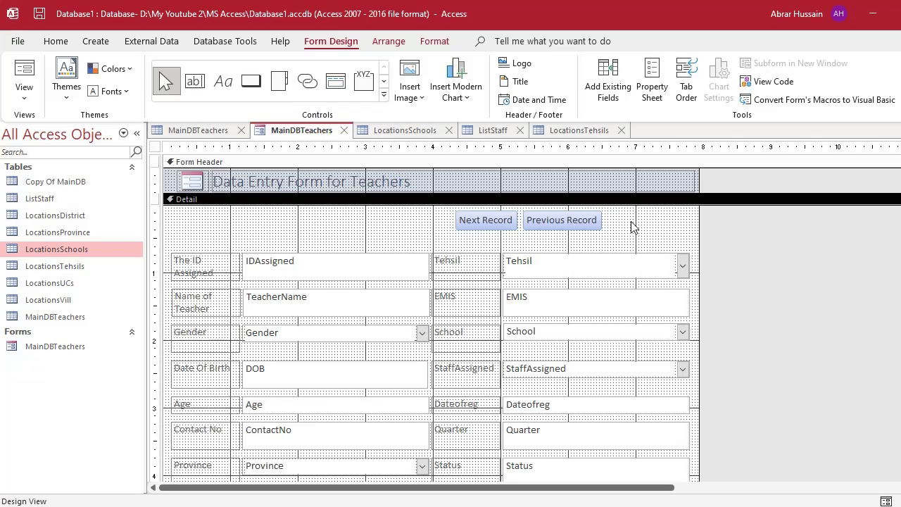
Draw a command button left of Next Record with the Record Operations > Add New Record action.
{"action": "left_click", "coordinate": [251, 81]}
{"action": "left_click_drag", "start_coordinate": [258, 211], "coordinate": [334, 227]}
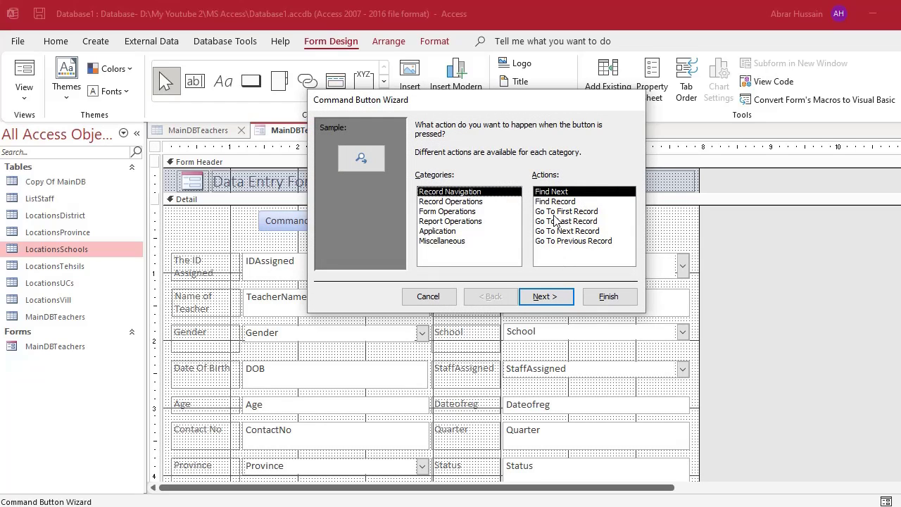
{"action": "left_click", "coordinate": [443, 203]}
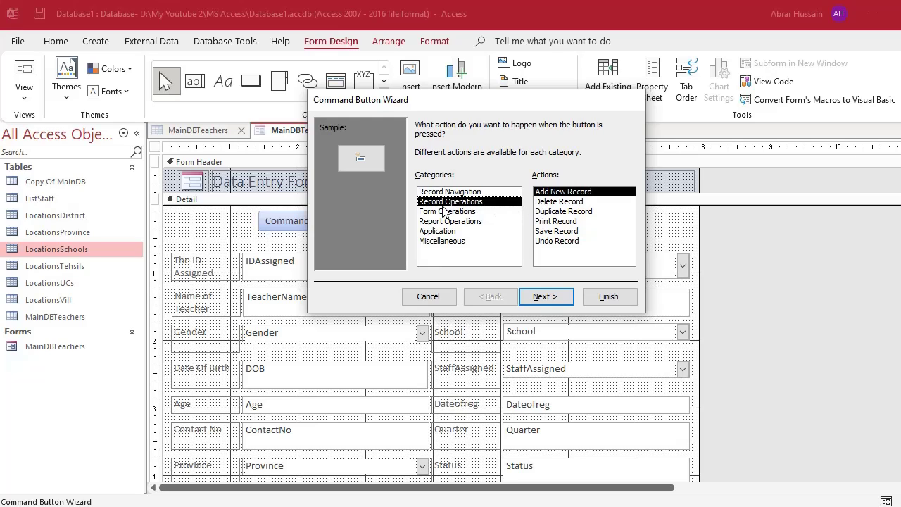
{"action": "left_click", "coordinate": [562, 202]}
{"action": "left_click", "coordinate": [553, 212]}
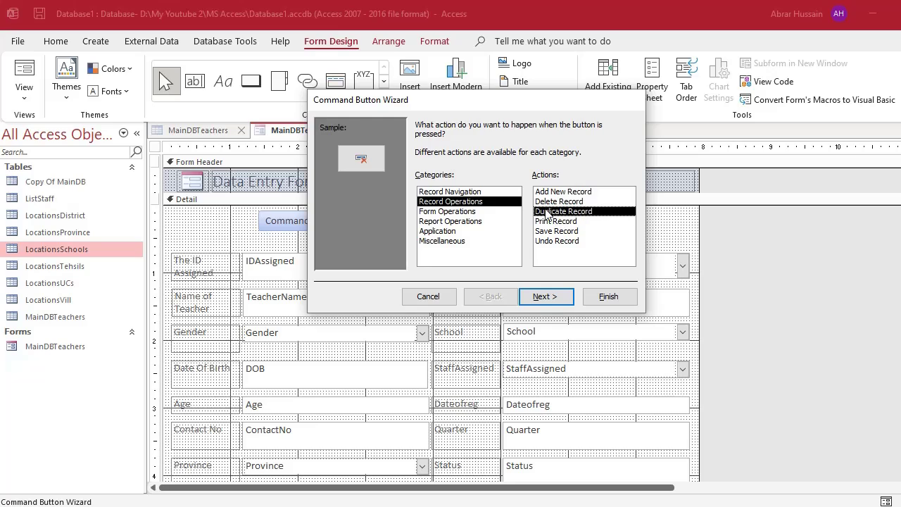
{"action": "left_click", "coordinate": [569, 221]}
{"action": "left_click", "coordinate": [560, 231]}
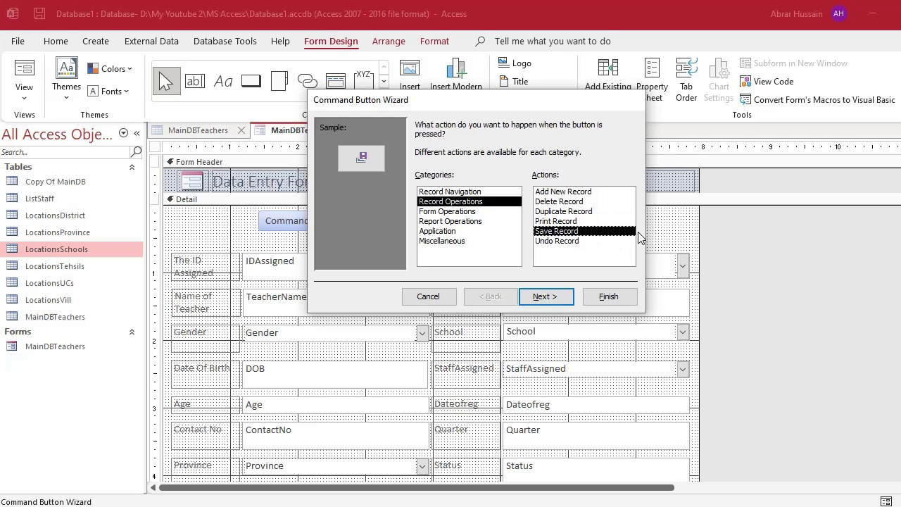
{"action": "left_click", "coordinate": [569, 241]}
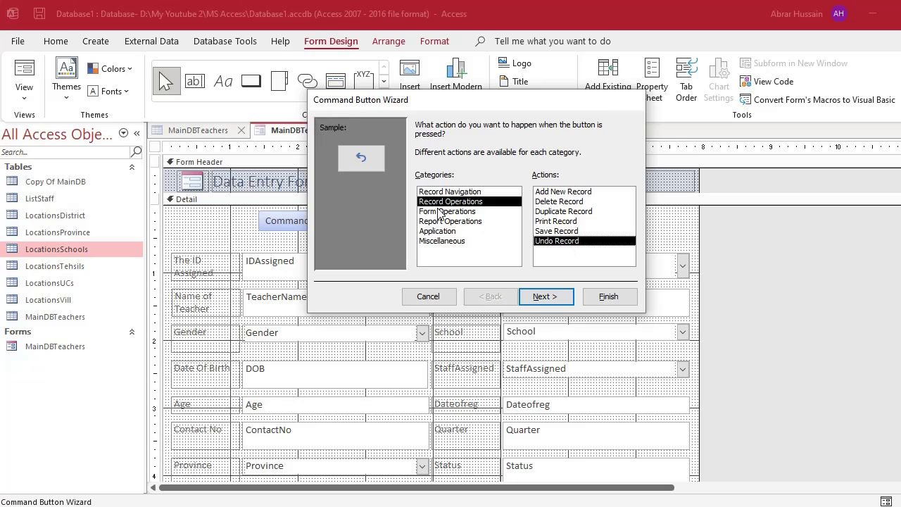
{"action": "left_click", "coordinate": [569, 192]}
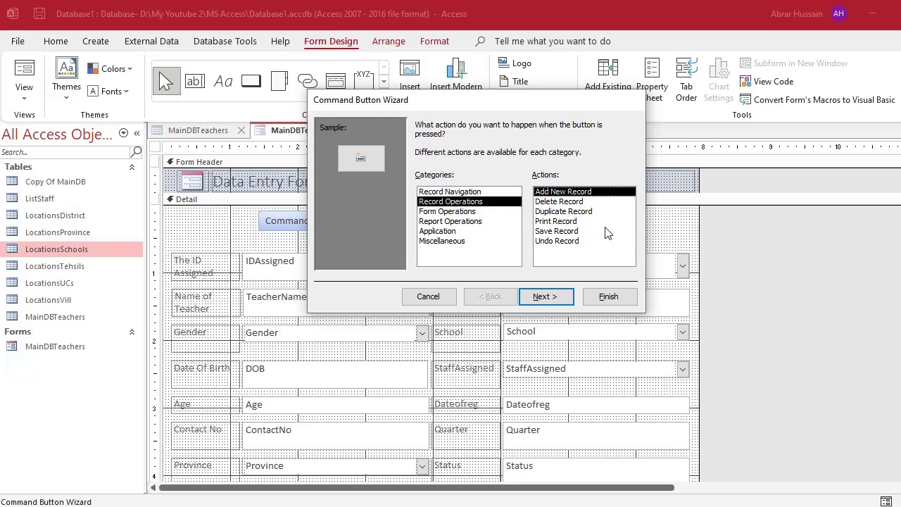
{"action": "left_click", "coordinate": [546, 297]}
Give the button the text 'Add Record' and the name addrecordbutton, and finish the wizard.
{"action": "left_click", "coordinate": [431, 181]}
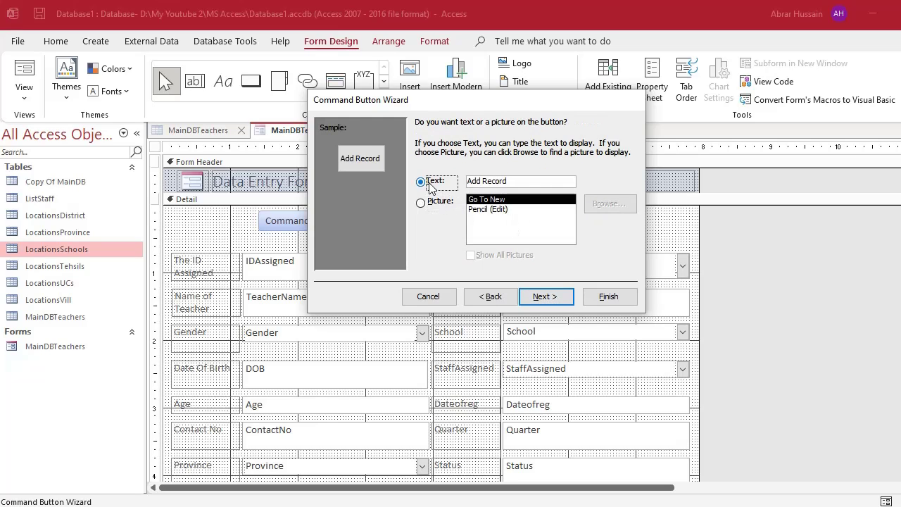
{"action": "left_click", "coordinate": [528, 181]}
{"action": "left_click_drag", "start_coordinate": [528, 181], "coordinate": [468, 181]}
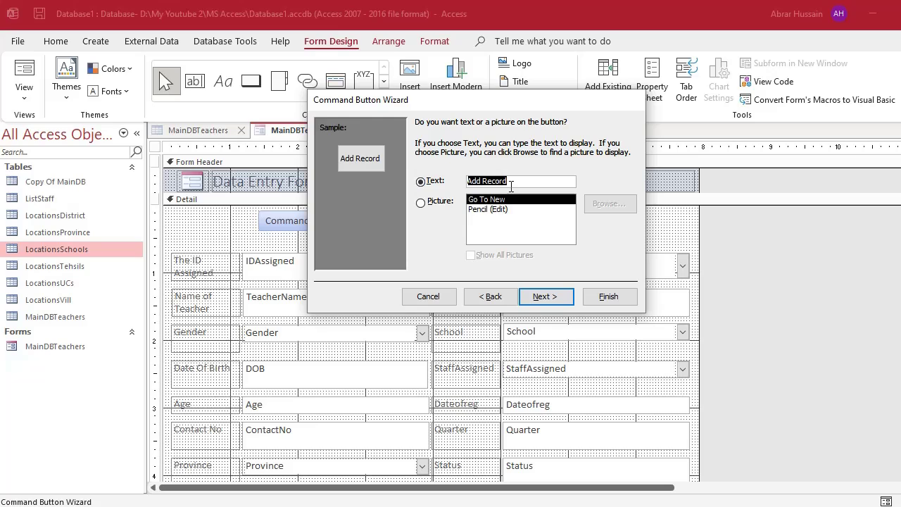
{"action": "left_click_drag", "start_coordinate": [512, 187], "coordinate": [468, 182]}
{"action": "left_click", "coordinate": [548, 296]}
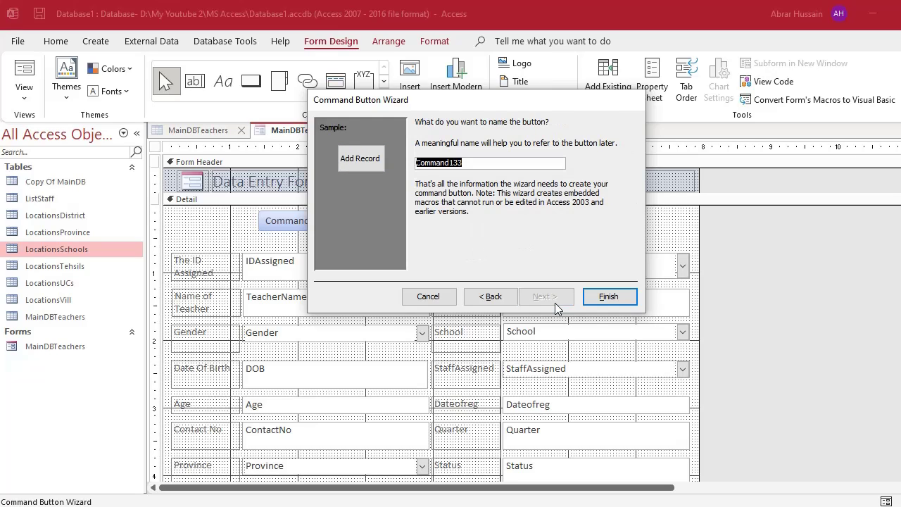
{"action": "left_click", "coordinate": [481, 167]}
{"action": "left_click_drag", "start_coordinate": [482, 167], "coordinate": [358, 157]}
{"action": "type", "text": "addrecordbutton"}
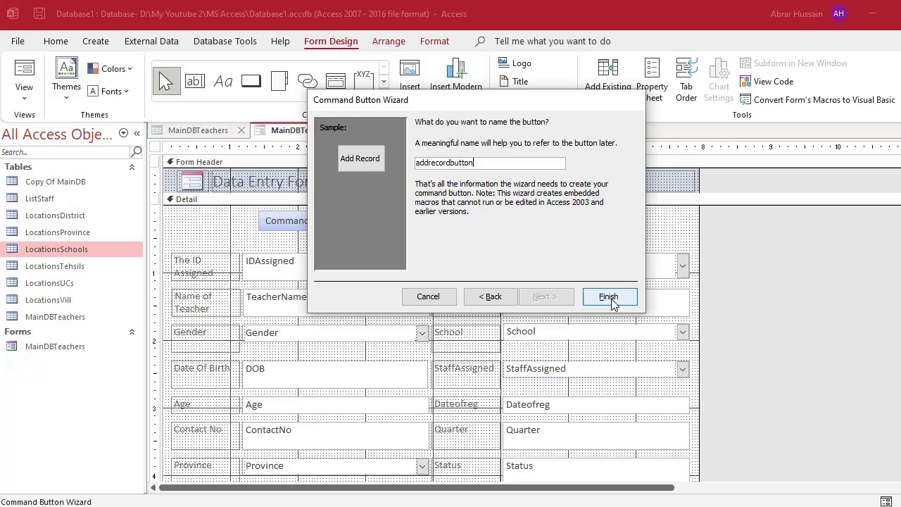
{"action": "double_click", "coordinate": [479, 161]}
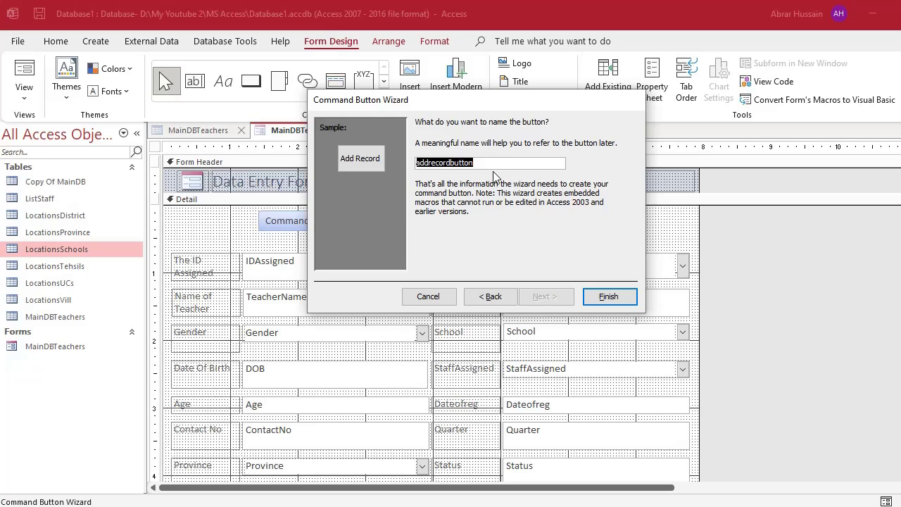
{"action": "left_click", "coordinate": [610, 295]}
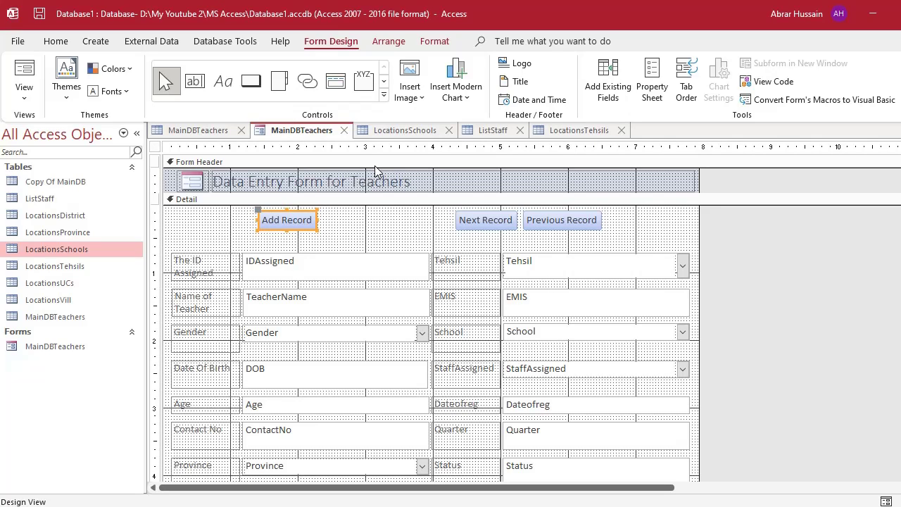
Draw a second command button beside Add Record and browse the Record Operations actions.
{"action": "left_click", "coordinate": [251, 81]}
{"action": "left_click_drag", "start_coordinate": [328, 215], "coordinate": [396, 238]}
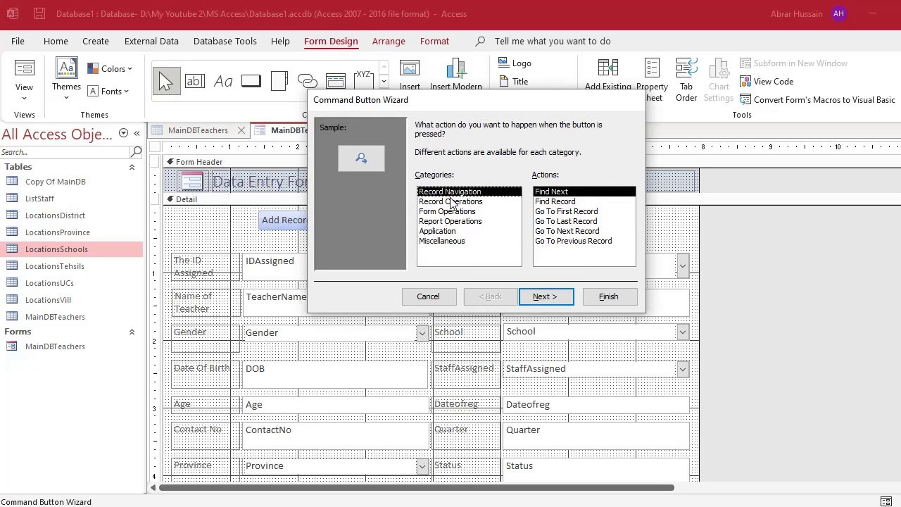
{"action": "left_click", "coordinate": [431, 203]}
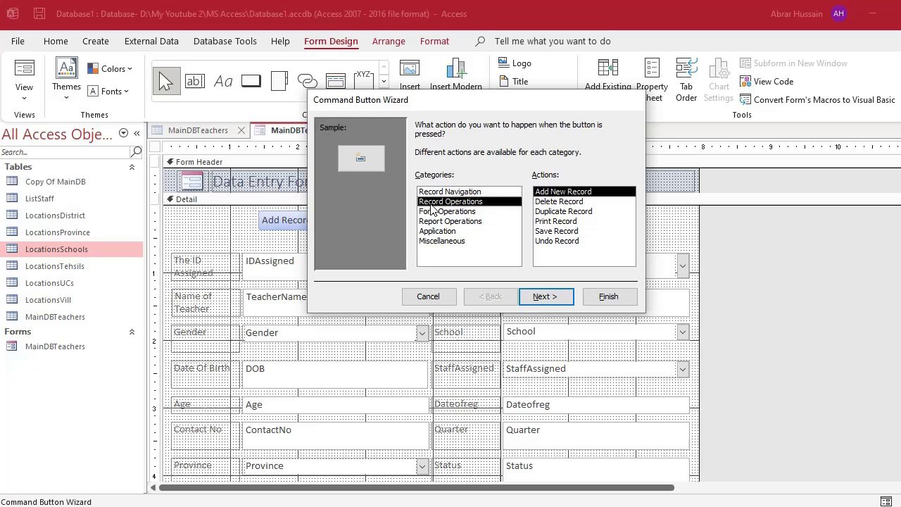
{"action": "left_click", "coordinate": [570, 203]}
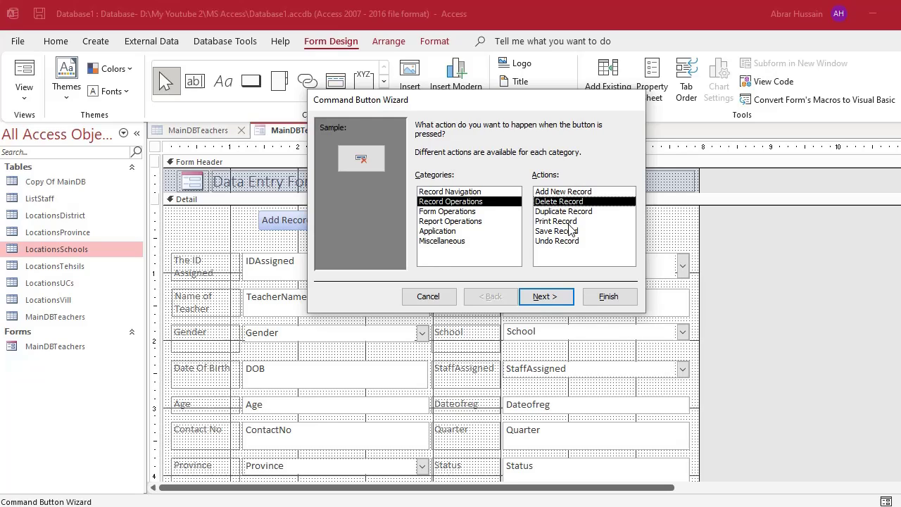
{"action": "left_click", "coordinate": [563, 232]}
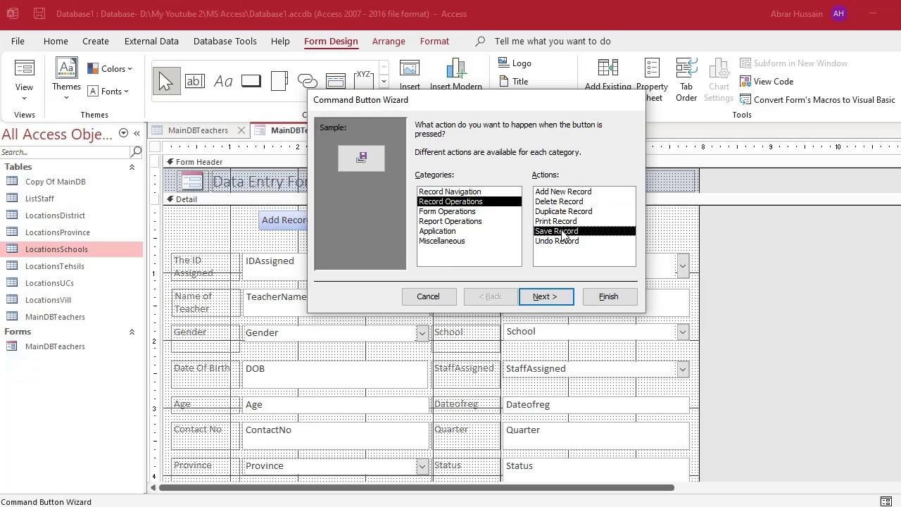
{"action": "left_click", "coordinate": [565, 242]}
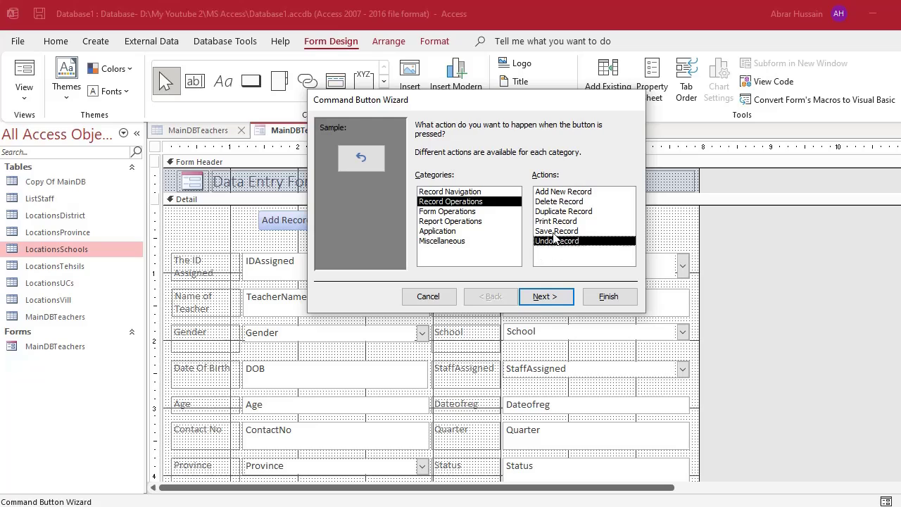
{"action": "left_click", "coordinate": [560, 202]}
{"action": "left_click", "coordinate": [561, 241]}
{"action": "left_click", "coordinate": [562, 231]}
{"action": "left_click", "coordinate": [562, 213]}
{"action": "left_click", "coordinate": [562, 202]}
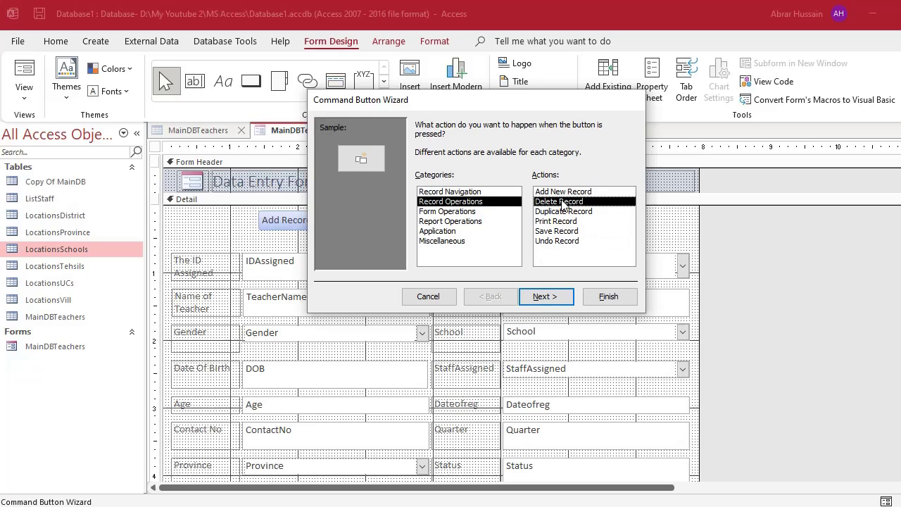
{"action": "left_click", "coordinate": [566, 211]}
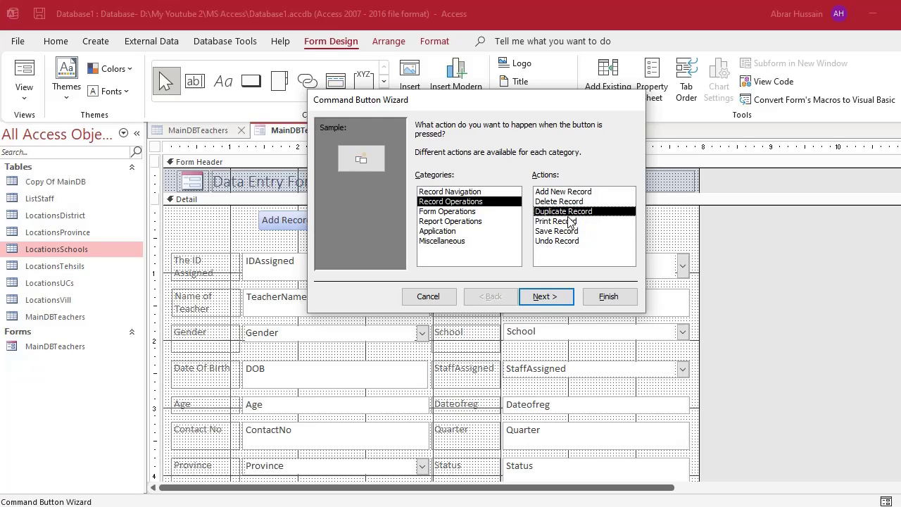
{"action": "left_click", "coordinate": [574, 241]}
{"action": "left_click", "coordinate": [556, 222]}
{"action": "left_click", "coordinate": [561, 212]}
{"action": "left_click", "coordinate": [564, 202]}
{"action": "left_click", "coordinate": [563, 191]}
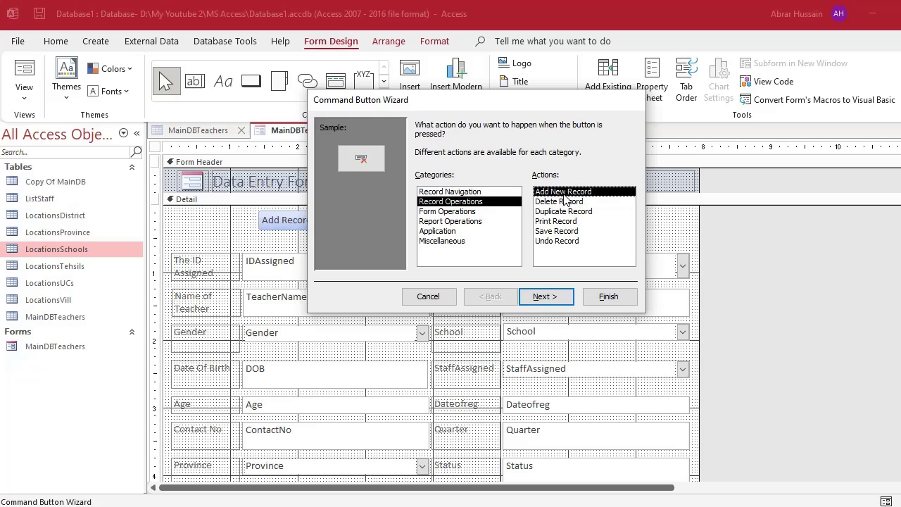
{"action": "left_click", "coordinate": [563, 211]}
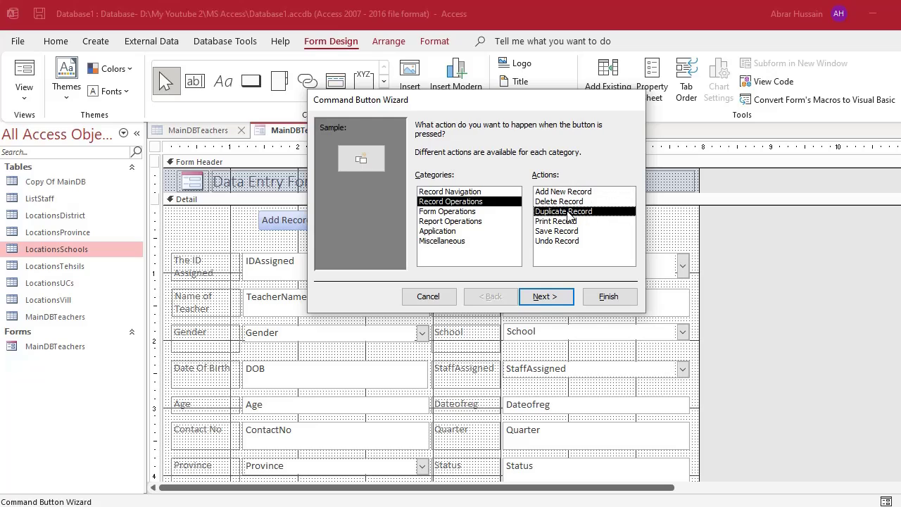
Choose Form Operations > Close Form as the new button's action.
{"action": "left_click", "coordinate": [432, 212]}
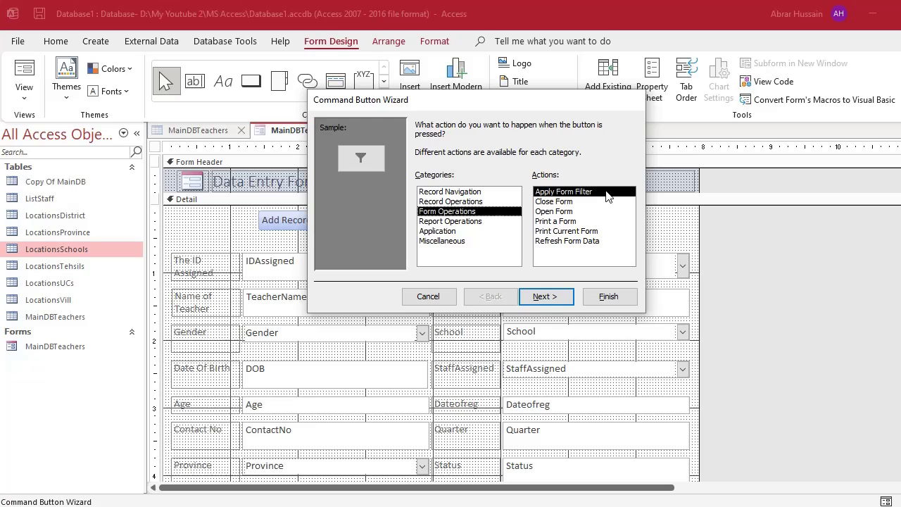
{"action": "left_click", "coordinate": [566, 203]}
{"action": "left_click", "coordinate": [560, 212]}
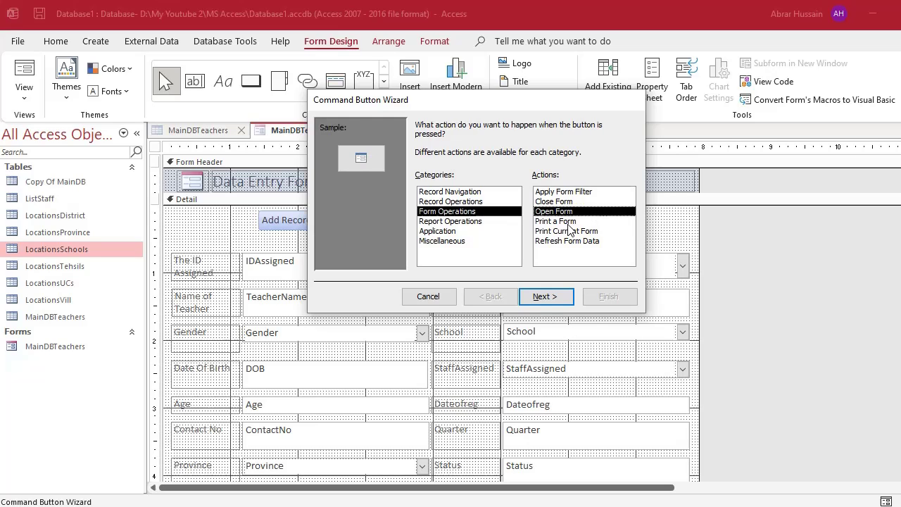
{"action": "left_click", "coordinate": [570, 222]}
{"action": "left_click", "coordinate": [598, 232]}
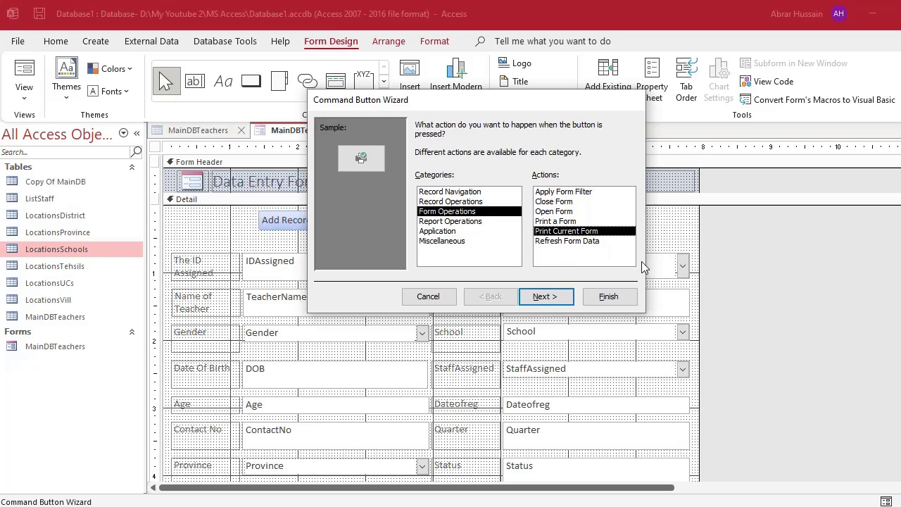
{"action": "left_click", "coordinate": [569, 242]}
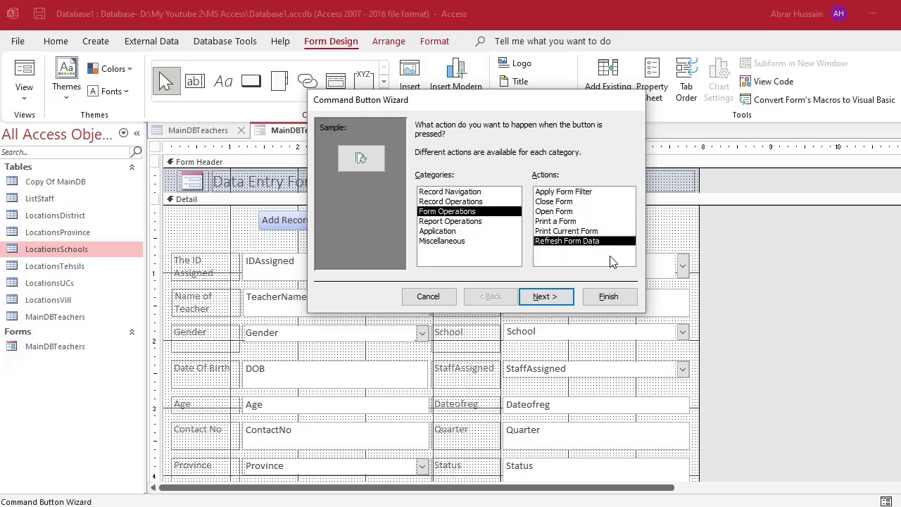
{"action": "left_click", "coordinate": [564, 202]}
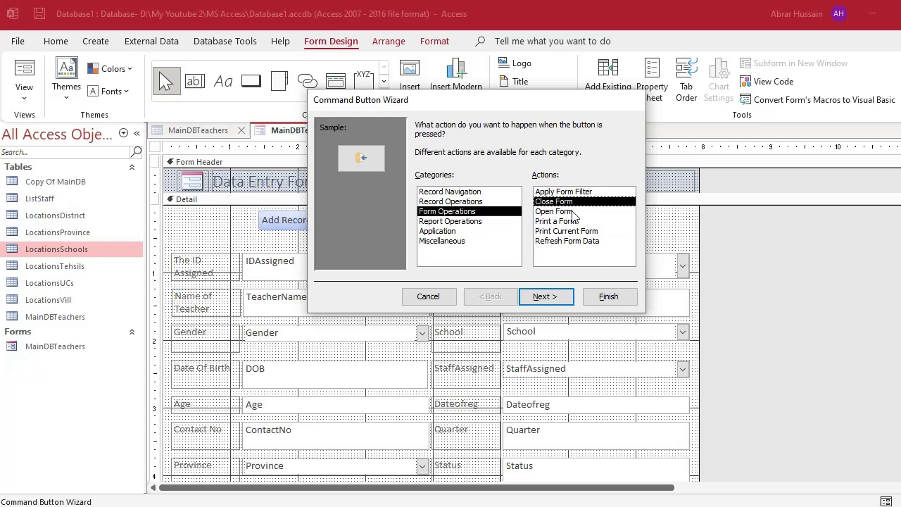
{"action": "left_click", "coordinate": [546, 297]}
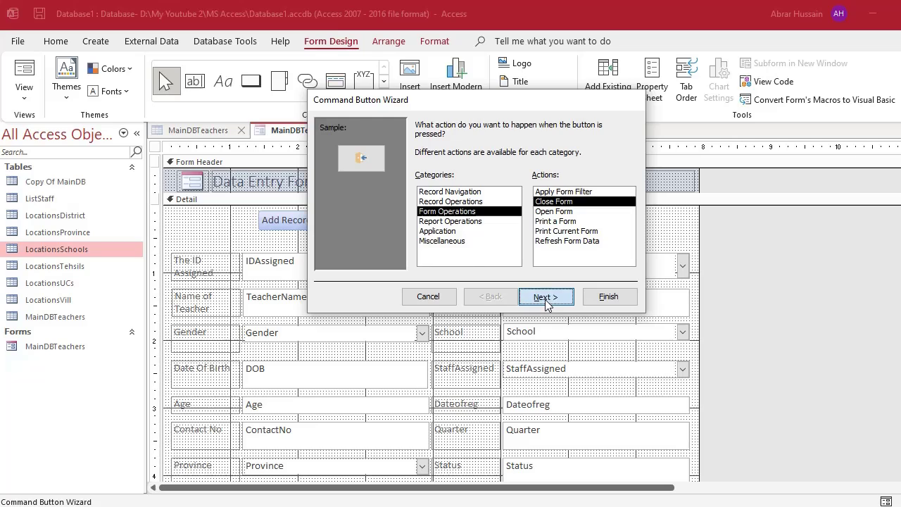
Show the text 'Close Form' on the button, name it closformbutton, and finish.
{"action": "left_click", "coordinate": [435, 182]}
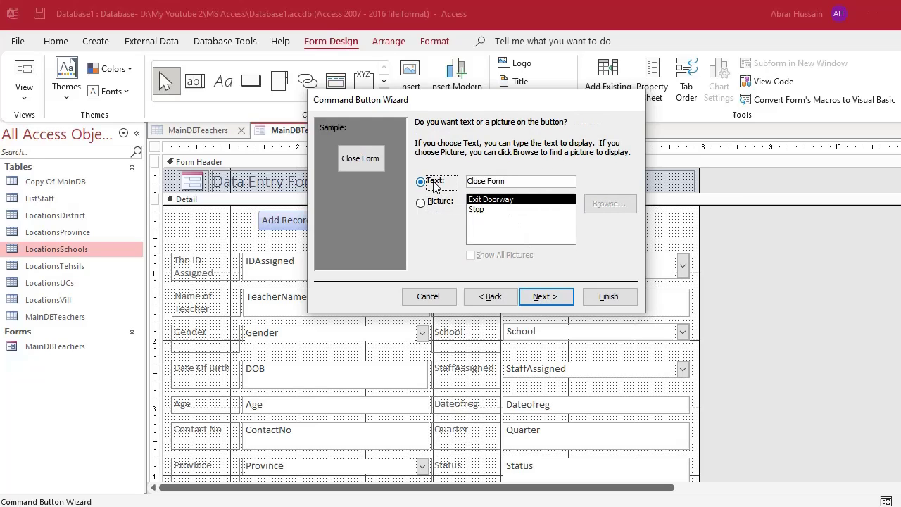
{"action": "left_click", "coordinate": [546, 296]}
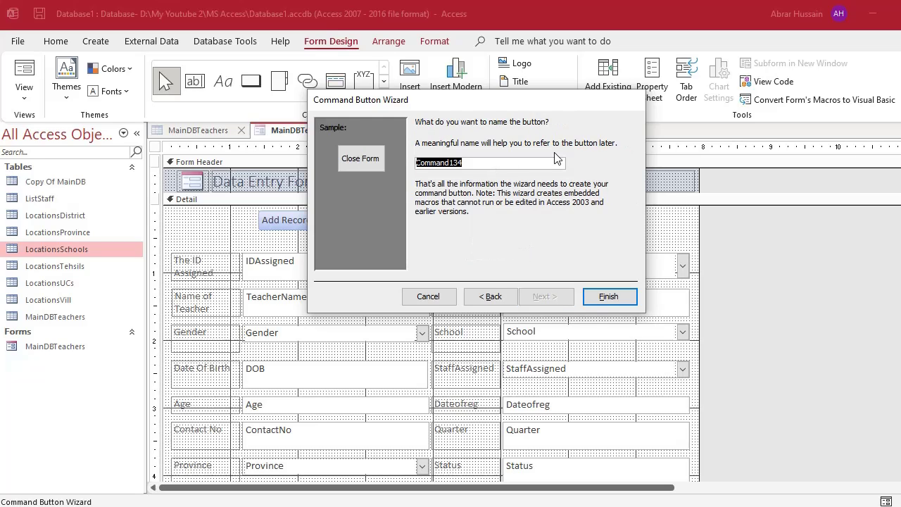
{"action": "type", "text": "closformbutton"}
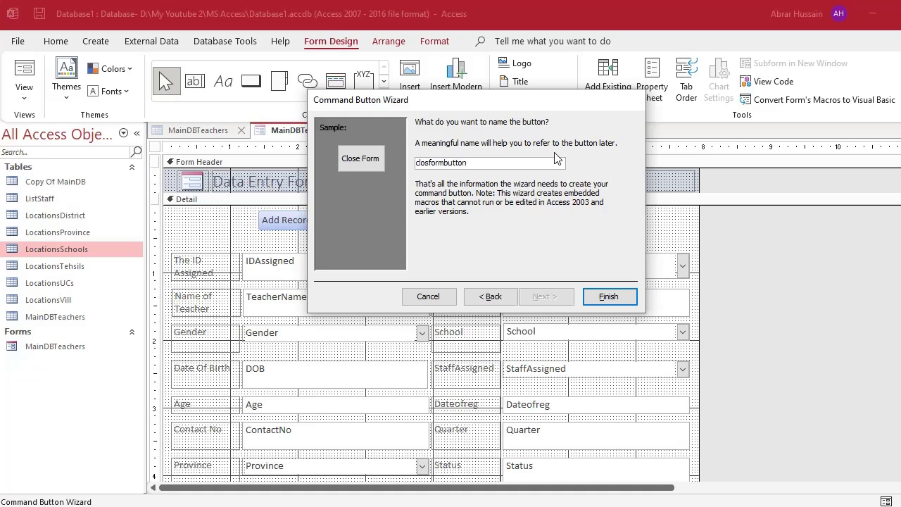
{"action": "left_click", "coordinate": [609, 296]}
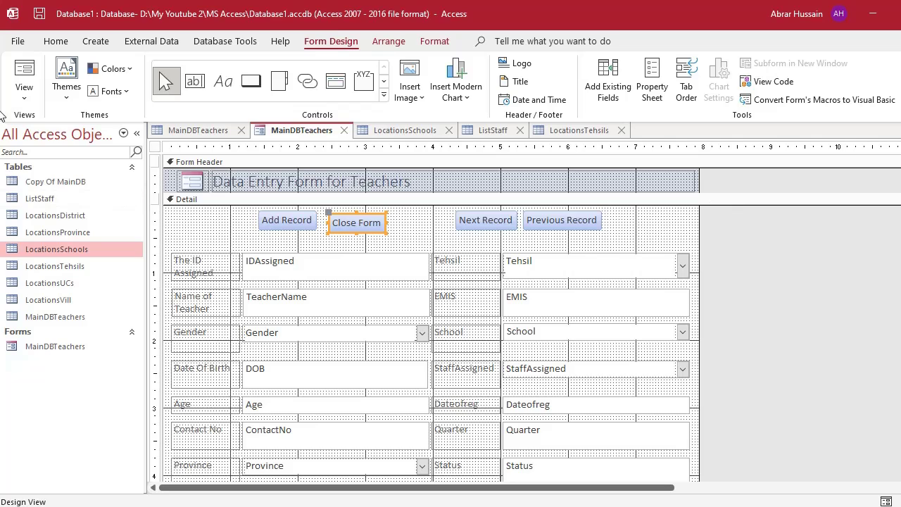
Run the form, use the Close Form button, and save the design changes.
{"action": "left_click", "coordinate": [24, 78]}
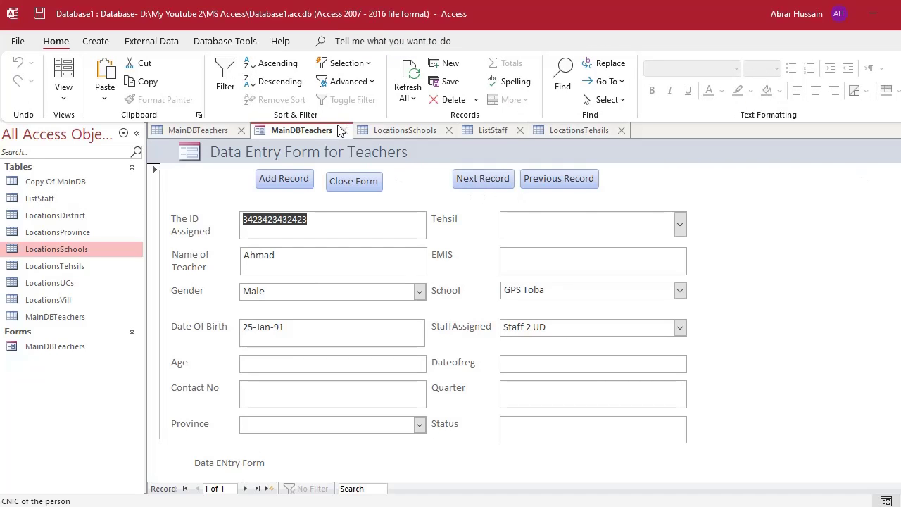
{"action": "left_click", "coordinate": [342, 185]}
{"action": "left_click", "coordinate": [423, 299]}
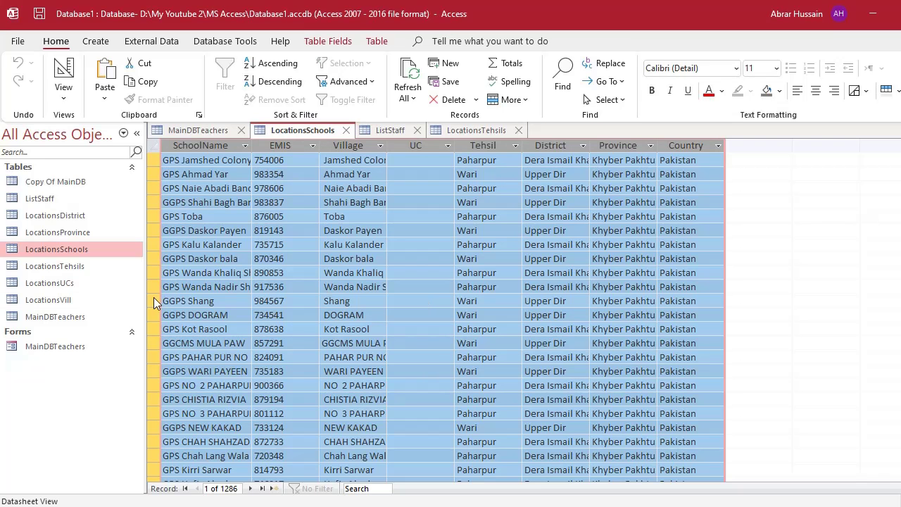
Reopen MainDBTeachers and test Add Record, Next Record and Previous Record, dismissing the error messages.
{"action": "left_click", "coordinate": [73, 349]}
{"action": "double_click", "coordinate": [73, 348]}
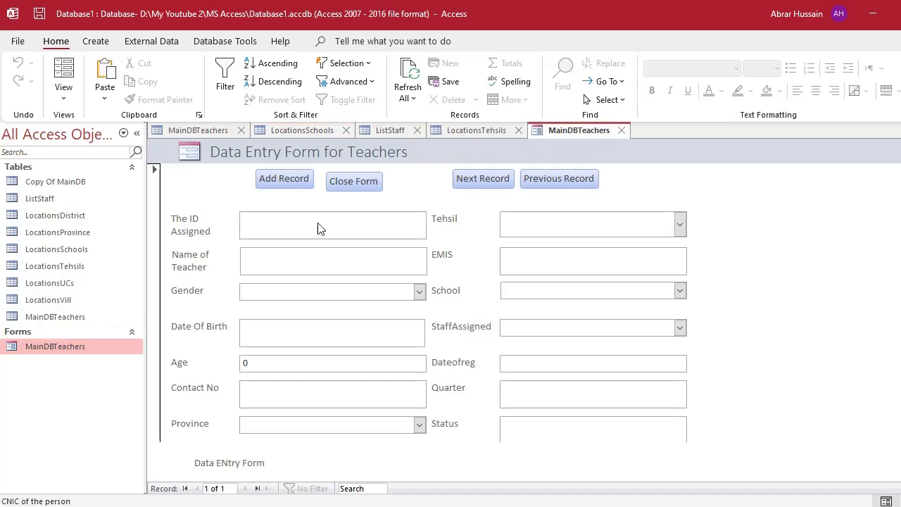
{"action": "left_click", "coordinate": [293, 181]}
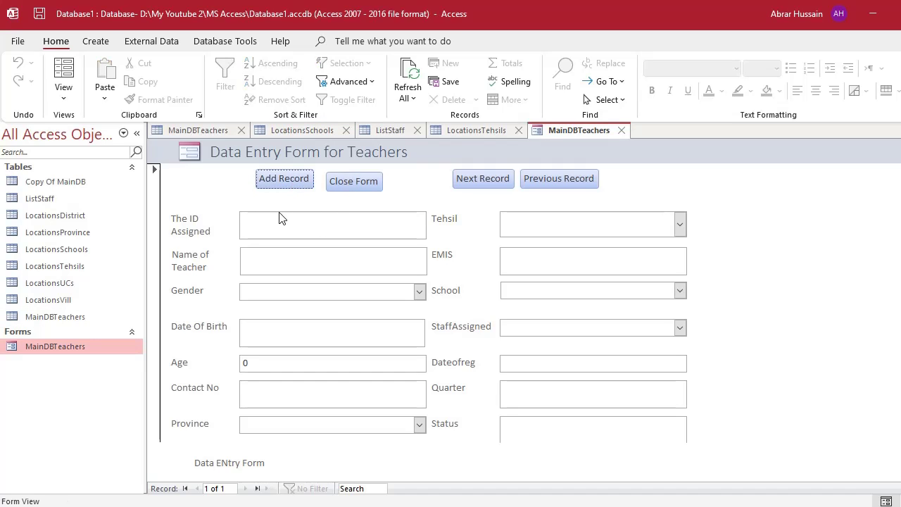
{"action": "left_click", "coordinate": [483, 181]}
{"action": "left_click", "coordinate": [477, 212]}
{"action": "left_click", "coordinate": [561, 179]}
{"action": "left_click", "coordinate": [471, 214]}
{"action": "left_click", "coordinate": [279, 229]}
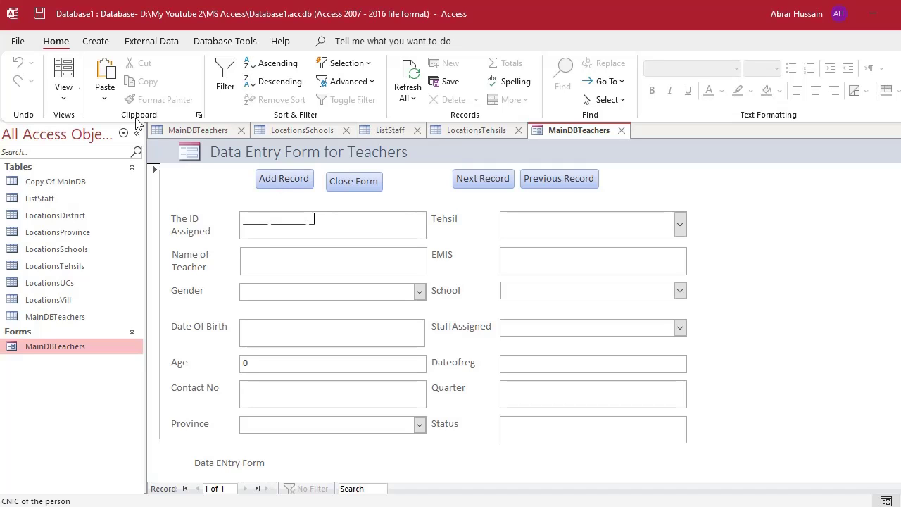
{"action": "left_click", "coordinate": [64, 97]}
In Design View, stack Previous Record under Next Record at the form's right edge.
{"action": "left_click", "coordinate": [99, 195]}
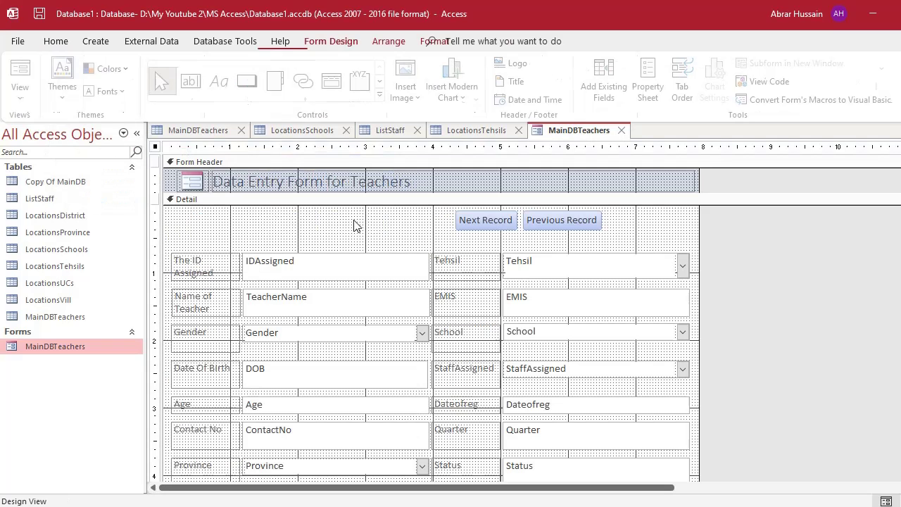
{"action": "left_click", "coordinate": [587, 230]}
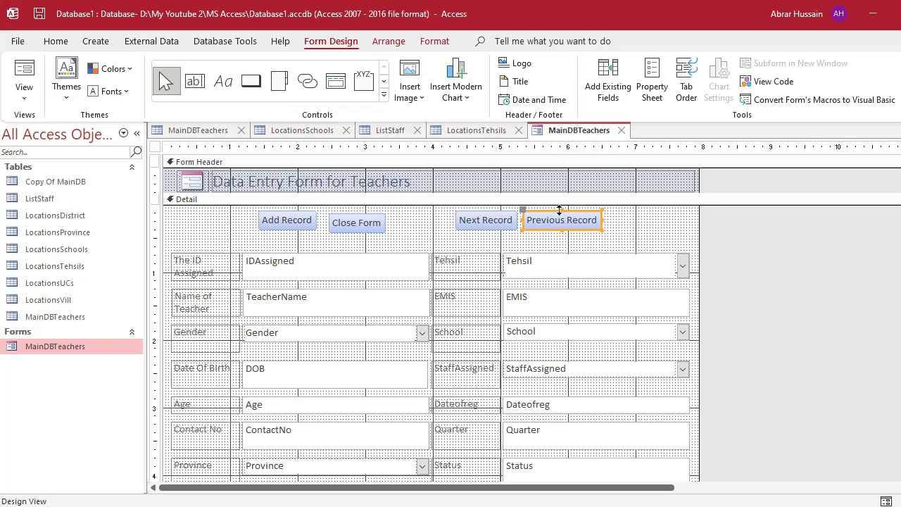
{"action": "left_click_drag", "start_coordinate": [556, 208], "coordinate": [644, 213]}
{"action": "left_click_drag", "start_coordinate": [493, 224], "coordinate": [579, 227]}
{"action": "left_click", "coordinate": [644, 227]}
{"action": "left_click_drag", "start_coordinate": [657, 227], "coordinate": [656, 245]}
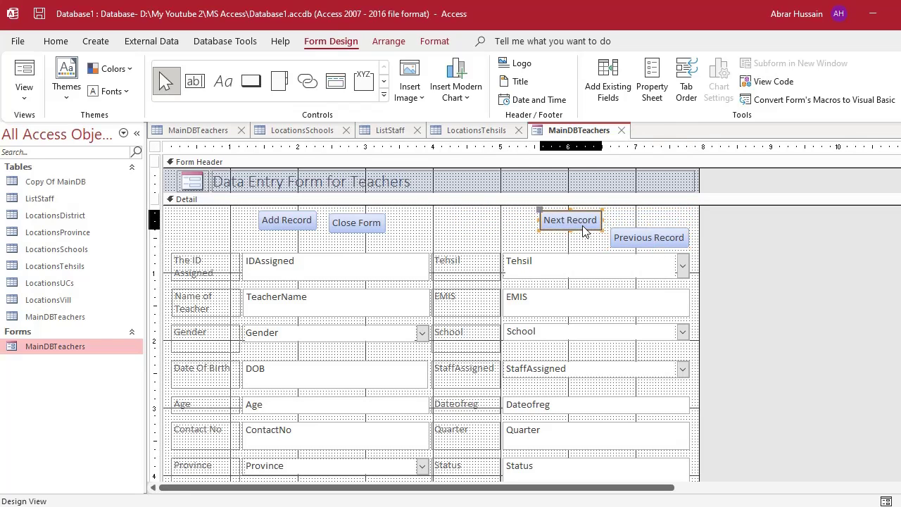
{"action": "left_click_drag", "start_coordinate": [585, 230], "coordinate": [689, 214]}
Move Close Form and Add Record to sit just left of Next Record.
{"action": "left_click_drag", "start_coordinate": [358, 223], "coordinate": [555, 216]}
{"action": "left_click", "coordinate": [288, 212]}
{"action": "left_click_drag", "start_coordinate": [288, 215], "coordinate": [493, 212]}
Open the MainDBTeachers table, jump to its last record, and inspect the test record's values.
{"action": "double_click", "coordinate": [57, 316]}
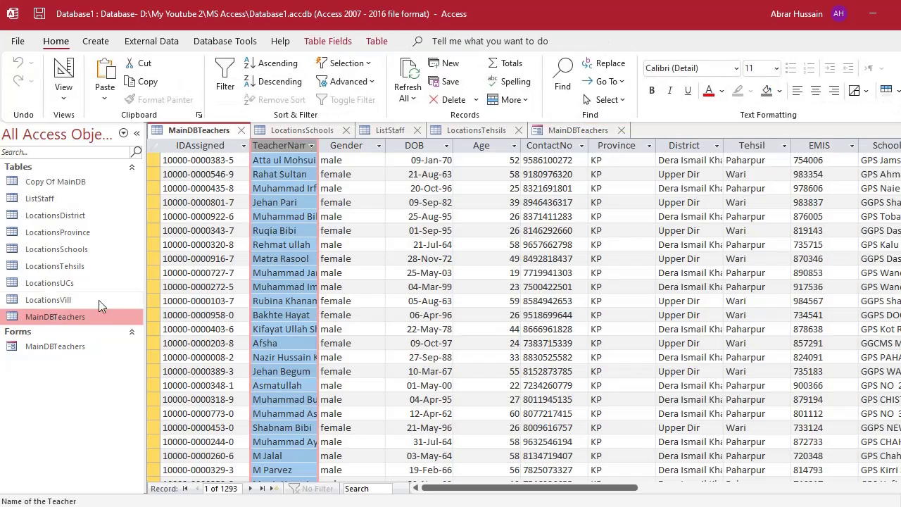
{"action": "left_click_drag", "start_coordinate": [296, 219], "coordinate": [296, 230]}
{"action": "key", "text": "ctrl+plus"}
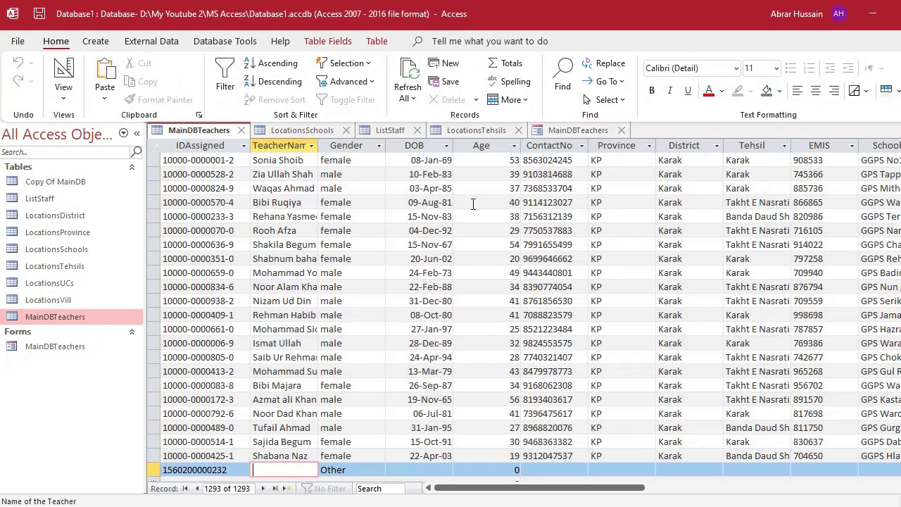
{"action": "scroll", "coordinate": [256, 279], "scroll_direction": "down", "scroll_amount": 4}
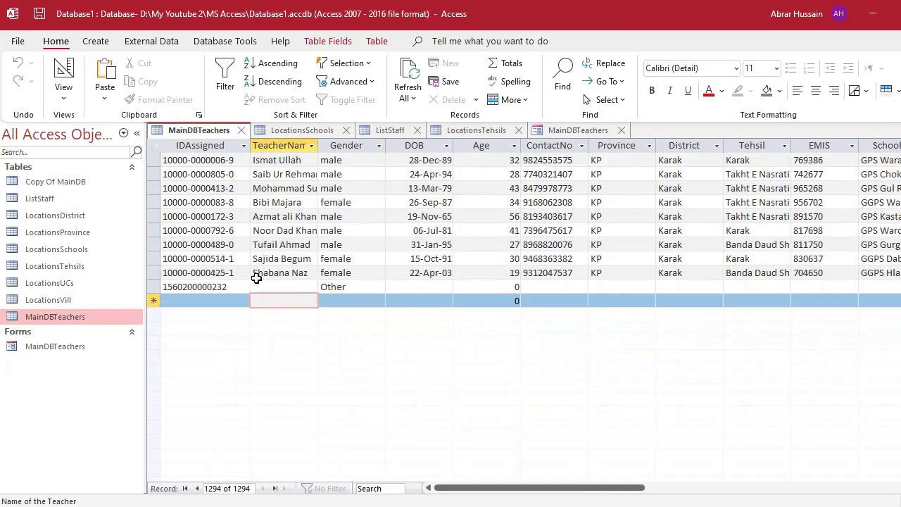
{"action": "left_click", "coordinate": [329, 290]}
{"action": "left_click", "coordinate": [444, 287]}
{"action": "left_click", "coordinate": [529, 287]}
{"action": "left_click", "coordinate": [624, 288]}
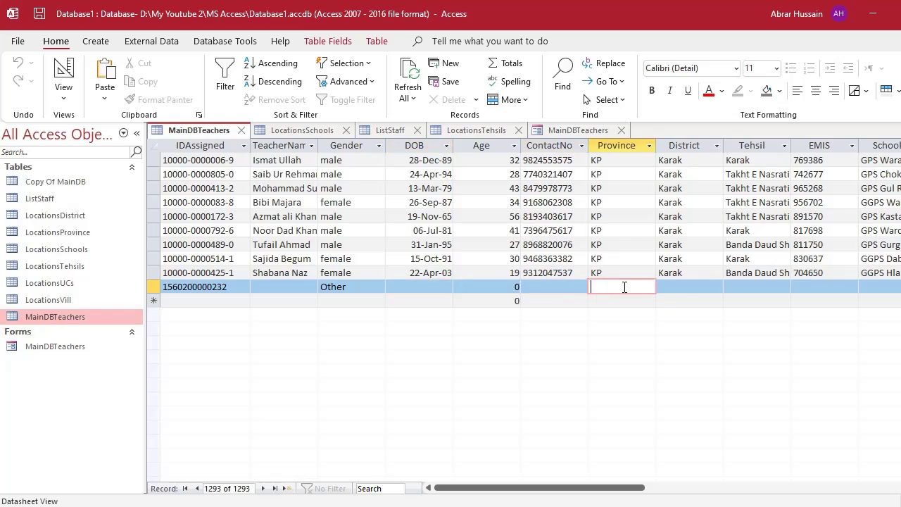
{"action": "left_click", "coordinate": [686, 287]}
{"action": "left_click", "coordinate": [734, 287]}
{"action": "left_click", "coordinate": [825, 287]}
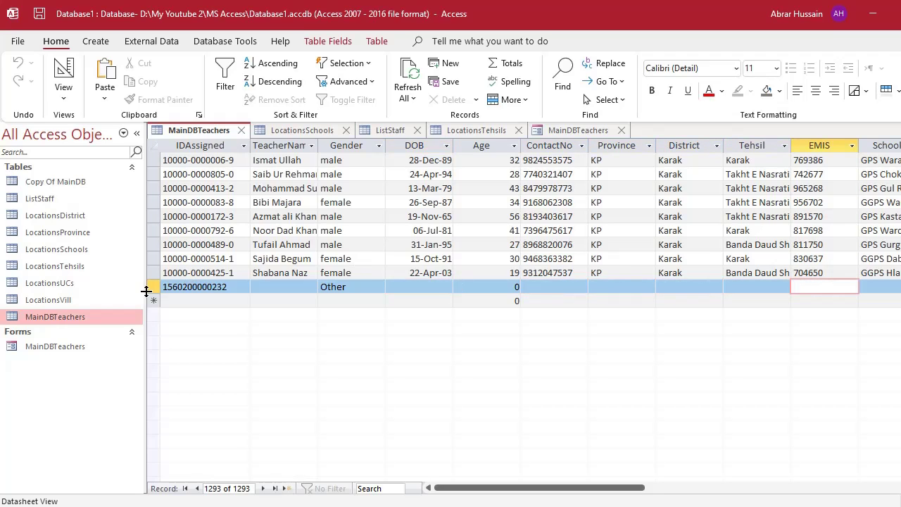
Delete the test record, confirm, and close the MainDBTeachers and LocationsSchools tabs.
{"action": "left_click", "coordinate": [155, 288]}
{"action": "key", "text": "Delete"}
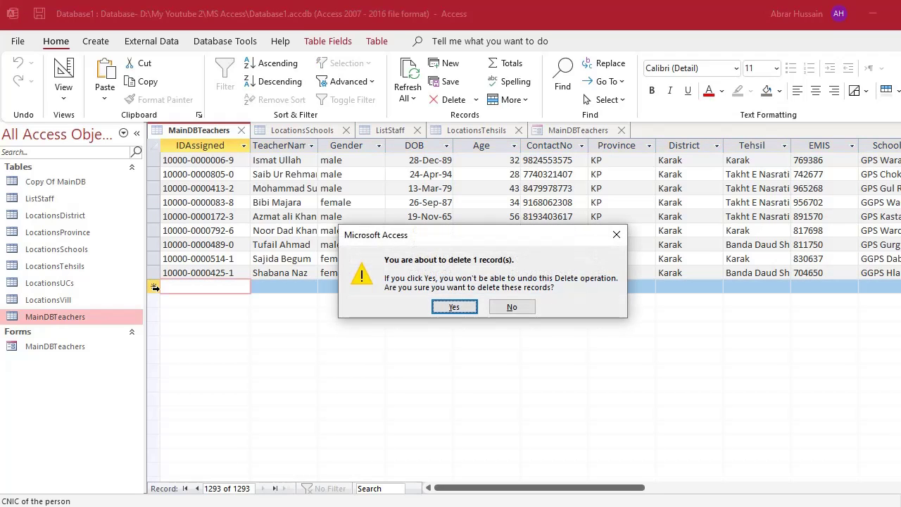
{"action": "left_click", "coordinate": [460, 308]}
{"action": "left_click", "coordinate": [241, 130]}
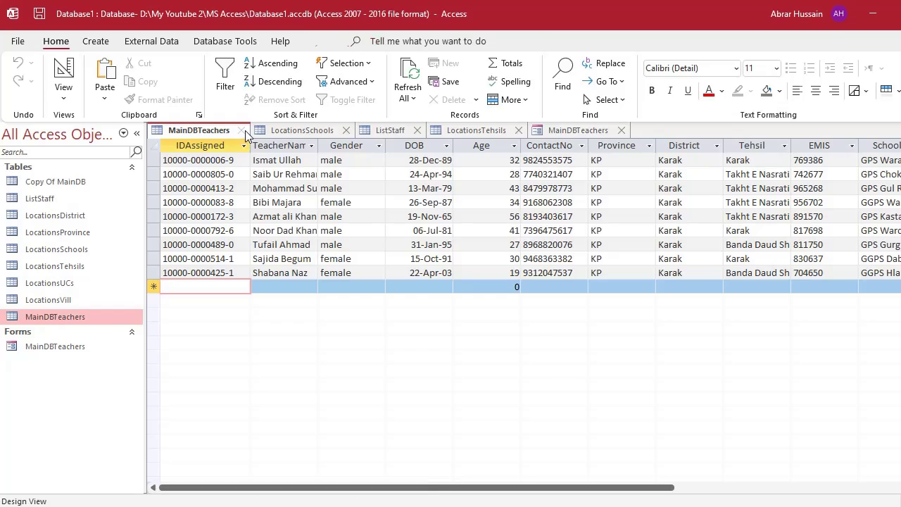
{"action": "left_click", "coordinate": [243, 131]}
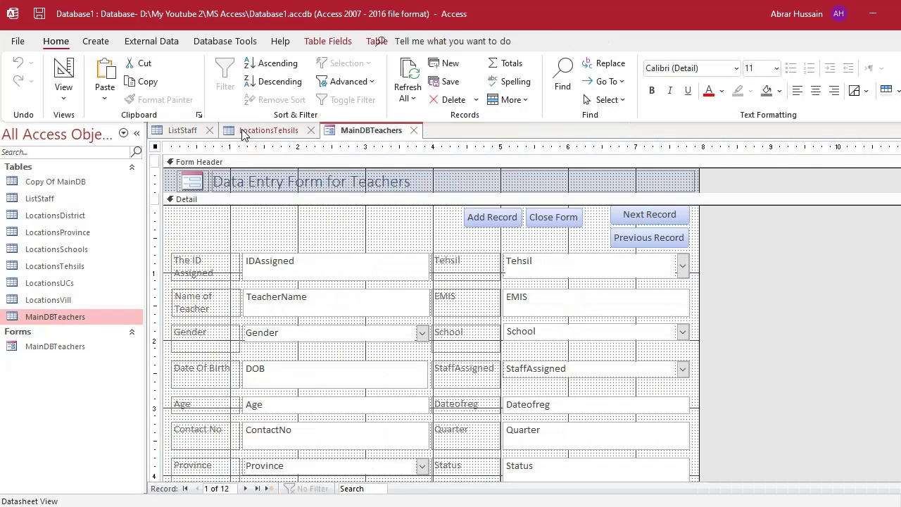
Close the LocationsTehsils table, run the form, and enter a 13-digit test ID.
{"action": "left_click", "coordinate": [242, 132]}
{"action": "left_click", "coordinate": [311, 130]}
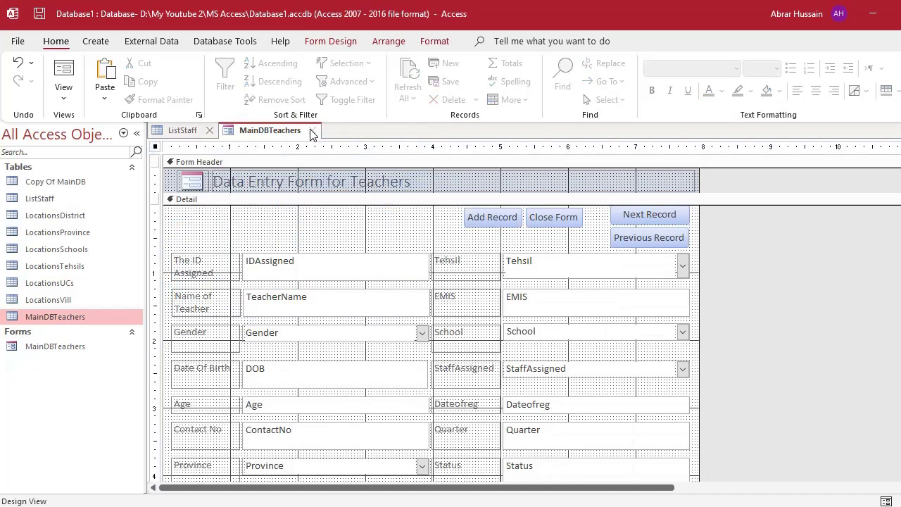
{"action": "left_click", "coordinate": [63, 74]}
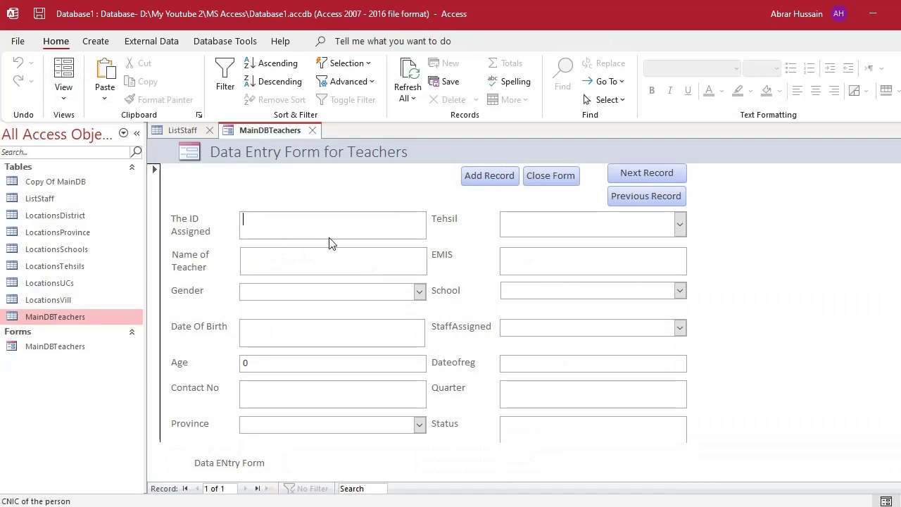
{"action": "type", "text": "3223432423423"}
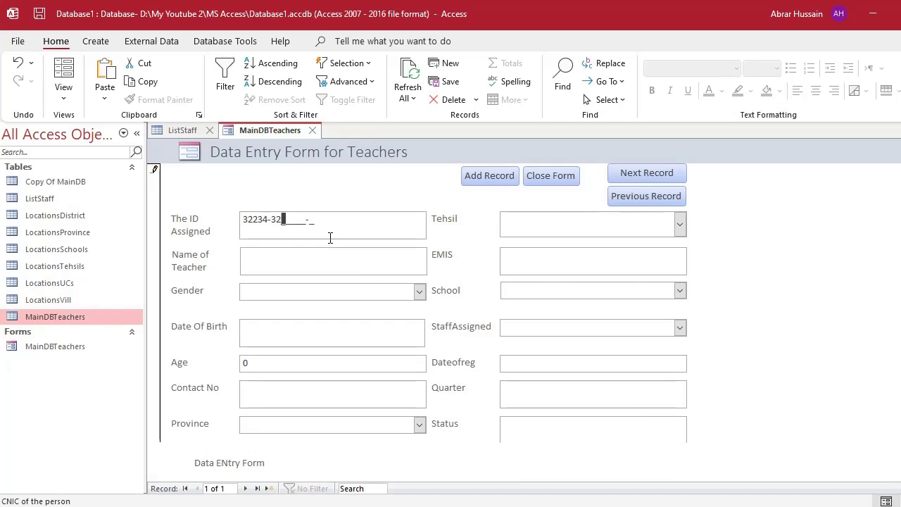
{"action": "left_click", "coordinate": [354, 264]}
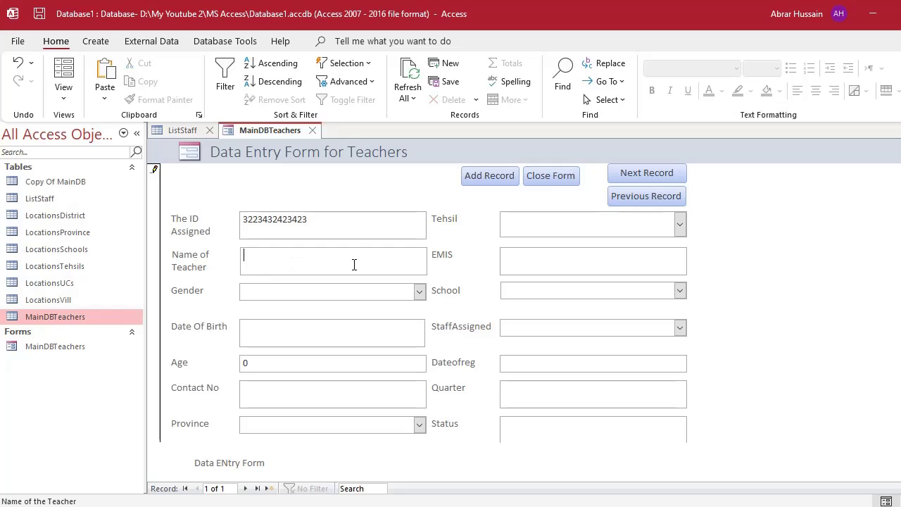
{"action": "key", "text": "Tab"}
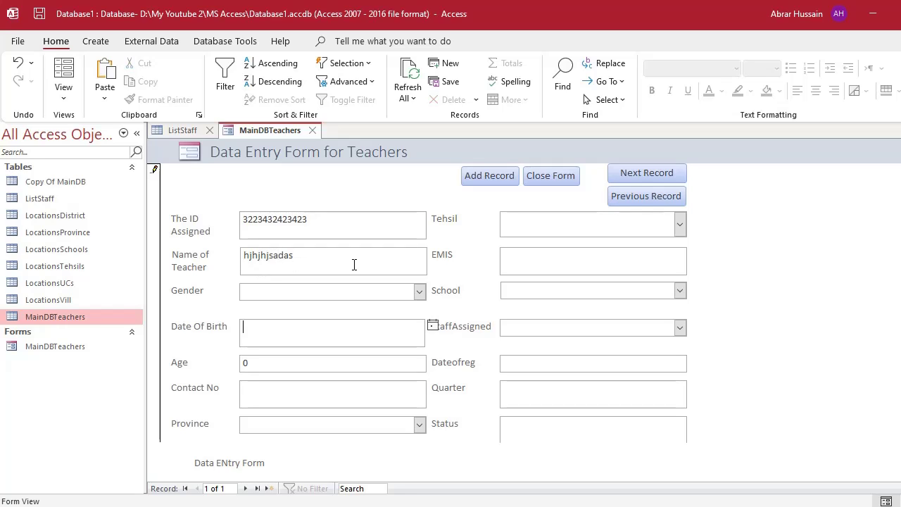
Set Gender to Male, Date Of Birth to 13 January 2022, and Age to 55.
{"action": "left_click", "coordinate": [419, 291]}
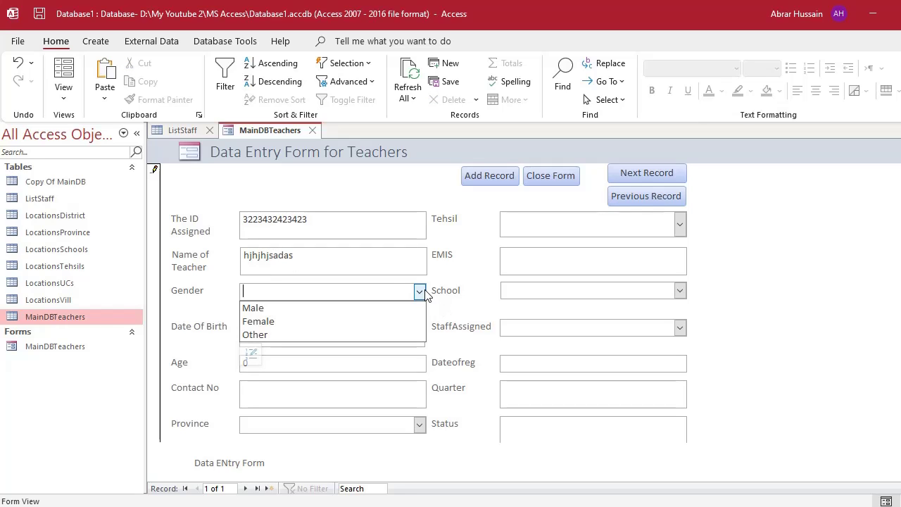
{"action": "left_click", "coordinate": [386, 307]}
{"action": "left_click", "coordinate": [340, 338]}
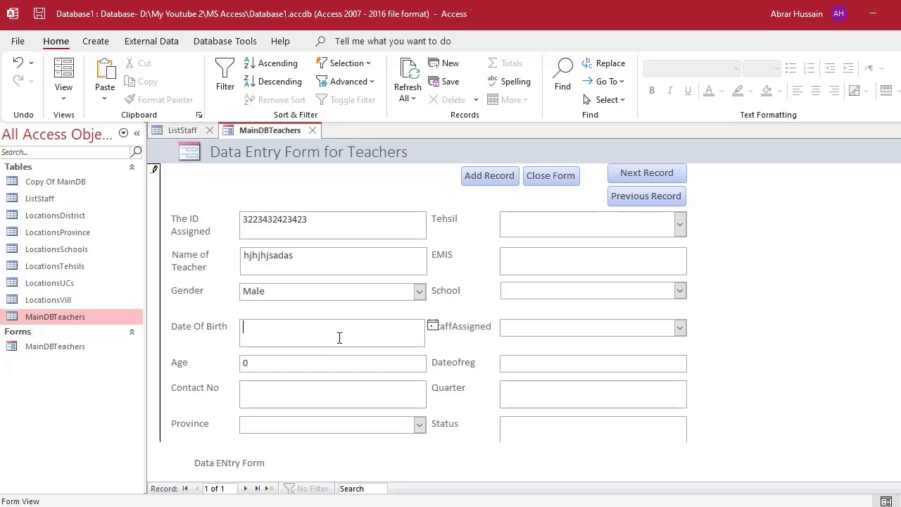
{"action": "left_click", "coordinate": [433, 326]}
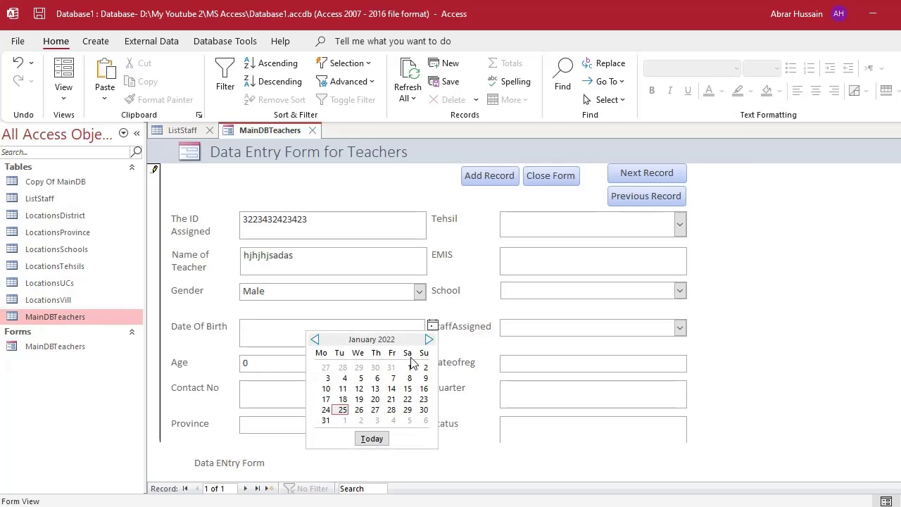
{"action": "left_click", "coordinate": [369, 388]}
{"action": "key", "text": "Tab"}
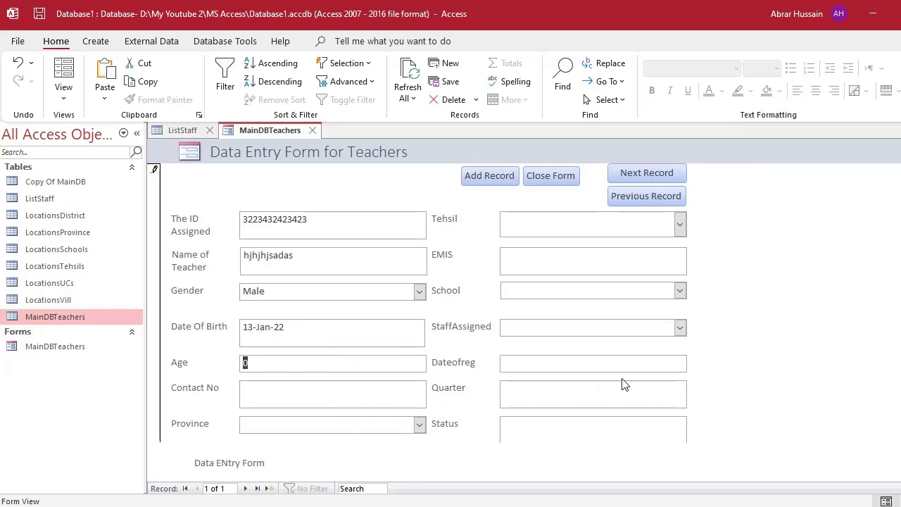
{"action": "type", "text": "55"}
{"action": "key", "text": "Caps_Lock"}
{"action": "scroll", "coordinate": [182, 328], "scroll_direction": "down", "scroll_amount": 1}
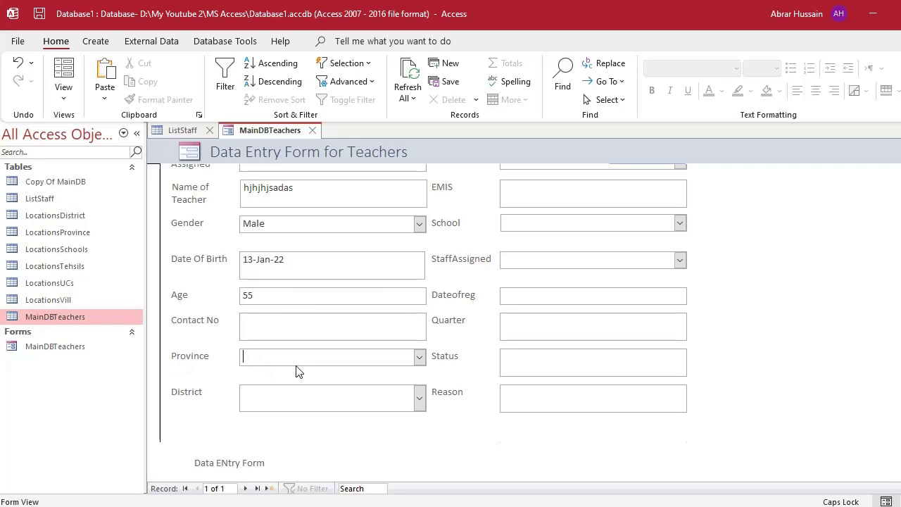
Move to the Contact No field, then switch the form to Design View.
{"action": "left_click", "coordinate": [269, 328]}
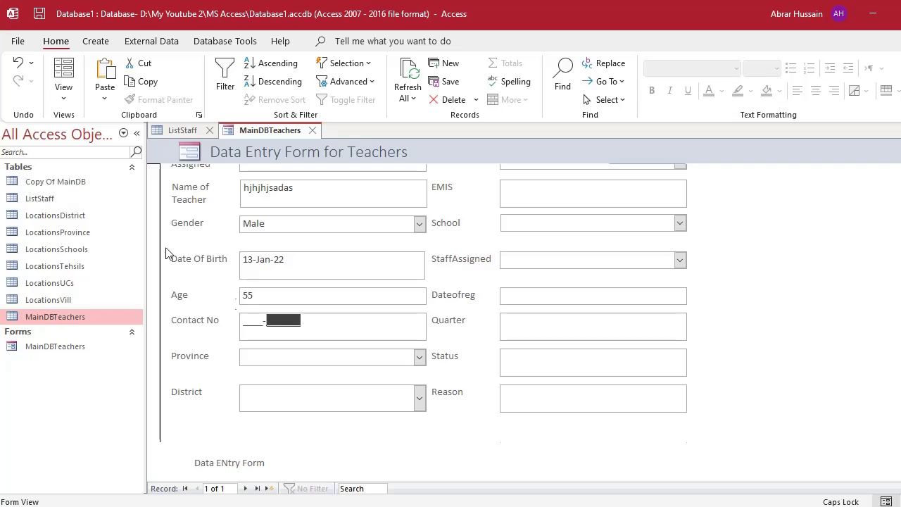
{"action": "left_click", "coordinate": [64, 91]}
{"action": "left_click", "coordinate": [90, 203]}
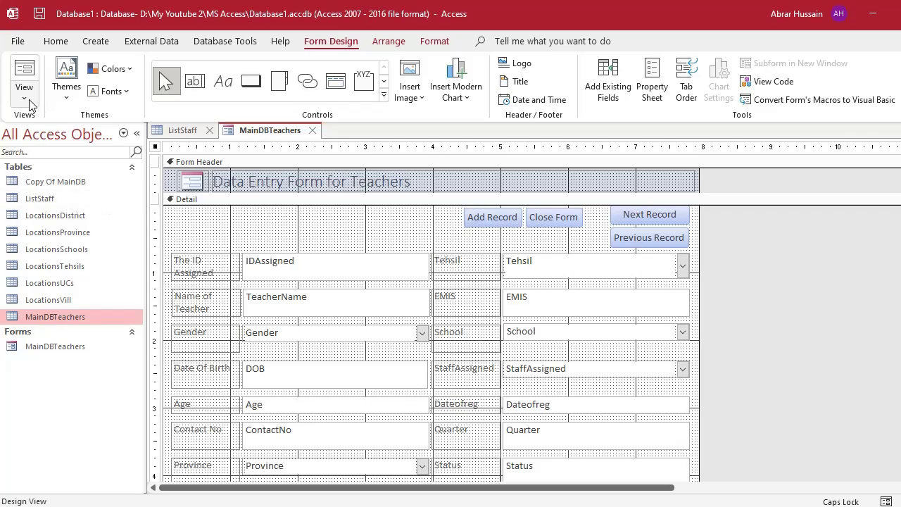
In Tab Order, move TeacherName to second place and ContactNo above Province.
{"action": "left_click", "coordinate": [685, 81]}
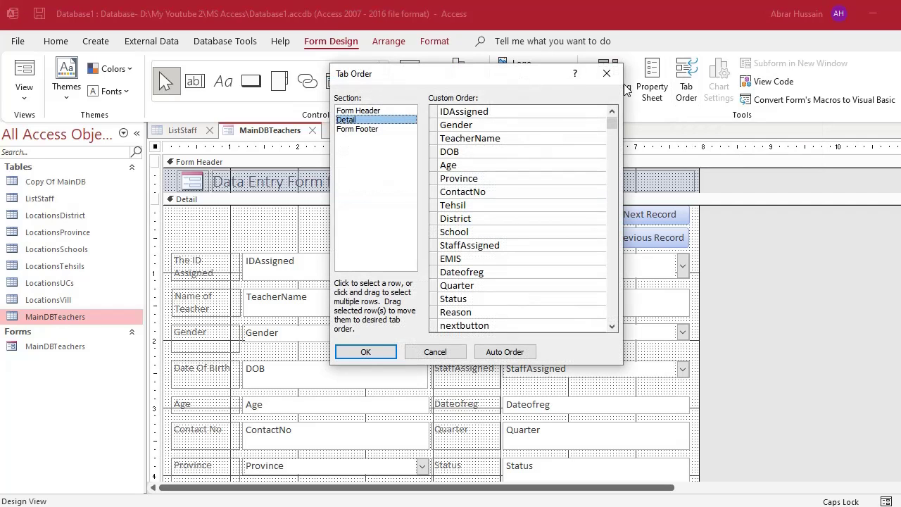
{"action": "left_click_drag", "start_coordinate": [474, 71], "coordinate": [643, 49]}
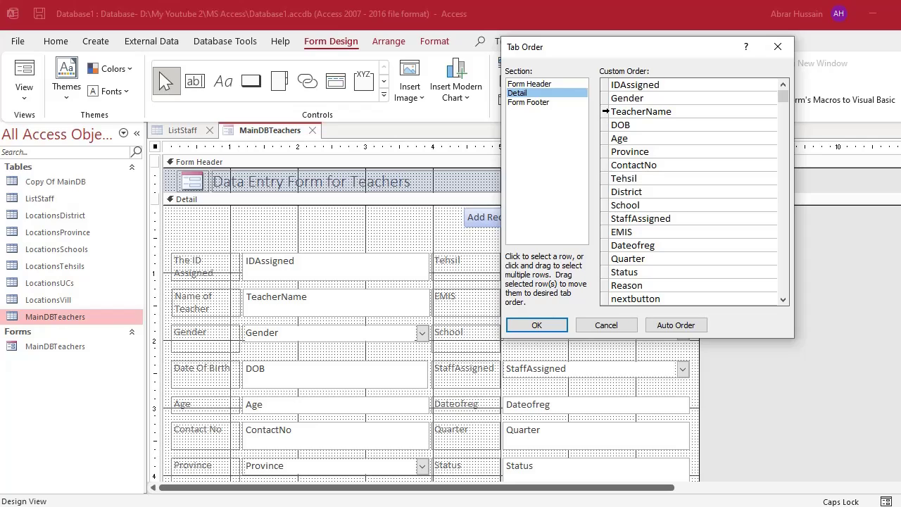
{"action": "left_click", "coordinate": [606, 112]}
{"action": "left_click_drag", "start_coordinate": [603, 114], "coordinate": [606, 94]}
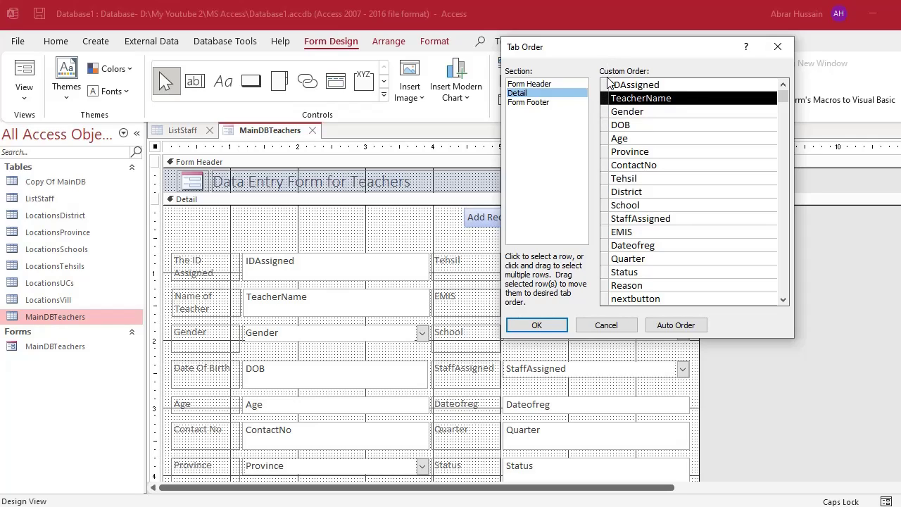
{"action": "left_click", "coordinate": [605, 112]}
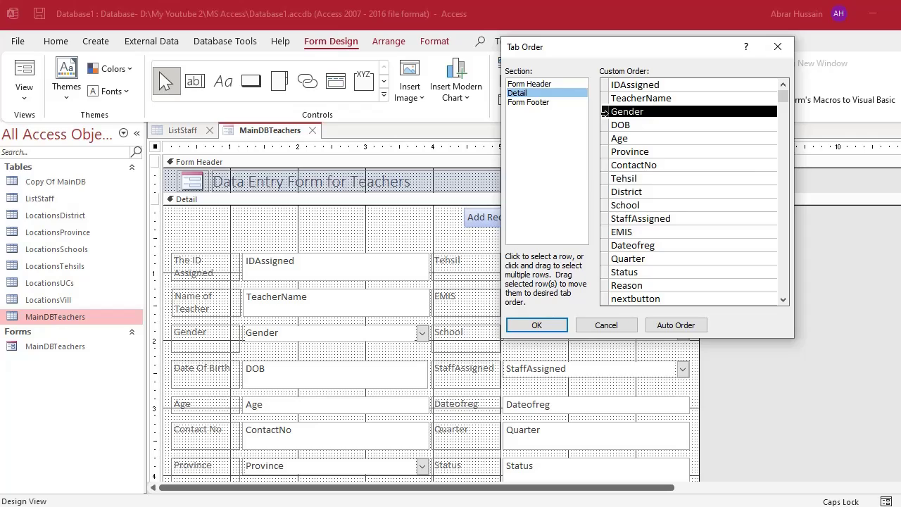
{"action": "left_click", "coordinate": [603, 124]}
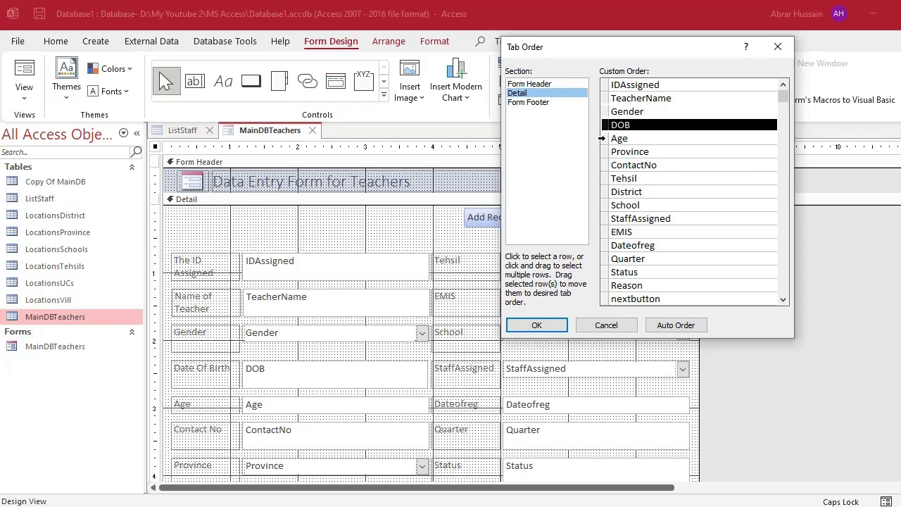
{"action": "left_click", "coordinate": [603, 138]}
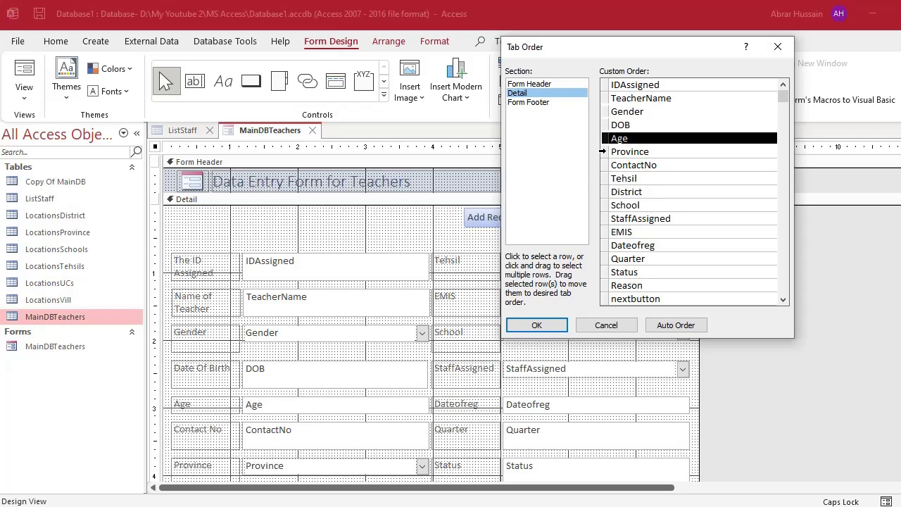
{"action": "left_click", "coordinate": [603, 152]}
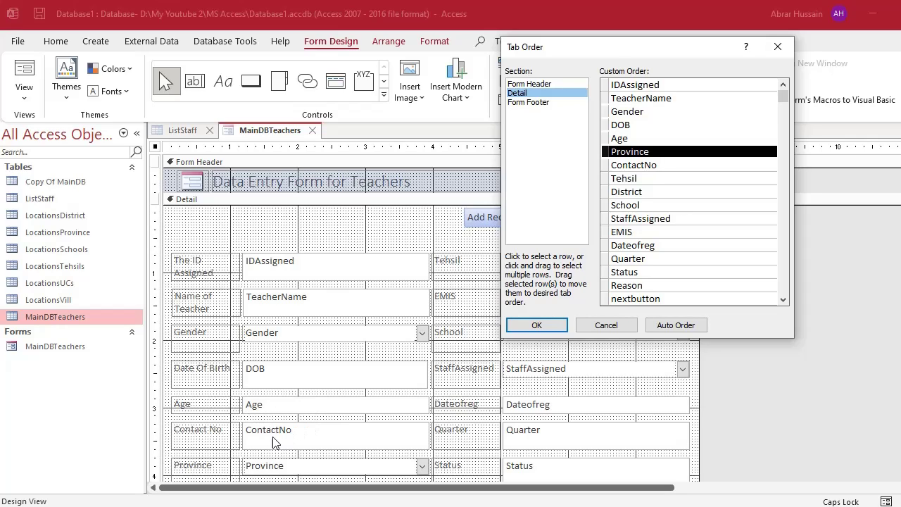
{"action": "left_click_drag", "start_coordinate": [606, 165], "coordinate": [609, 160]}
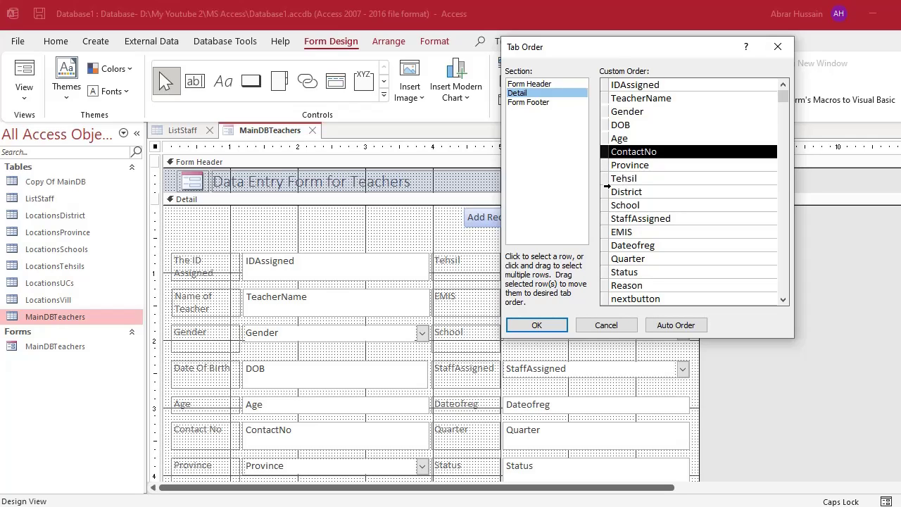
Move District above Tehsil and EMIS above StaffAssigned, then apply the new tab order.
{"action": "left_click", "coordinate": [603, 192]}
{"action": "left_click_drag", "start_coordinate": [603, 191], "coordinate": [612, 185]}
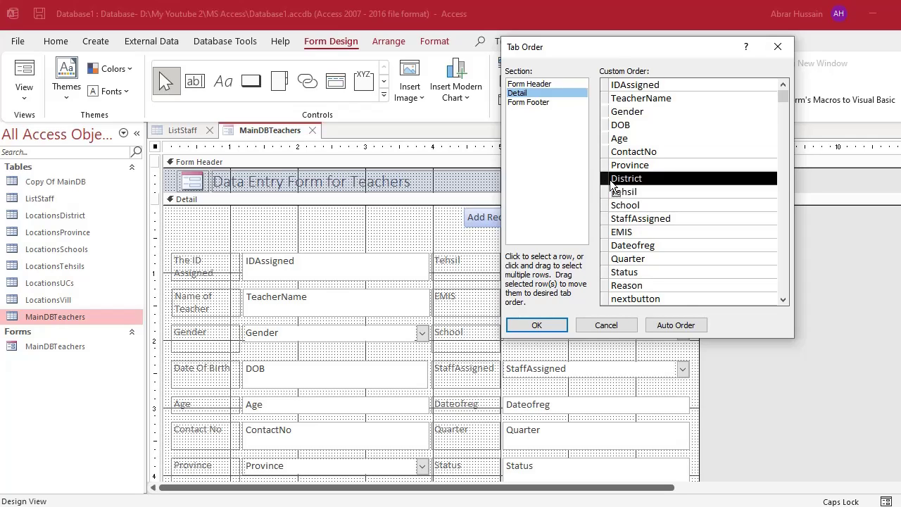
{"action": "left_click", "coordinate": [604, 192]}
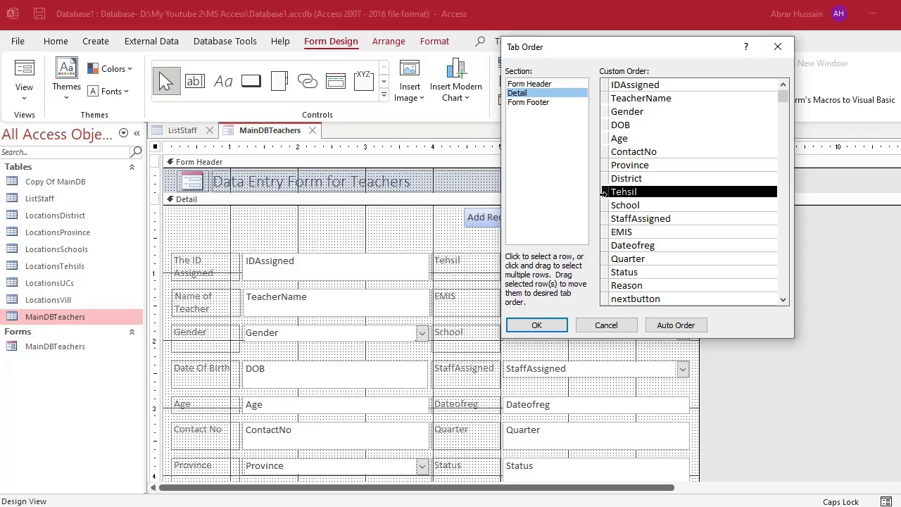
{"action": "left_click", "coordinate": [602, 205]}
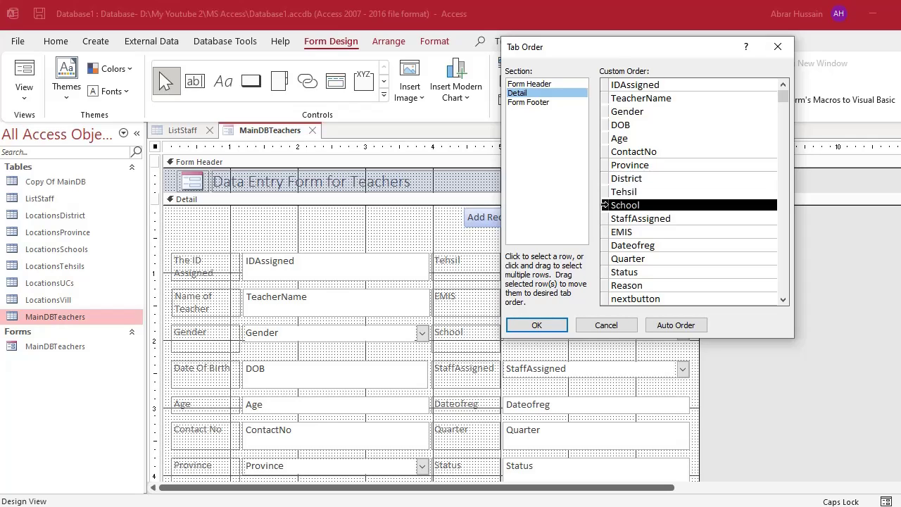
{"action": "left_click", "coordinate": [604, 232]}
{"action": "left_click_drag", "start_coordinate": [603, 232], "coordinate": [604, 217]}
{"action": "left_click", "coordinate": [605, 245]}
{"action": "key", "text": "Down"}
{"action": "key", "text": "Down"}
{"action": "key", "text": "Down"}
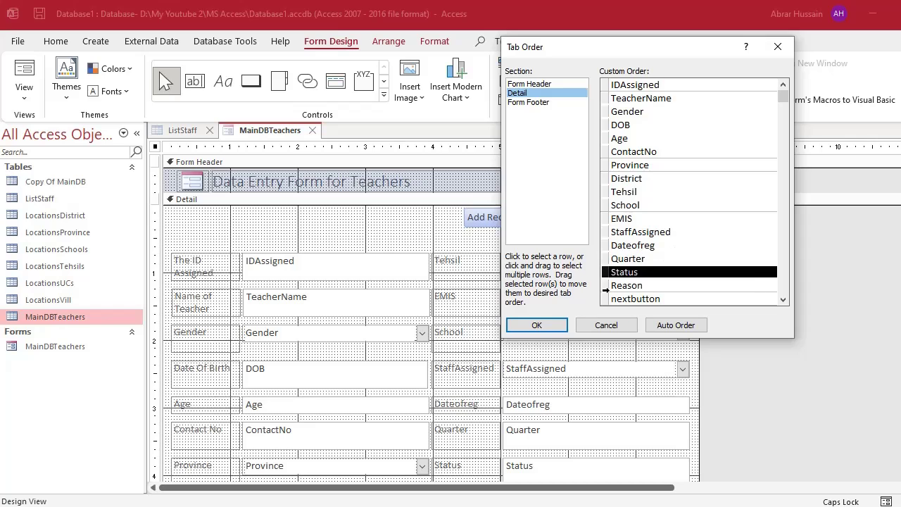
{"action": "scroll", "coordinate": [622, 250], "scroll_direction": "down", "scroll_amount": 1}
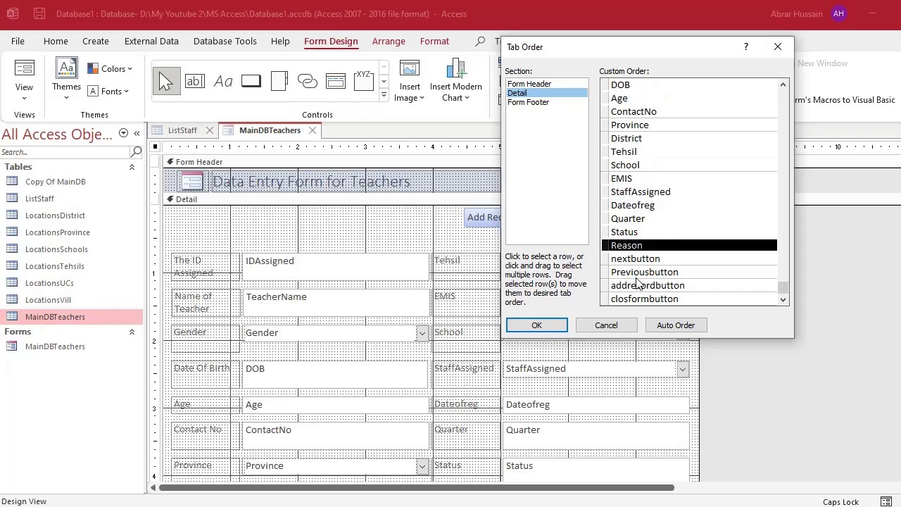
{"action": "left_click", "coordinate": [536, 325]}
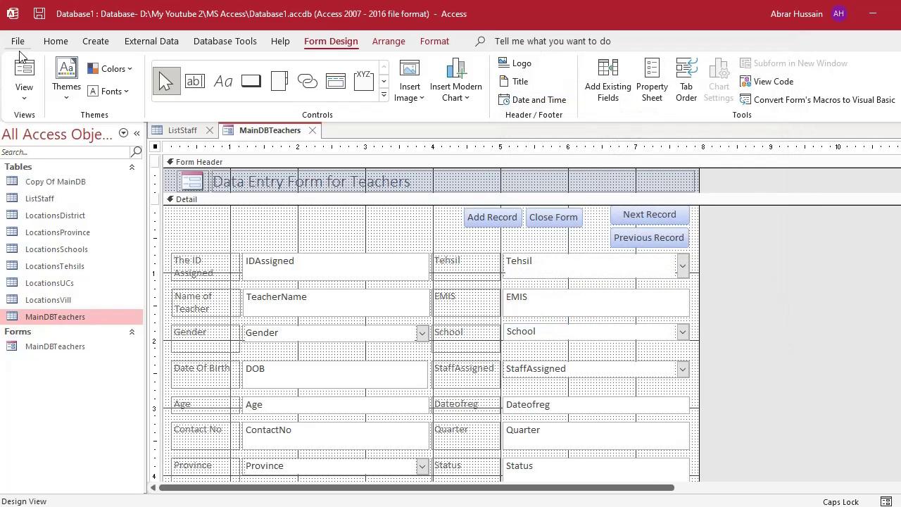
In Form View, tab through the fields and enter a test contact number.
{"action": "left_click", "coordinate": [24, 74]}
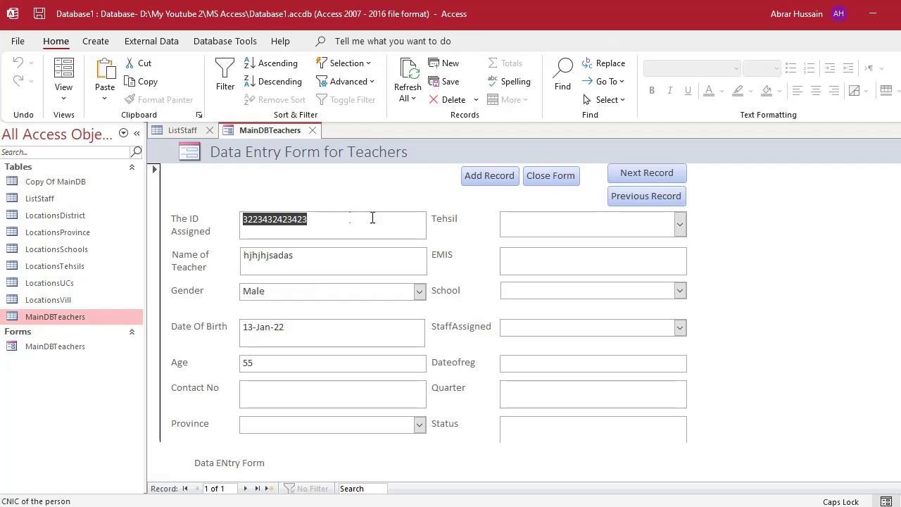
{"action": "key", "text": "Tab"}
{"action": "key", "text": "Tab"}
{"action": "key", "text": "Tab"}
{"action": "key", "text": "Tab"}
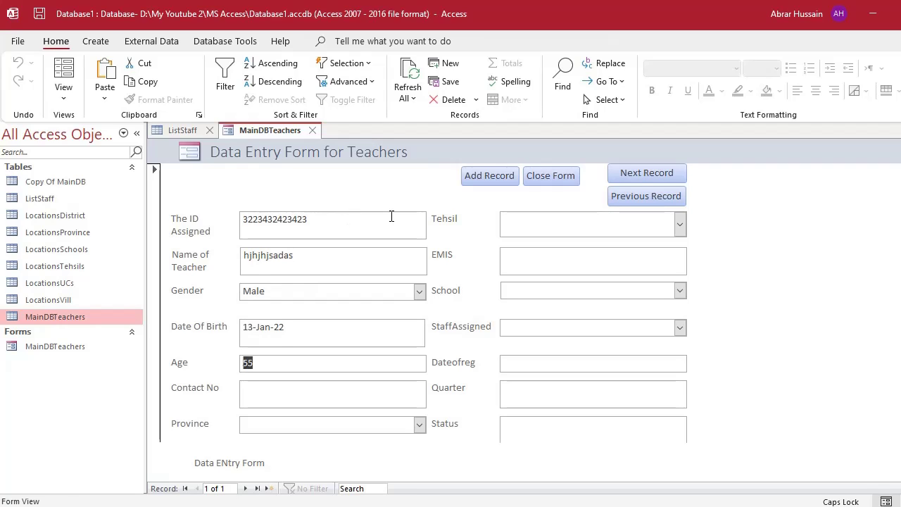
{"action": "key", "text": "Tab"}
{"action": "type", "text": "6767-676767"}
{"action": "key", "text": "Tab"}
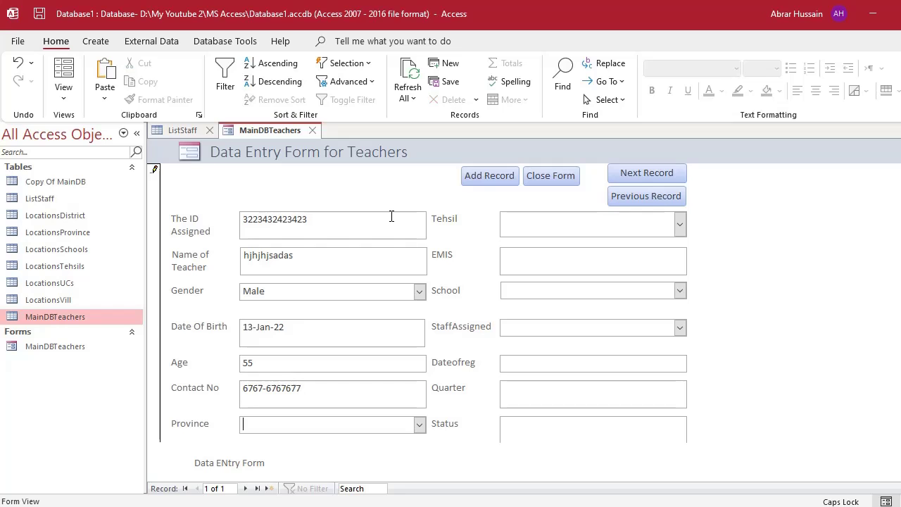
Set Province to Khyber Pakhtunkhwa and District to Karak.
{"action": "scroll", "coordinate": [418, 286], "scroll_direction": "down", "scroll_amount": 2}
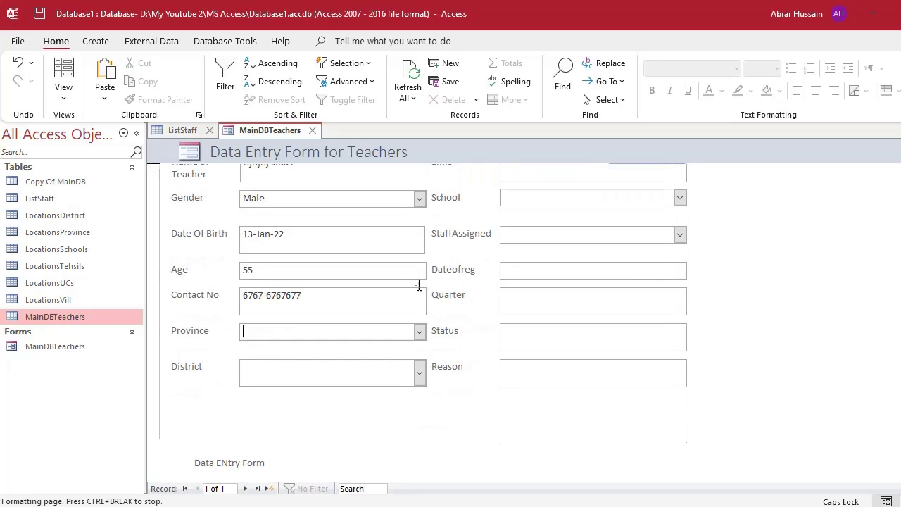
{"action": "left_click", "coordinate": [420, 332]}
{"action": "left_click", "coordinate": [337, 362]}
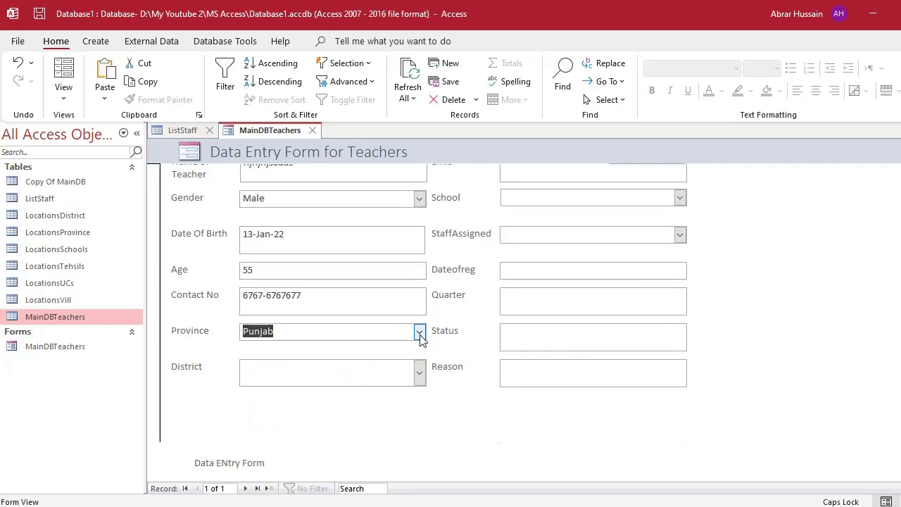
{"action": "left_click", "coordinate": [419, 332]}
{"action": "left_click", "coordinate": [372, 348]}
{"action": "left_click", "coordinate": [420, 372]}
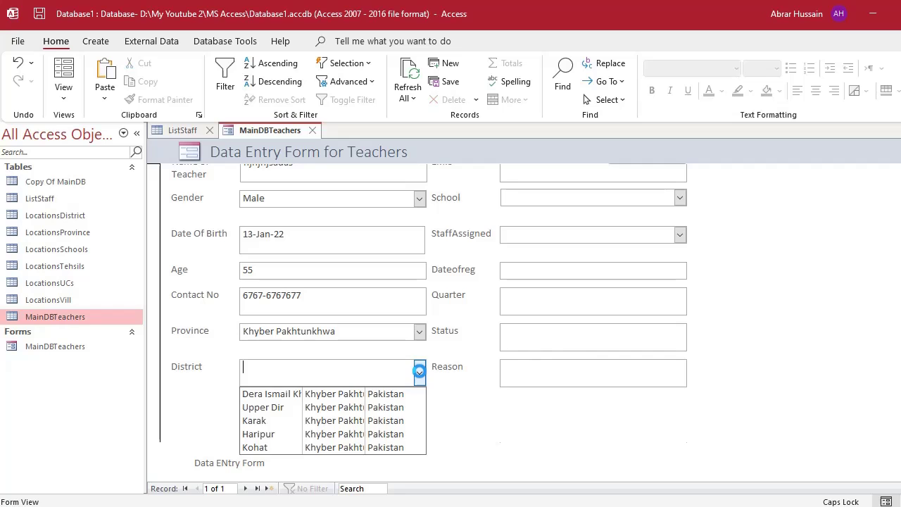
{"action": "left_click", "coordinate": [290, 425]}
Choose Tehsil Dir and school GPS Wanda Khaliq Shah, leaving the EMIS field empty.
{"action": "scroll", "coordinate": [708, 302], "scroll_direction": "up", "scroll_amount": 2}
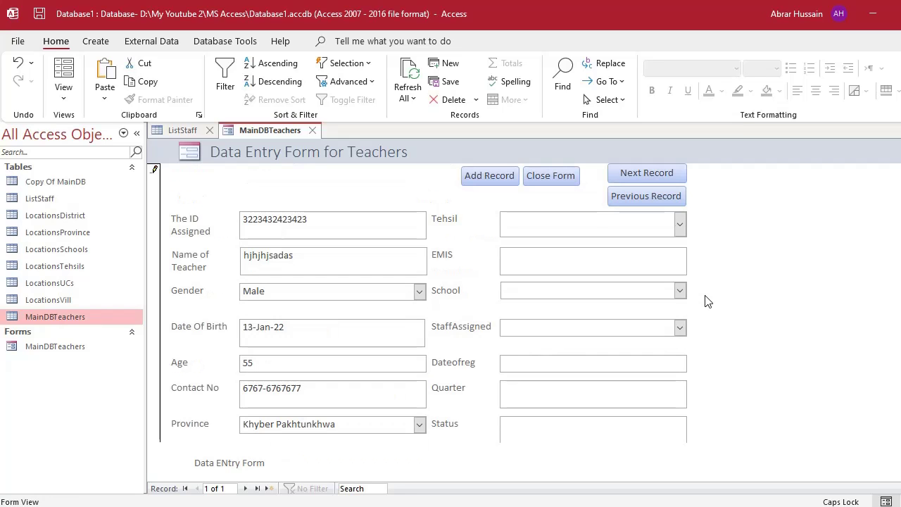
{"action": "left_click", "coordinate": [547, 221]}
{"action": "left_click", "coordinate": [680, 224]}
{"action": "left_click", "coordinate": [600, 285]}
{"action": "left_click", "coordinate": [525, 258]}
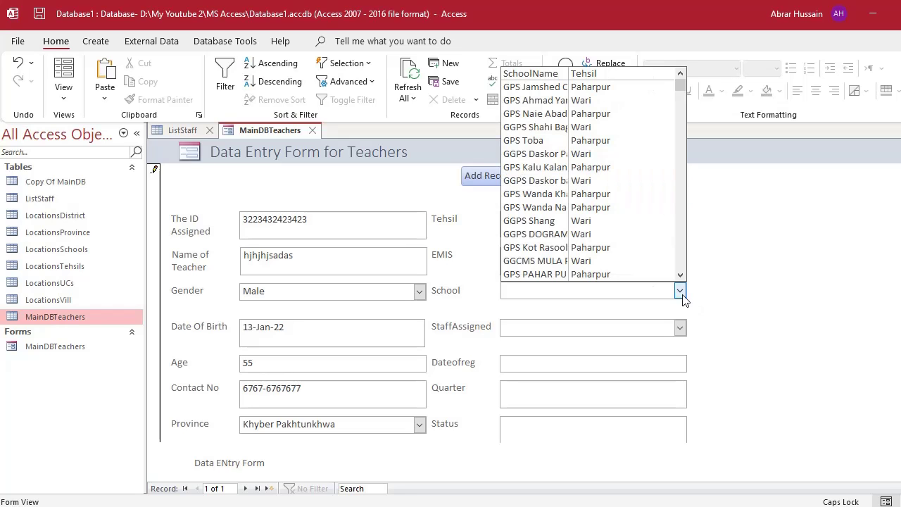
{"action": "left_click", "coordinate": [554, 194]}
{"action": "left_click", "coordinate": [539, 265]}
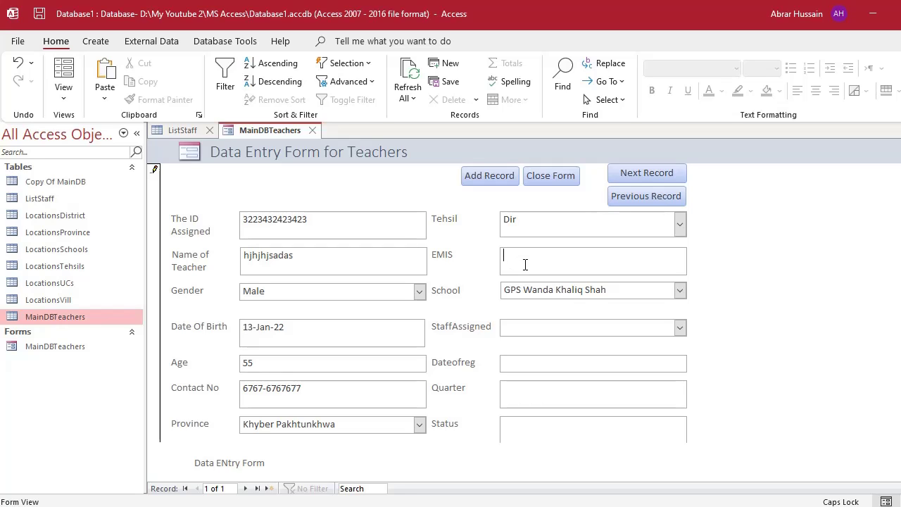
{"action": "type", "text": "434343"}
{"action": "left_click_drag", "start_coordinate": [545, 251], "coordinate": [430, 250]}
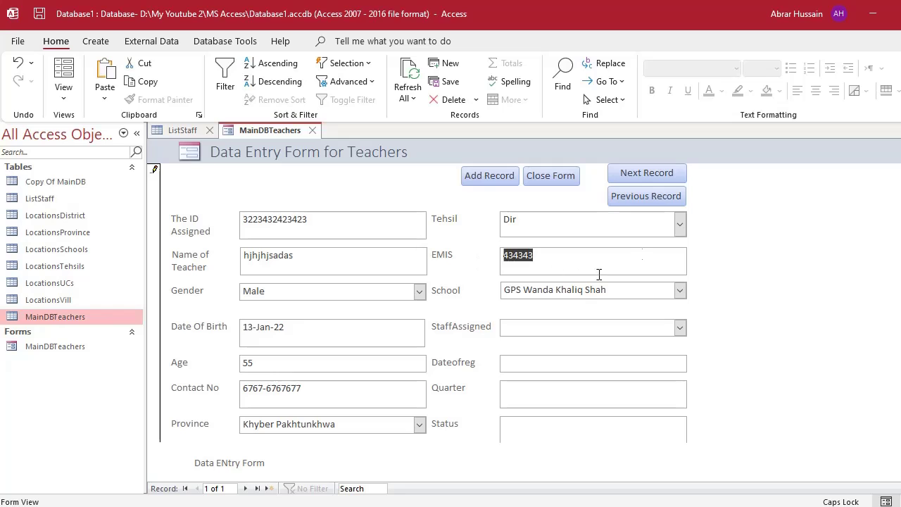
{"action": "key", "text": "BackSpace"}
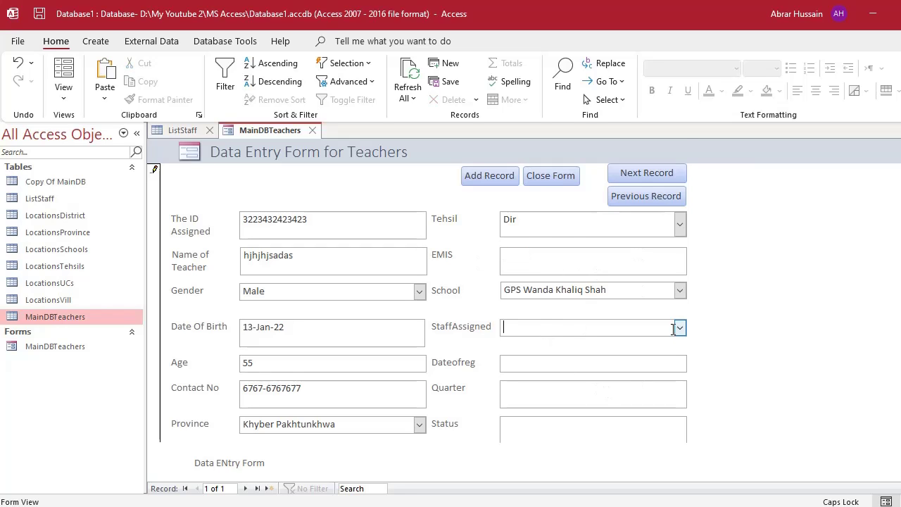
Assign Staff 4 Karak, set Dateofreg to 06-Jan-22, and start a new blank record.
{"action": "left_click", "coordinate": [679, 327]}
{"action": "left_click", "coordinate": [606, 299]}
{"action": "left_click", "coordinate": [548, 366]}
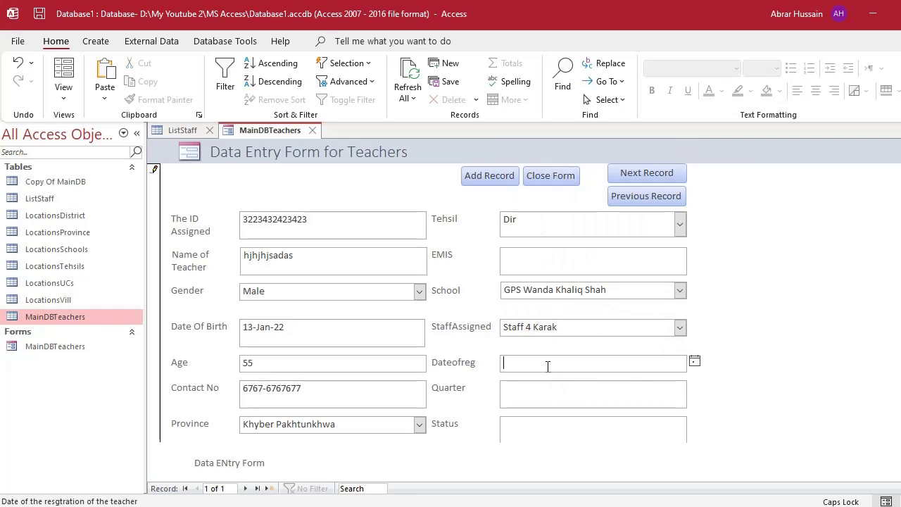
{"action": "left_click", "coordinate": [695, 361]}
{"action": "left_click", "coordinate": [633, 411]}
{"action": "left_click", "coordinate": [601, 392]}
{"action": "scroll", "coordinate": [566, 347], "scroll_direction": "down", "scroll_amount": 3}
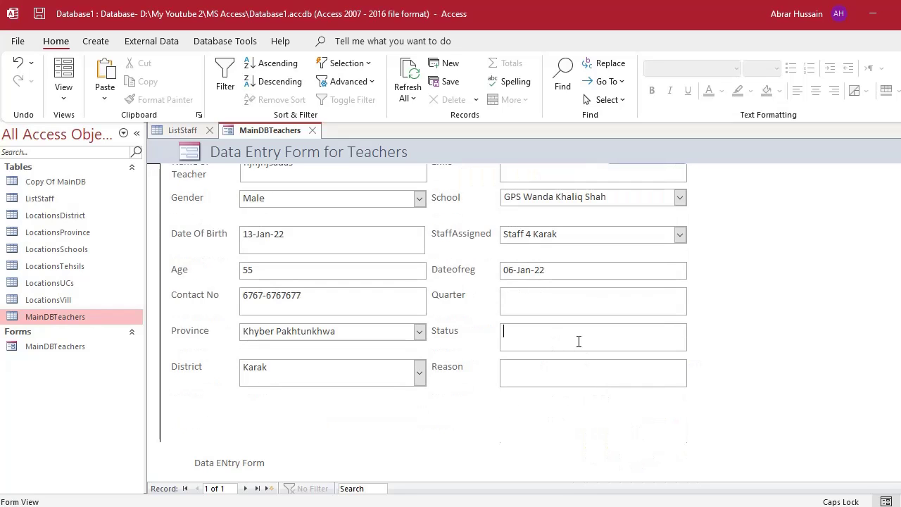
{"action": "left_click", "coordinate": [554, 378]}
{"action": "scroll", "coordinate": [638, 317], "scroll_direction": "up", "scroll_amount": 3}
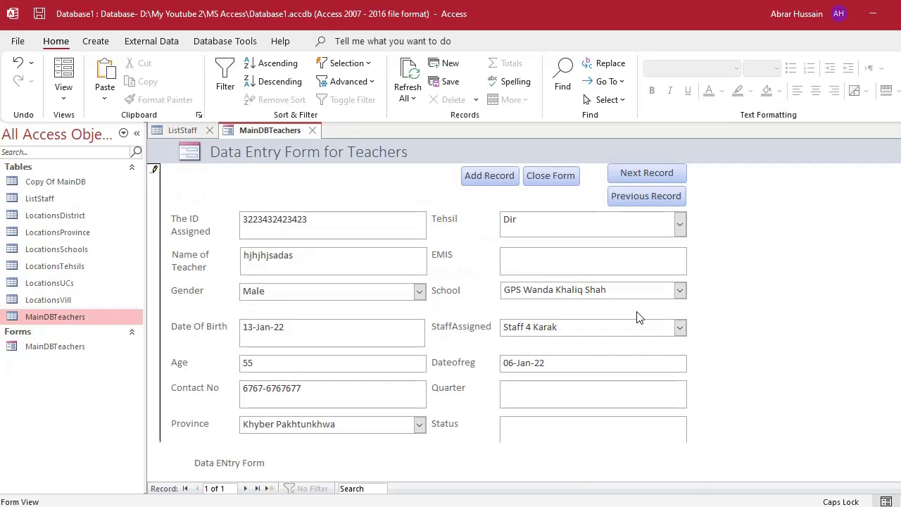
{"action": "left_click", "coordinate": [477, 181]}
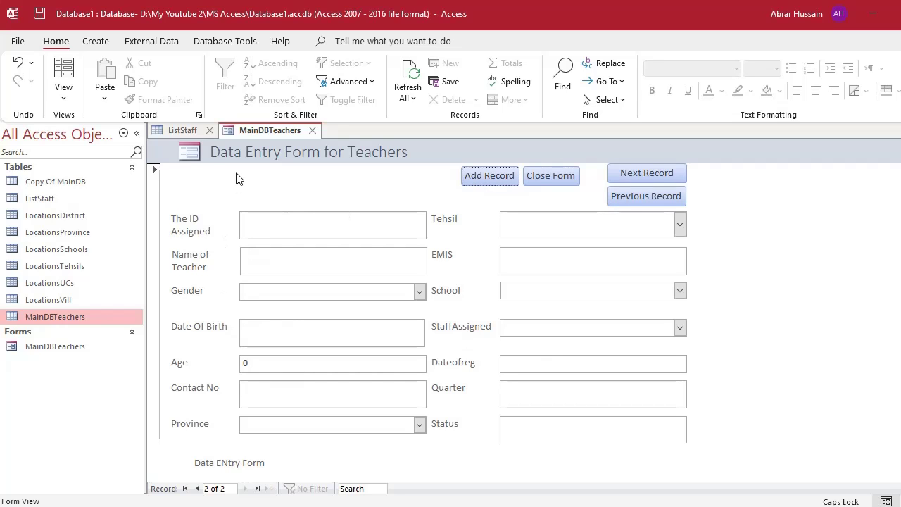
Open the MainDBTeachers table and browse from the last record back to the first.
{"action": "double_click", "coordinate": [74, 316]}
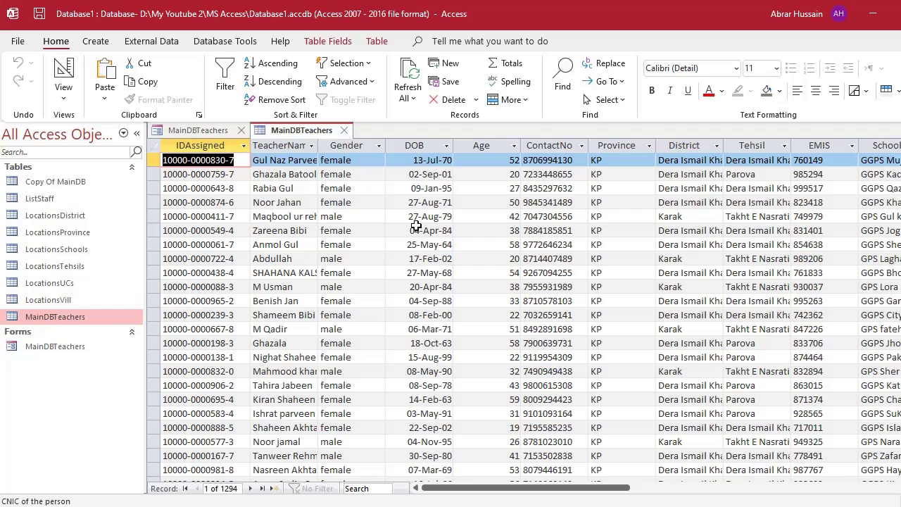
{"action": "key", "text": "ctrl+Down"}
{"action": "key", "text": "Tab"}
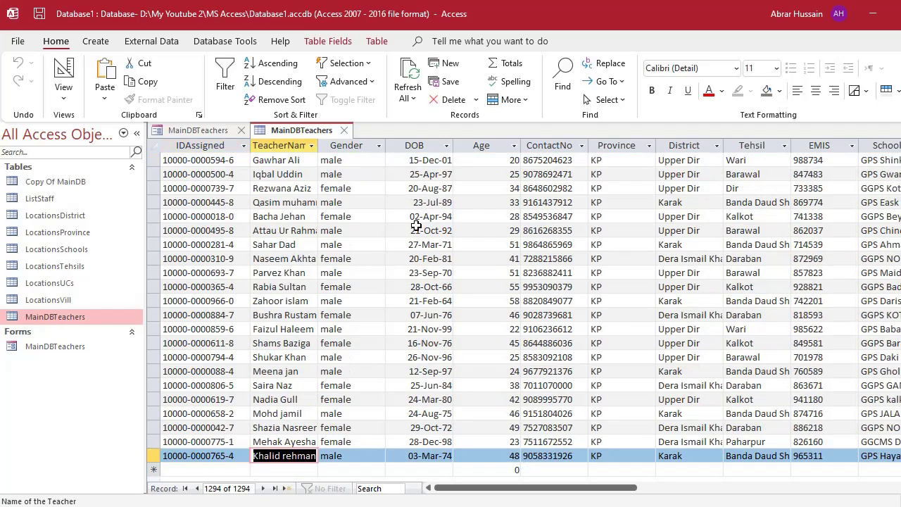
{"action": "key", "text": "Tab"}
{"action": "key", "text": "Tab"}
{"action": "key", "text": "Tab"}
{"action": "key", "text": "Up"}
{"action": "key", "text": "Up"}
{"action": "key", "text": "Up"}
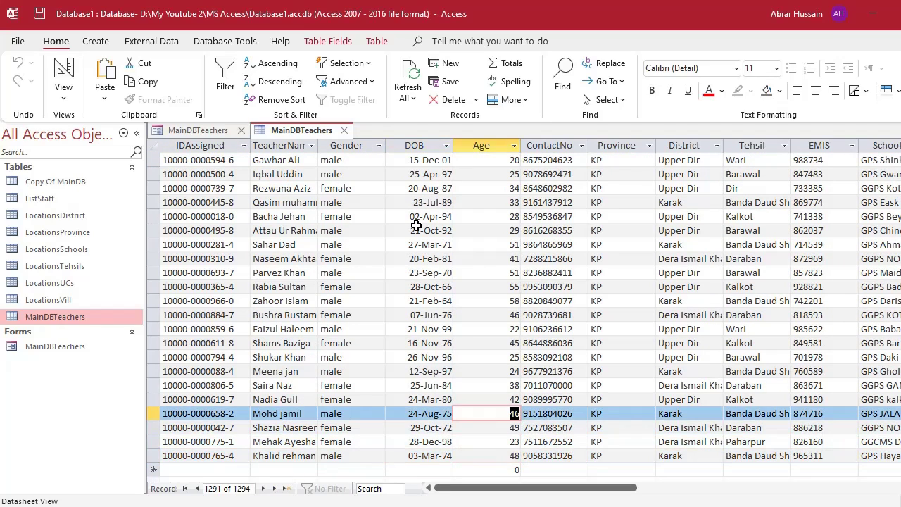
{"action": "key", "text": "ctrl+Up"}
Filter the Province column to only Punjab and switch to the form's design.
{"action": "left_click", "coordinate": [650, 145]}
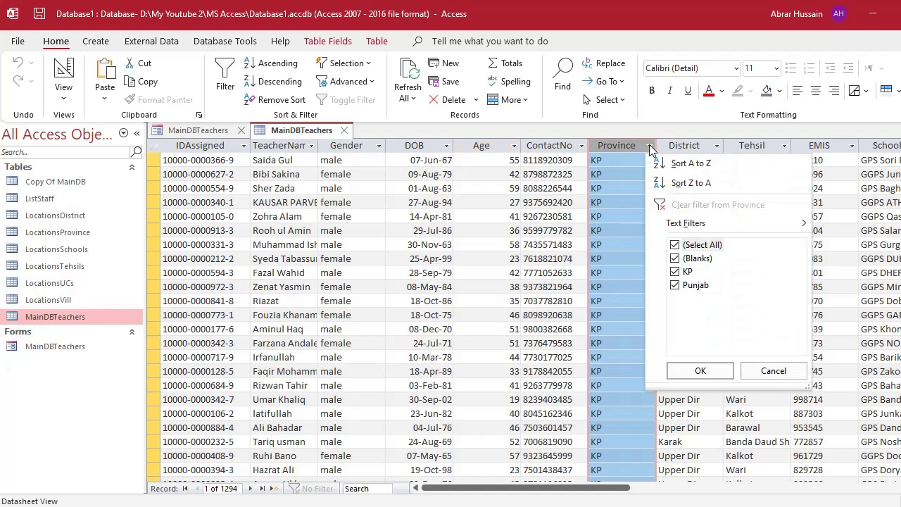
{"action": "left_click", "coordinate": [694, 244]}
{"action": "left_click", "coordinate": [695, 285]}
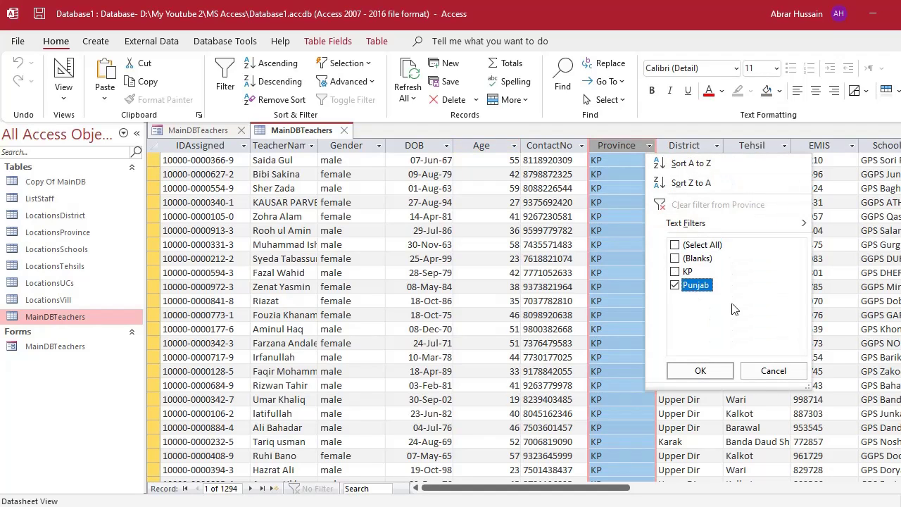
{"action": "left_click", "coordinate": [702, 373]}
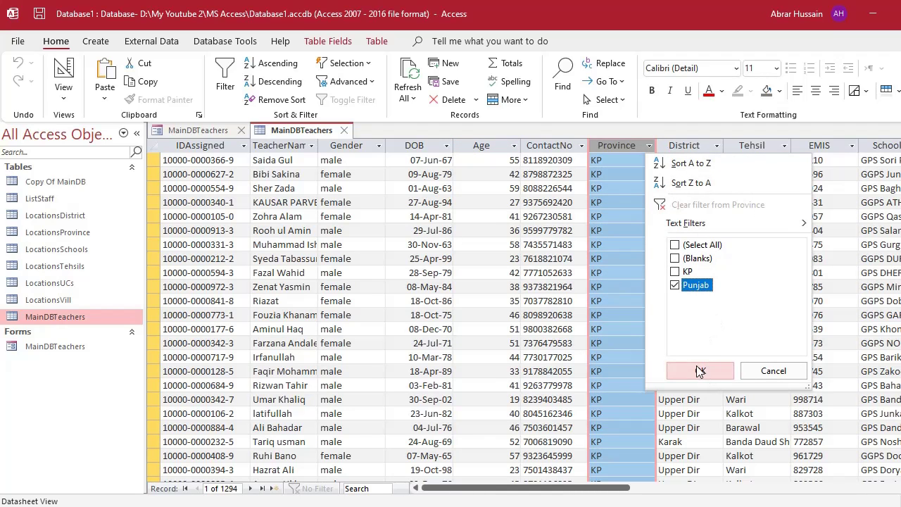
{"action": "key", "text": "ctrl+F6"}
{"action": "scroll", "coordinate": [698, 365], "scroll_direction": "down", "scroll_amount": 5}
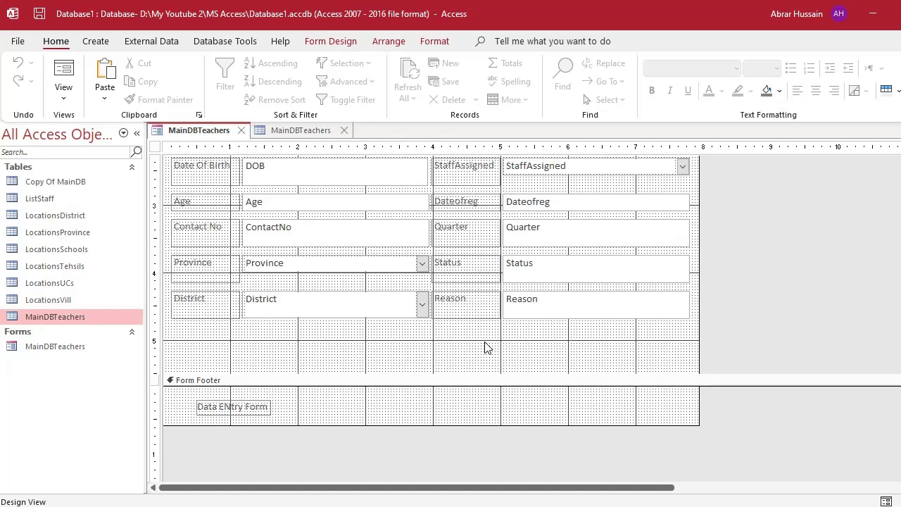
Confirm Entrydate is a Date/Time field in the MainDBTeachers table design, then save and close it.
{"action": "left_click", "coordinate": [241, 131]}
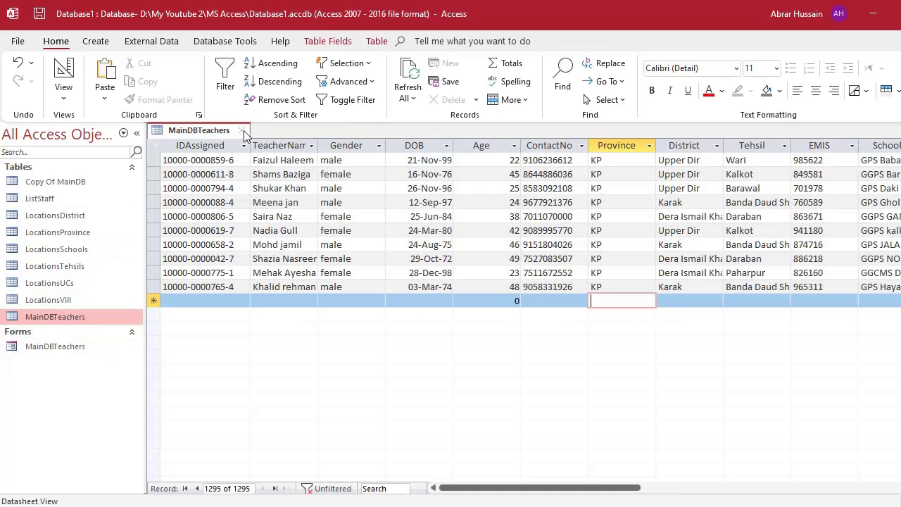
{"action": "left_click", "coordinate": [63, 78]}
{"action": "scroll", "coordinate": [252, 239], "scroll_direction": "down", "scroll_amount": 3}
{"action": "scroll", "coordinate": [252, 265], "scroll_direction": "down", "scroll_amount": 1}
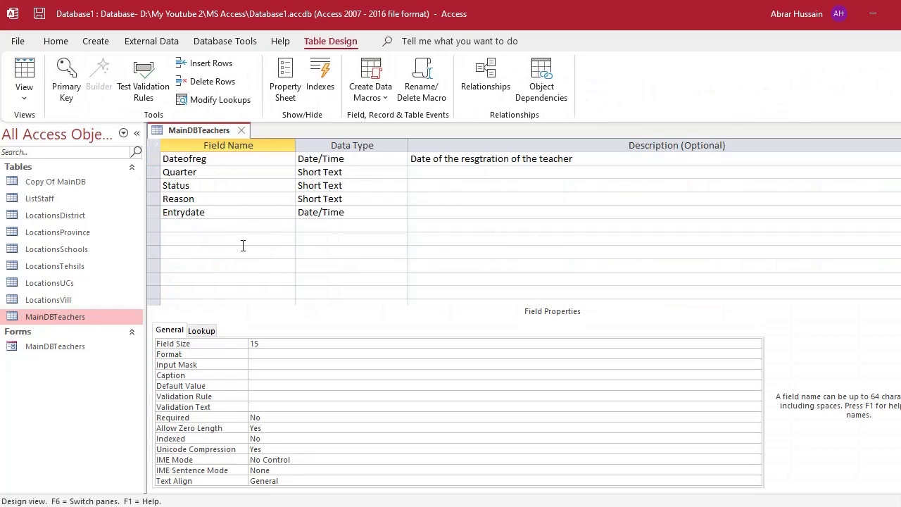
{"action": "double_click", "coordinate": [215, 212]}
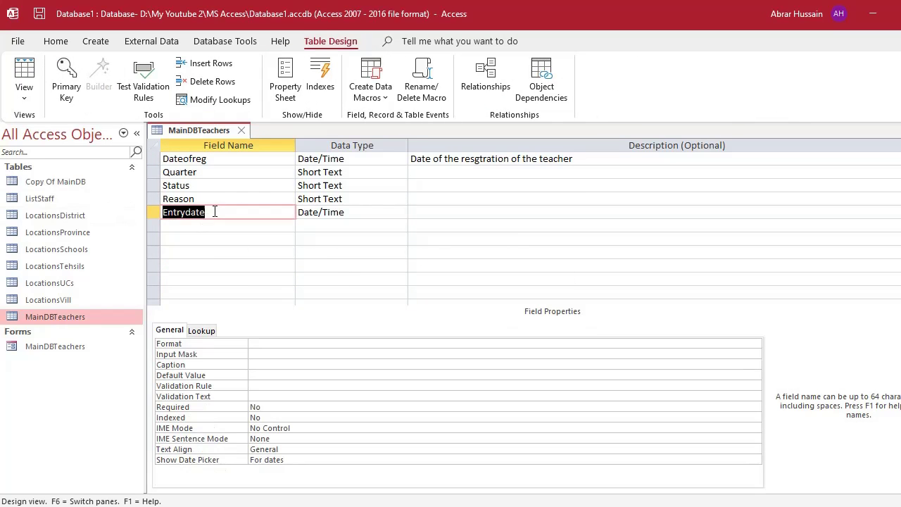
{"action": "left_click", "coordinate": [368, 213]}
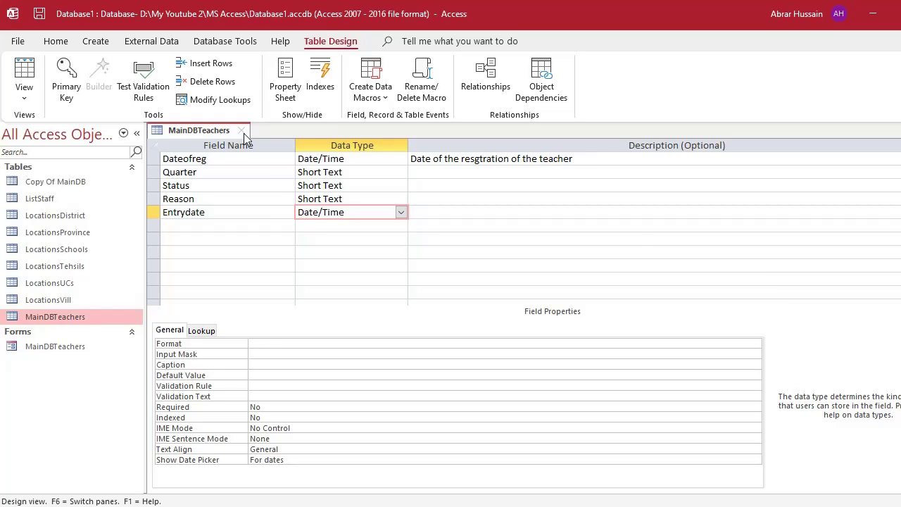
{"action": "left_click", "coordinate": [242, 131]}
{"action": "left_click", "coordinate": [422, 299]}
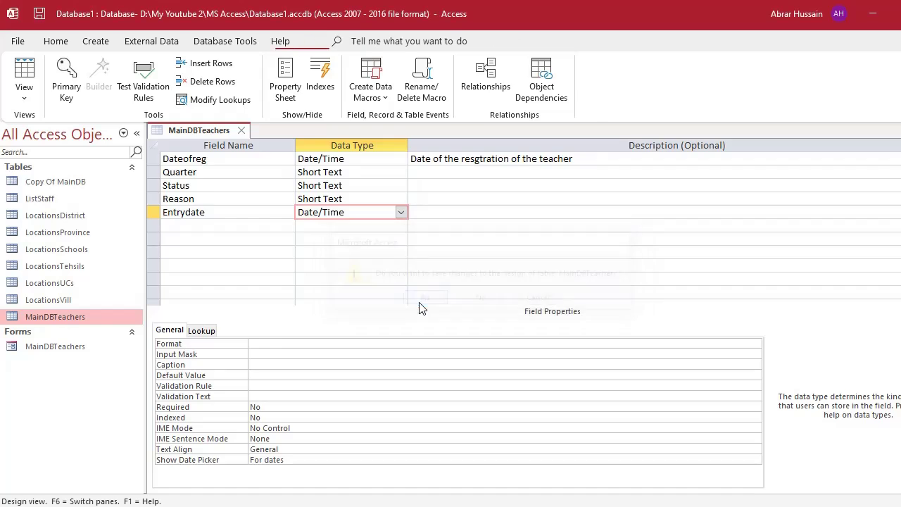
{"action": "left_click", "coordinate": [77, 347]}
In Design View, duplicate the Reason label and text box and relabel the copy 'Date of Entry'.
{"action": "right_click", "coordinate": [77, 345]}
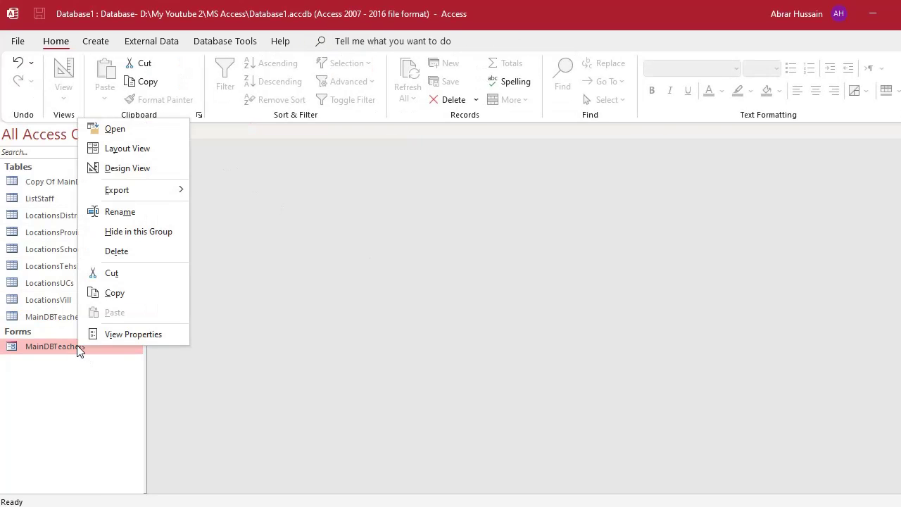
{"action": "left_click", "coordinate": [153, 171]}
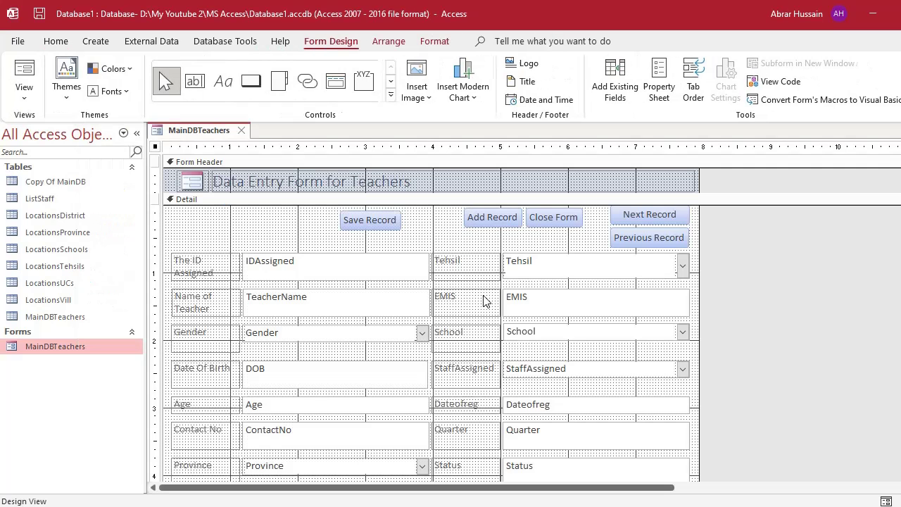
{"action": "scroll", "coordinate": [580, 342], "scroll_direction": "down", "scroll_amount": 5}
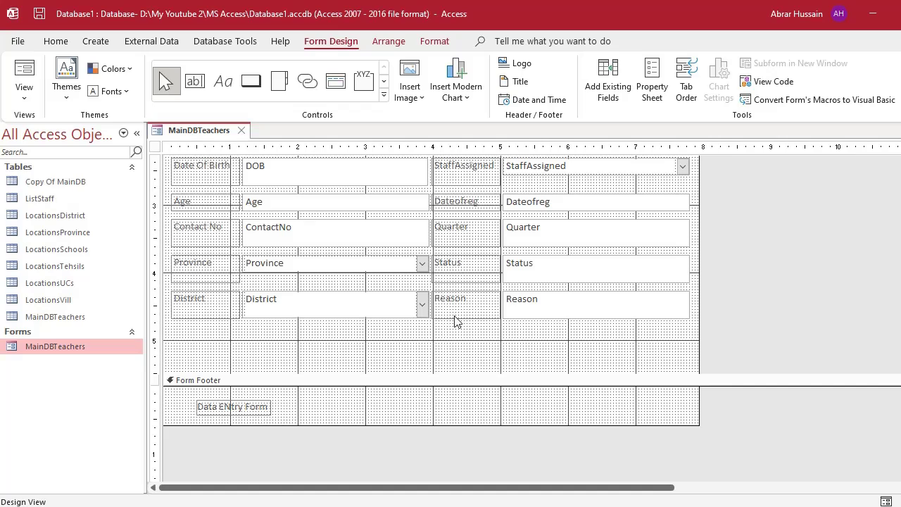
{"action": "left_click", "coordinate": [457, 315]}
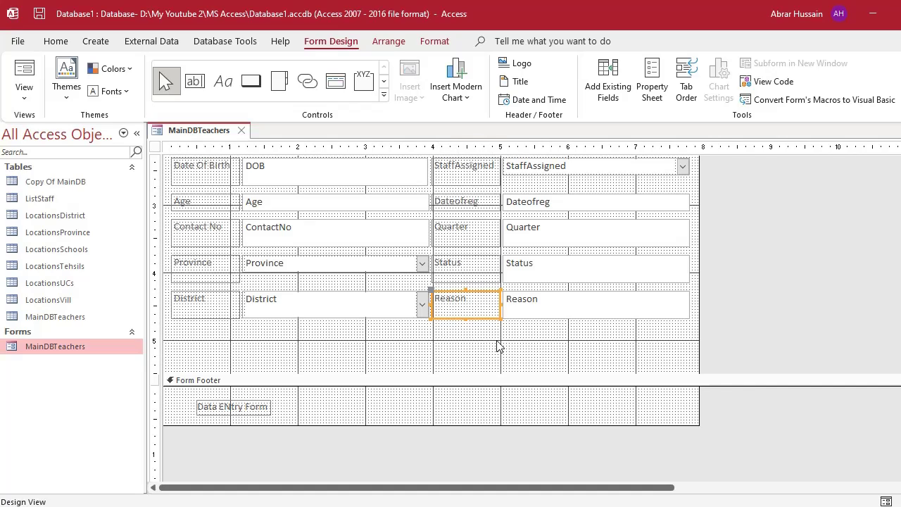
{"action": "left_click", "coordinate": [554, 310]}
{"action": "key", "text": "ctrl+c"}
{"action": "key", "text": "ctrl+v"}
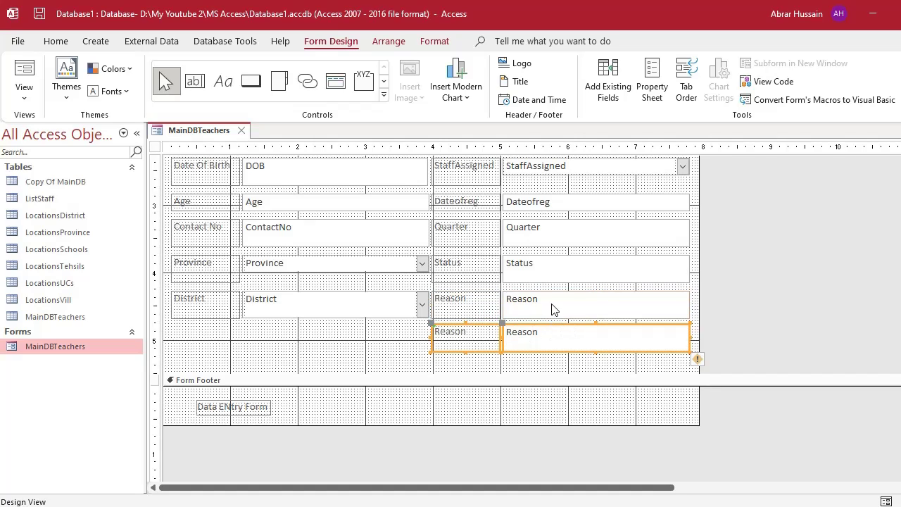
{"action": "left_click", "coordinate": [364, 353]}
{"action": "left_click", "coordinate": [461, 331]}
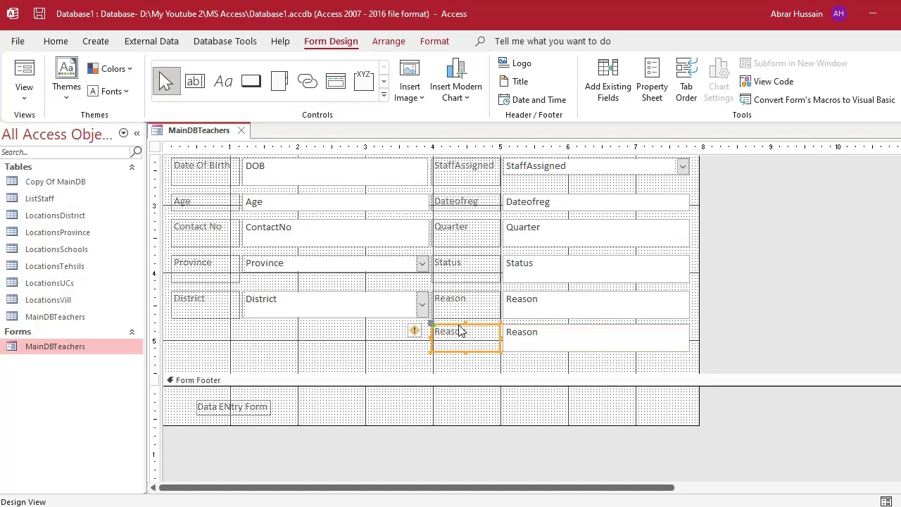
{"action": "double_click", "coordinate": [466, 331]}
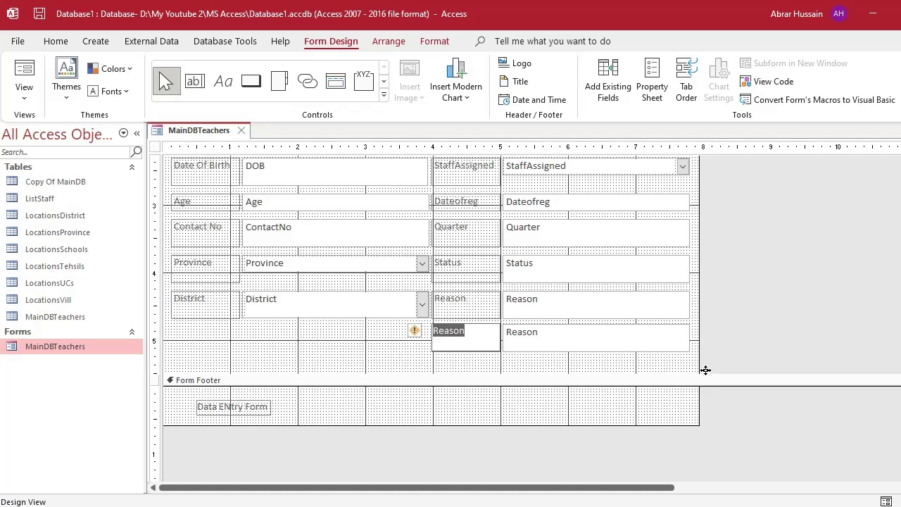
{"action": "type", "text": "Date of Entry"}
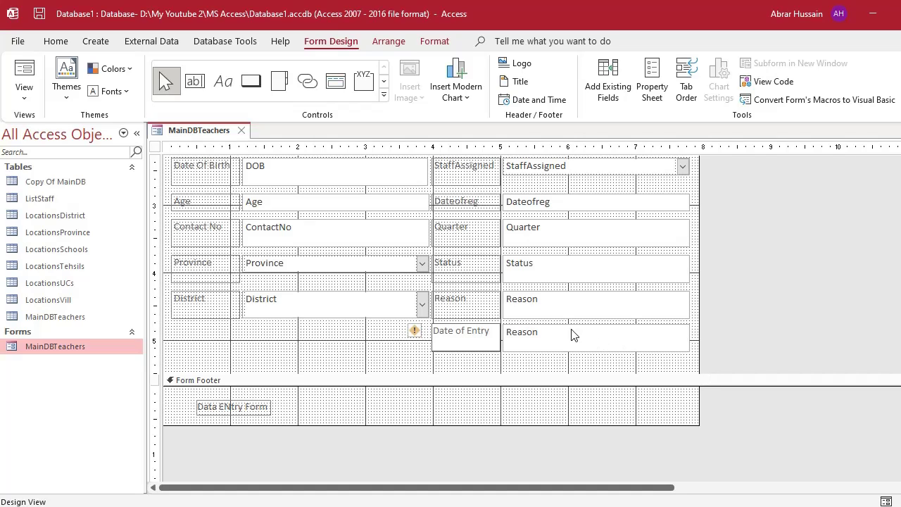
{"action": "left_click", "coordinate": [556, 326]}
Bind the new text box's Control Source to Entrydate and switch the form to Form View.
{"action": "double_click", "coordinate": [548, 323]}
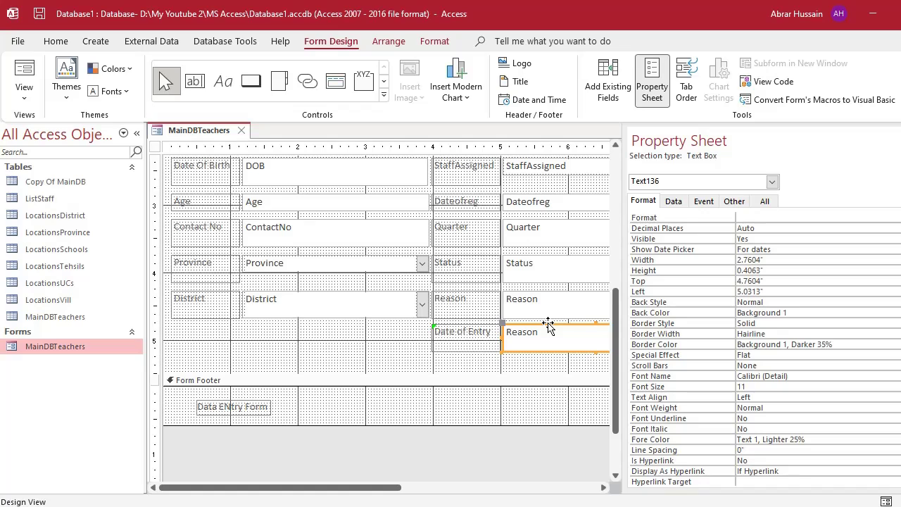
{"action": "left_click", "coordinate": [671, 202]}
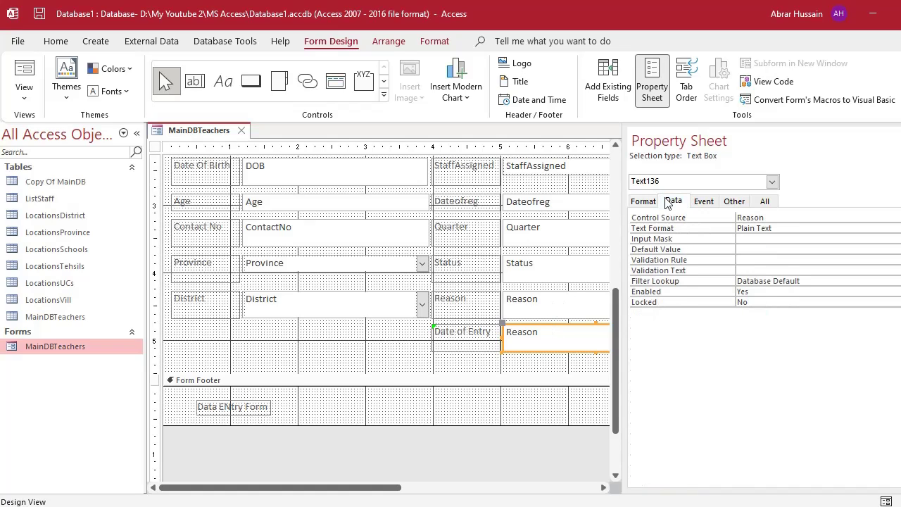
{"action": "left_click", "coordinate": [769, 219]}
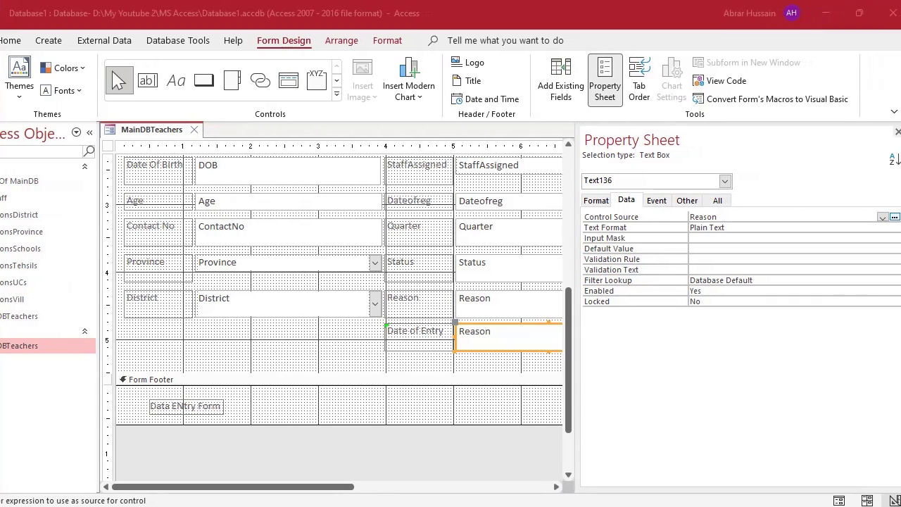
{"action": "left_click", "coordinate": [881, 218]}
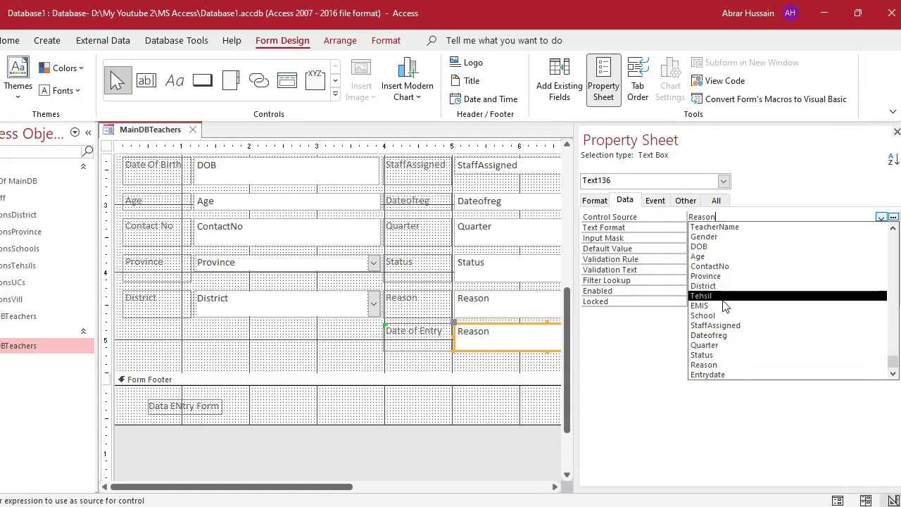
{"action": "left_click", "coordinate": [717, 377]}
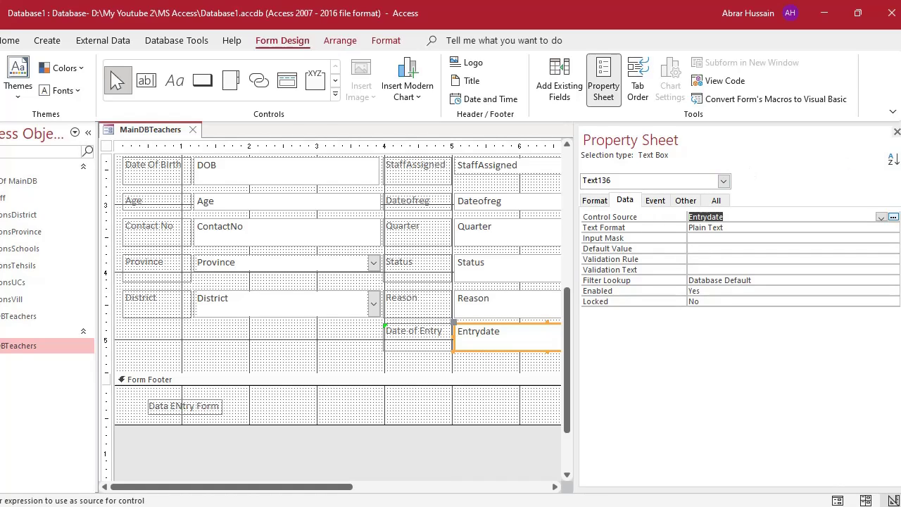
{"action": "left_click", "coordinate": [896, 132]}
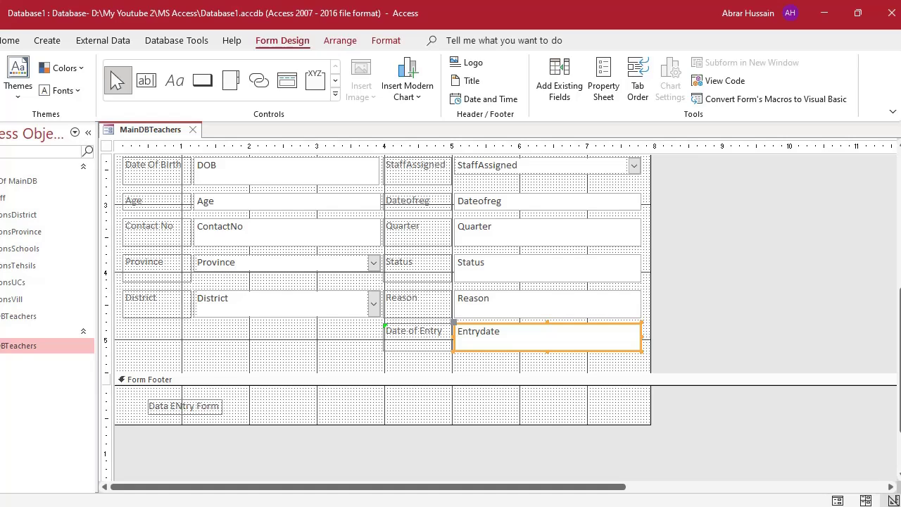
{"action": "key", "text": "F5"}
{"action": "scroll", "coordinate": [535, 374], "scroll_direction": "down", "scroll_amount": 3}
Try the Date of Entry date picker, then open the MainDBTeachers table's 1294 records.
{"action": "left_click", "coordinate": [519, 403]}
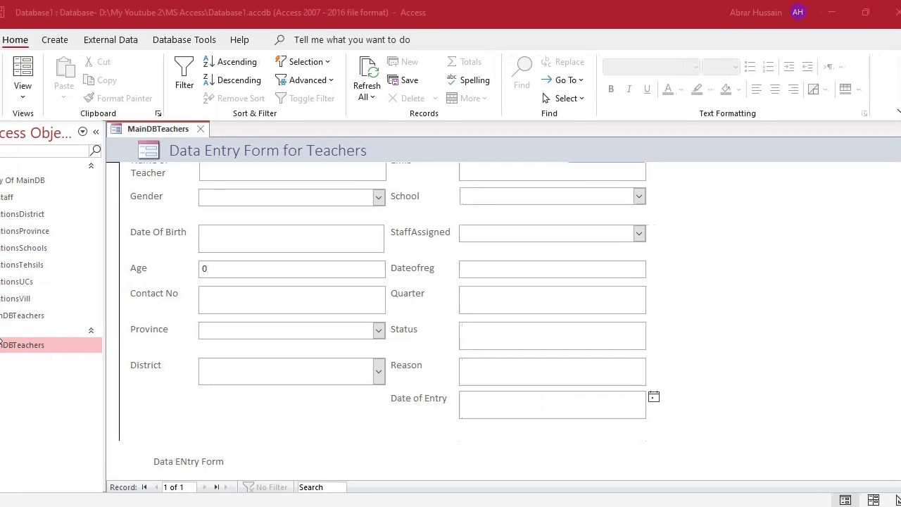
{"action": "double_click", "coordinate": [54, 316]}
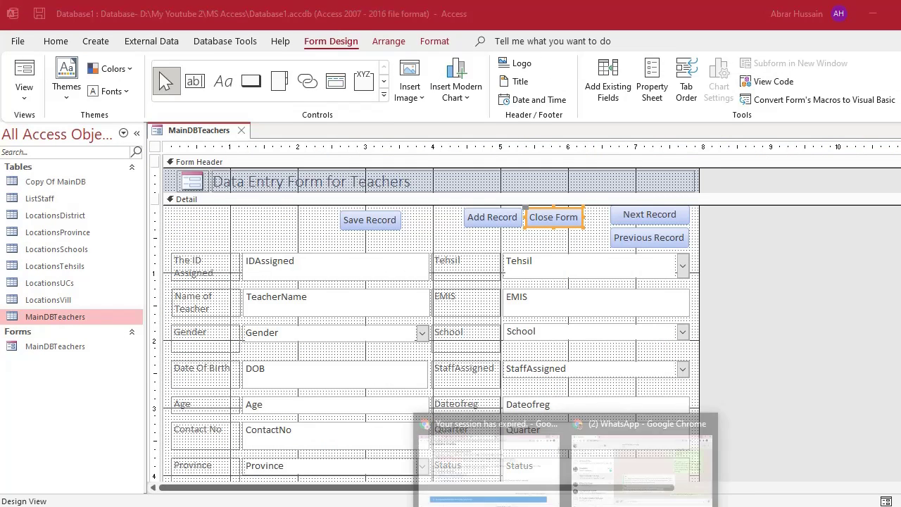
{"action": "mouse_move", "coordinate": [532, 505]}
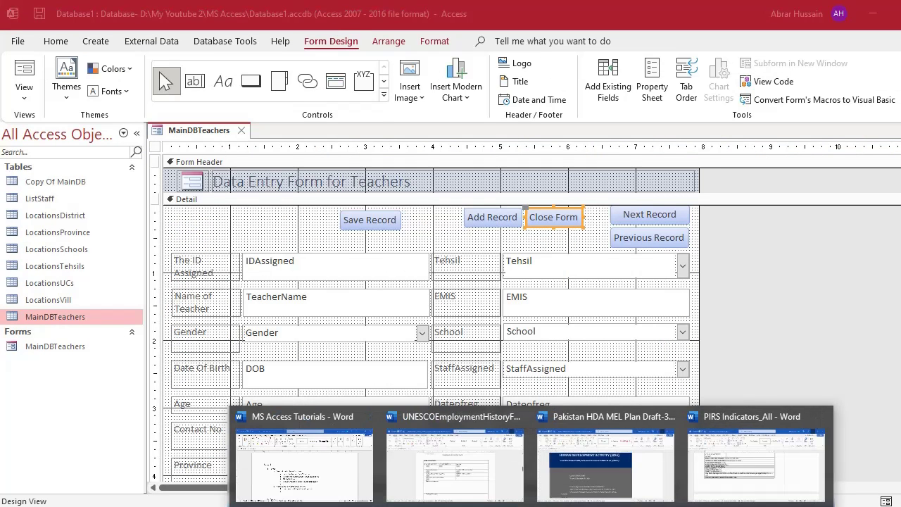
{"action": "left_click", "coordinate": [303, 451]}
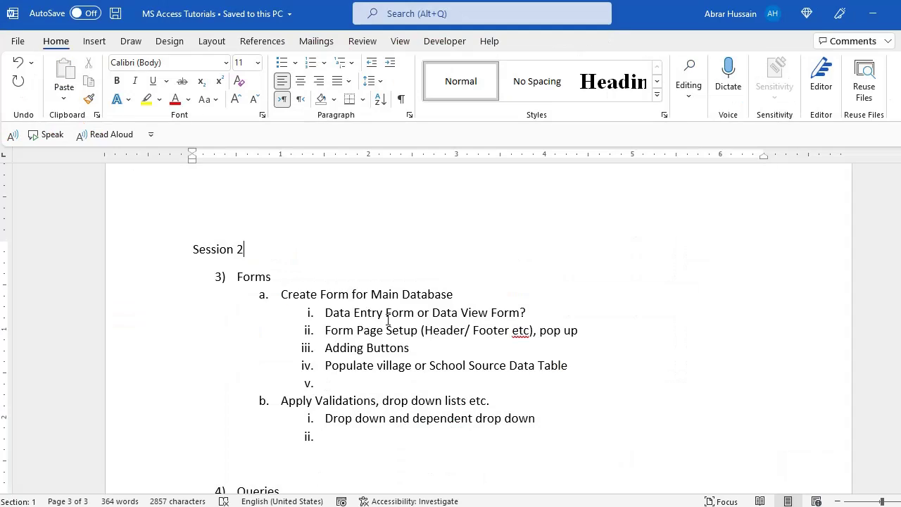
{"action": "left_click", "coordinate": [424, 351]}
{"action": "left_click", "coordinate": [530, 331]}
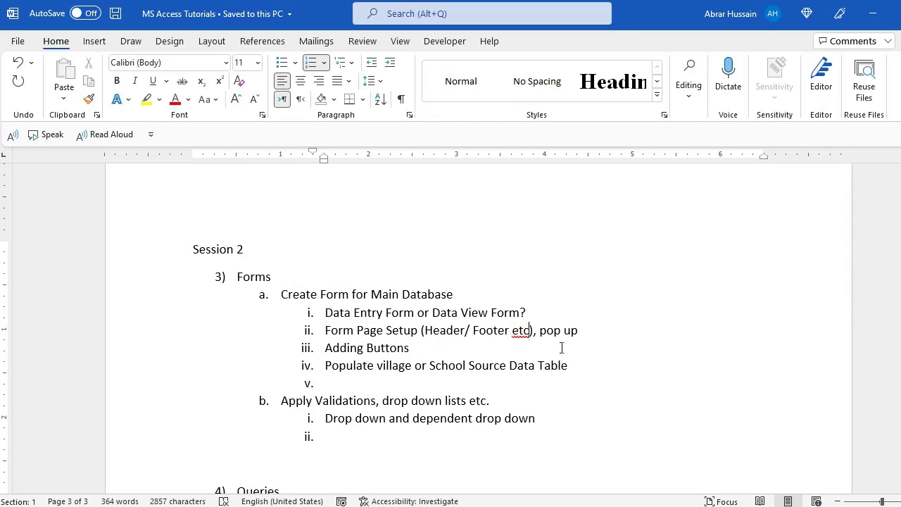
{"action": "key", "text": "alt+Tab"}
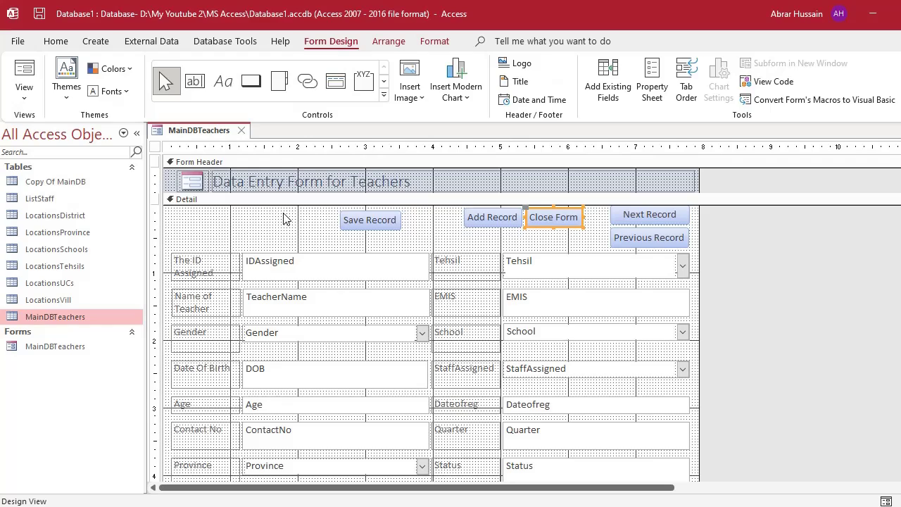
Preview the teacher form in Form View and return to Design View.
{"action": "left_click", "coordinate": [282, 202]}
{"action": "scroll", "coordinate": [807, 309], "scroll_direction": "down", "scroll_amount": 5}
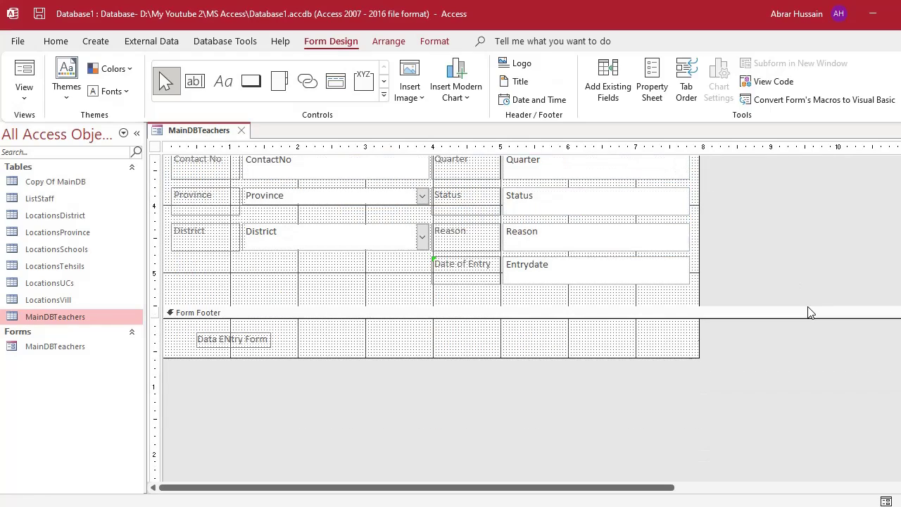
{"action": "scroll", "coordinate": [808, 306], "scroll_direction": "up", "scroll_amount": 5}
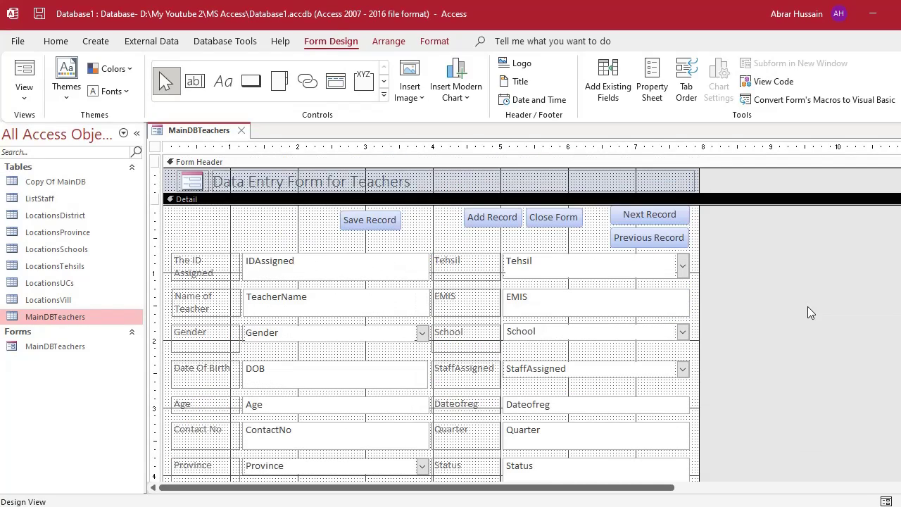
{"action": "left_click", "coordinate": [29, 75]}
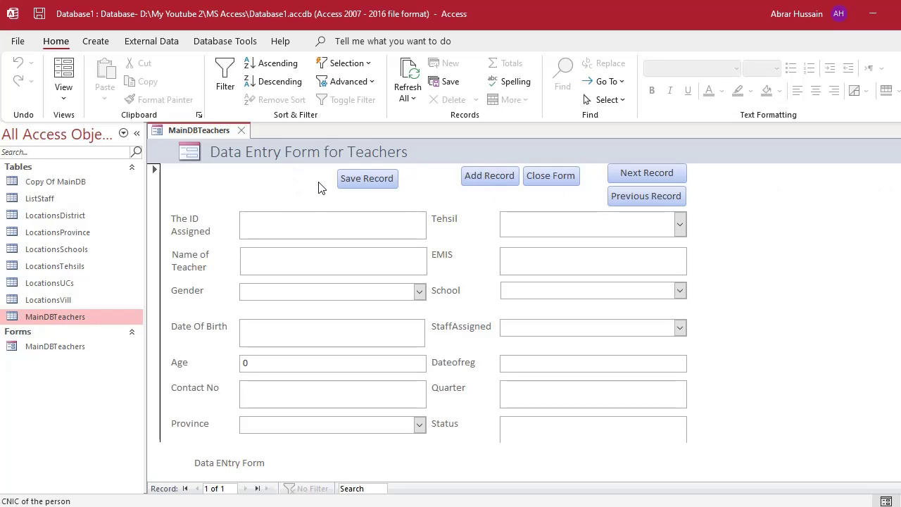
{"action": "left_click", "coordinate": [71, 99]}
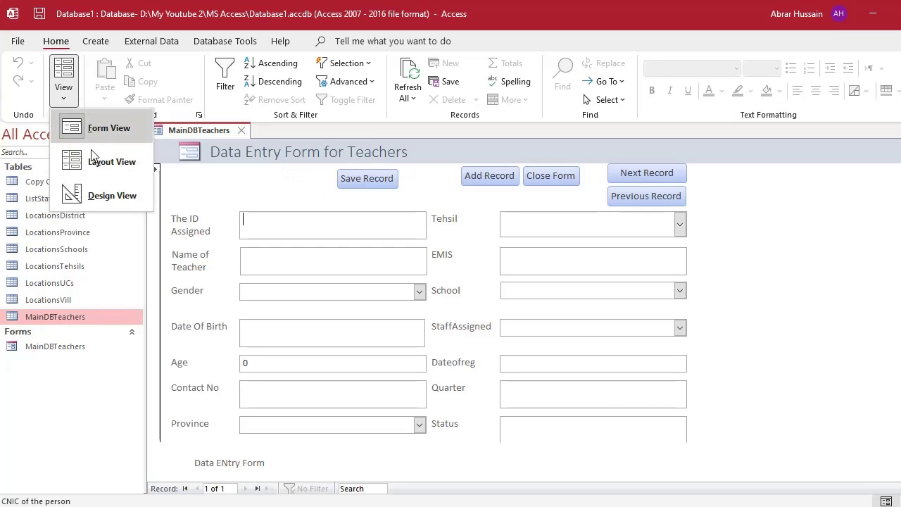
{"action": "left_click", "coordinate": [96, 200]}
Set the form's Pop Up property to Yes and open it in Form View.
{"action": "double_click", "coordinate": [156, 149]}
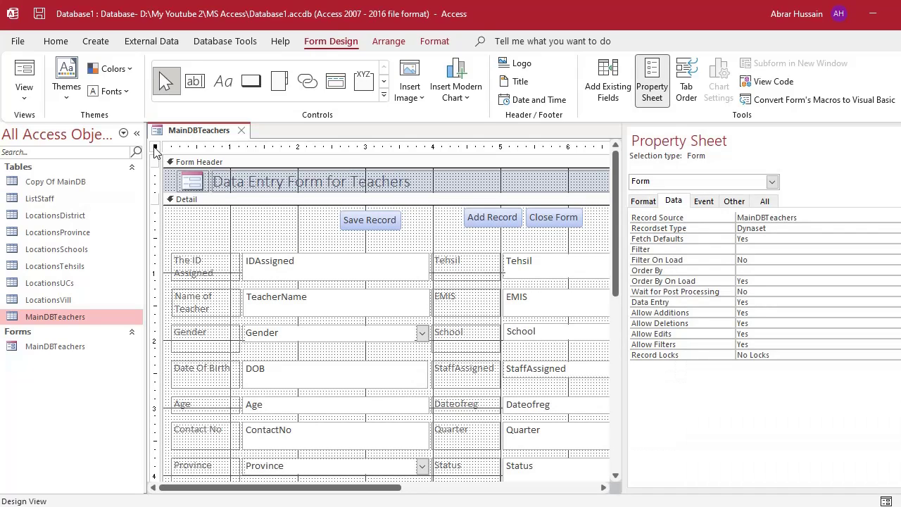
{"action": "left_click", "coordinate": [736, 203]}
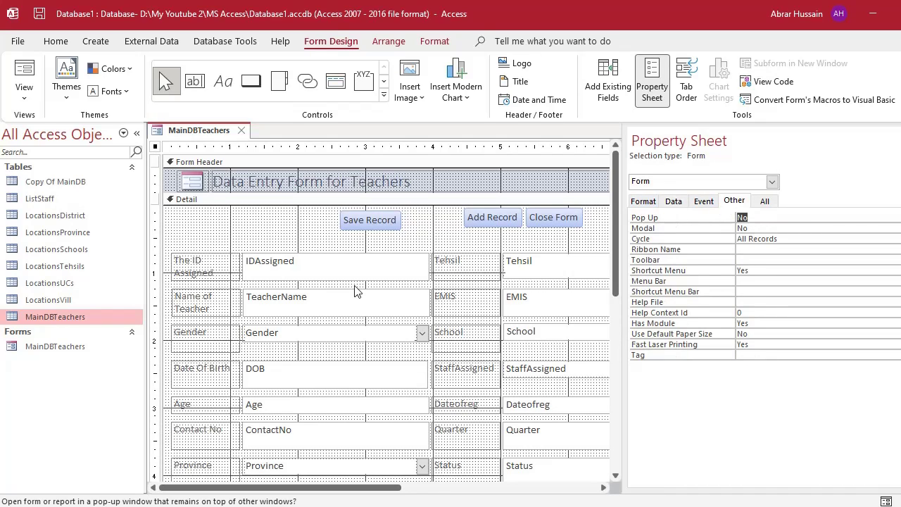
{"action": "left_click", "coordinate": [156, 150]}
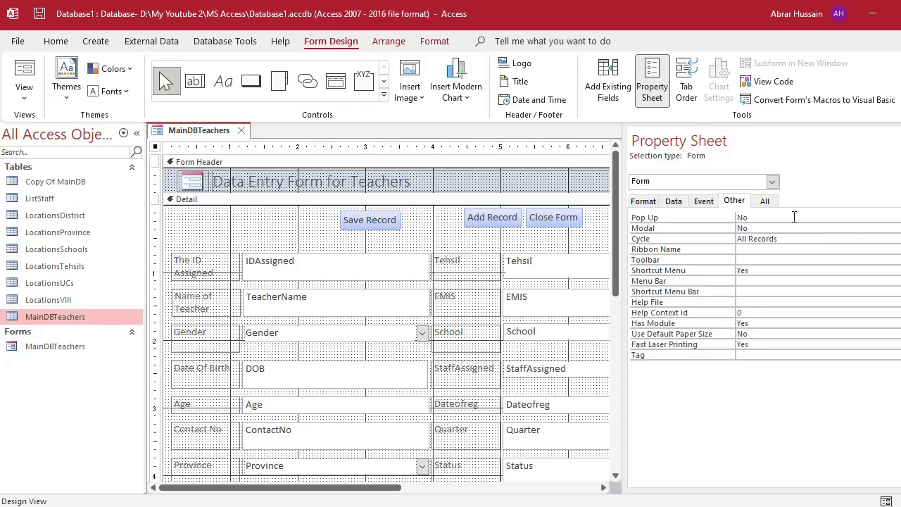
{"action": "left_click", "coordinate": [735, 203]}
{"action": "left_click", "coordinate": [802, 217]}
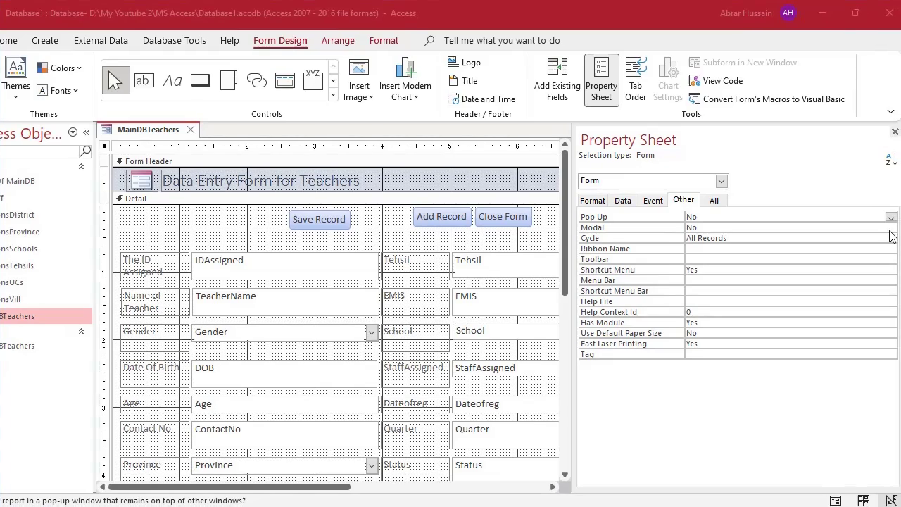
{"action": "left_click", "coordinate": [892, 219]}
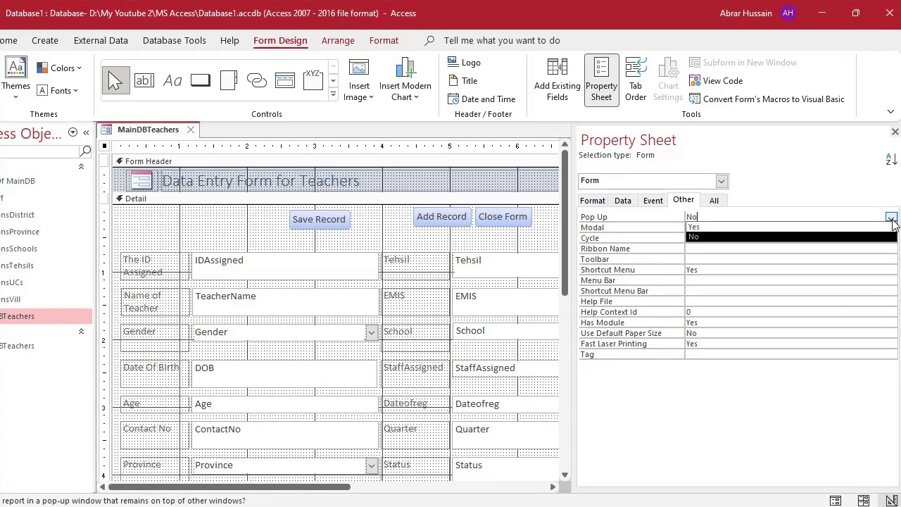
{"action": "left_click", "coordinate": [816, 229]}
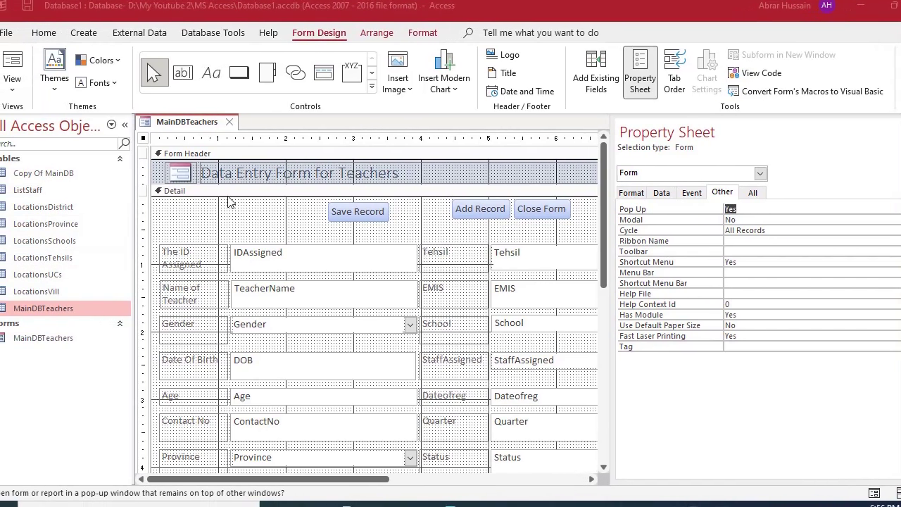
{"action": "left_click", "coordinate": [11, 67]}
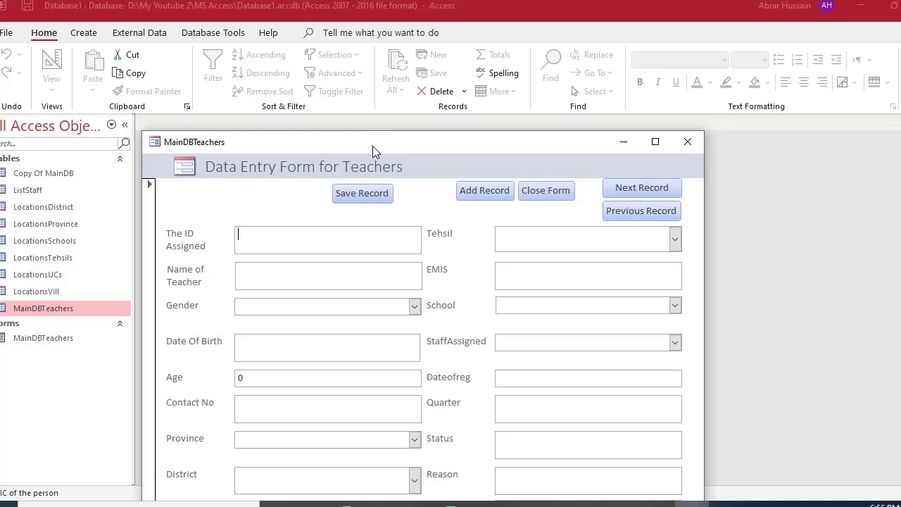
Reposition the pop-up form window and enter a sample ID number in the ID field.
{"action": "left_click_drag", "start_coordinate": [373, 146], "coordinate": [409, 187]}
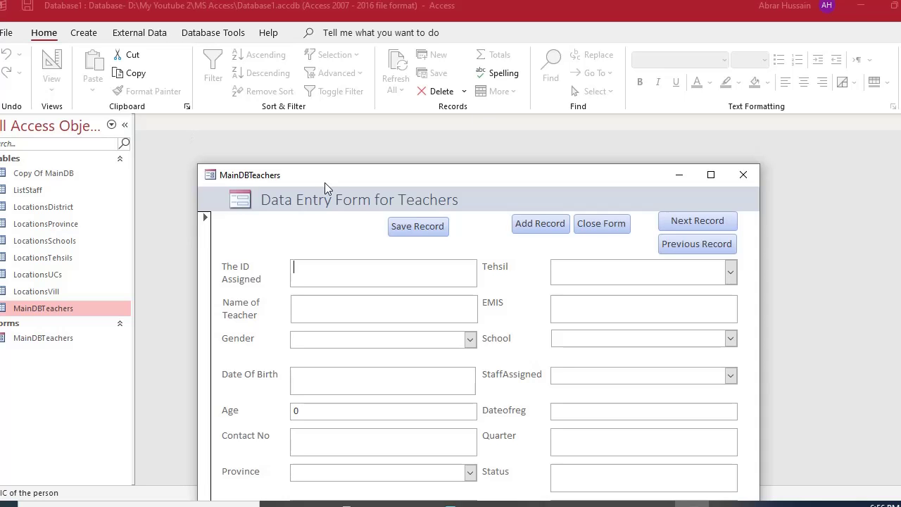
{"action": "left_click_drag", "start_coordinate": [324, 181], "coordinate": [302, 32]}
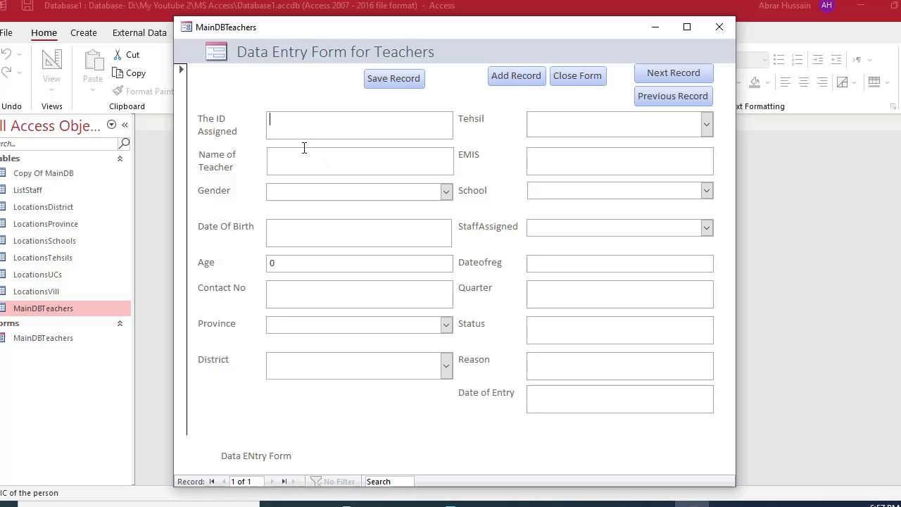
{"action": "key", "text": "ctrl+v"}
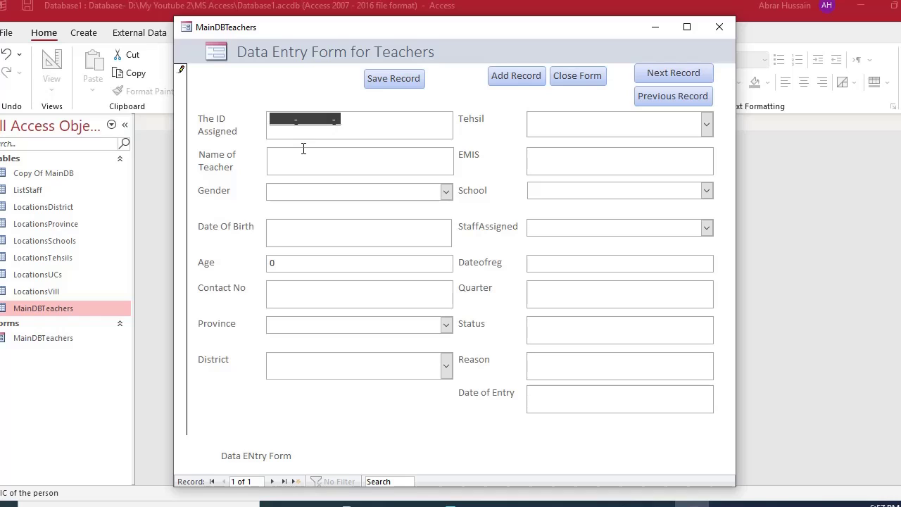
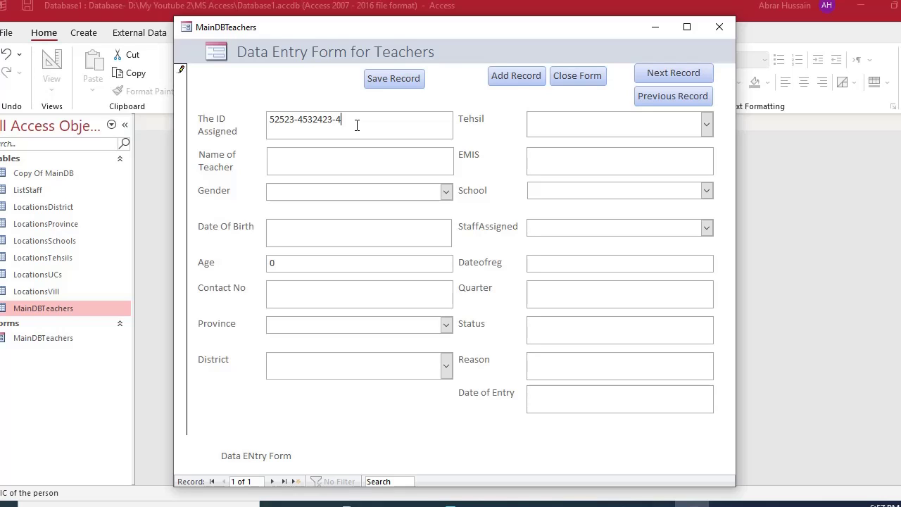
{"action": "left_click_drag", "start_coordinate": [347, 126], "coordinate": [210, 106]}
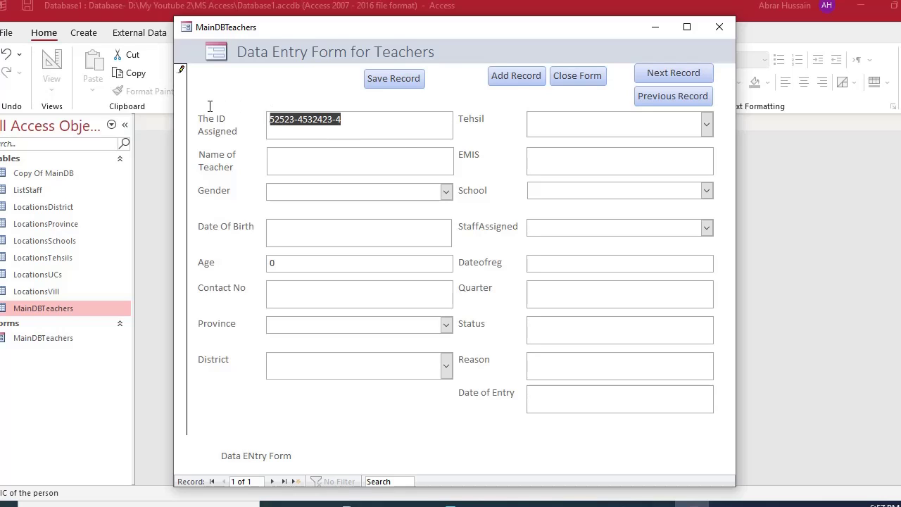
{"action": "left_click", "coordinate": [357, 125]}
{"action": "double_click", "coordinate": [369, 120]}
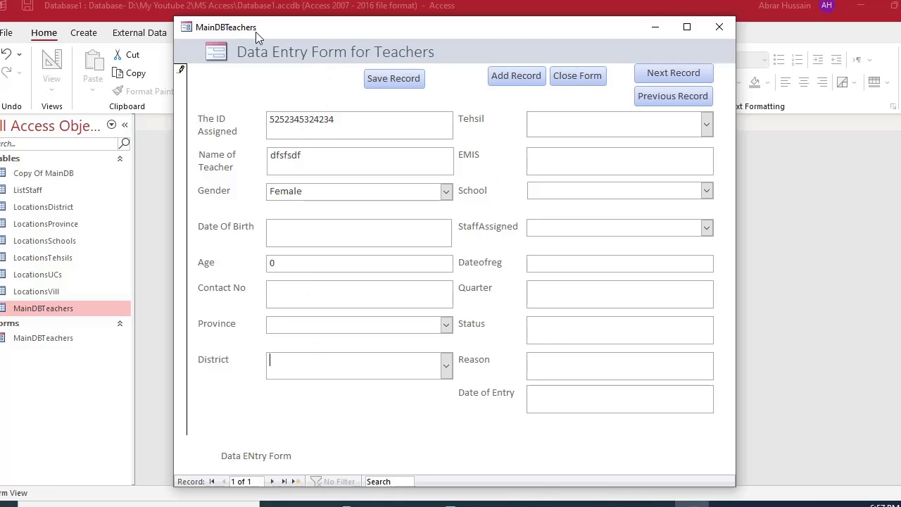
{"action": "left_click_drag", "start_coordinate": [256, 32], "coordinate": [230, 48]}
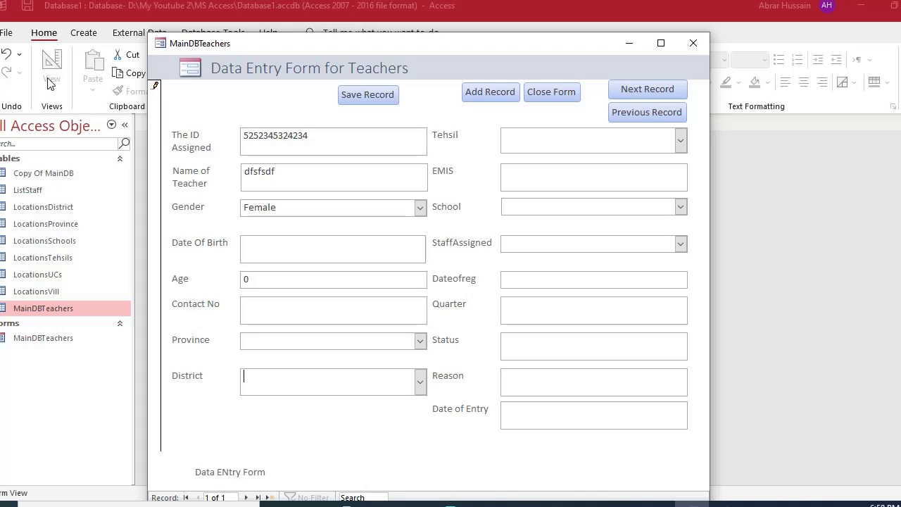
Return the form to Design View and inspect the Province and District combo boxes.
{"action": "right_click", "coordinate": [227, 97]}
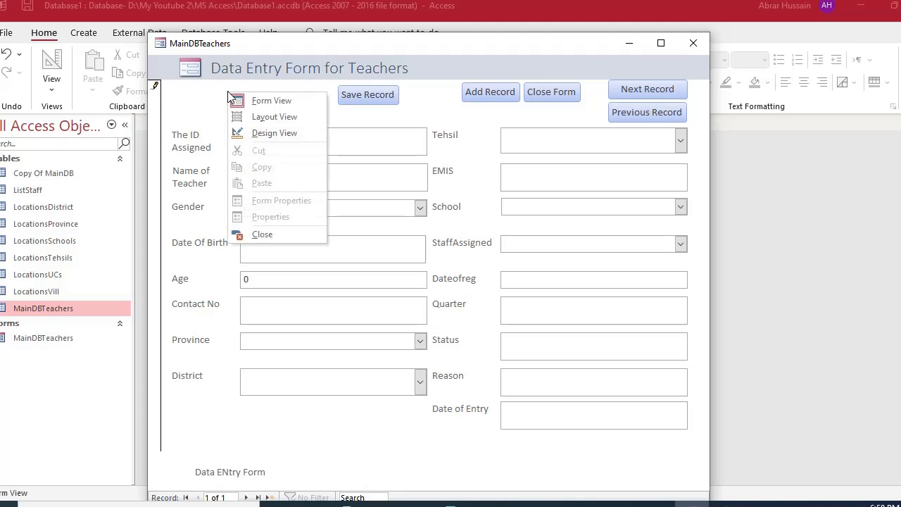
{"action": "key", "text": "Escape"}
{"action": "right_click", "coordinate": [207, 99]}
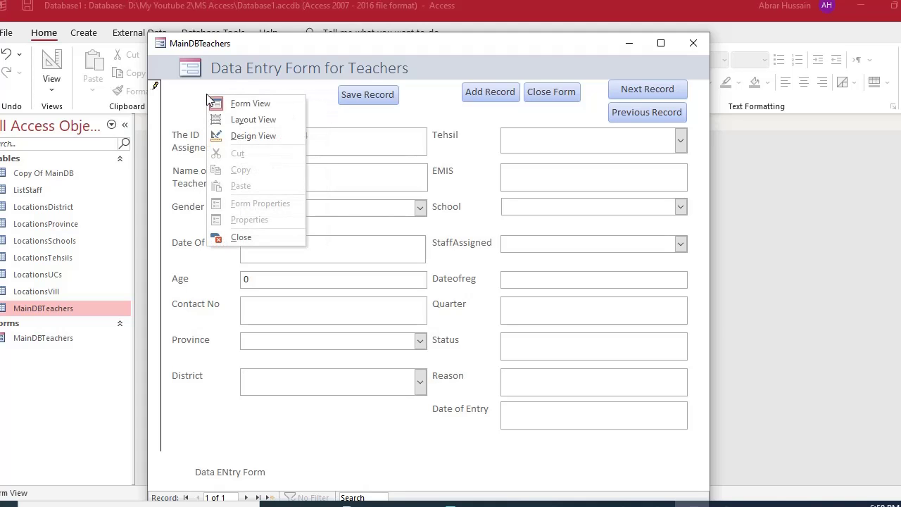
{"action": "left_click", "coordinate": [241, 137]}
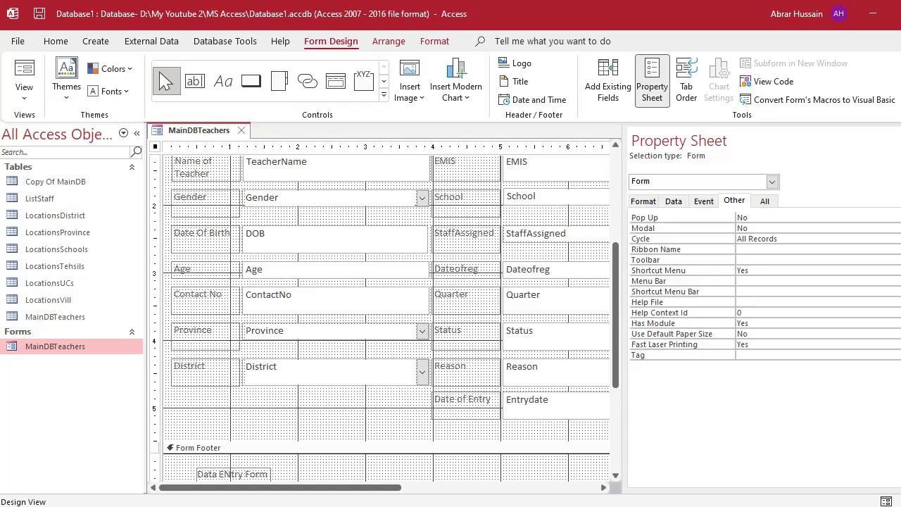
{"action": "left_click", "coordinate": [308, 331]}
{"action": "left_click", "coordinate": [299, 378]}
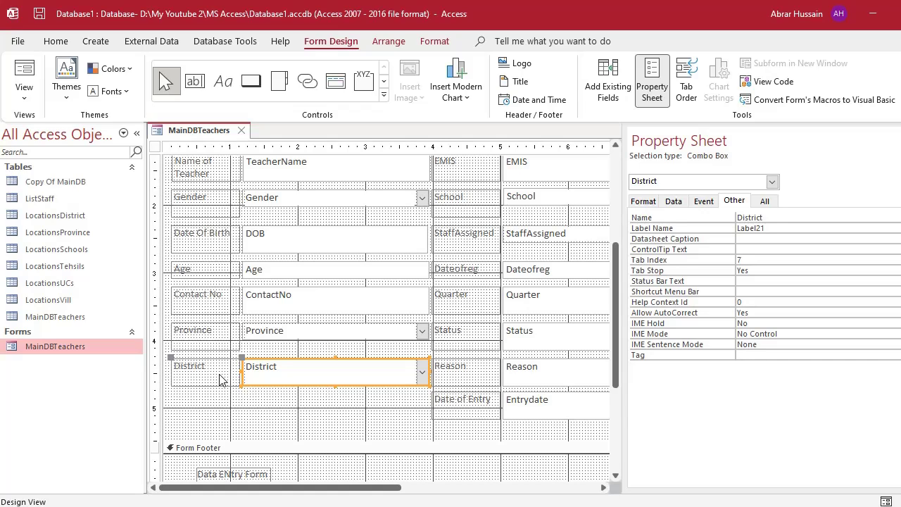
{"action": "left_click", "coordinate": [306, 334]}
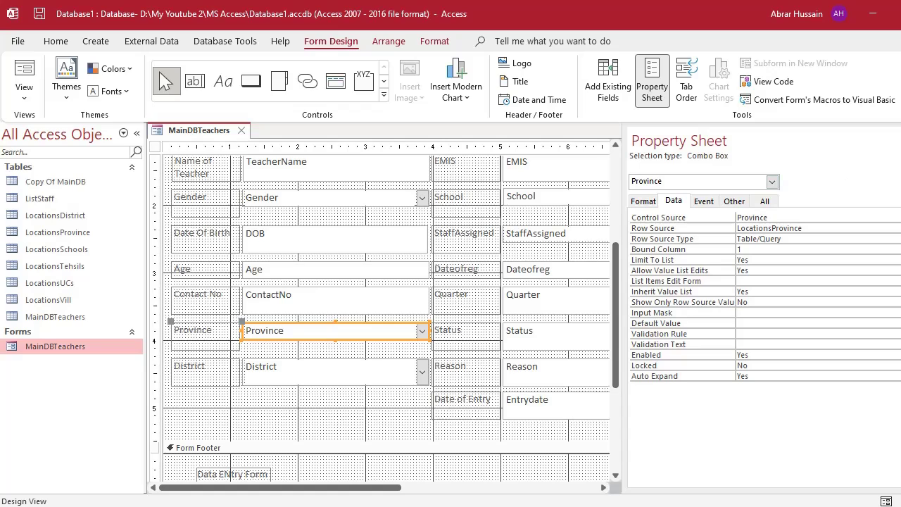
Hide the Property Sheet, check the ContactNo box, and close the MainDBTeachers form.
{"action": "key", "text": "F4"}
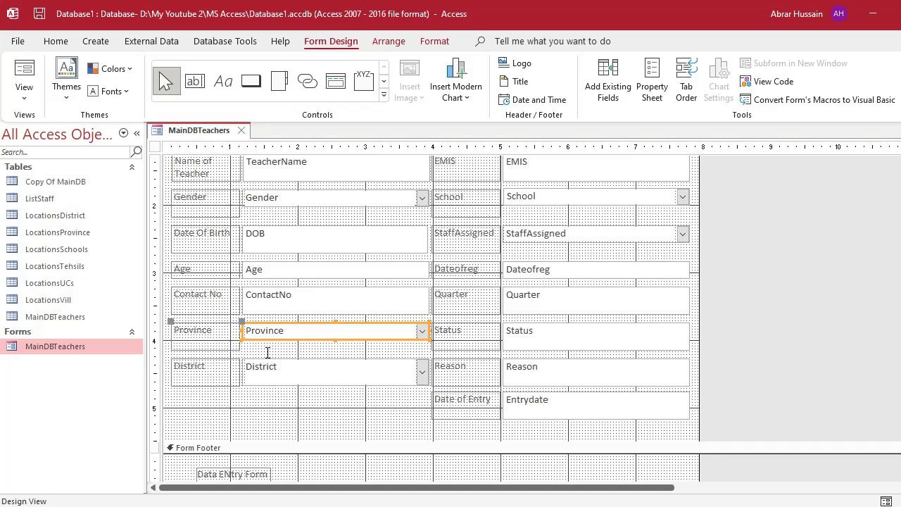
{"action": "left_click", "coordinate": [293, 372]}
{"action": "left_click", "coordinate": [290, 331]}
{"action": "left_click", "coordinate": [293, 302]}
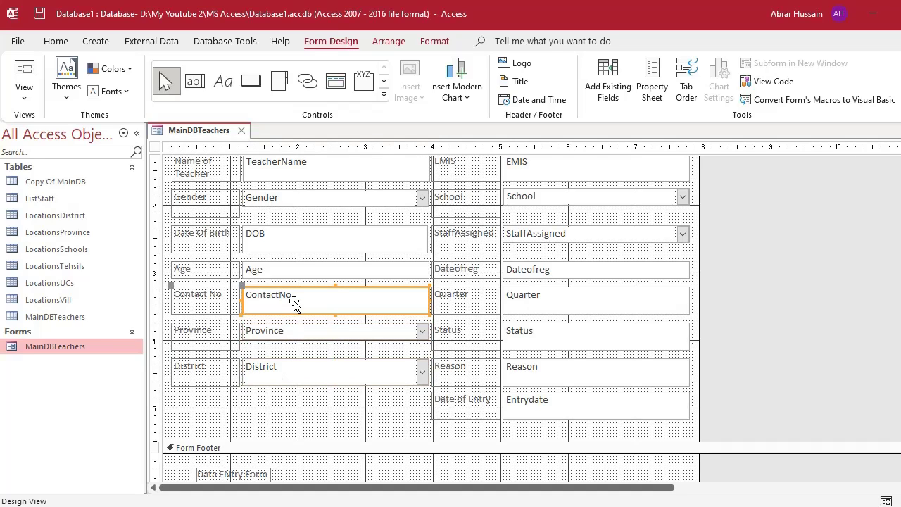
{"action": "left_click", "coordinate": [243, 133]}
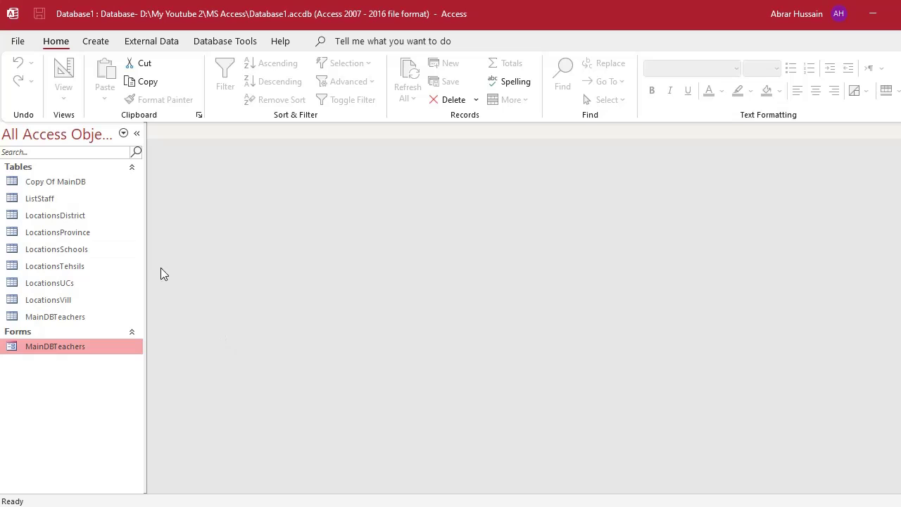
Bring the PRP Database Main form forward and choose Haripur in its District box.
{"action": "left_click", "coordinate": [69, 231]}
{"action": "left_click", "coordinate": [88, 43]}
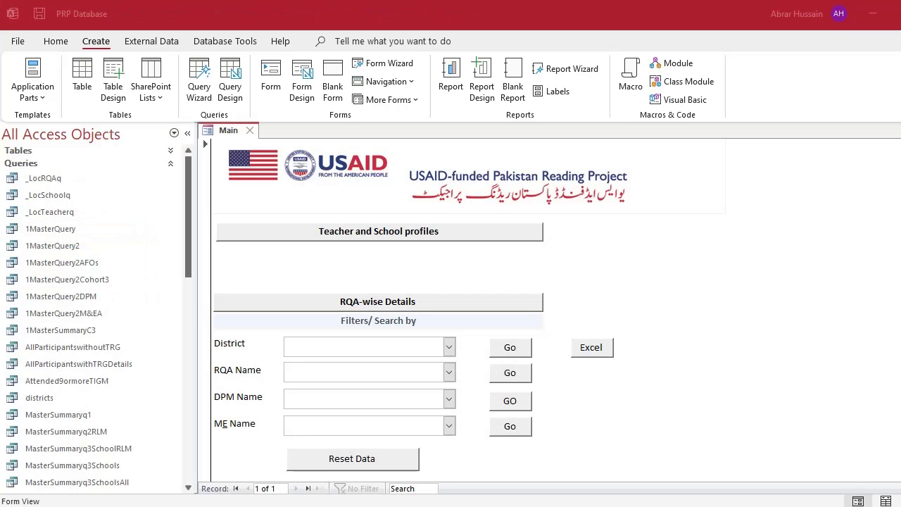
{"action": "scroll", "coordinate": [312, 324], "scroll_direction": "down", "scroll_amount": 1}
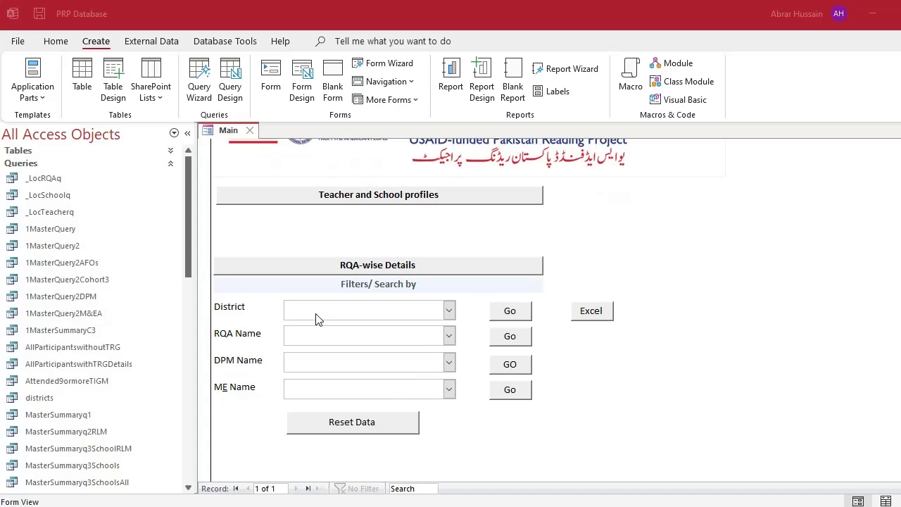
{"action": "left_click", "coordinate": [242, 313]}
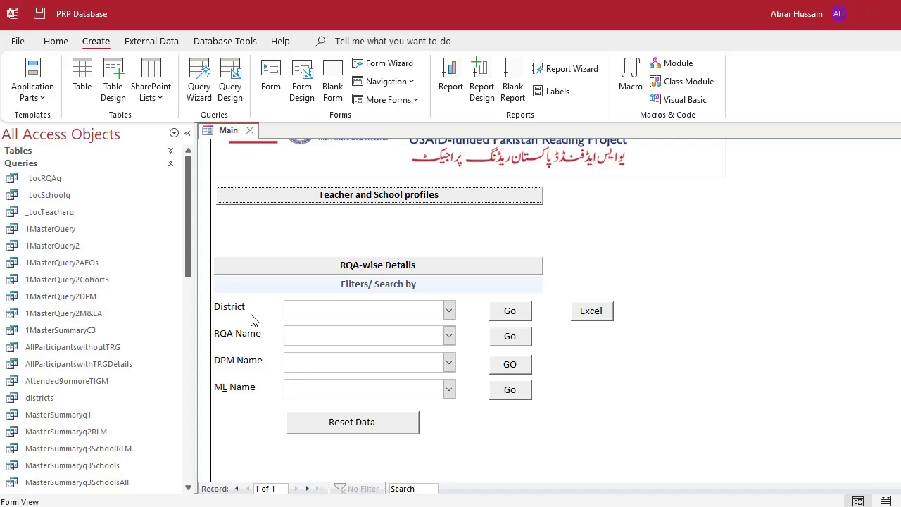
{"action": "left_click", "coordinate": [448, 310]}
{"action": "left_click", "coordinate": [362, 342]}
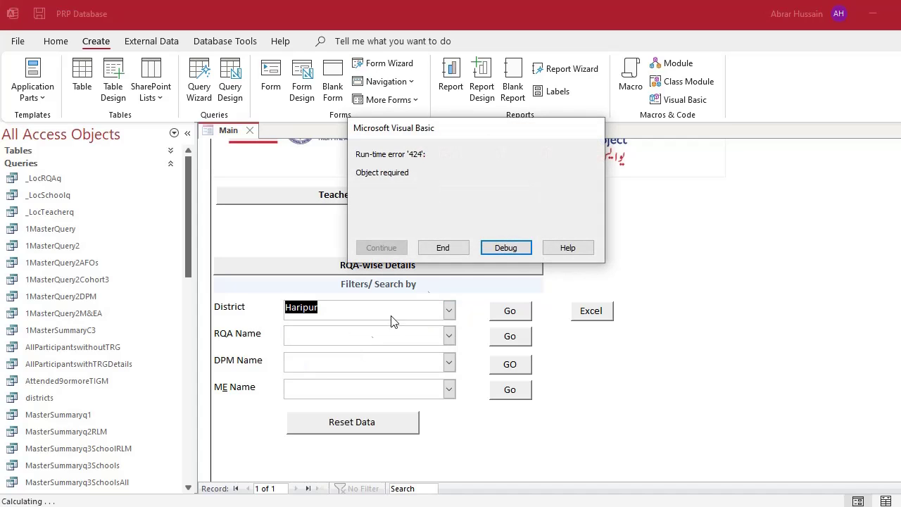
Dismiss the VBA run-time error, then preview and close the RQA analysis report for Haripur.
{"action": "left_click", "coordinate": [447, 248]}
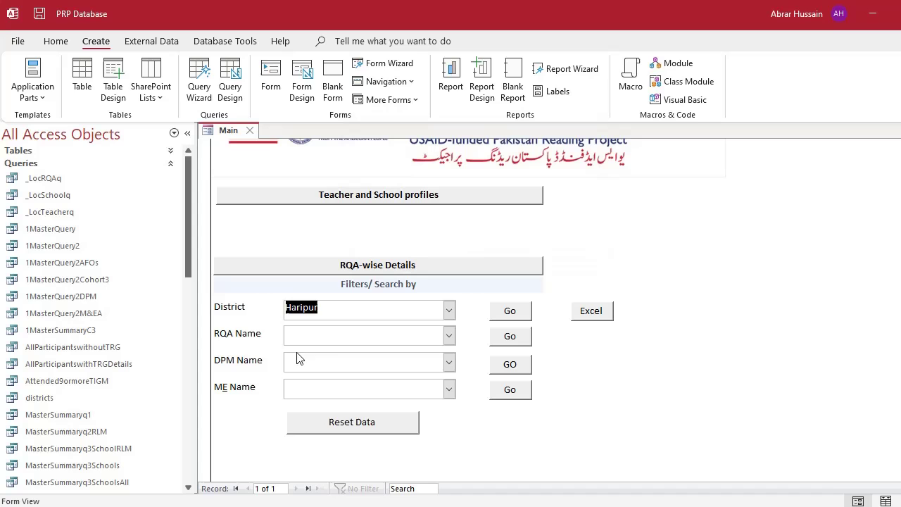
{"action": "left_click", "coordinate": [518, 313]}
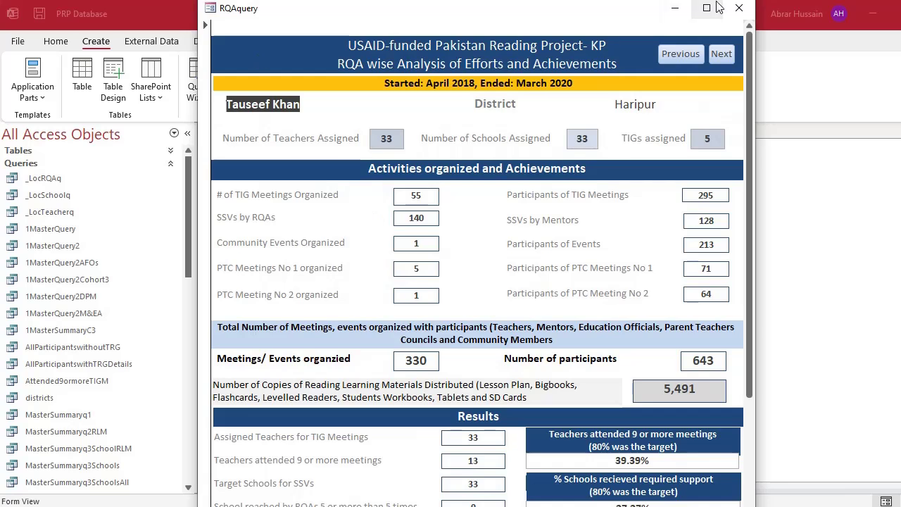
{"action": "left_click", "coordinate": [740, 8]}
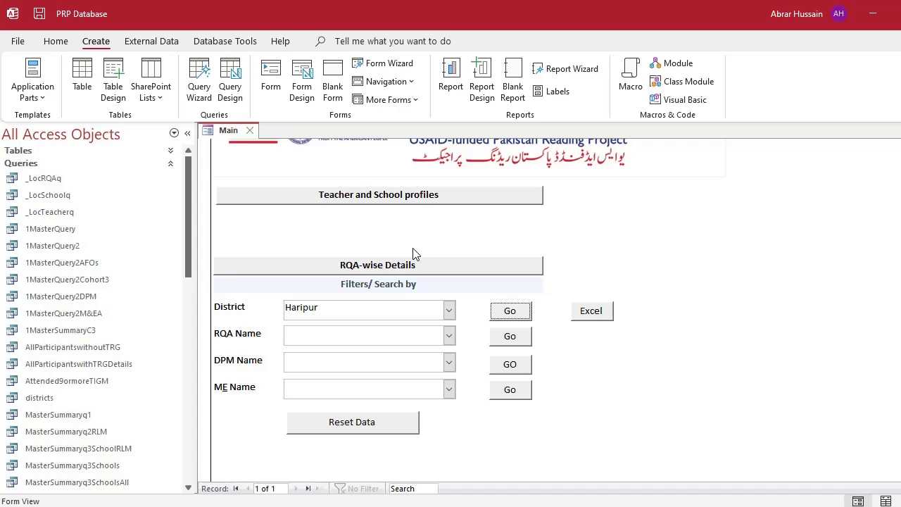
Replace the Main form's District filter value Haripur with Dera Ismail Khan.
{"action": "left_click", "coordinate": [333, 310]}
{"action": "double_click", "coordinate": [330, 312]}
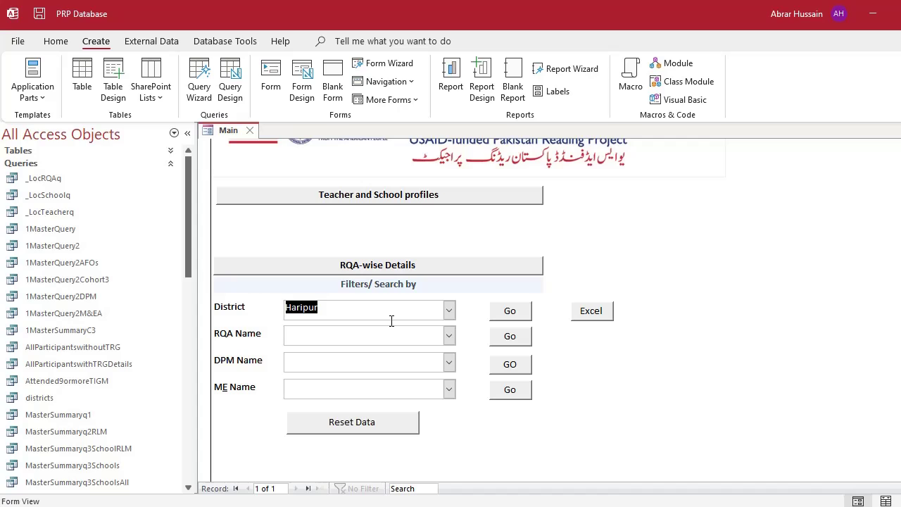
{"action": "type", "text": "De"}
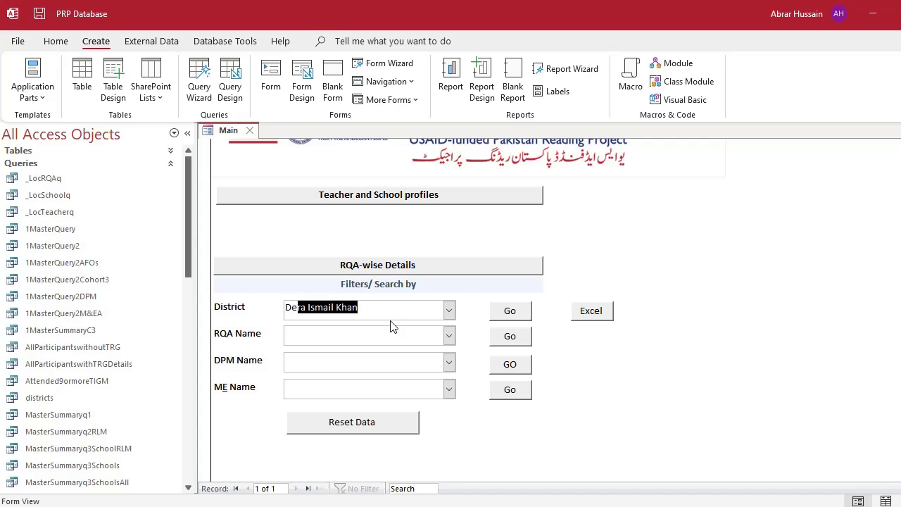
{"action": "type", "text": "ra"}
{"action": "key", "text": "BackSpace"}
{"action": "key", "text": "BackSpace"}
{"action": "key", "text": "BackSpace"}
{"action": "key", "text": "BackSpace"}
{"action": "key", "text": "BackSpace"}
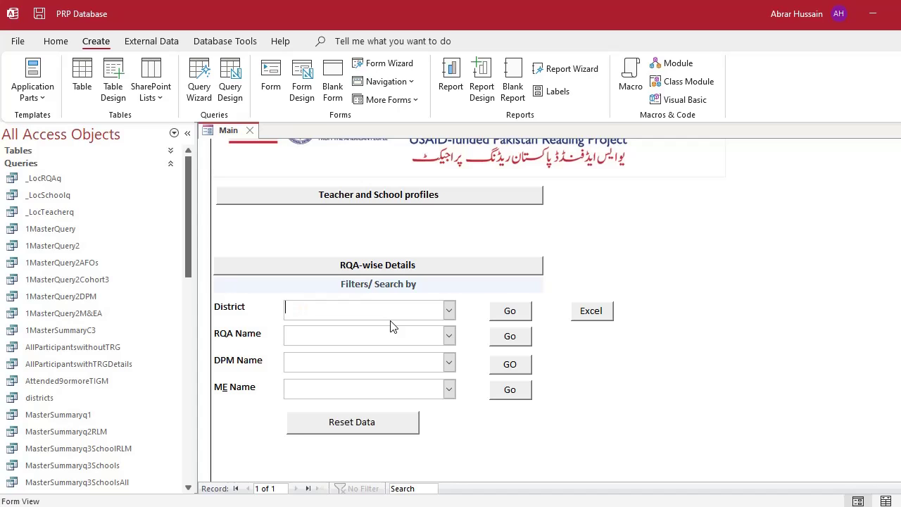
{"action": "left_click", "coordinate": [449, 310]}
{"action": "left_click", "coordinate": [418, 318]}
{"action": "type", "text": "De"}
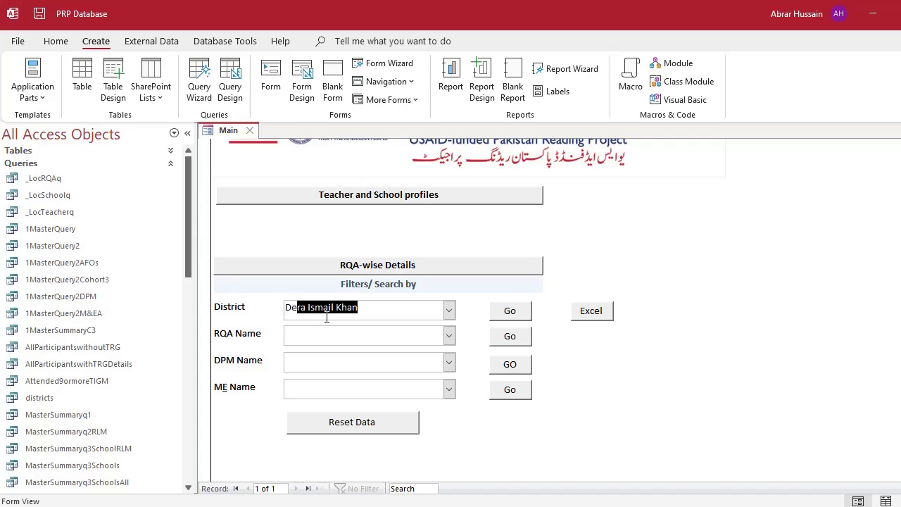
{"action": "type", "text": "ra u"}
{"action": "key", "text": "BackSpace"}
{"action": "type", "text": "is"}
{"action": "key", "text": "Return"}
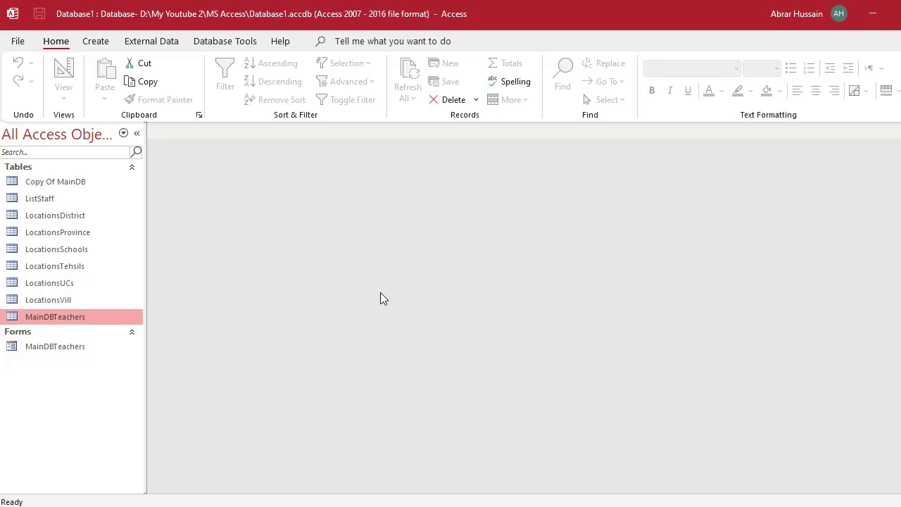
Open the MainDBTeachers table and review its TeacherName, DOB, Age, ContactNo, Province and District columns.
{"action": "double_click", "coordinate": [50, 318]}
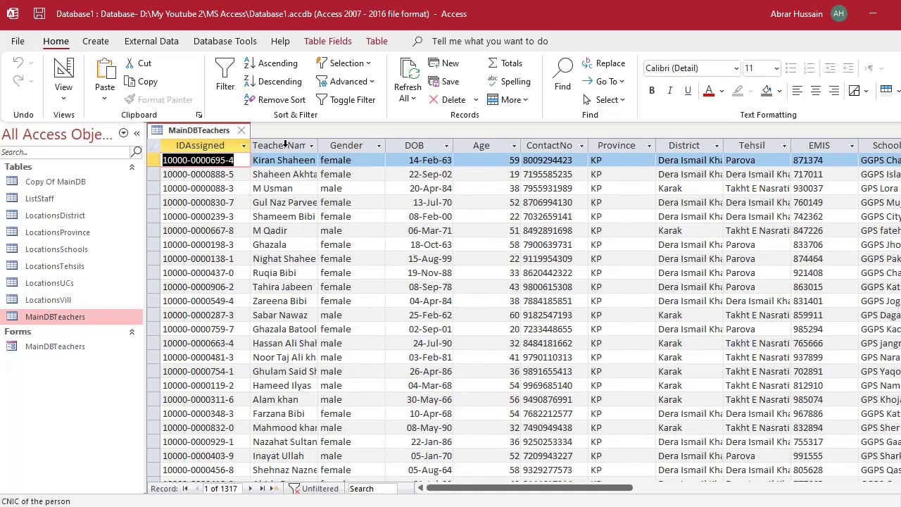
{"action": "left_click", "coordinate": [285, 144]}
{"action": "left_click", "coordinate": [416, 145]}
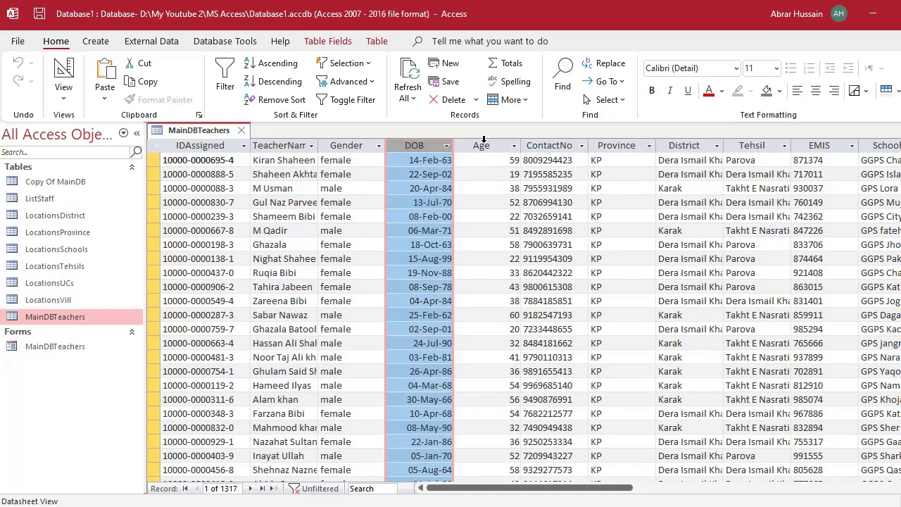
{"action": "left_click", "coordinate": [482, 144]}
{"action": "left_click", "coordinate": [550, 145]}
{"action": "left_click", "coordinate": [624, 144]}
{"action": "left_click", "coordinate": [680, 146]}
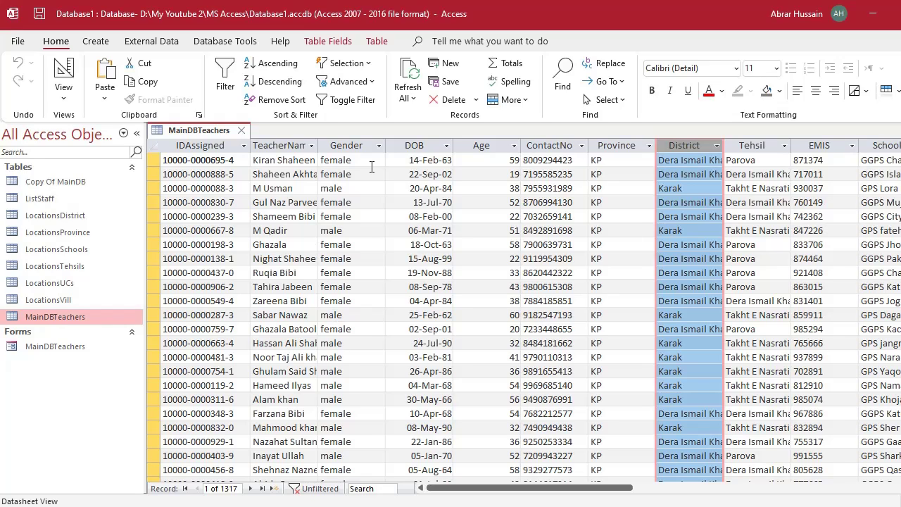
Check sample records' DOB, Age, ContactNo, District and Tehsil values, close the table, show Create commands.
{"action": "left_click", "coordinate": [410, 160]}
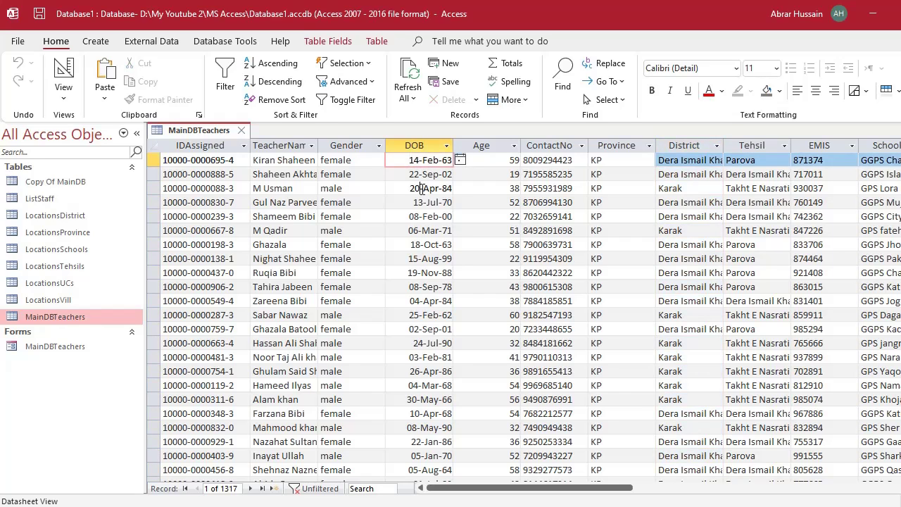
{"action": "left_click", "coordinate": [419, 223]}
{"action": "left_click", "coordinate": [489, 160]}
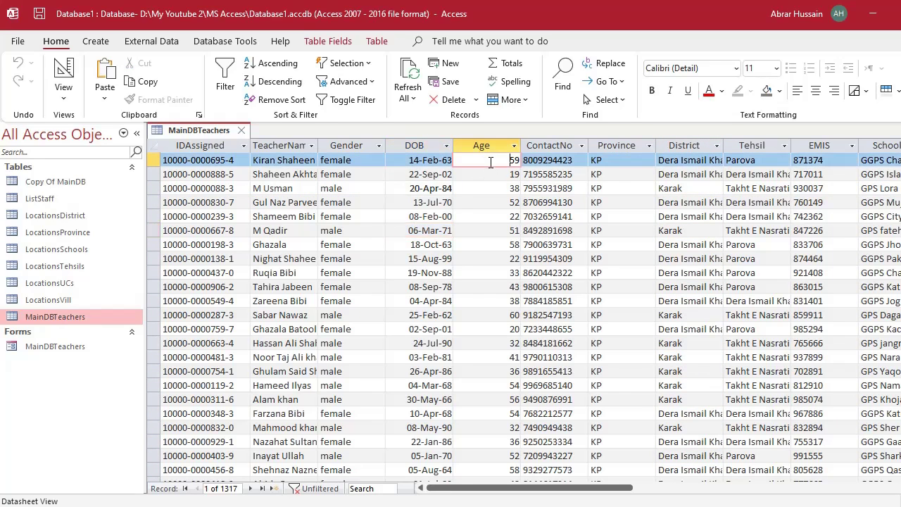
{"action": "left_click", "coordinate": [569, 189]}
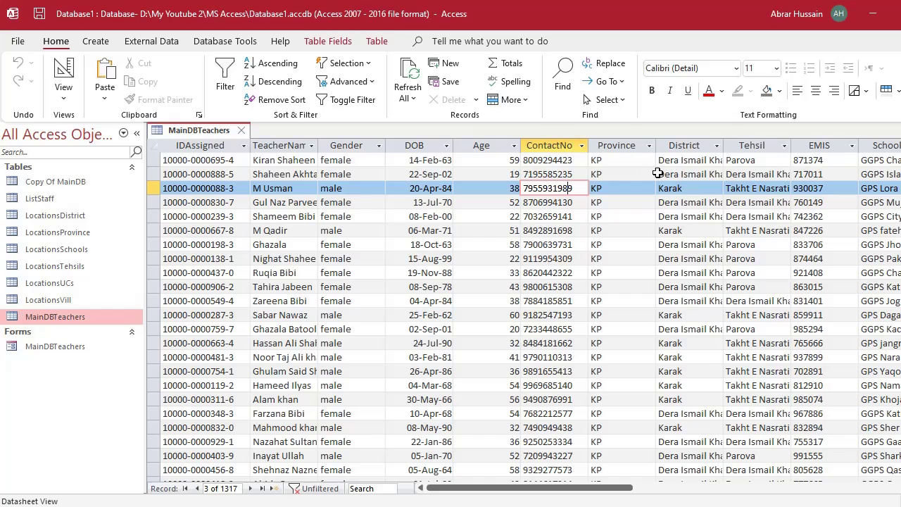
{"action": "left_click", "coordinate": [702, 160]}
{"action": "left_click", "coordinate": [781, 160]}
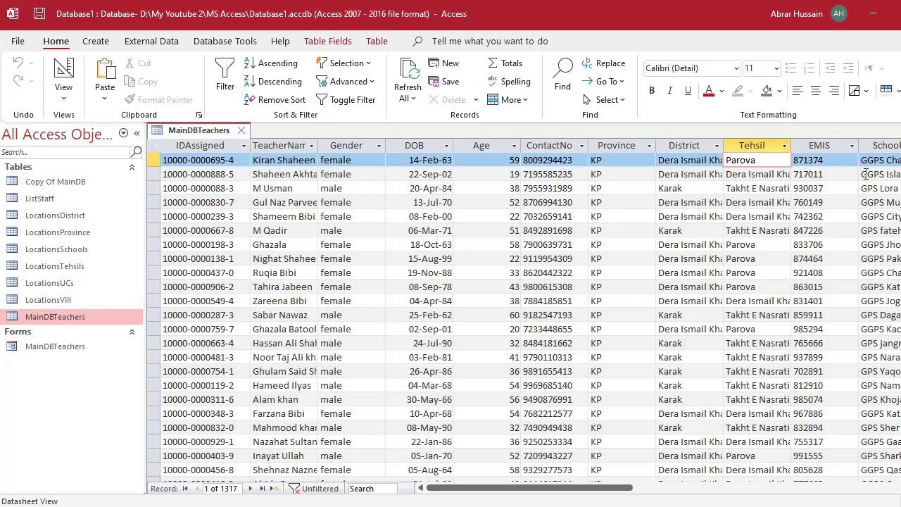
{"action": "key", "text": "Down"}
{"action": "key", "text": "Down"}
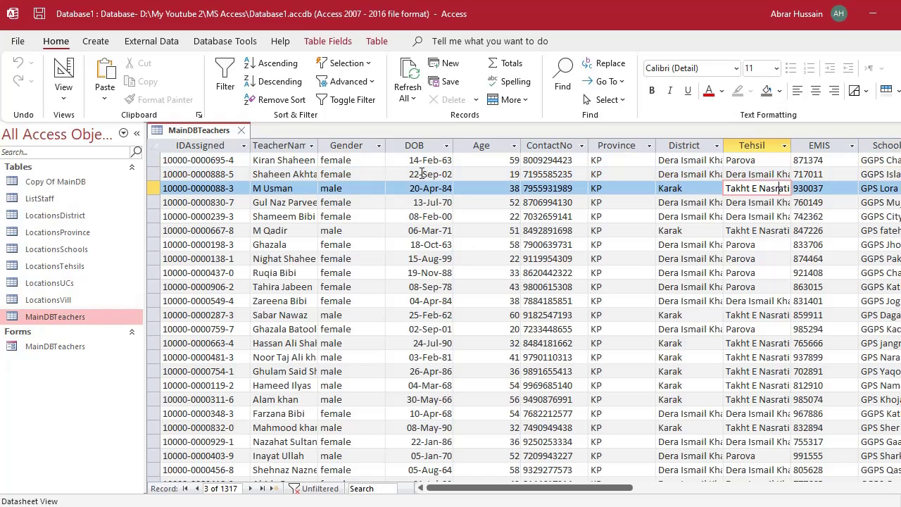
{"action": "left_click", "coordinate": [241, 131]}
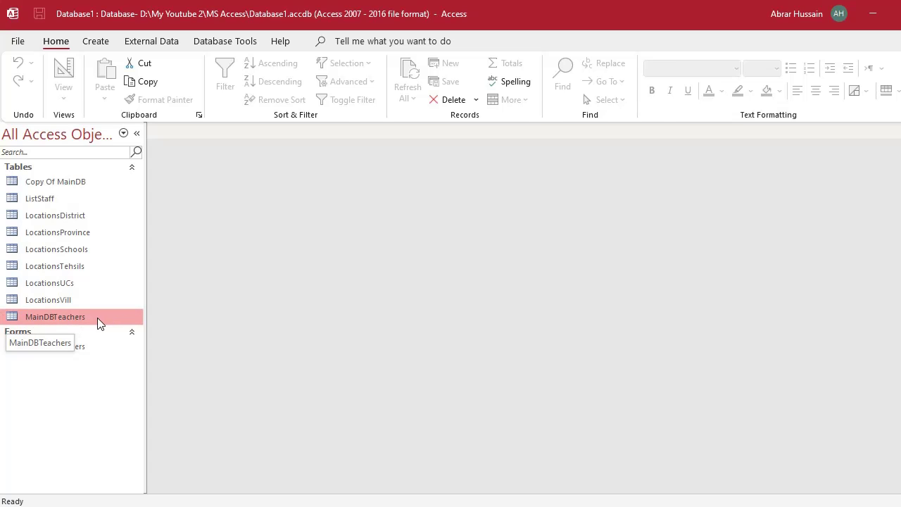
{"action": "left_click", "coordinate": [96, 41]}
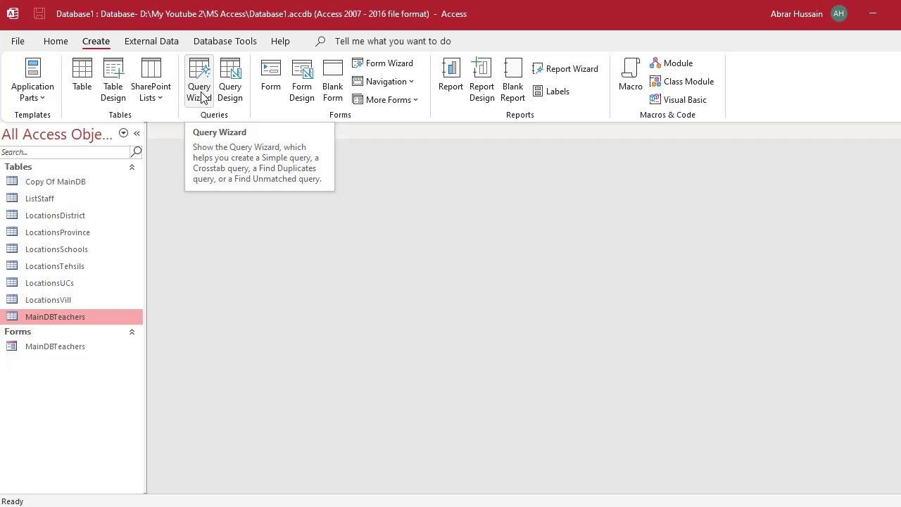
Start a new query in Design view with the MainDBTeachers table added.
{"action": "left_click", "coordinate": [239, 109]}
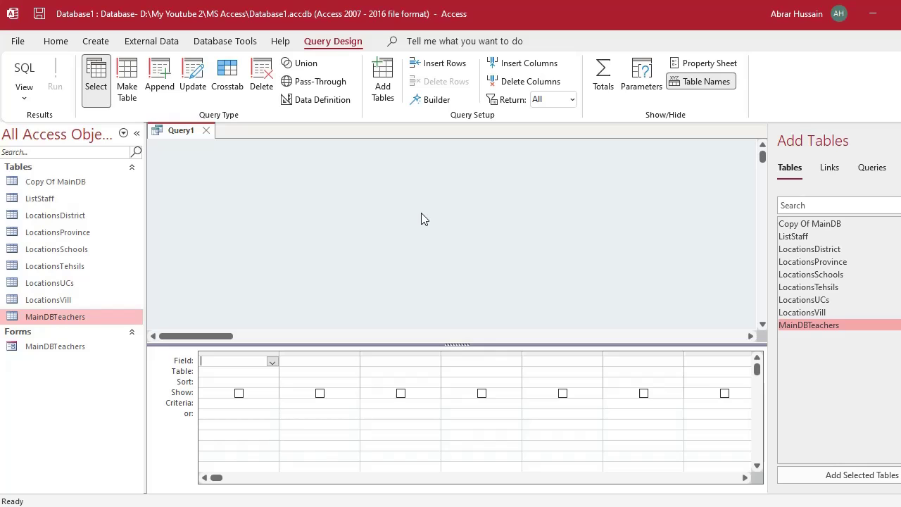
{"action": "left_click_drag", "start_coordinate": [50, 324], "coordinate": [297, 216]}
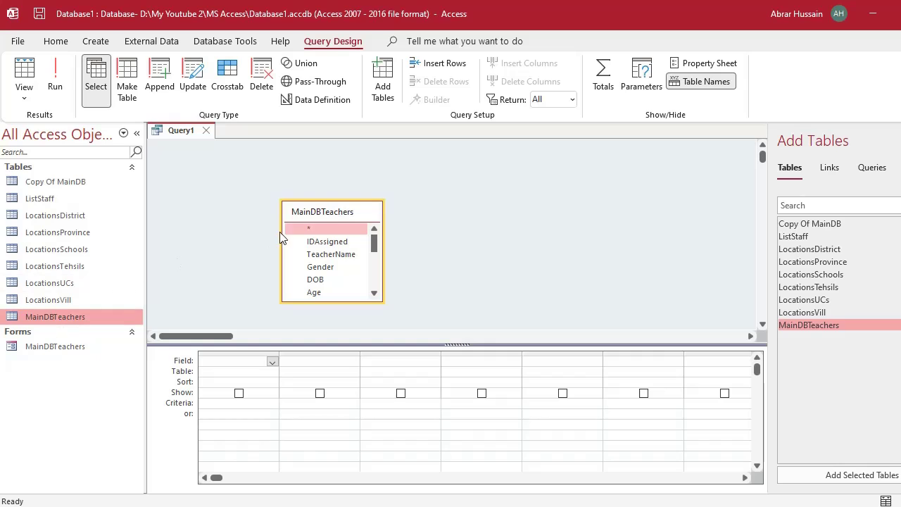
{"action": "left_click_drag", "start_coordinate": [337, 214], "coordinate": [315, 184]}
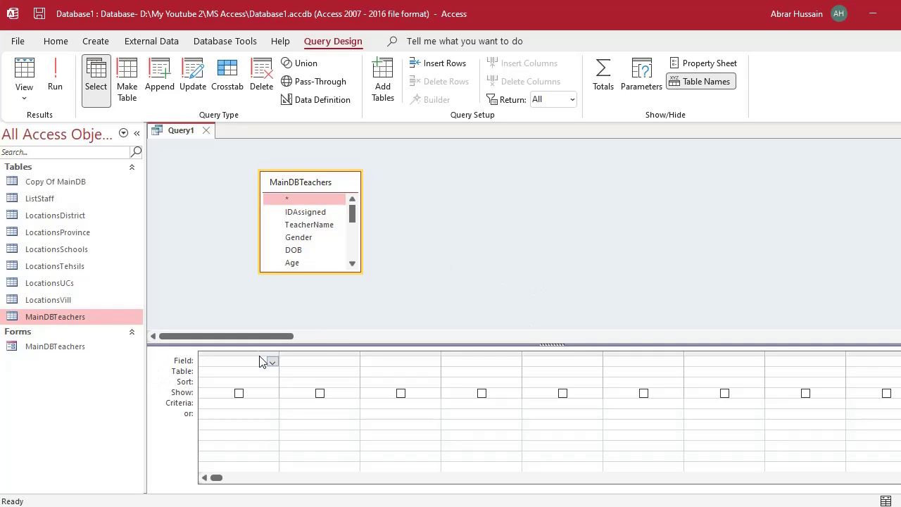
Reposition and enlarge the MainDBTeachers field list so most of its fields are visible.
{"action": "left_click", "coordinate": [306, 212]}
{"action": "left_click", "coordinate": [306, 250]}
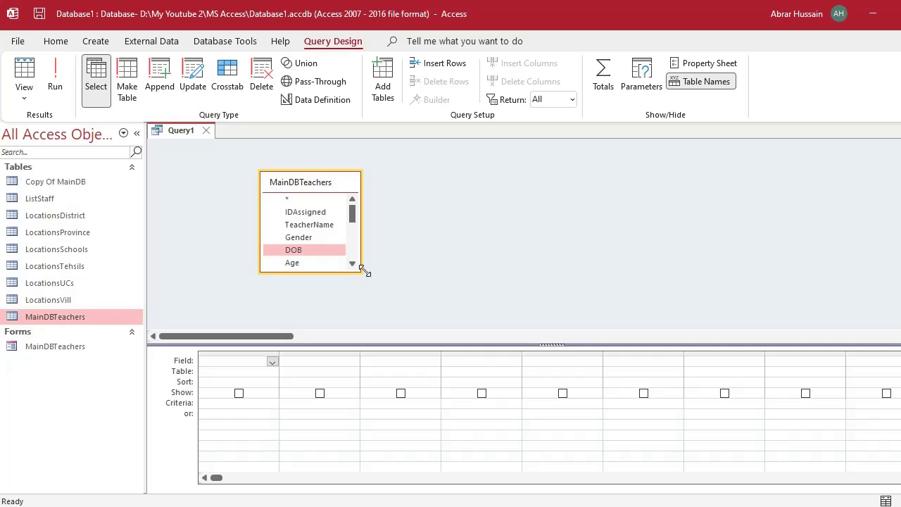
{"action": "left_click_drag", "start_coordinate": [365, 271], "coordinate": [384, 330]}
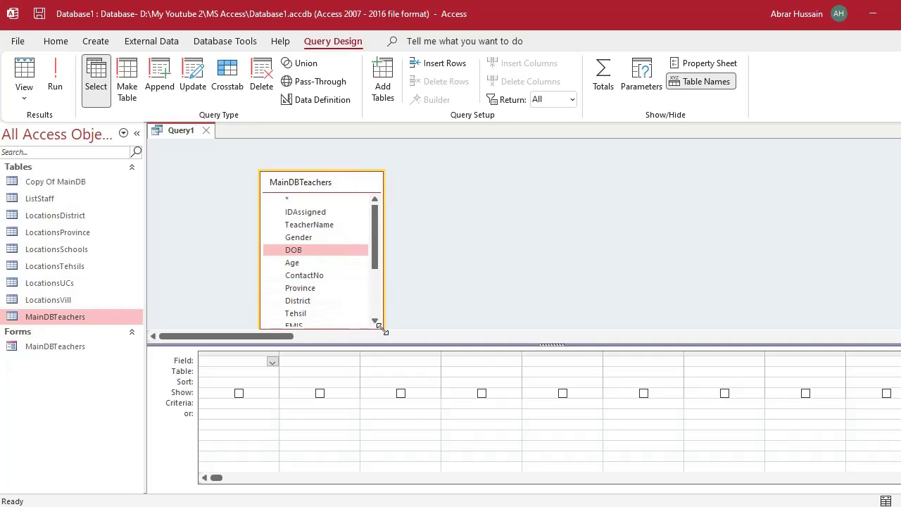
{"action": "left_click_drag", "start_coordinate": [343, 186], "coordinate": [343, 151]}
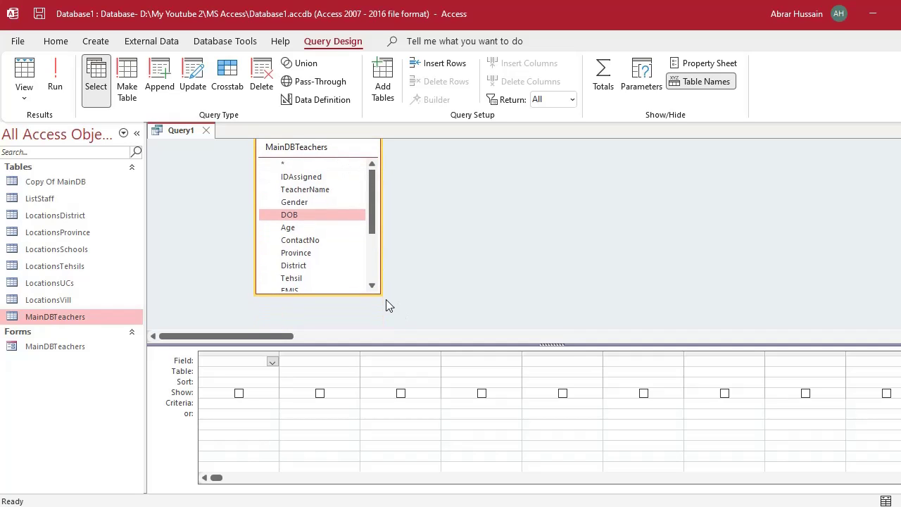
{"action": "left_click_drag", "start_coordinate": [380, 294], "coordinate": [395, 328]}
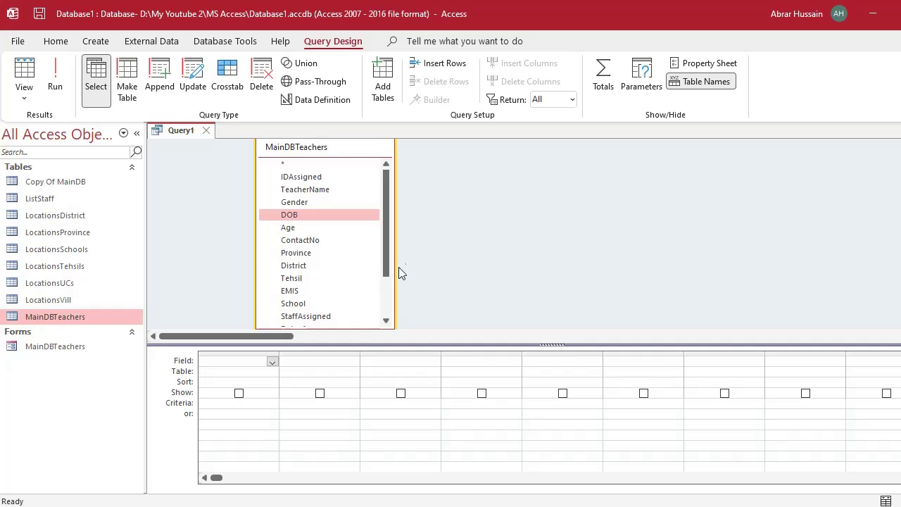
{"action": "left_click_drag", "start_coordinate": [387, 237], "coordinate": [387, 232]}
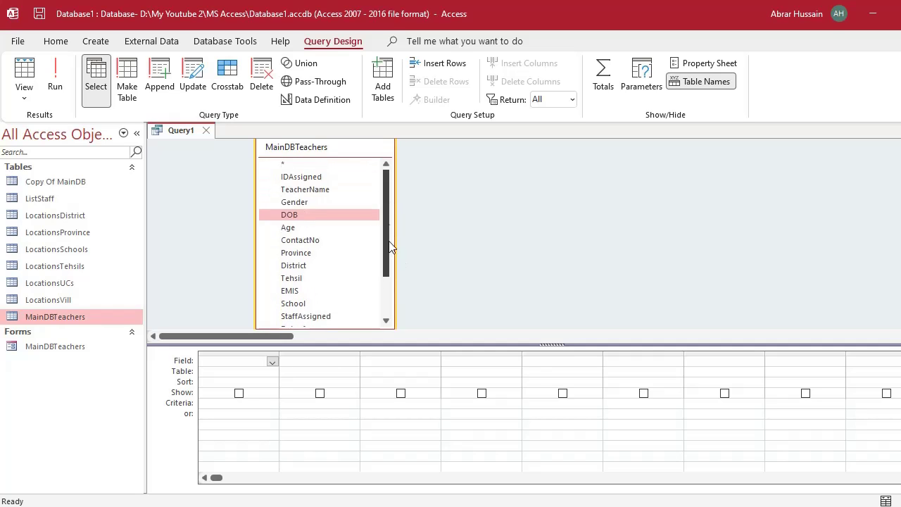
{"action": "scroll", "coordinate": [392, 246], "scroll_direction": "down", "scroll_amount": 2}
{"action": "left_click", "coordinate": [303, 244]}
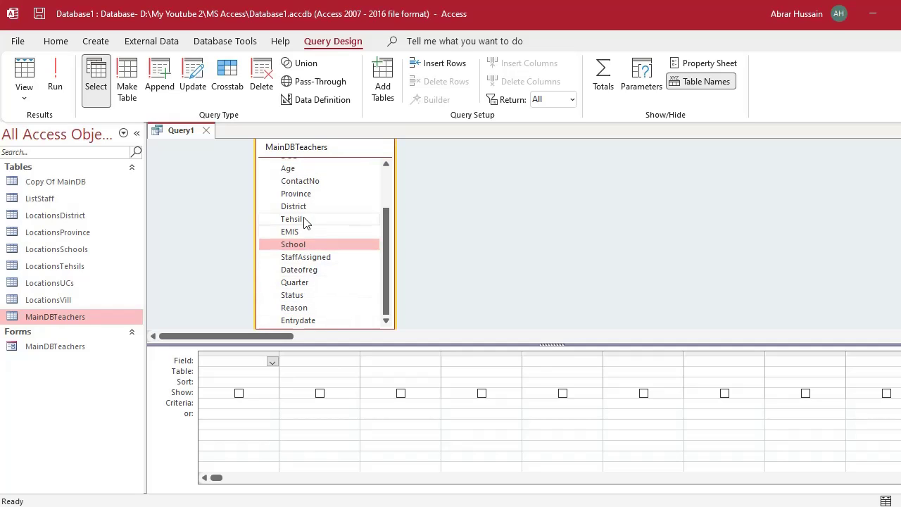
{"action": "left_click", "coordinate": [304, 219]}
{"action": "left_click_drag", "start_coordinate": [387, 260], "coordinate": [398, 189]}
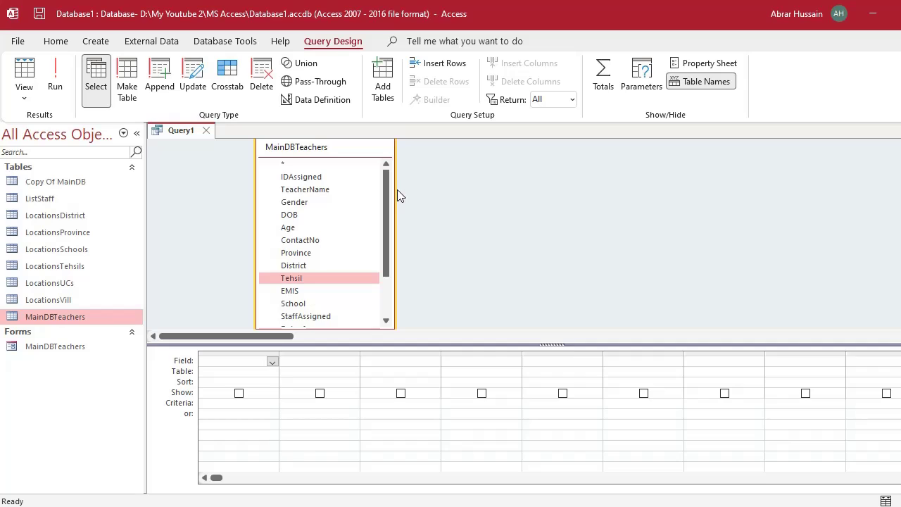
Add the TeacherName, Gender, Age and District fields to the query grid.
{"action": "left_click", "coordinate": [316, 194]}
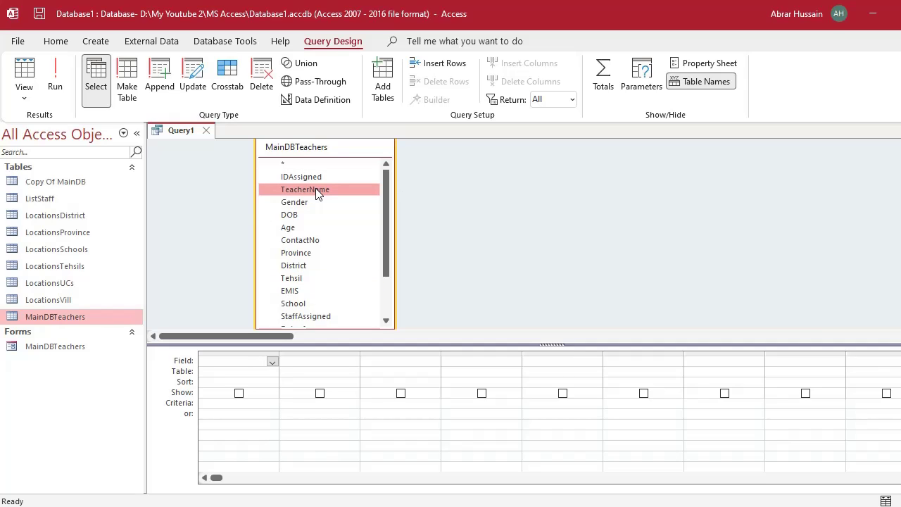
{"action": "double_click", "coordinate": [317, 194]}
{"action": "double_click", "coordinate": [304, 204]}
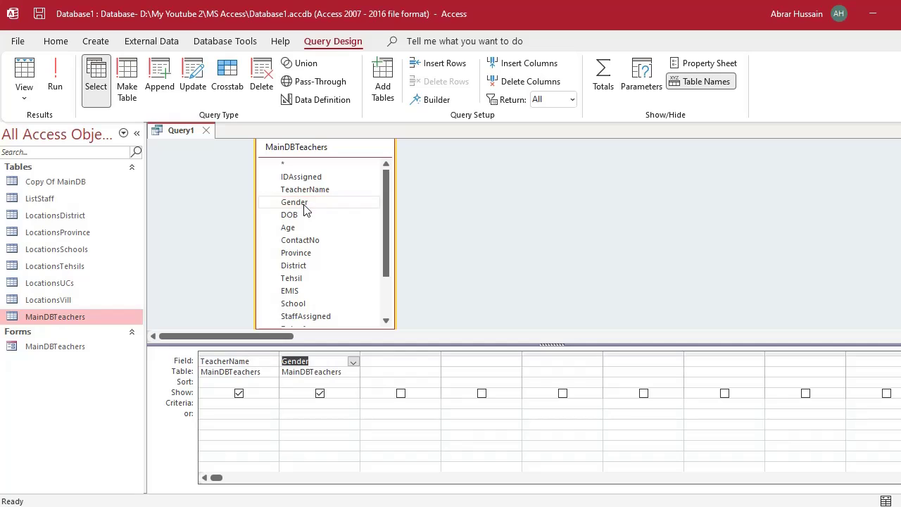
{"action": "double_click", "coordinate": [300, 229]}
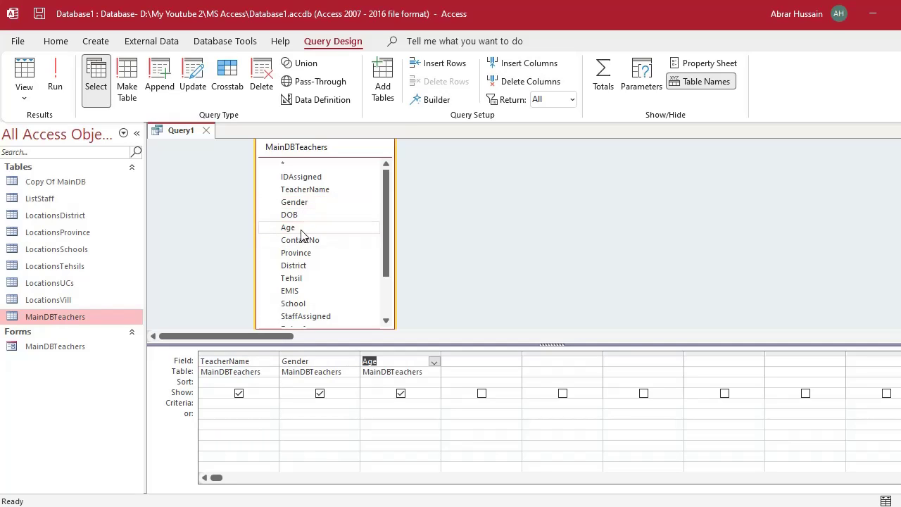
{"action": "double_click", "coordinate": [309, 265]}
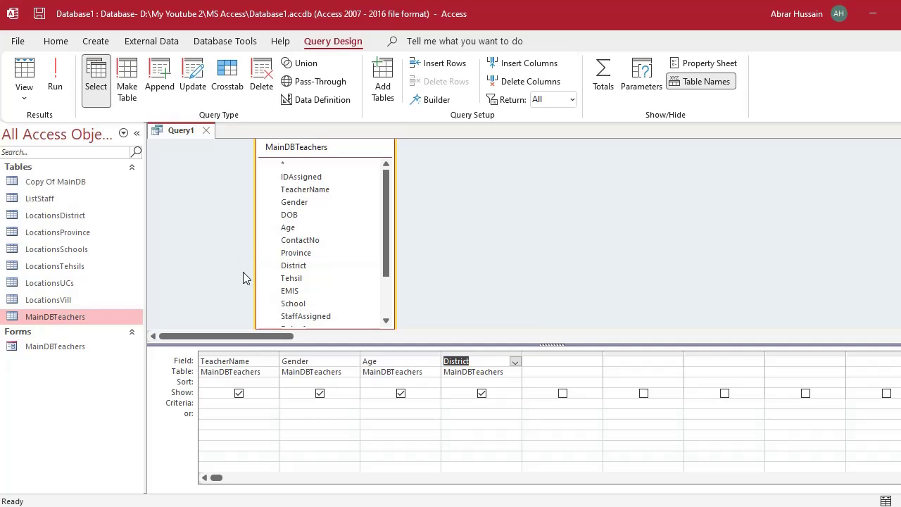
{"action": "left_click", "coordinate": [25, 99]}
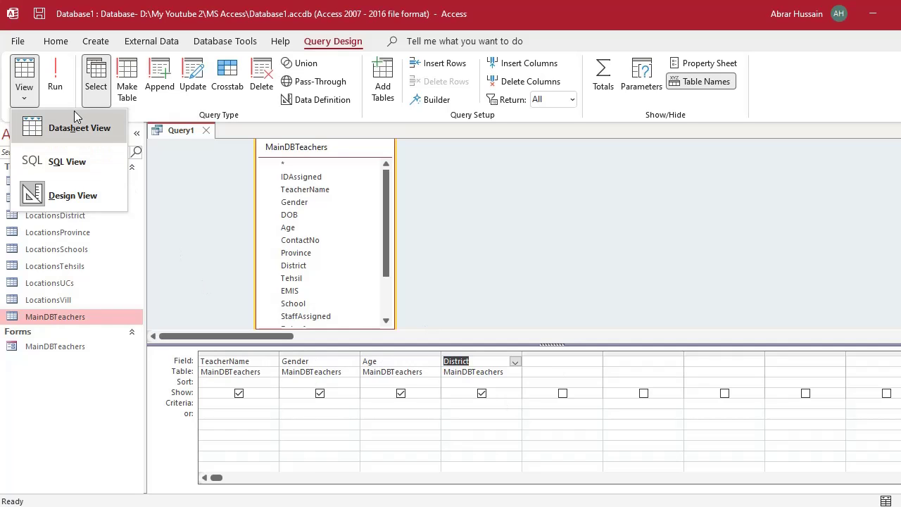
View the 1317-record datasheet and widen the TeacherName column so full names show.
{"action": "left_click", "coordinate": [56, 77]}
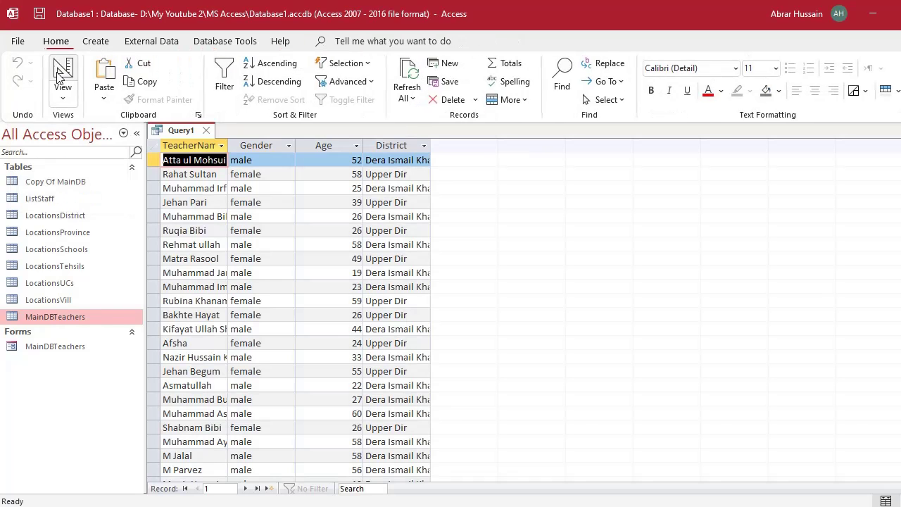
{"action": "left_click_drag", "start_coordinate": [227, 145], "coordinate": [295, 145]}
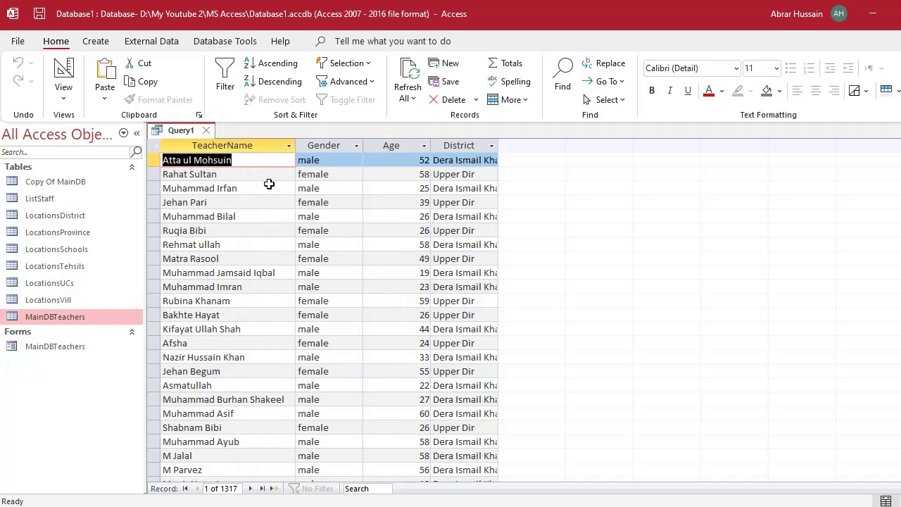
{"action": "left_click", "coordinate": [264, 146]}
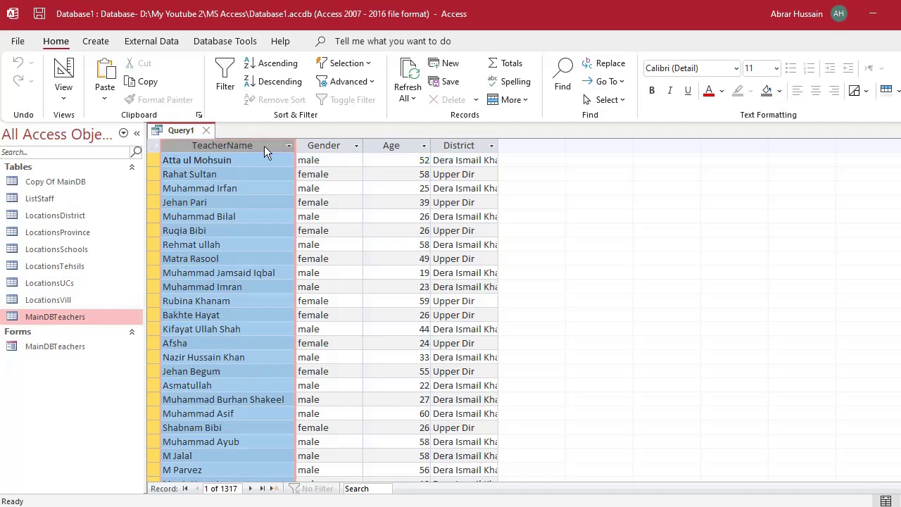
{"action": "left_click", "coordinate": [340, 146]}
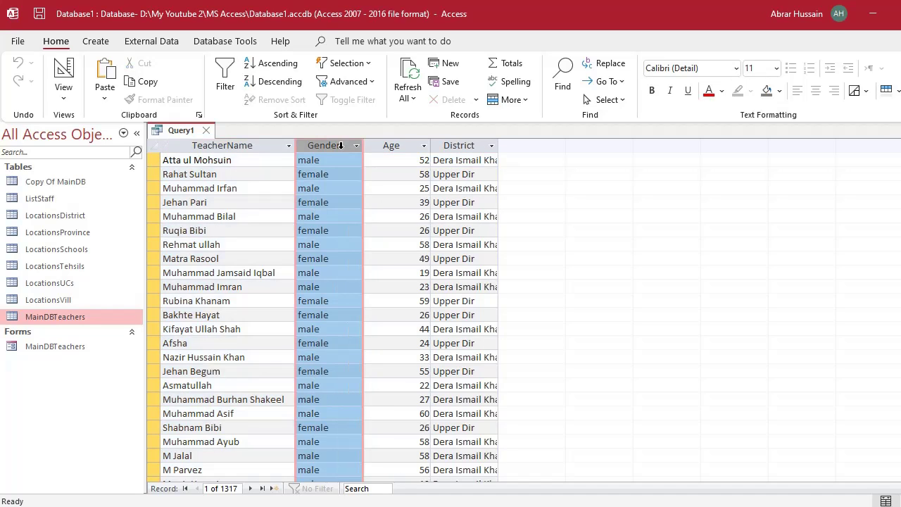
{"action": "left_click", "coordinate": [424, 146]}
{"action": "left_click", "coordinate": [459, 146]}
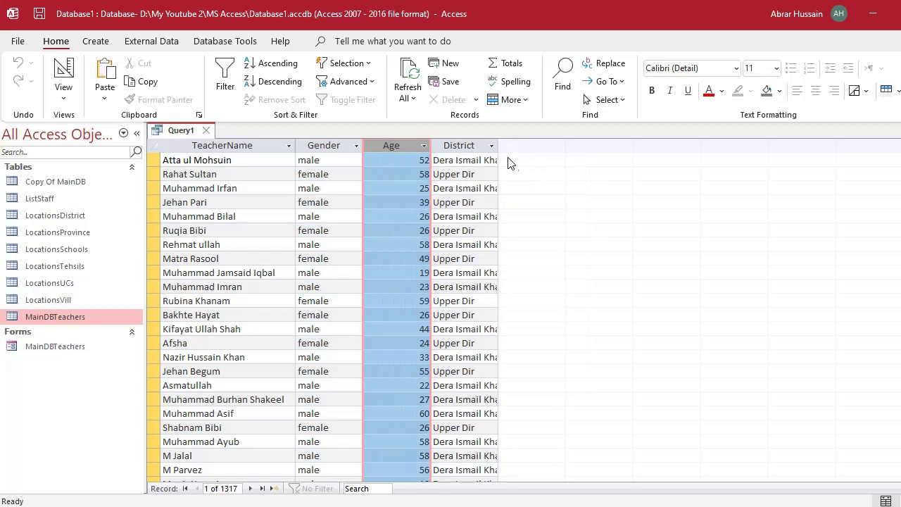
{"action": "left_click", "coordinate": [458, 145]}
Scroll through the results, then switch Query1 back to Design view.
{"action": "scroll", "coordinate": [381, 341], "scroll_direction": "down", "scroll_amount": 20}
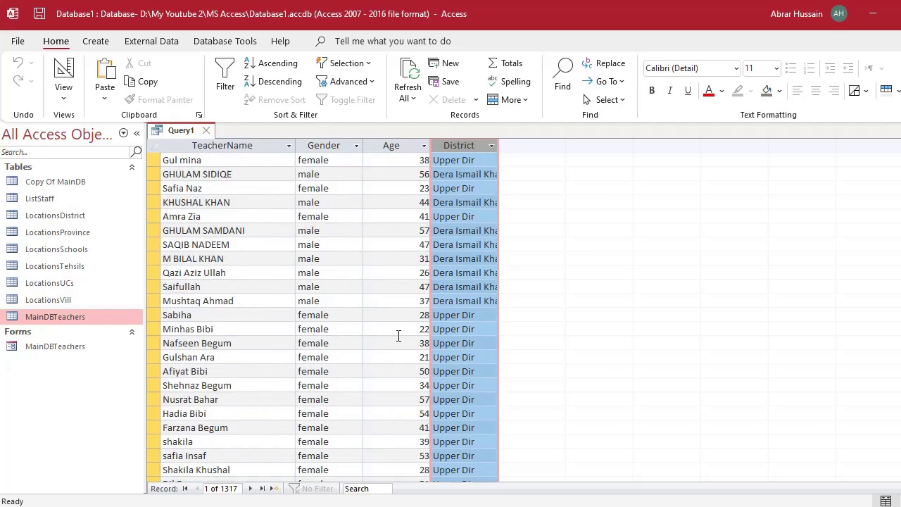
{"action": "scroll", "coordinate": [442, 319], "scroll_direction": "up", "scroll_amount": 15}
{"action": "scroll", "coordinate": [442, 318], "scroll_direction": "up", "scroll_amount": 6}
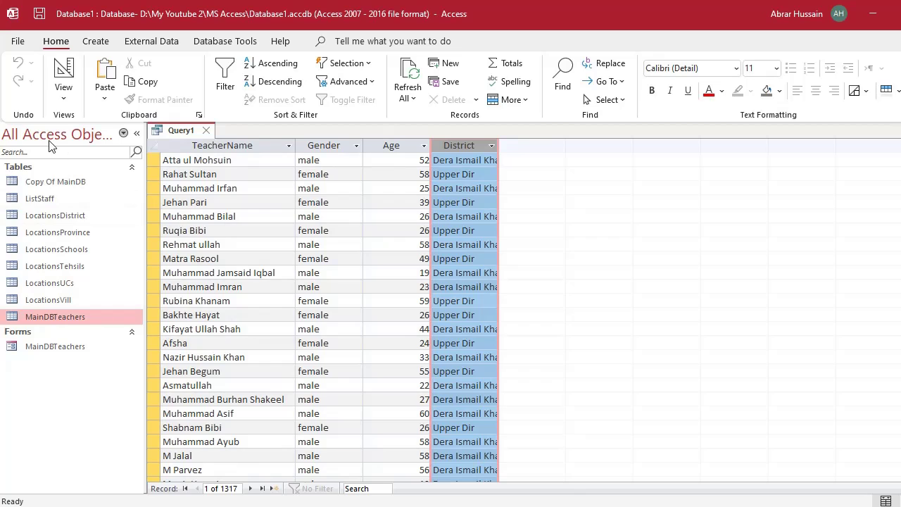
{"action": "left_click", "coordinate": [63, 98]}
{"action": "left_click", "coordinate": [98, 195]}
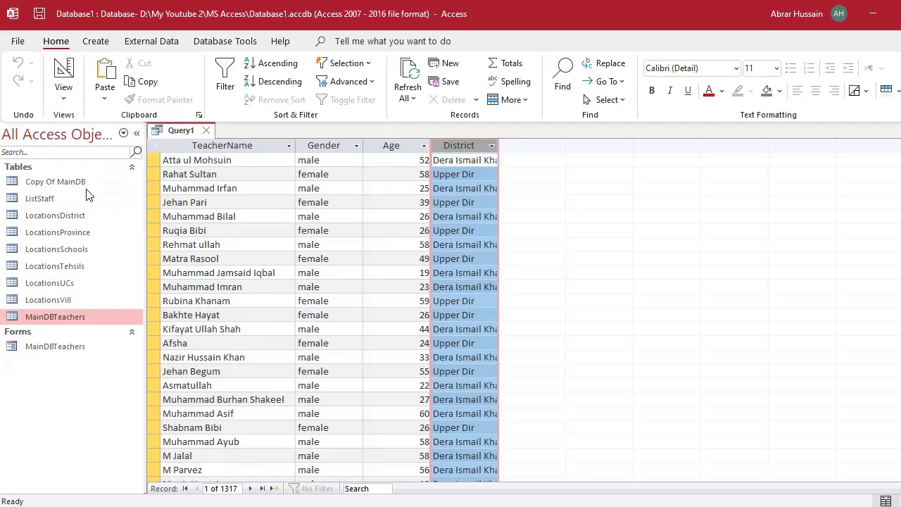
Add School and EMIS to the grid, placing EMIS in front of School.
{"action": "left_click", "coordinate": [292, 291]}
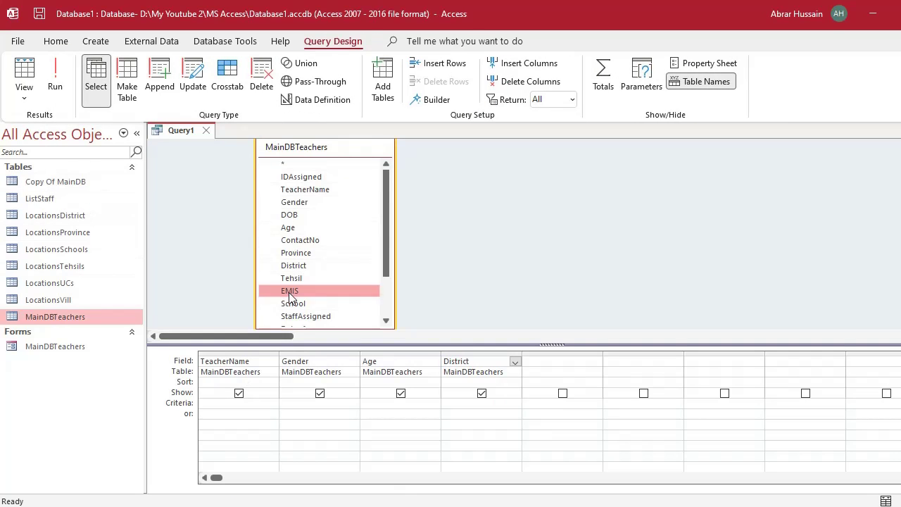
{"action": "scroll", "coordinate": [324, 303], "scroll_direction": "down", "scroll_amount": 1}
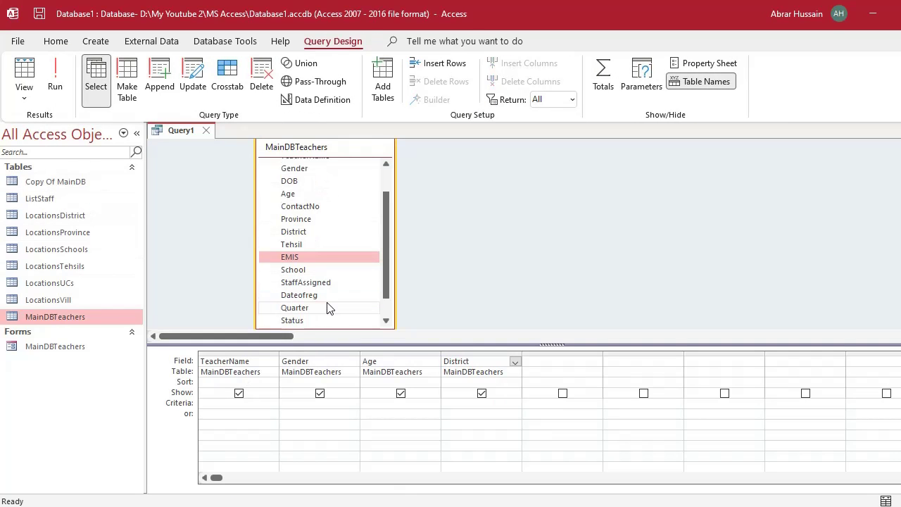
{"action": "double_click", "coordinate": [301, 270]}
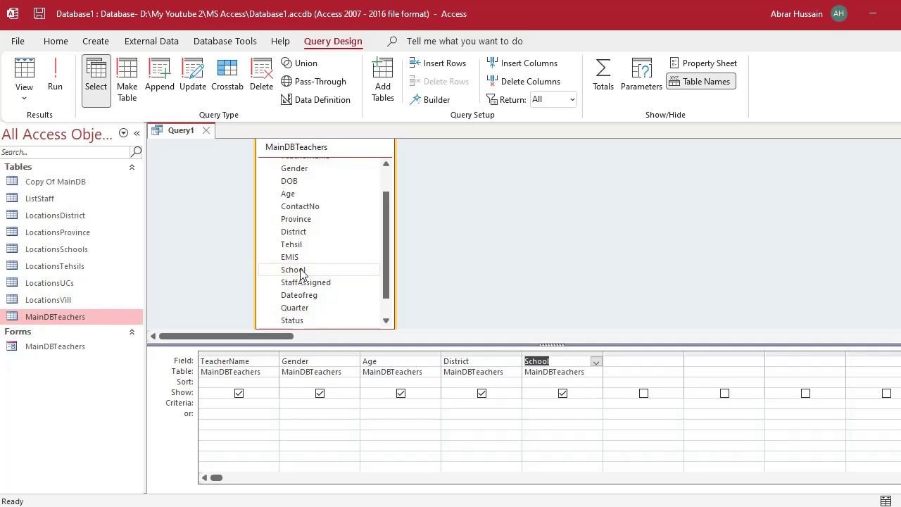
{"action": "left_click_drag", "start_coordinate": [302, 258], "coordinate": [578, 364]}
{"action": "left_click", "coordinate": [638, 354]}
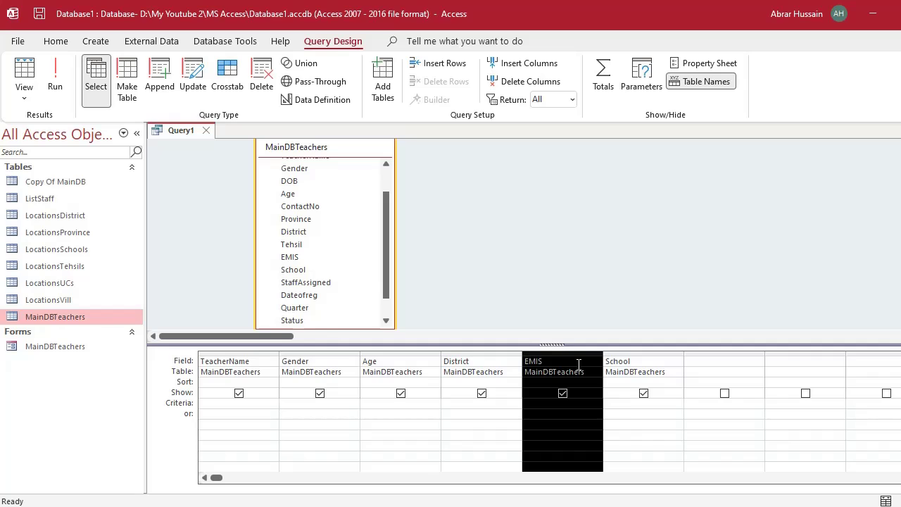
{"action": "left_click_drag", "start_coordinate": [562, 355], "coordinate": [702, 360]}
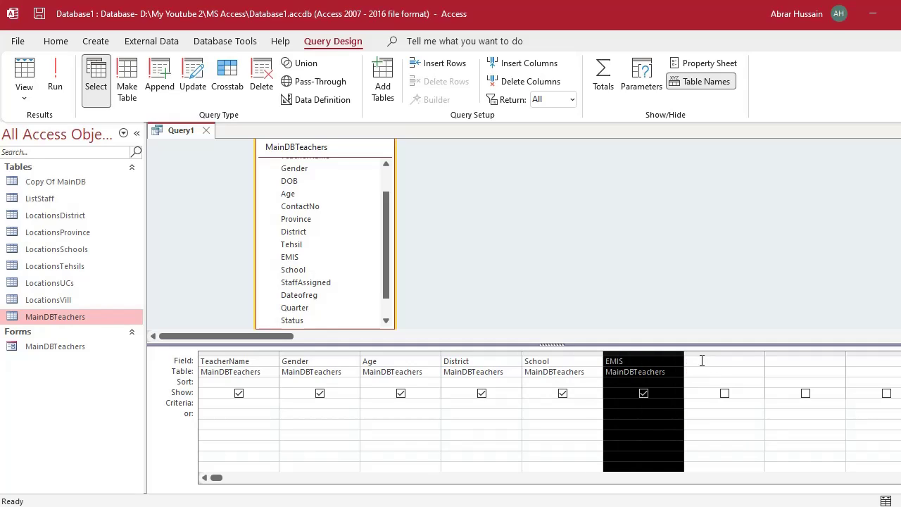
{"action": "left_click", "coordinate": [628, 356]}
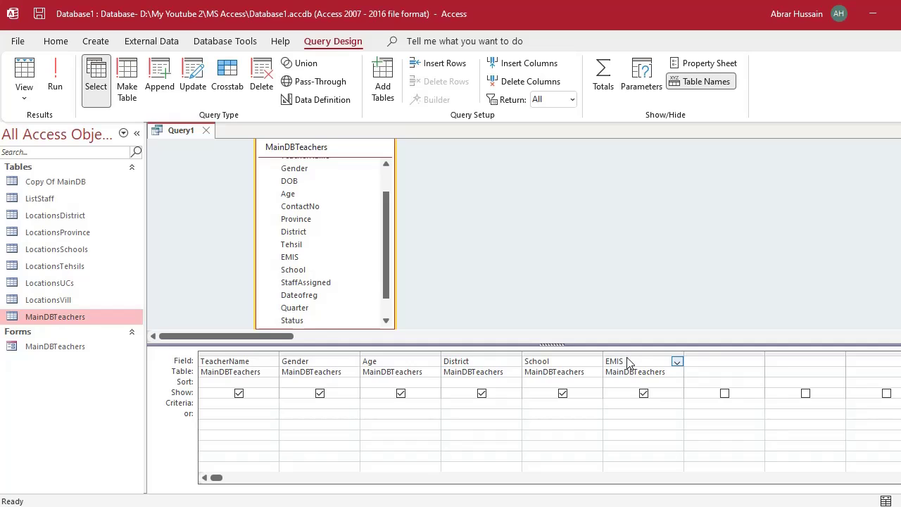
{"action": "left_click", "coordinate": [627, 352]}
{"action": "left_click_drag", "start_coordinate": [627, 352], "coordinate": [534, 352]}
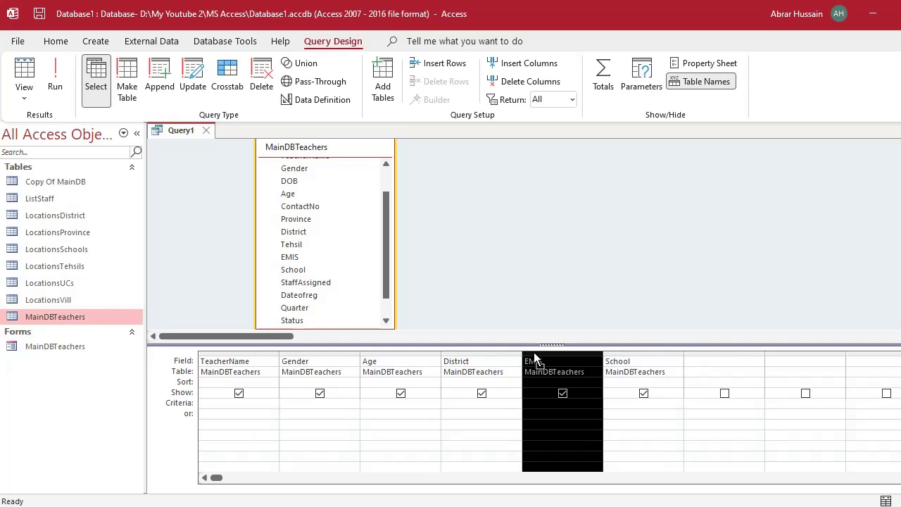
Move District to the last column, check the 1317 records, and return to Design view.
{"action": "left_click", "coordinate": [471, 354]}
{"action": "left_click_drag", "start_coordinate": [472, 356], "coordinate": [683, 368]}
{"action": "left_click_drag", "start_coordinate": [695, 375], "coordinate": [693, 371]}
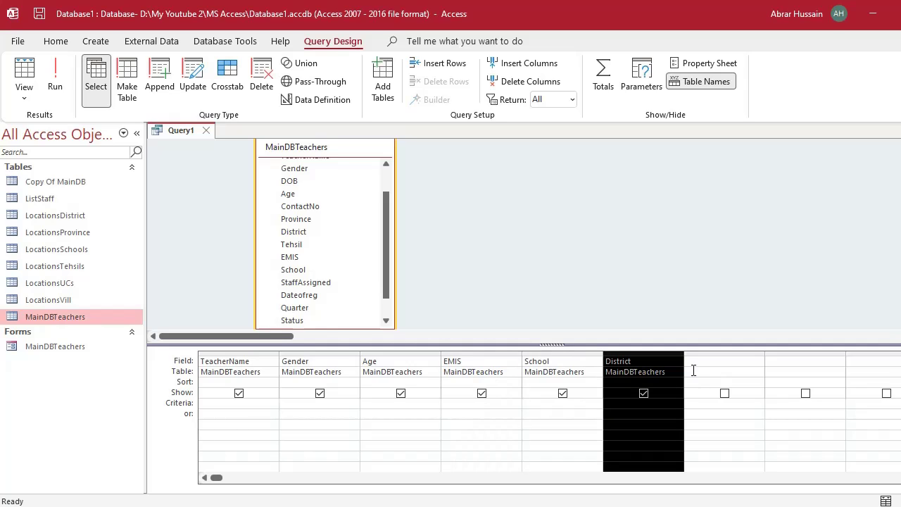
{"action": "key", "text": "Delete"}
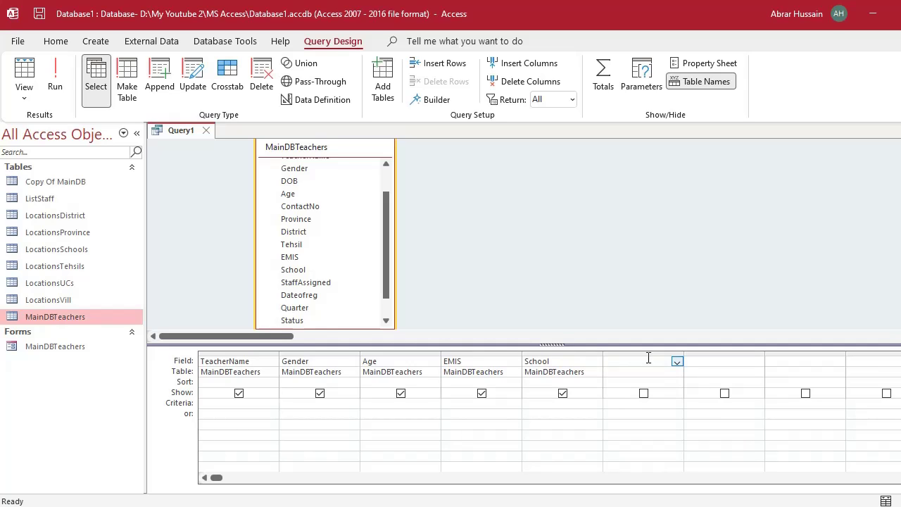
{"action": "double_click", "coordinate": [307, 233]}
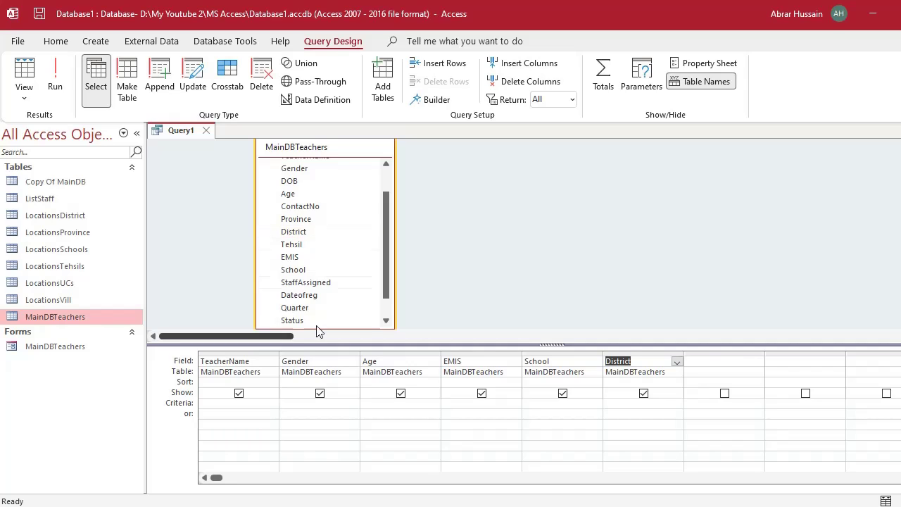
{"action": "left_click", "coordinate": [52, 85]}
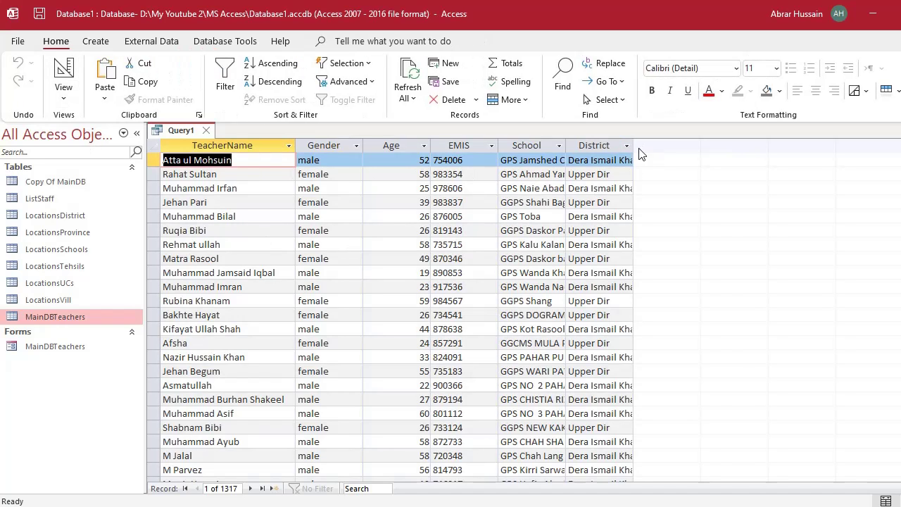
{"action": "left_click_drag", "start_coordinate": [634, 144], "coordinate": [676, 144]}
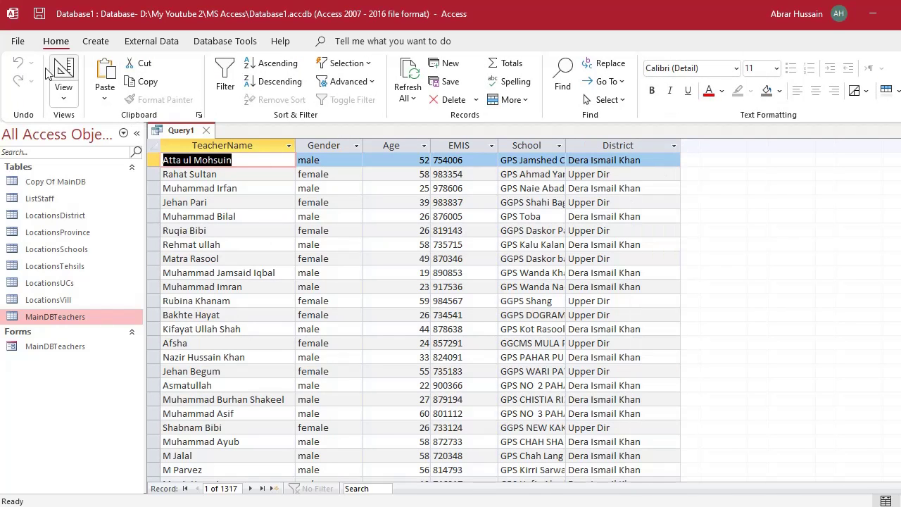
{"action": "left_click", "coordinate": [64, 74]}
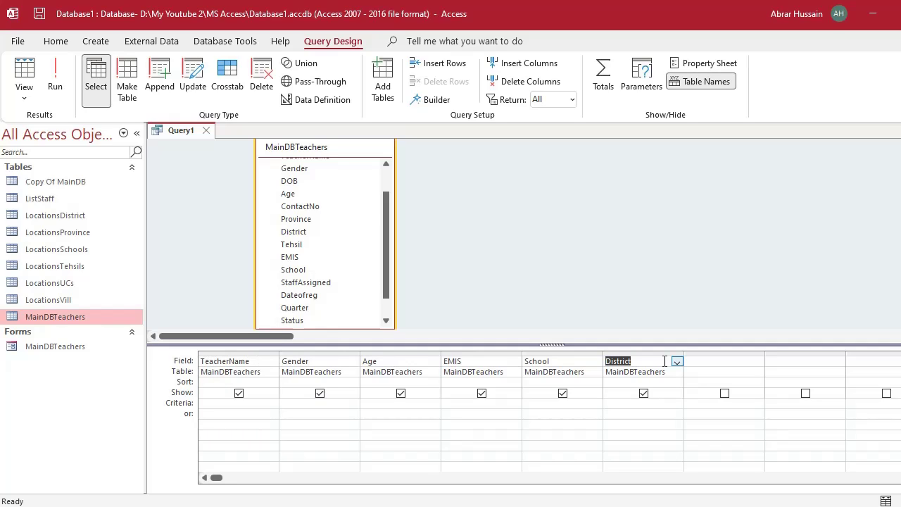
Click through the grid columns and reposition the table's field list.
{"action": "left_click", "coordinate": [226, 371]}
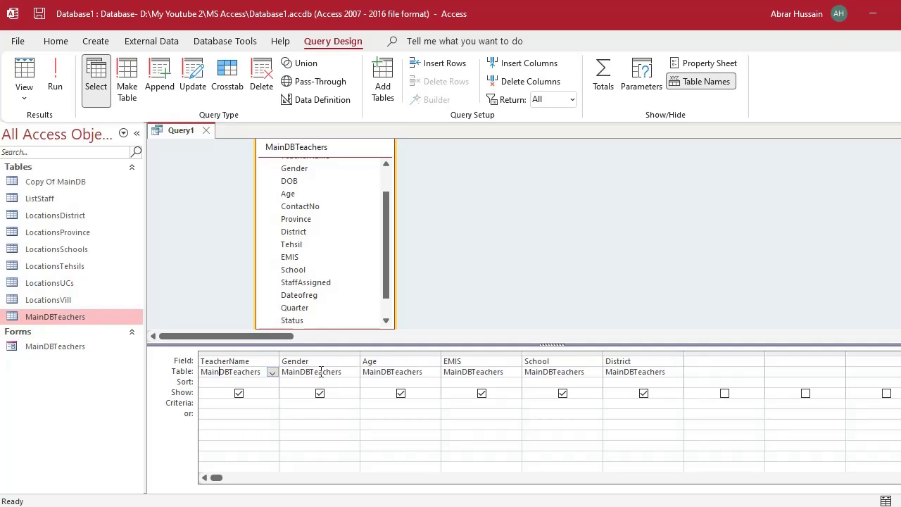
{"action": "left_click", "coordinate": [293, 371]}
{"action": "left_click", "coordinate": [414, 371]}
{"action": "left_click_drag", "start_coordinate": [386, 252], "coordinate": [383, 206]}
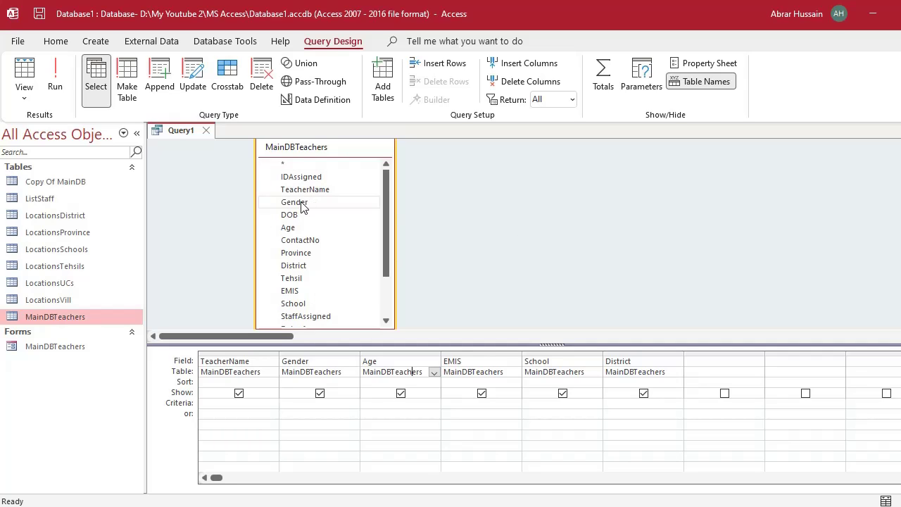
{"action": "left_click", "coordinate": [302, 205]}
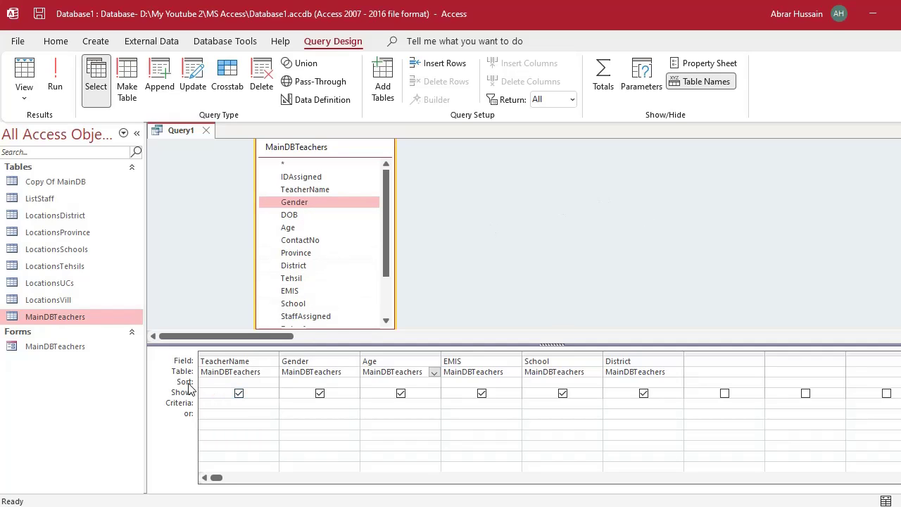
Set the TeacherName sort to Ascending, leaving other fields unsorted, and run the query.
{"action": "left_click", "coordinate": [212, 384]}
{"action": "left_click", "coordinate": [301, 383]}
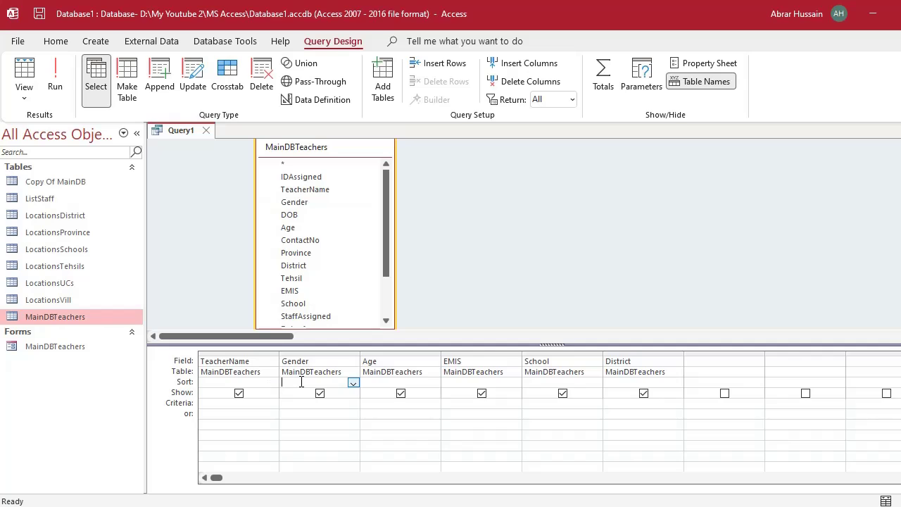
{"action": "left_click", "coordinate": [380, 385]}
{"action": "left_click", "coordinate": [262, 382]}
{"action": "left_click", "coordinate": [329, 382]}
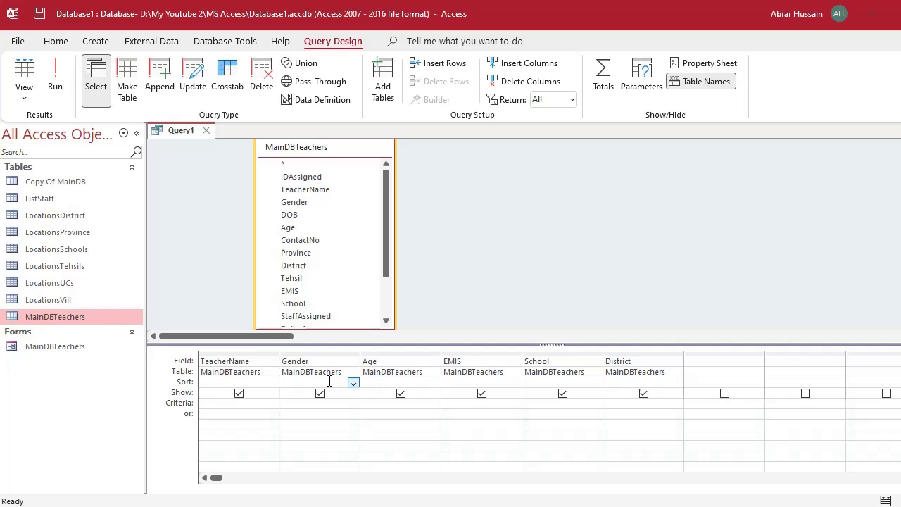
{"action": "left_click", "coordinate": [216, 382]}
{"action": "left_click", "coordinate": [515, 382]}
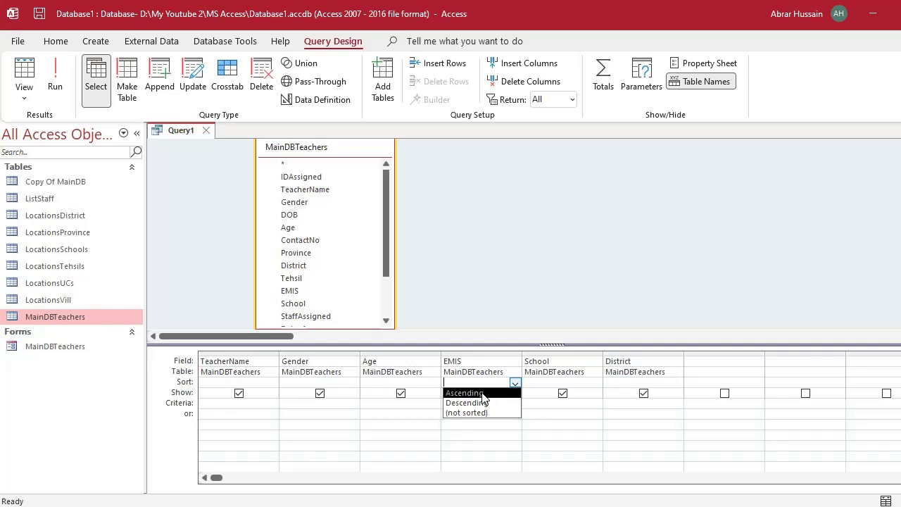
{"action": "left_click", "coordinate": [631, 381]}
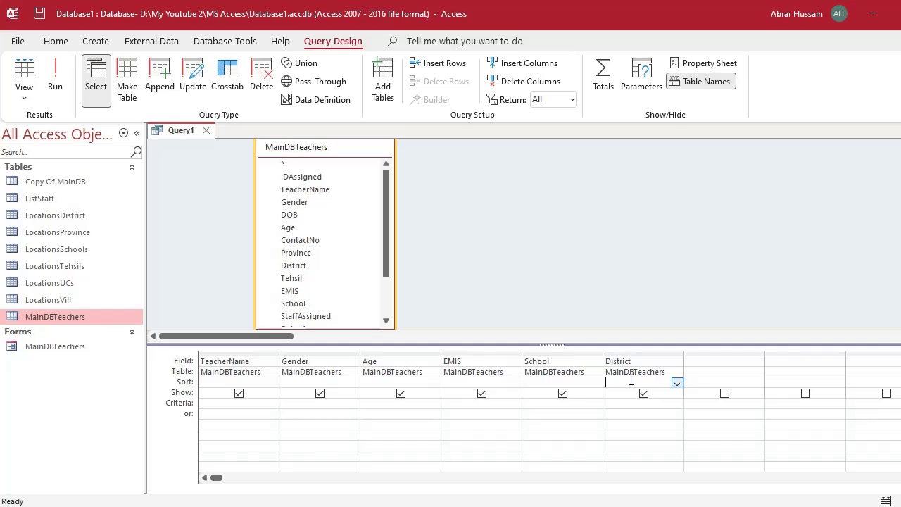
{"action": "left_click", "coordinate": [677, 382]}
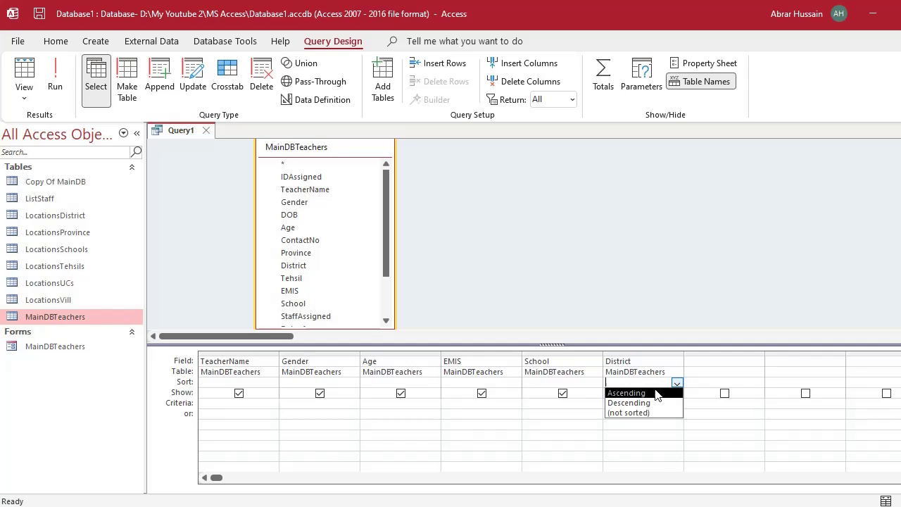
{"action": "left_click", "coordinate": [243, 382]}
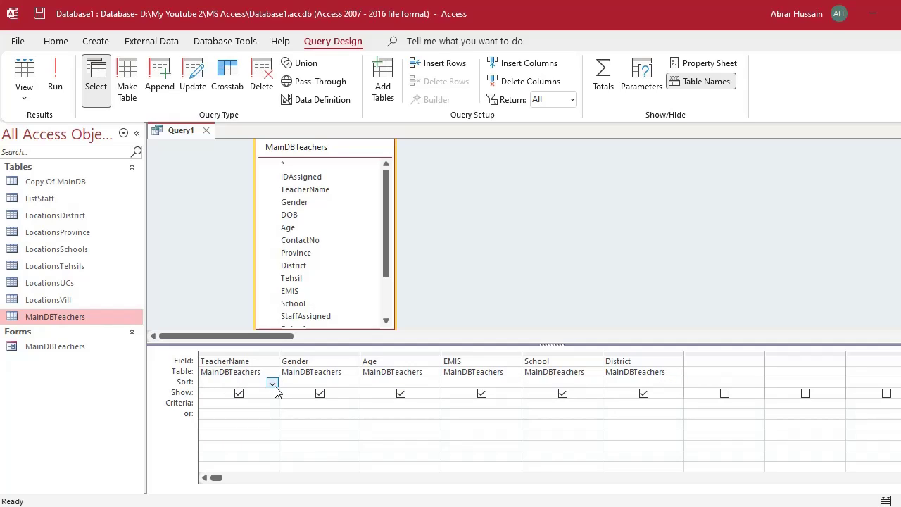
{"action": "left_click", "coordinate": [272, 382]}
{"action": "left_click", "coordinate": [259, 393]}
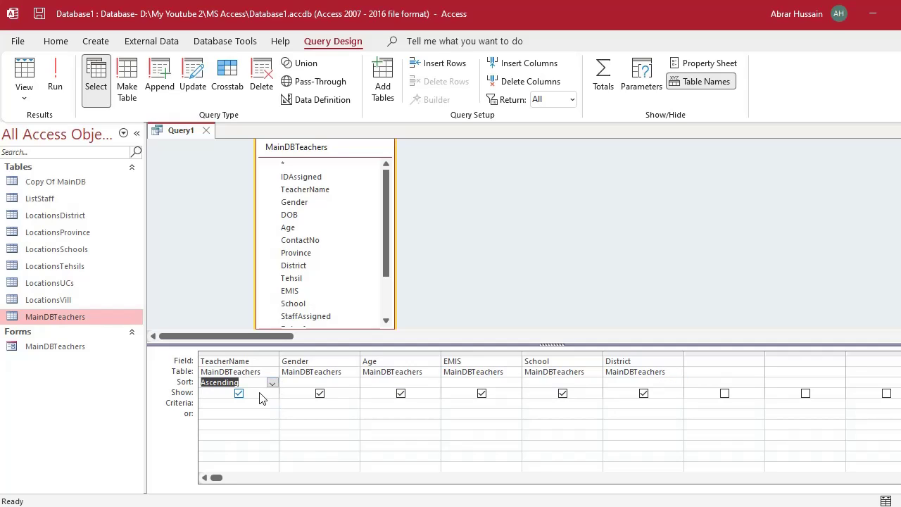
{"action": "left_click", "coordinate": [55, 79]}
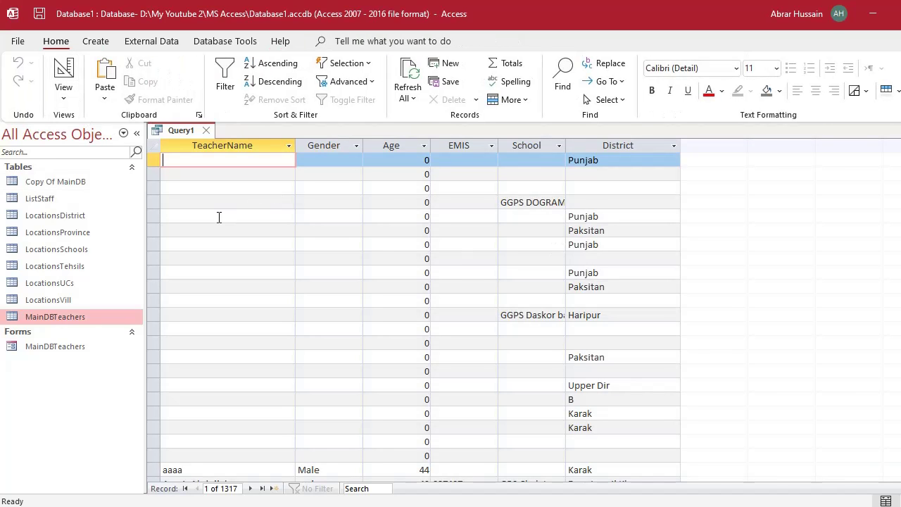
Scroll the name-sorted results and compare them against the opened MainDBTeachers table.
{"action": "scroll", "coordinate": [217, 216], "scroll_direction": "down", "scroll_amount": 1}
{"action": "scroll", "coordinate": [217, 217], "scroll_direction": "down", "scroll_amount": 5}
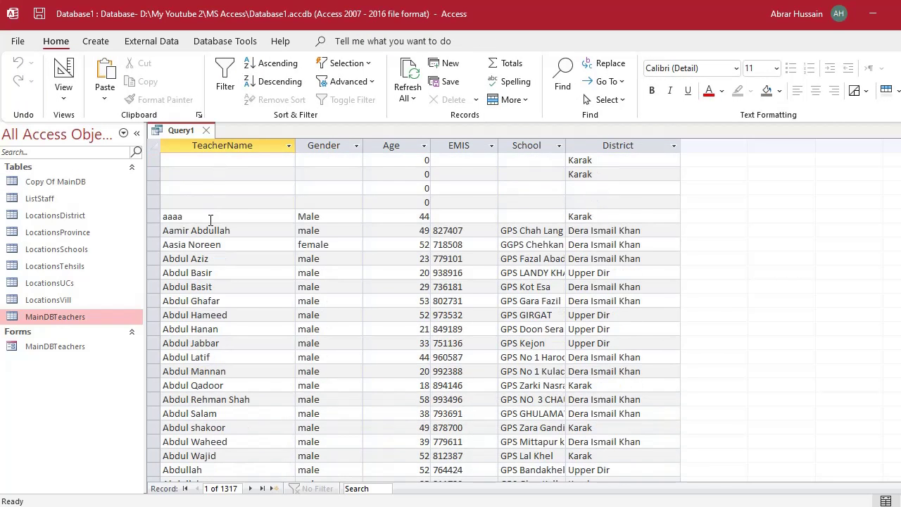
{"action": "scroll", "coordinate": [210, 221], "scroll_direction": "down", "scroll_amount": 4}
{"action": "scroll", "coordinate": [210, 221], "scroll_direction": "up", "scroll_amount": 6}
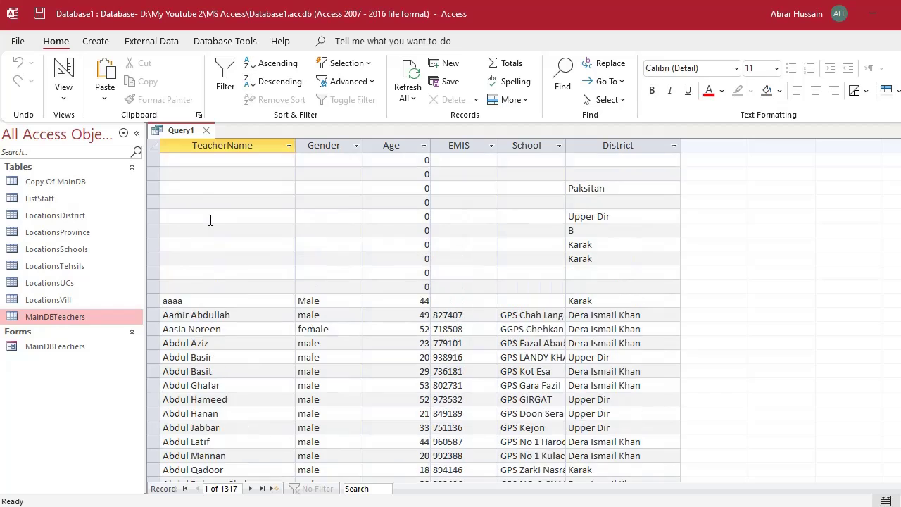
{"action": "scroll", "coordinate": [210, 220], "scroll_direction": "up", "scroll_amount": 4}
{"action": "scroll", "coordinate": [262, 287], "scroll_direction": "down", "scroll_amount": 5}
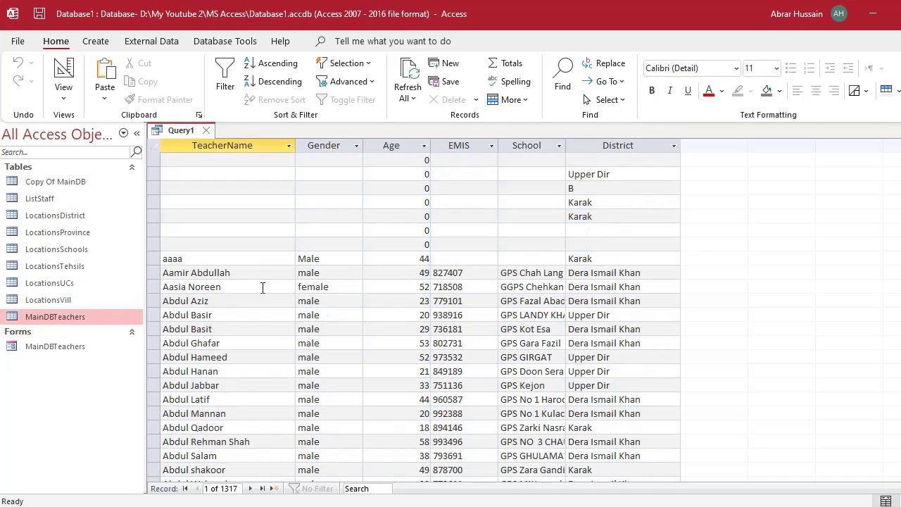
{"action": "double_click", "coordinate": [85, 318]}
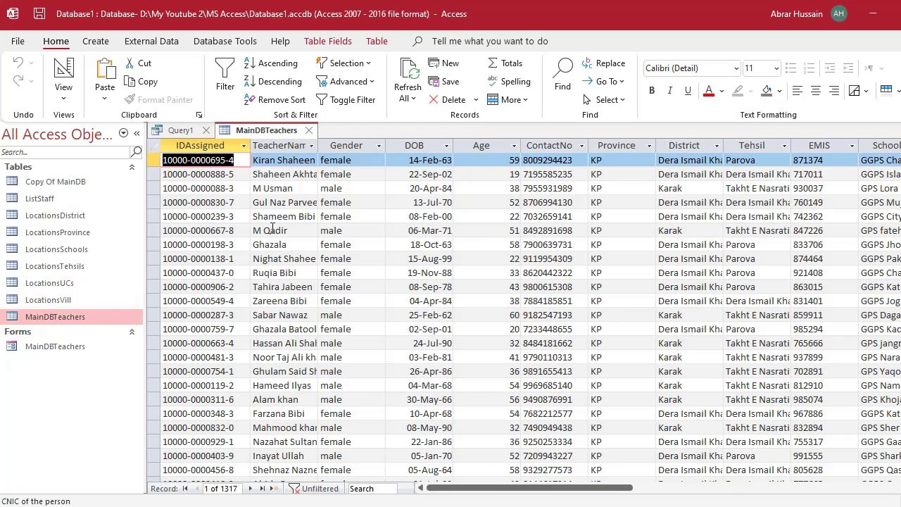
{"action": "left_click", "coordinate": [184, 131]}
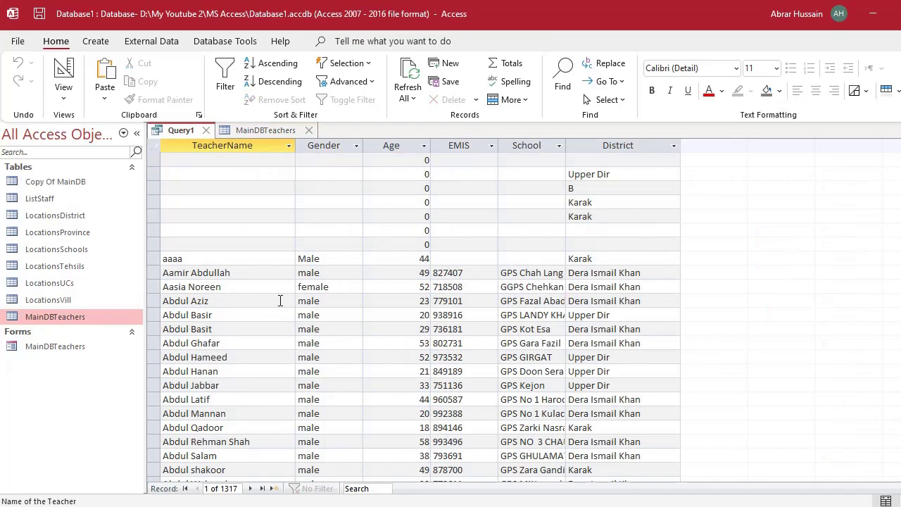
{"action": "scroll", "coordinate": [275, 290], "scroll_direction": "up", "scroll_amount": 5}
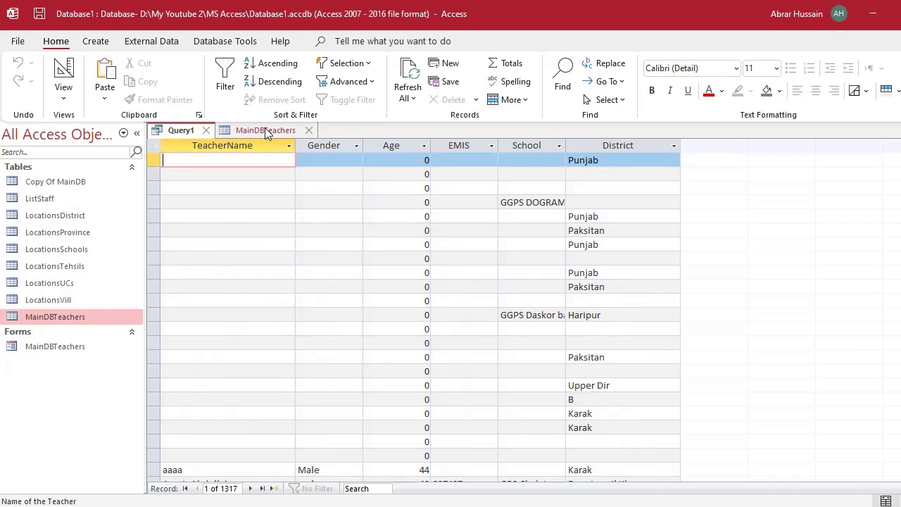
{"action": "left_click", "coordinate": [267, 131]}
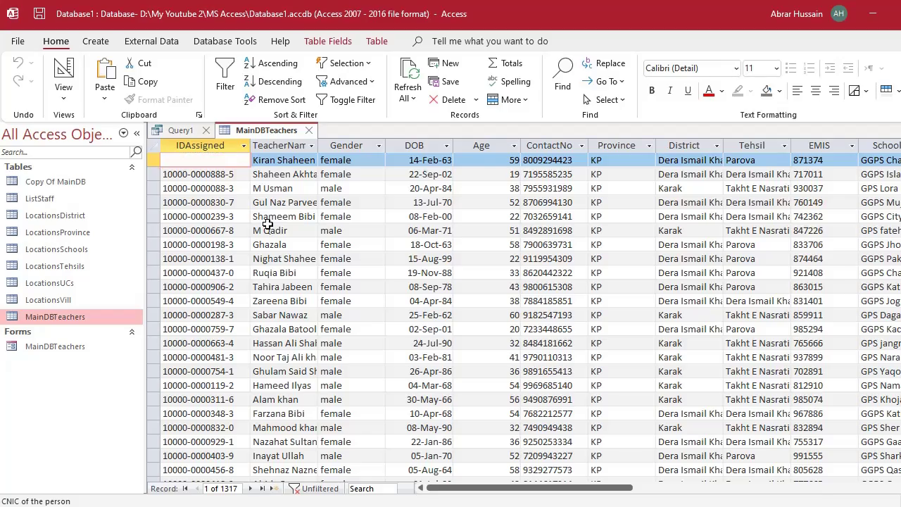
{"action": "scroll", "coordinate": [266, 211], "scroll_direction": "down", "scroll_amount": 7}
{"action": "scroll", "coordinate": [261, 211], "scroll_direction": "down", "scroll_amount": 5}
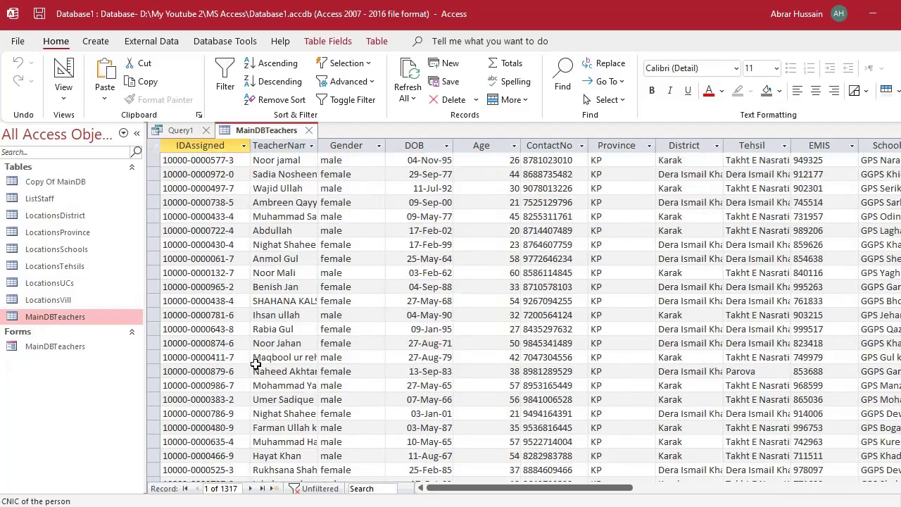
Close the MainDBTeachers table and bring Query1 back to Design view.
{"action": "key", "text": "ctrl+w"}
{"action": "left_click", "coordinate": [199, 188]}
{"action": "left_click", "coordinate": [201, 217]}
{"action": "left_click", "coordinate": [204, 273]}
{"action": "scroll", "coordinate": [239, 326], "scroll_direction": "down", "scroll_amount": 5}
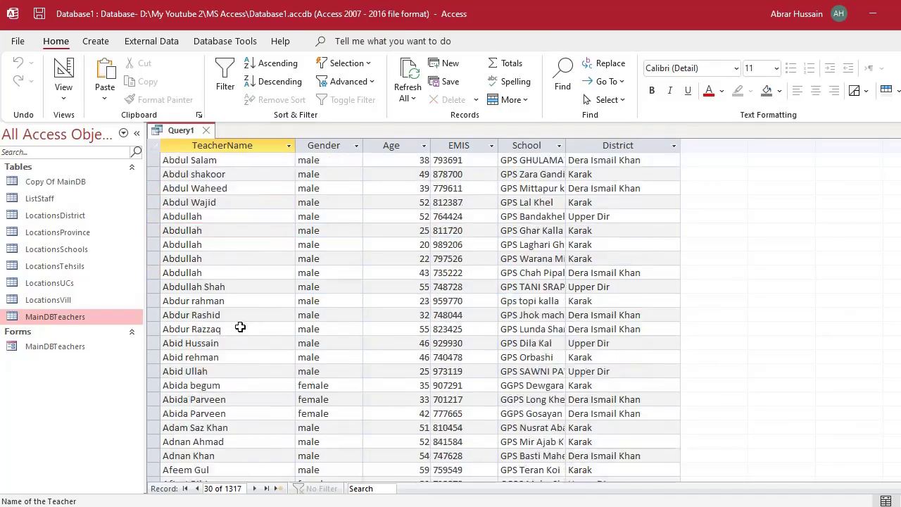
{"action": "scroll", "coordinate": [181, 218], "scroll_direction": "up", "scroll_amount": 6}
{"action": "left_click", "coordinate": [50, 82]}
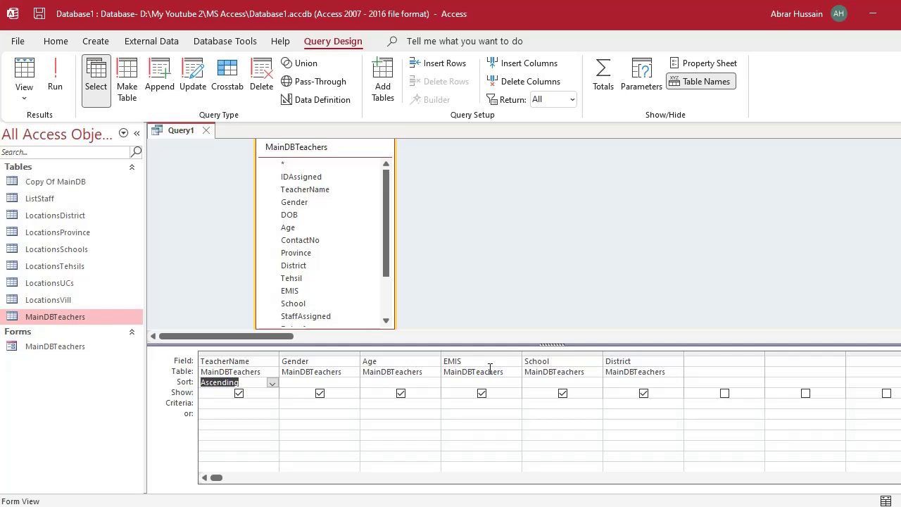
Toggle the Show checkboxes for TeacherName and Age off and back on.
{"action": "left_click", "coordinate": [258, 362]}
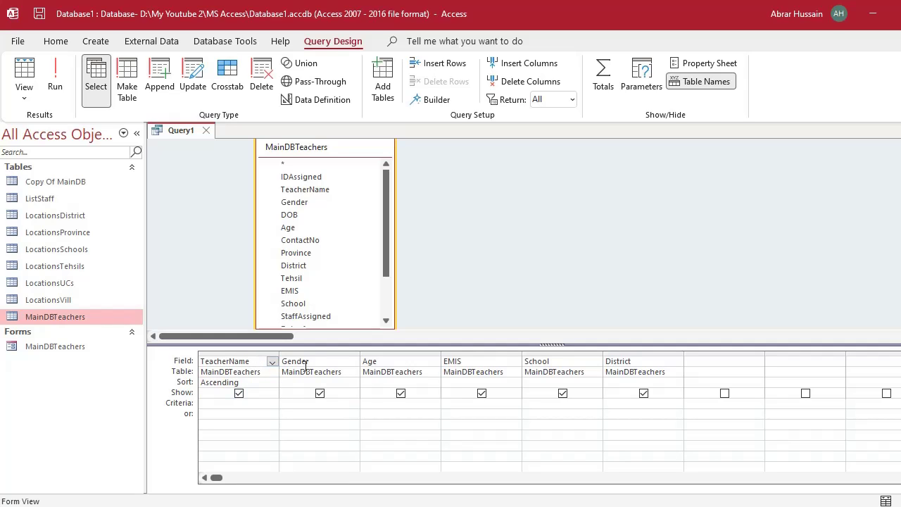
{"action": "left_click", "coordinate": [239, 393]}
{"action": "left_click", "coordinate": [238, 394]}
{"action": "left_click", "coordinate": [401, 393]}
{"action": "left_click", "coordinate": [401, 393]}
Set an exact first-name TeacherName criterion, confirm it returns no records, and return to design.
{"action": "left_click", "coordinate": [205, 405]}
{"action": "type", "text": "Ahma"}
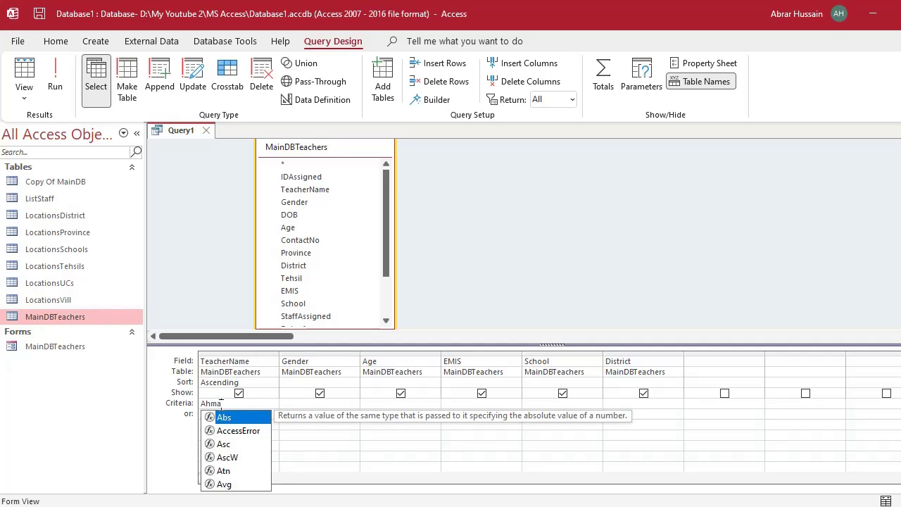
{"action": "type", "text": "d"}
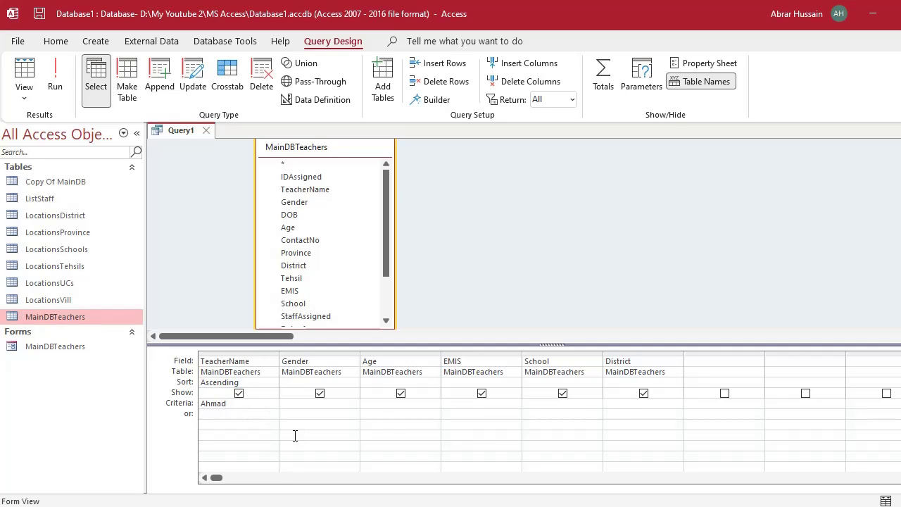
{"action": "left_click", "coordinate": [54, 81]}
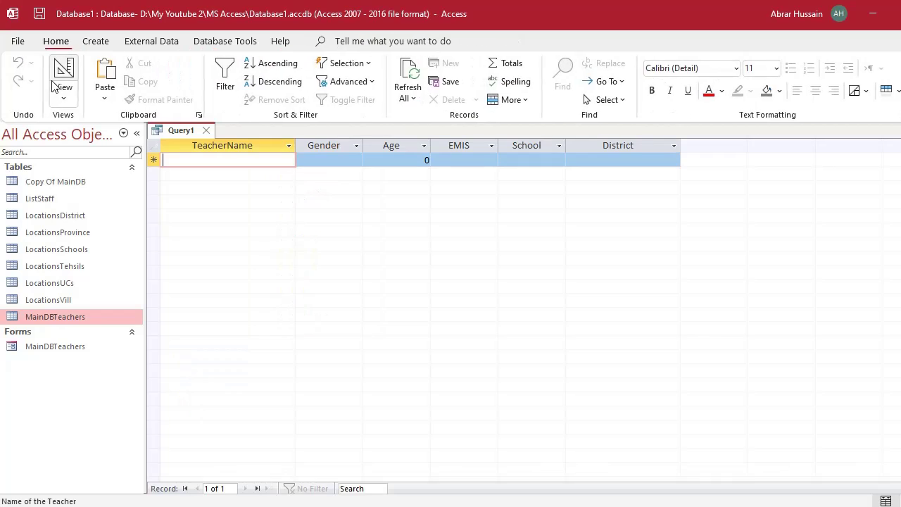
{"action": "left_click", "coordinate": [203, 165]}
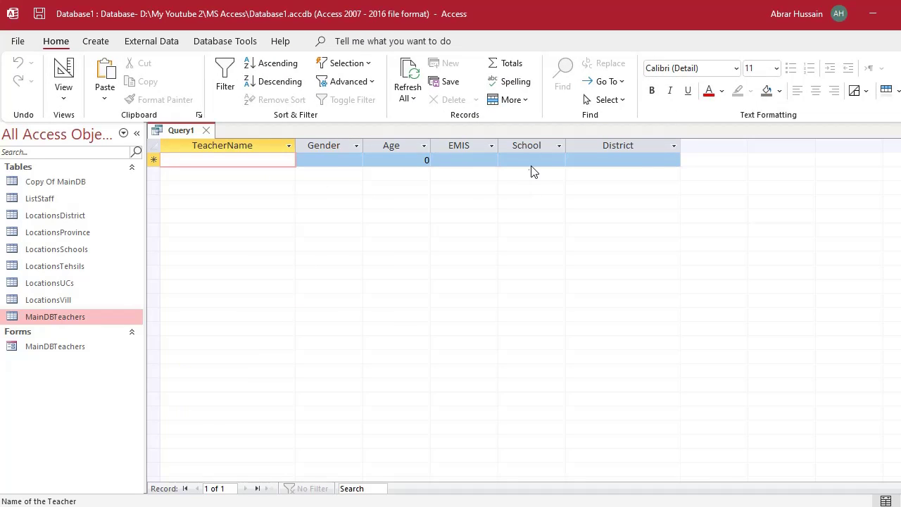
{"action": "left_click", "coordinate": [67, 76]}
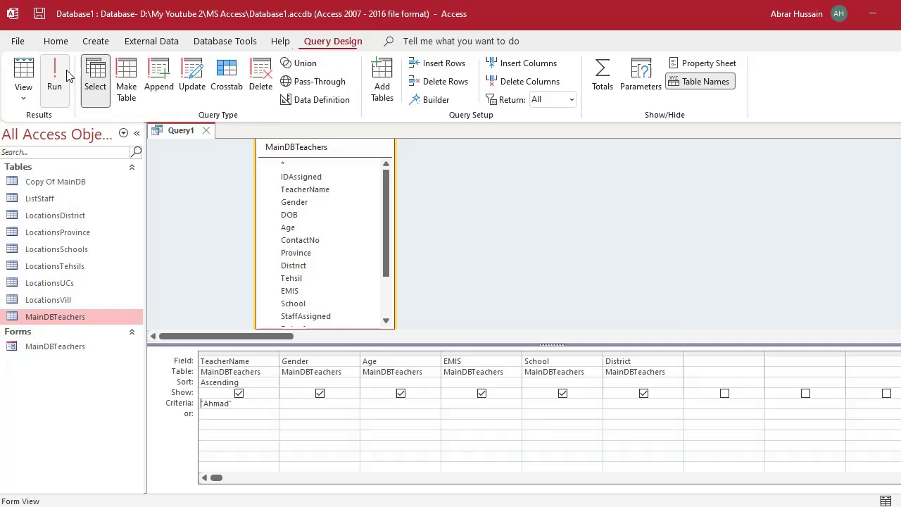
Wrap the TeacherName criterion in * wildcards, turning it into a Like pattern.
{"action": "double_click", "coordinate": [248, 404]}
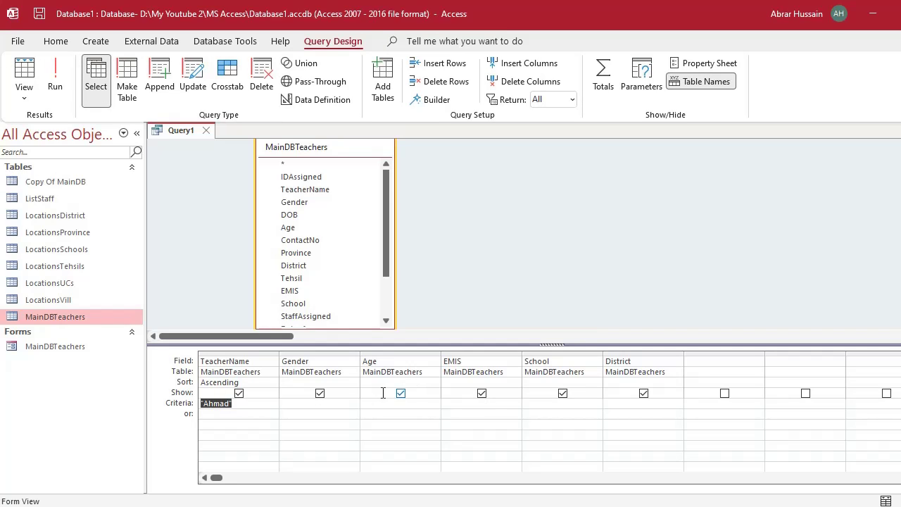
{"action": "left_click", "coordinate": [240, 407]}
{"action": "type", "text": "*\""}
{"action": "key", "text": "Home"}
{"action": "key", "text": "Right"}
{"action": "type", "text": "*"}
{"action": "left_click", "coordinate": [241, 417]}
{"action": "left_click_drag", "start_coordinate": [217, 403], "coordinate": [183, 402]}
{"action": "left_click", "coordinate": [218, 414]}
{"action": "left_click", "coordinate": [220, 405]}
{"action": "left_click", "coordinate": [253, 404]}
{"action": "type", "text": "*"}
Run the query, review the 37 teachers whose names match, and return to Design view.
{"action": "left_click", "coordinate": [61, 77]}
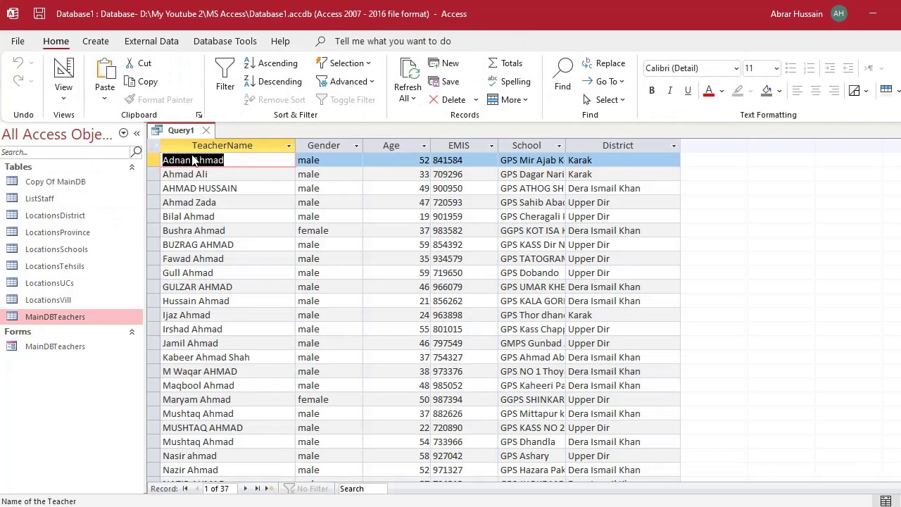
{"action": "scroll", "coordinate": [234, 278], "scroll_direction": "down", "scroll_amount": 6}
{"action": "scroll", "coordinate": [234, 278], "scroll_direction": "up", "scroll_amount": 1}
{"action": "scroll", "coordinate": [233, 277], "scroll_direction": "down", "scroll_amount": 2}
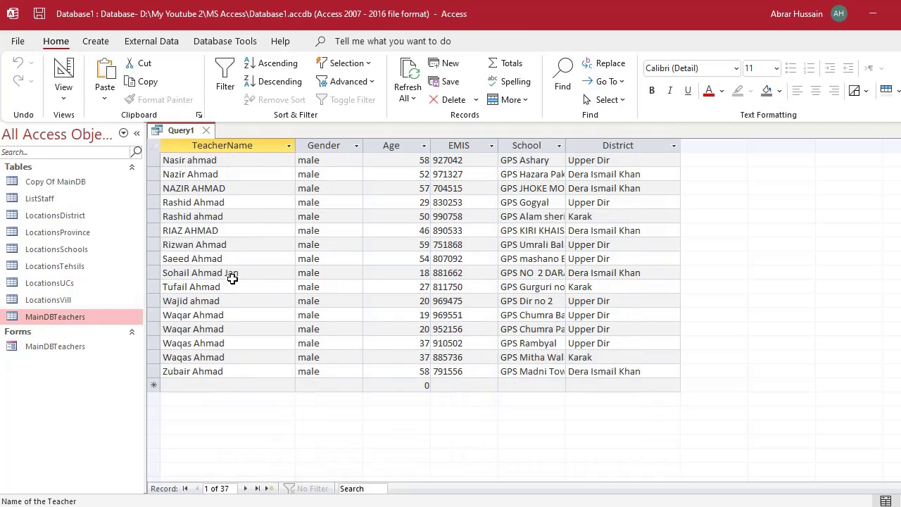
{"action": "double_click", "coordinate": [206, 287]}
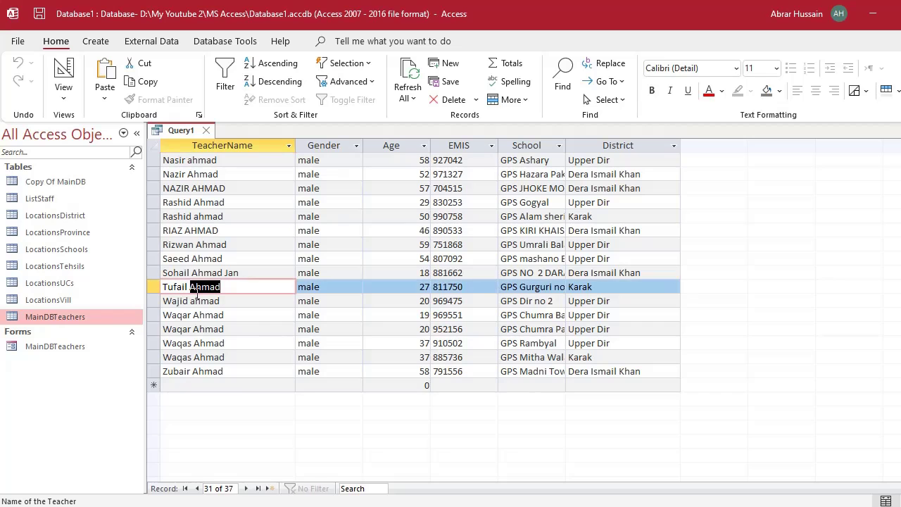
{"action": "left_click", "coordinate": [202, 328]}
{"action": "left_click", "coordinate": [195, 357]}
{"action": "left_click", "coordinate": [203, 287]}
{"action": "left_click", "coordinate": [211, 231]}
{"action": "scroll", "coordinate": [242, 245], "scroll_direction": "up", "scroll_amount": 7}
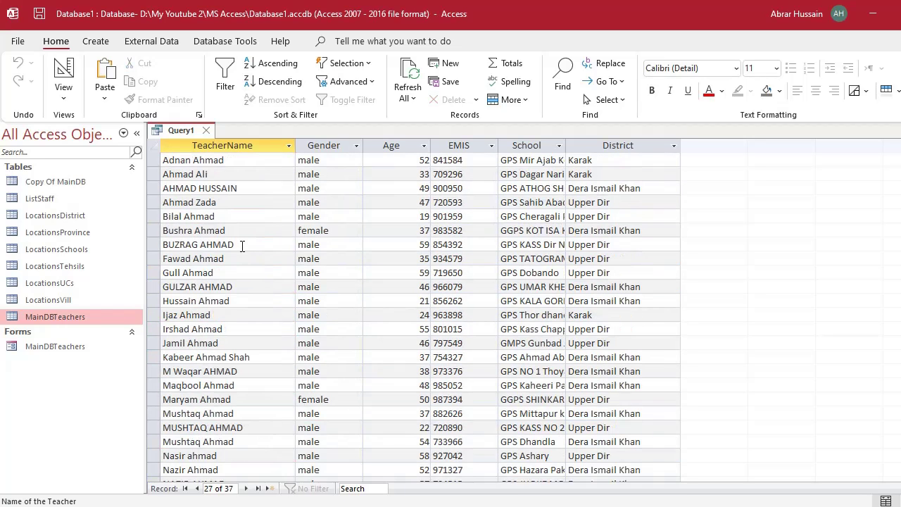
{"action": "left_click", "coordinate": [238, 202]}
{"action": "left_click", "coordinate": [243, 258]}
{"action": "left_click", "coordinate": [250, 314]}
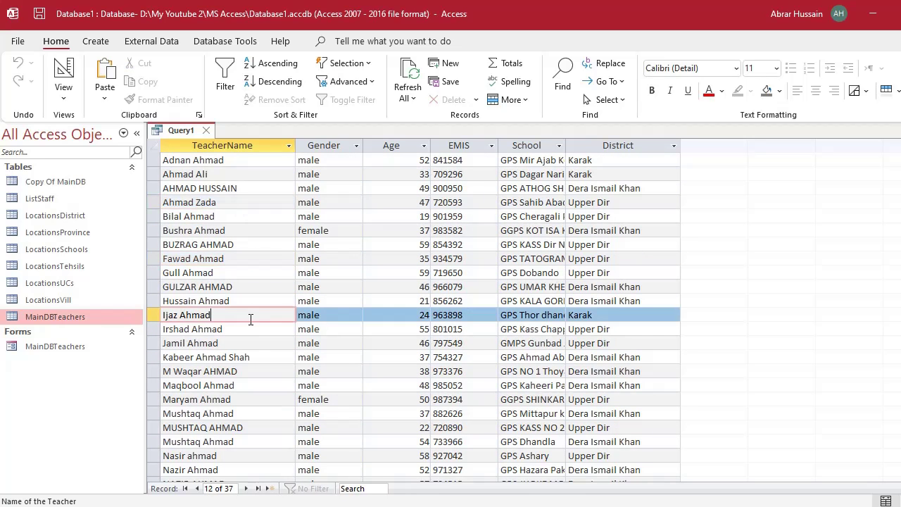
{"action": "scroll", "coordinate": [251, 320], "scroll_direction": "down", "scroll_amount": 6}
{"action": "scroll", "coordinate": [251, 319], "scroll_direction": "up", "scroll_amount": 6}
{"action": "left_click", "coordinate": [62, 72]}
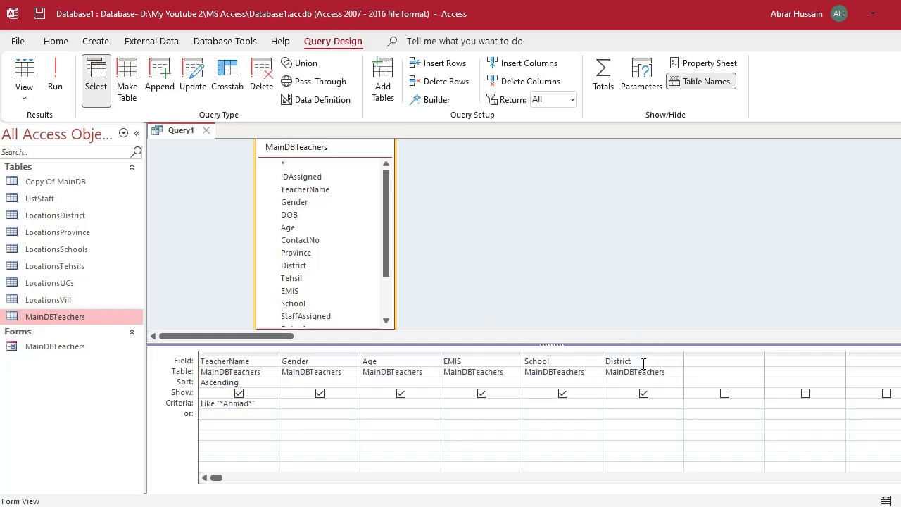
Open the MainDBTeachers data entry form, check its District field, then switch back to Query1's design.
{"action": "double_click", "coordinate": [43, 347]}
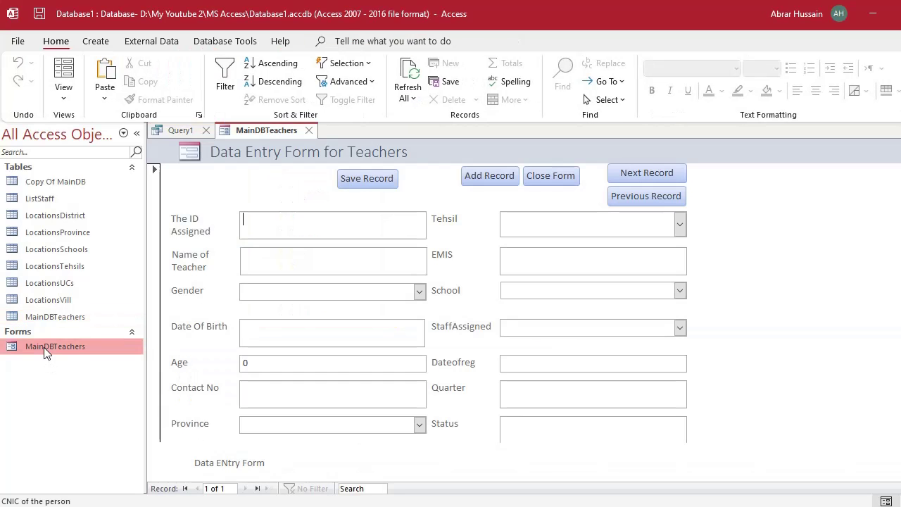
{"action": "scroll", "coordinate": [331, 369], "scroll_direction": "down", "scroll_amount": 3}
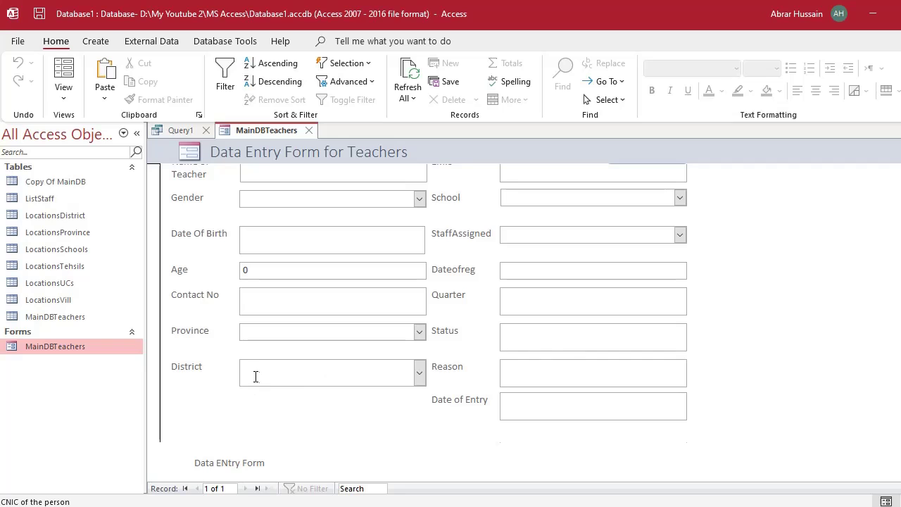
{"action": "left_click", "coordinate": [314, 371]}
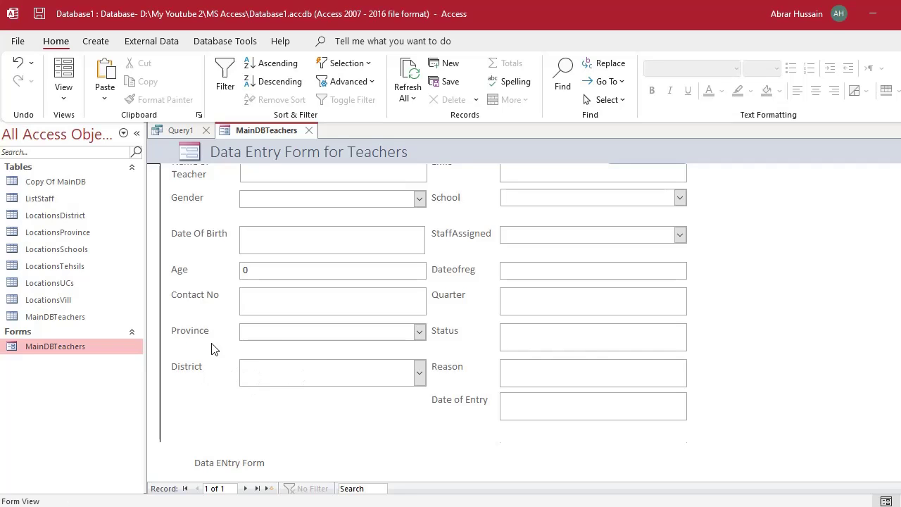
{"action": "left_click", "coordinate": [178, 130]}
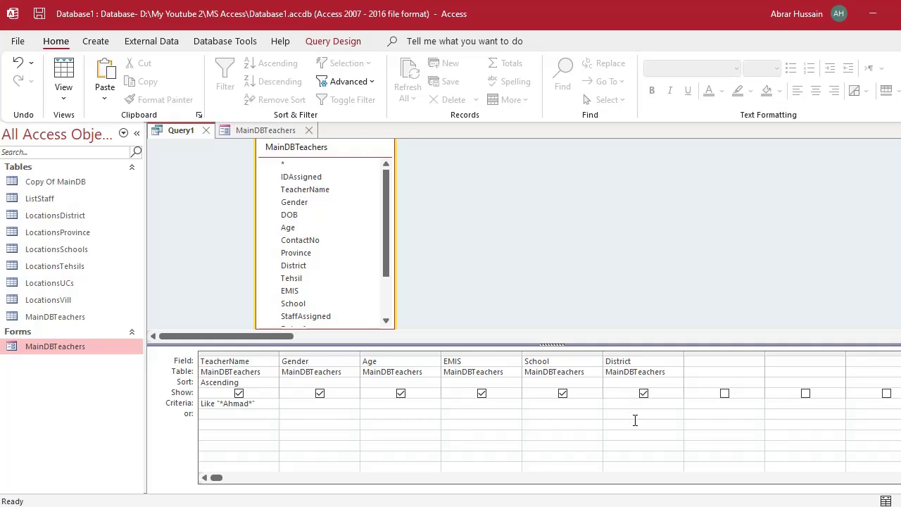
{"action": "left_click", "coordinate": [254, 131]}
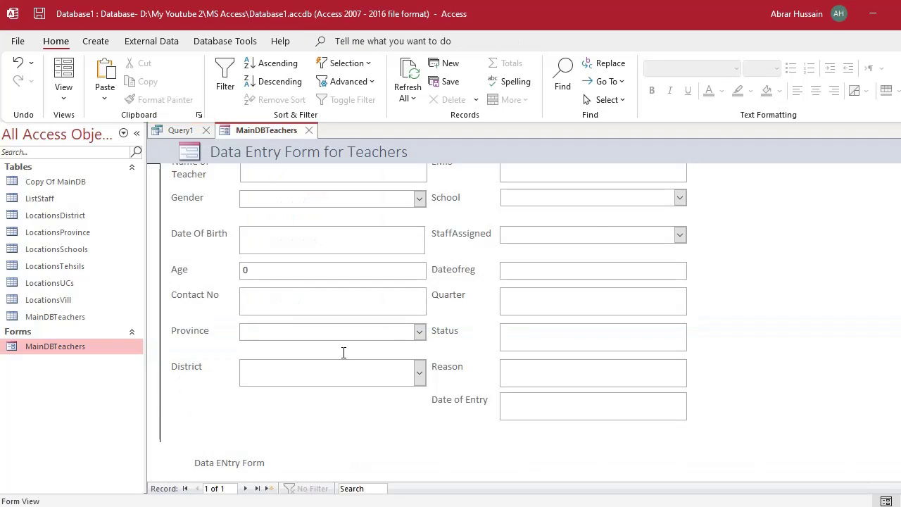
{"action": "left_click", "coordinate": [186, 133]}
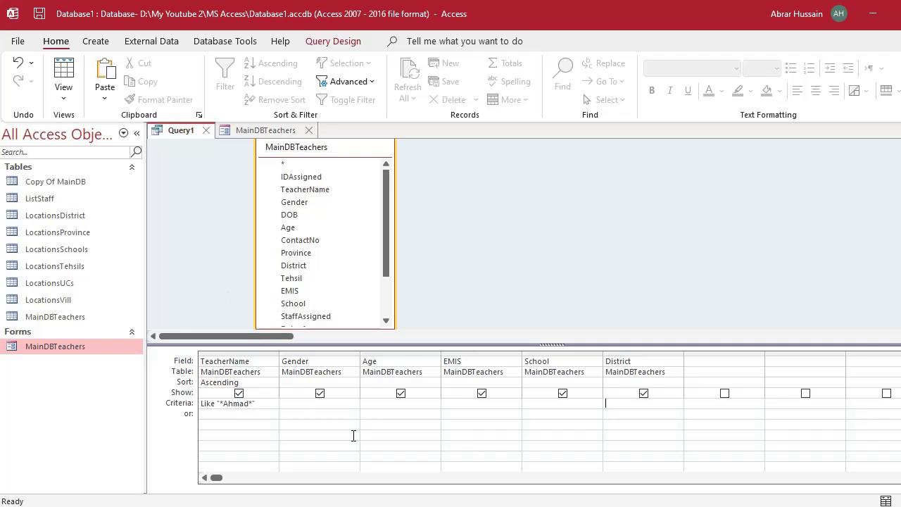
Remove the TeacherName criterion, enter Male under Gender, and view the 718 resulting records.
{"action": "left_click", "coordinate": [213, 416]}
{"action": "key", "text": "Up"}
{"action": "key", "text": "Delete"}
{"action": "type", "text": "Male"}
{"action": "left_click", "coordinate": [64, 77]}
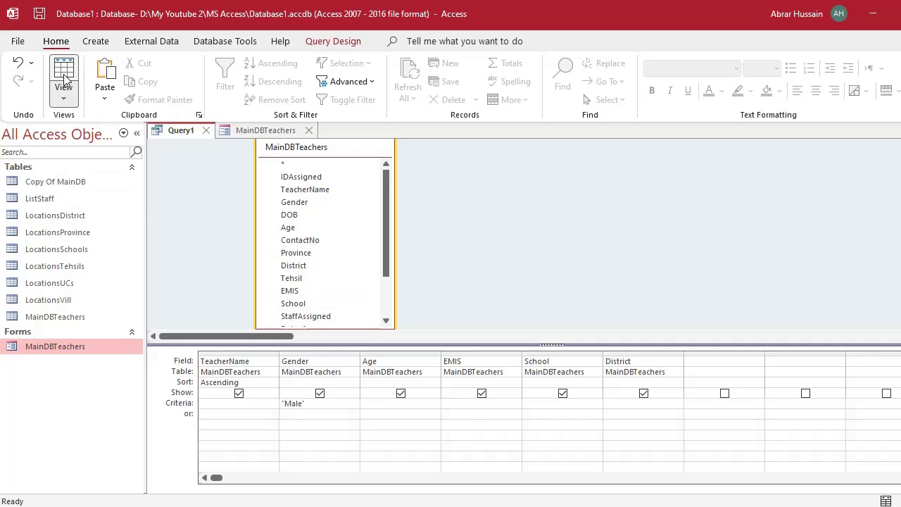
{"action": "scroll", "coordinate": [346, 335], "scroll_direction": "down", "scroll_amount": 10}
{"action": "scroll", "coordinate": [345, 335], "scroll_direction": "up", "scroll_amount": 10}
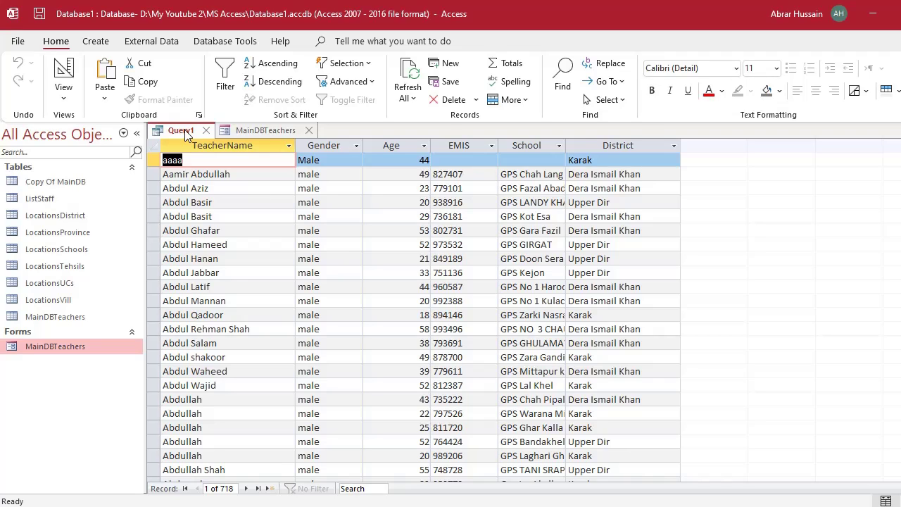
{"action": "left_click", "coordinate": [186, 135]}
Save the query under the name MaleTeachers.
{"action": "right_click", "coordinate": [183, 134]}
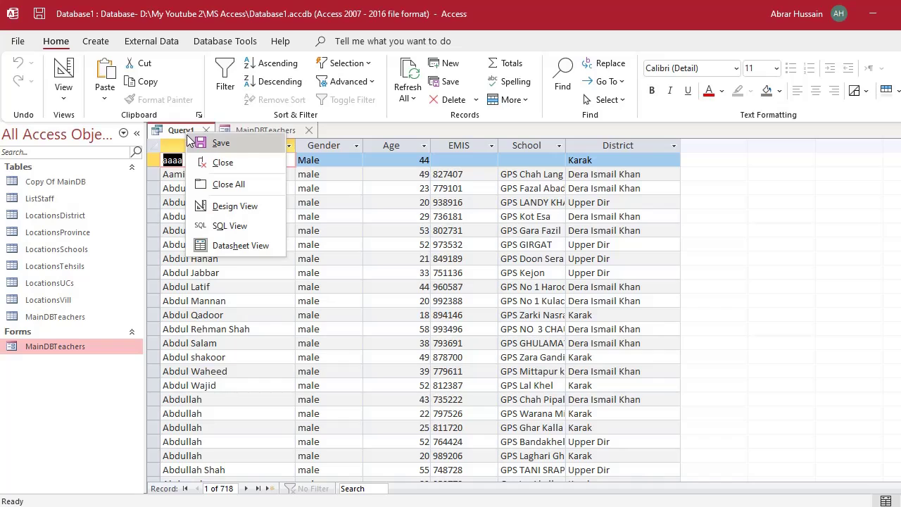
{"action": "left_click", "coordinate": [204, 144]}
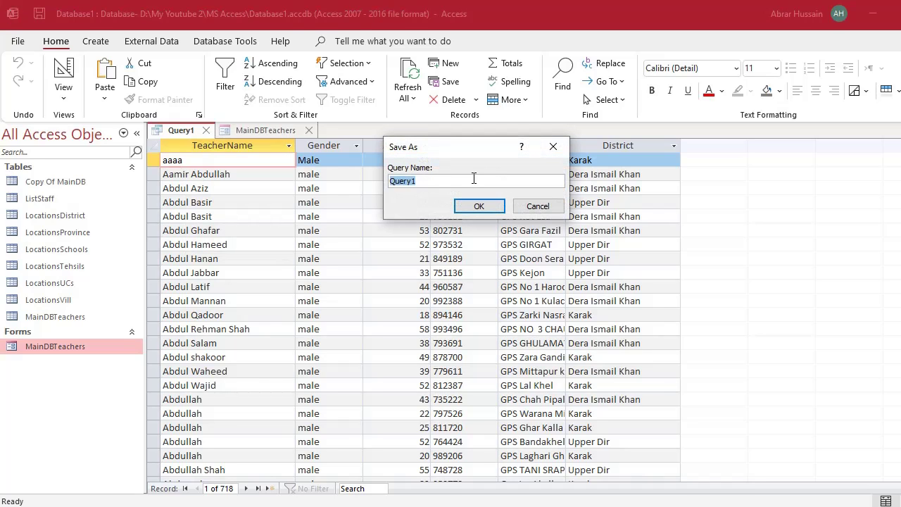
{"action": "type", "text": "MaleTeachers"}
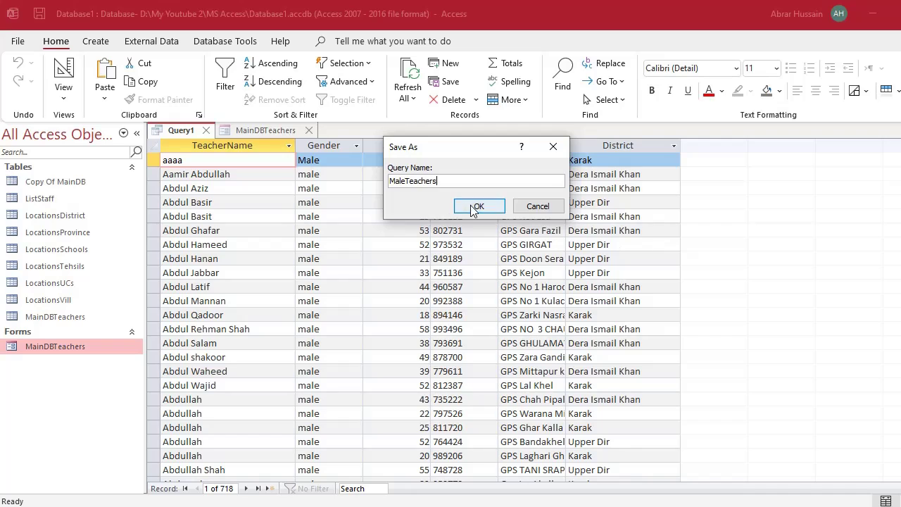
{"action": "left_click", "coordinate": [479, 206]}
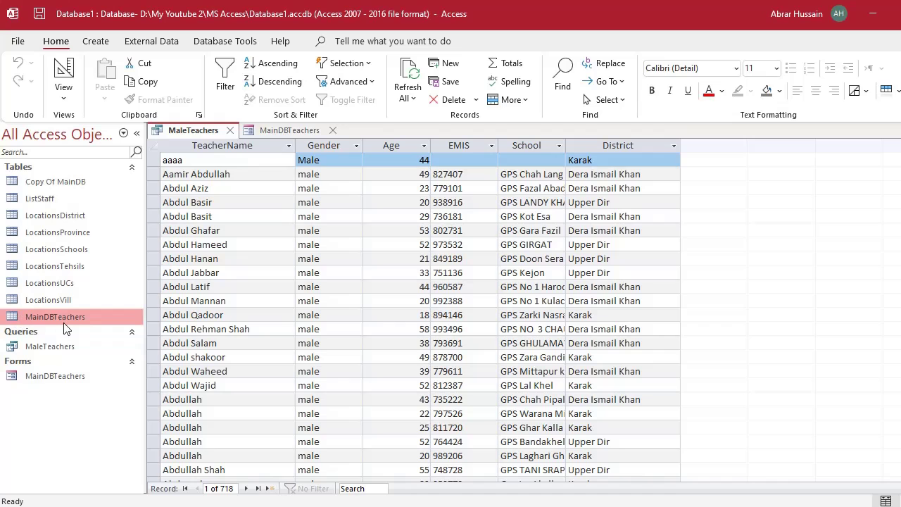
Select MaleTeachers in the navigation pane and switch it to Design view.
{"action": "left_click", "coordinate": [41, 376]}
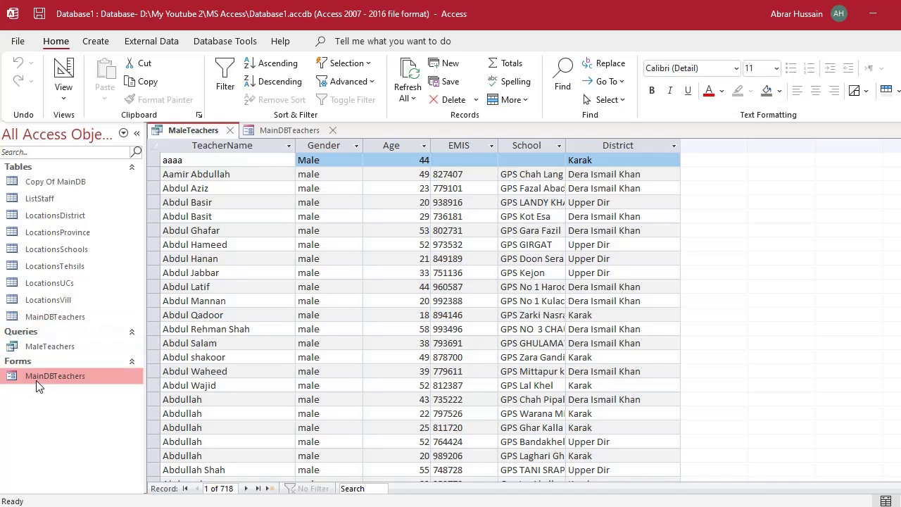
{"action": "left_click", "coordinate": [55, 316]}
{"action": "left_click", "coordinate": [57, 347]}
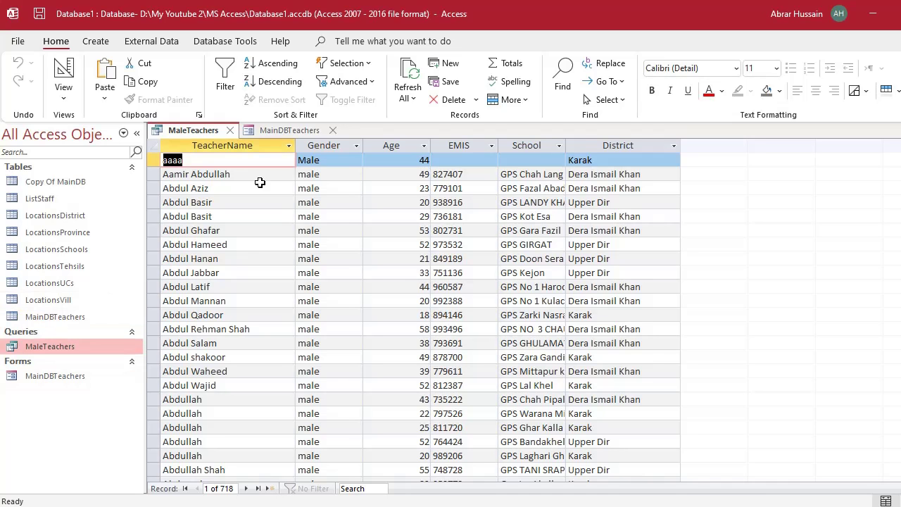
{"action": "scroll", "coordinate": [422, 308], "scroll_direction": "down", "scroll_amount": 10}
{"action": "scroll", "coordinate": [422, 308], "scroll_direction": "down", "scroll_amount": 20}
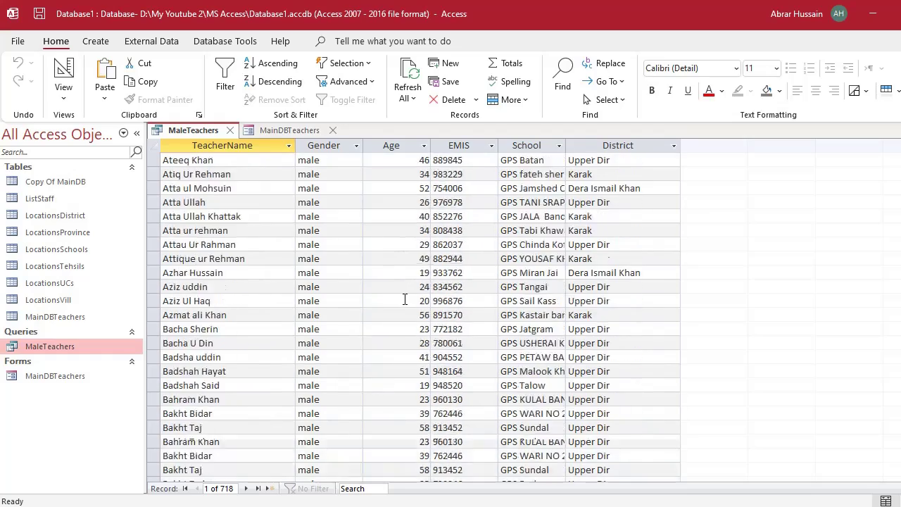
{"action": "scroll", "coordinate": [411, 245], "scroll_direction": "up", "scroll_amount": 20}
{"action": "scroll", "coordinate": [411, 245], "scroll_direction": "up", "scroll_amount": 20}
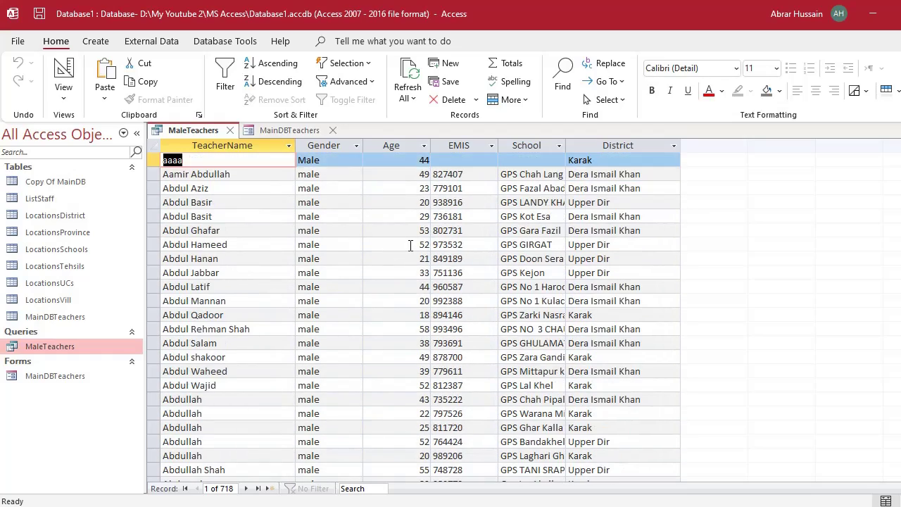
{"action": "left_click", "coordinate": [65, 68]}
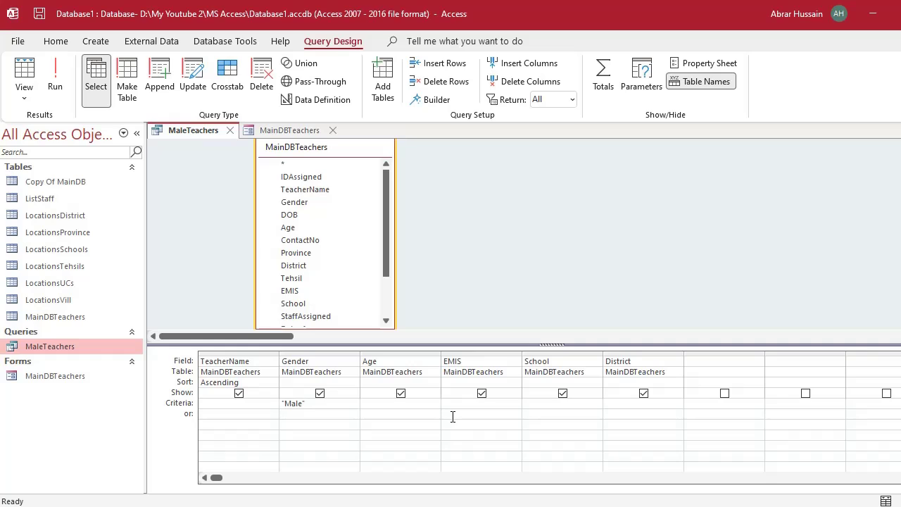
Remove the Male Gender criterion, enter 30 as the Age criterion, and preview the results.
{"action": "key", "text": "shift+Home"}
{"action": "key", "text": "BackSpace"}
{"action": "key", "text": "Tab"}
{"action": "type", "text": "30"}
{"action": "left_click", "coordinate": [55, 76]}
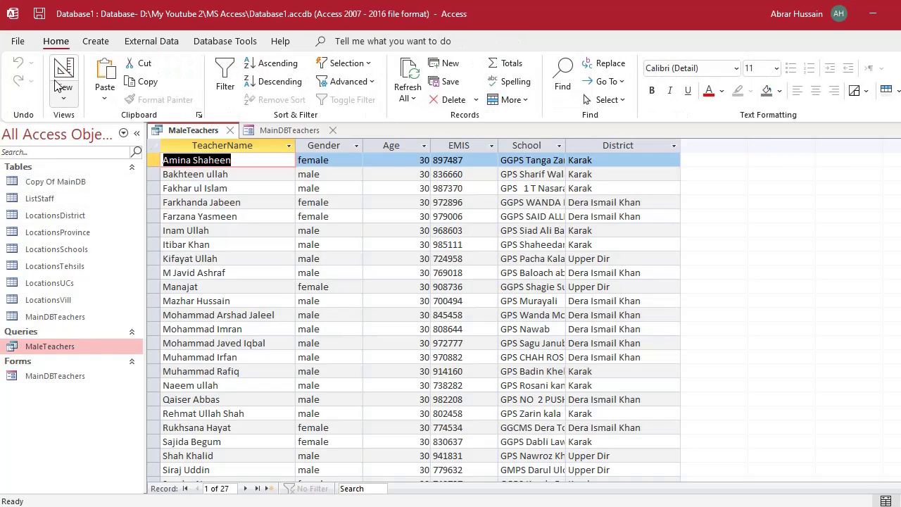
{"action": "scroll", "coordinate": [439, 233], "scroll_direction": "down", "scroll_amount": 6}
{"action": "scroll", "coordinate": [430, 230], "scroll_direction": "up", "scroll_amount": 6}
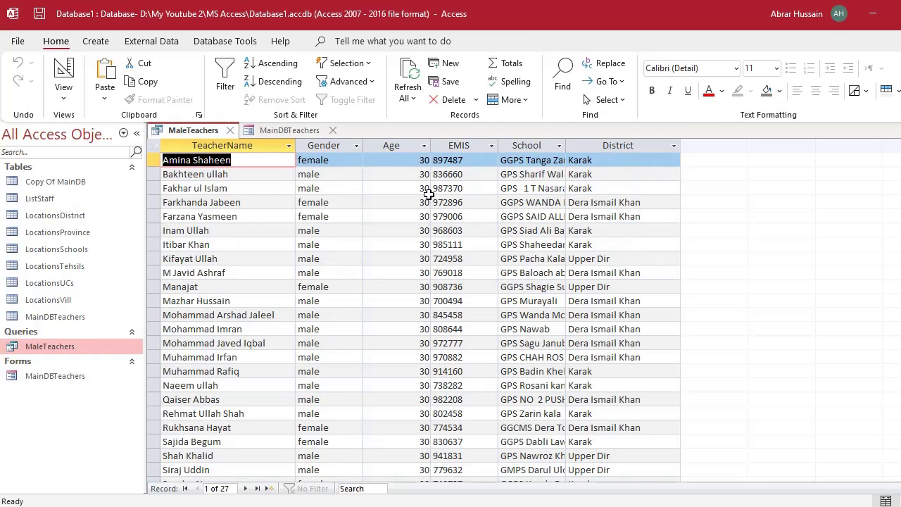
{"action": "scroll", "coordinate": [419, 282], "scroll_direction": "down", "scroll_amount": 6}
{"action": "scroll", "coordinate": [420, 296], "scroll_direction": "up", "scroll_amount": 6}
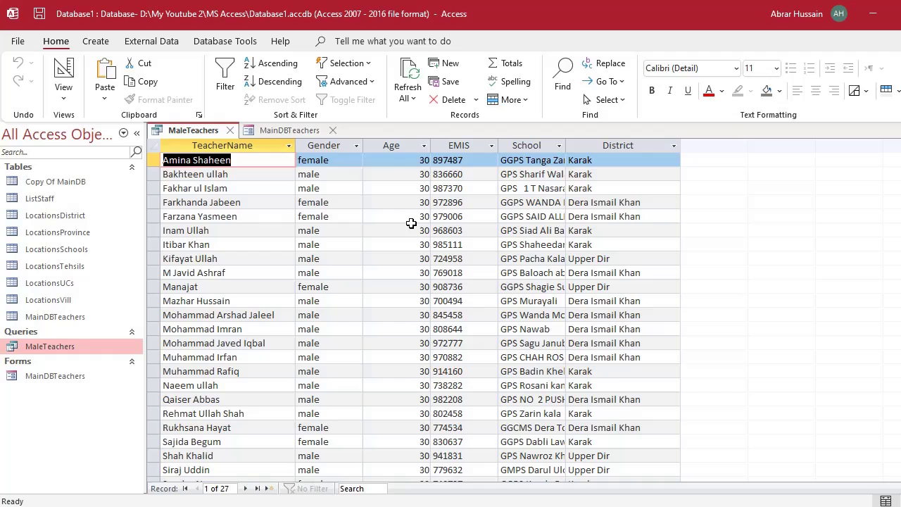
{"action": "left_click", "coordinate": [63, 78]}
Change the Age criterion to over 30, check the returned ages, then delete the criterion.
{"action": "type", "text": "30"}
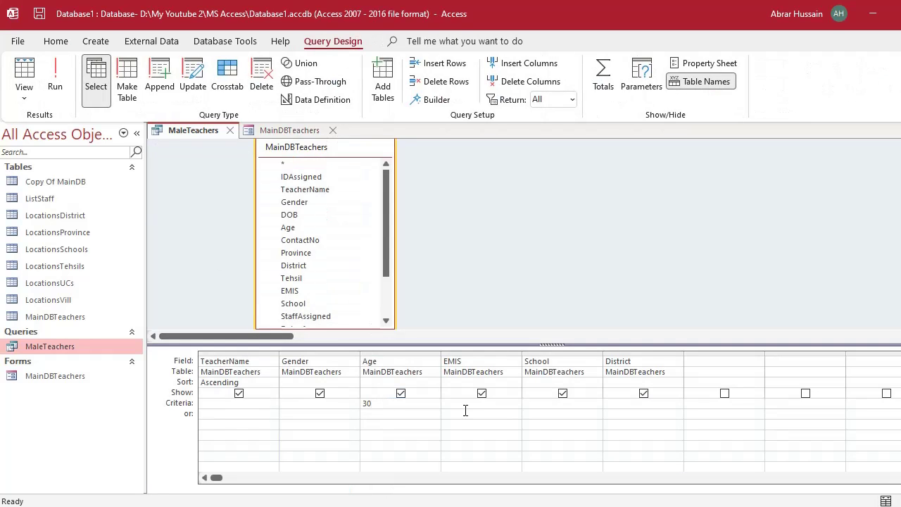
{"action": "type", "text": ">"}
{"action": "left_click", "coordinate": [55, 77]}
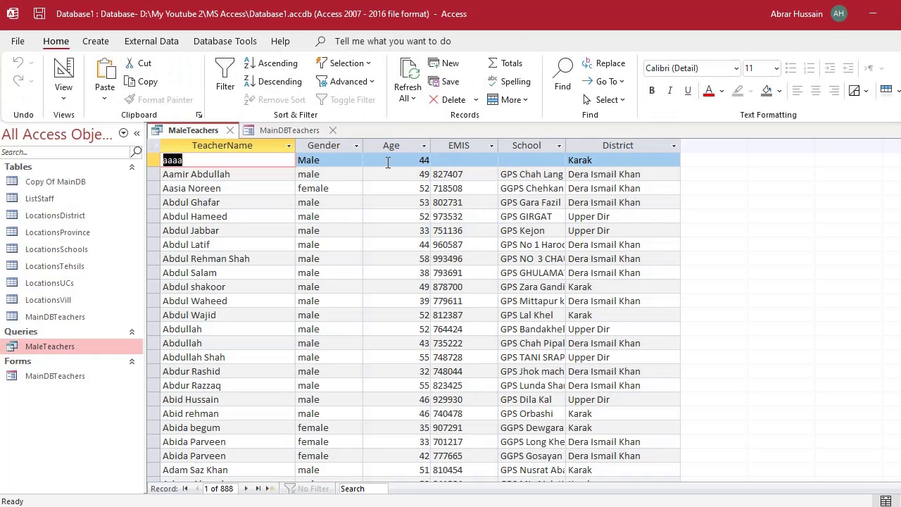
{"action": "scroll", "coordinate": [388, 163], "scroll_direction": "down", "scroll_amount": 15}
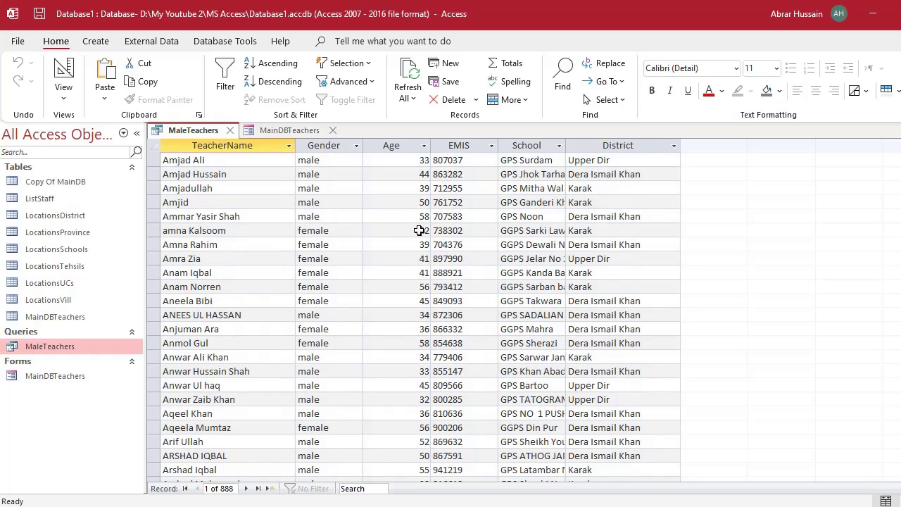
{"action": "left_click", "coordinate": [420, 231]}
{"action": "left_click", "coordinate": [417, 189]}
{"action": "left_click", "coordinate": [418, 174]}
{"action": "left_click", "coordinate": [414, 260]}
{"action": "left_click", "coordinate": [413, 327]}
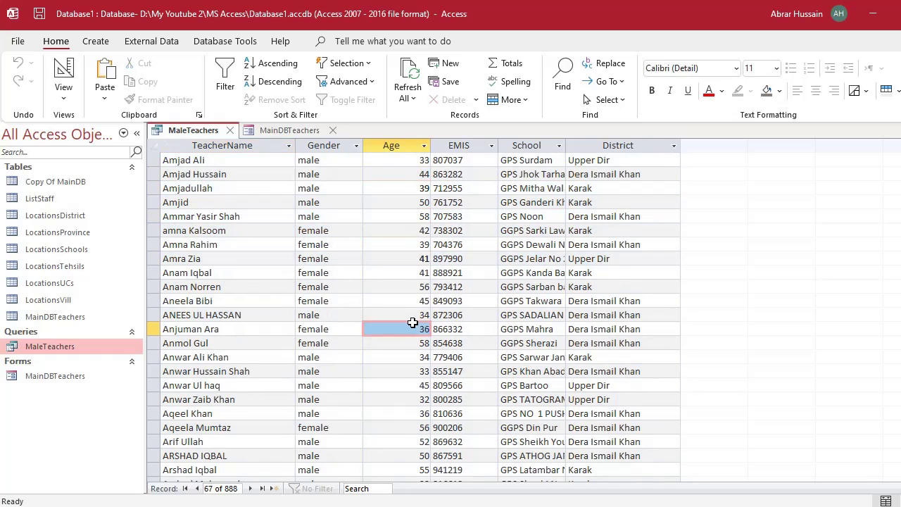
{"action": "scroll", "coordinate": [388, 238], "scroll_direction": "up", "scroll_amount": 18}
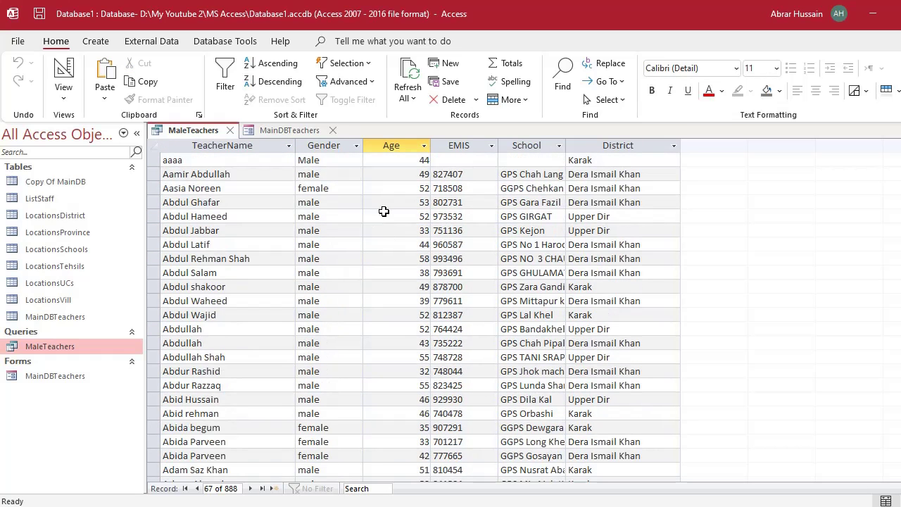
{"action": "left_click", "coordinate": [64, 77]}
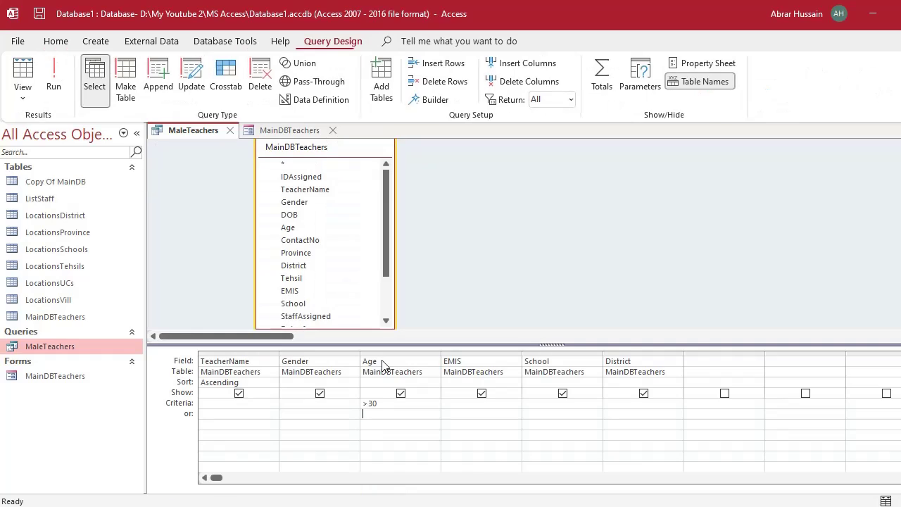
{"action": "key", "text": "Up"}
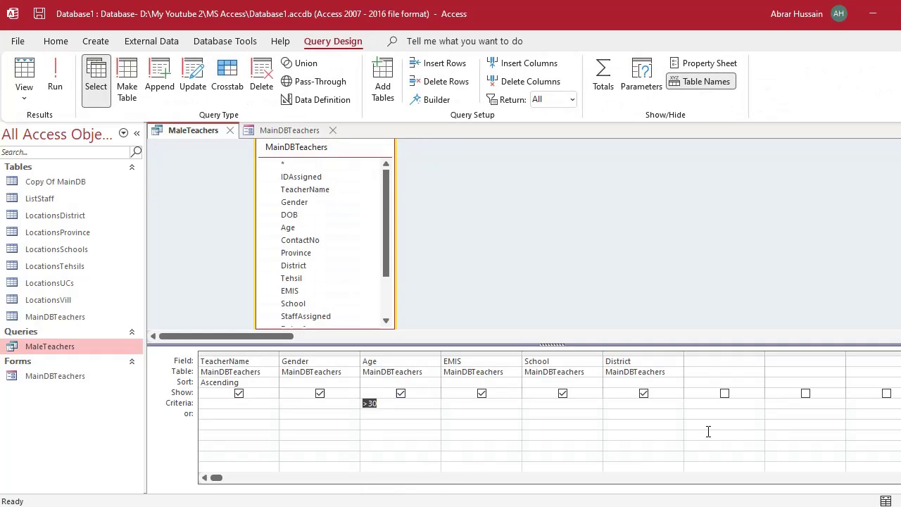
{"action": "key", "text": "Delete"}
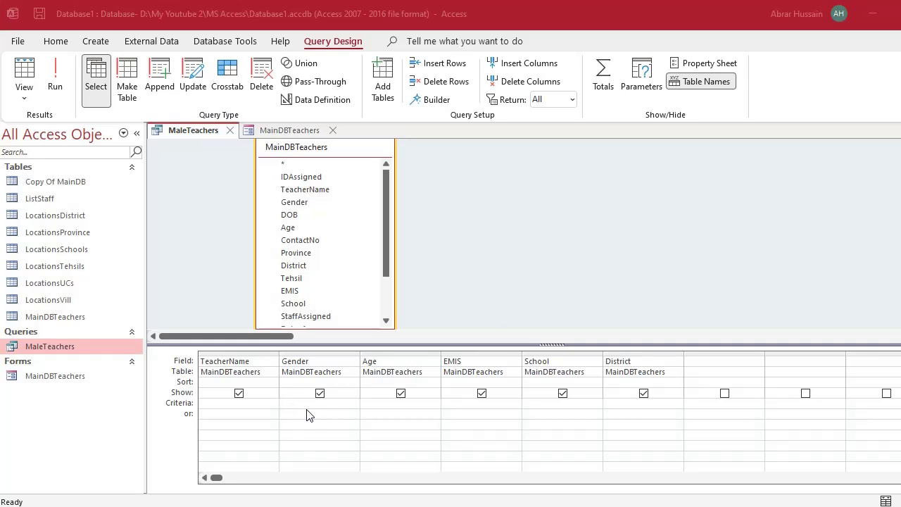
{"action": "left_click", "coordinate": [282, 404]}
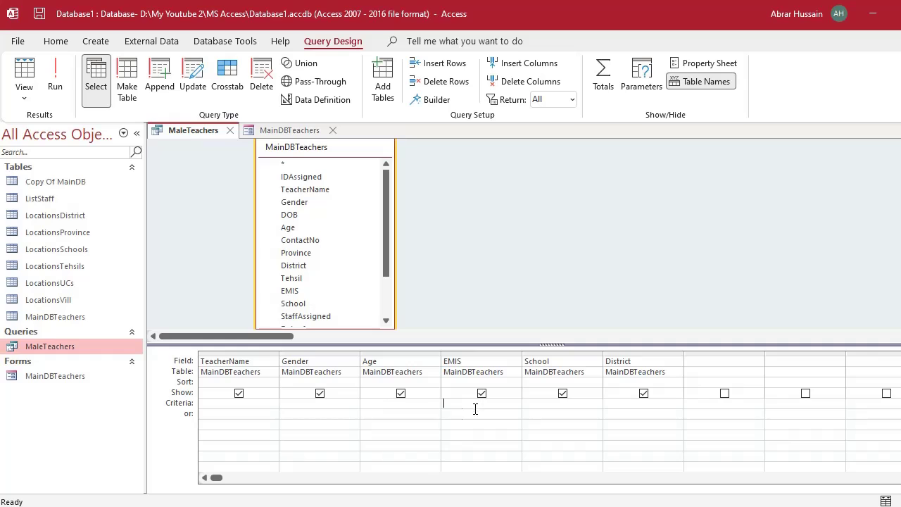
{"action": "left_click", "coordinate": [368, 406]}
{"action": "left_click", "coordinate": [305, 189]}
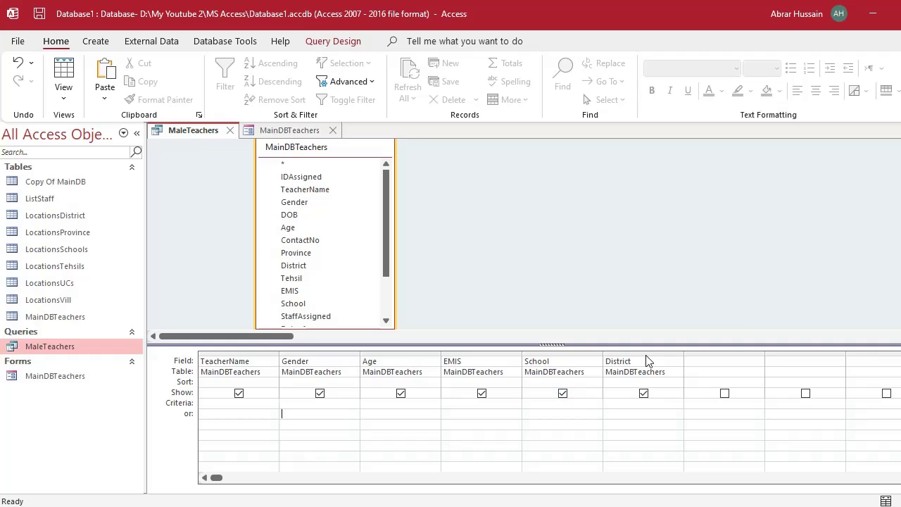
Delete the six grid columns TeacherName through District from the query.
{"action": "left_click_drag", "start_coordinate": [636, 352], "coordinate": [222, 355]}
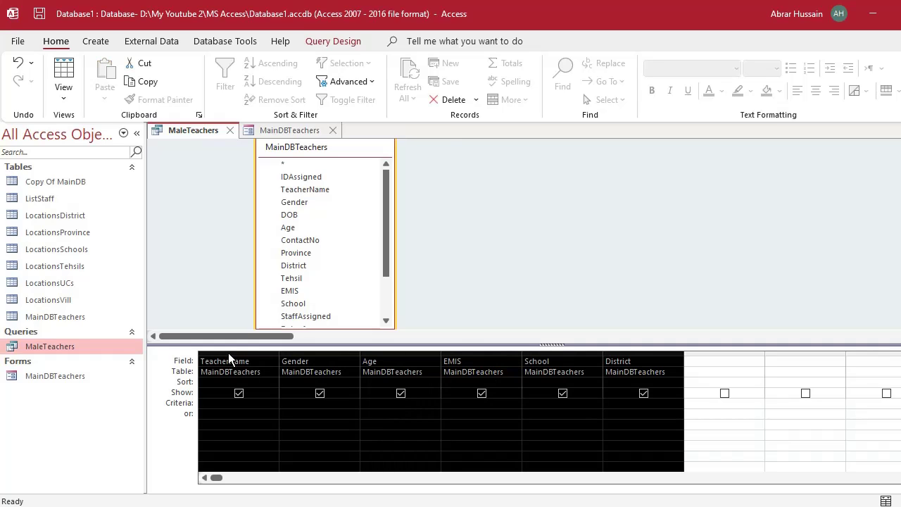
{"action": "key", "text": "Delete"}
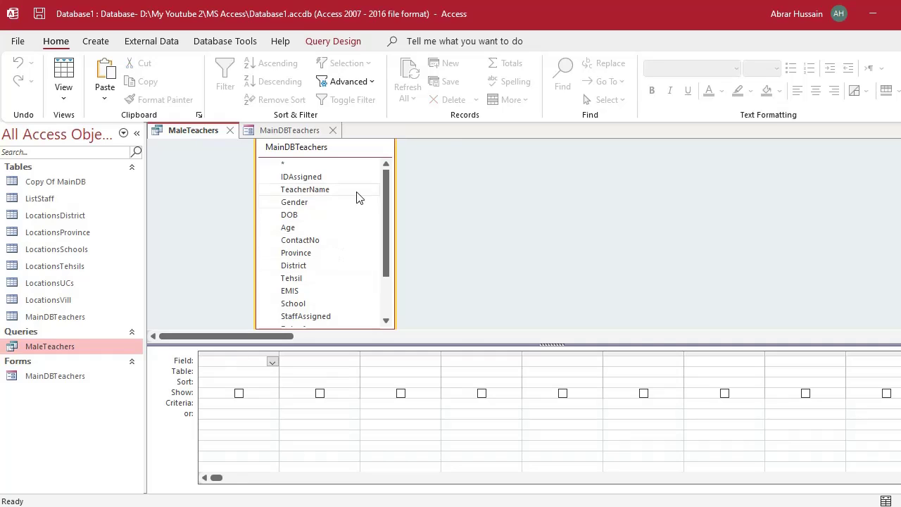
{"action": "left_click", "coordinate": [363, 177]}
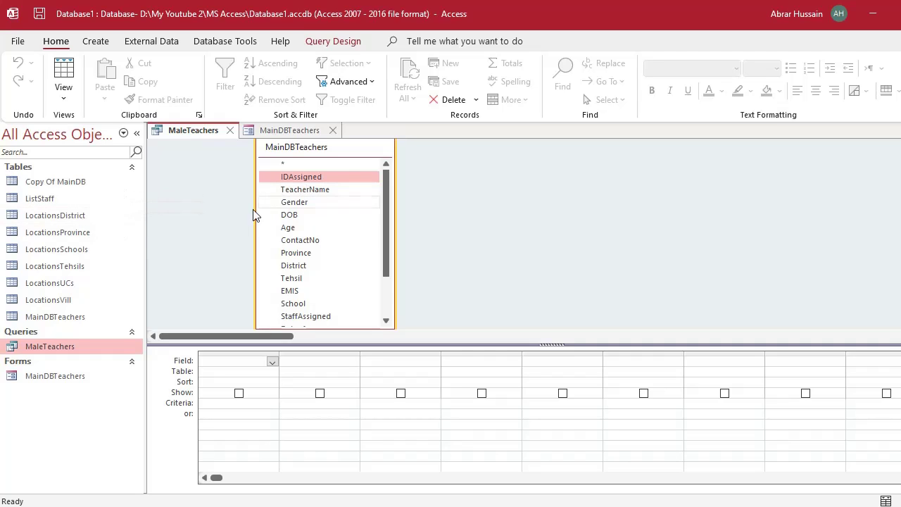
{"action": "left_click", "coordinate": [49, 317]}
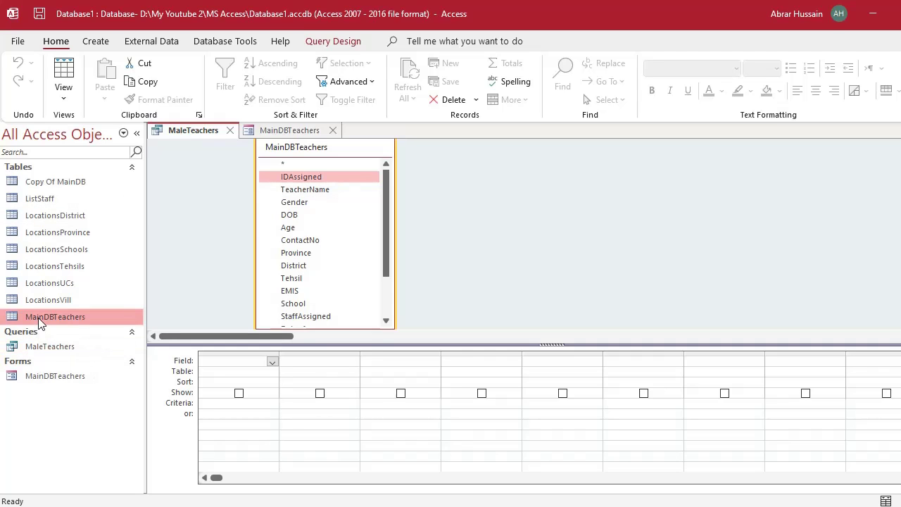
{"action": "left_click", "coordinate": [325, 176]}
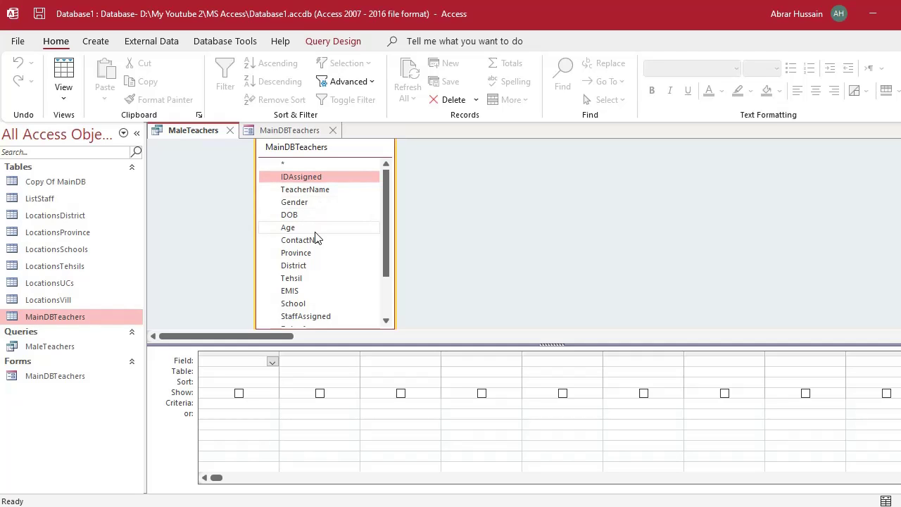
Add all MainDBTeachers fields, IDAssigned through Entrydate, to the grid and view the 1317 records.
{"action": "scroll", "coordinate": [316, 238], "scroll_direction": "down", "scroll_amount": 2}
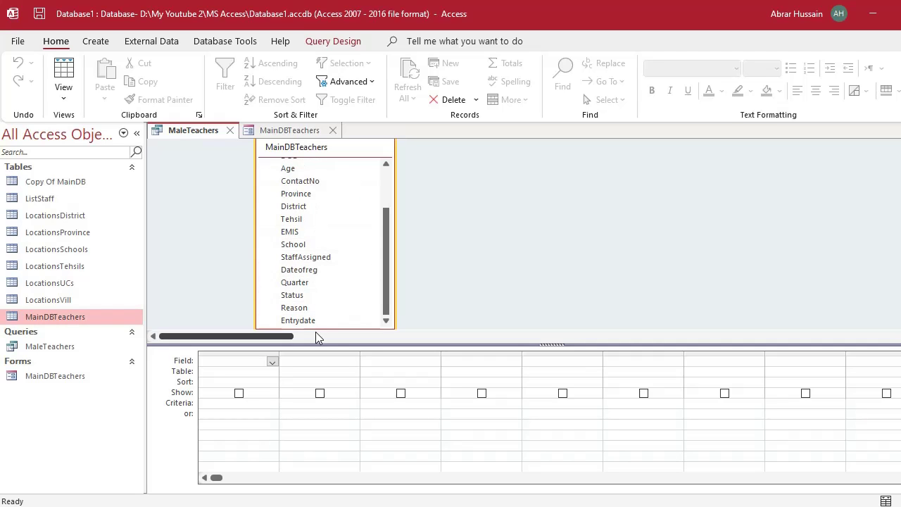
{"action": "left_click", "coordinate": [315, 321], "text": "shift"}
{"action": "scroll", "coordinate": [314, 268], "scroll_direction": "up", "scroll_amount": 2}
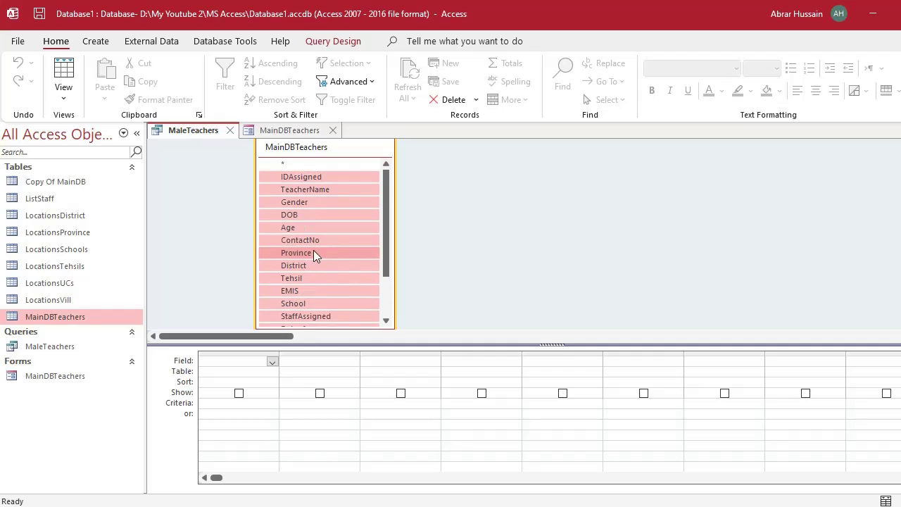
{"action": "left_click", "coordinate": [303, 177]}
{"action": "scroll", "coordinate": [331, 254], "scroll_direction": "down", "scroll_amount": 2}
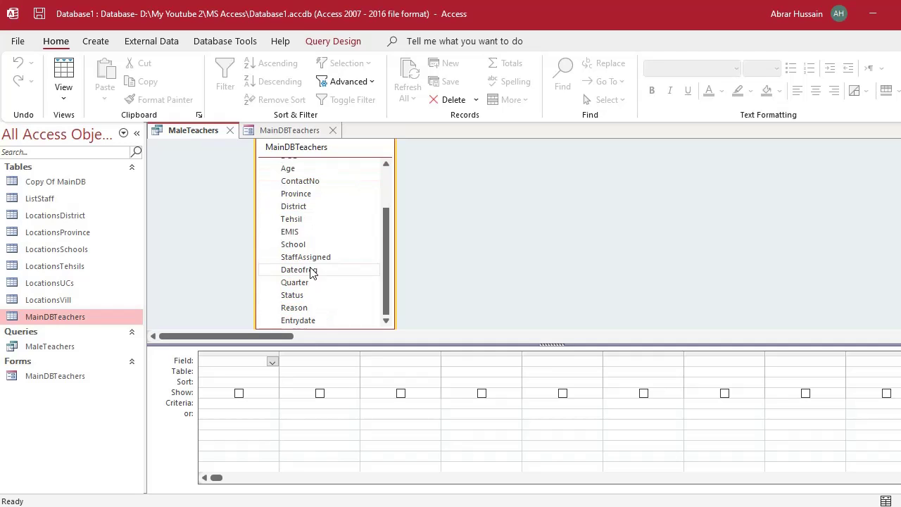
{"action": "left_click", "coordinate": [312, 321], "text": "shift"}
{"action": "scroll", "coordinate": [325, 214], "scroll_direction": "up", "scroll_amount": 2}
{"action": "left_click_drag", "start_coordinate": [277, 181], "coordinate": [243, 376]}
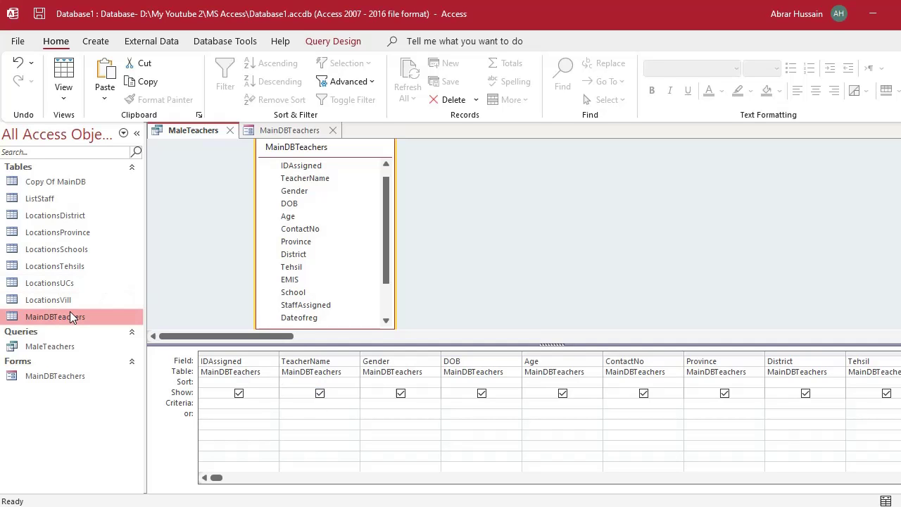
{"action": "left_click", "coordinate": [67, 74]}
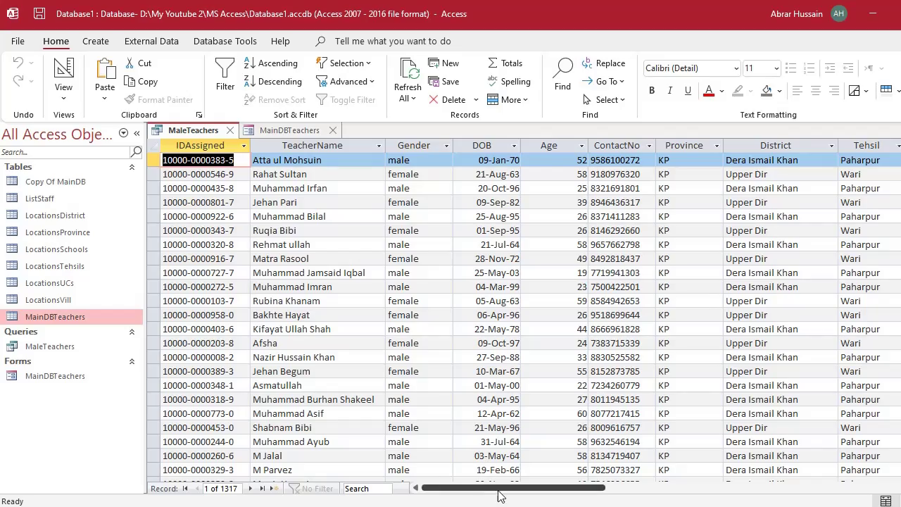
Store a copy of the query in the database named Qmaindbteachers.
{"action": "left_click_drag", "start_coordinate": [503, 489], "coordinate": [499, 493]}
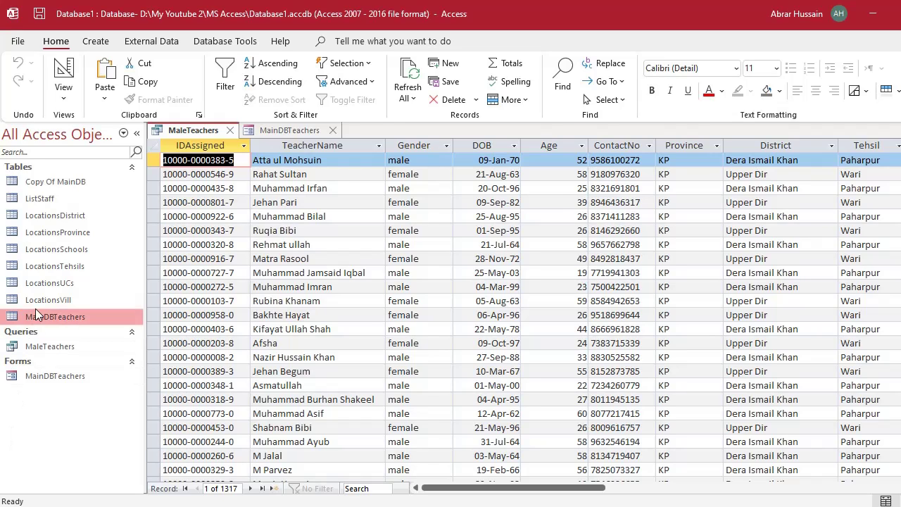
{"action": "right_click", "coordinate": [196, 133]}
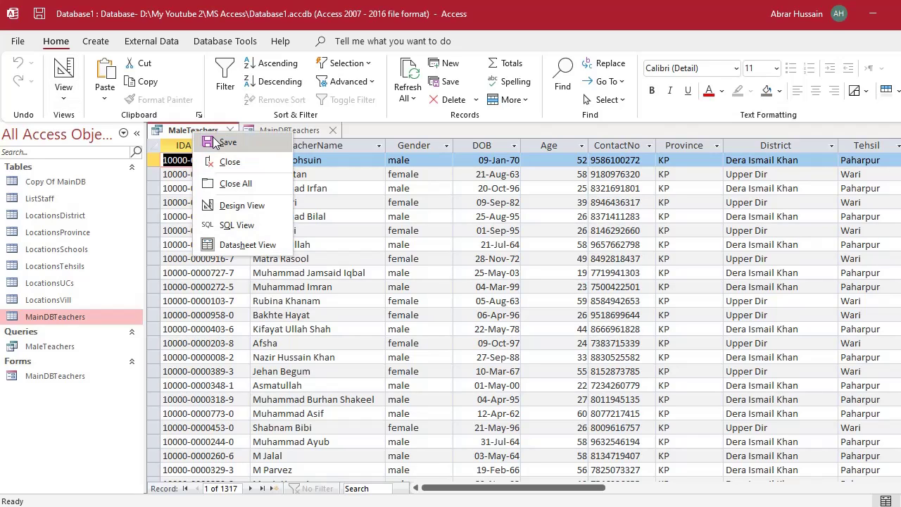
{"action": "left_click", "coordinate": [215, 142]}
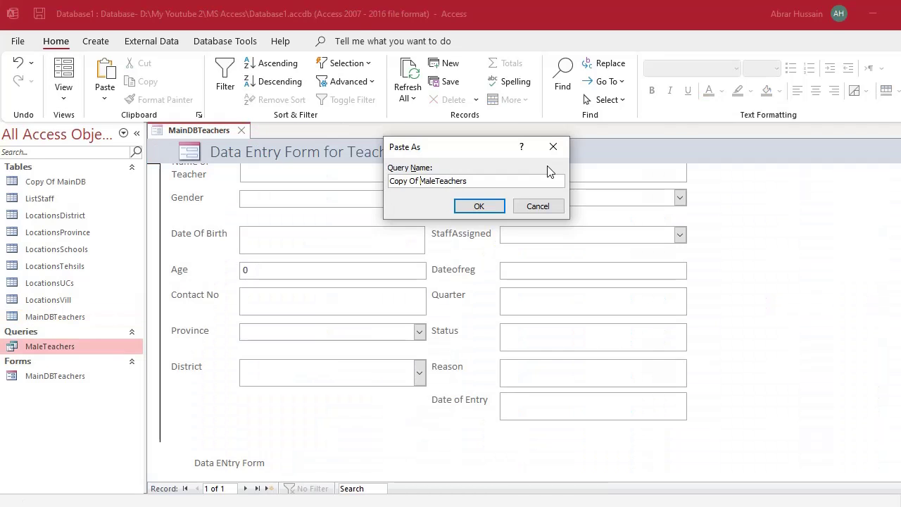
{"action": "key", "text": "ctrl+shift+Left"}
{"action": "key", "text": "ctrl+shift+Left"}
{"action": "key", "text": "BackSpace"}
{"action": "key", "text": "shift+End"}
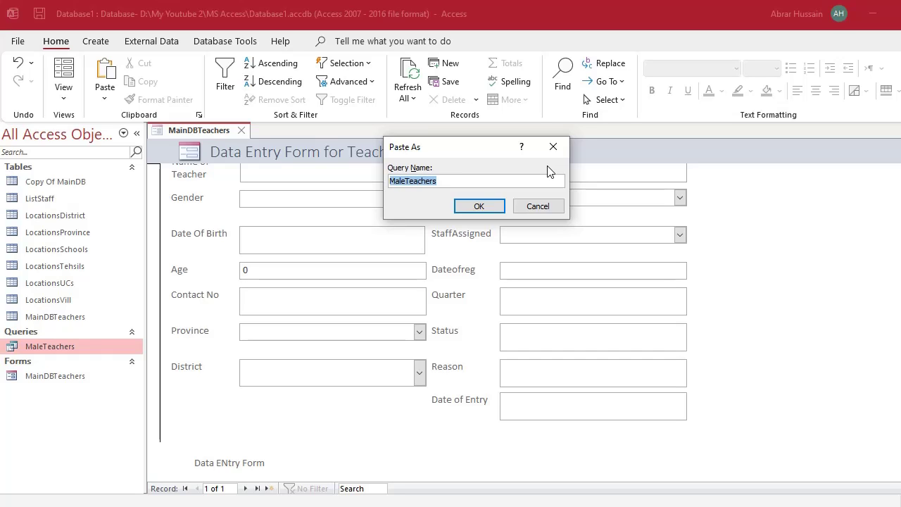
{"action": "type", "text": "Q"}
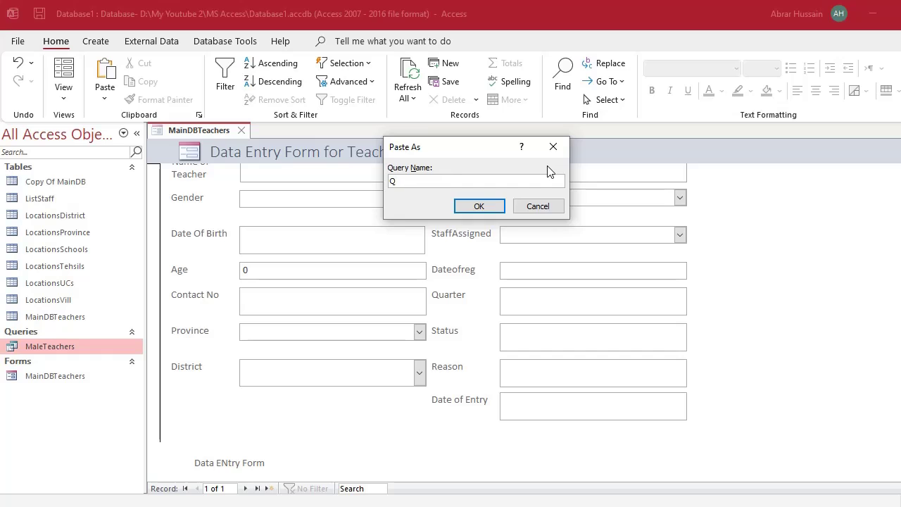
{"action": "type", "text": "maindbteachers"}
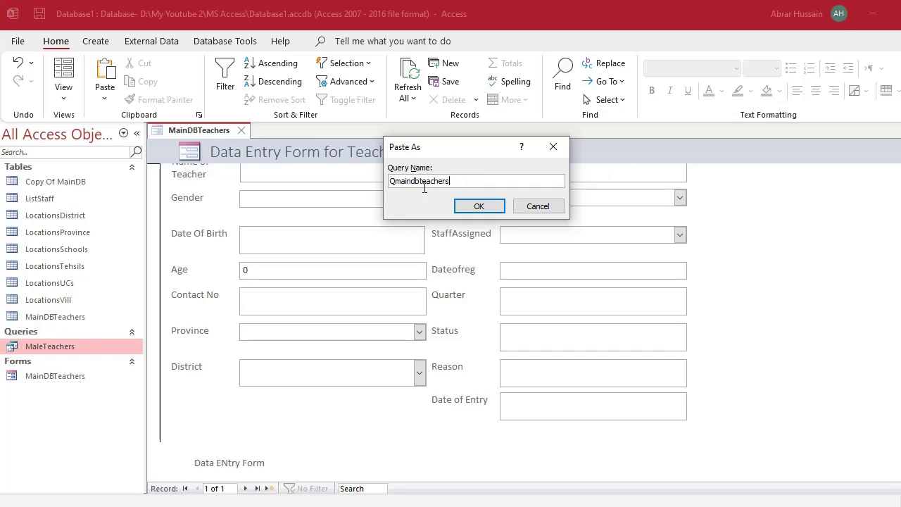
{"action": "left_click", "coordinate": [471, 206]}
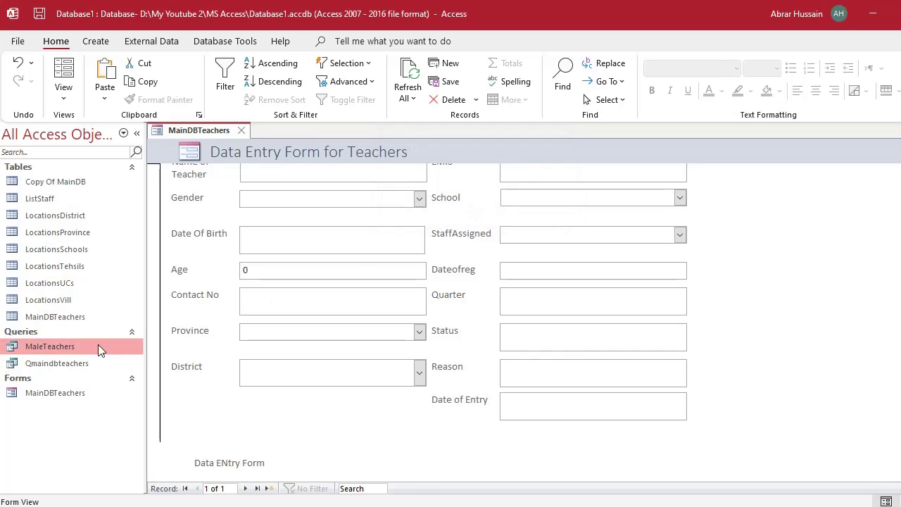
Open the Qmaindbteachers query and switch it to Design view.
{"action": "double_click", "coordinate": [58, 362]}
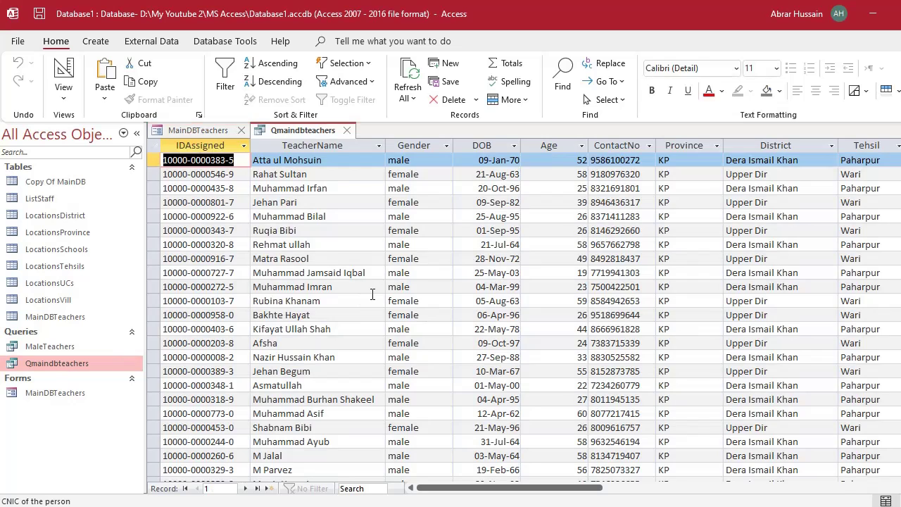
{"action": "left_click", "coordinate": [62, 71]}
{"action": "left_click", "coordinate": [269, 381]}
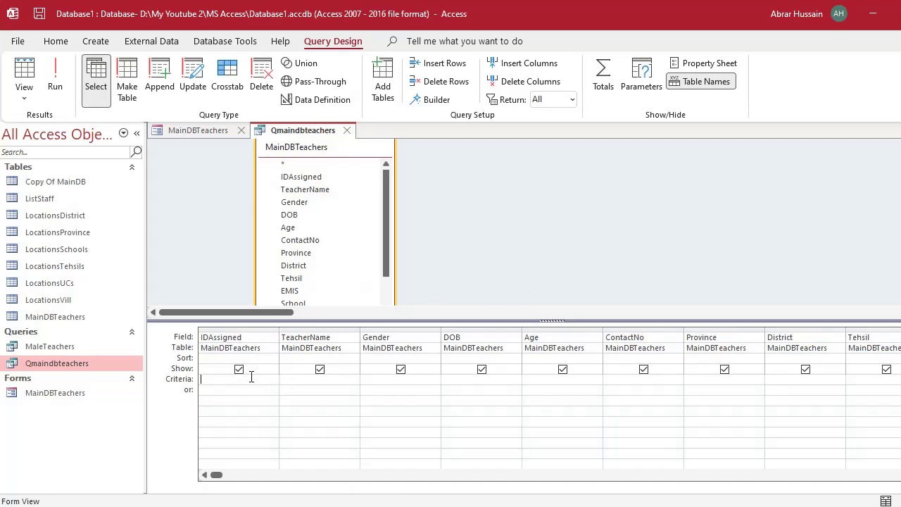
{"action": "left_click", "coordinate": [498, 383]}
Close the MainDBTeachers data entry form.
{"action": "left_click", "coordinate": [200, 130]}
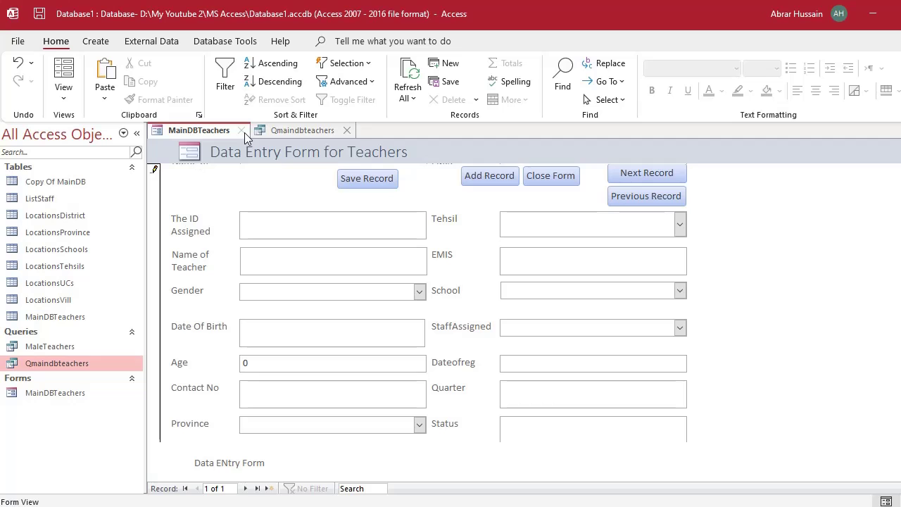
{"action": "left_click", "coordinate": [242, 131]}
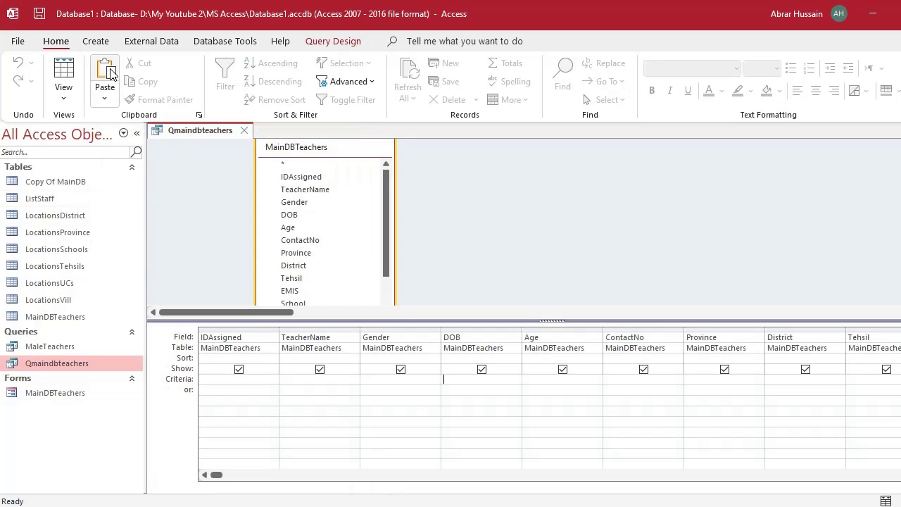
{"action": "left_click", "coordinate": [95, 45]}
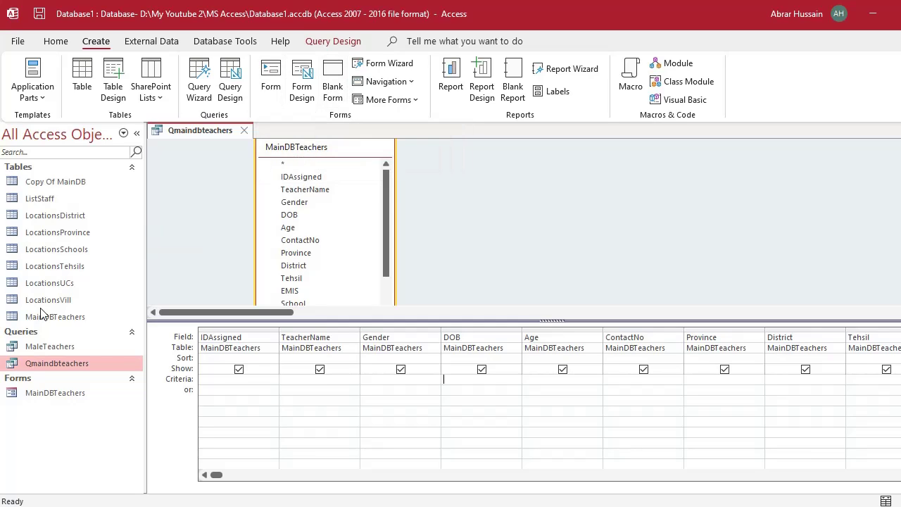
{"action": "left_click", "coordinate": [44, 282]}
{"action": "left_click", "coordinate": [50, 248]}
{"action": "left_click", "coordinate": [49, 185]}
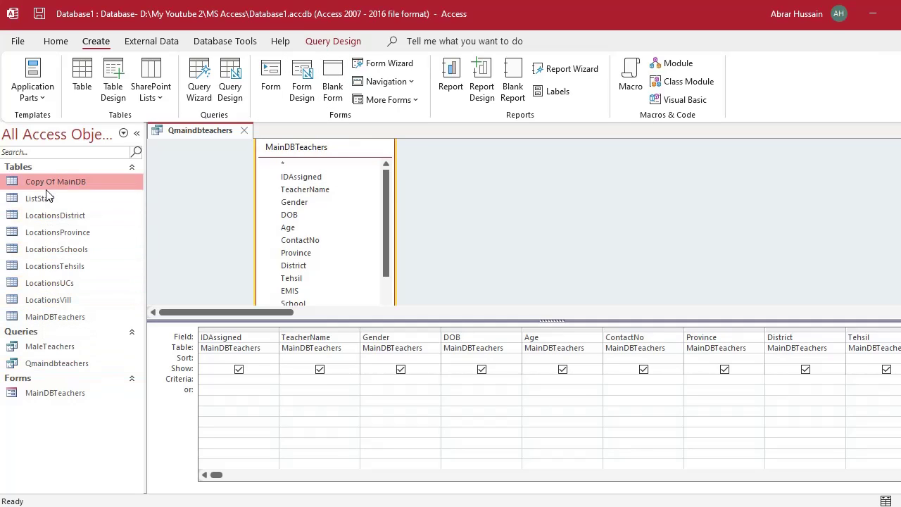
{"action": "left_click", "coordinate": [49, 266]}
{"action": "left_click", "coordinate": [52, 347]}
{"action": "left_click", "coordinate": [61, 363]}
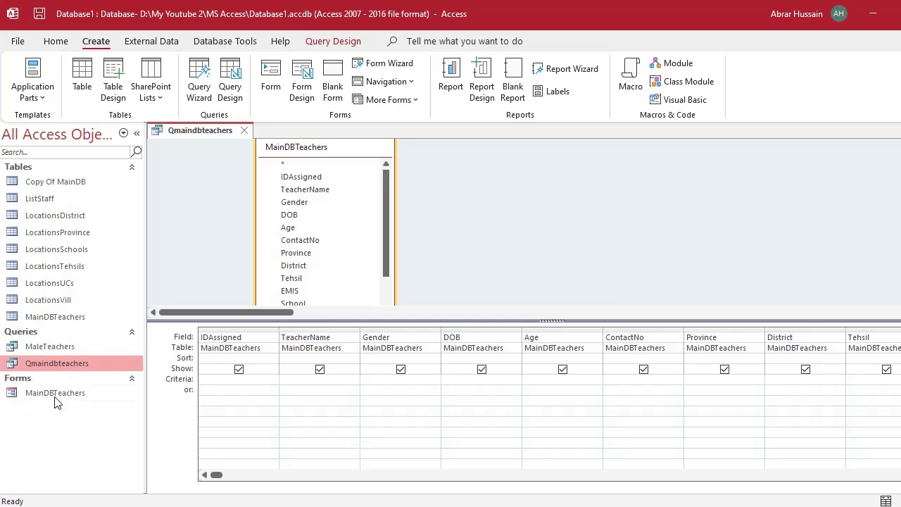
{"action": "left_click", "coordinate": [57, 396]}
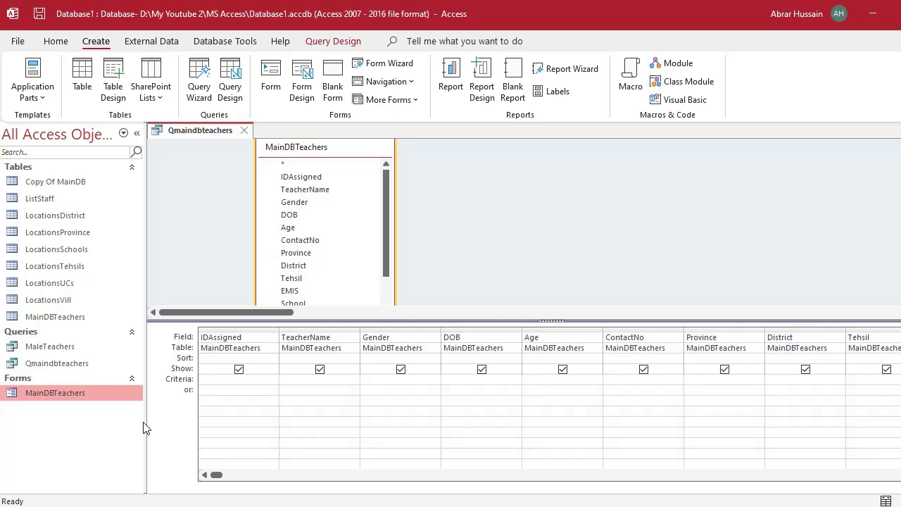
Create a blank form and save it as Form1.
{"action": "left_click", "coordinate": [334, 88]}
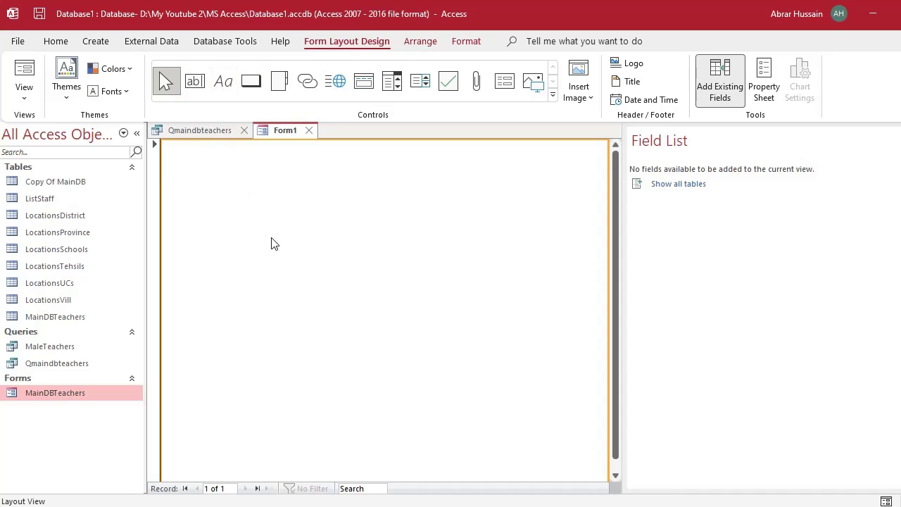
{"action": "key", "text": "ctrl+s"}
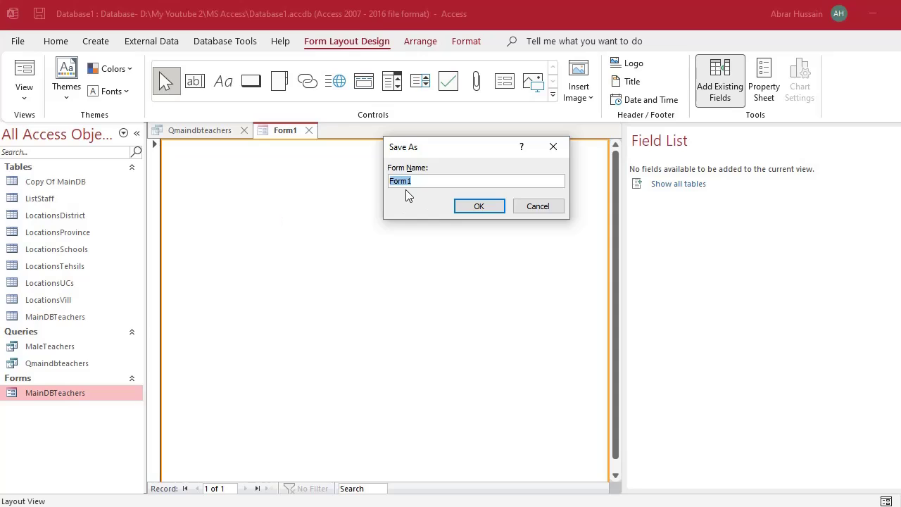
{"action": "left_click", "coordinate": [412, 182]}
{"action": "left_click_drag", "start_coordinate": [420, 182], "coordinate": [376, 185]}
{"action": "left_click", "coordinate": [472, 209]}
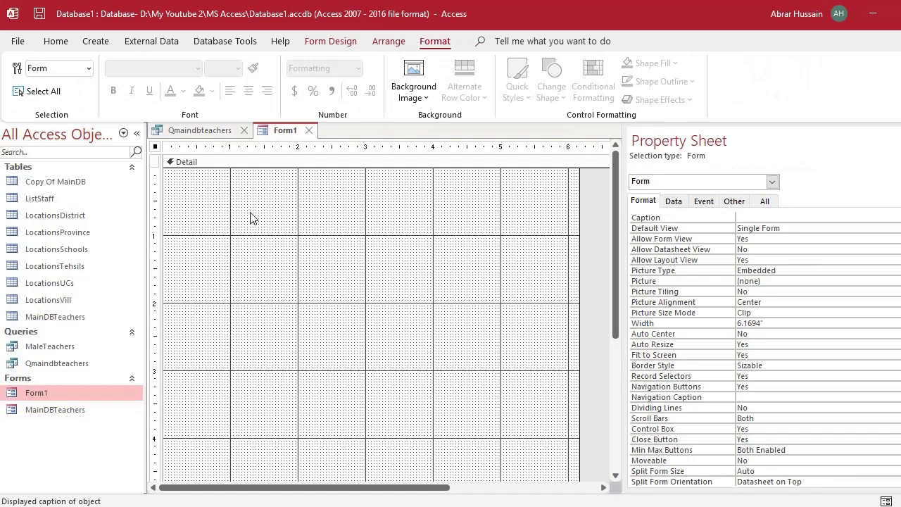
Switch Form1 to Design view with the Property Sheet hidden.
{"action": "left_click", "coordinate": [253, 218]}
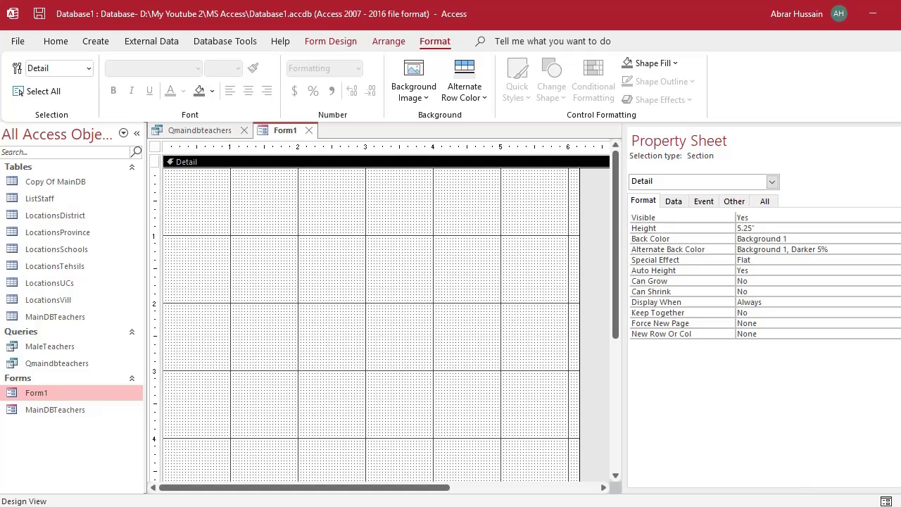
{"action": "key", "text": "F4"}
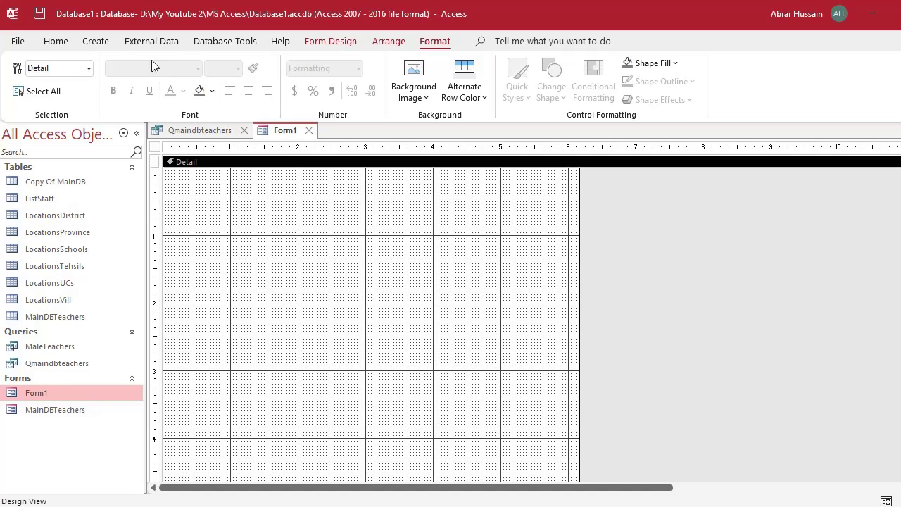
{"action": "left_click", "coordinate": [326, 42]}
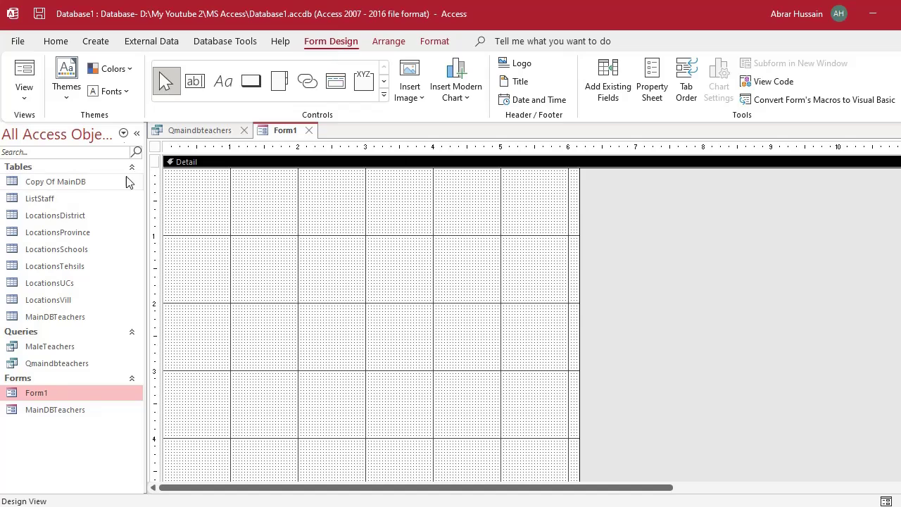
Draw an unbound text box at the top of Form1, then open the Qmaindbteachers query.
{"action": "left_click", "coordinate": [195, 82]}
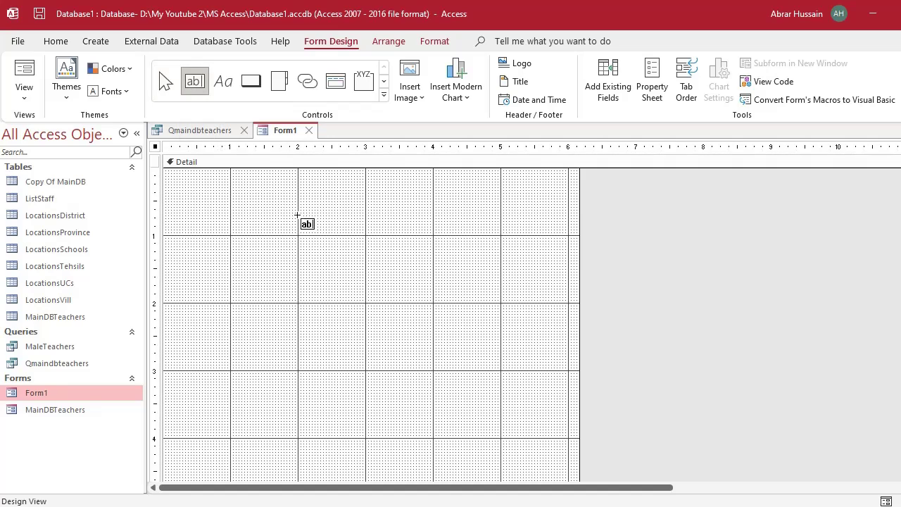
{"action": "left_click_drag", "start_coordinate": [248, 198], "coordinate": [355, 218]}
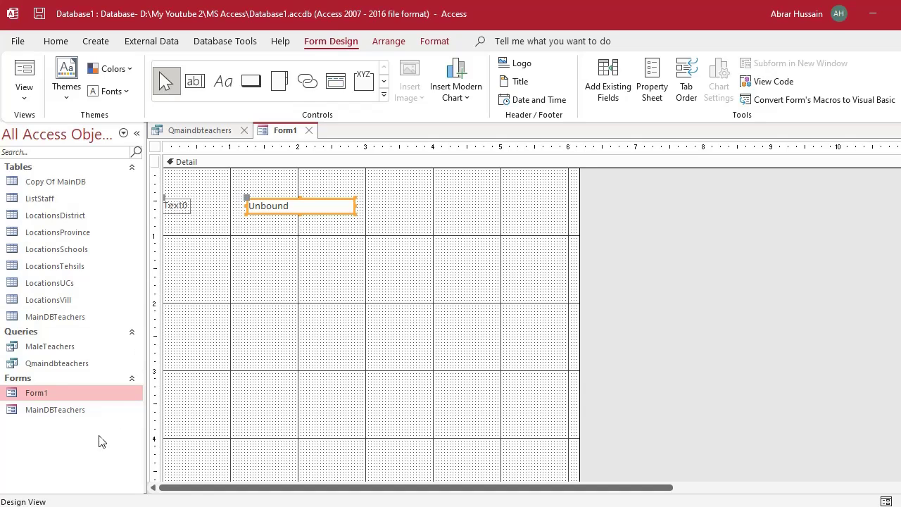
{"action": "left_click", "coordinate": [68, 367]}
{"action": "double_click", "coordinate": [68, 367]}
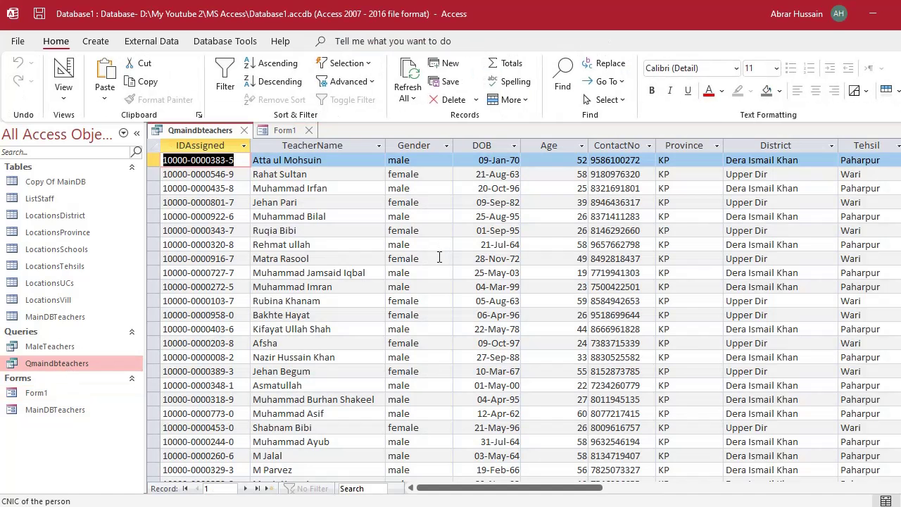
Put Qmaindbteachers into Design view, switching between it and Form1.
{"action": "left_click", "coordinate": [63, 71]}
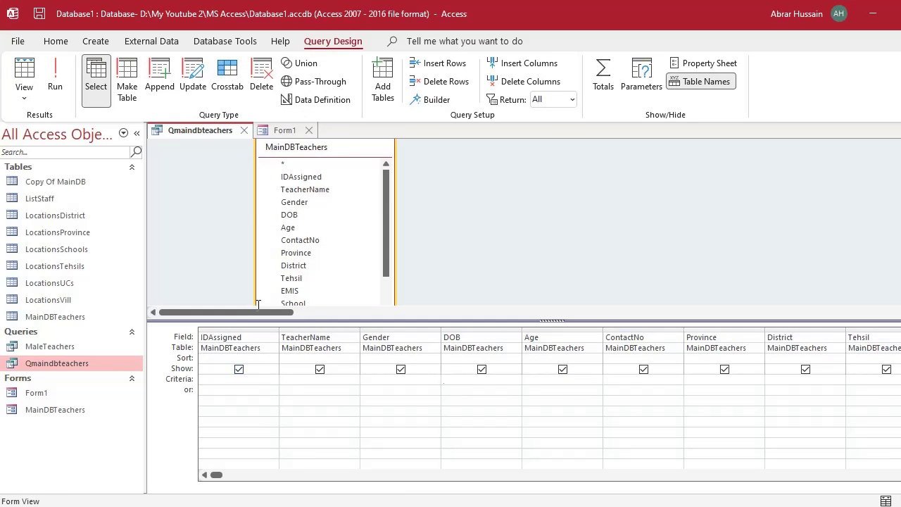
{"action": "left_click", "coordinate": [285, 130]}
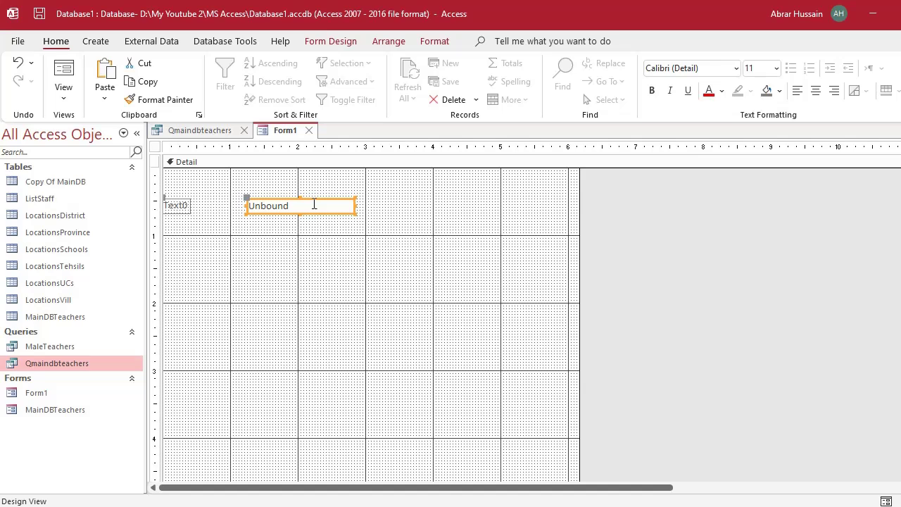
{"action": "left_click", "coordinate": [192, 131]}
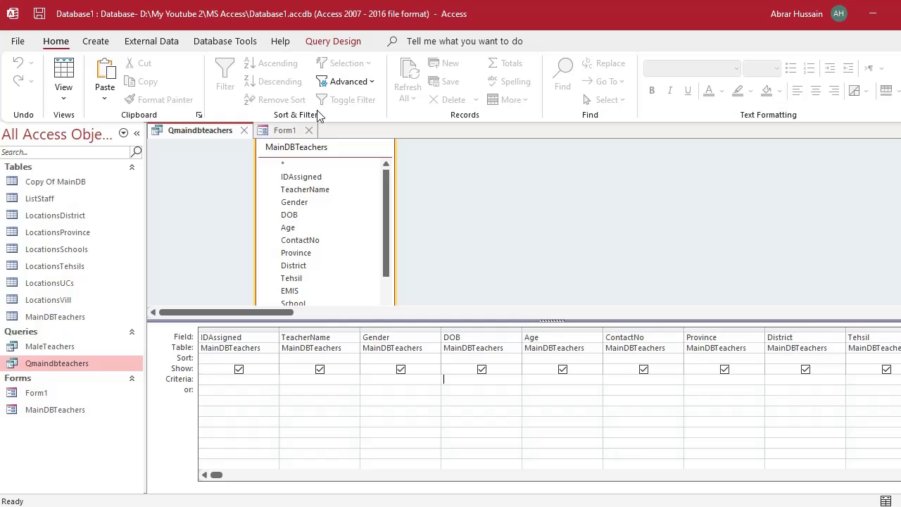
{"action": "left_click", "coordinate": [285, 130]}
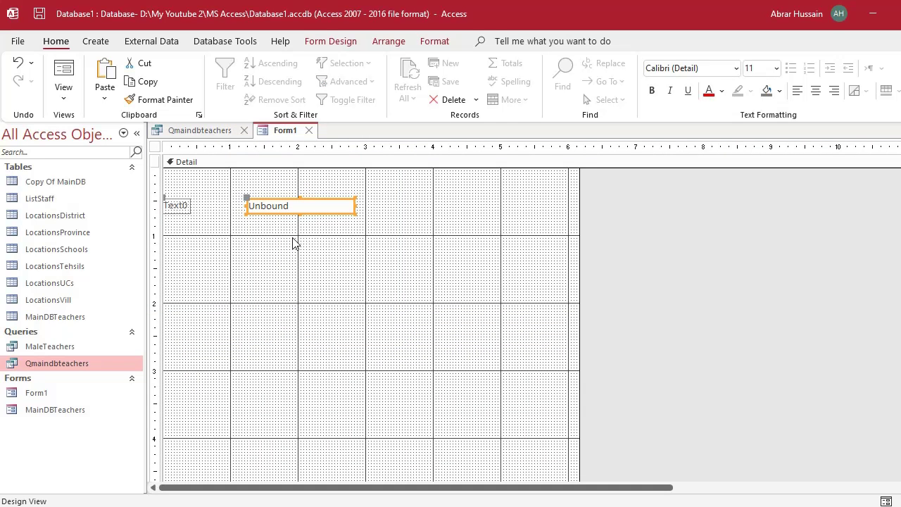
{"action": "left_click", "coordinate": [215, 132]}
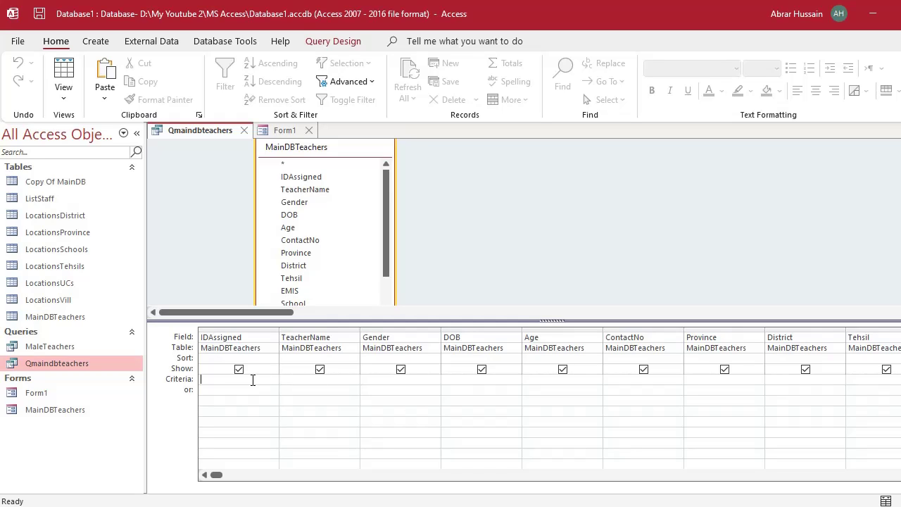
Test a sample IDAssigned criterion, run the query, remove the criterion, and return to Form1.
{"action": "type", "text": "10000000001"}
{"action": "key", "text": "Return"}
{"action": "left_click", "coordinate": [61, 78]}
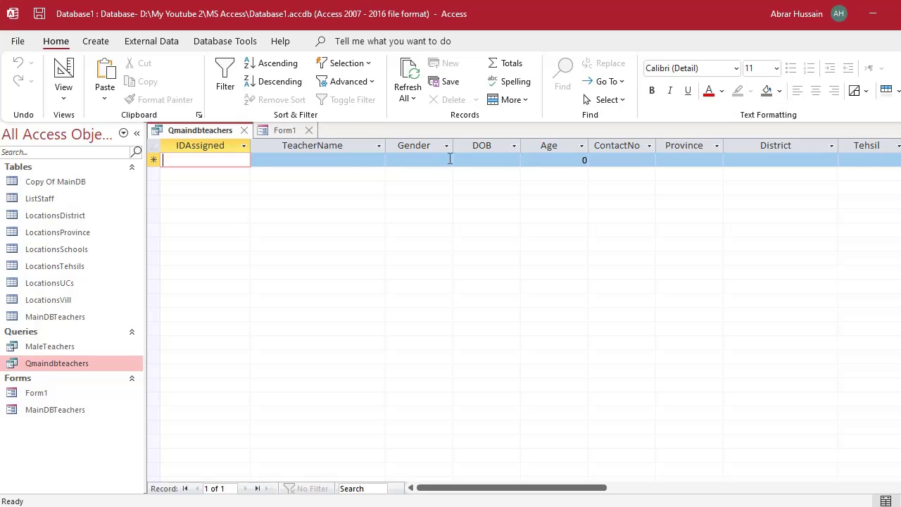
{"action": "left_click", "coordinate": [62, 78]}
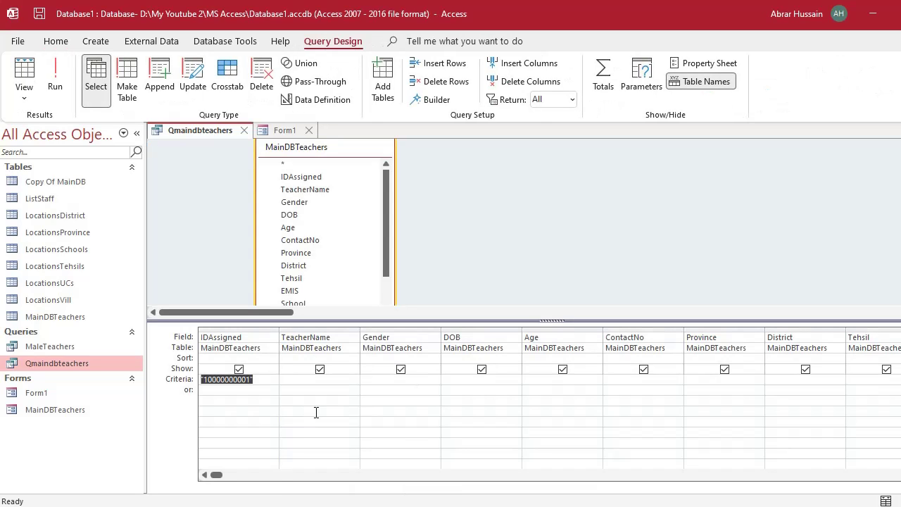
{"action": "key", "text": "Delete"}
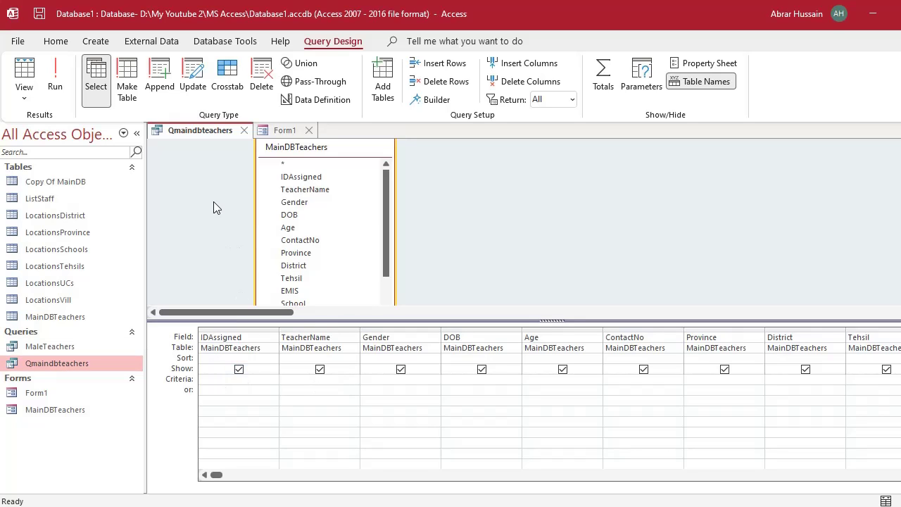
{"action": "left_click", "coordinate": [287, 130]}
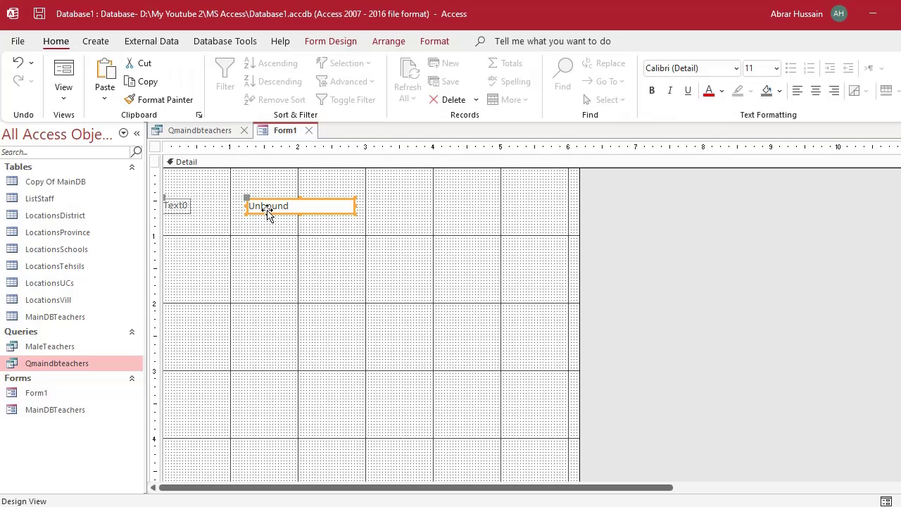
Widen the Text0 label, caption it 'Search by ID', and open its text box's properties.
{"action": "left_click", "coordinate": [180, 205]}
{"action": "left_click_drag", "start_coordinate": [191, 205], "coordinate": [243, 211]}
{"action": "double_click", "coordinate": [194, 206]}
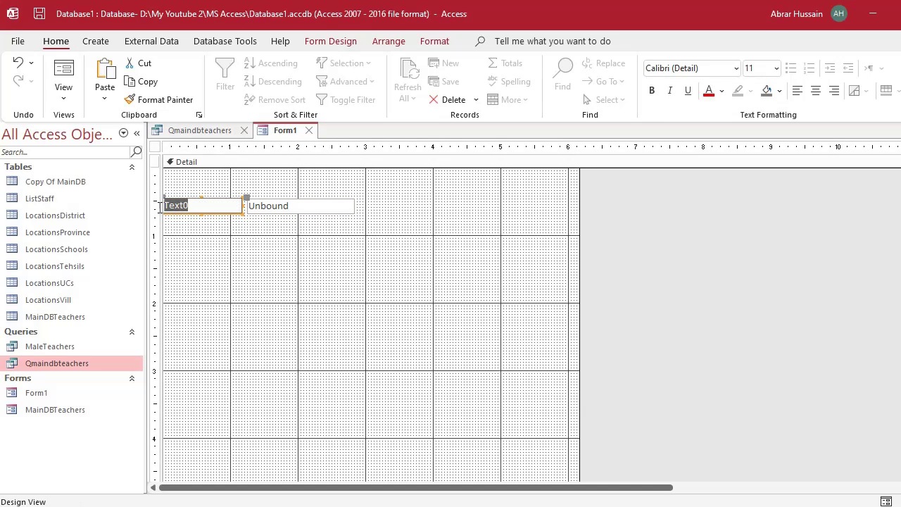
{"action": "type", "text": "Sear"}
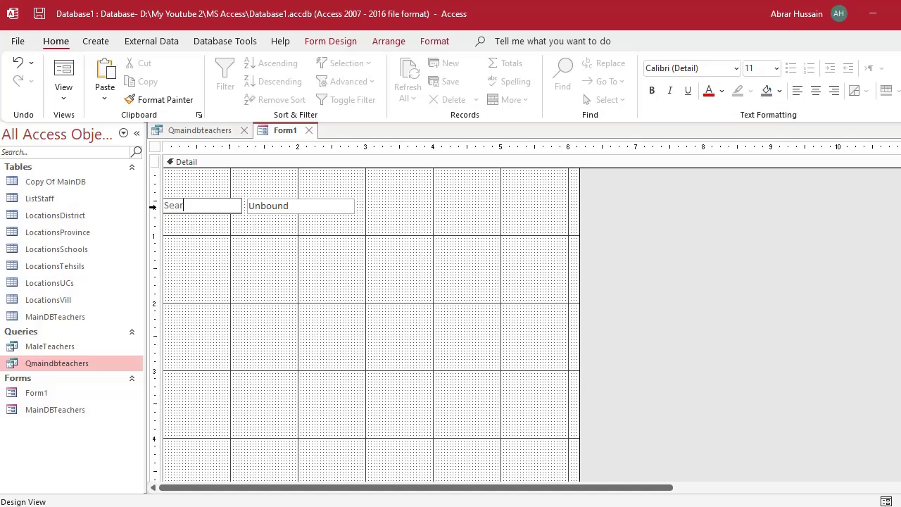
{"action": "type", "text": "ch by ID"}
{"action": "left_click", "coordinate": [296, 238]}
{"action": "left_click", "coordinate": [278, 212]}
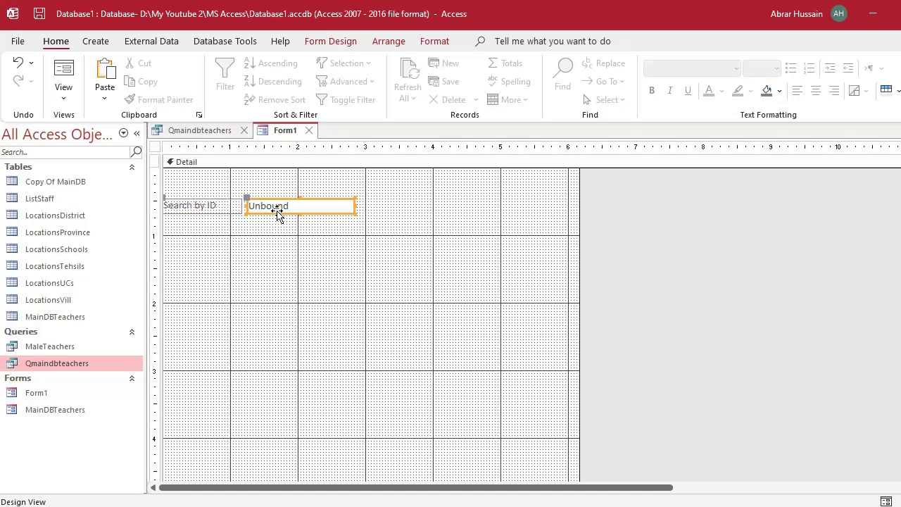
{"action": "double_click", "coordinate": [278, 204]}
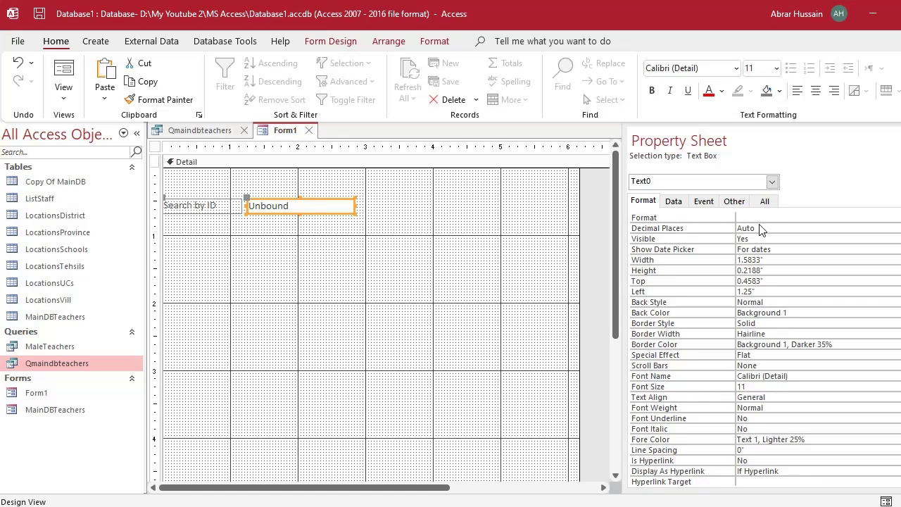
Change the unbound text box's Name property from Text0 to id.
{"action": "left_click", "coordinate": [706, 203]}
{"action": "left_click", "coordinate": [732, 202]}
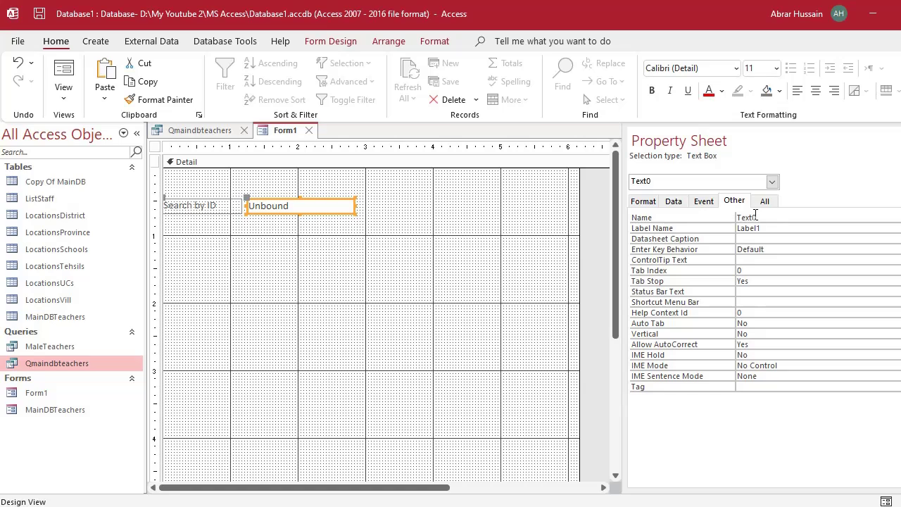
{"action": "left_click", "coordinate": [696, 215]}
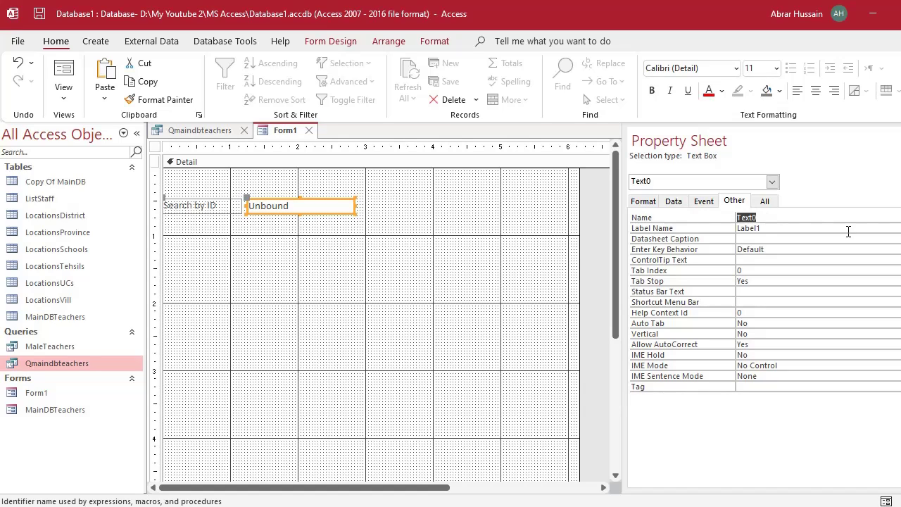
{"action": "type", "text": "id"}
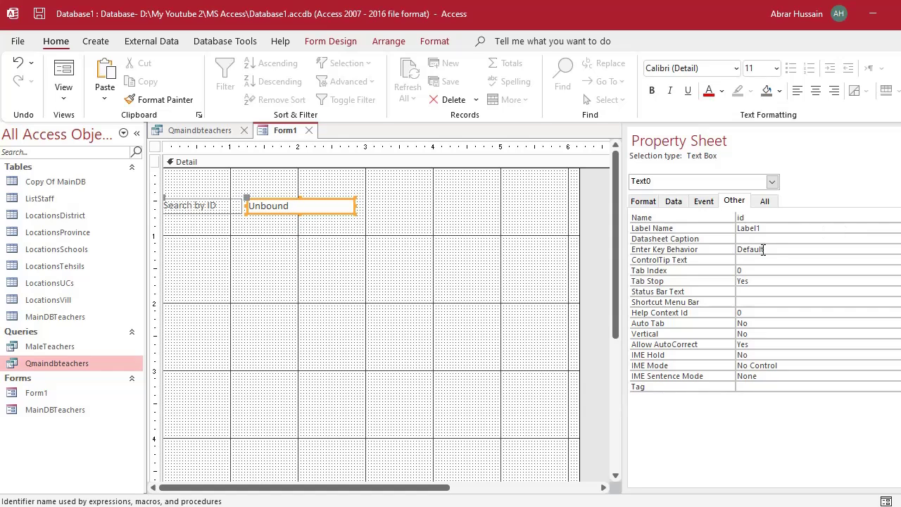
{"action": "left_click", "coordinate": [775, 228]}
{"action": "left_click", "coordinate": [746, 217]}
{"action": "double_click", "coordinate": [741, 218]}
{"action": "left_click", "coordinate": [735, 200]}
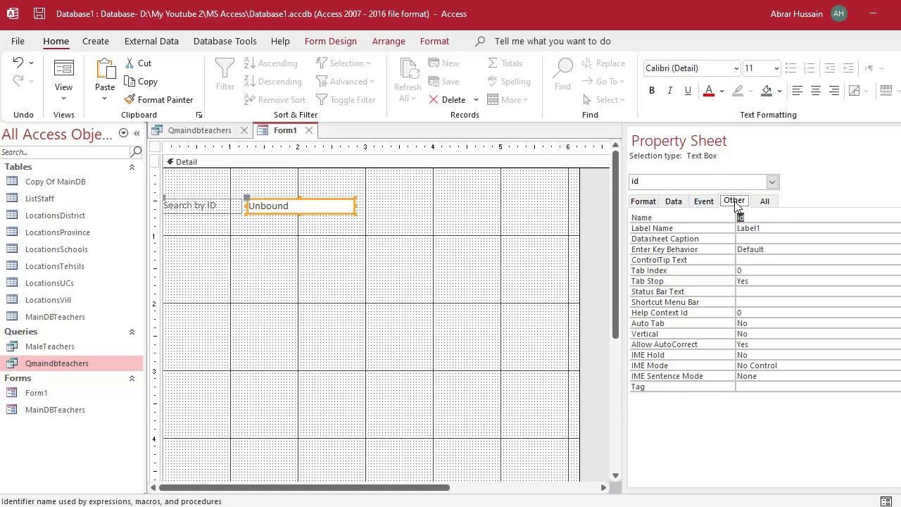
{"action": "left_click", "coordinate": [752, 218]}
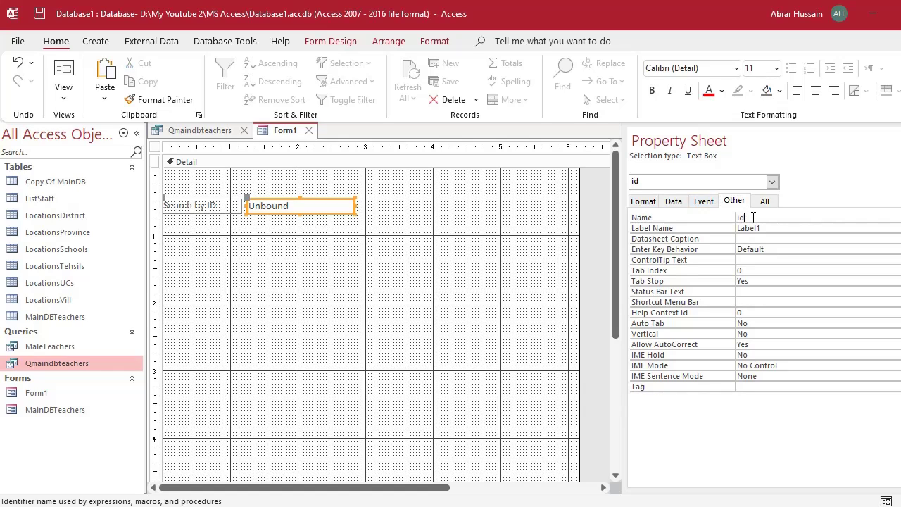
{"action": "left_click", "coordinate": [202, 206]}
{"action": "left_click", "coordinate": [286, 209], "text": "shift"}
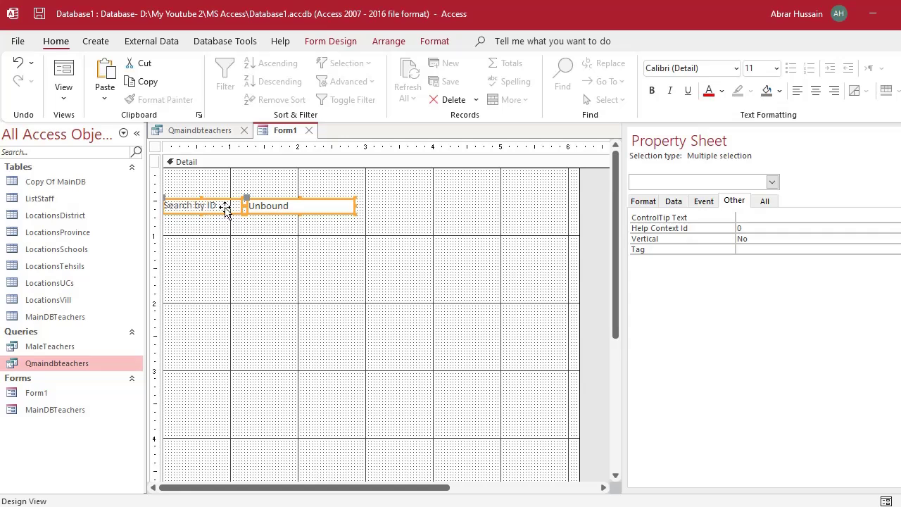
Duplicate the Search by ID label and text box below the originals and relabel the copy 'Search by Name'.
{"action": "left_click", "coordinate": [198, 204]}
{"action": "key", "text": "ctrl+c"}
{"action": "key", "text": "ctrl+v"}
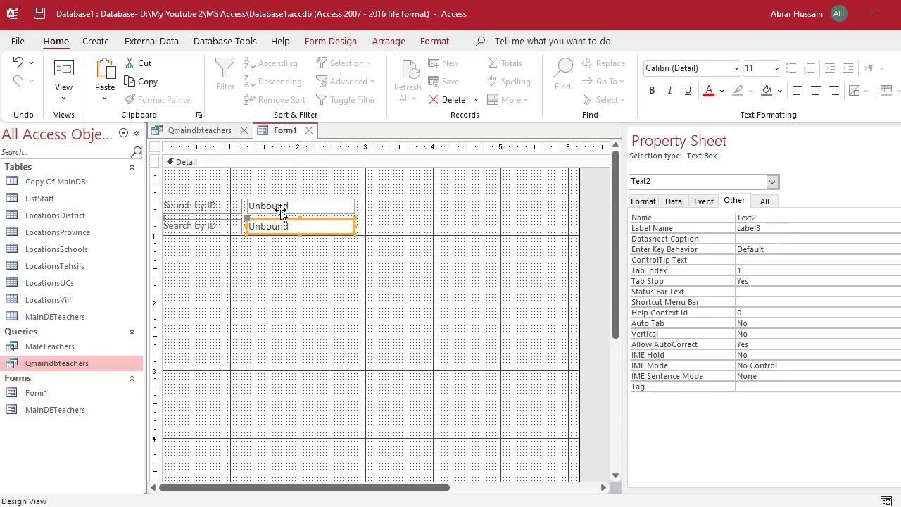
{"action": "left_click", "coordinate": [212, 225]}
{"action": "left_click", "coordinate": [213, 226]}
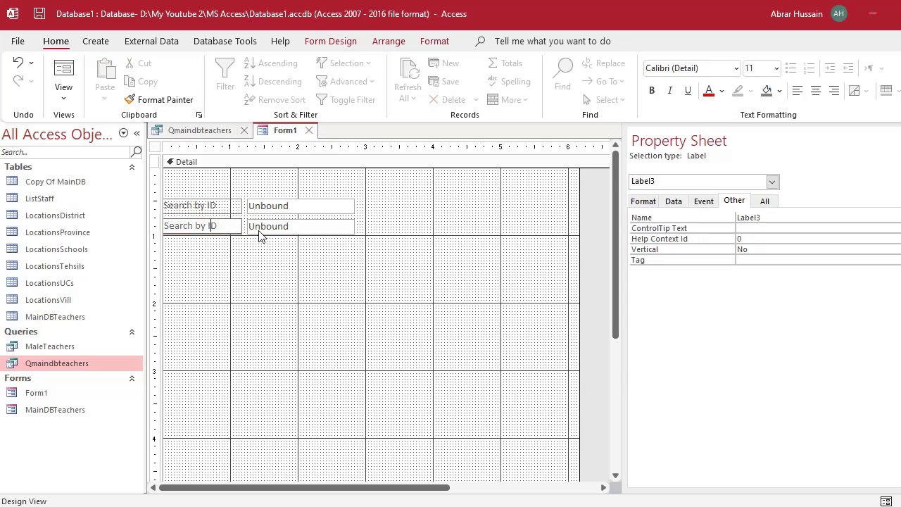
{"action": "key", "text": "shift+Left"}
{"action": "key", "text": "shift+Left"}
{"action": "type", "text": "Name"}
Rename the new text box from Text2 to 'name', then check both search boxes' names.
{"action": "left_click", "coordinate": [278, 229]}
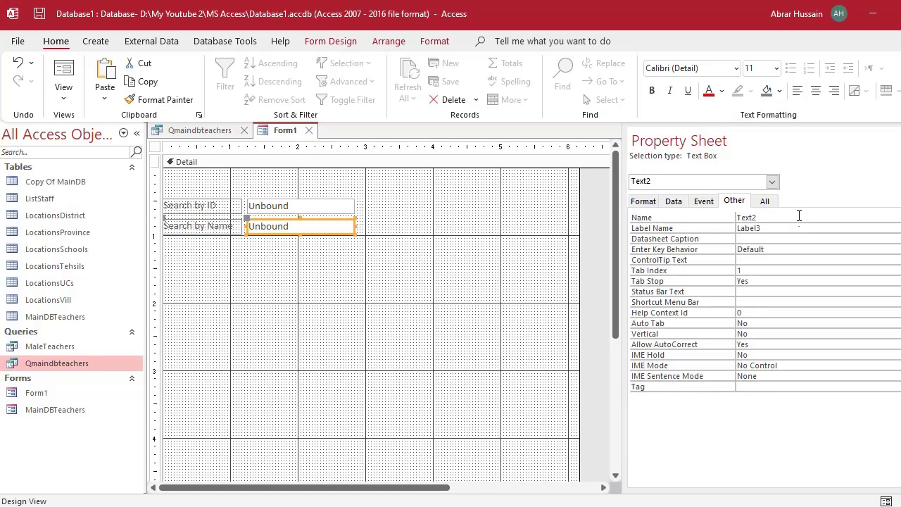
{"action": "double_click", "coordinate": [758, 218]}
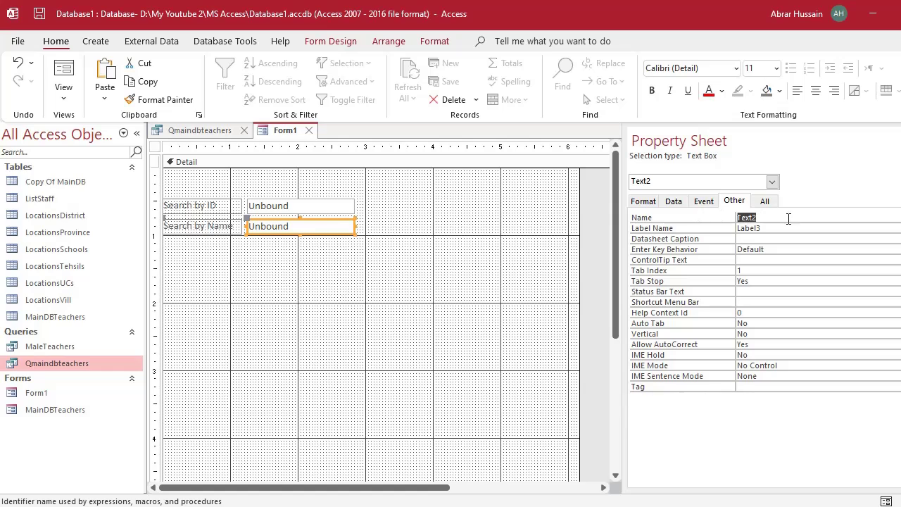
{"action": "type", "text": "name"}
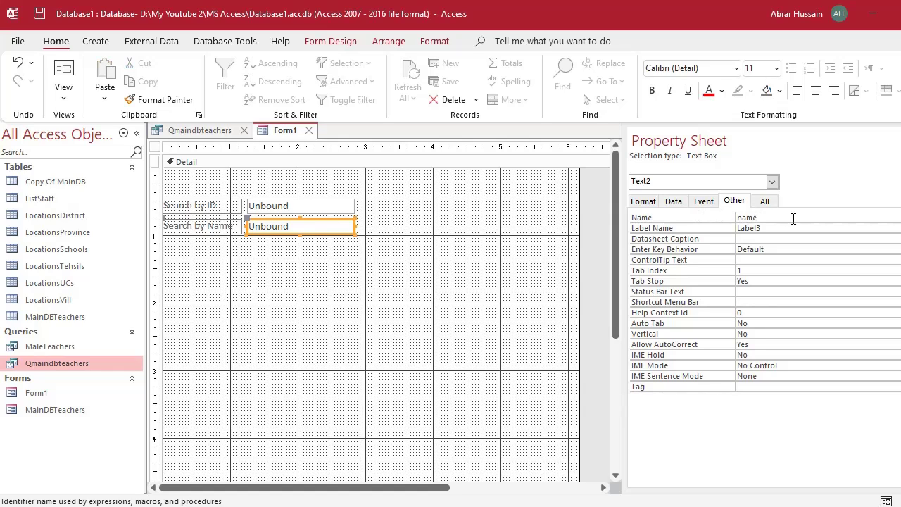
{"action": "left_click", "coordinate": [289, 292]}
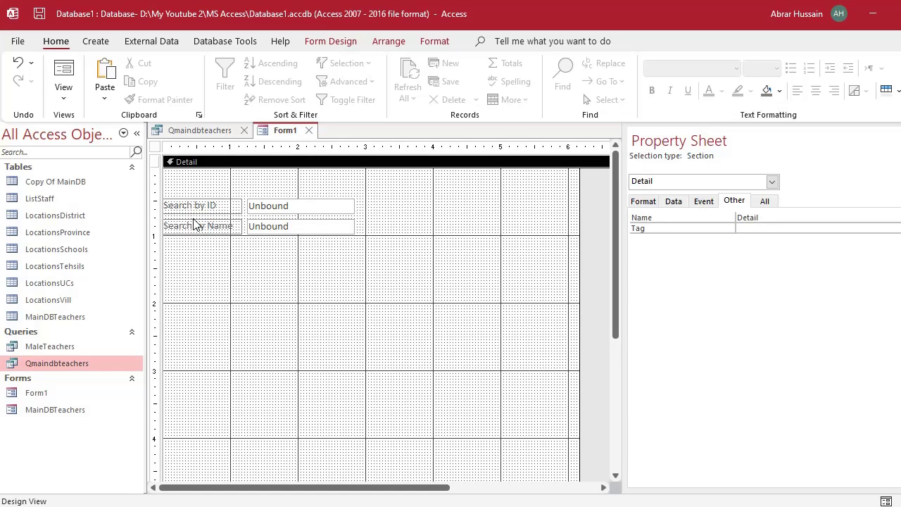
{"action": "left_click", "coordinate": [217, 205]}
{"action": "left_click", "coordinate": [288, 206]}
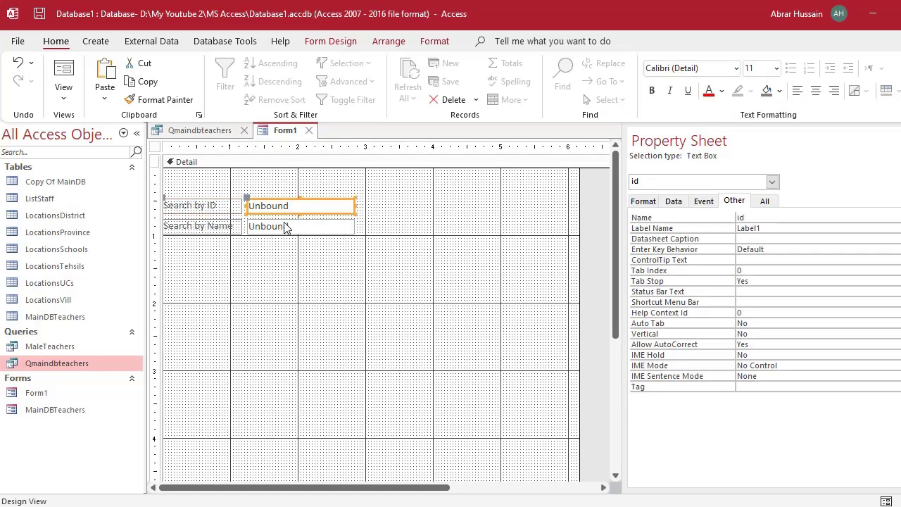
{"action": "left_click", "coordinate": [285, 226]}
Show the Qmaindbteachers query design without the Property Sheet, then select the Word note's Like criteria line.
{"action": "left_click", "coordinate": [210, 131]}
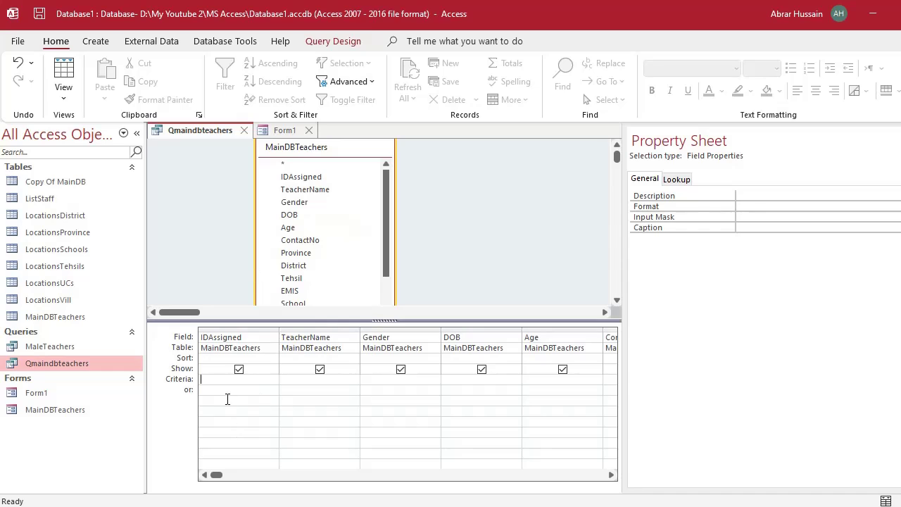
{"action": "key", "text": "F4"}
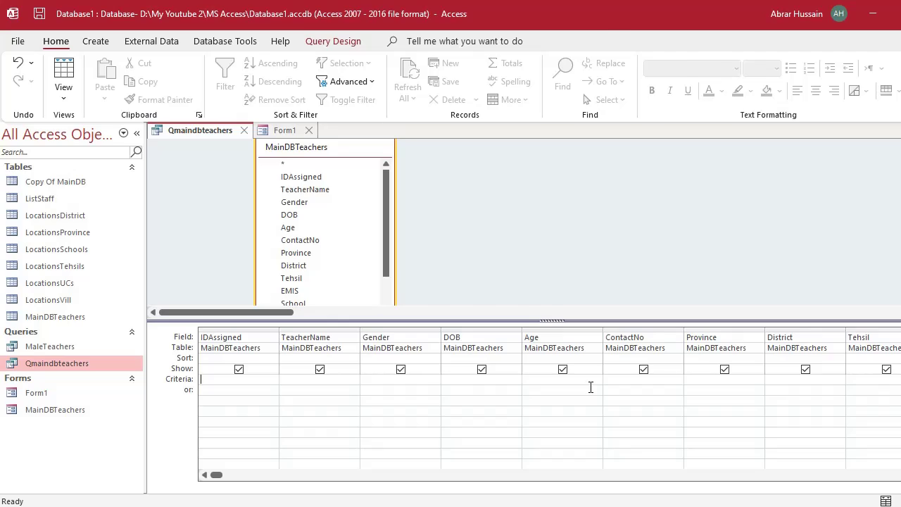
{"action": "left_click_drag", "start_coordinate": [277, 254], "coordinate": [619, 257]}
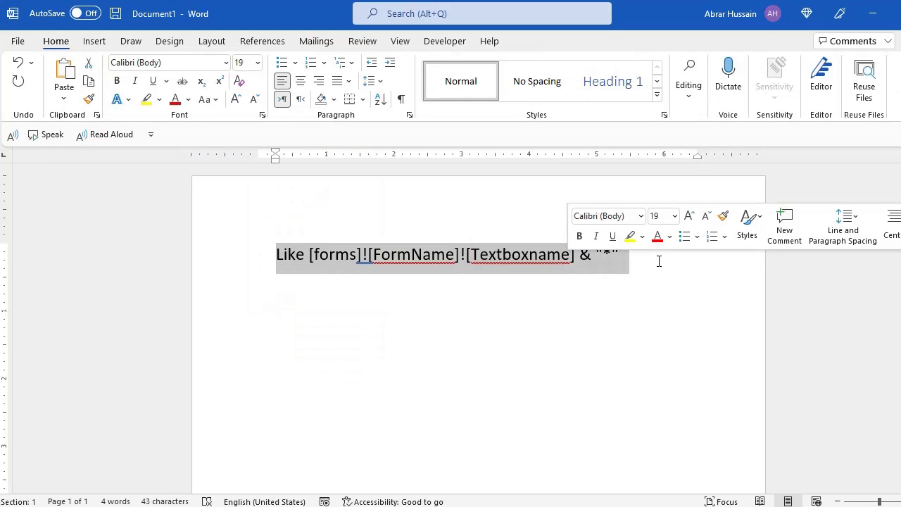
{"action": "left_click", "coordinate": [385, 410]}
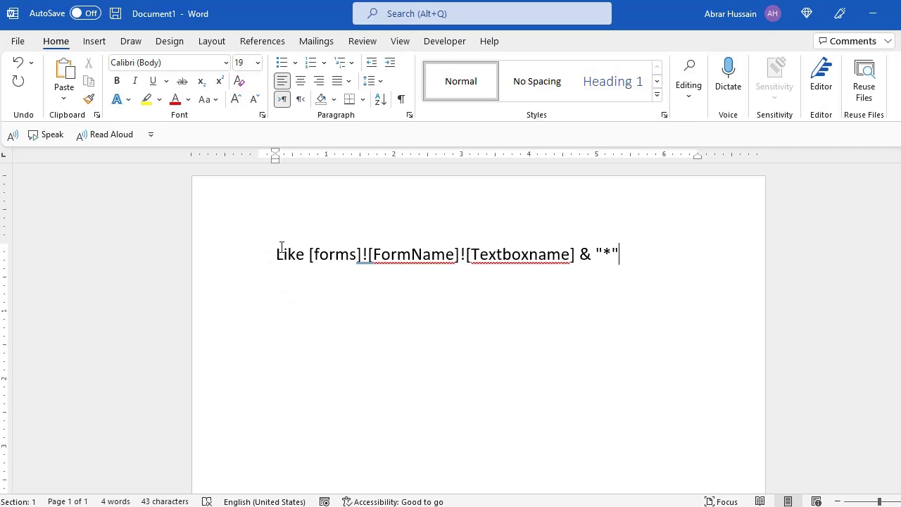
Highlight [FormName]![Textboxname] in yellow within the Like criteria expression.
{"action": "double_click", "coordinate": [367, 256]}
{"action": "left_click", "coordinate": [367, 255]}
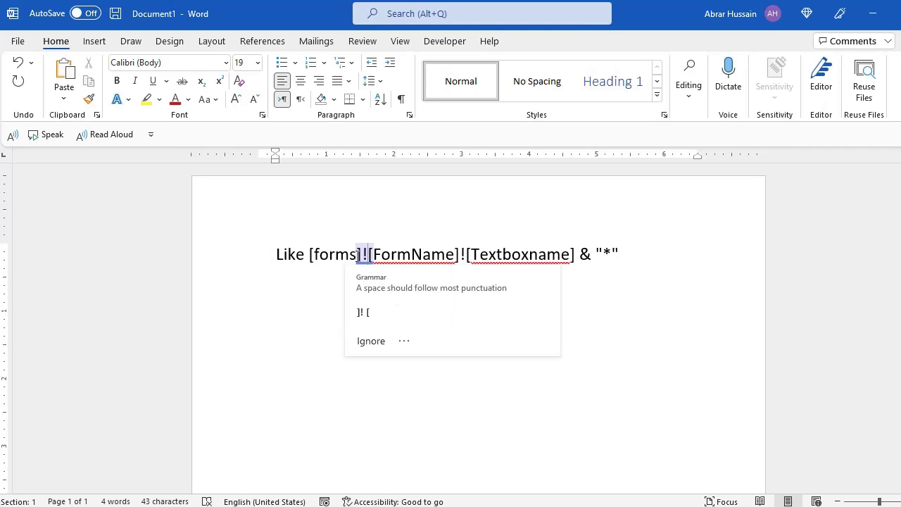
{"action": "left_click", "coordinate": [317, 254]}
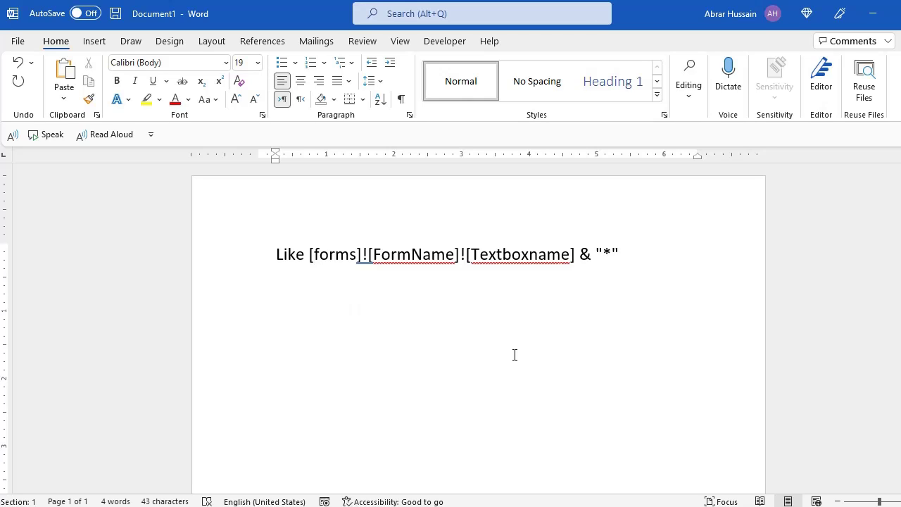
{"action": "key", "text": "Right"}
{"action": "key", "text": "ctrl+shift+Right"}
{"action": "key", "text": "ctrl+shift+Right"}
{"action": "key", "text": "ctrl+shift+Right"}
{"action": "key", "text": "ctrl+shift+Right"}
{"action": "key", "text": "ctrl+shift+Right"}
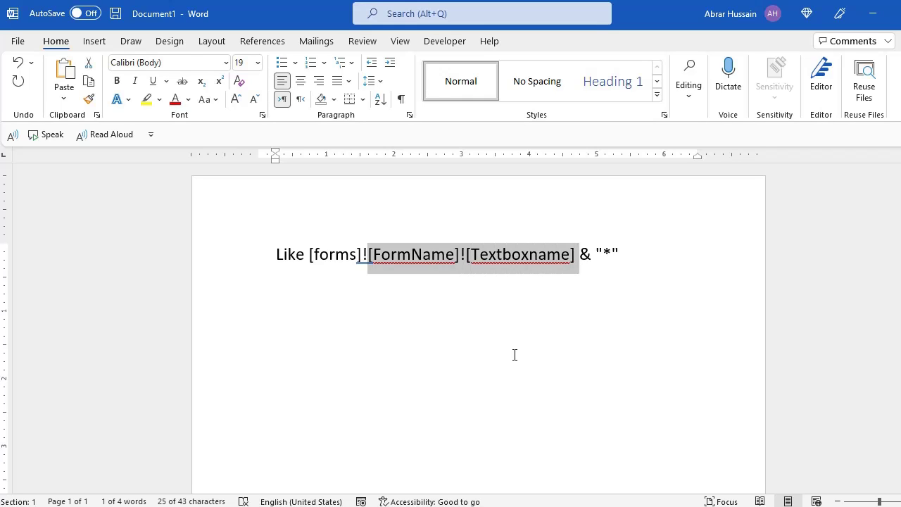
{"action": "left_click", "coordinate": [146, 100]}
{"action": "left_click", "coordinate": [405, 276]}
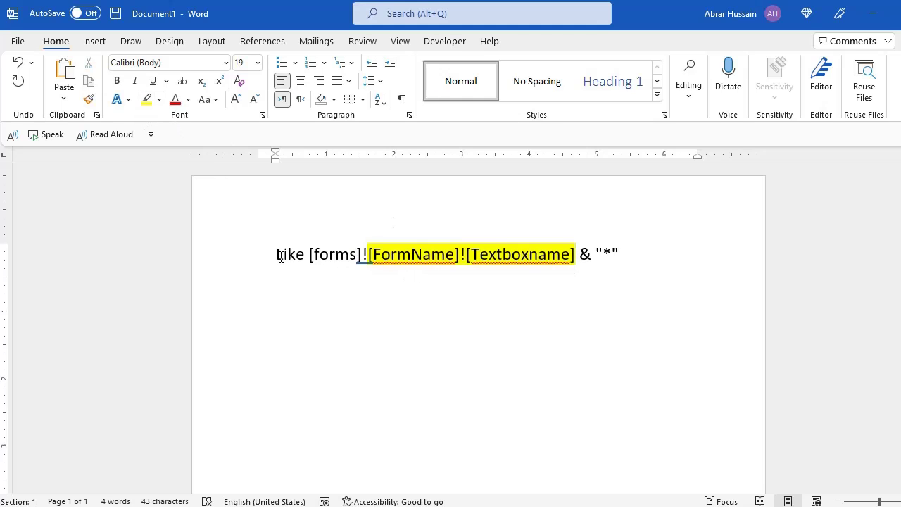
Go over the expression's forms, FormName and Textboxname parts, then return to the Access query design.
{"action": "left_click_drag", "start_coordinate": [277, 256], "coordinate": [370, 261]}
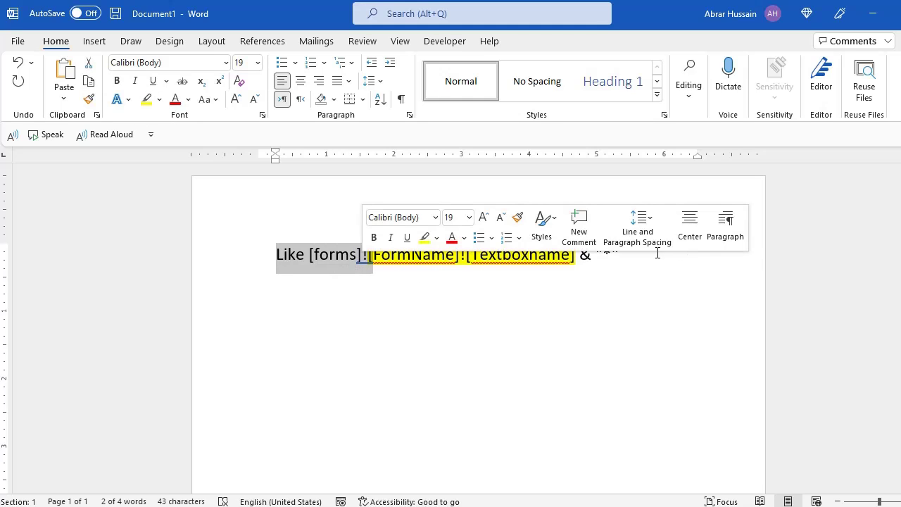
{"action": "left_click_drag", "start_coordinate": [621, 255], "coordinate": [580, 254]}
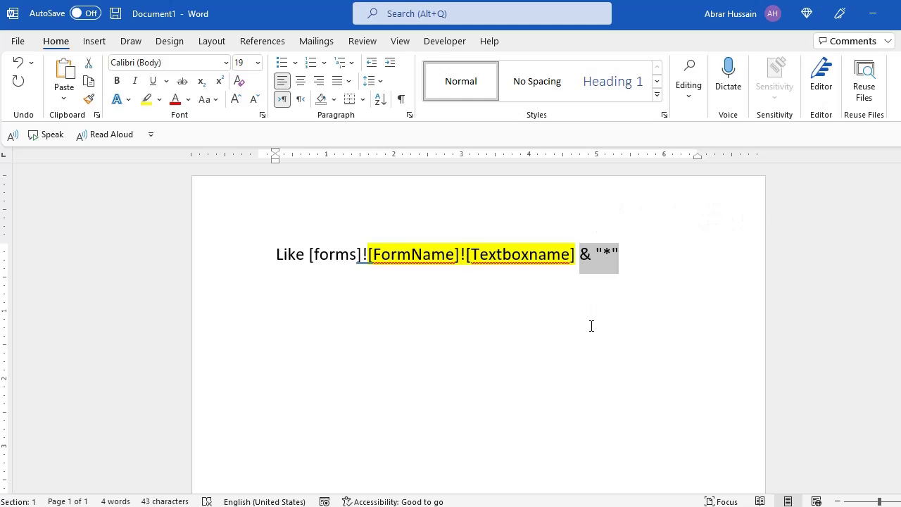
{"action": "left_click", "coordinate": [397, 255]}
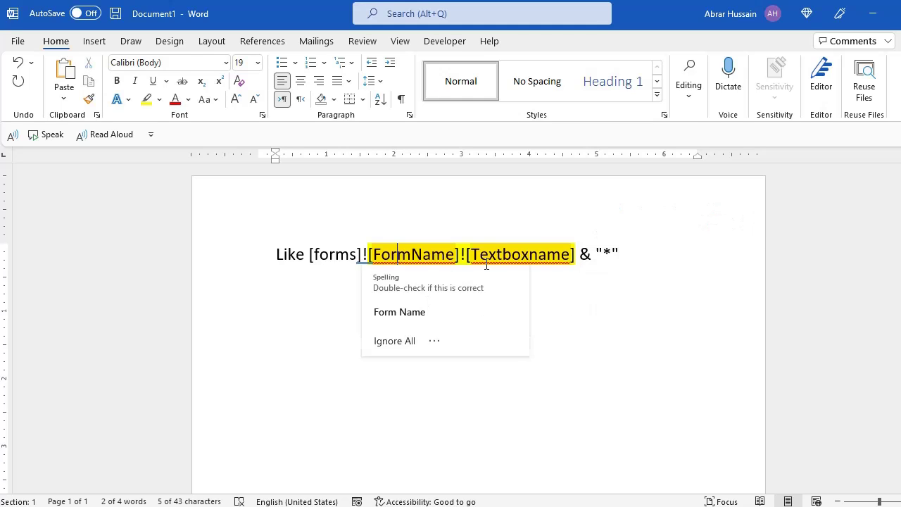
{"action": "left_click", "coordinate": [512, 255]}
{"action": "left_click", "coordinate": [376, 346]}
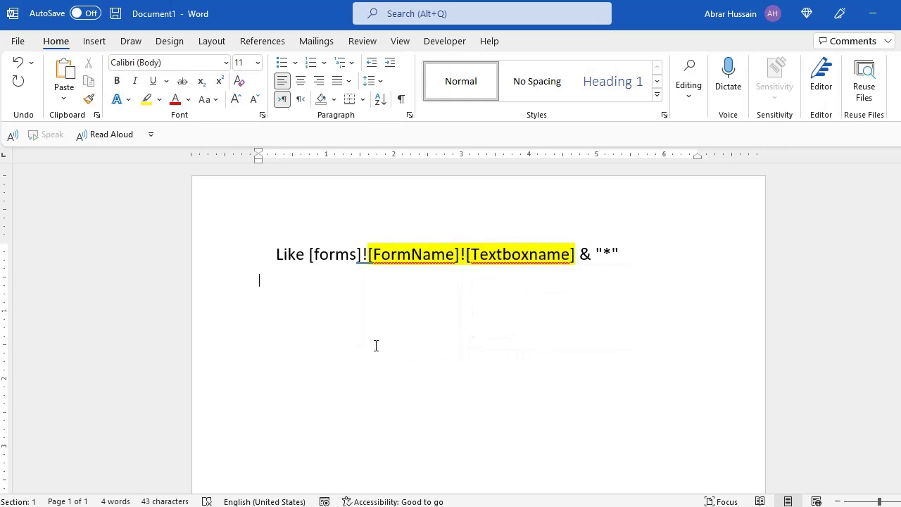
{"action": "key", "text": "alt+Tab"}
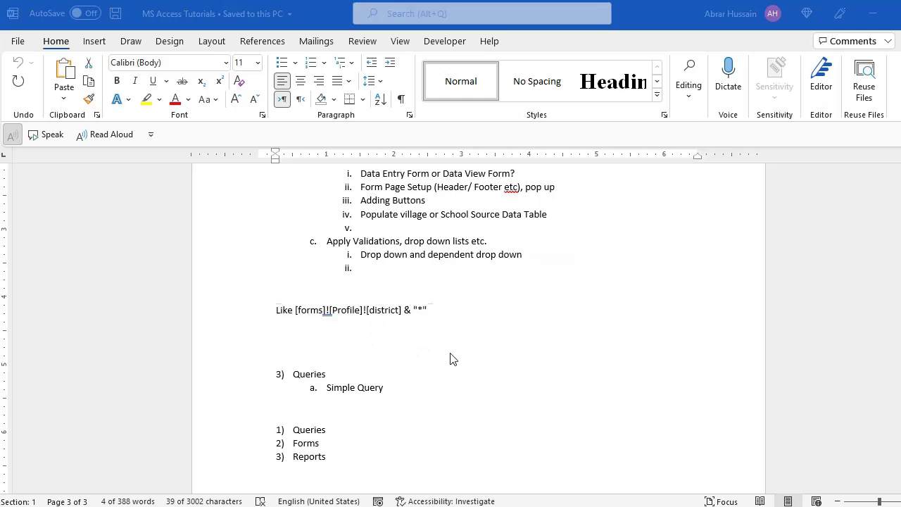
{"action": "key", "text": "alt+Tab"}
{"action": "key", "text": "alt+Tab"}
{"action": "key", "text": "Tab"}
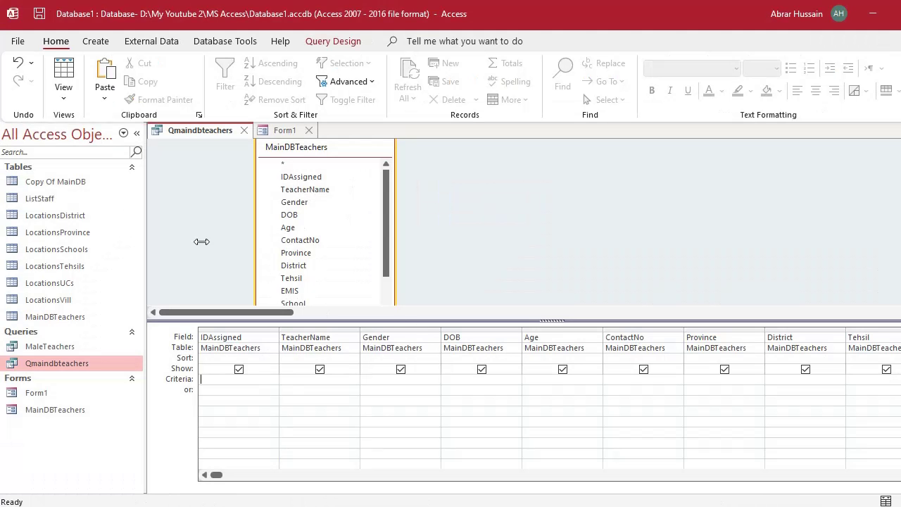
In Form1 design, view the properties of the Search by ID and Search by Name text boxes, named id and name.
{"action": "left_click", "coordinate": [286, 132]}
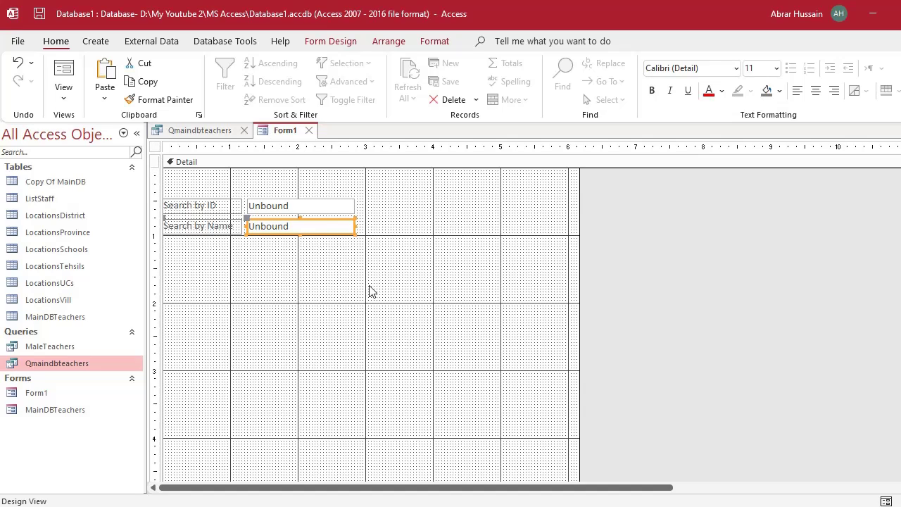
{"action": "left_click", "coordinate": [203, 206]}
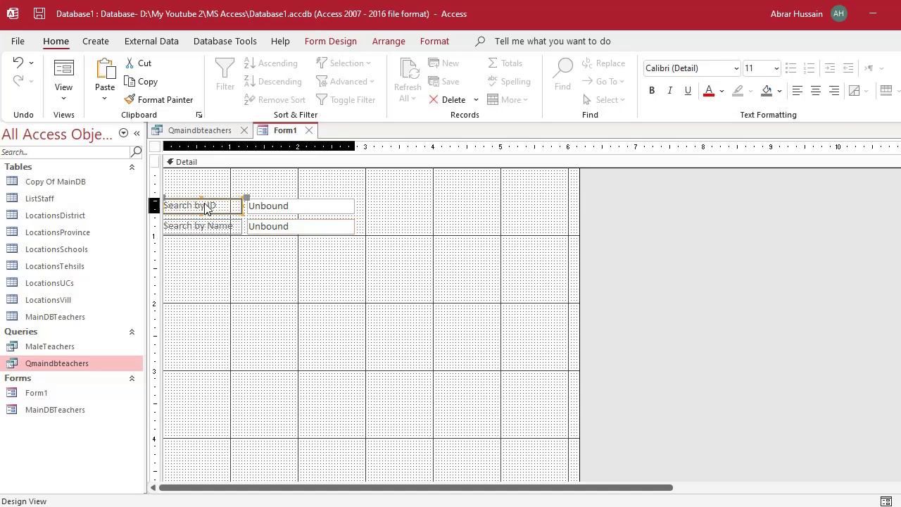
{"action": "left_click", "coordinate": [291, 203]}
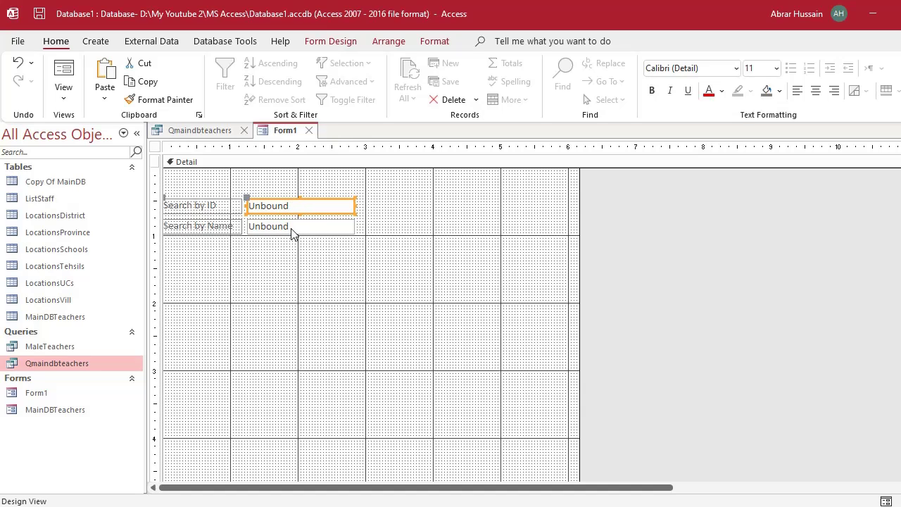
{"action": "left_click", "coordinate": [292, 227]}
{"action": "left_click", "coordinate": [292, 222]}
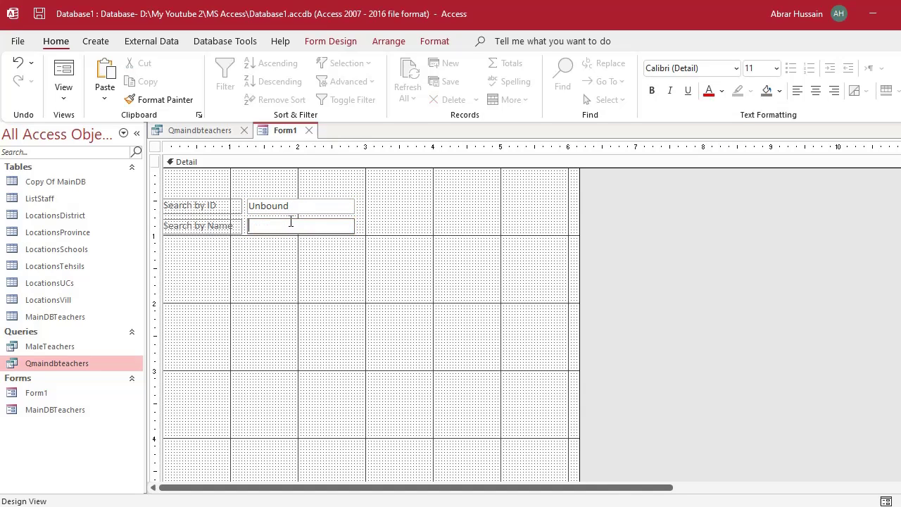
{"action": "double_click", "coordinate": [295, 203]}
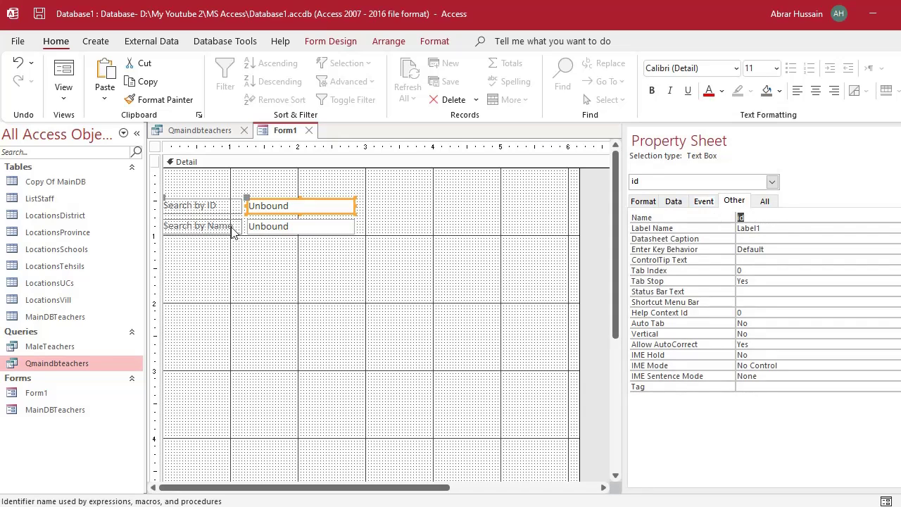
{"action": "left_click", "coordinate": [279, 229]}
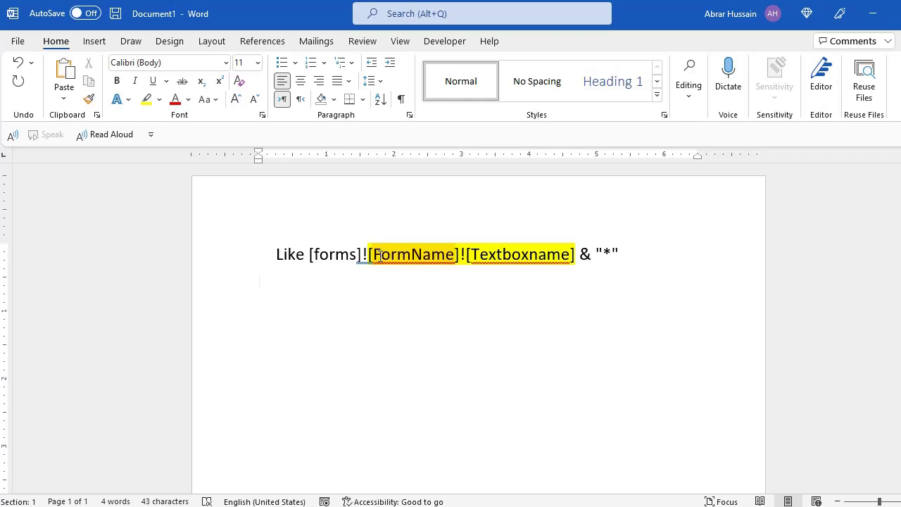
Paste a copy of the template Like line below it and change FormName to Form1.
{"action": "left_click_drag", "start_coordinate": [381, 255], "coordinate": [547, 255]}
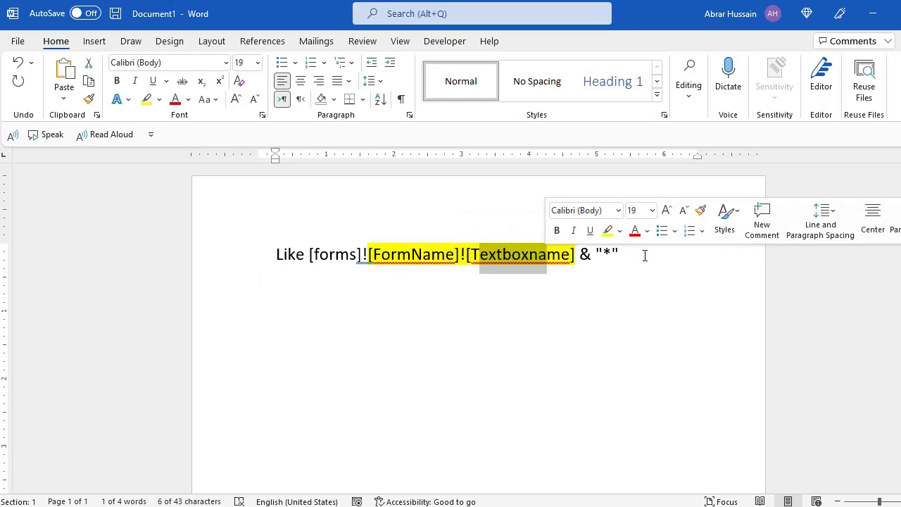
{"action": "left_click", "coordinate": [645, 256]}
{"action": "key", "text": "ctrl+a"}
{"action": "key", "text": "ctrl+c"}
{"action": "key", "text": "Down"}
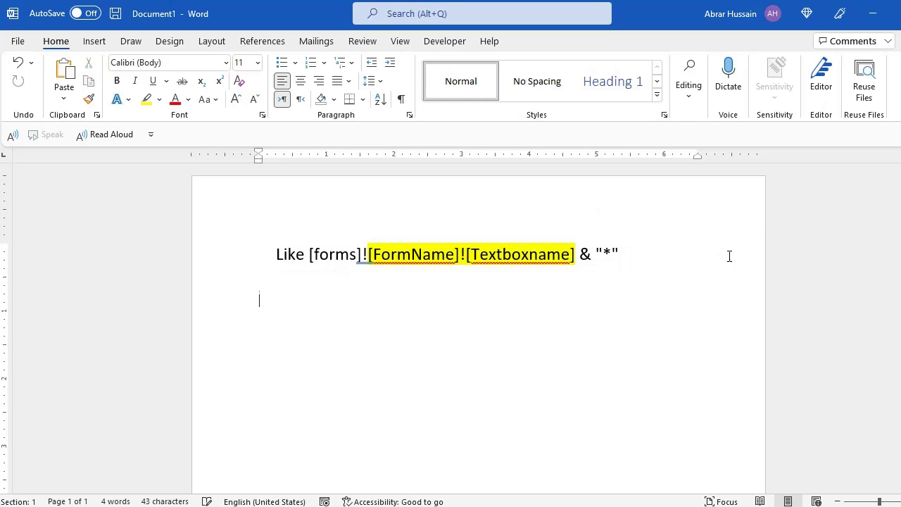
{"action": "key", "text": "ctrl+v"}
{"action": "key", "text": "Up"}
{"action": "key", "text": "ctrl+Right"}
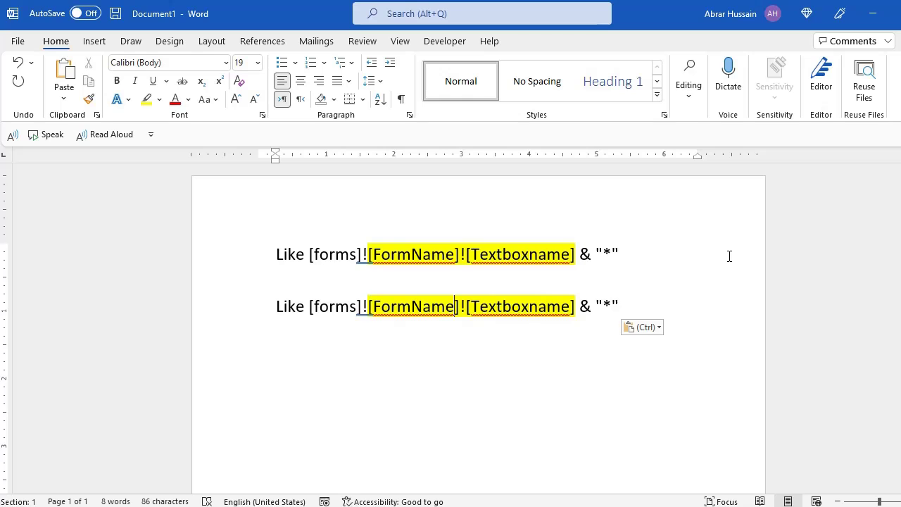
{"action": "key", "text": "alt+Tab"}
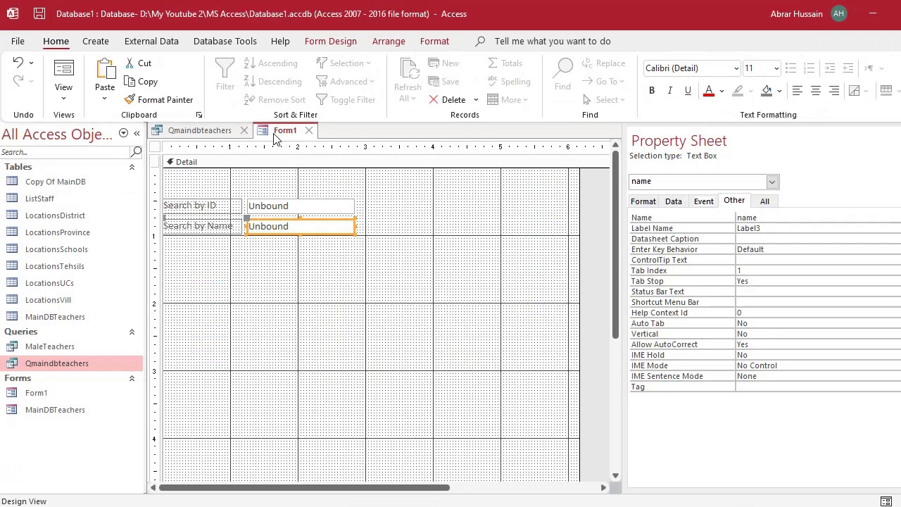
{"action": "key", "text": "alt+Tab"}
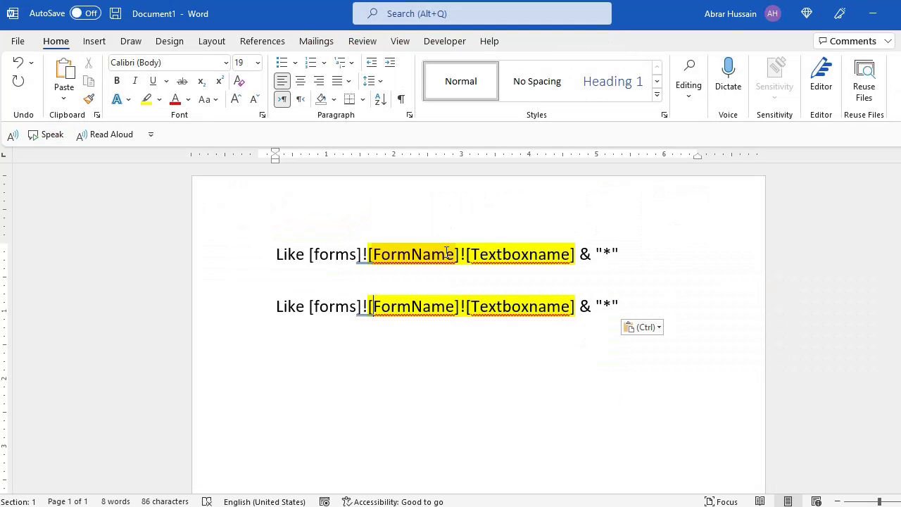
{"action": "key", "text": "Right"}
{"action": "type", "text": "1"}
{"action": "key", "text": "Delete"}
{"action": "key", "text": "Delete"}
{"action": "key", "text": "Delete"}
{"action": "key", "text": "Delete"}
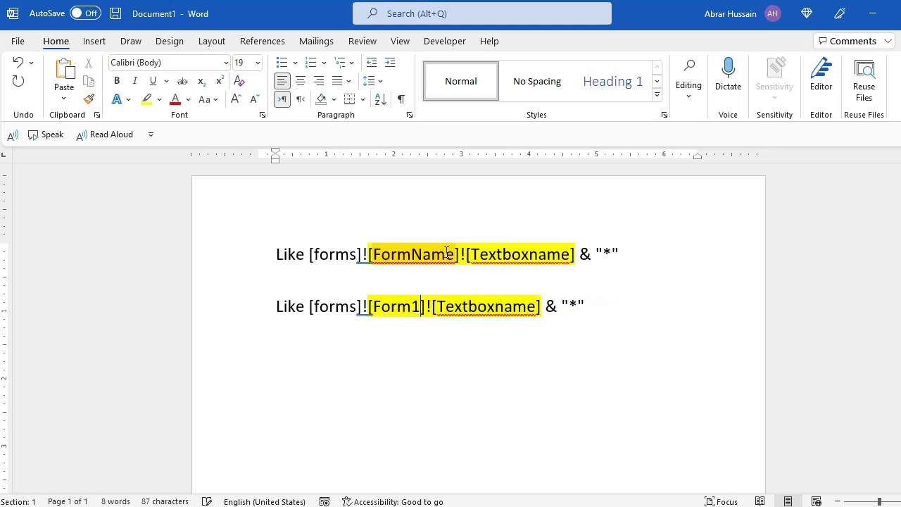
Replace Textboxname with id, giving Like [forms]![Form1]![id] & "*", and select the adapted line.
{"action": "key", "text": "Right"}
{"action": "key", "text": "Right"}
{"action": "key", "text": "alt+Tab"}
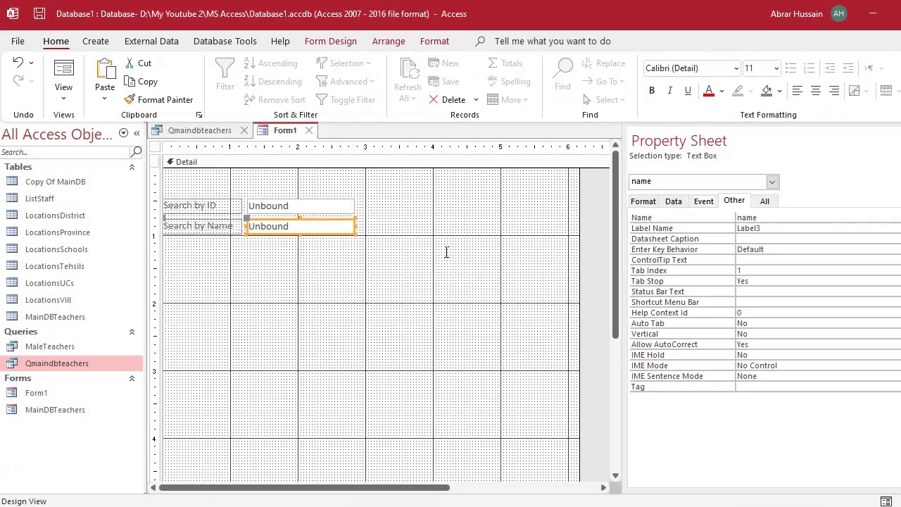
{"action": "left_click", "coordinate": [274, 206]}
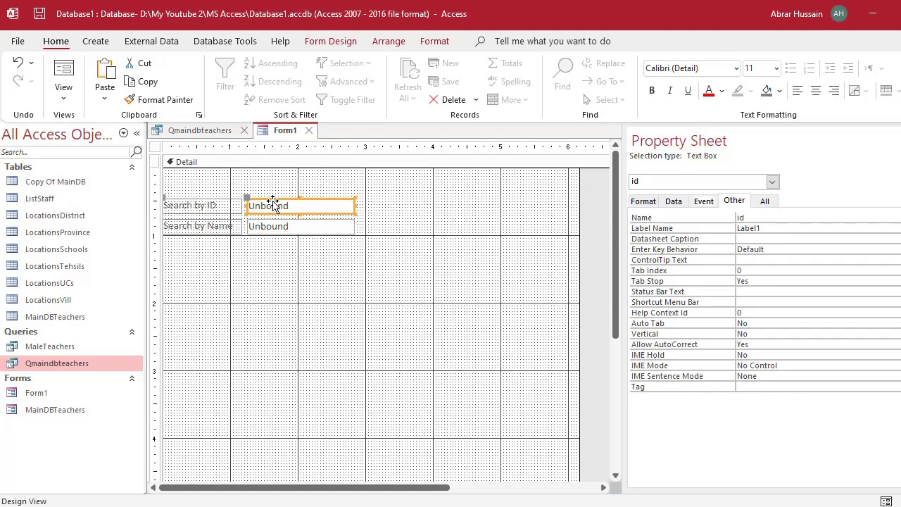
{"action": "key", "text": "alt+Tab"}
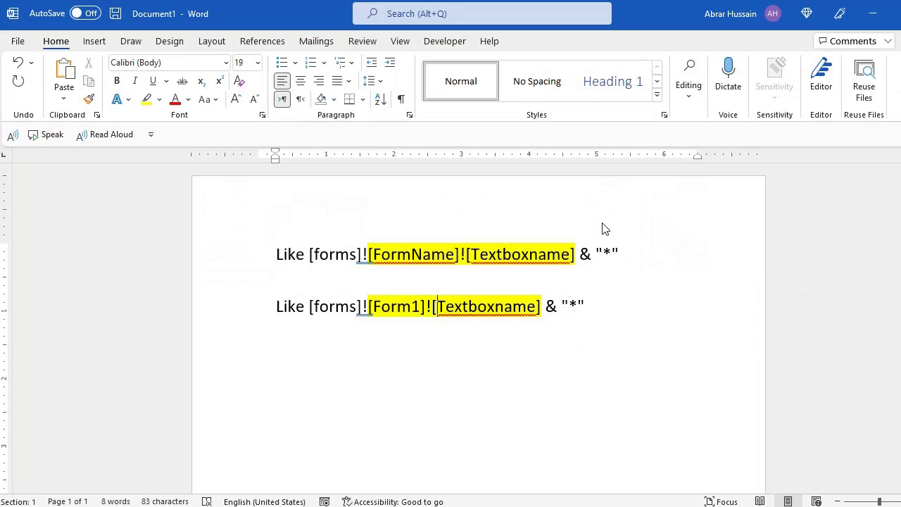
{"action": "type", "text": "id"}
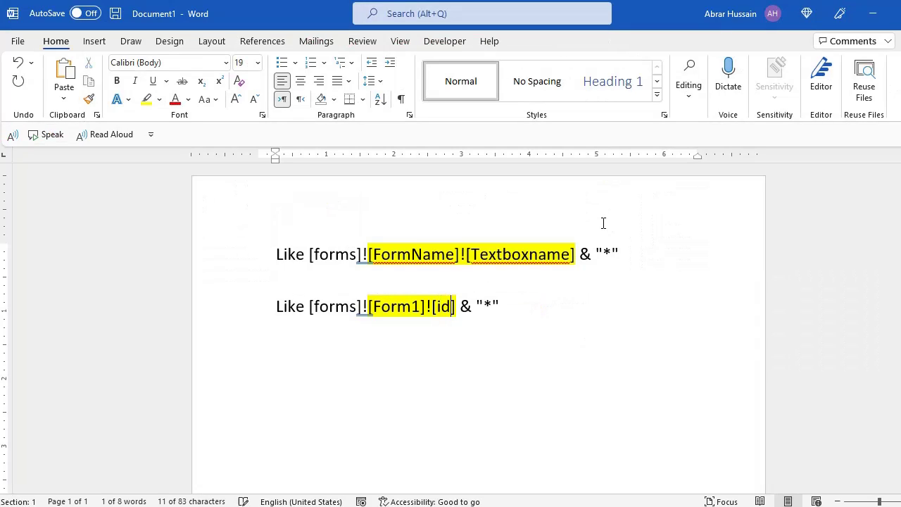
{"action": "key", "text": "ctrl+shift+Left"}
{"action": "key", "text": "ctrl+shift+Left"}
{"action": "key", "text": "ctrl+shift+Left"}
{"action": "key", "text": "ctrl+shift+Left"}
{"action": "key", "text": "ctrl+shift+Left"}
{"action": "key", "text": "ctrl+shift+Left"}
{"action": "key", "text": "ctrl+shift+Left"}
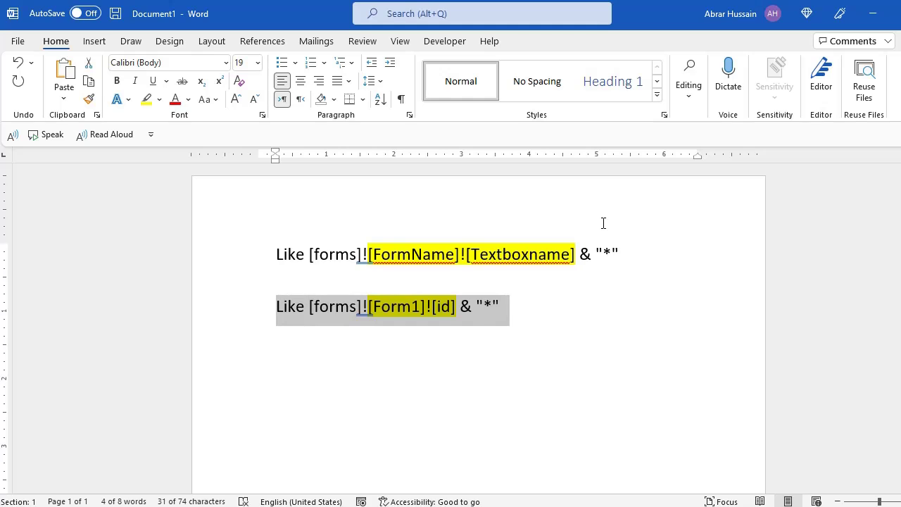
{"action": "key", "text": "alt+Tab"}
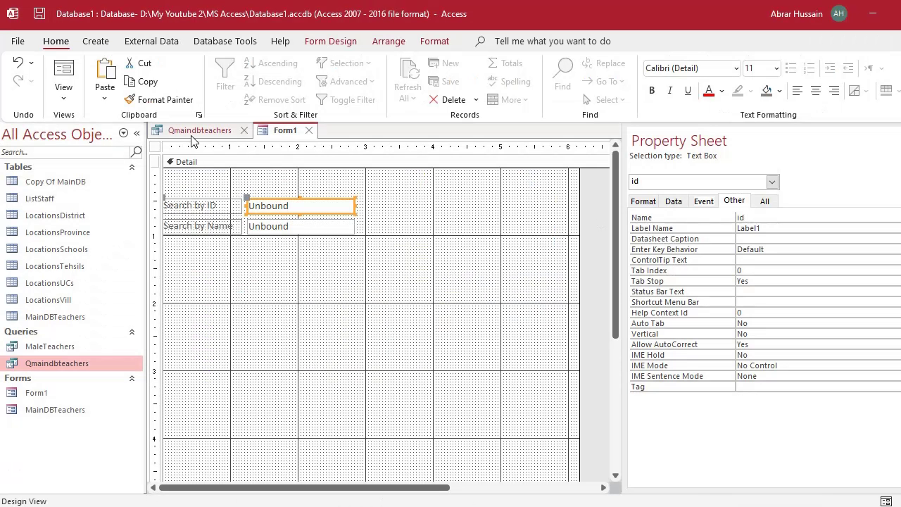
{"action": "left_click", "coordinate": [191, 133]}
Paste Like [forms]![Form1]![id] & "*" into the IDAssigned Criteria cell.
{"action": "left_click", "coordinate": [207, 380]}
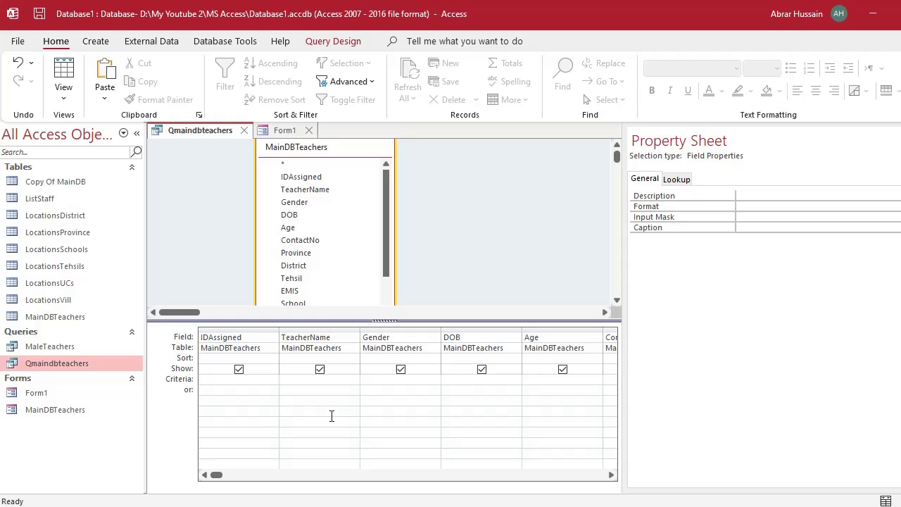
{"action": "type", "text": "Form1]![id] & \"*\""}
{"action": "left_click", "coordinate": [266, 408]}
Review the Form1 and id references in the Word criteria line, then return to Form1's design.
{"action": "key", "text": "alt+Tab"}
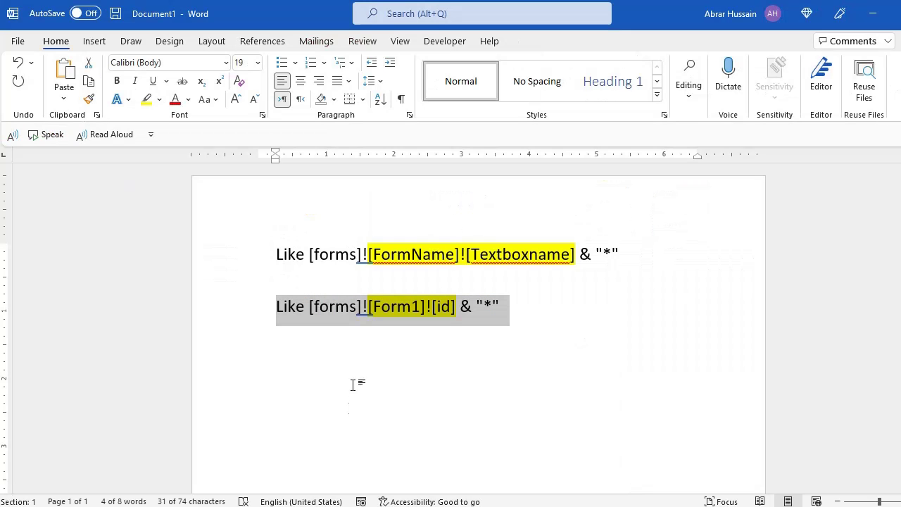
{"action": "left_click", "coordinate": [289, 310]}
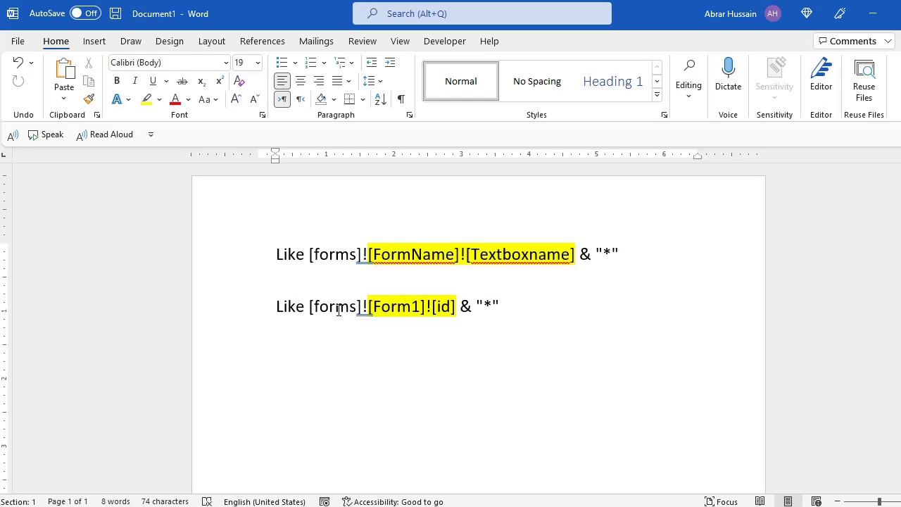
{"action": "left_click", "coordinate": [336, 310]}
{"action": "double_click", "coordinate": [375, 308]}
{"action": "left_click_drag", "start_coordinate": [375, 308], "coordinate": [452, 308]}
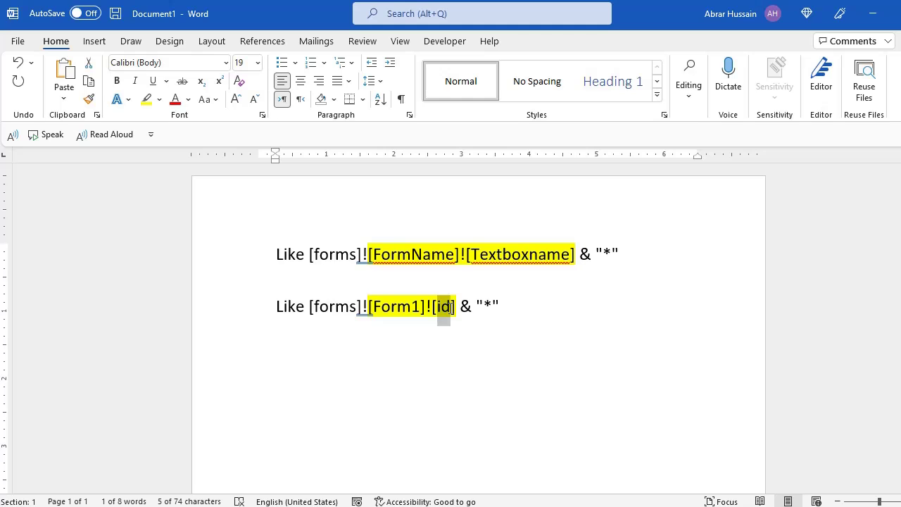
{"action": "key", "text": "alt+Tab"}
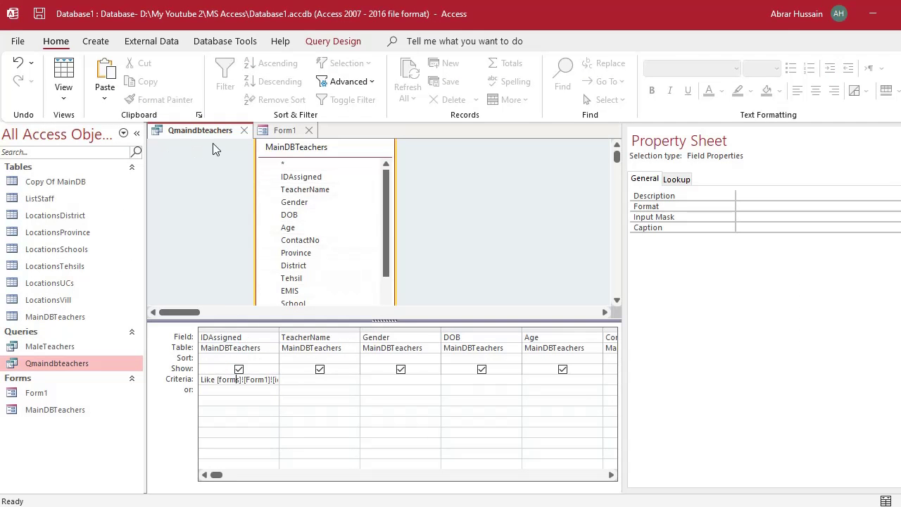
{"action": "key", "text": "alt+Tab"}
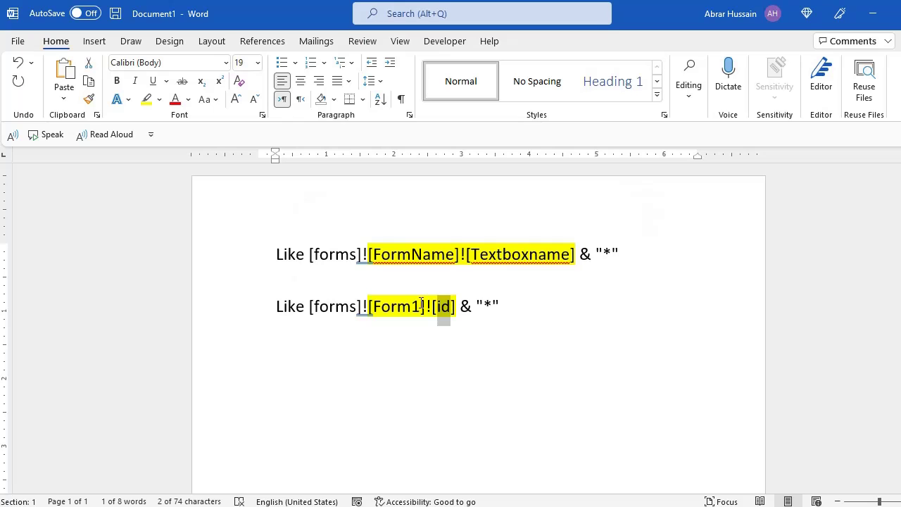
{"action": "left_click", "coordinate": [398, 307]}
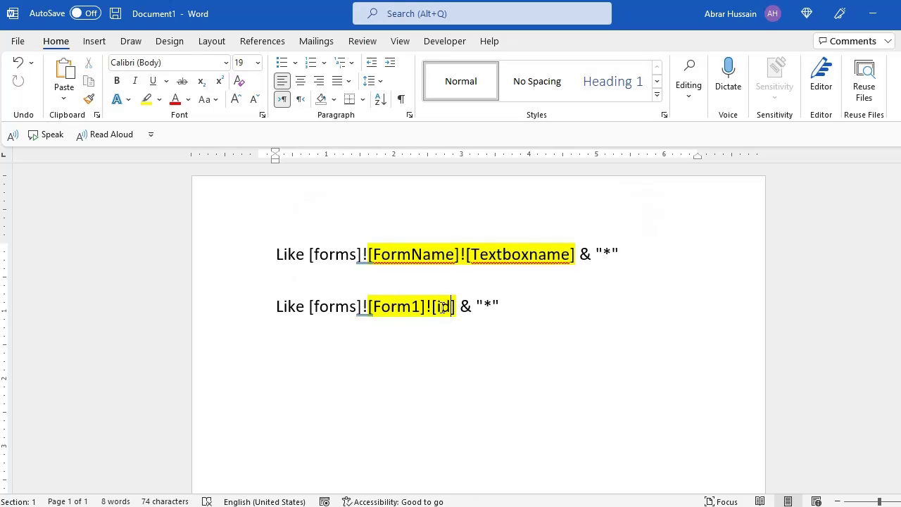
{"action": "key", "text": "alt+Tab"}
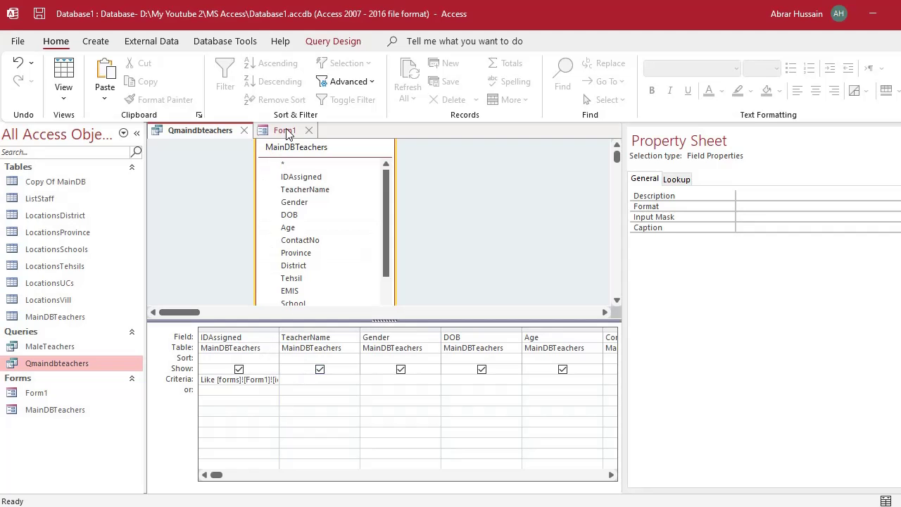
{"action": "left_click", "coordinate": [285, 130]}
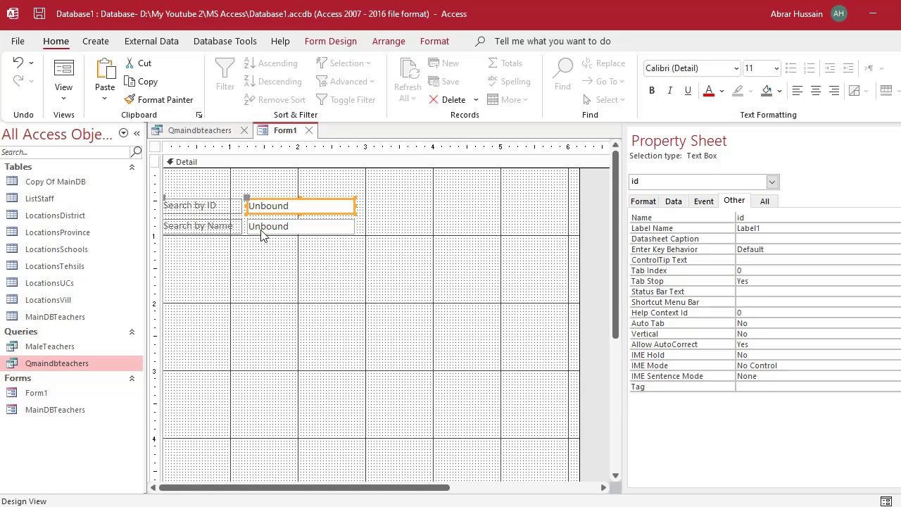
Add a third Word line by copying the id criterion and changing id to name.
{"action": "left_click", "coordinate": [220, 226]}
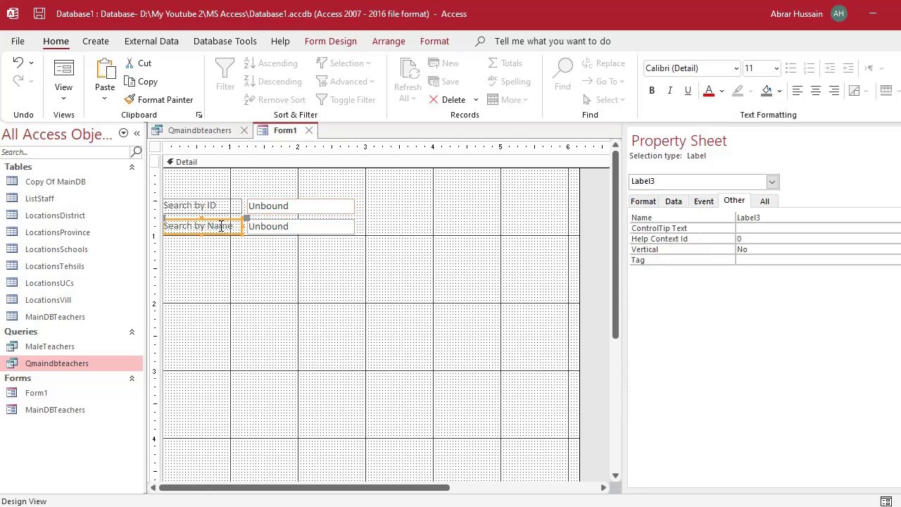
{"action": "left_click", "coordinate": [266, 230]}
{"action": "left_click", "coordinate": [215, 133]}
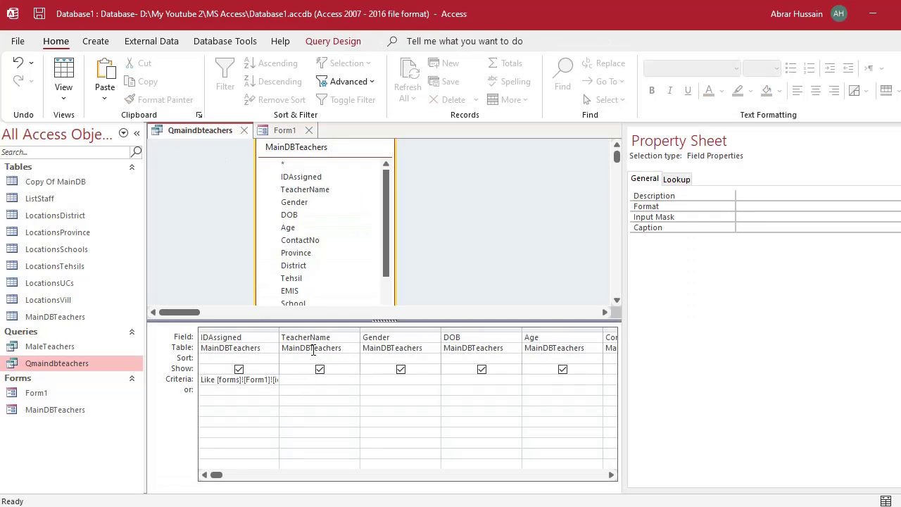
{"action": "key", "text": "alt+Tab"}
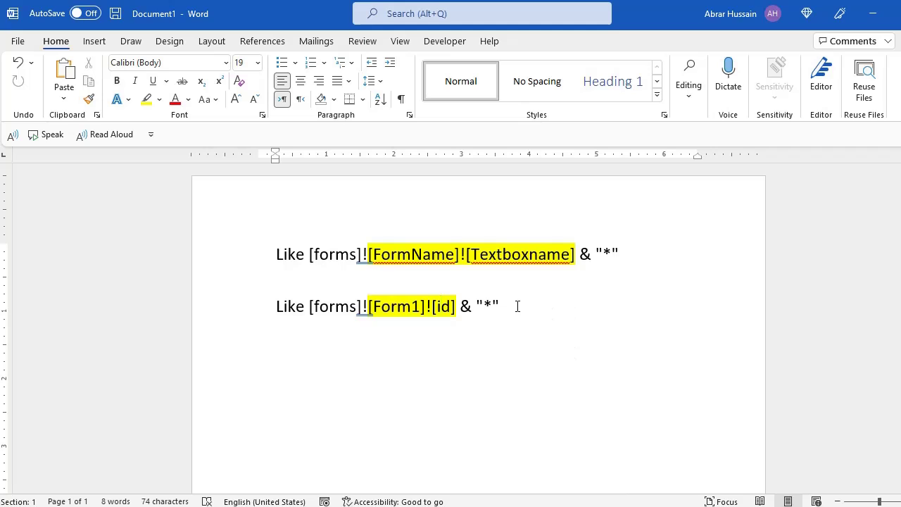
{"action": "left_click_drag", "start_coordinate": [519, 306], "coordinate": [195, 303]}
{"action": "key", "text": "ctrl+c"}
{"action": "left_click", "coordinate": [345, 367]}
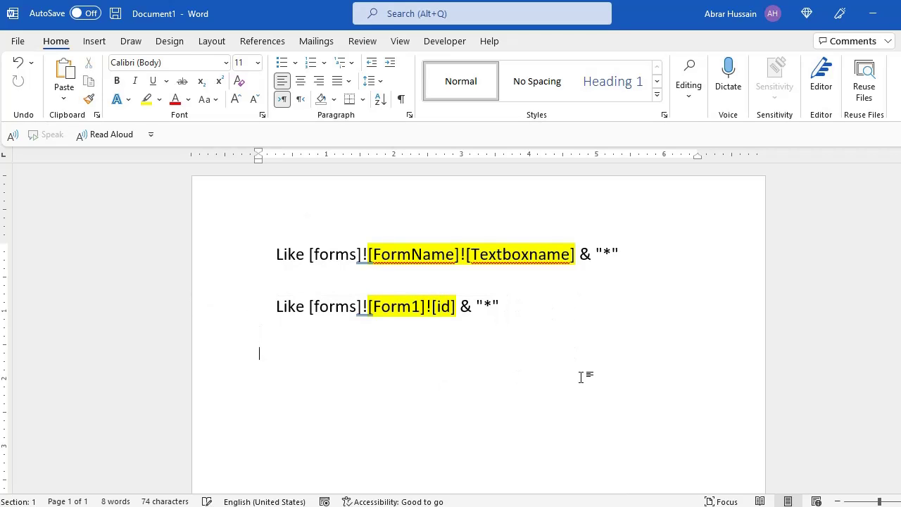
{"action": "key", "text": "ctrl+v"}
{"action": "key", "text": "Left"}
{"action": "key", "text": "Left"}
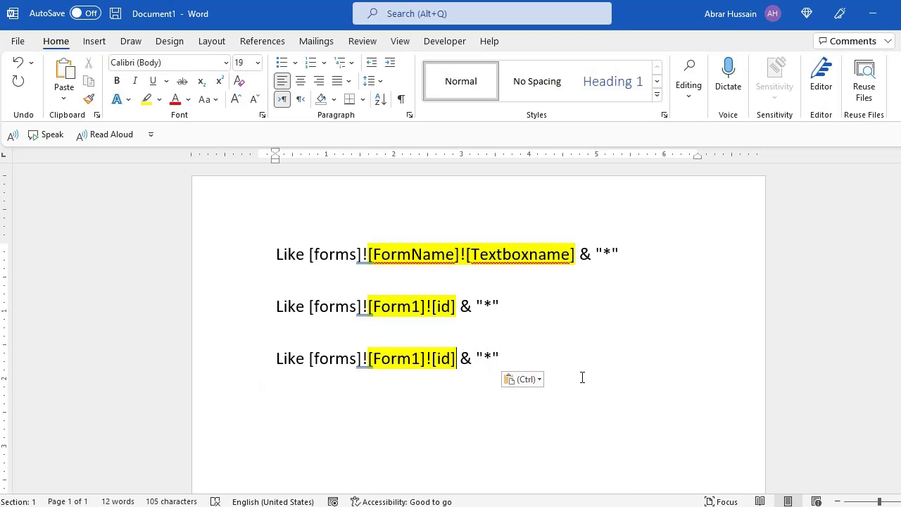
{"action": "key", "text": "BackSpace"}
{"action": "key", "text": "BackSpace"}
{"action": "type", "text": "na"}
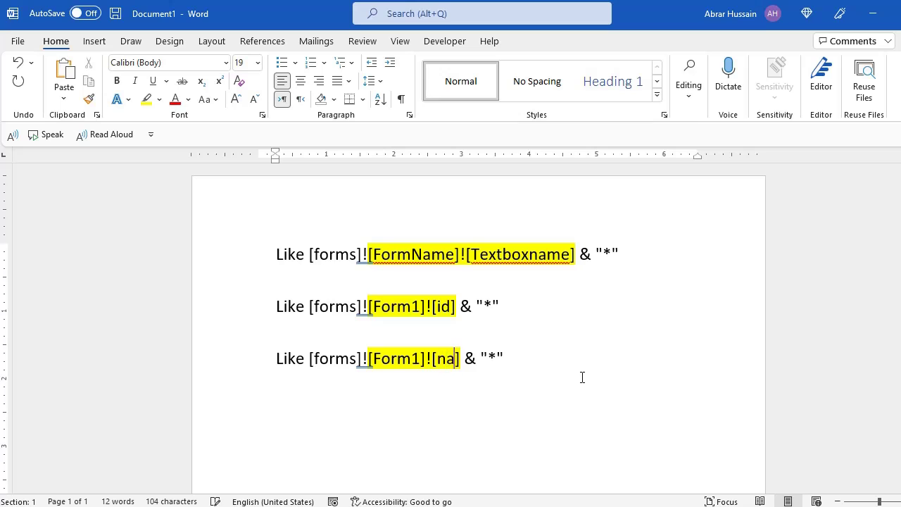
{"action": "type", "text": "me"}
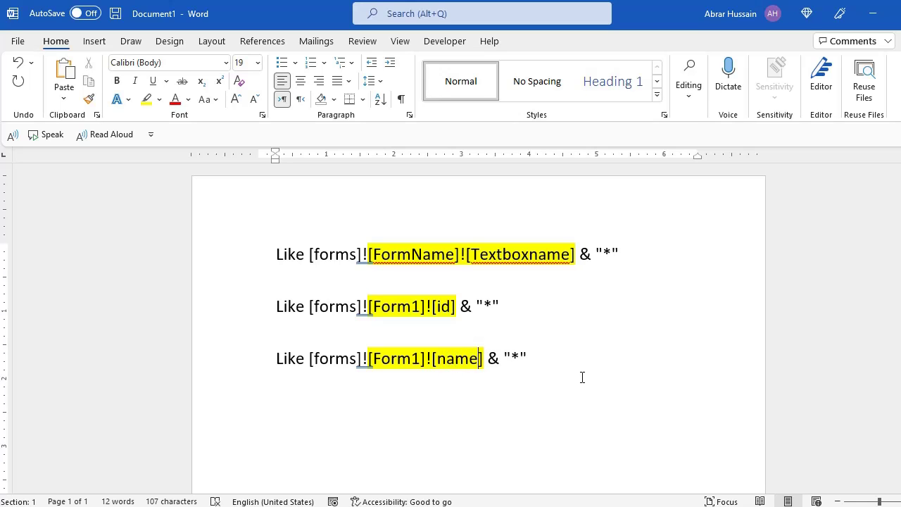
Confirm the second text box is named name, then paste the name criterion into TeacherName's Criteria cell.
{"action": "key", "text": "alt+Tab"}
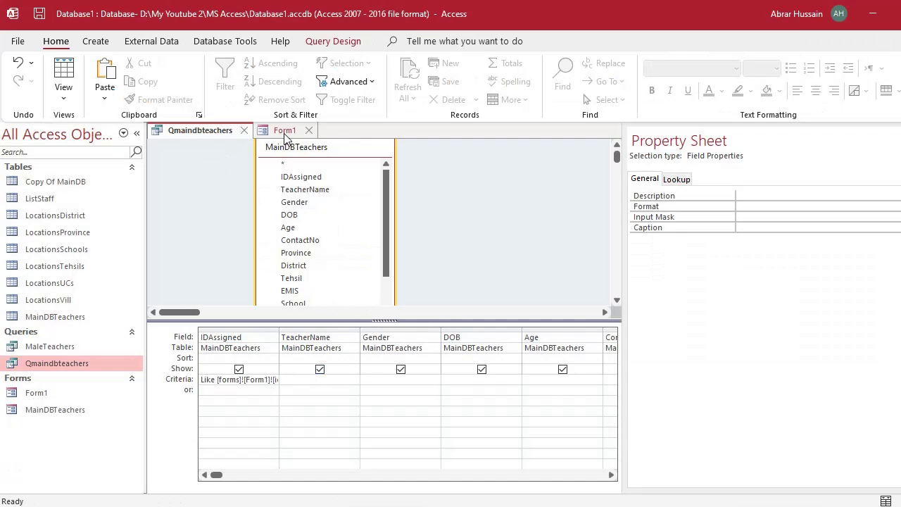
{"action": "left_click", "coordinate": [284, 129]}
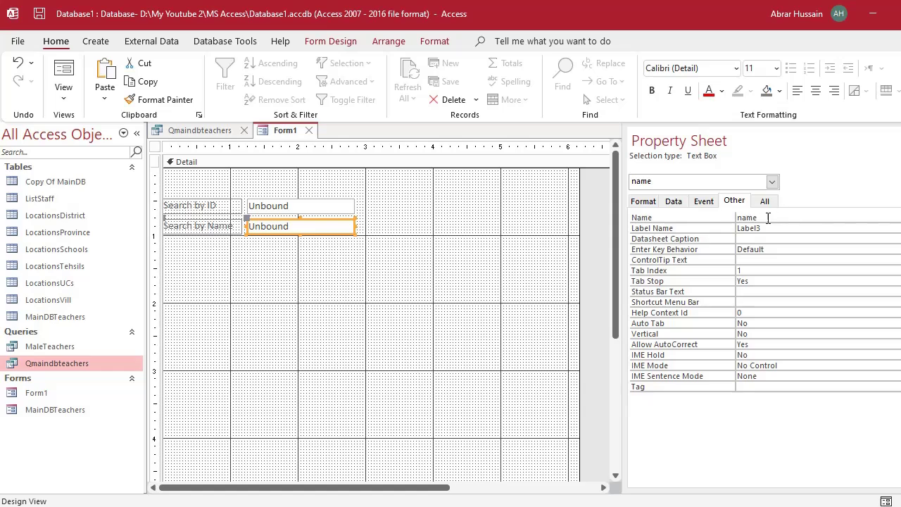
{"action": "left_click", "coordinate": [734, 218]}
{"action": "key", "text": "alt+Tab"}
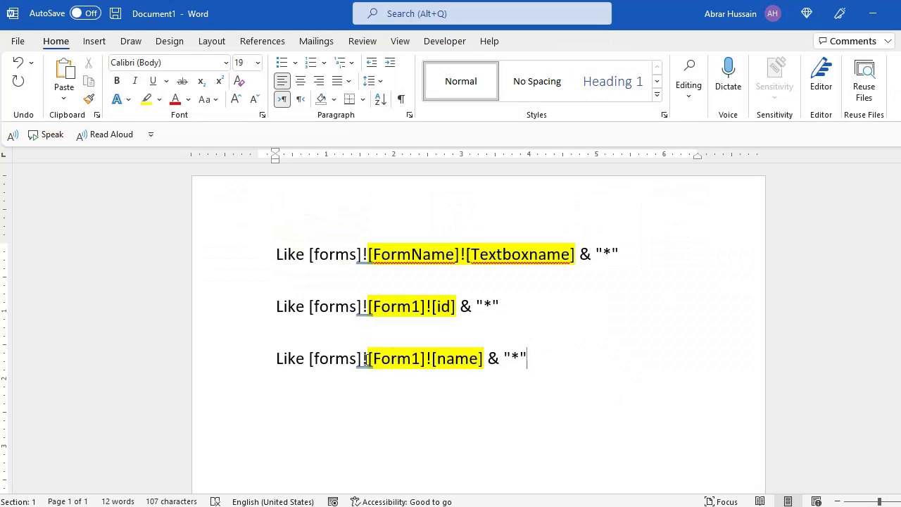
{"action": "left_click", "coordinate": [264, 364]}
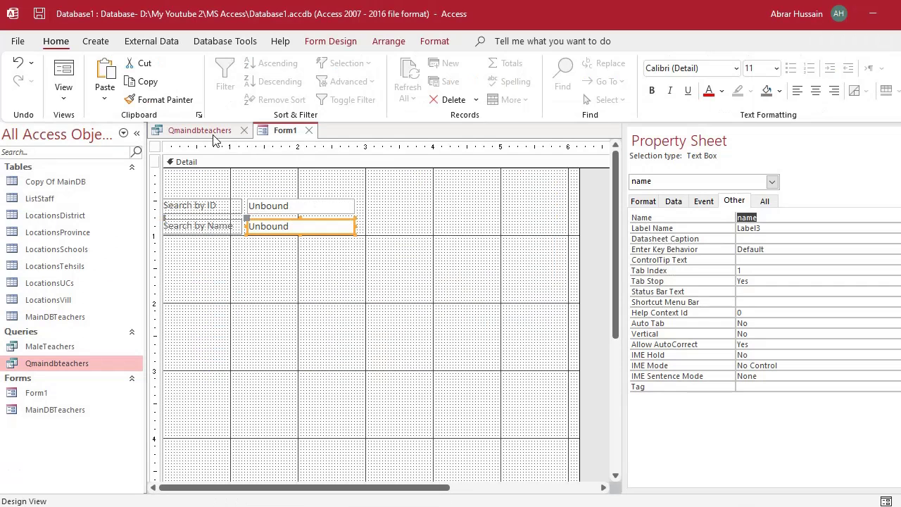
{"action": "left_click", "coordinate": [209, 130]}
{"action": "key", "text": "ctrl+v"}
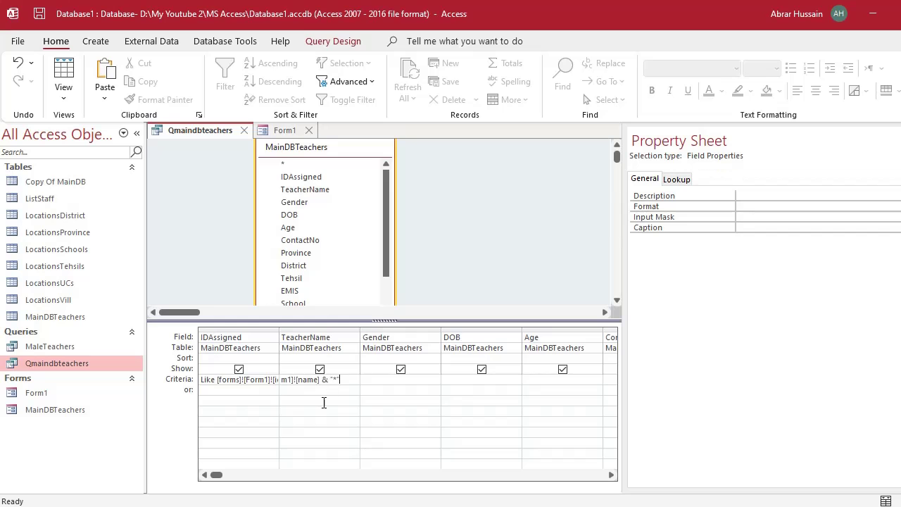
{"action": "left_click", "coordinate": [323, 401]}
Switch Form1 to Form View as a working search form and compare it with the query.
{"action": "left_click", "coordinate": [282, 134]}
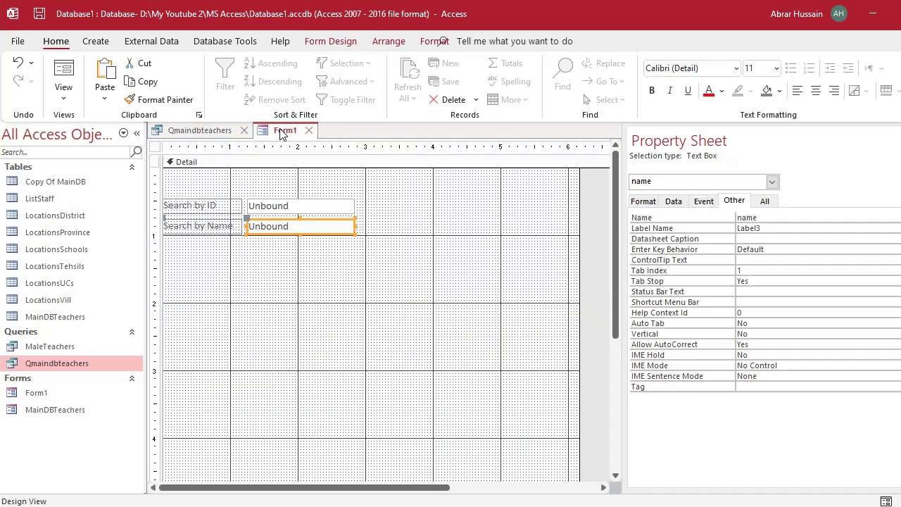
{"action": "left_click", "coordinate": [64, 97]}
{"action": "left_click", "coordinate": [78, 135]}
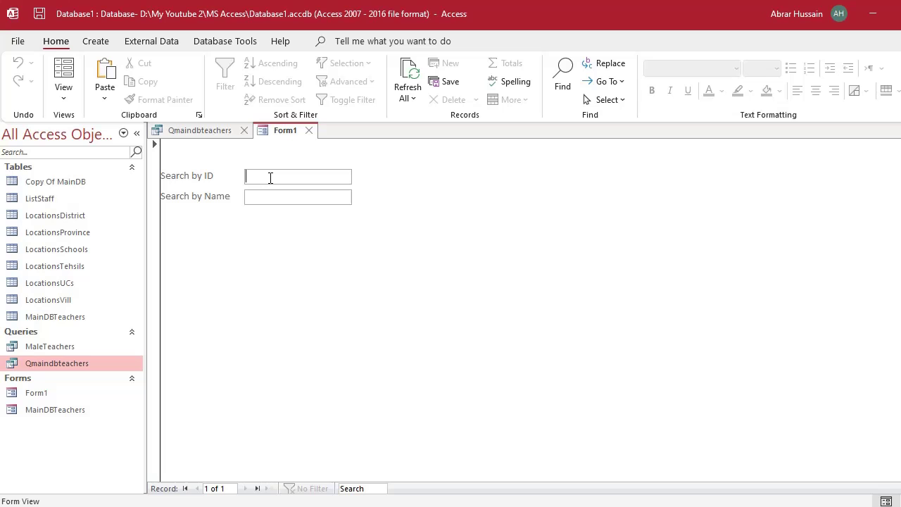
{"action": "left_click", "coordinate": [211, 132]}
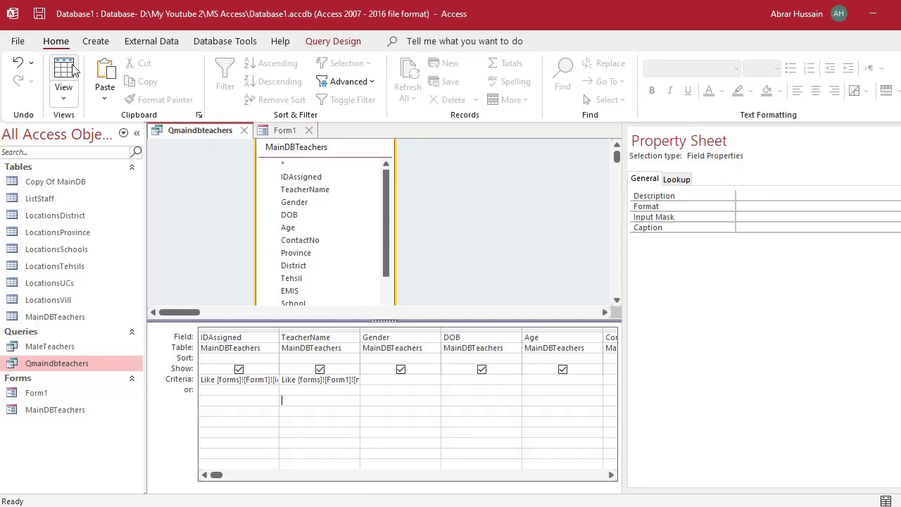
{"action": "left_click", "coordinate": [284, 131]}
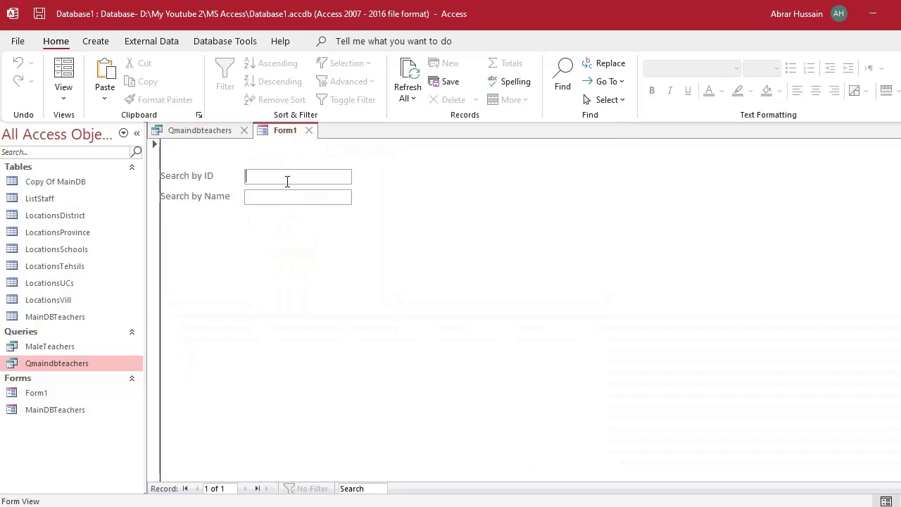
Hide the query's Property Sheet, run Qmaindbteachers to view its records, then return to Design View.
{"action": "left_click", "coordinate": [192, 133]}
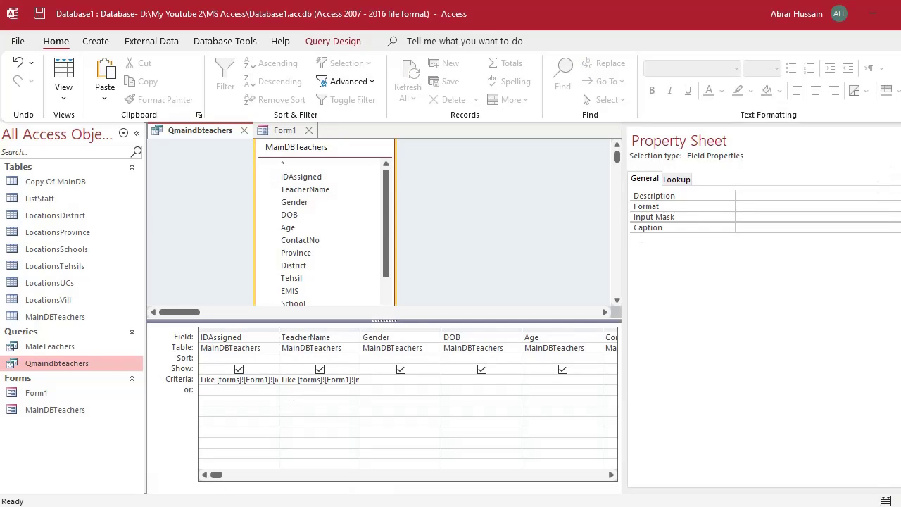
{"action": "key", "text": "F4"}
{"action": "left_click", "coordinate": [283, 130]}
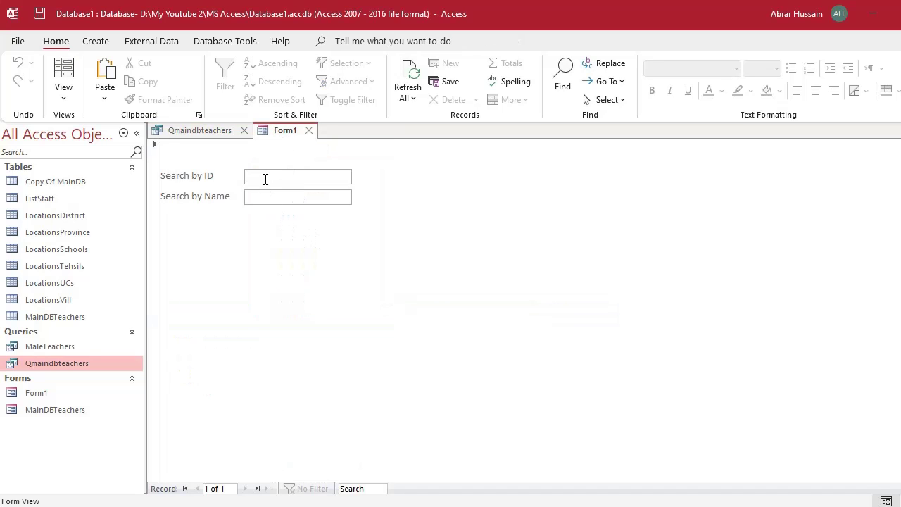
{"action": "left_click", "coordinate": [204, 132]}
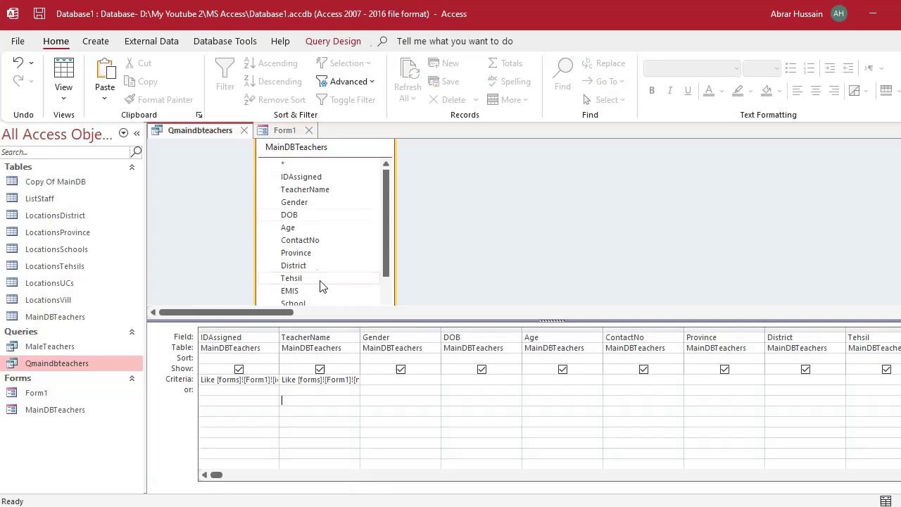
{"action": "left_click", "coordinate": [62, 76]}
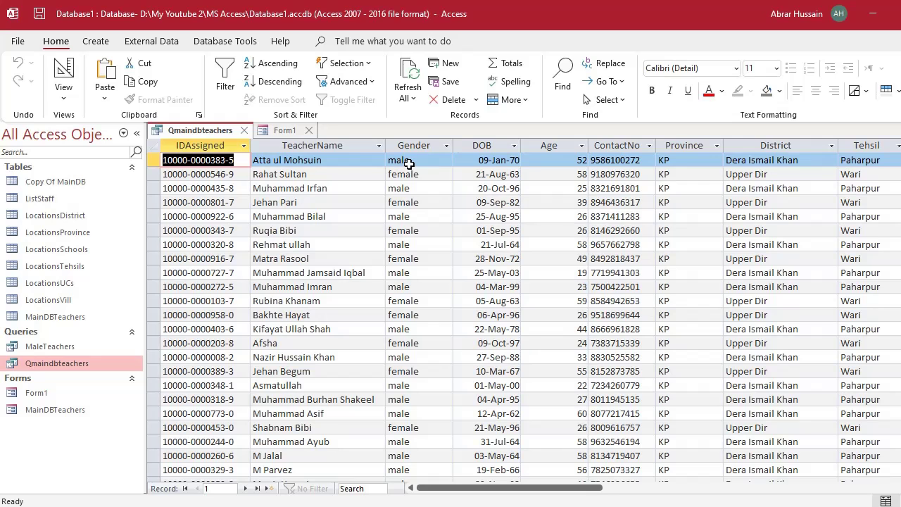
{"action": "left_click", "coordinate": [63, 76]}
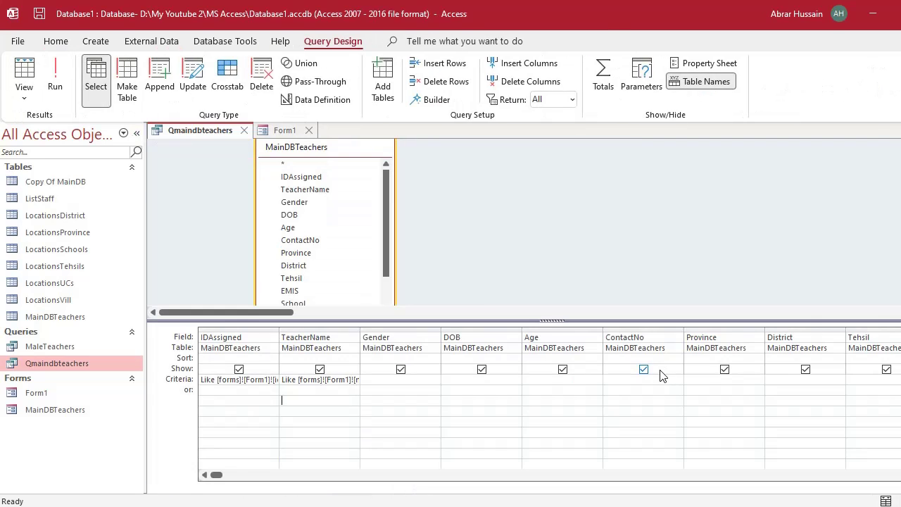
{"action": "key", "text": "alt+Tab"}
{"action": "left_click_drag", "start_coordinate": [493, 364], "coordinate": [536, 358]}
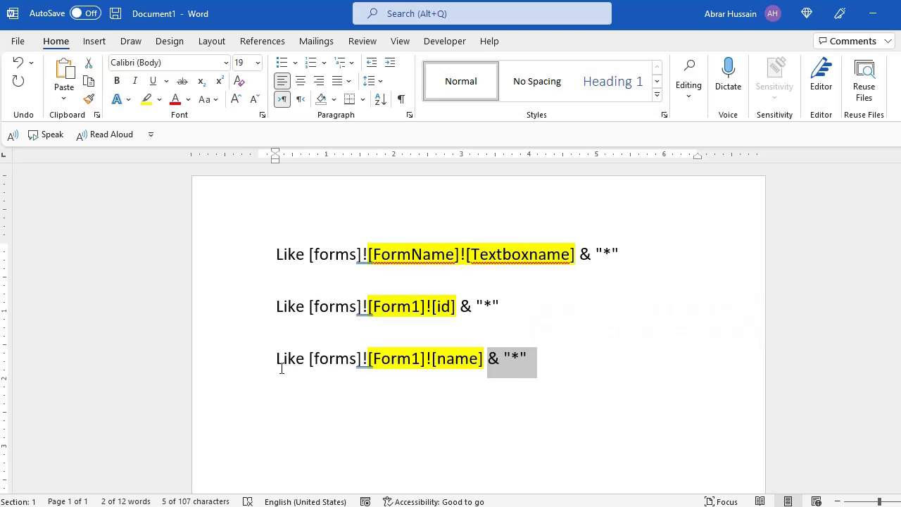
{"action": "left_click_drag", "start_coordinate": [281, 366], "coordinate": [534, 355]}
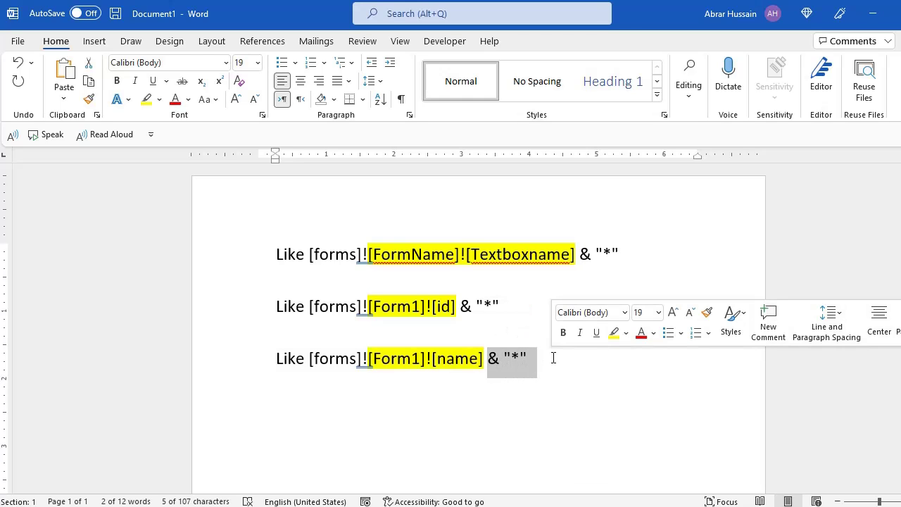
{"action": "left_click", "coordinate": [537, 364]}
{"action": "left_click", "coordinate": [491, 373], "text": "shift"}
{"action": "key", "text": "ctrl+c"}
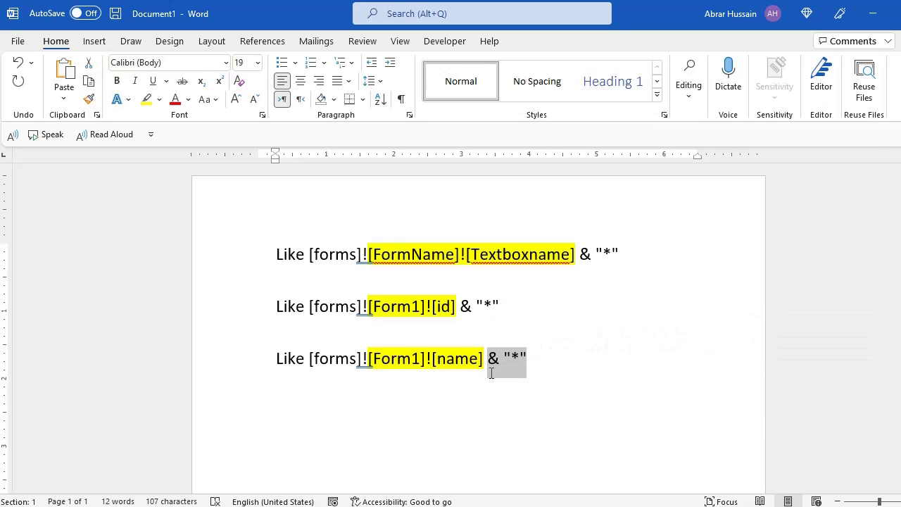
{"action": "key", "text": "alt+Tab"}
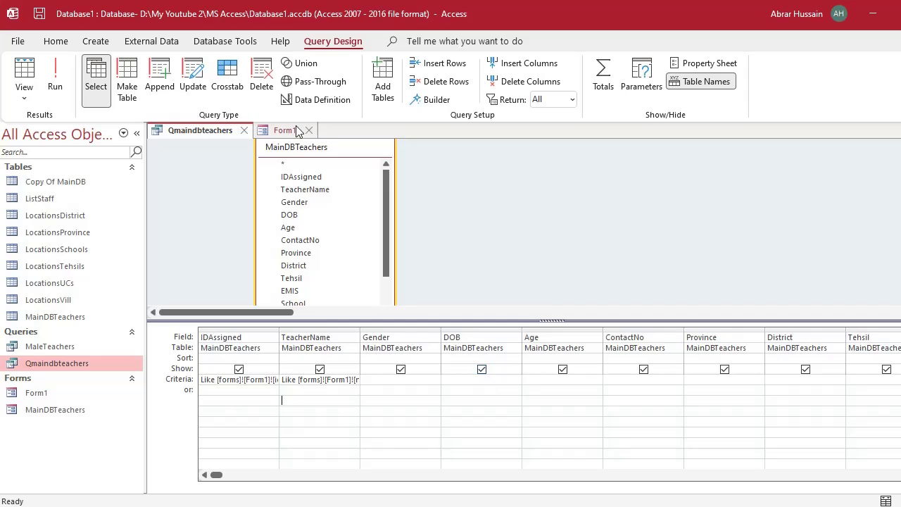
Run Qmaindbteachers to see results filtered by the Search by ID value 100001.
{"action": "left_click", "coordinate": [286, 130]}
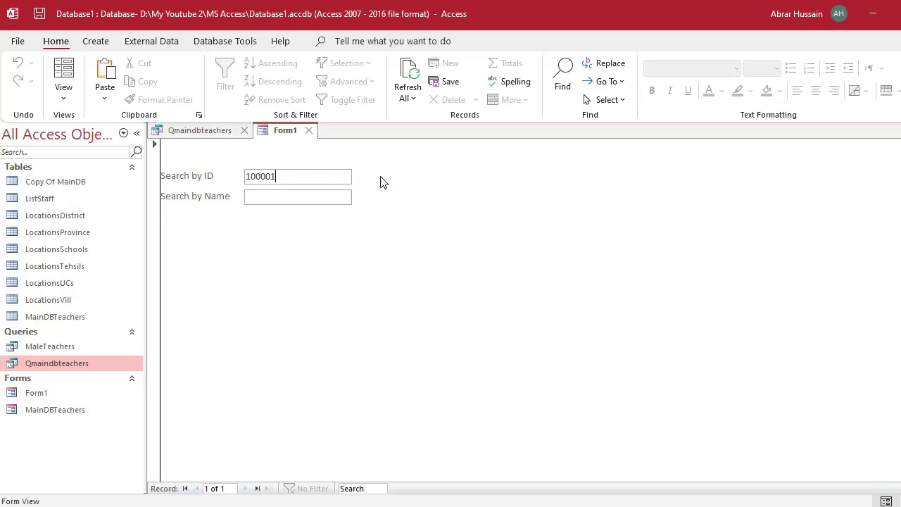
{"action": "left_click", "coordinate": [206, 124]}
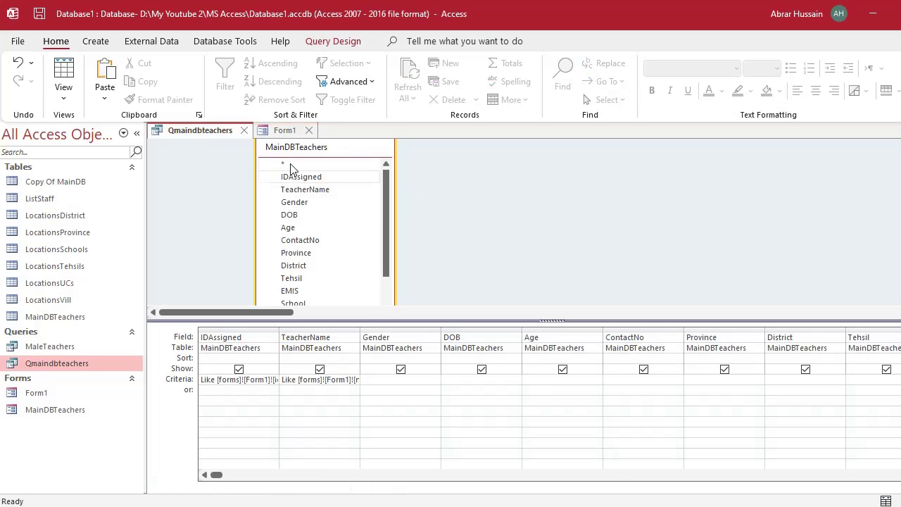
{"action": "left_click", "coordinate": [285, 130]}
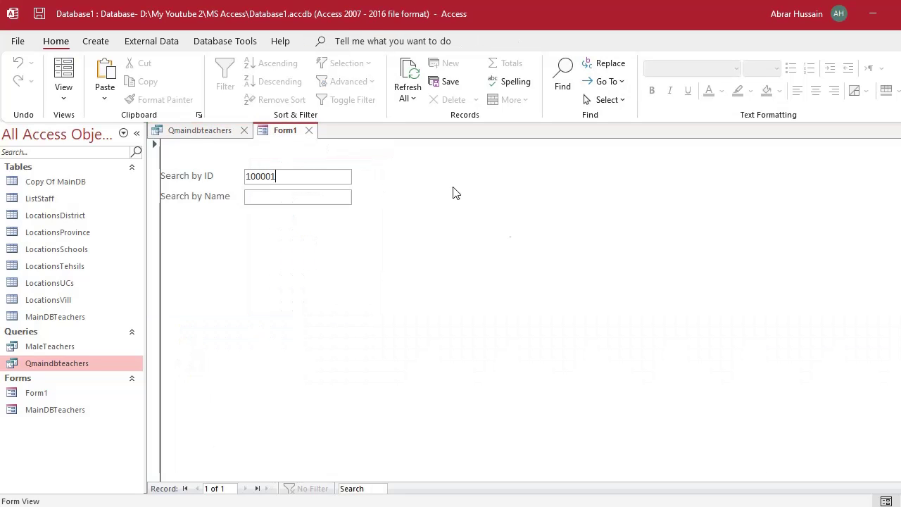
{"action": "left_click", "coordinate": [200, 131]}
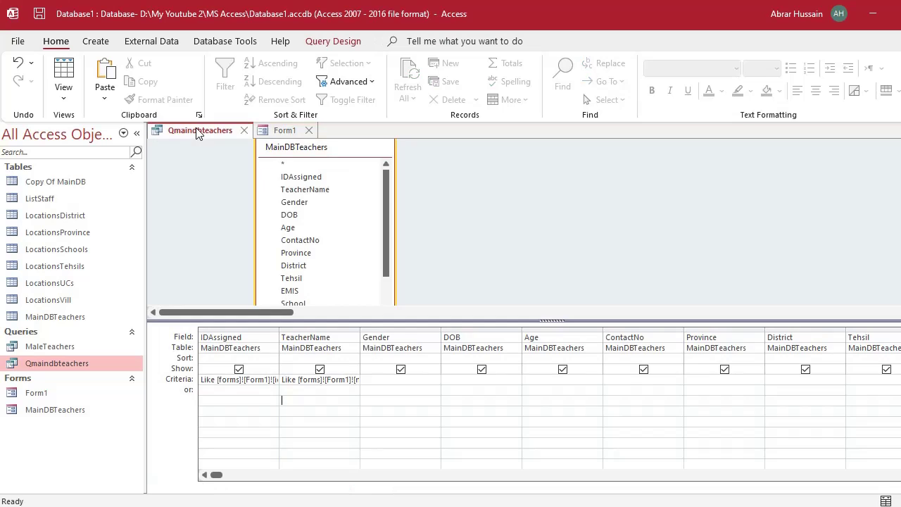
{"action": "left_click", "coordinate": [64, 70]}
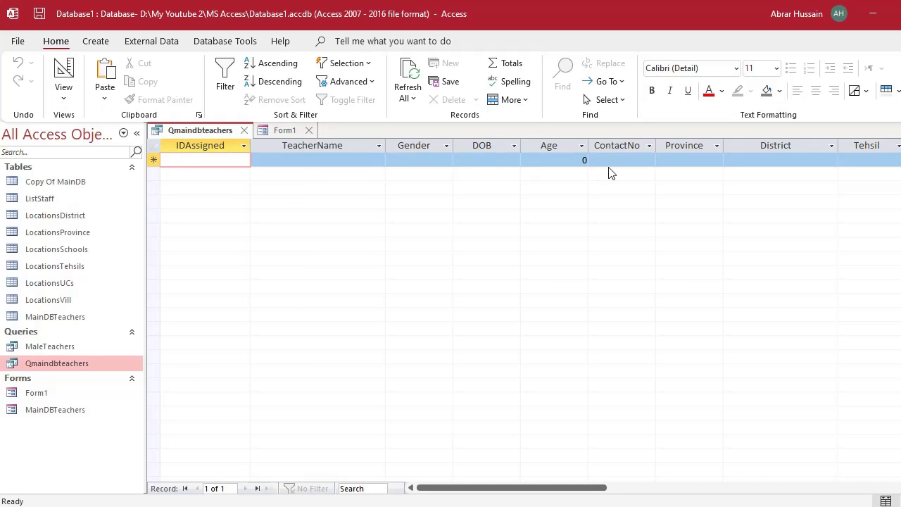
Delete 100001 from Search by ID and rerun the query to list all 1295 records.
{"action": "left_click", "coordinate": [285, 131]}
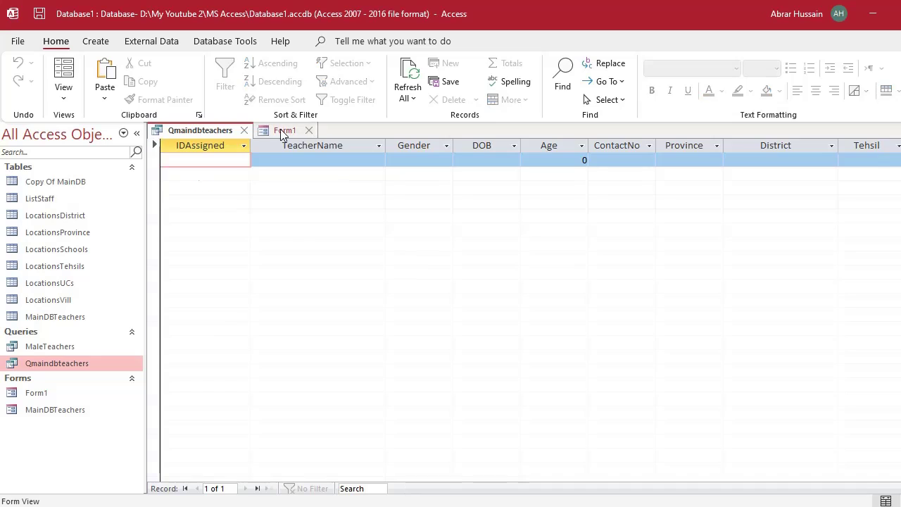
{"action": "left_click_drag", "start_coordinate": [289, 173], "coordinate": [195, 165]}
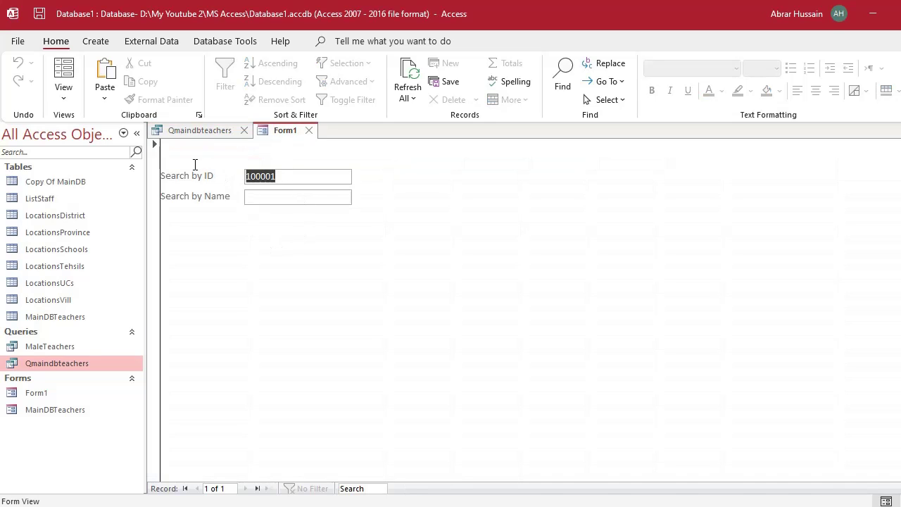
{"action": "key", "text": "BackSpace"}
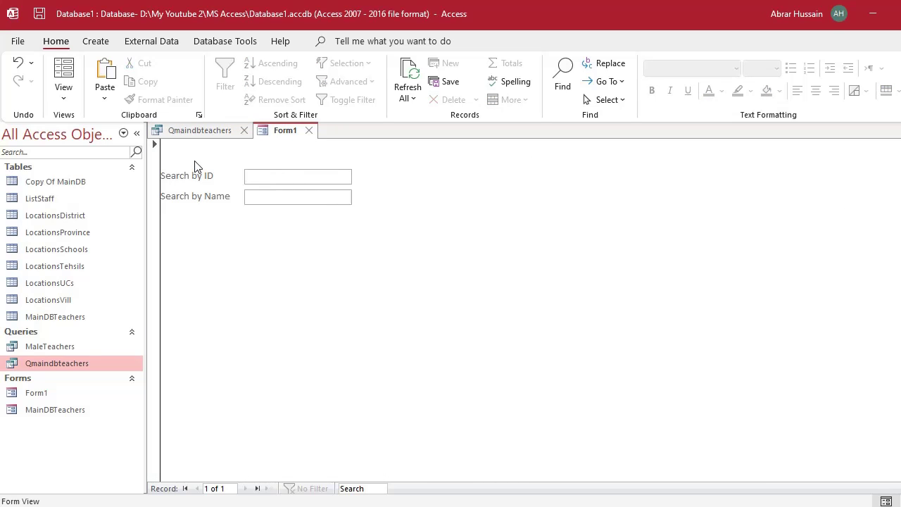
{"action": "left_click", "coordinate": [202, 131]}
{"action": "left_click", "coordinate": [62, 72]}
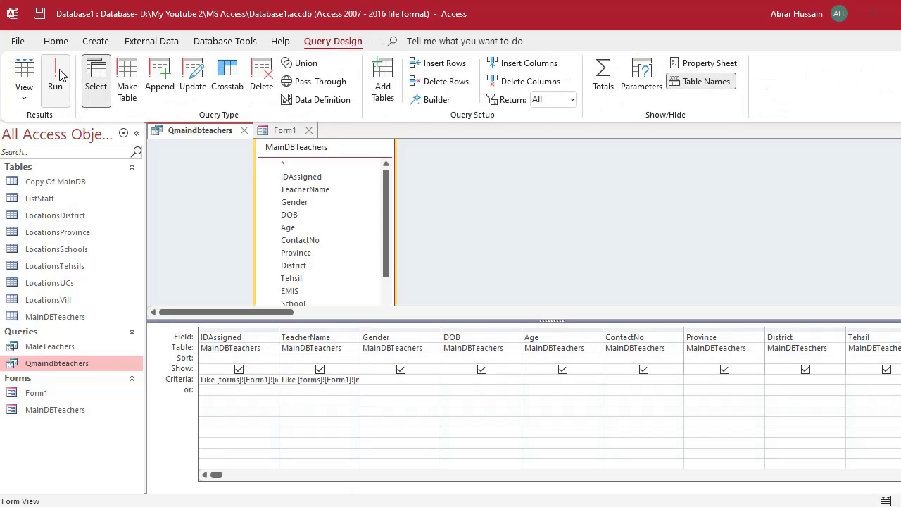
{"action": "left_click", "coordinate": [57, 76]}
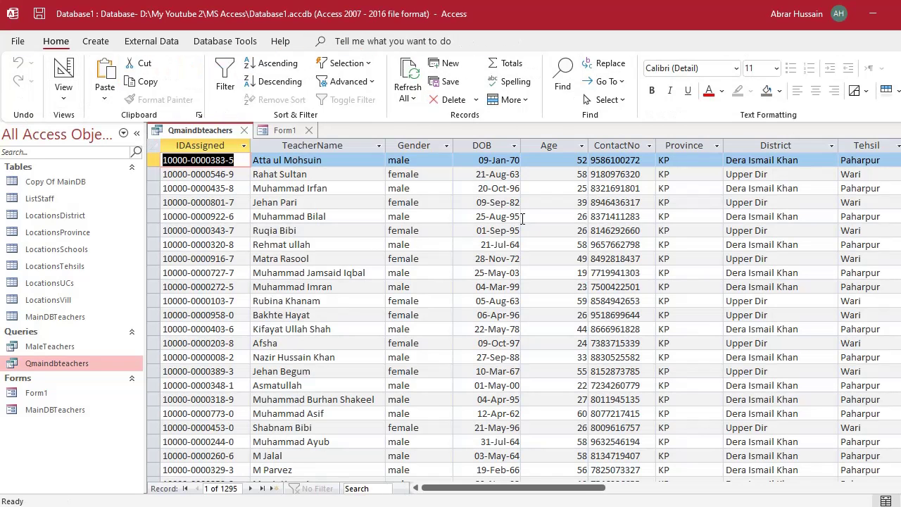
Enter a teacher's first name in Search by Name and run Qmaindbteachers, which returns three matches.
{"action": "left_click", "coordinate": [282, 131]}
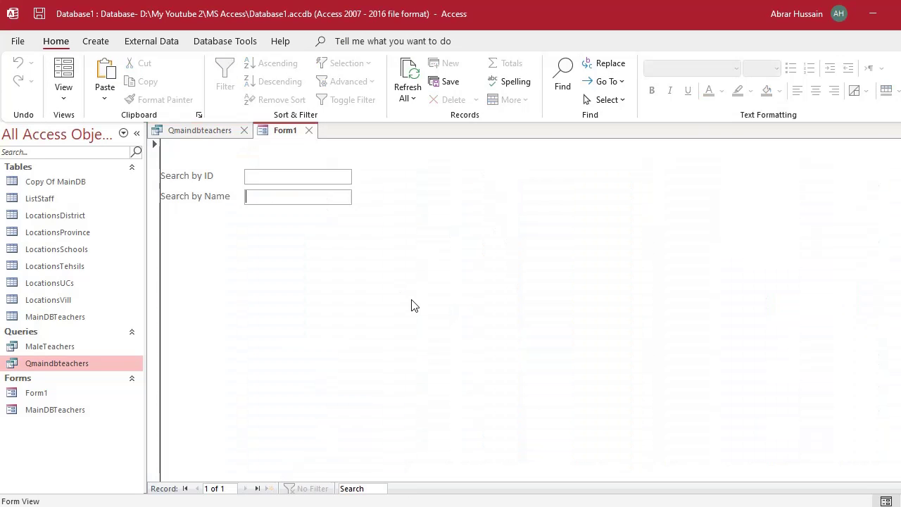
{"action": "left_click", "coordinate": [252, 196]}
{"action": "left_click", "coordinate": [285, 199]}
{"action": "type", "text": "Ahmad"}
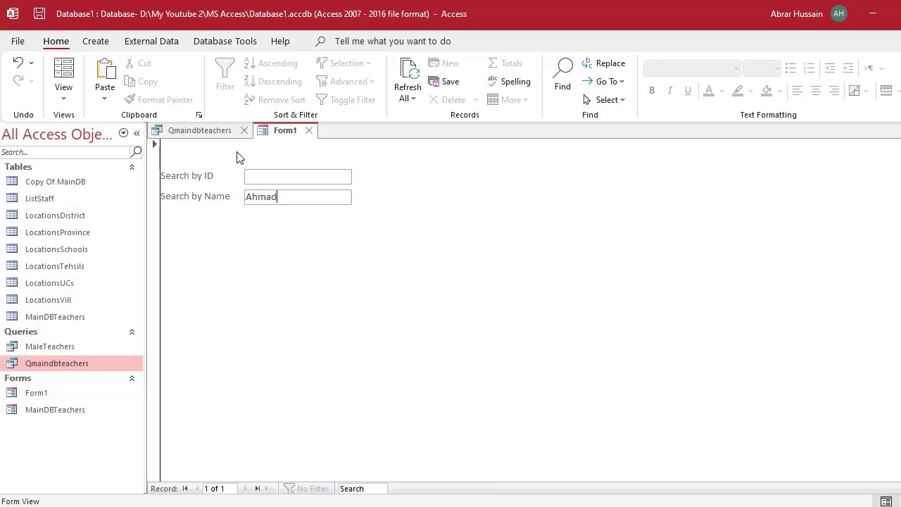
{"action": "left_click", "coordinate": [211, 131]}
{"action": "left_click", "coordinate": [63, 74]}
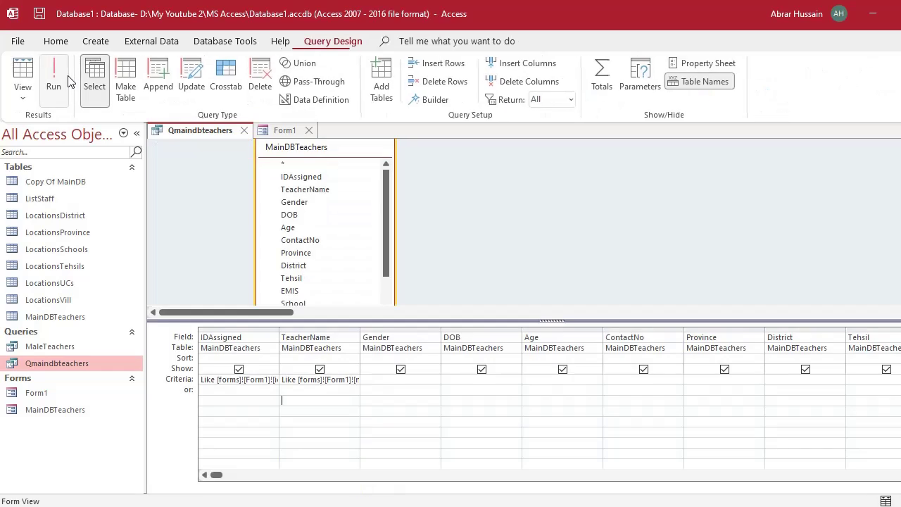
{"action": "left_click", "coordinate": [60, 77]}
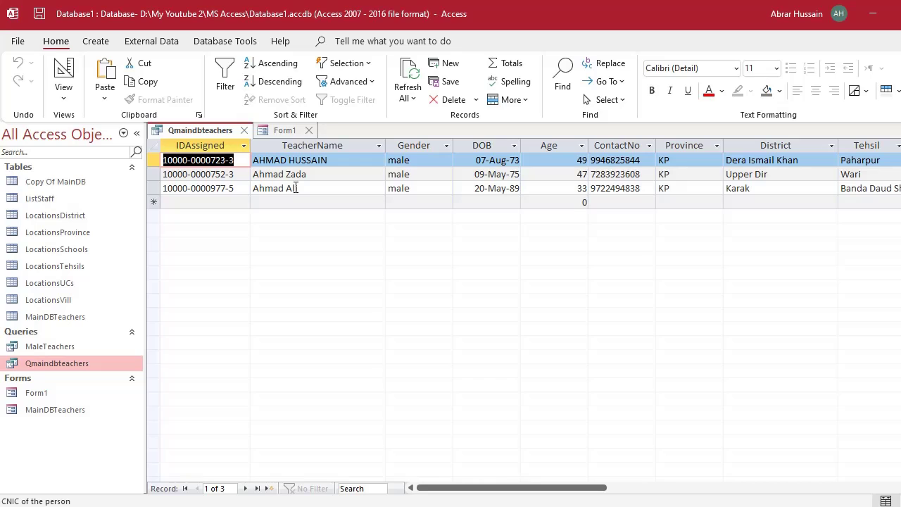
Replace the search name with another teacher's name and rerun the query, narrowing results to one record.
{"action": "left_click", "coordinate": [286, 130]}
{"action": "left_click", "coordinate": [191, 195]}
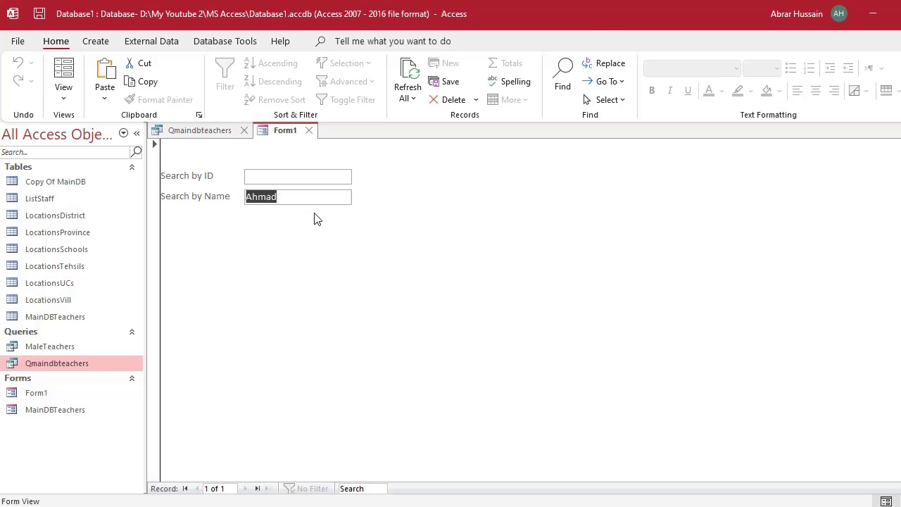
{"action": "key", "text": "alt+Tab"}
{"action": "left_click", "coordinate": [513, 360]}
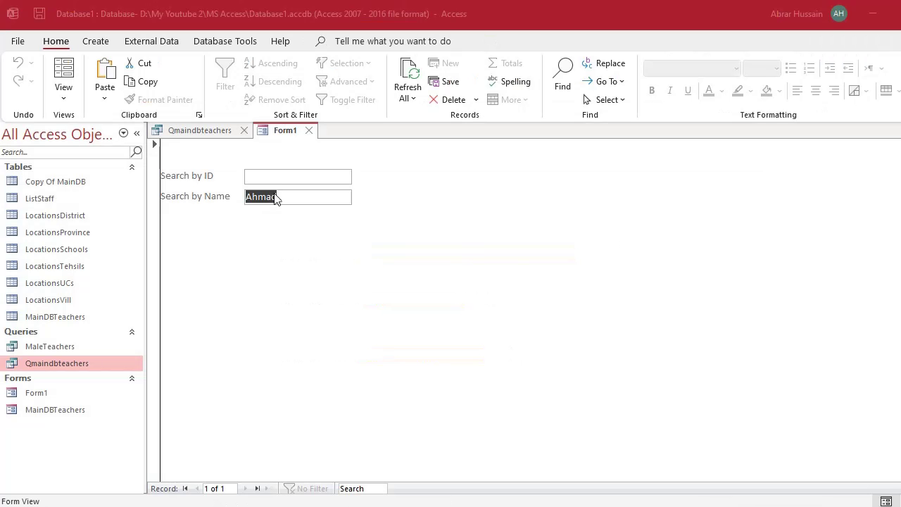
{"action": "left_click", "coordinate": [309, 198]}
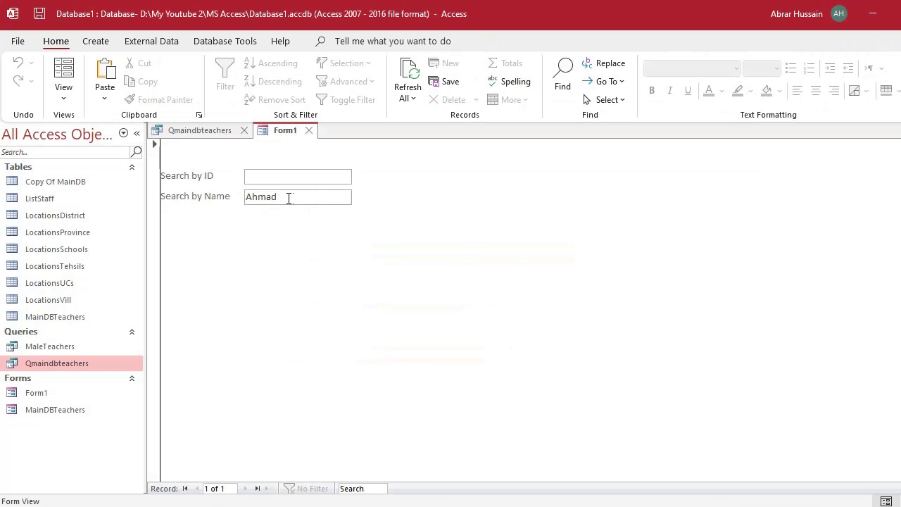
{"action": "double_click", "coordinate": [289, 198]}
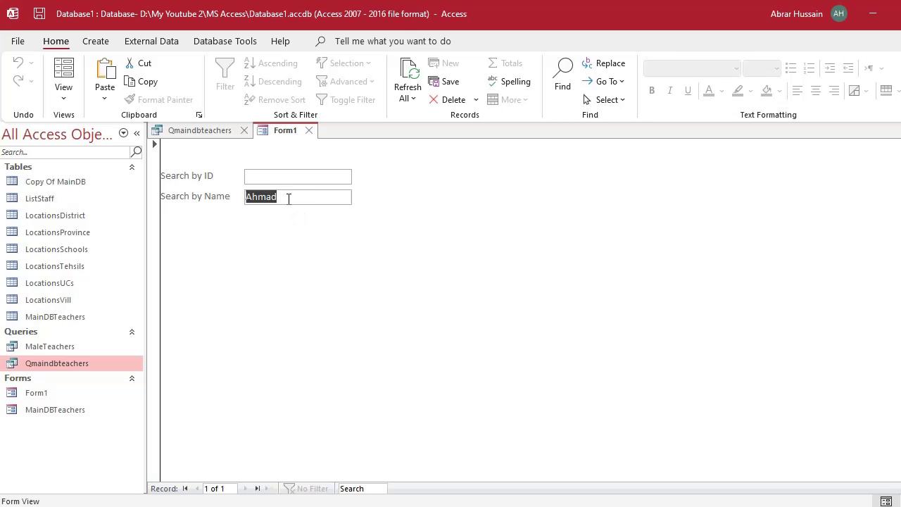
{"action": "type", "text": "Asim"}
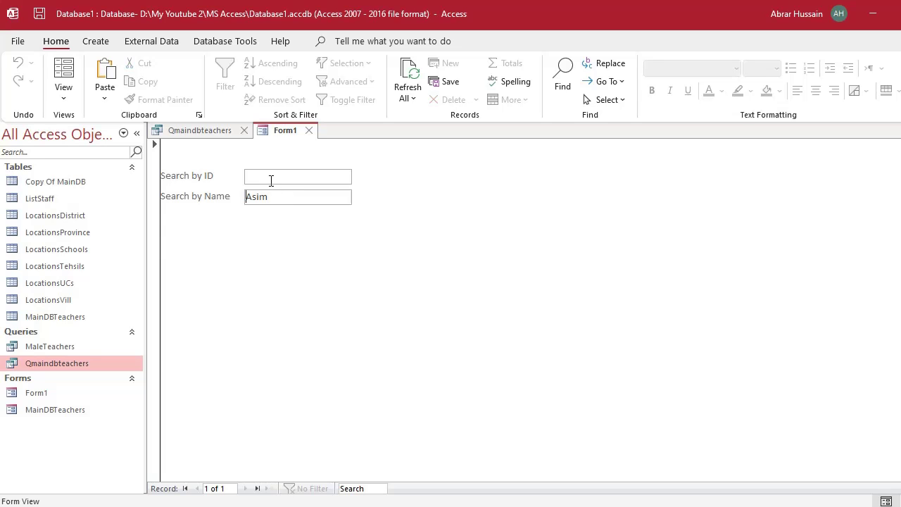
{"action": "left_click", "coordinate": [199, 133]}
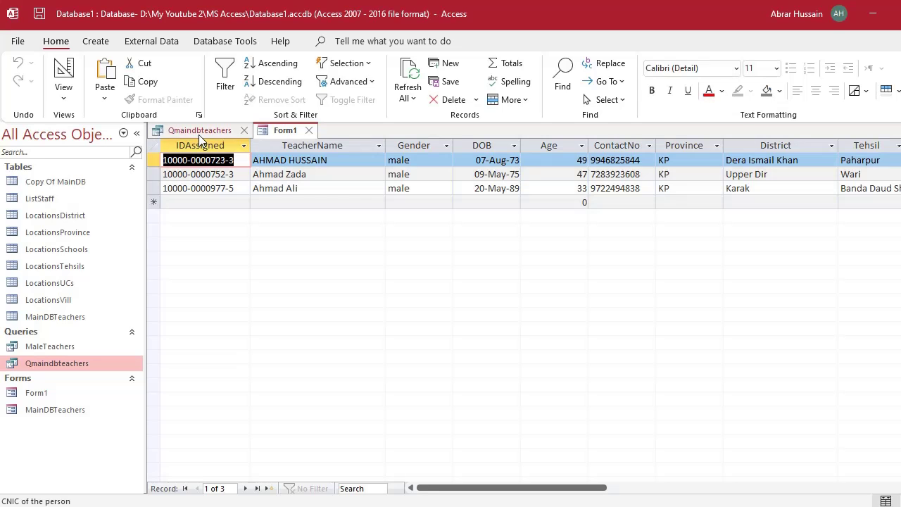
{"action": "left_click", "coordinate": [71, 76]}
{"action": "left_click", "coordinate": [57, 77]}
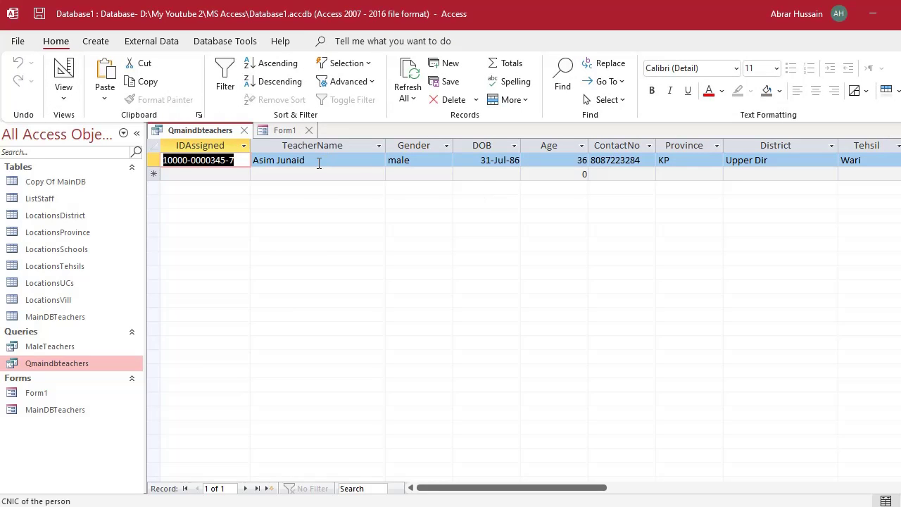
{"action": "left_click", "coordinate": [285, 131]}
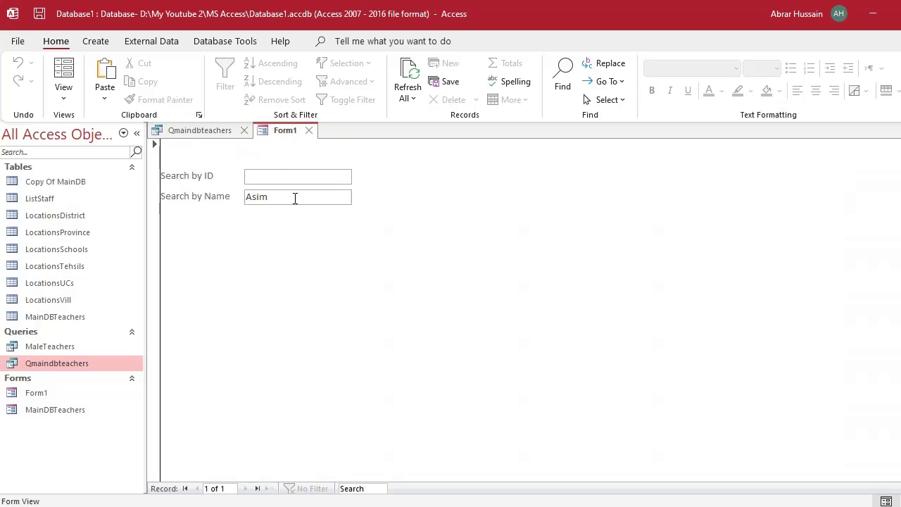
{"action": "left_click", "coordinate": [197, 130]}
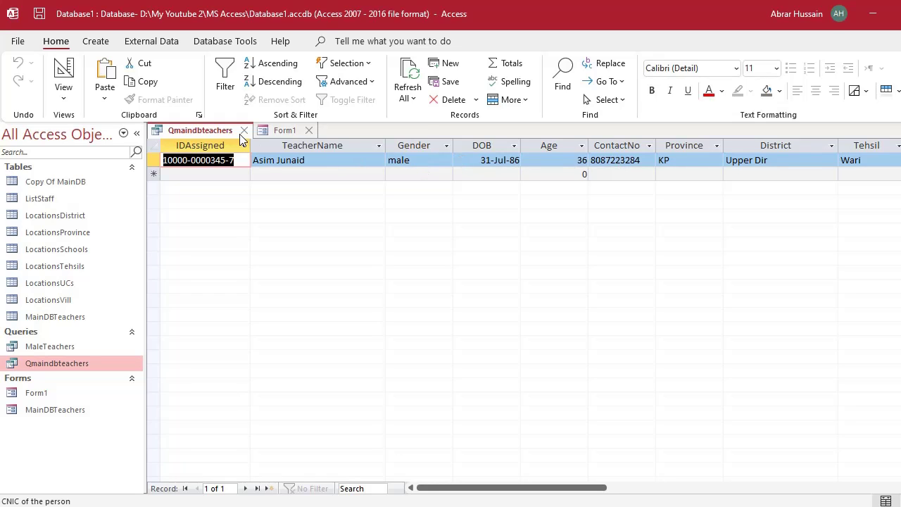
{"action": "left_click", "coordinate": [285, 134]}
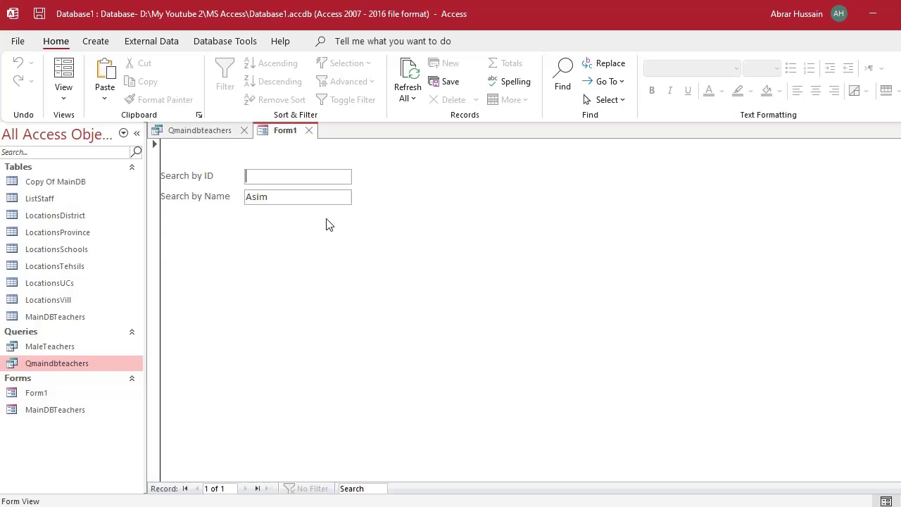
Switch Form1 to Design View and clear the selection on the search box.
{"action": "left_click", "coordinate": [63, 92]}
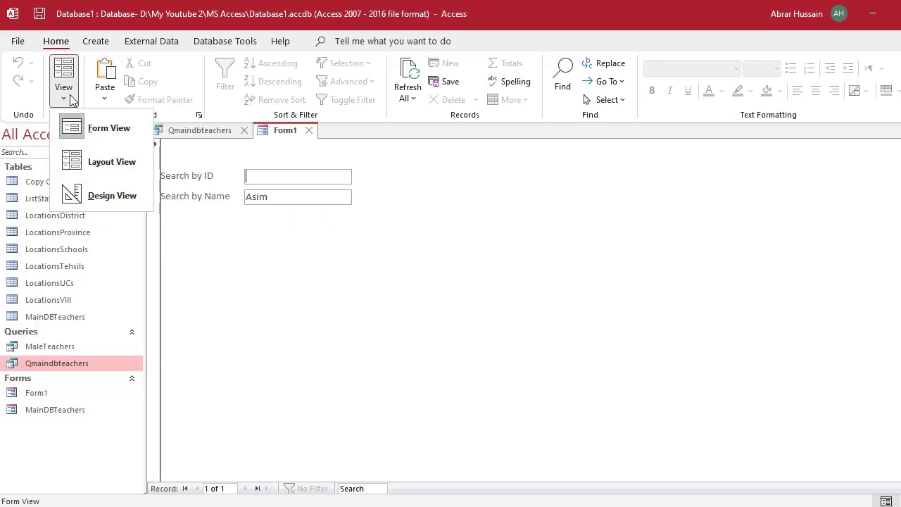
{"action": "left_click", "coordinate": [84, 191]}
{"action": "left_click", "coordinate": [418, 243]}
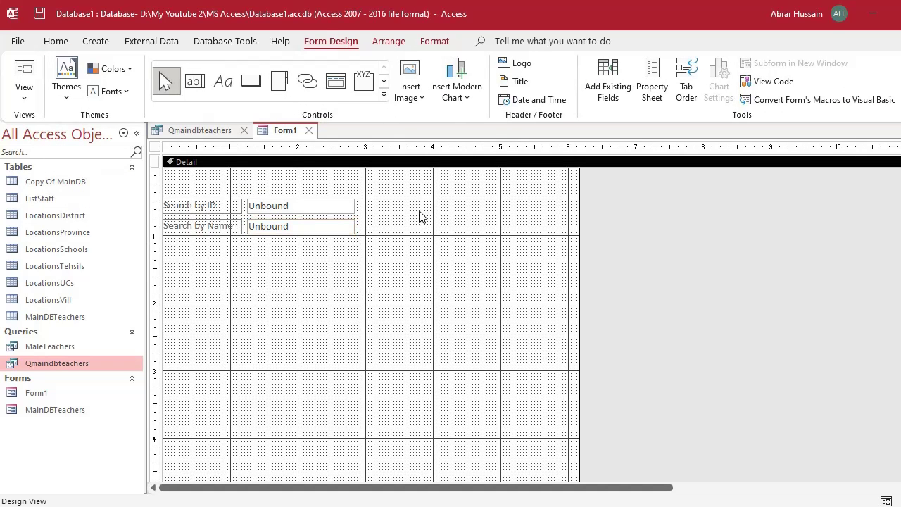
Draw a command button beside Search by ID and set its wizard action to Miscellaneous > Run Query.
{"action": "left_click", "coordinate": [251, 82]}
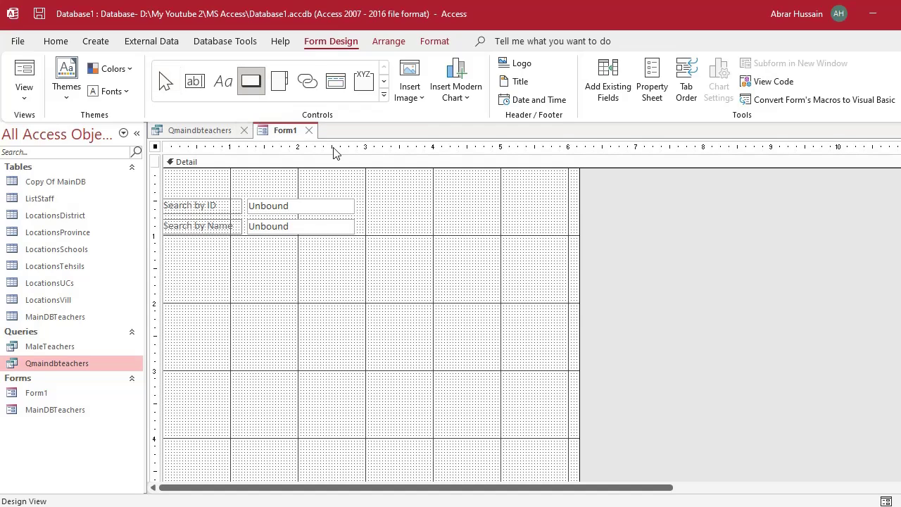
{"action": "left_click_drag", "start_coordinate": [363, 200], "coordinate": [398, 217]}
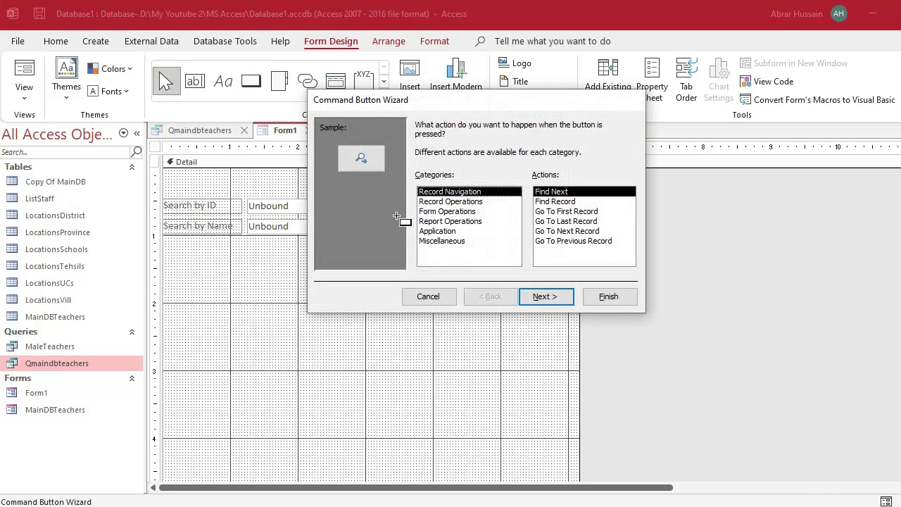
{"action": "left_click_drag", "start_coordinate": [457, 100], "coordinate": [623, 131]}
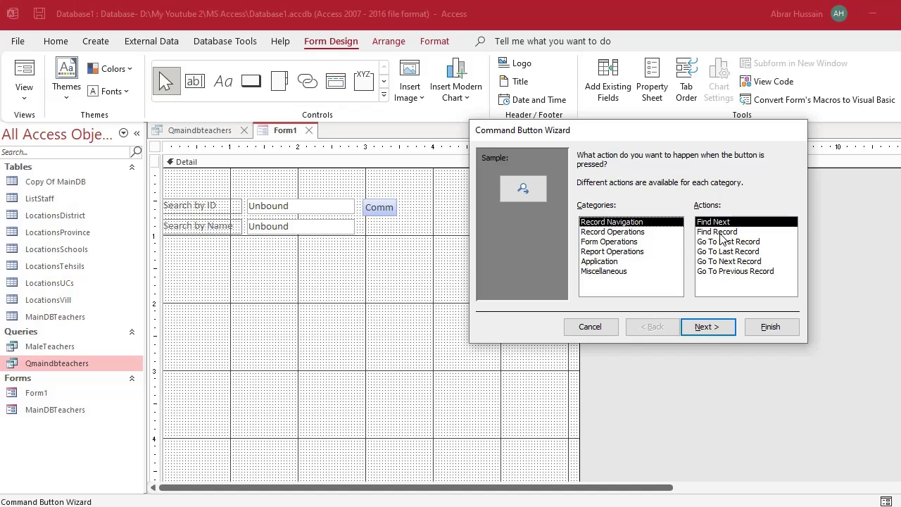
{"action": "left_click", "coordinate": [604, 232]}
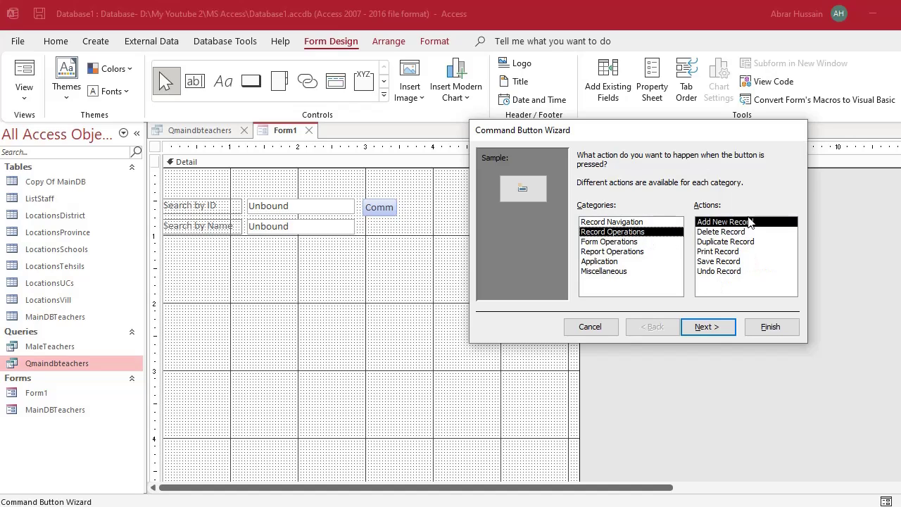
{"action": "left_click", "coordinate": [619, 242]}
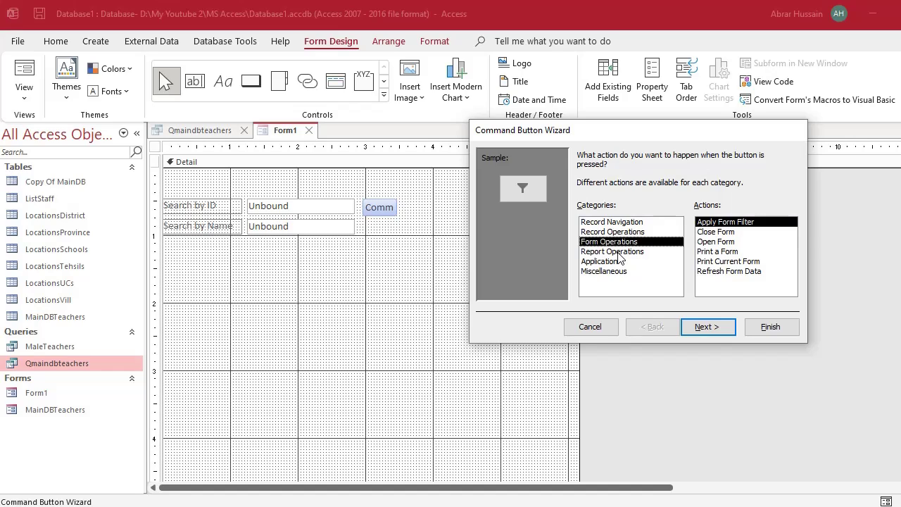
{"action": "left_click", "coordinate": [604, 271]}
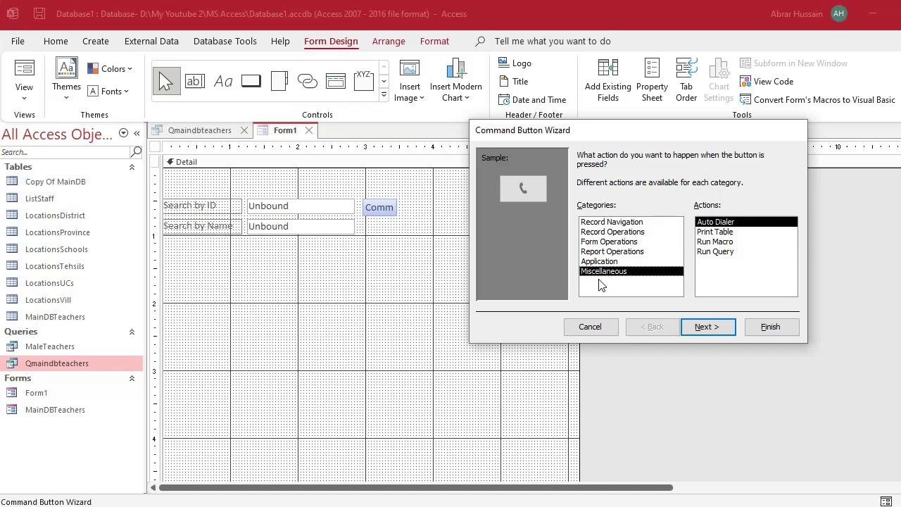
{"action": "left_click", "coordinate": [715, 253]}
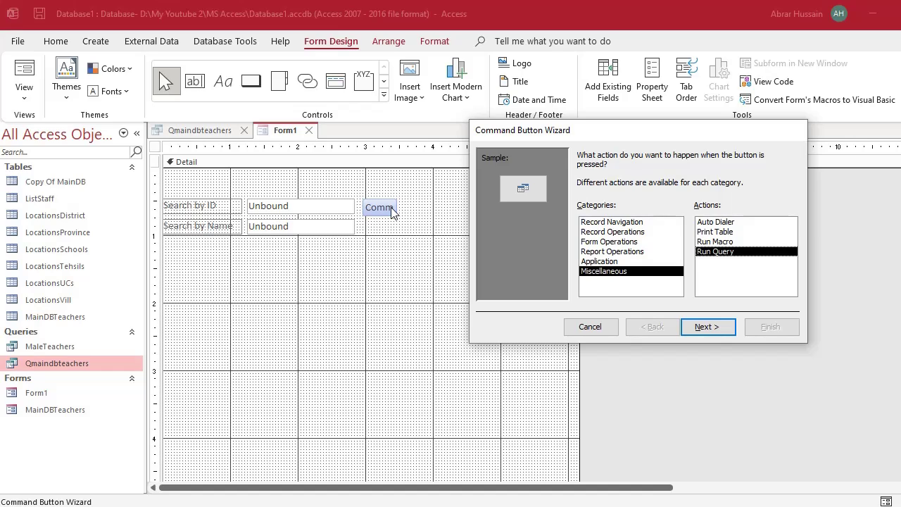
Set the new button's action to Miscellaneous > Run Query in the Command Button Wizard.
{"action": "left_click", "coordinate": [622, 254]}
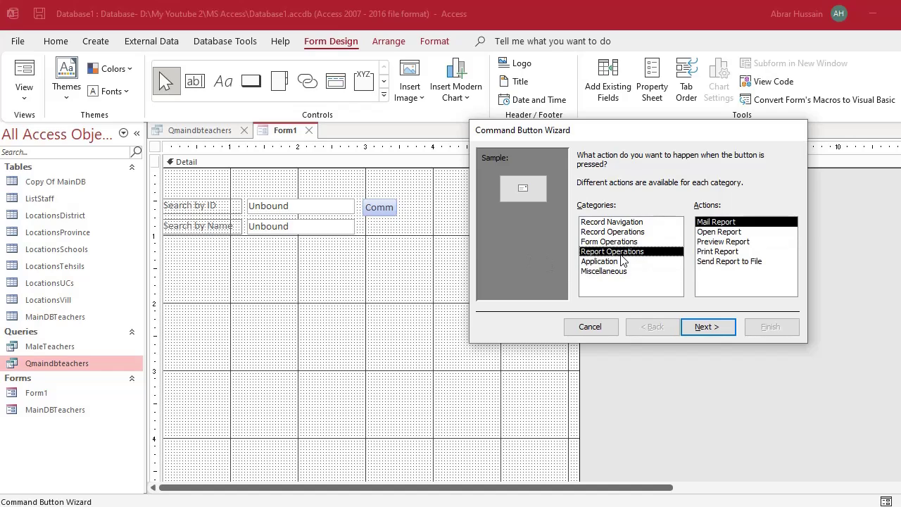
{"action": "left_click", "coordinate": [727, 233]}
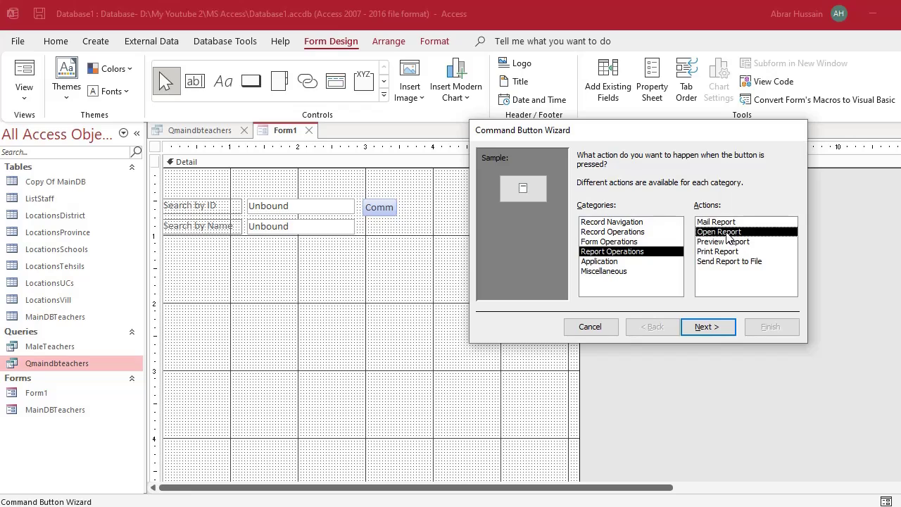
{"action": "left_click", "coordinate": [593, 243]}
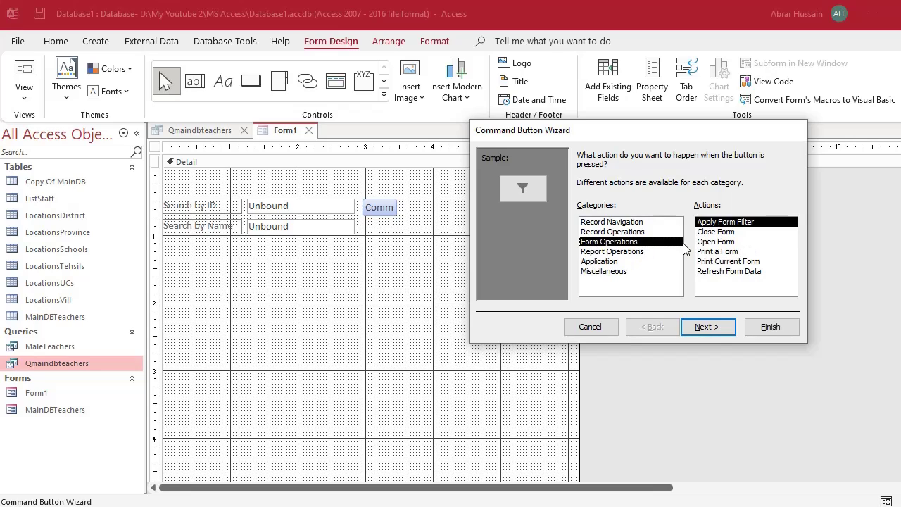
{"action": "left_click", "coordinate": [725, 243]}
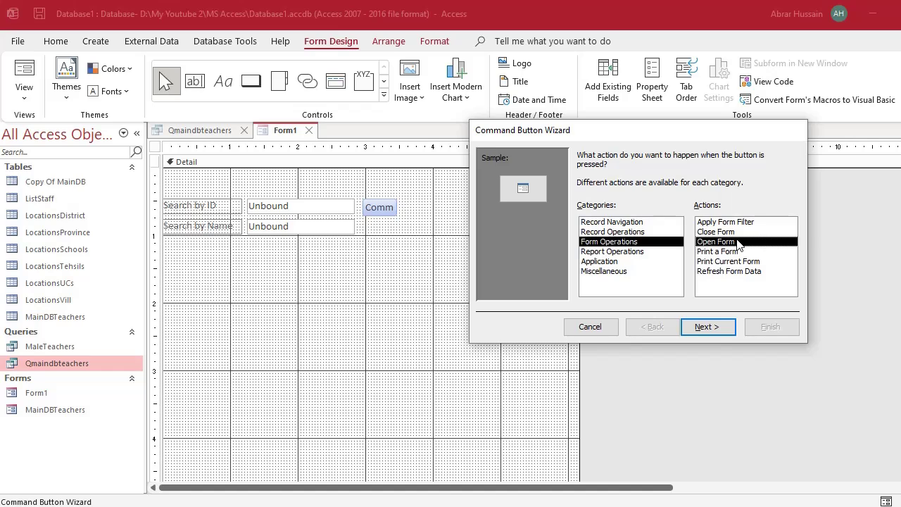
{"action": "left_click", "coordinate": [617, 271]}
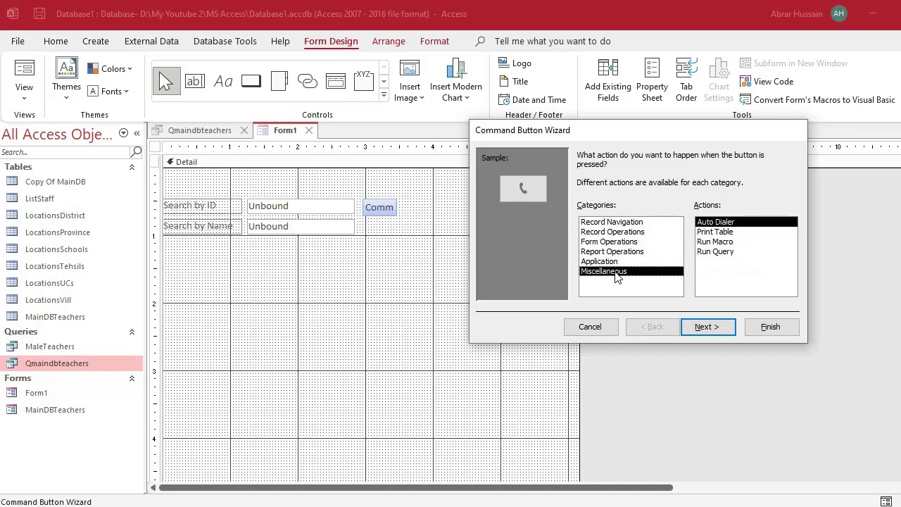
{"action": "left_click", "coordinate": [720, 253]}
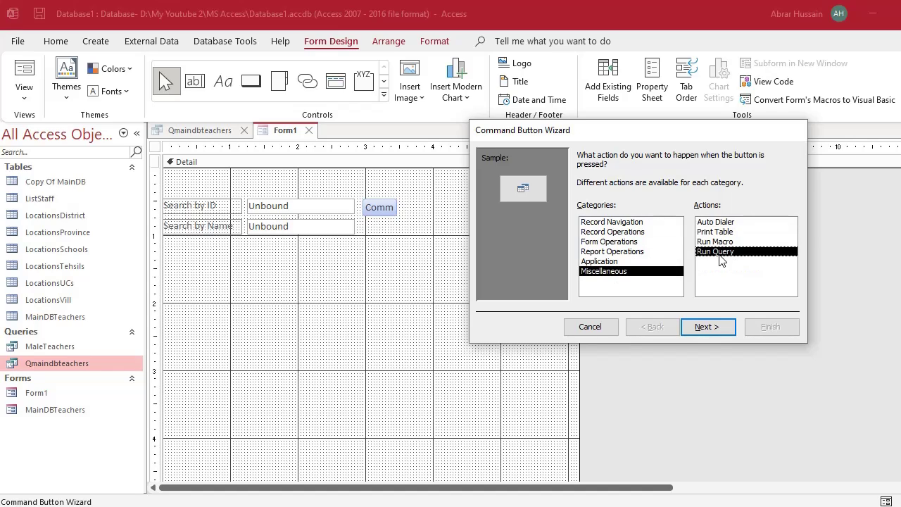
{"action": "left_click", "coordinate": [729, 329]}
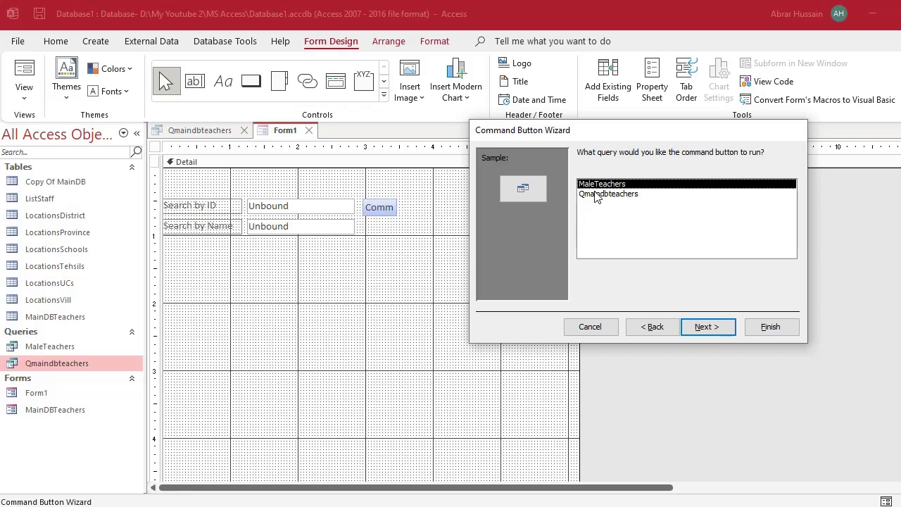
Pick the Qmaindbteachers query, caption the button 'Go', and finish the wizard.
{"action": "left_click", "coordinate": [598, 195]}
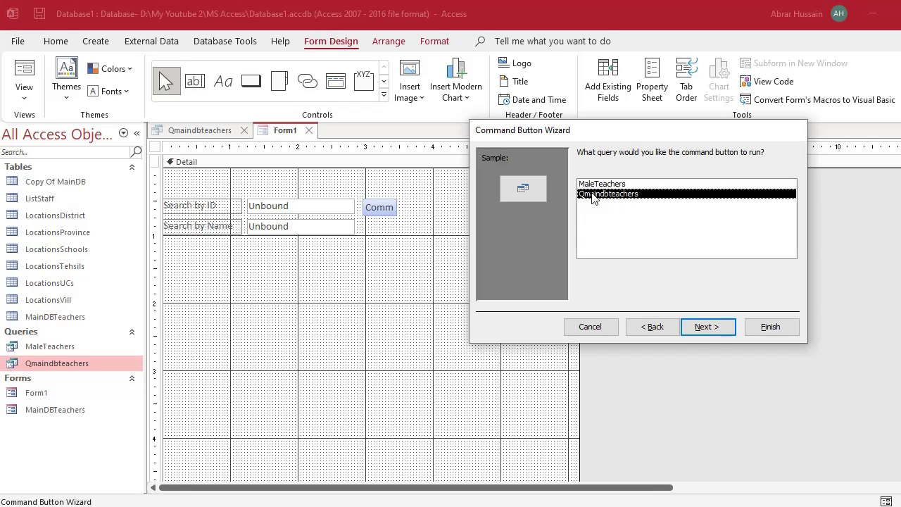
{"action": "left_click", "coordinate": [716, 331]}
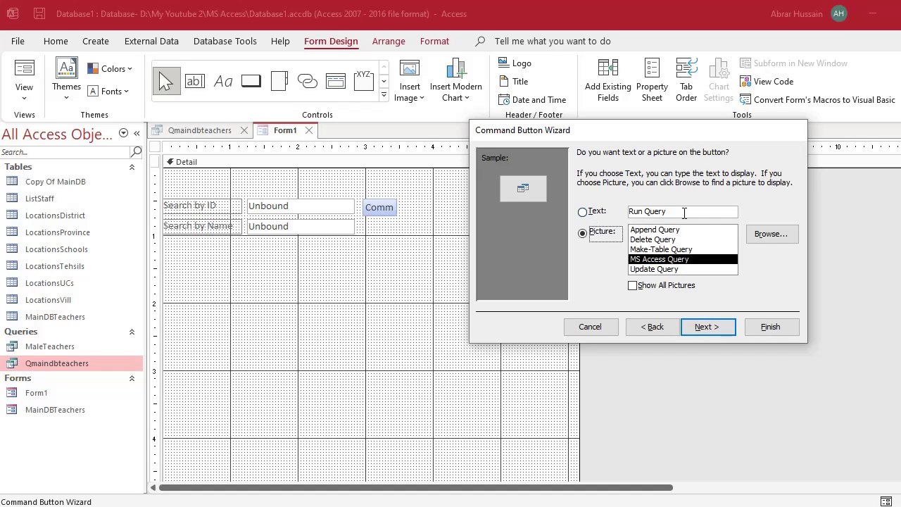
{"action": "left_click", "coordinate": [676, 211]}
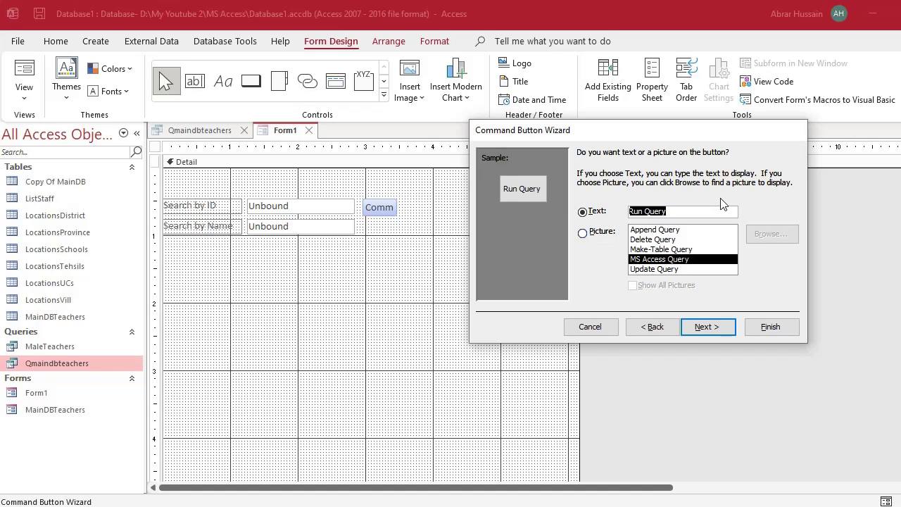
{"action": "type", "text": "Go"}
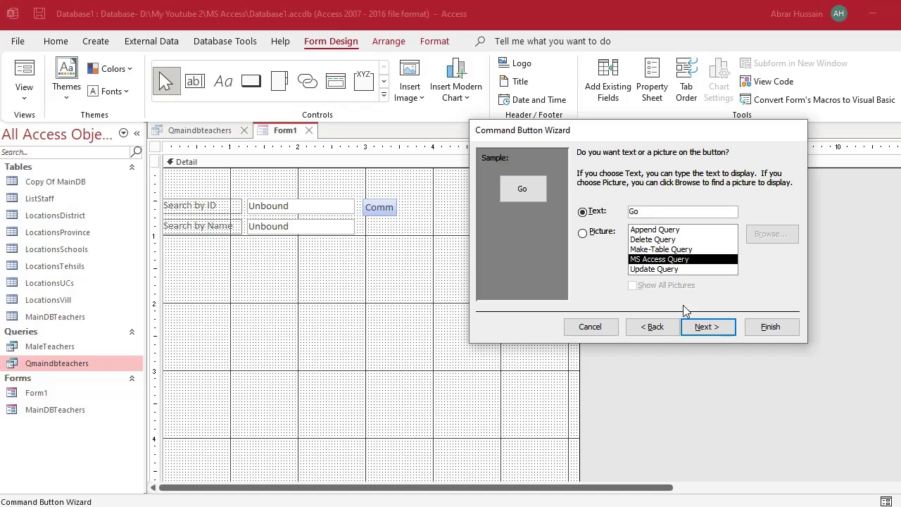
{"action": "left_click", "coordinate": [709, 328]}
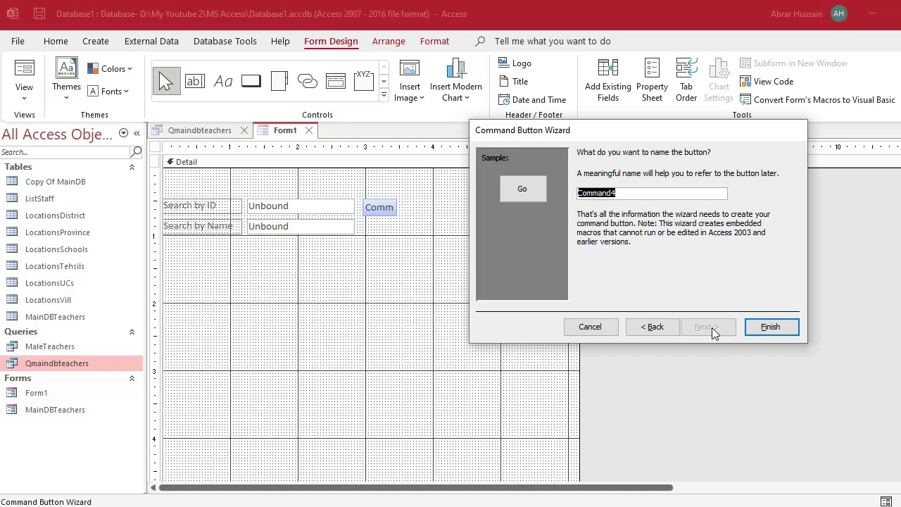
{"action": "left_click", "coordinate": [771, 329]}
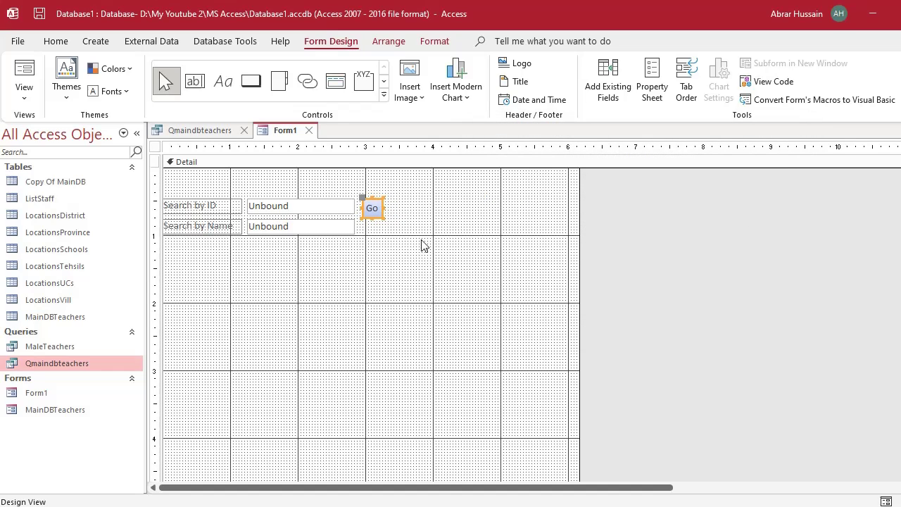
Widen the Go button slightly.
{"action": "left_click_drag", "start_coordinate": [384, 209], "coordinate": [402, 208]}
{"action": "left_click", "coordinate": [391, 214]}
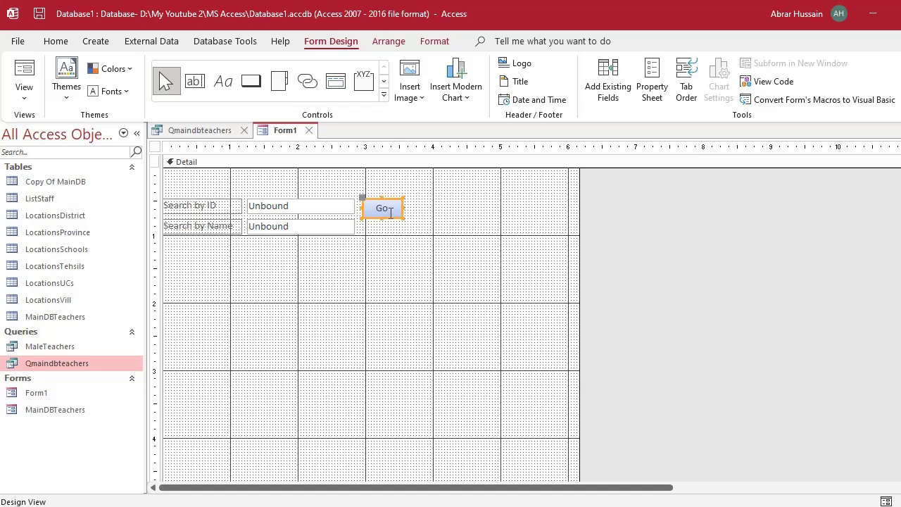
{"action": "left_click", "coordinate": [271, 229]}
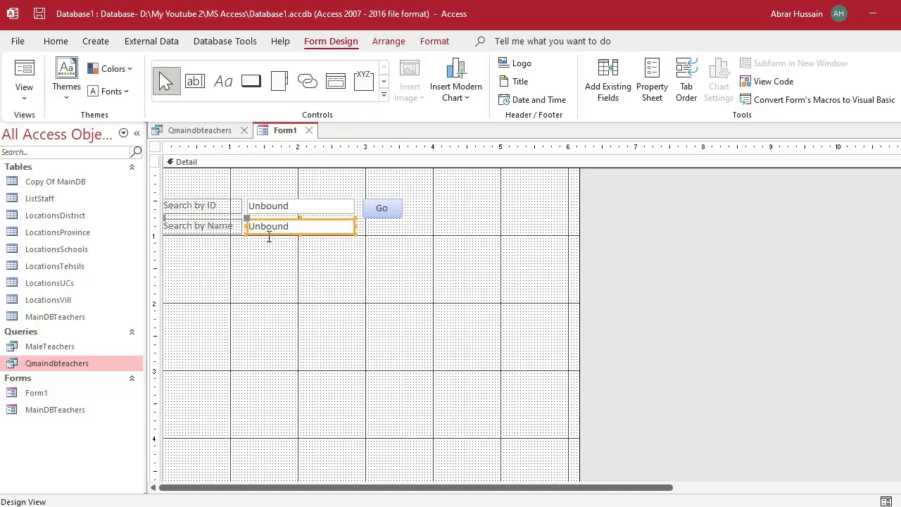
{"action": "left_click", "coordinate": [393, 215]}
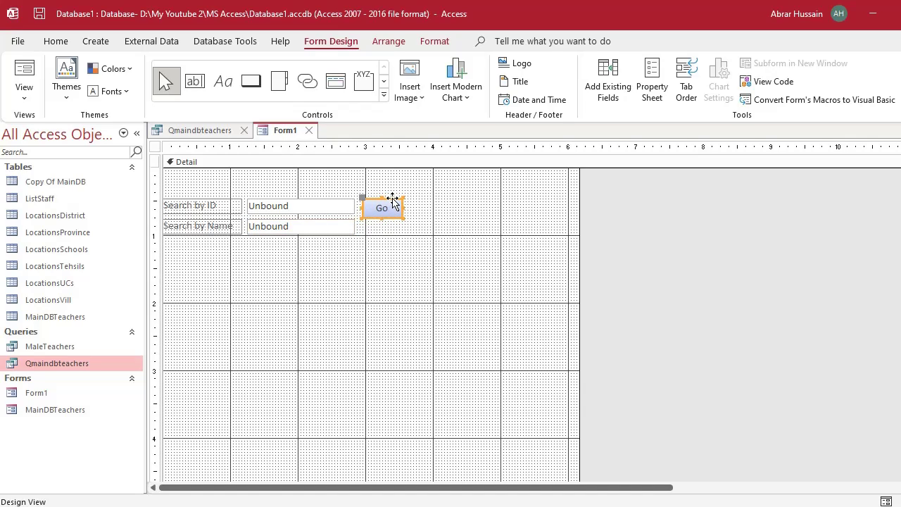
Duplicate the Go button and line the copy up beside the Search by Name box.
{"action": "key", "text": "ctrl+c"}
{"action": "key", "text": "ctrl+v"}
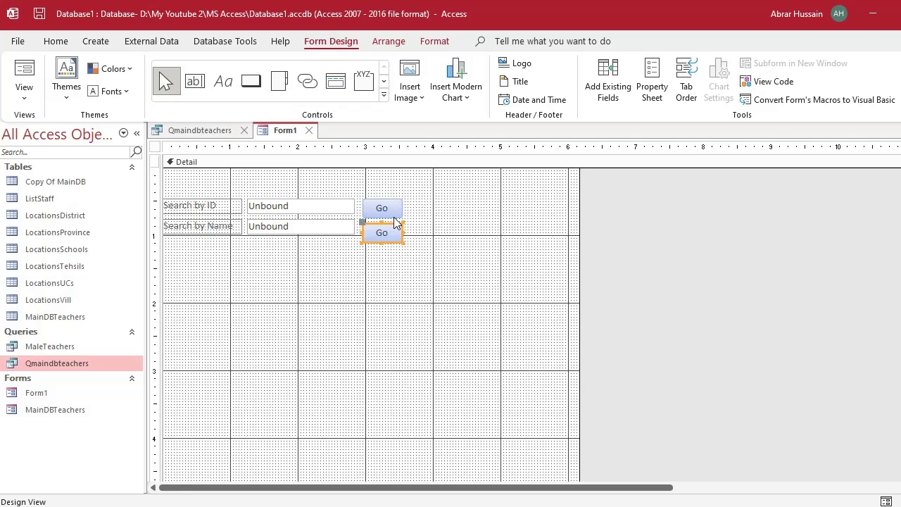
{"action": "left_click", "coordinate": [396, 227]}
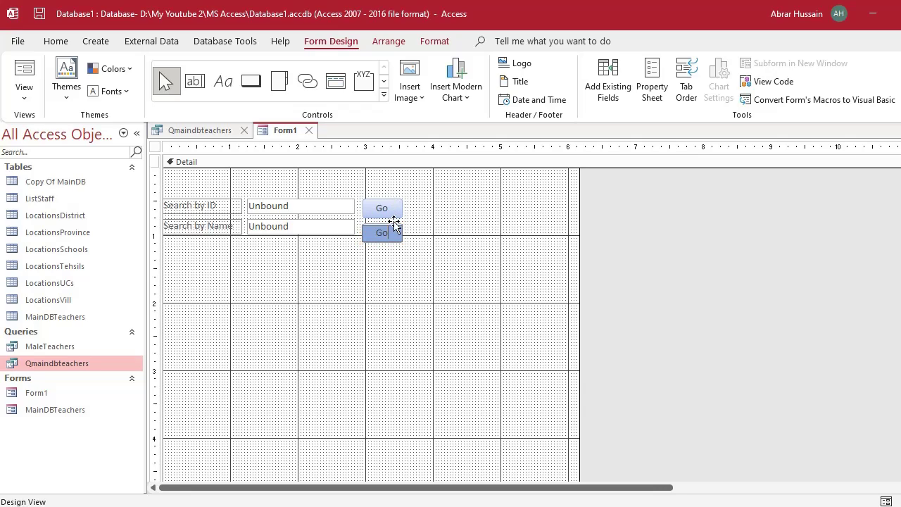
{"action": "left_click", "coordinate": [415, 224]}
{"action": "left_click", "coordinate": [396, 231]}
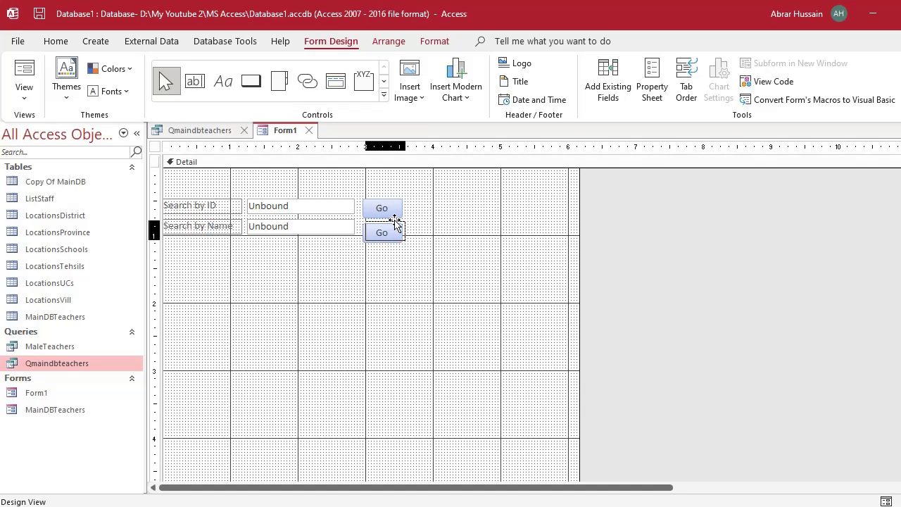
{"action": "left_click_drag", "start_coordinate": [394, 224], "coordinate": [394, 225]}
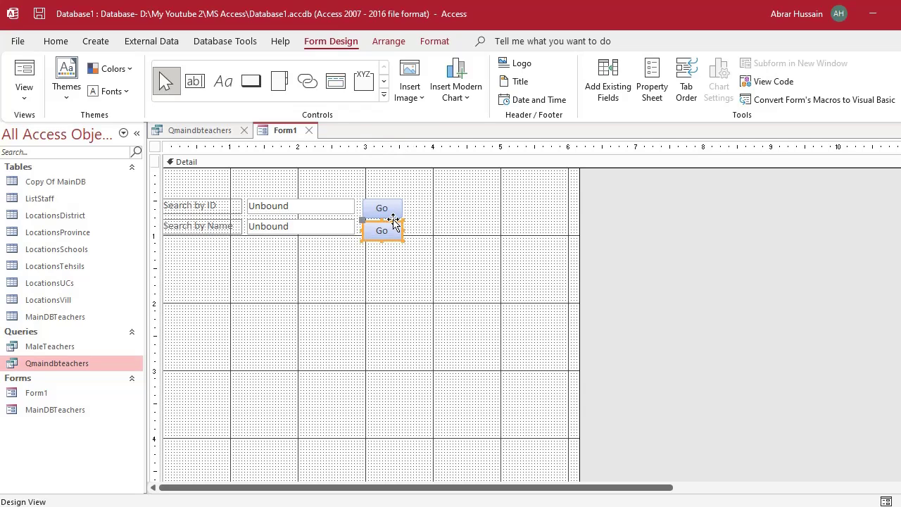
{"action": "left_click", "coordinate": [443, 246]}
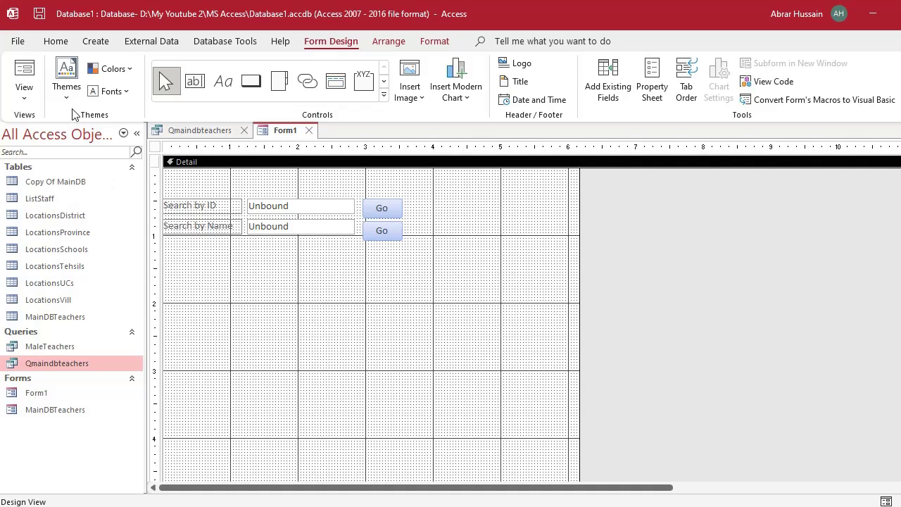
Check Qmaindbteachers' design and results, close it, and put Form1 in Form view.
{"action": "left_click", "coordinate": [194, 131]}
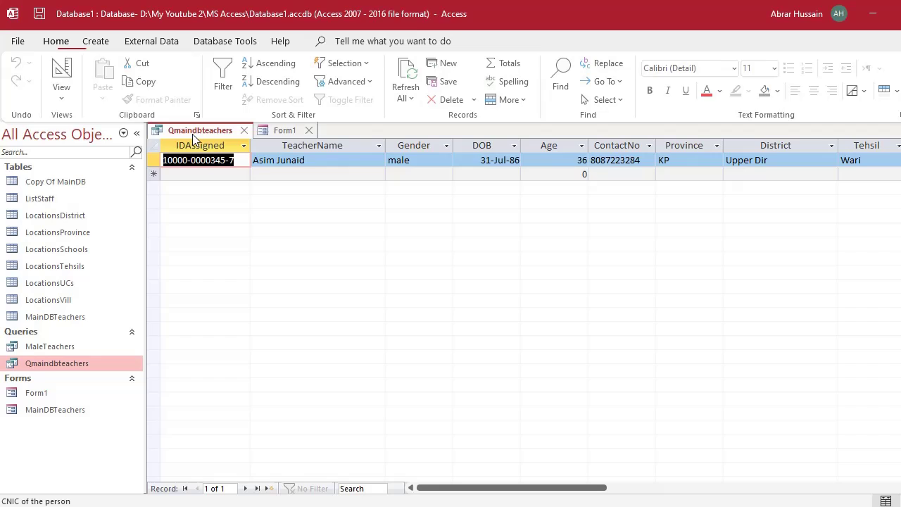
{"action": "left_click", "coordinate": [61, 76]}
{"action": "left_click", "coordinate": [56, 79]}
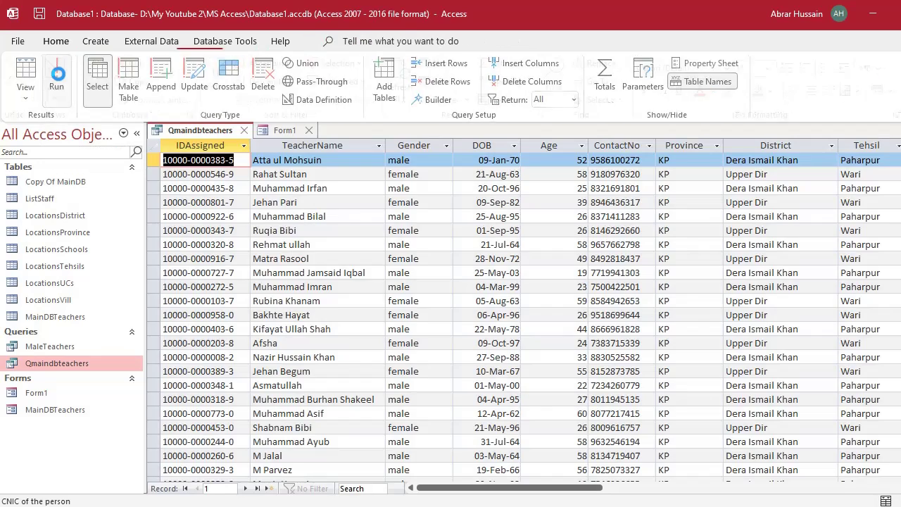
{"action": "left_click", "coordinate": [60, 81]}
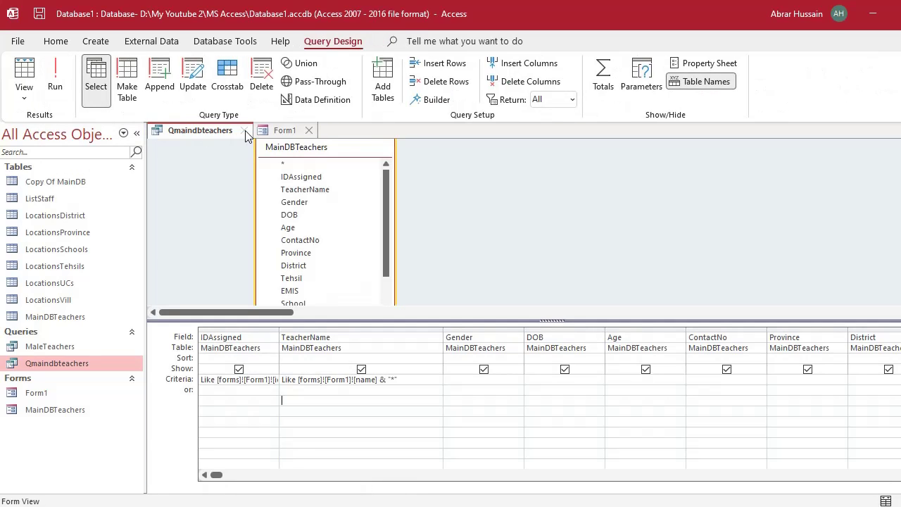
{"action": "left_click", "coordinate": [244, 130]}
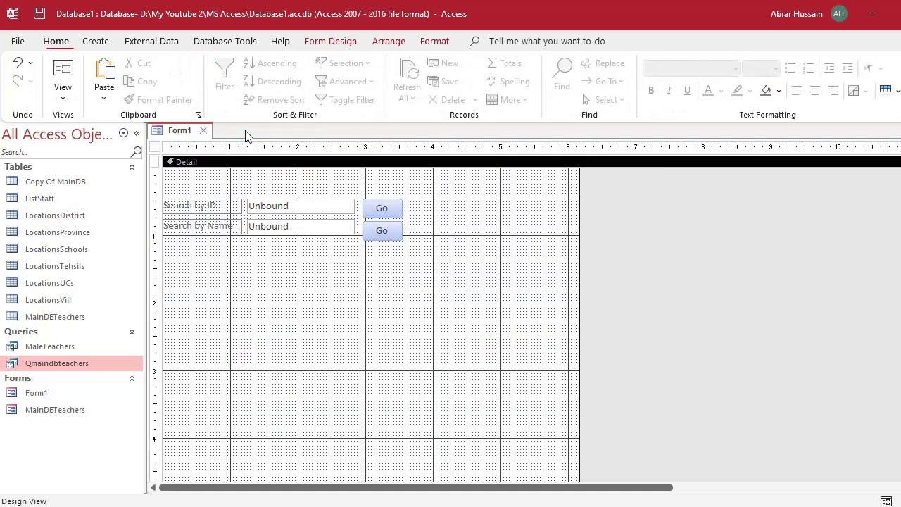
{"action": "left_click", "coordinate": [62, 80]}
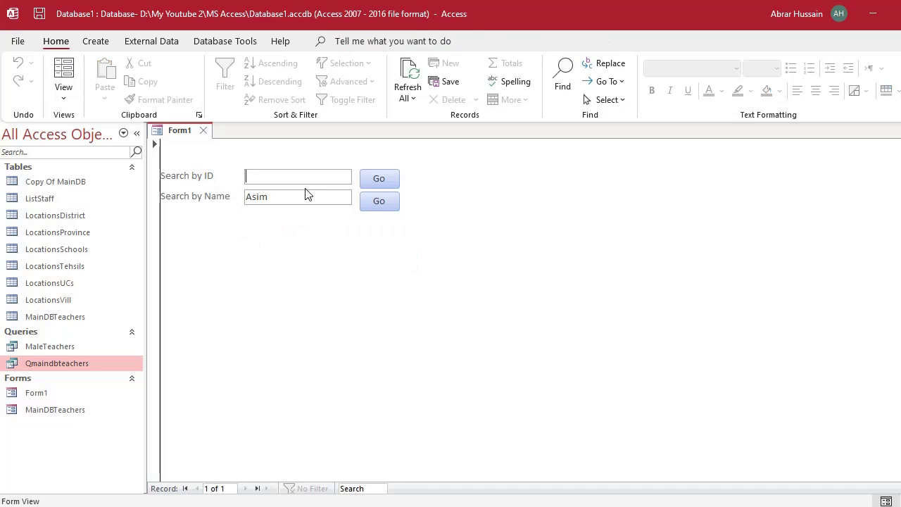
Test the name search with Asim, then again with an empty Search by Name box.
{"action": "left_click_drag", "start_coordinate": [306, 196], "coordinate": [211, 197]}
{"action": "left_click", "coordinate": [388, 201]}
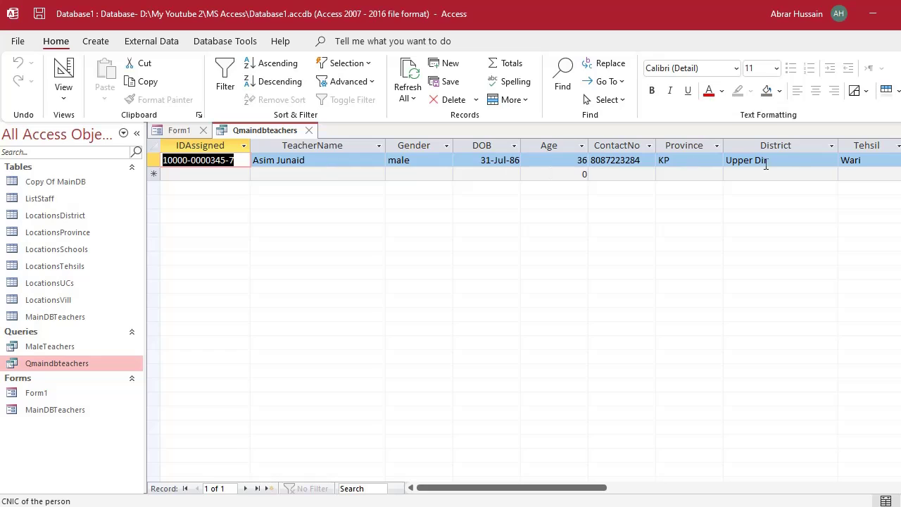
{"action": "left_click", "coordinate": [309, 129]}
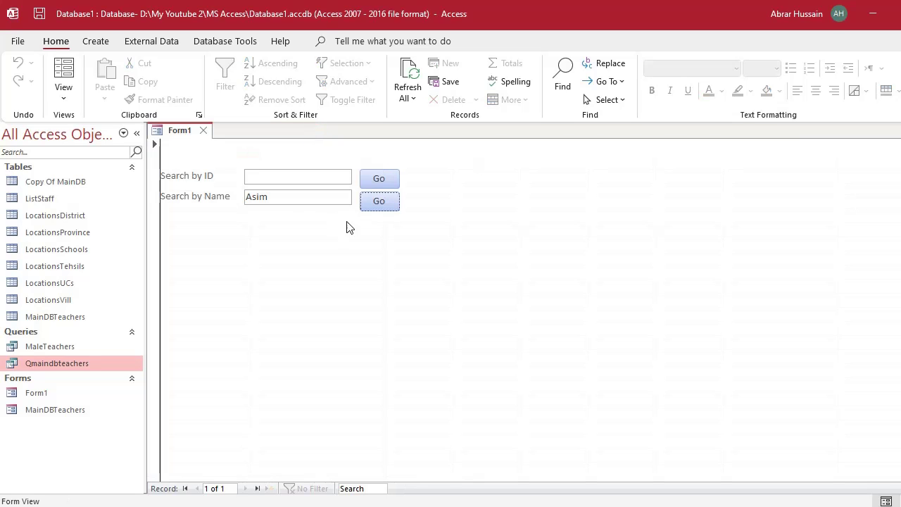
{"action": "left_click_drag", "start_coordinate": [284, 197], "coordinate": [5, 151]}
{"action": "key", "text": "BackSpace"}
{"action": "left_click", "coordinate": [386, 202]}
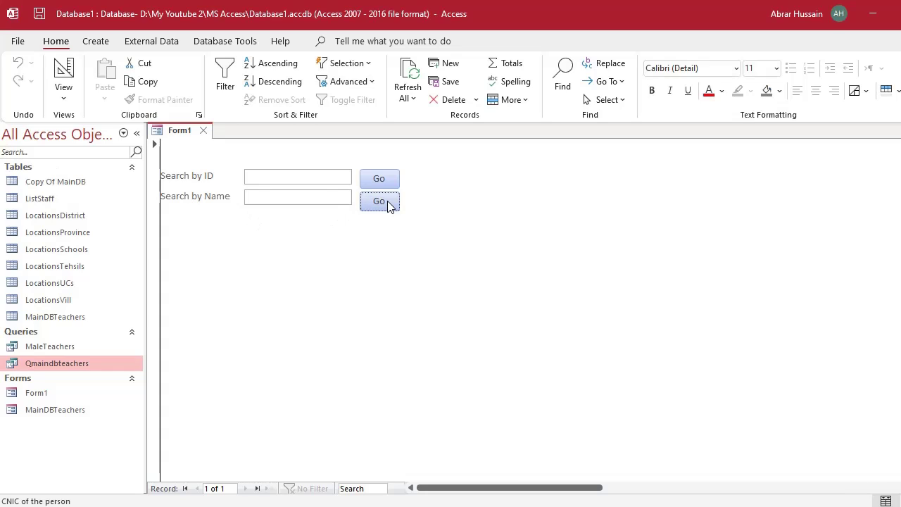
{"action": "scroll", "coordinate": [443, 306], "scroll_direction": "down", "scroll_amount": 15}
{"action": "scroll", "coordinate": [430, 298], "scroll_direction": "up", "scroll_amount": 15}
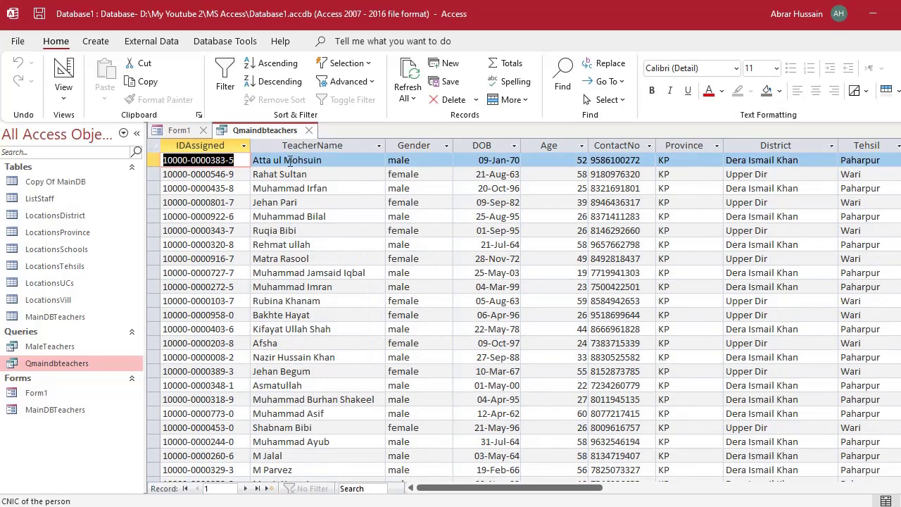
{"action": "left_click", "coordinate": [308, 131]}
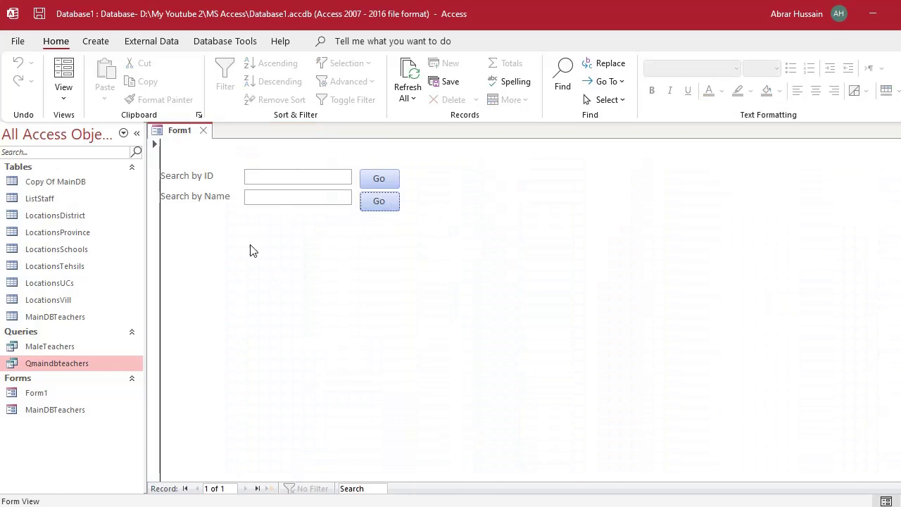
Search names for 'Akht' to get four Akhtar records, then open Qmaindbteachers in Design view.
{"action": "left_click", "coordinate": [279, 197]}
{"action": "type", "text": "Akhtar"}
{"action": "left_click", "coordinate": [373, 204]}
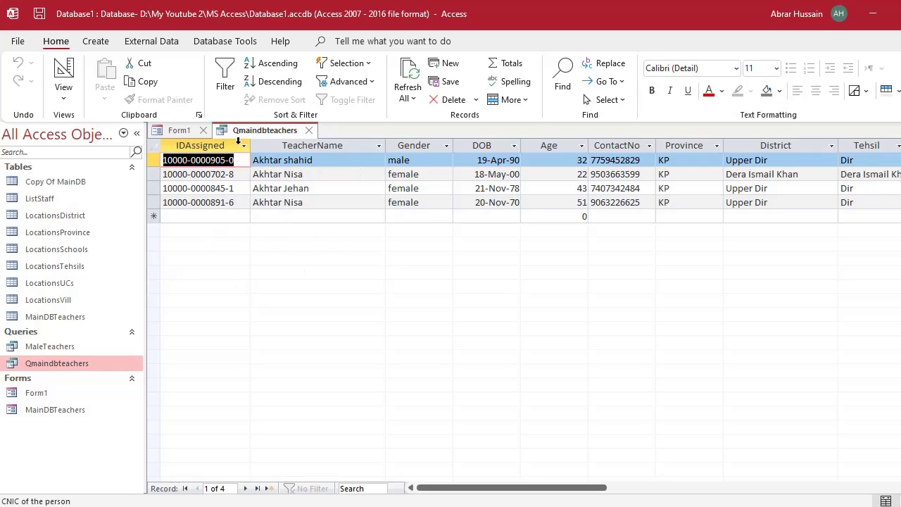
{"action": "left_click", "coordinate": [181, 132]}
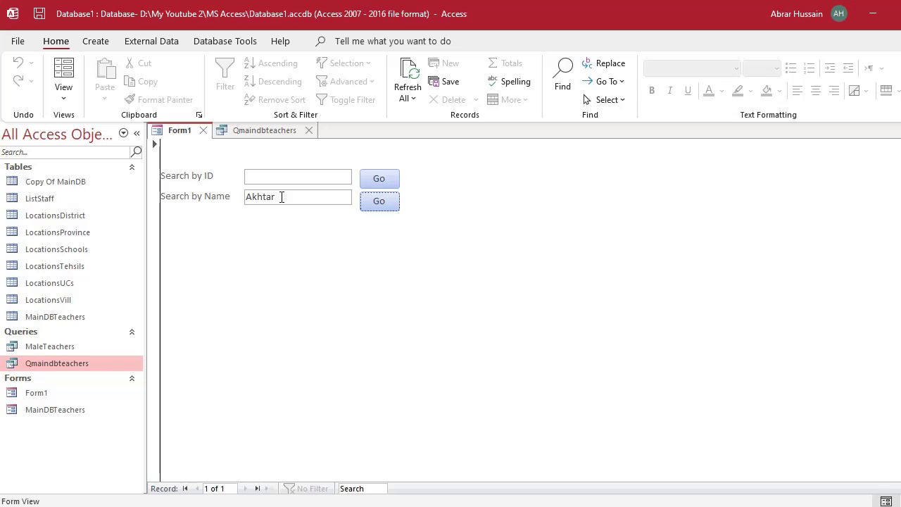
{"action": "left_click", "coordinate": [255, 130]}
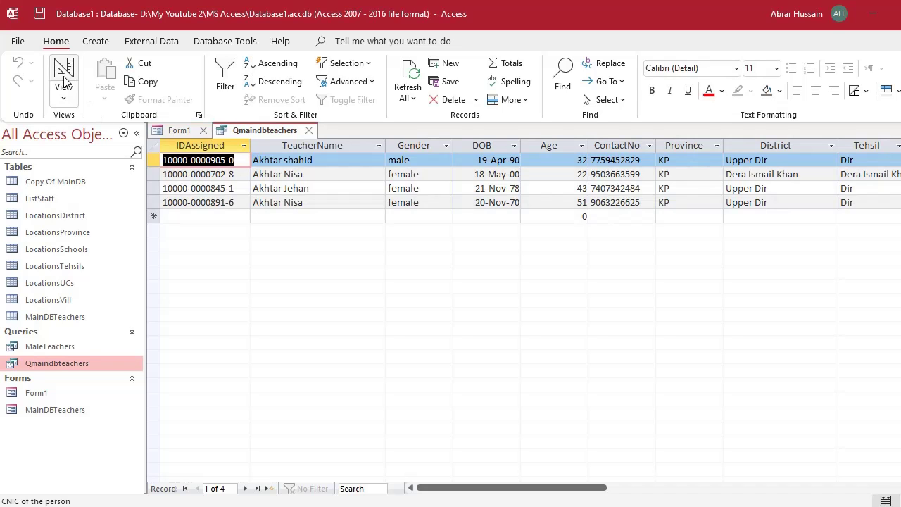
{"action": "left_click", "coordinate": [63, 71]}
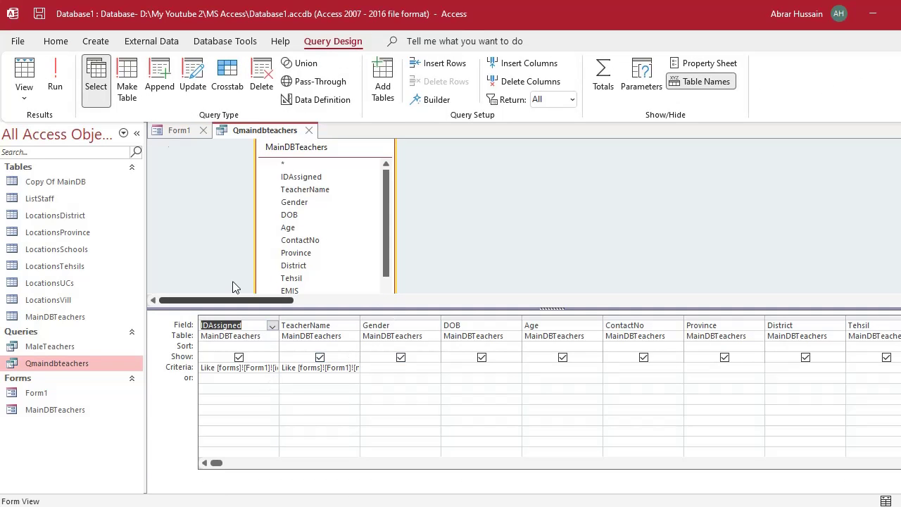
Switch between Form1 and the query design and browse the Create ribbon.
{"action": "left_click", "coordinate": [179, 130]}
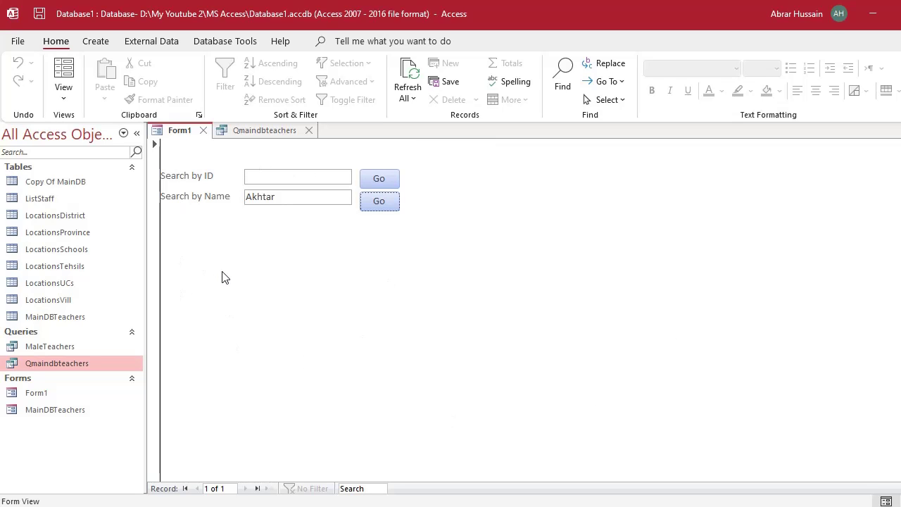
{"action": "left_click", "coordinate": [261, 130]}
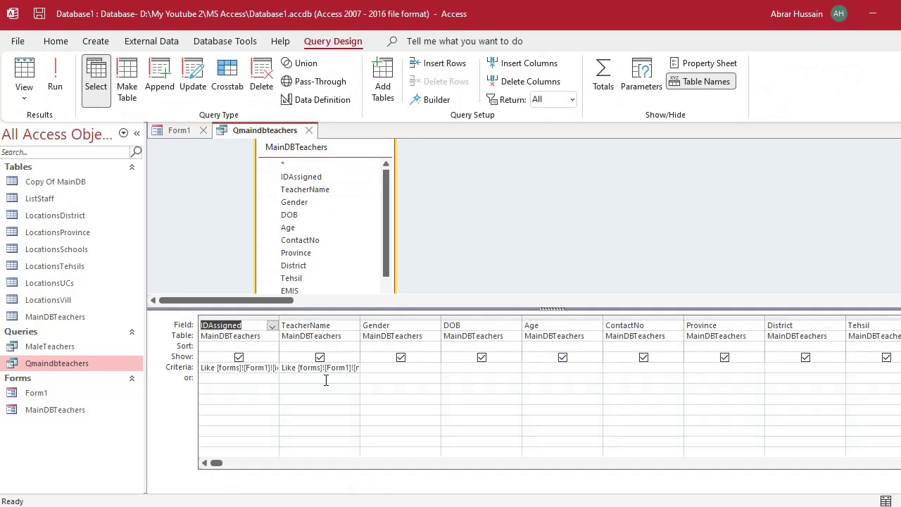
{"action": "left_click", "coordinate": [42, 362]}
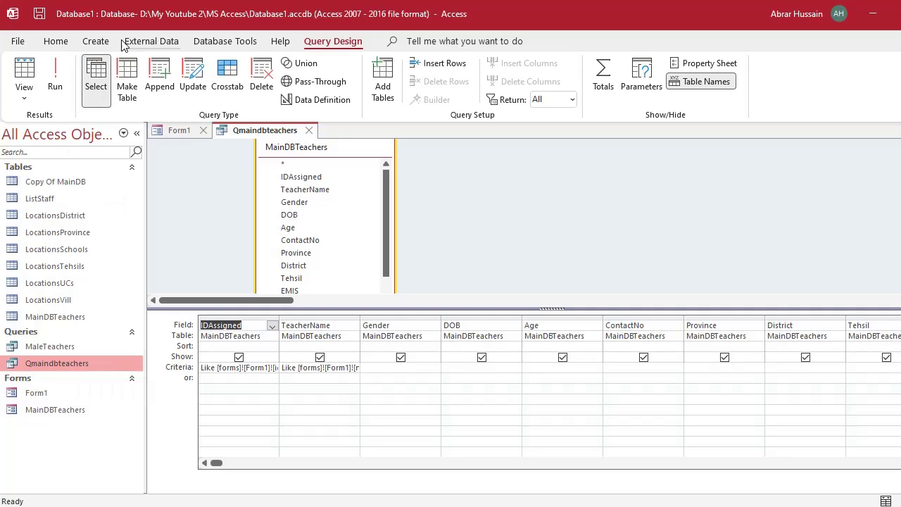
{"action": "left_click", "coordinate": [96, 41]}
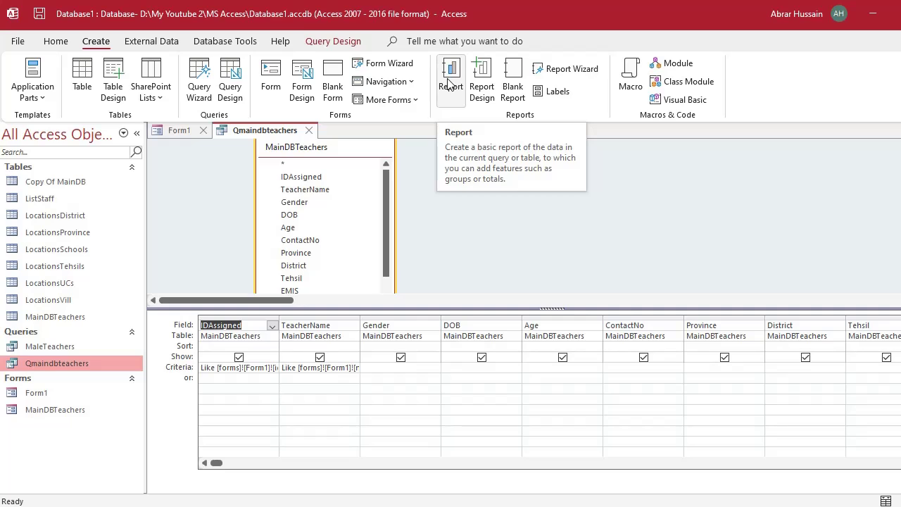
Delete the name Akhtar from the Search by Name box.
{"action": "left_click", "coordinate": [180, 131]}
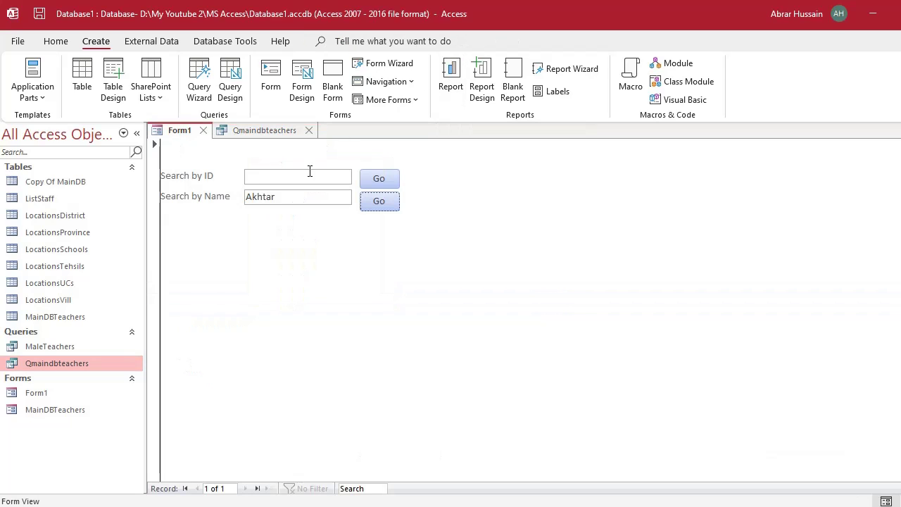
{"action": "left_click_drag", "start_coordinate": [288, 195], "coordinate": [183, 189]}
{"action": "left_click", "coordinate": [248, 201]}
{"action": "double_click", "coordinate": [250, 203]}
{"action": "key", "text": "Delete"}
Review the IDAssigned criteria rows in the query design, then return to Form1.
{"action": "left_click", "coordinate": [256, 134]}
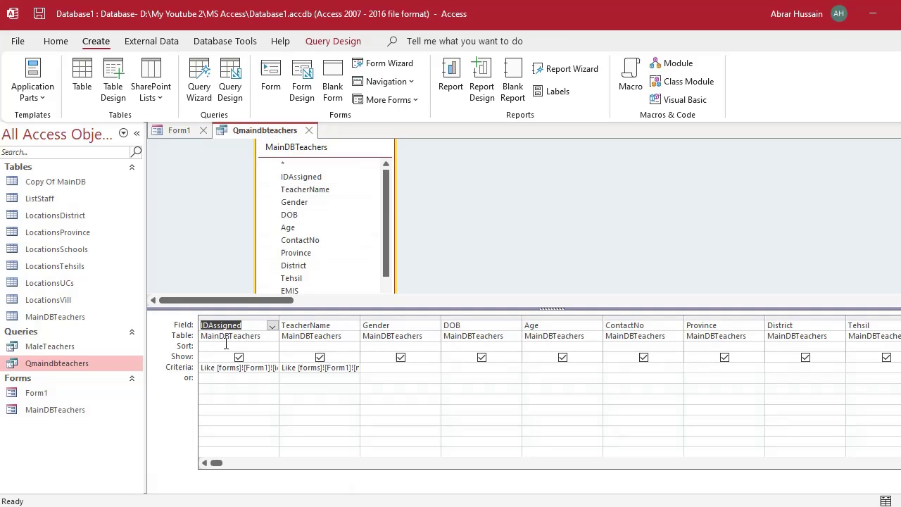
{"action": "left_click", "coordinate": [240, 384]}
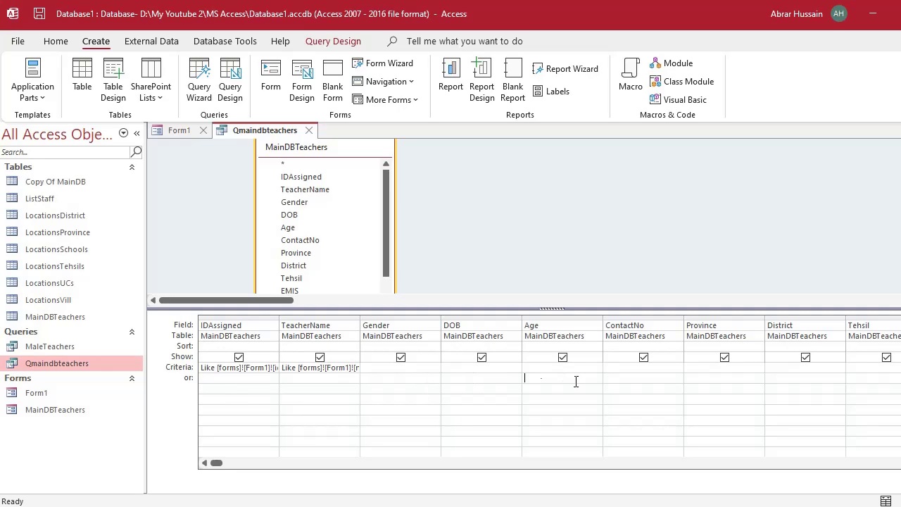
{"action": "left_click", "coordinate": [263, 380]}
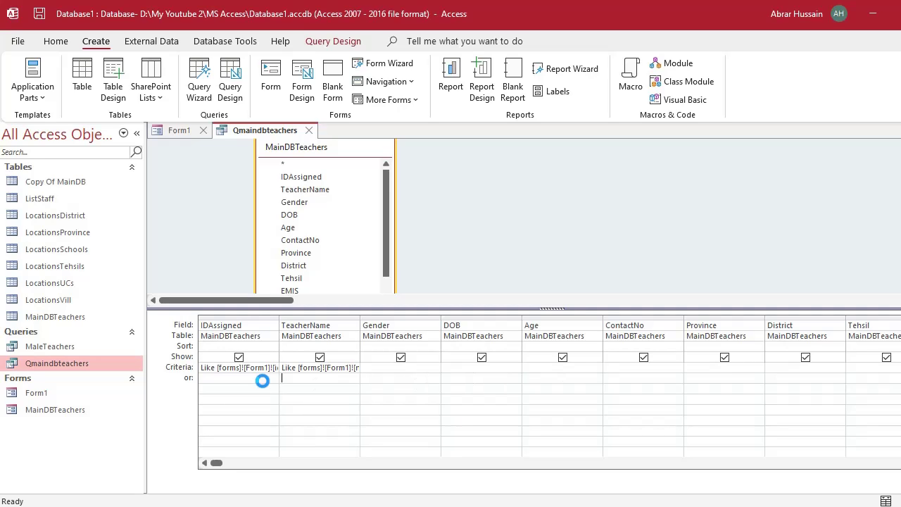
{"action": "left_click", "coordinate": [172, 131]}
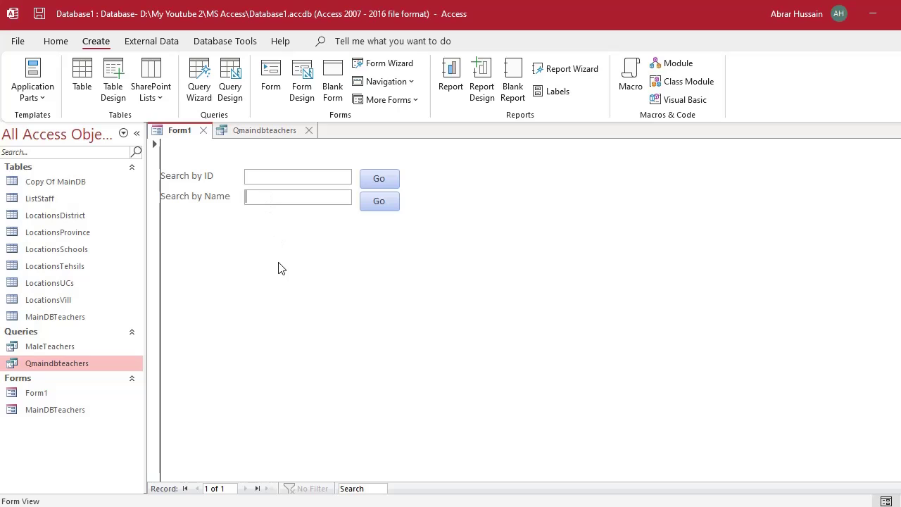
{"action": "left_click", "coordinate": [255, 132]}
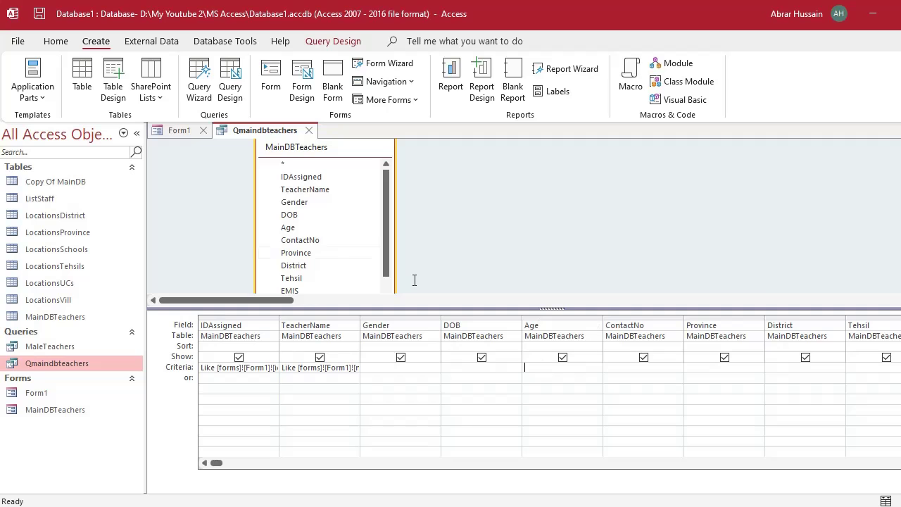
{"action": "left_click", "coordinate": [170, 132]}
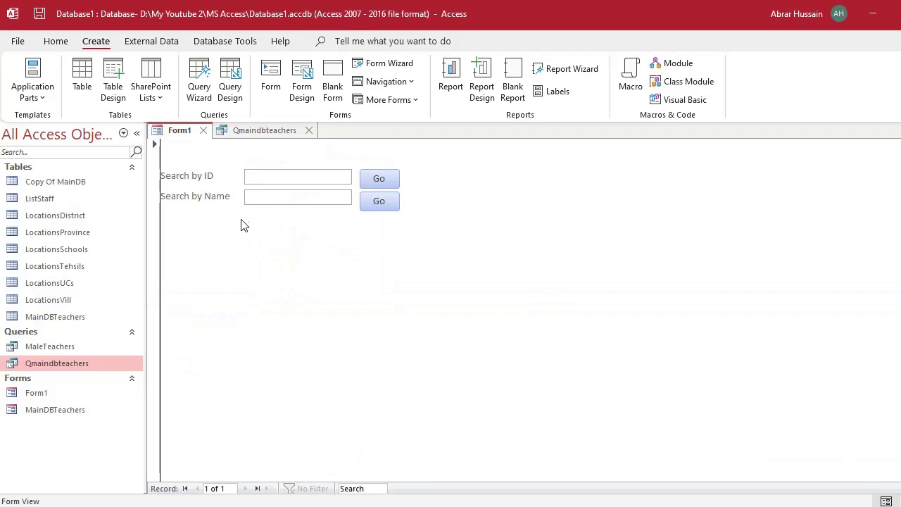
Switch Form1 to Design view.
{"action": "left_click", "coordinate": [33, 98]}
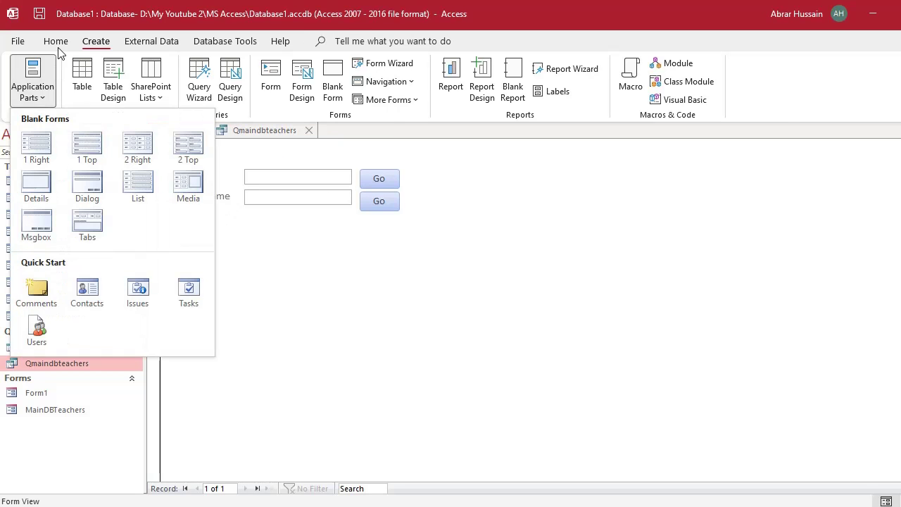
{"action": "left_click", "coordinate": [57, 44]}
{"action": "left_click", "coordinate": [63, 87]}
{"action": "left_click", "coordinate": [71, 195]}
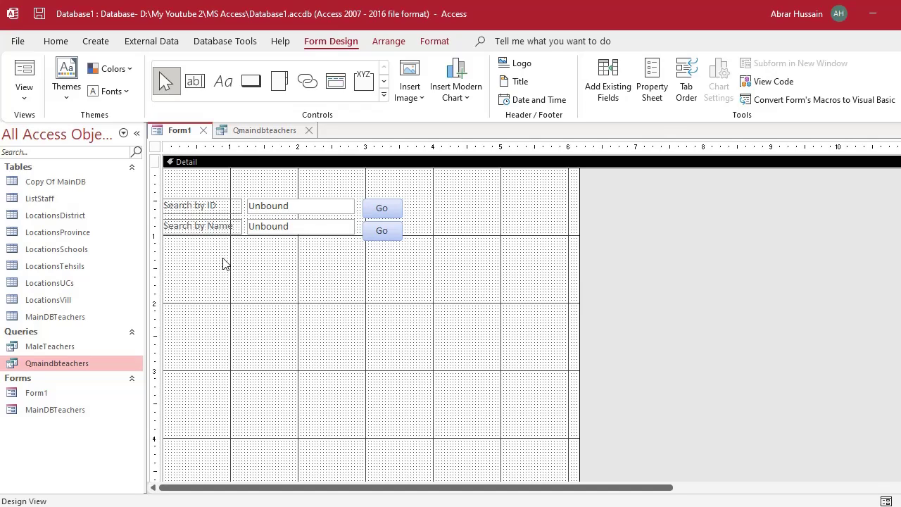
Paste a copy of the Search by Name label and box below the Go buttons.
{"action": "left_click", "coordinate": [220, 226]}
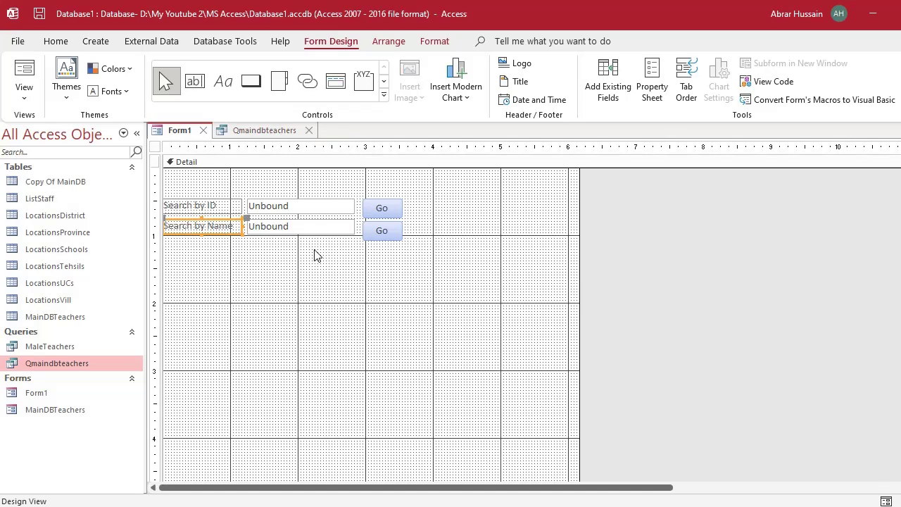
{"action": "left_click", "coordinate": [315, 227], "text": "shift"}
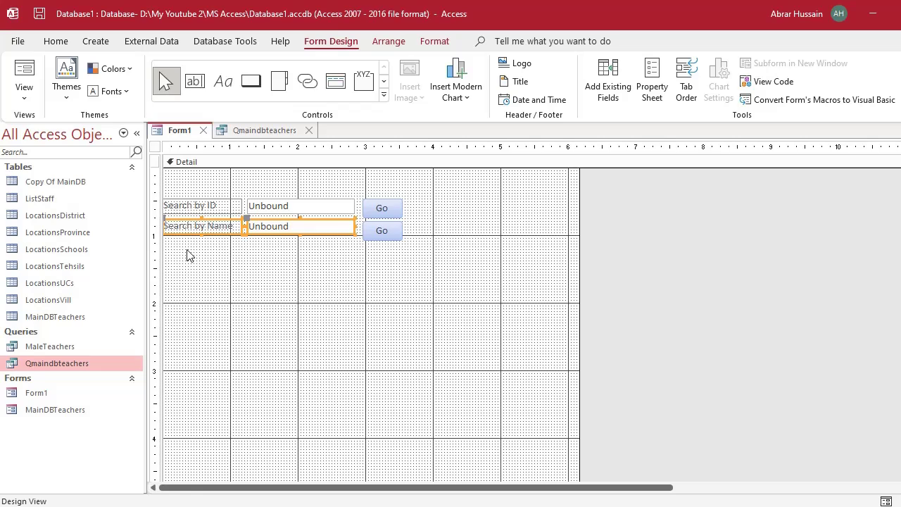
{"action": "key", "text": "ctrl+v"}
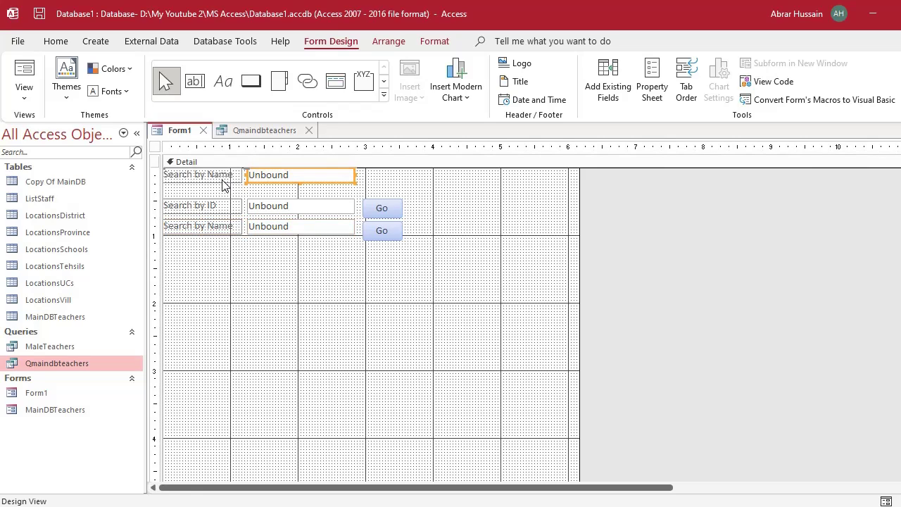
{"action": "left_click", "coordinate": [223, 182], "text": "shift"}
{"action": "left_click_drag", "start_coordinate": [266, 190], "coordinate": [261, 283]}
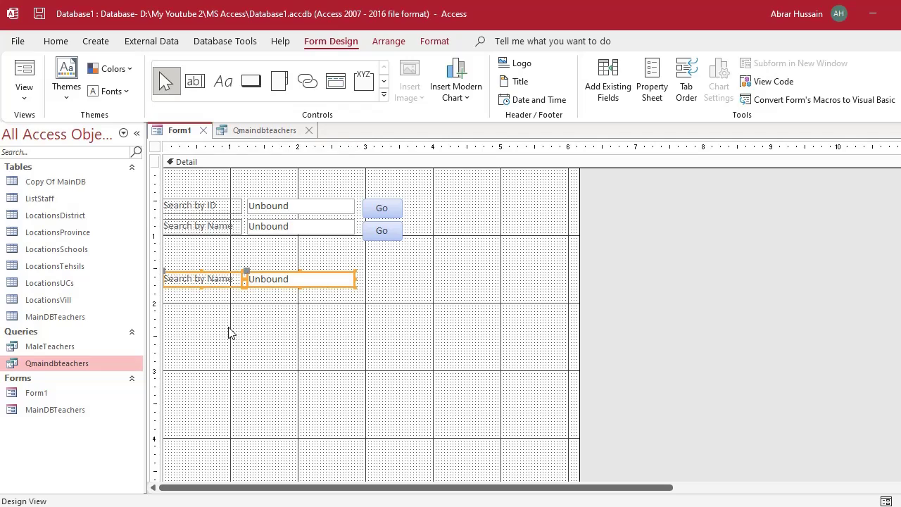
Change the copied label to 'Search by Age'.
{"action": "left_click", "coordinate": [195, 282]}
{"action": "left_click", "coordinate": [204, 279]}
{"action": "key", "text": "shift+End"}
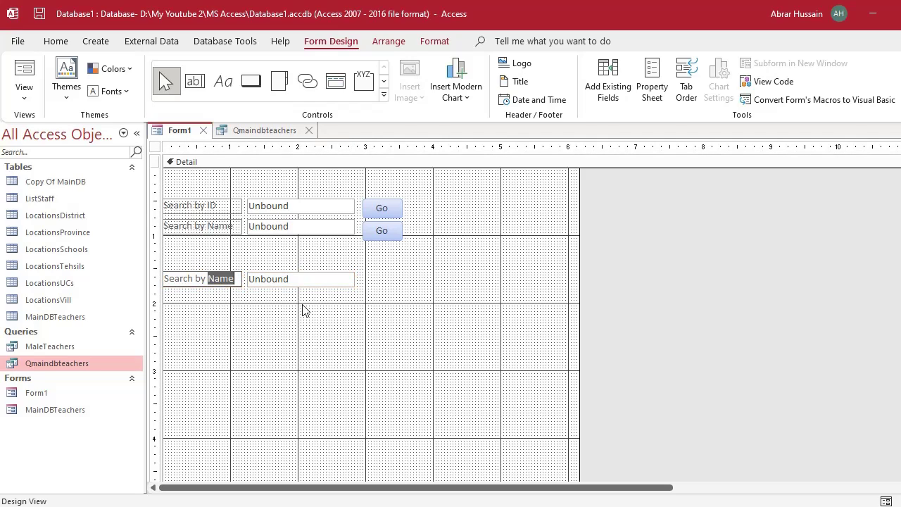
{"action": "type", "text": "Ag"}
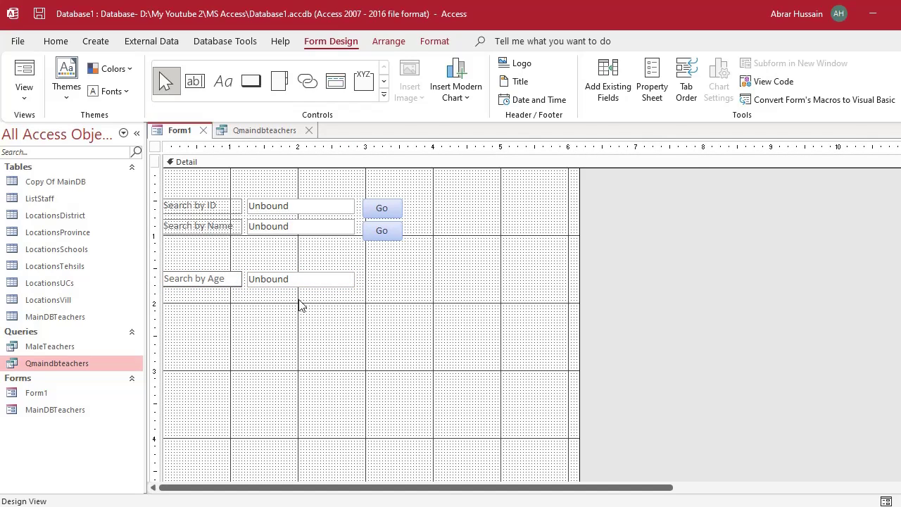
{"action": "left_click", "coordinate": [295, 280]}
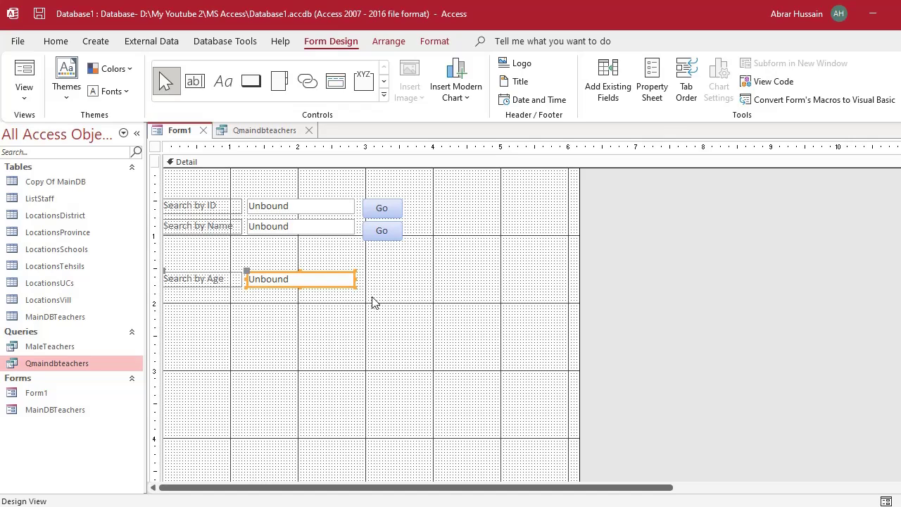
Name the new text box 'age' in its properties.
{"action": "double_click", "coordinate": [314, 276]}
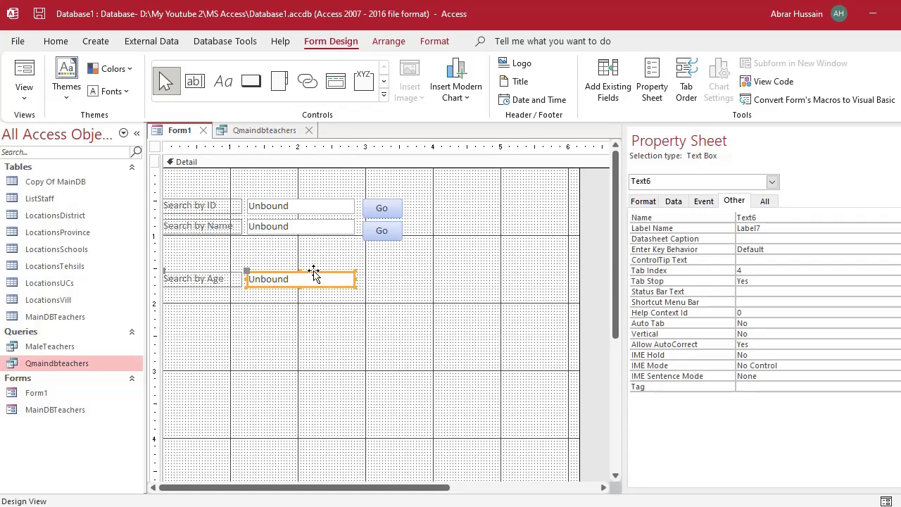
{"action": "double_click", "coordinate": [753, 218]}
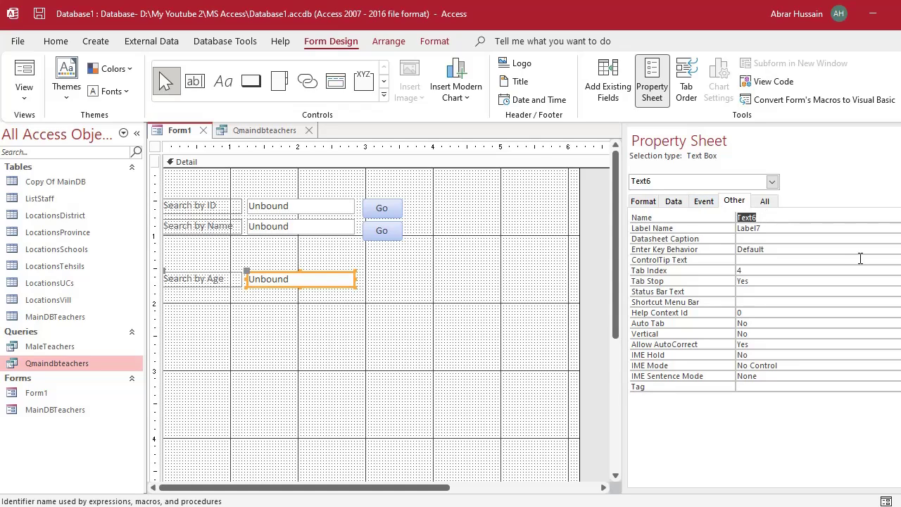
{"action": "type", "text": "age"}
{"action": "left_click", "coordinate": [807, 271]}
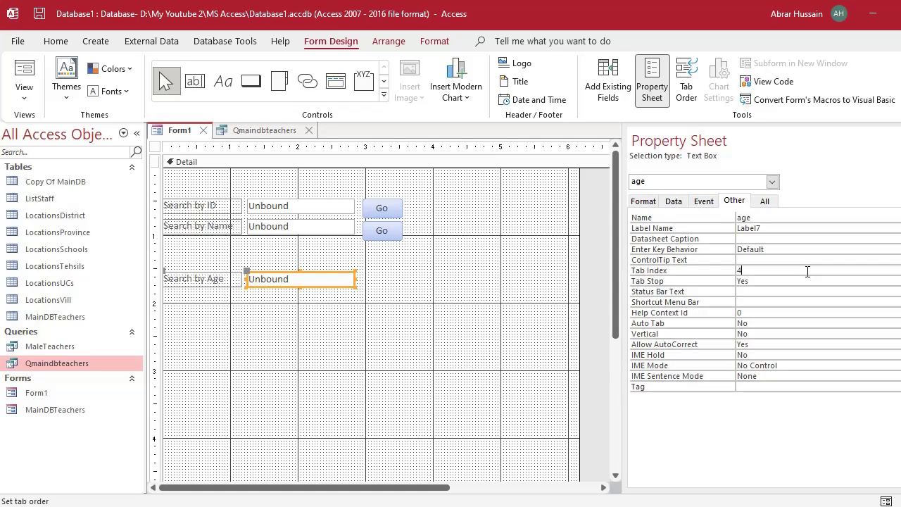
{"action": "left_click", "coordinate": [257, 133]}
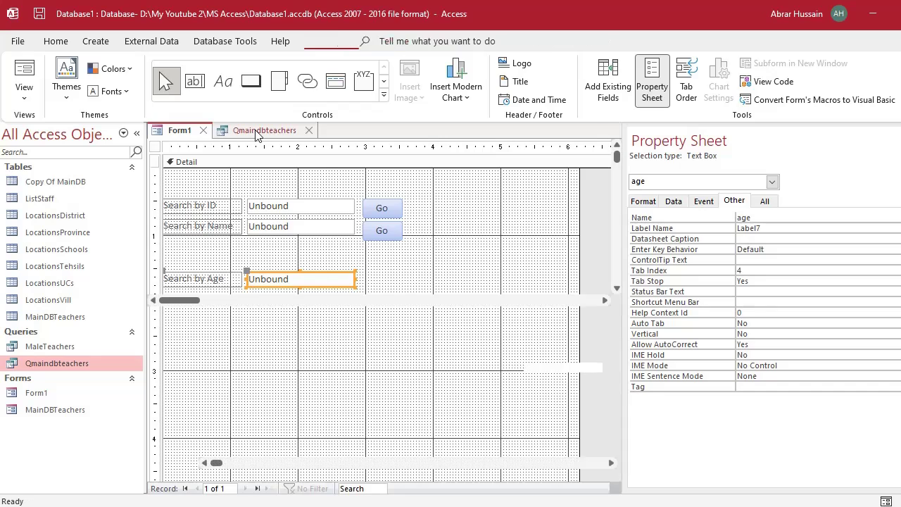
{"action": "left_click", "coordinate": [179, 131]}
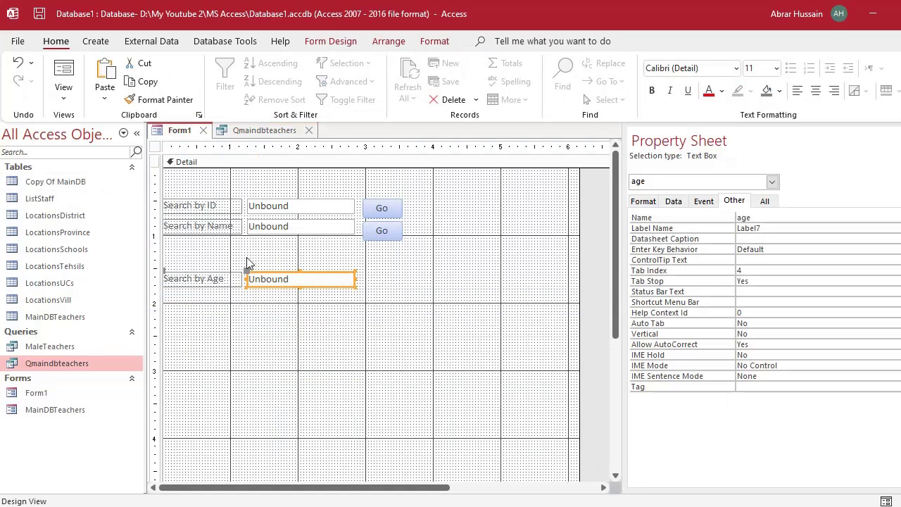
Give the Age column the criterion Like [forms]![Form1]![age] & "*" and close the query.
{"action": "left_click", "coordinate": [255, 133]}
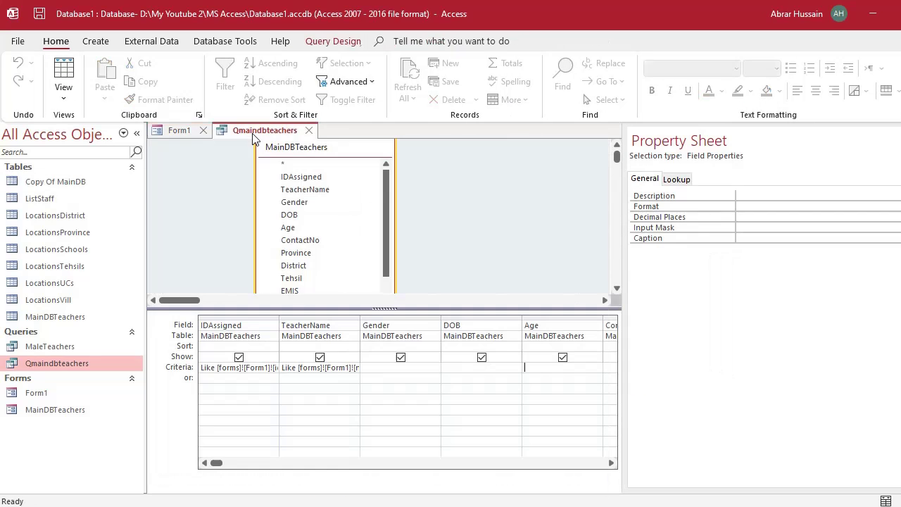
{"action": "left_click", "coordinate": [323, 378]}
{"action": "key", "text": "Up"}
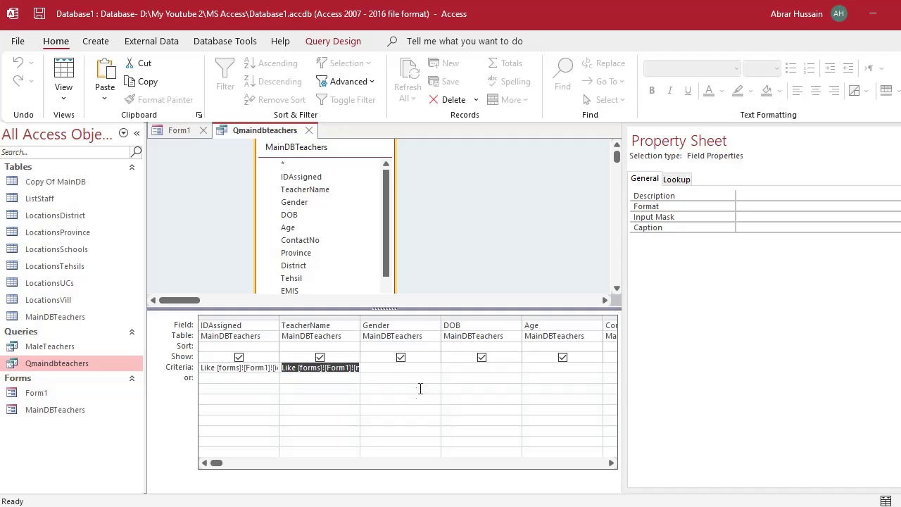
{"action": "left_click", "coordinate": [489, 378]}
{"action": "left_click", "coordinate": [524, 378]}
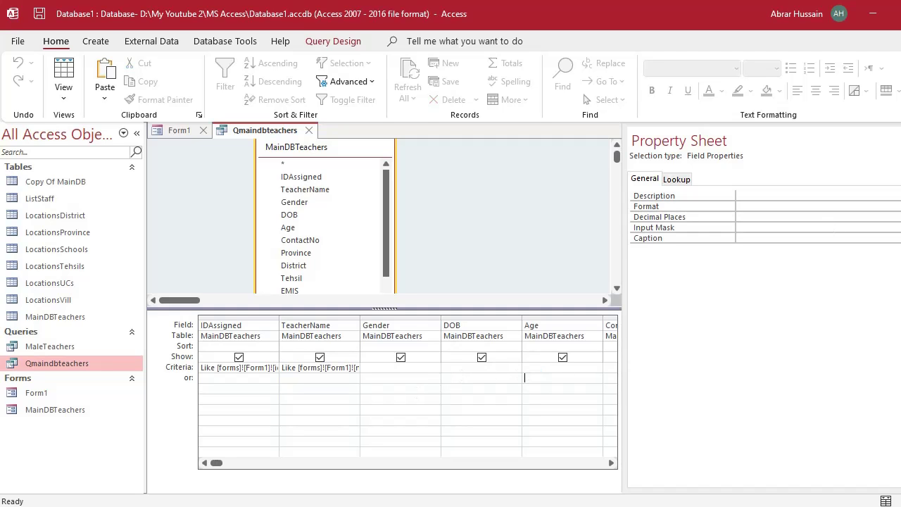
{"action": "left_click", "coordinate": [896, 140]}
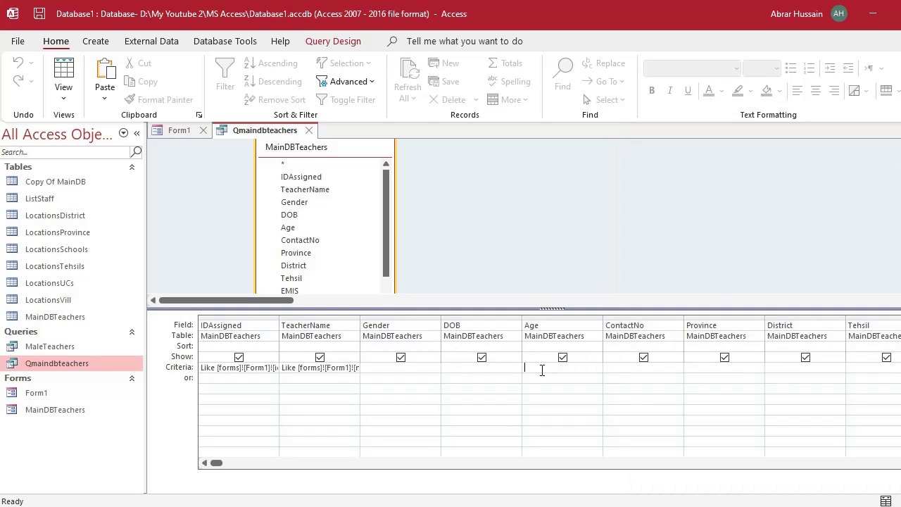
{"action": "key", "text": "ctrl+v"}
{"action": "key", "text": "shift+Left"}
{"action": "key", "text": "shift+Left"}
{"action": "key", "text": "shift+Left"}
{"action": "key", "text": "shift+Left"}
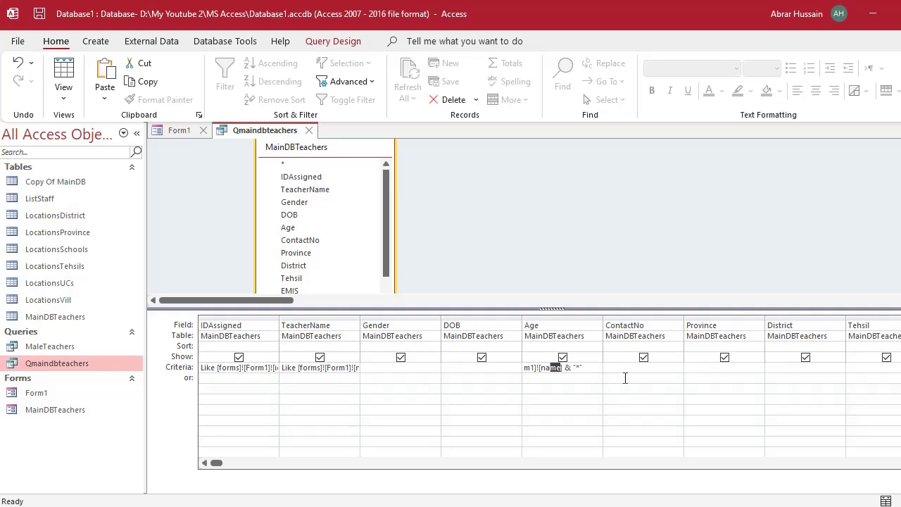
{"action": "type", "text": "age"}
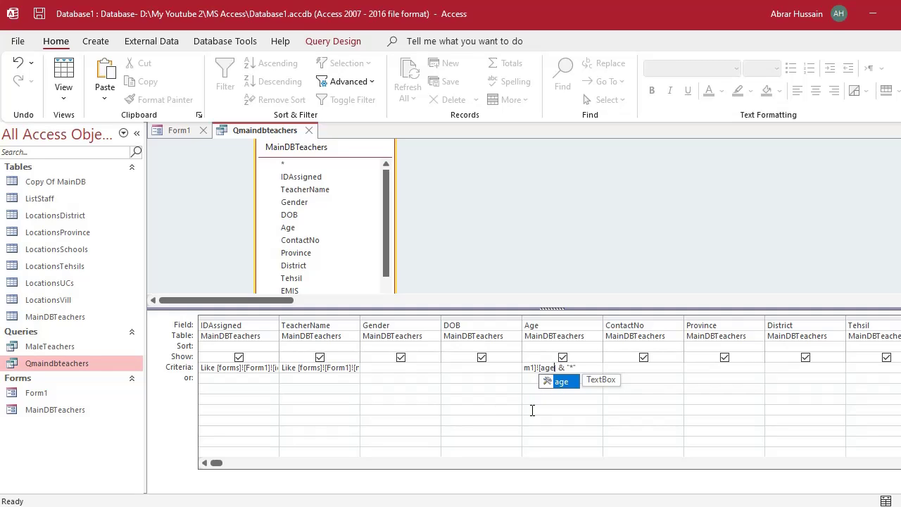
{"action": "left_click", "coordinate": [554, 415]}
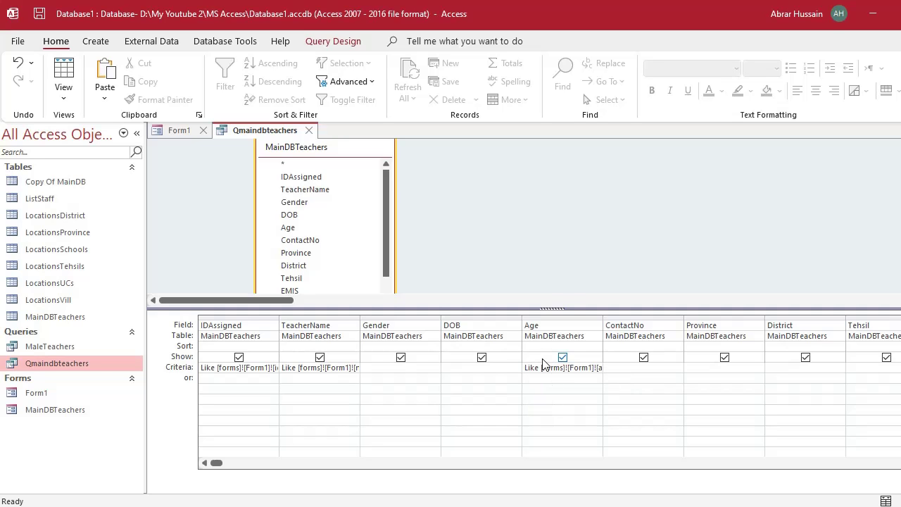
{"action": "left_click", "coordinate": [309, 131]}
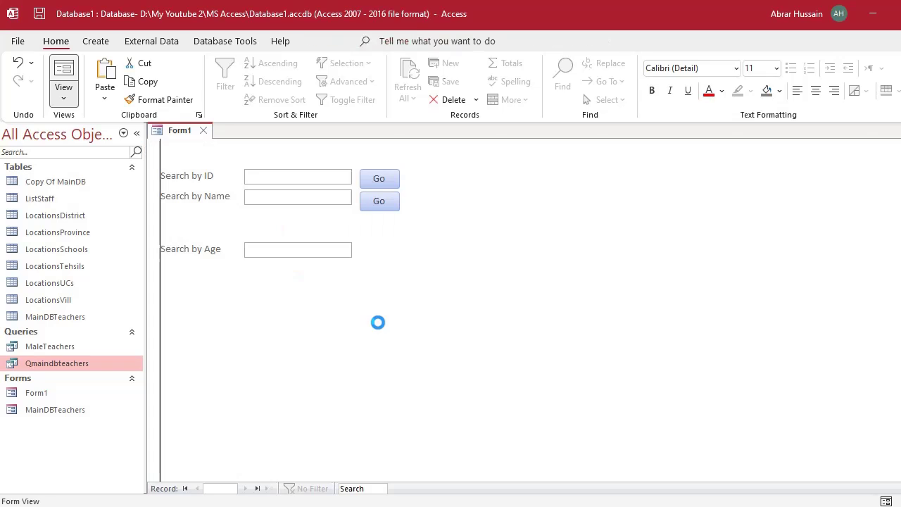
Search for age 30, review the 27 matching records, and close the results.
{"action": "left_click", "coordinate": [271, 251]}
{"action": "type", "text": "30"}
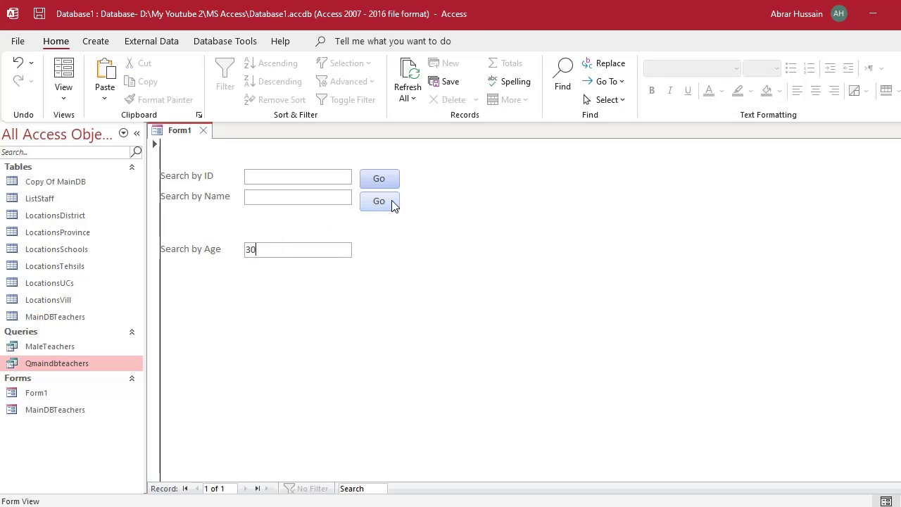
{"action": "left_click", "coordinate": [393, 204]}
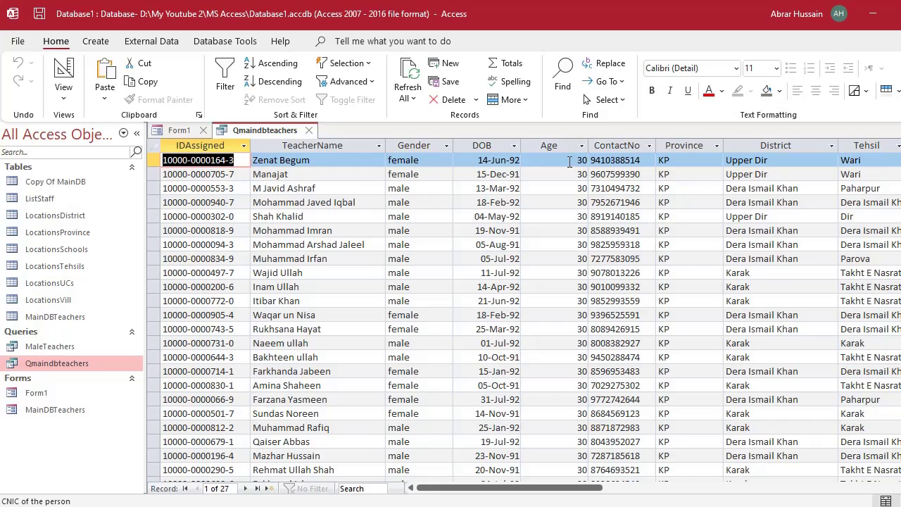
{"action": "left_click", "coordinate": [567, 159]}
{"action": "scroll", "coordinate": [574, 204], "scroll_direction": "down", "scroll_amount": 7}
{"action": "scroll", "coordinate": [579, 221], "scroll_direction": "up", "scroll_amount": 7}
{"action": "scroll", "coordinate": [573, 180], "scroll_direction": "down", "scroll_amount": 4}
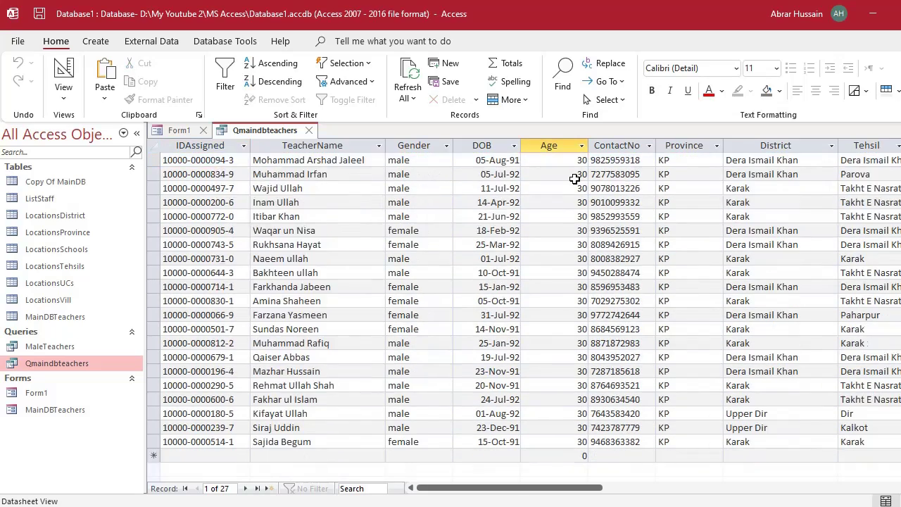
{"action": "scroll", "coordinate": [568, 190], "scroll_direction": "up", "scroll_amount": 4}
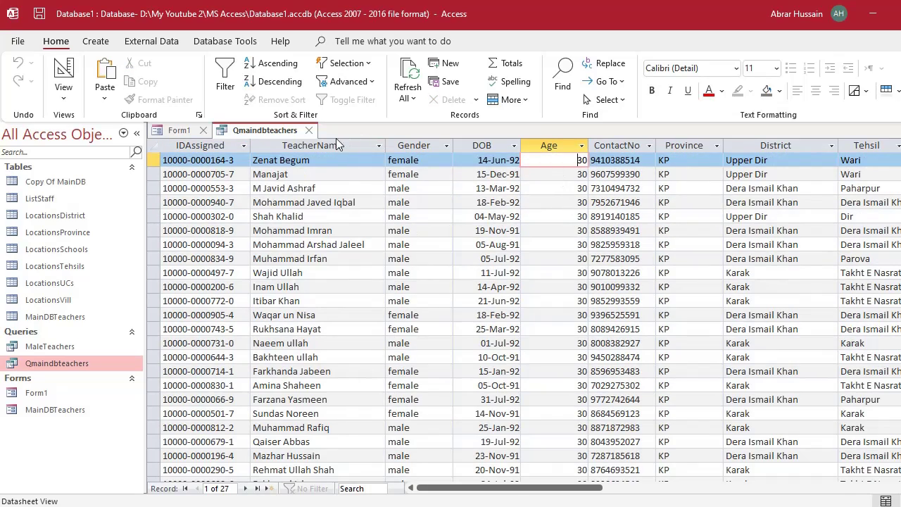
{"action": "left_click", "coordinate": [309, 130]}
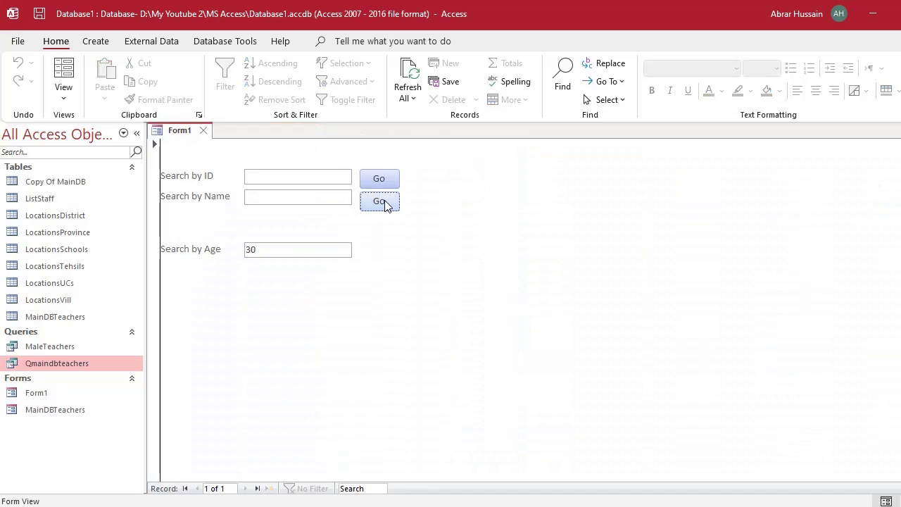
Change the age condition to >30 and rerun the search.
{"action": "left_click_drag", "start_coordinate": [260, 254], "coordinate": [244, 256]}
{"action": "left_click", "coordinate": [250, 250]}
{"action": "double_click", "coordinate": [256, 252]}
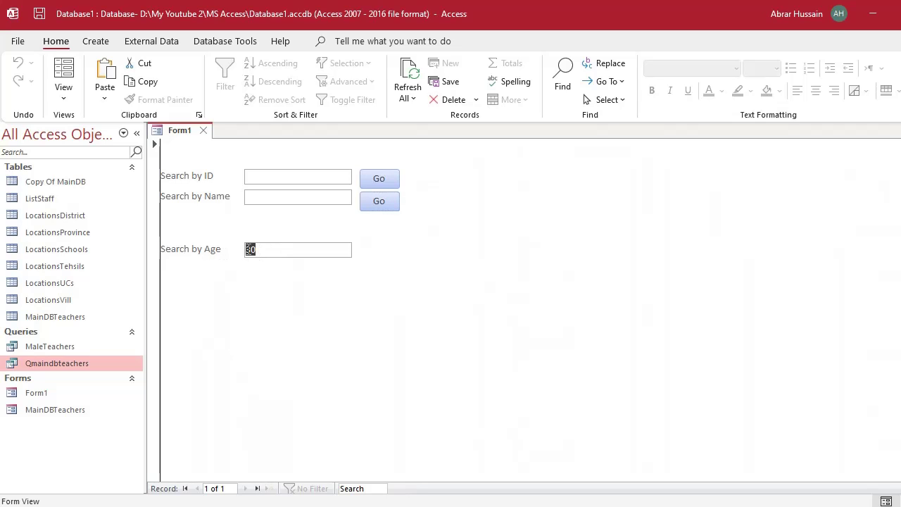
{"action": "left_click", "coordinate": [247, 251]}
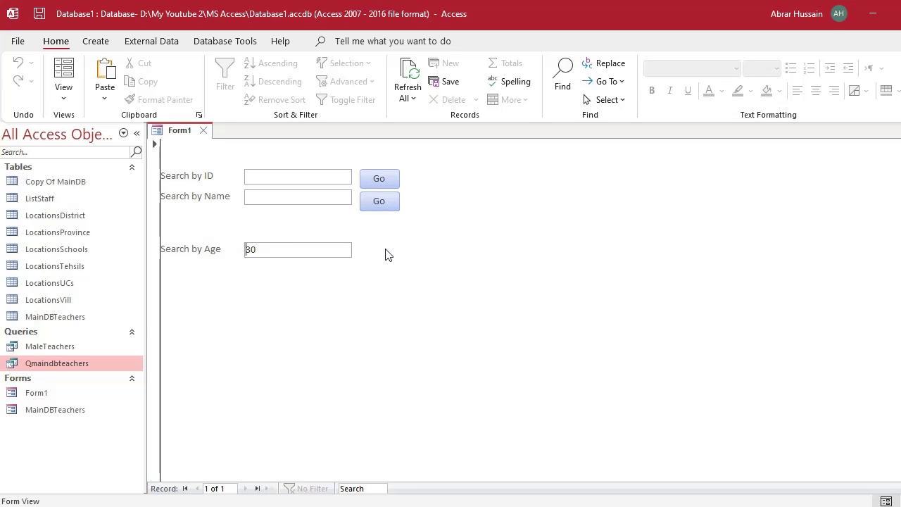
{"action": "type", "text": ">"}
{"action": "key", "text": "Return"}
{"action": "left_click", "coordinate": [309, 130]}
Select the >30 condition in the Search by Age box.
{"action": "left_click_drag", "start_coordinate": [301, 258], "coordinate": [198, 239]}
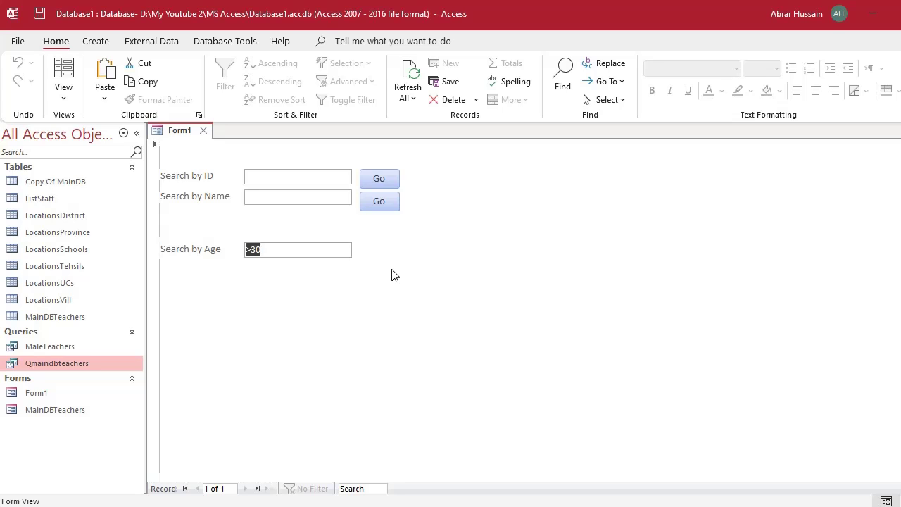
Test the >30 search, then clear the age box and search with all boxes empty.
{"action": "left_click", "coordinate": [386, 181]}
{"action": "left_click", "coordinate": [173, 133]}
{"action": "double_click", "coordinate": [271, 250]}
{"action": "key", "text": "ctrl+c"}
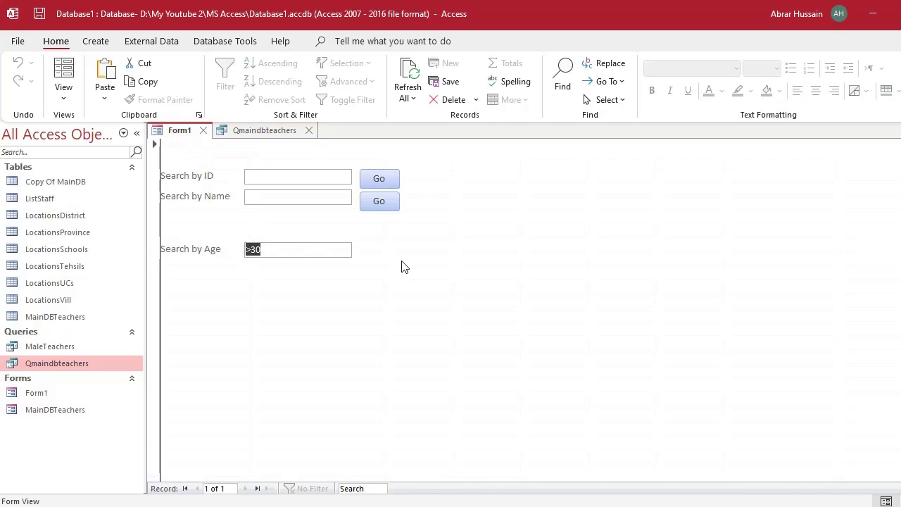
{"action": "key", "text": "Delete"}
{"action": "left_click", "coordinate": [264, 175]}
{"action": "left_click", "coordinate": [272, 196]}
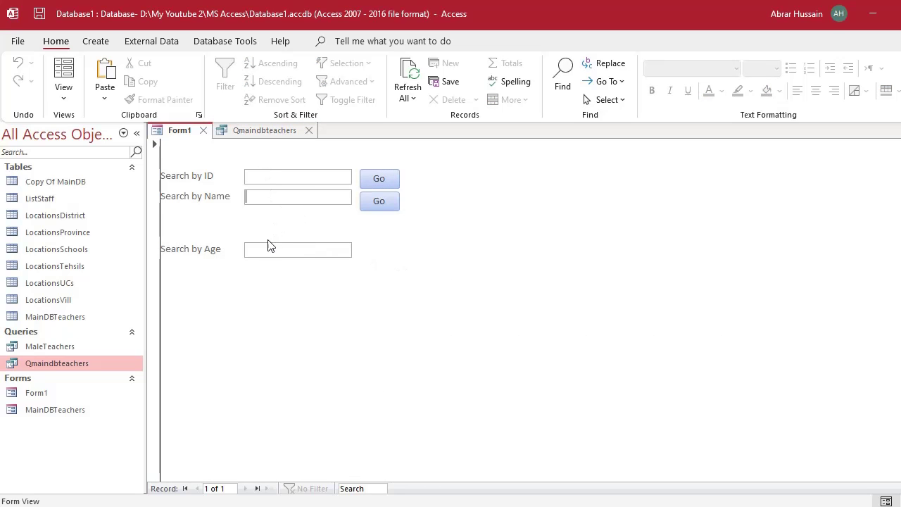
{"action": "left_click", "coordinate": [268, 249]}
{"action": "left_click", "coordinate": [271, 197]}
{"action": "left_click", "coordinate": [379, 179]}
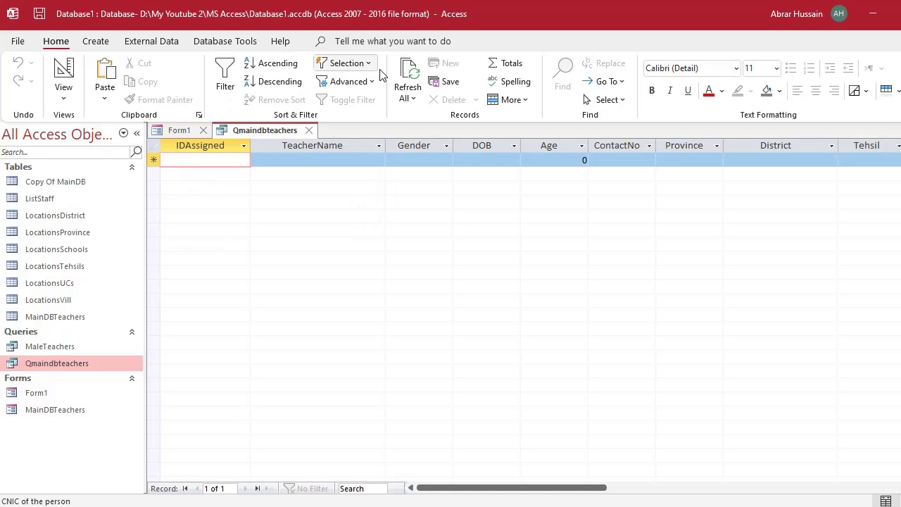
Refresh to list all 1295 teachers, copy every record, and open the query's Design view.
{"action": "left_click", "coordinate": [414, 78]}
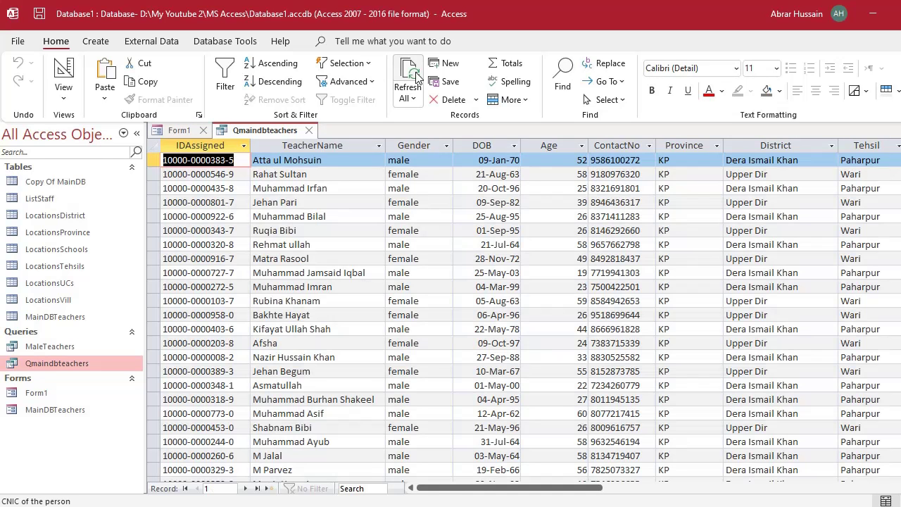
{"action": "left_click", "coordinate": [155, 145]}
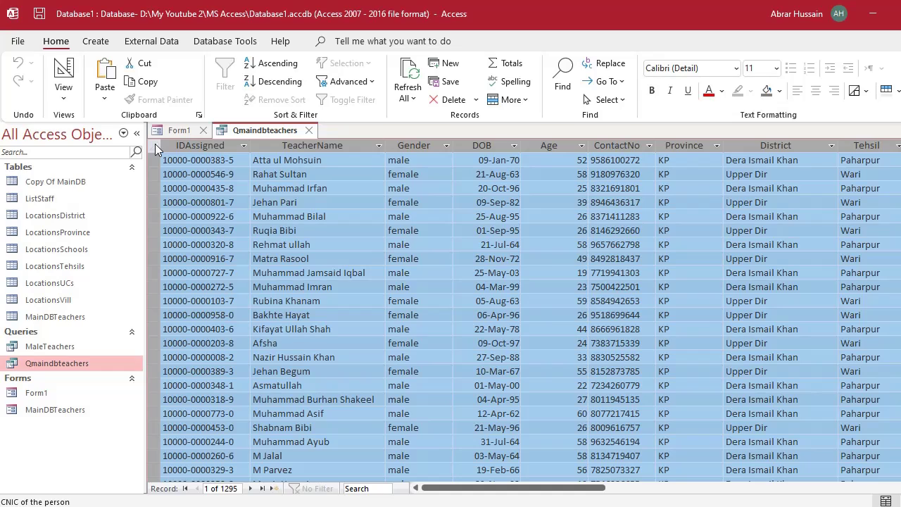
{"action": "key", "text": "ctrl+c"}
{"action": "left_click", "coordinate": [177, 133]}
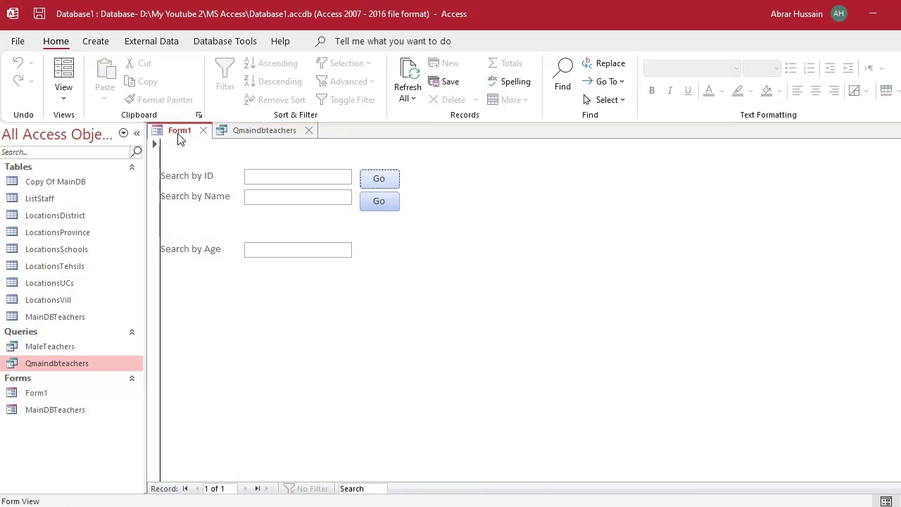
{"action": "left_click", "coordinate": [266, 130]}
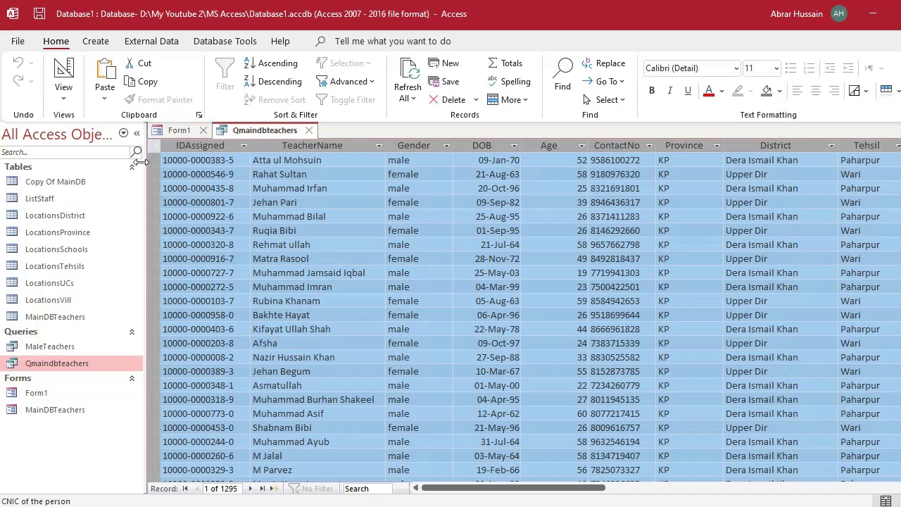
{"action": "left_click", "coordinate": [69, 74]}
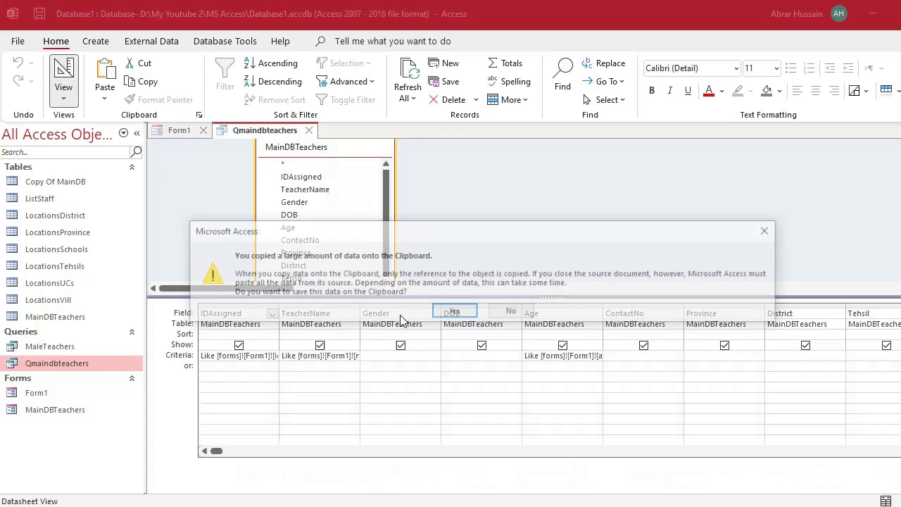
Decline keeping the copied records on the Clipboard.
{"action": "left_click", "coordinate": [513, 314]}
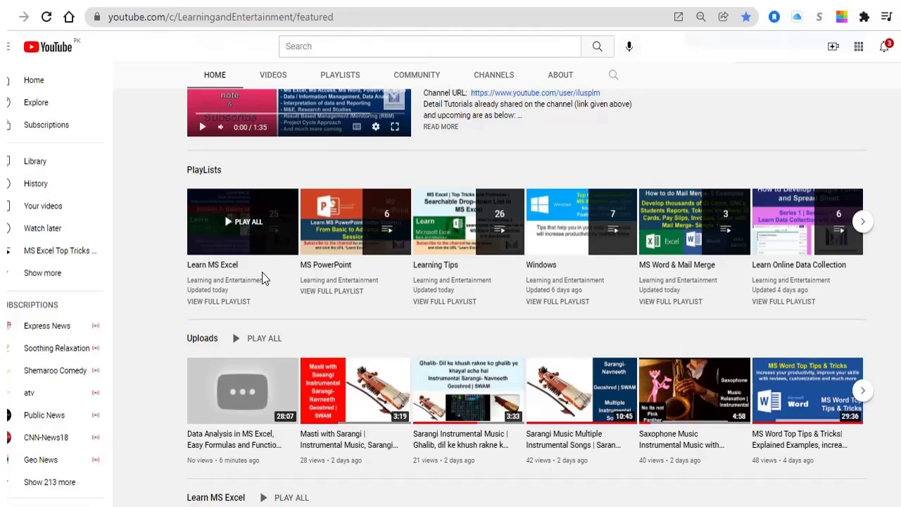
{"action": "scroll", "coordinate": [329, 267], "scroll_direction": "down", "scroll_amount": 4}
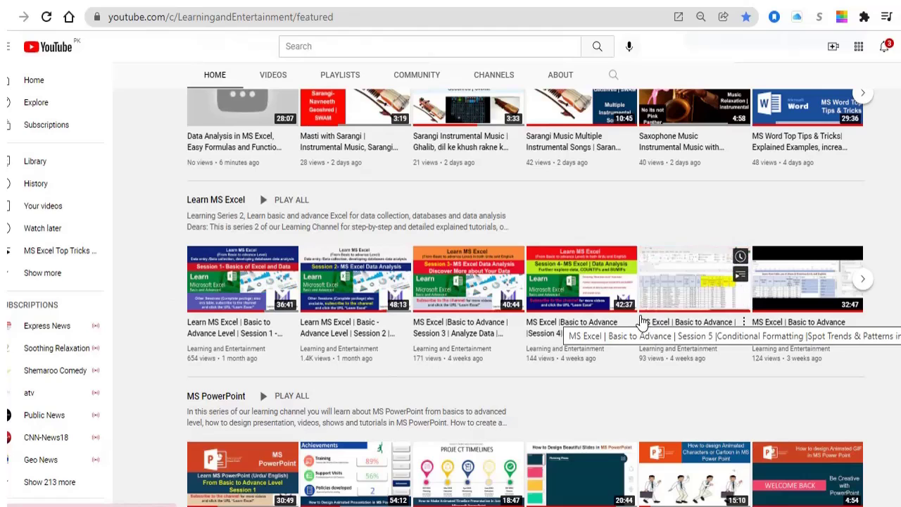
{"action": "scroll", "coordinate": [427, 335], "scroll_direction": "down", "scroll_amount": 3}
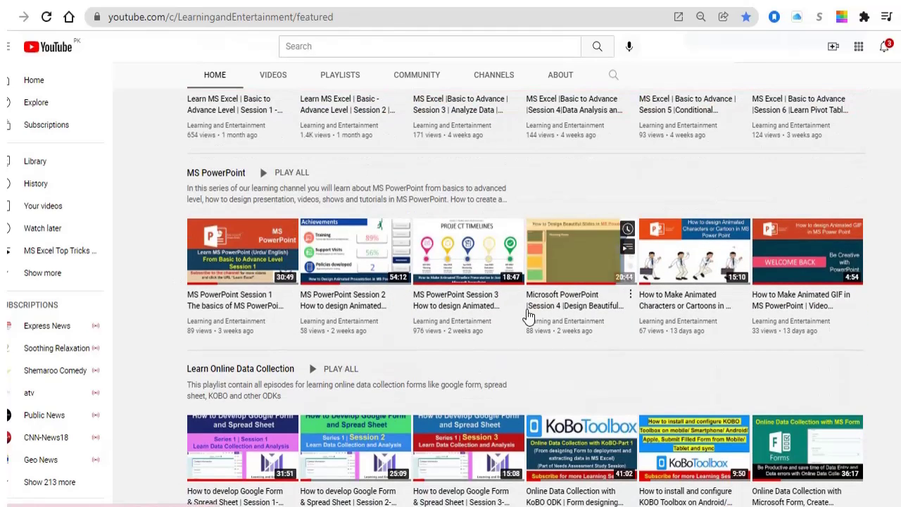
{"action": "scroll", "coordinate": [518, 322], "scroll_direction": "down", "scroll_amount": 1}
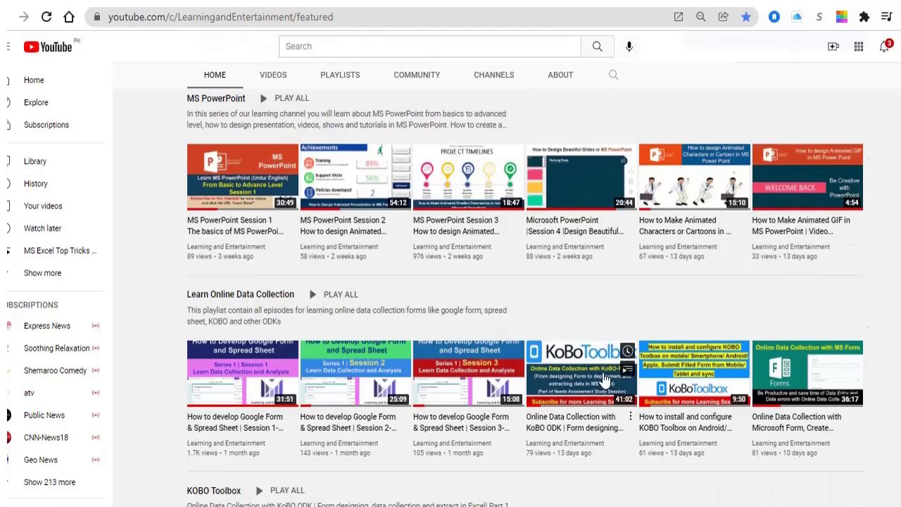
{"action": "scroll", "coordinate": [241, 294], "scroll_direction": "up", "scroll_amount": 10}
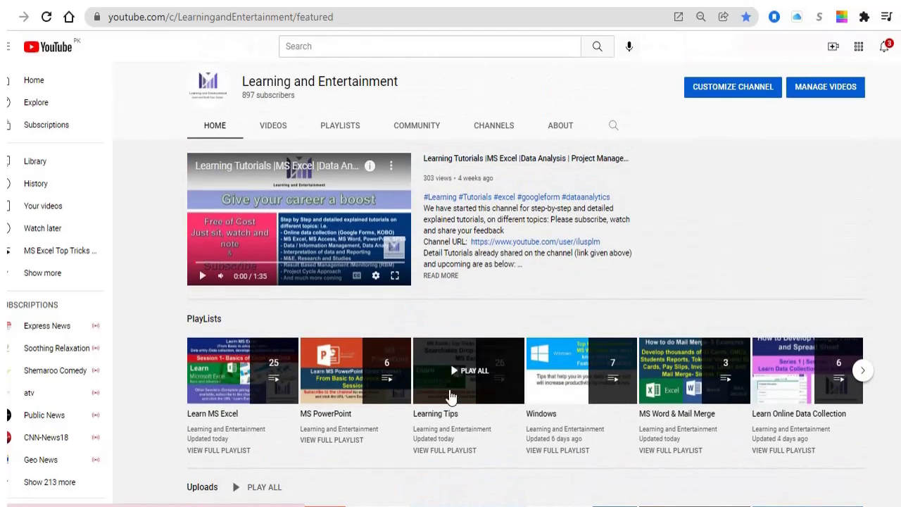